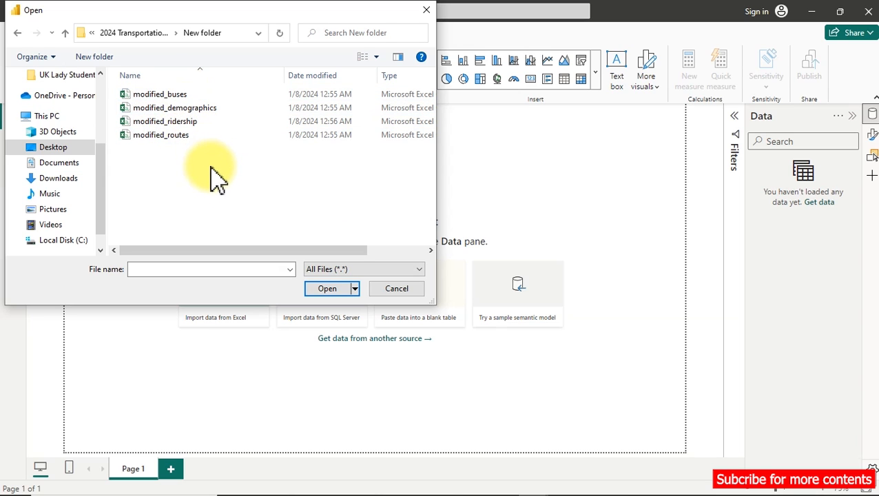
Import the modified_buses CSV file and open it for transformation in the Power Query Editor.
double_click(187, 94)
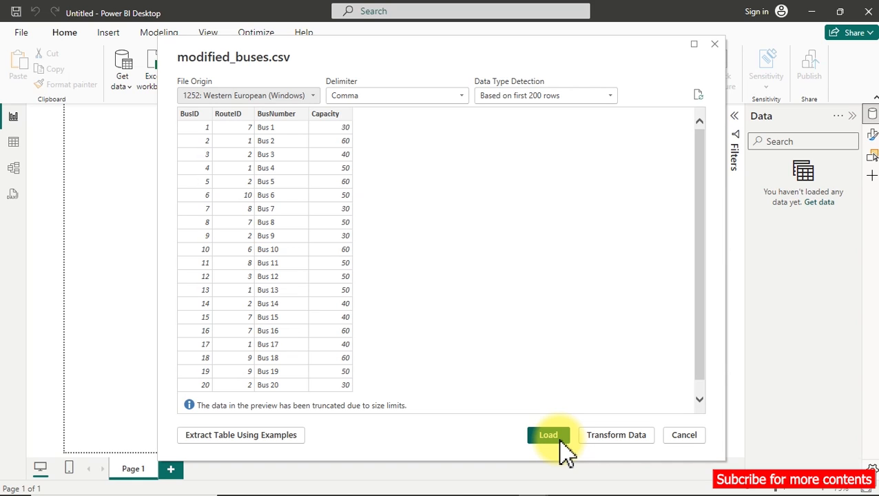
left_click(611, 439)
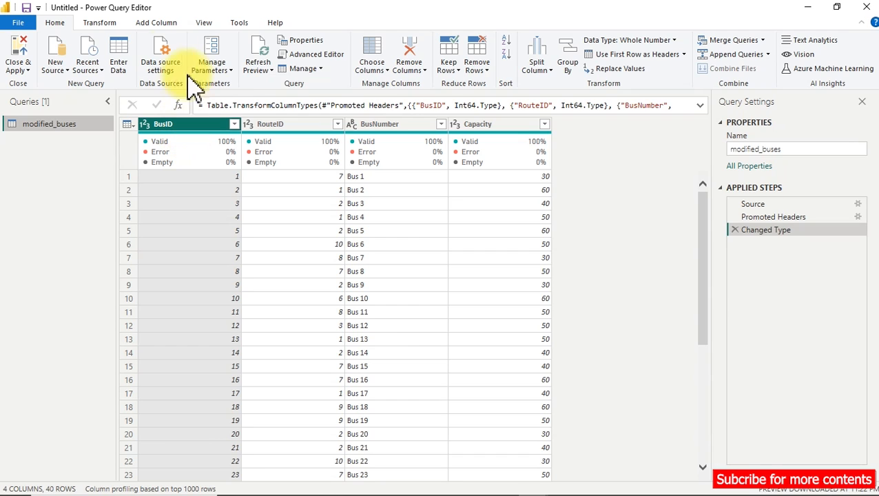
Inspect the RouteID and BusNumber column profiles, and turn off the column quality and column profile previews.
mouse_move(176, 154)
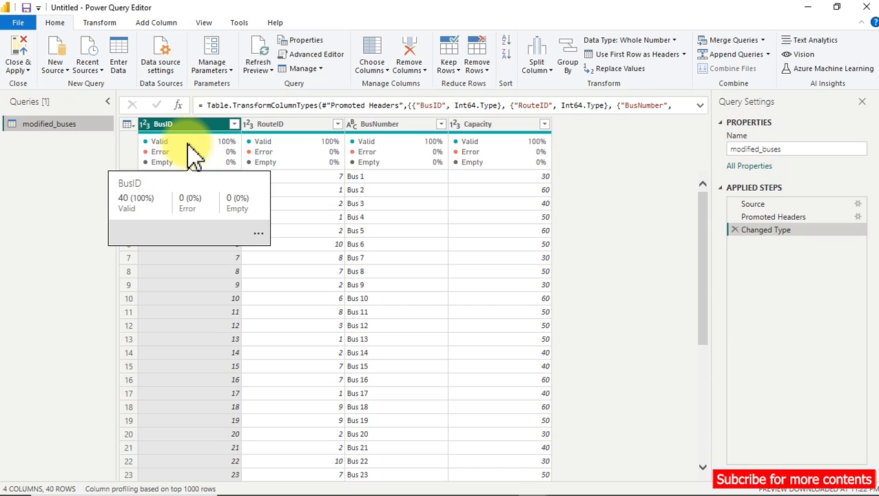
left_click(205, 23)
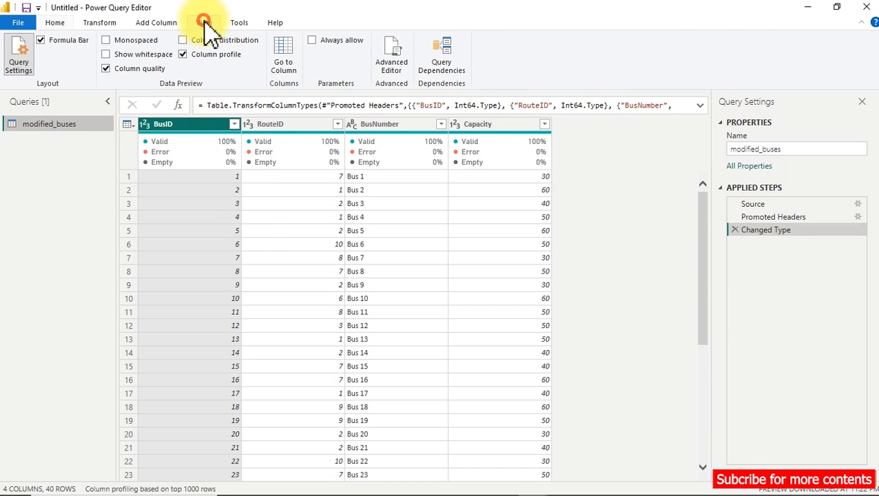
left_click(106, 68)
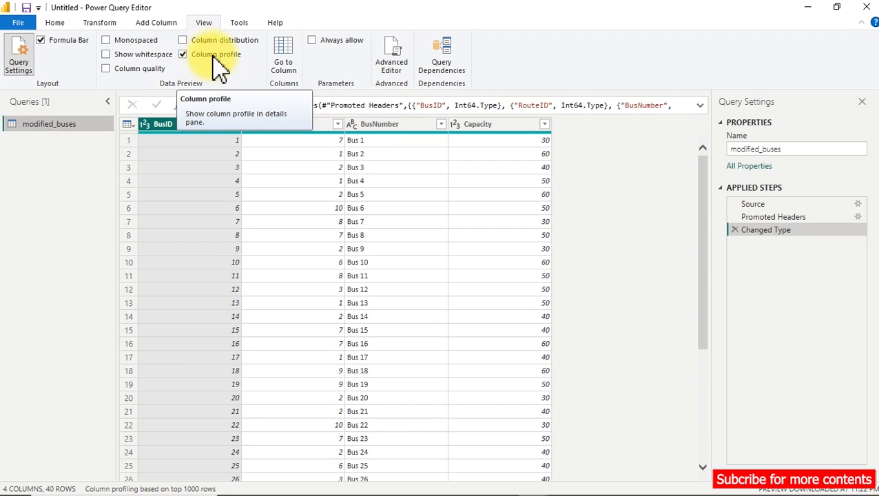
left_click(306, 125)
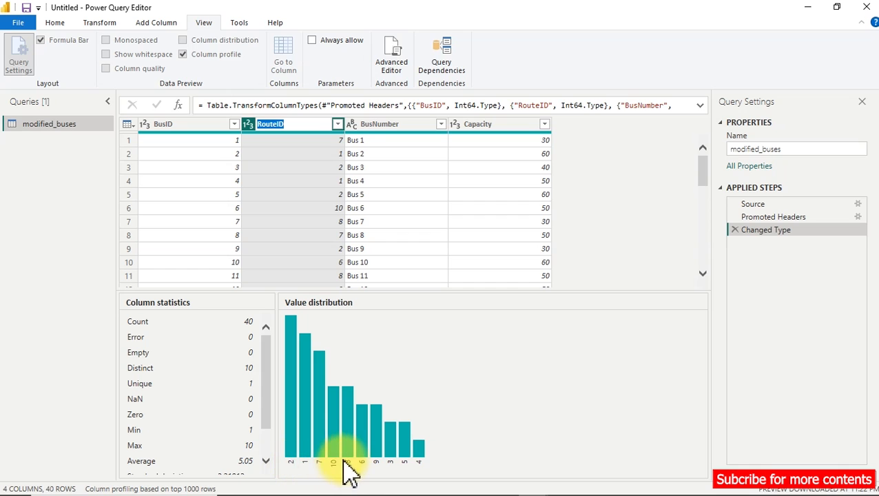
left_click(358, 215)
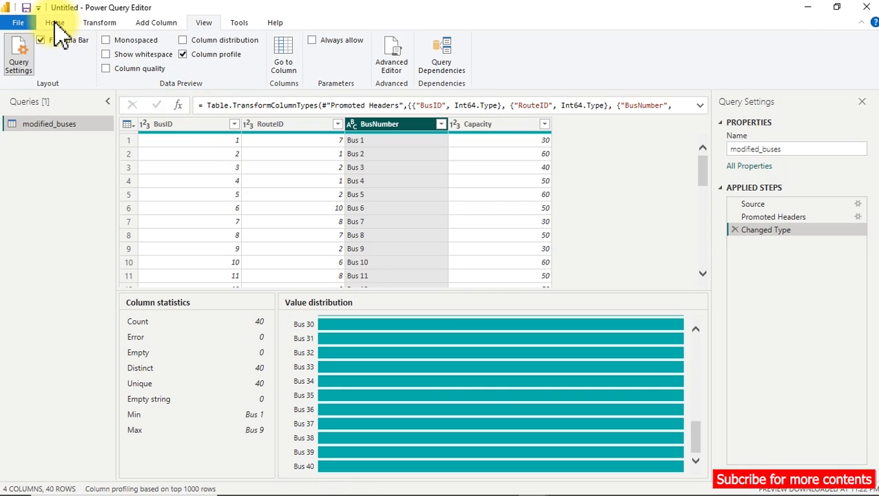
left_click(184, 55)
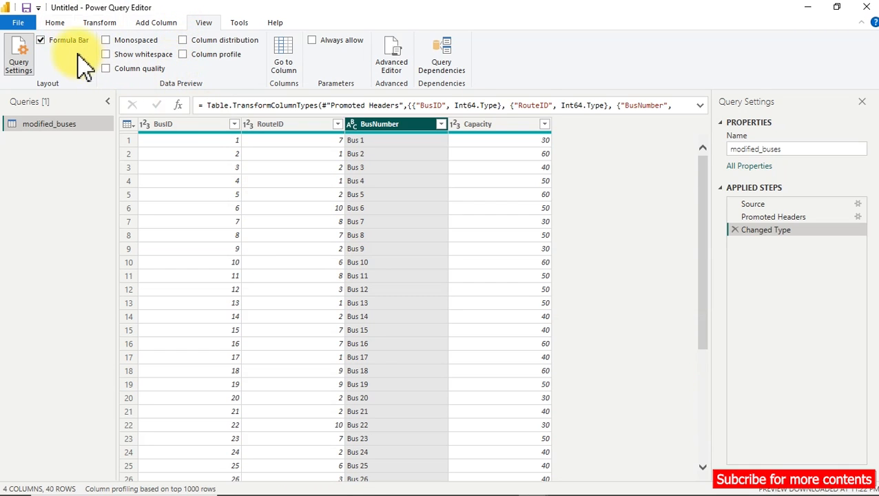
Import the modified_demographics, modified_ridership and modified_routes CSV files as additional queries.
left_click(53, 22)
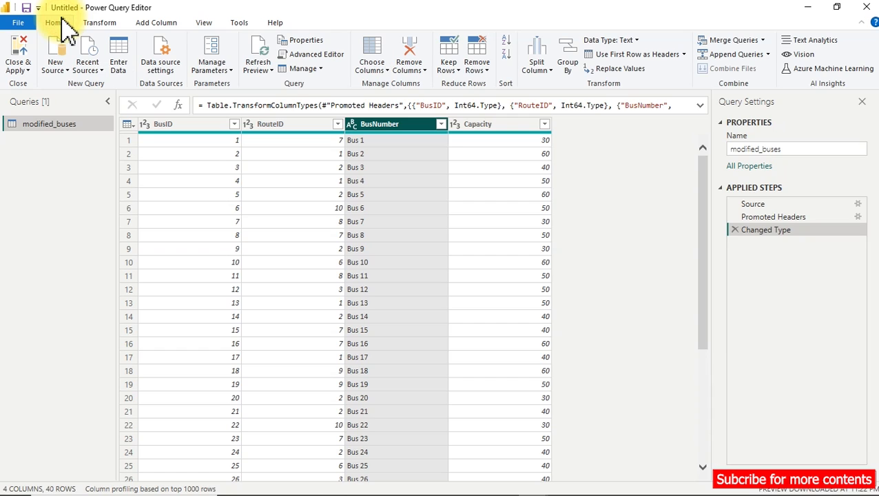
left_click(67, 79)
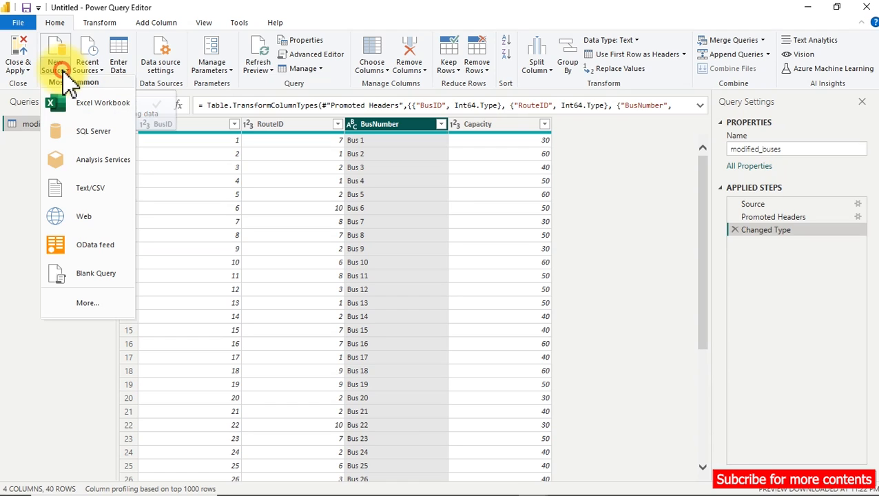
left_click(88, 198)
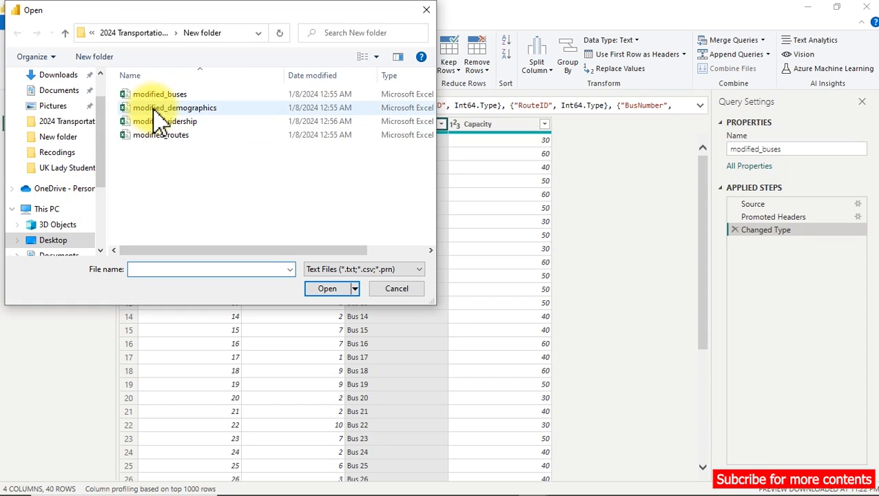
double_click(157, 107)
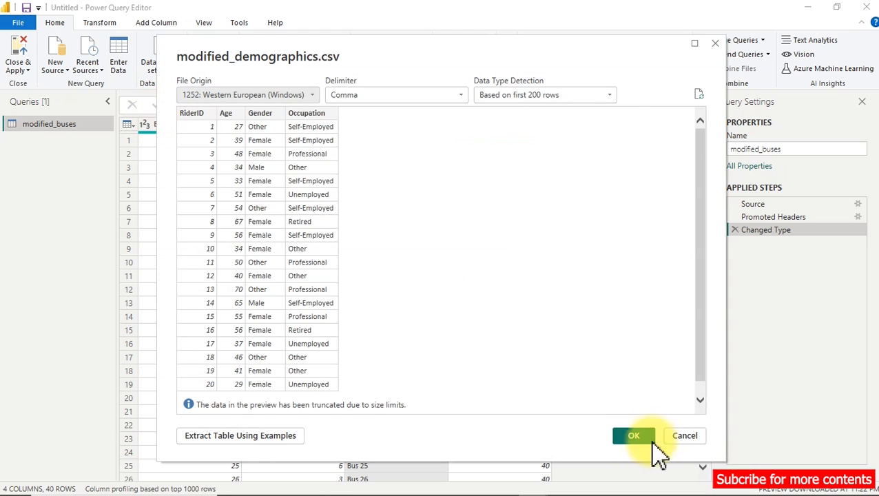
left_click(628, 438)
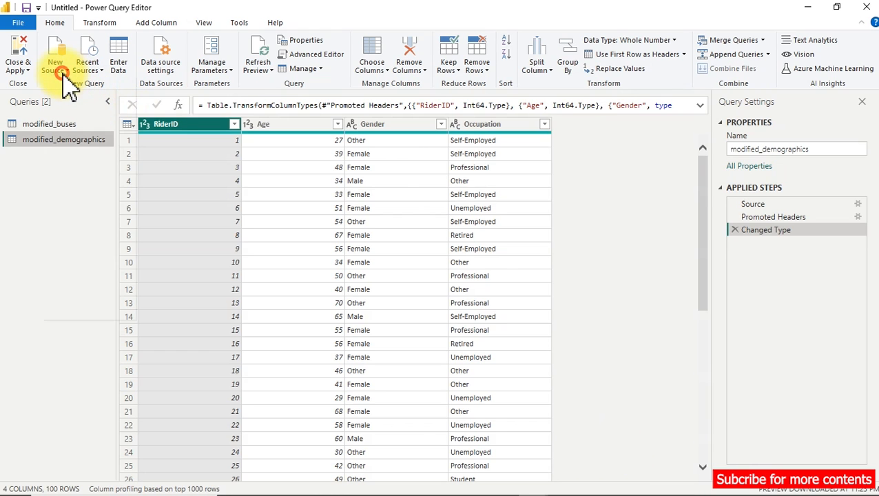
left_click(64, 70)
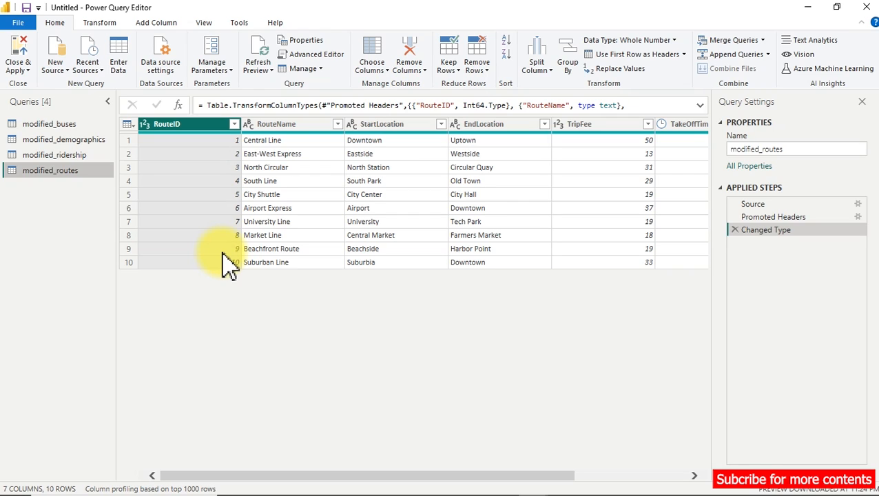
Rename the modified_routes query as Lookup_modified.
left_click(808, 148)
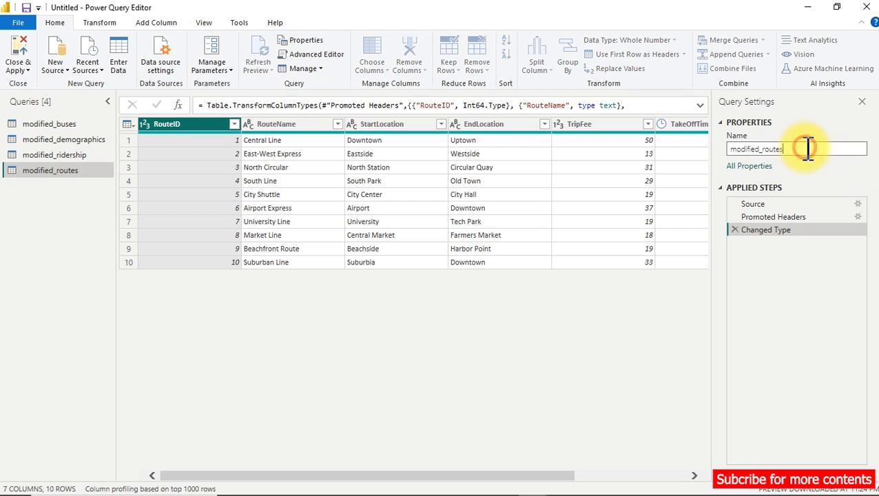
key("BackSpace")
key("BackSpace")
key("BackSpace")
key("BackSpace")
key("BackSpace")
key("BackSpace")
key("BackSpace")
key("Home")
type("Lookup_")
key("Return")
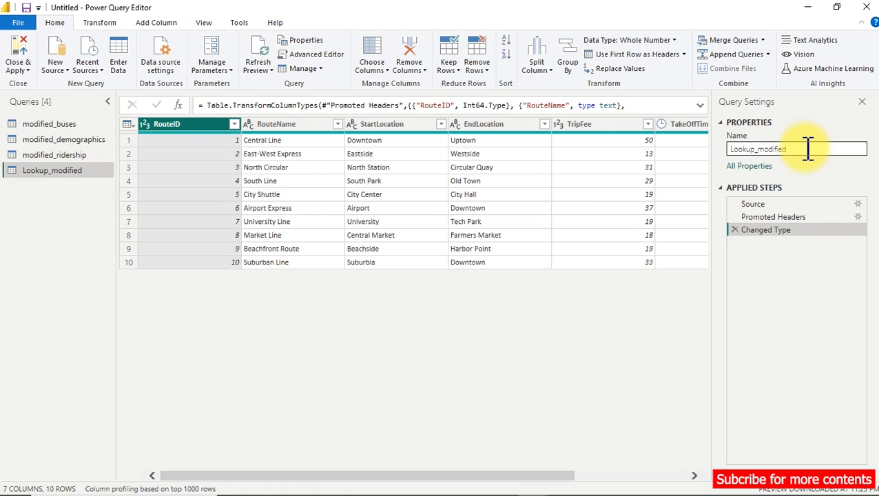
Review the modified_ridership table and rename its query as FactTable_ridership.
left_click(70, 155)
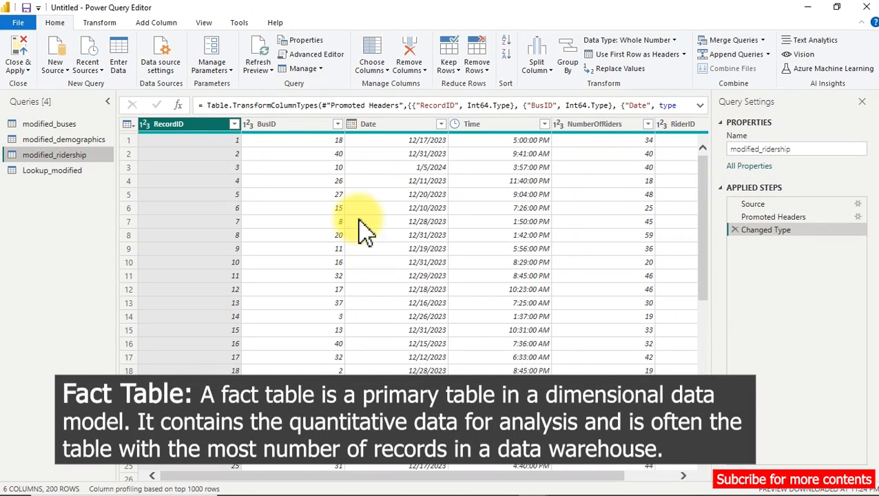
left_click(314, 127)
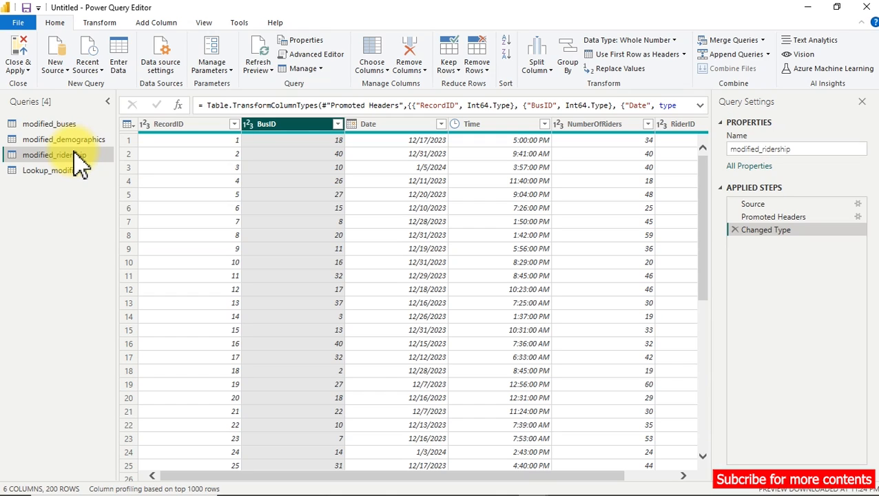
left_click(795, 148)
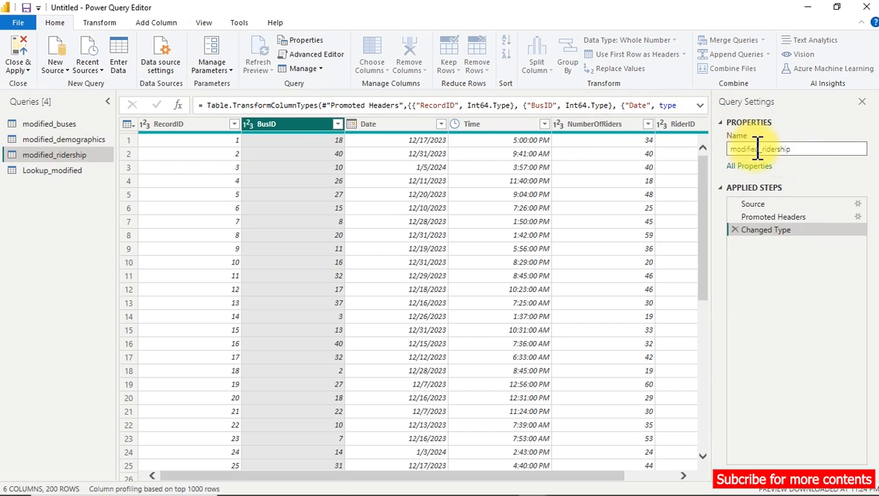
left_click_drag(762, 148, 730, 145)
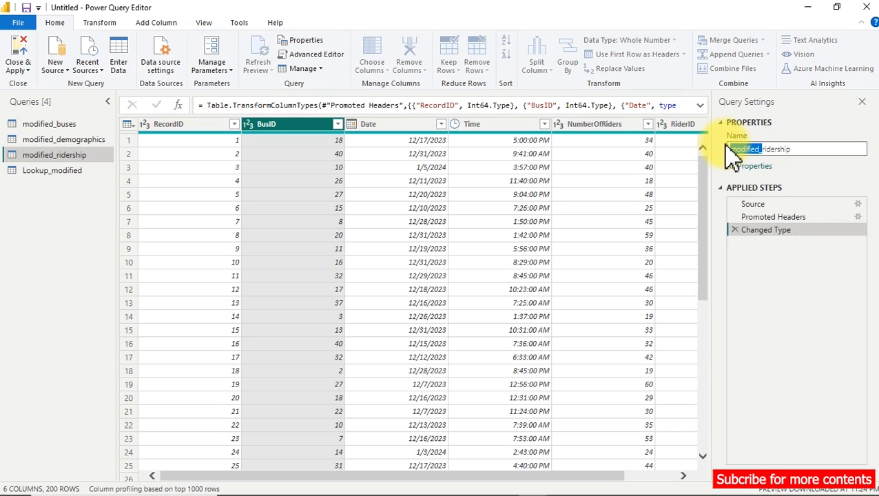
key("BackSpace")
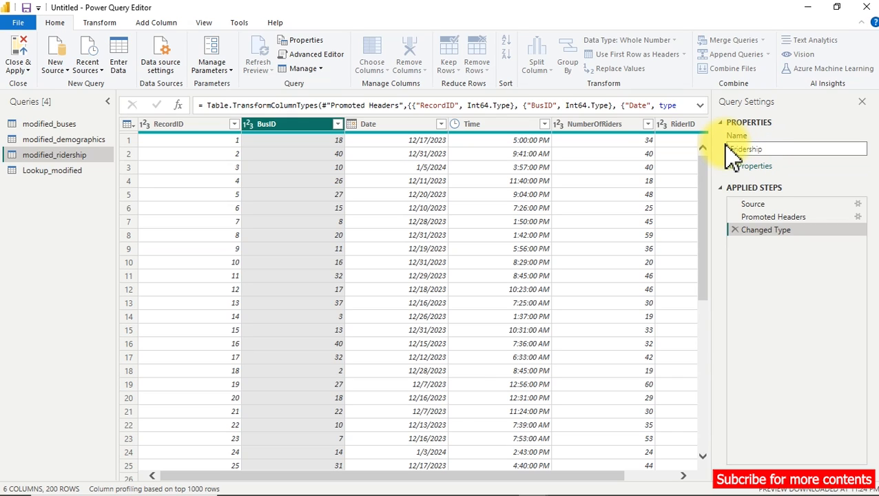
type("FactTable_")
left_click(726, 138)
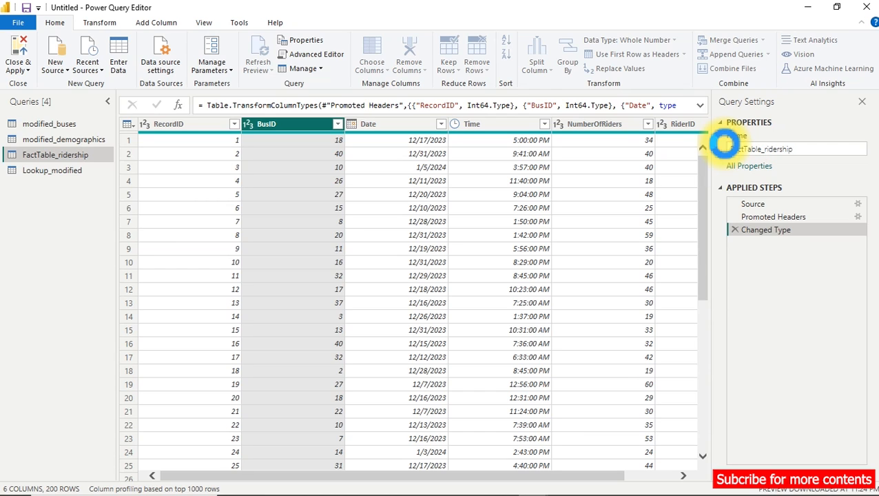
Rename the modified_demographics query as Lookup_demographics.
left_click(69, 139)
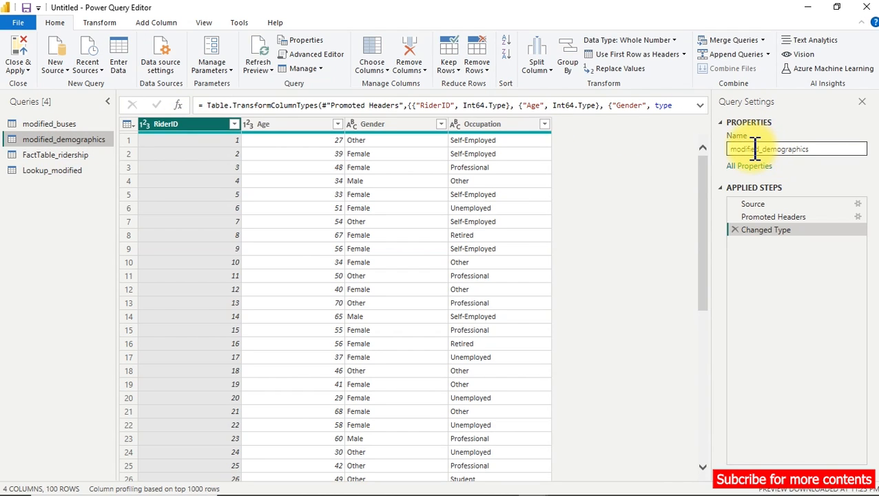
double_click(754, 150)
type("Look")
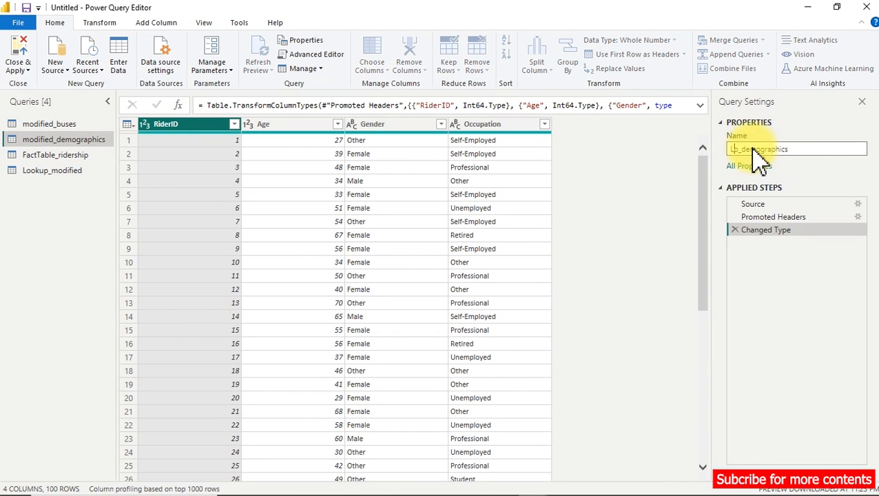
type("up")
key("Return")
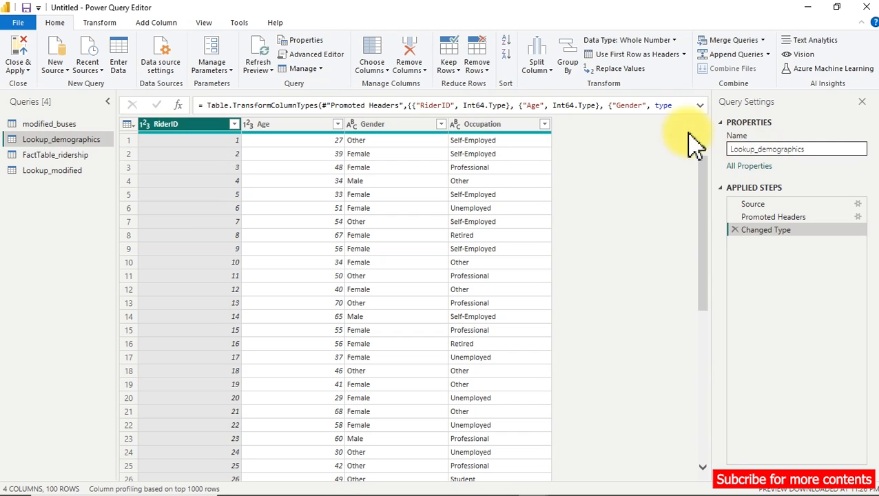
Rename the modified_buses query as Lookup_buses.
left_click(43, 125)
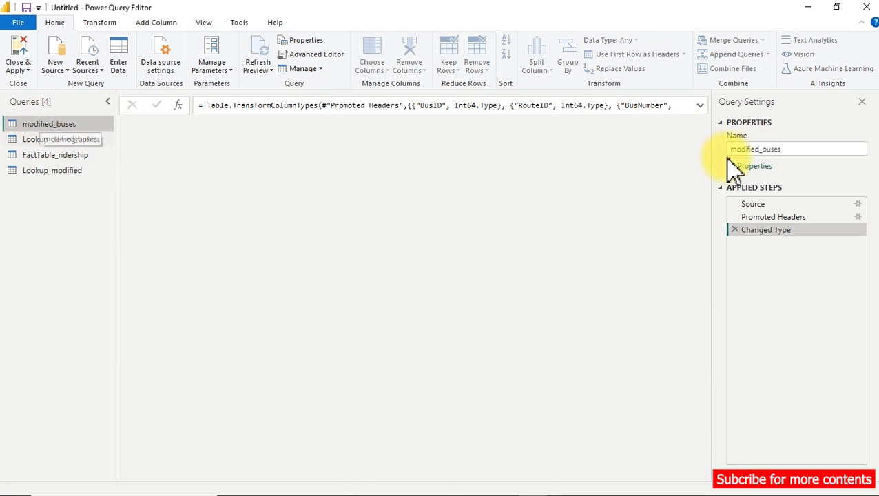
double_click(747, 149)
type("Lookup")
key("BackSpace")
key("BackSpace")
type("kup")
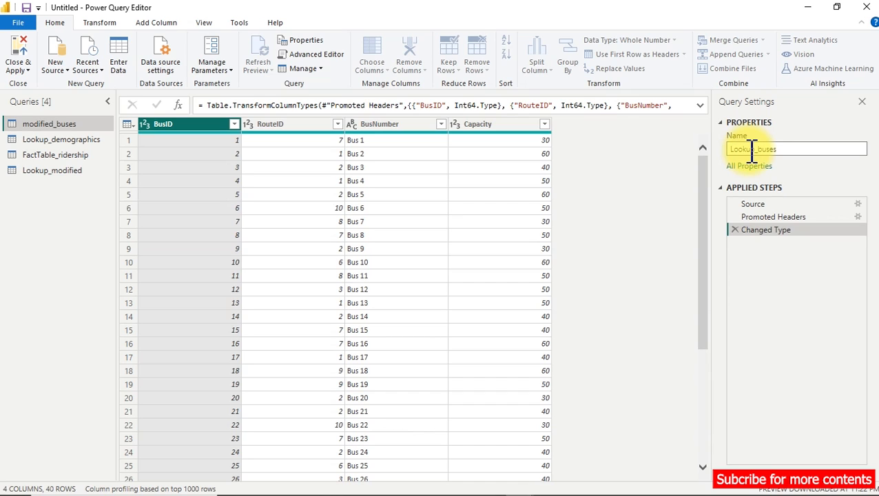
key("Return")
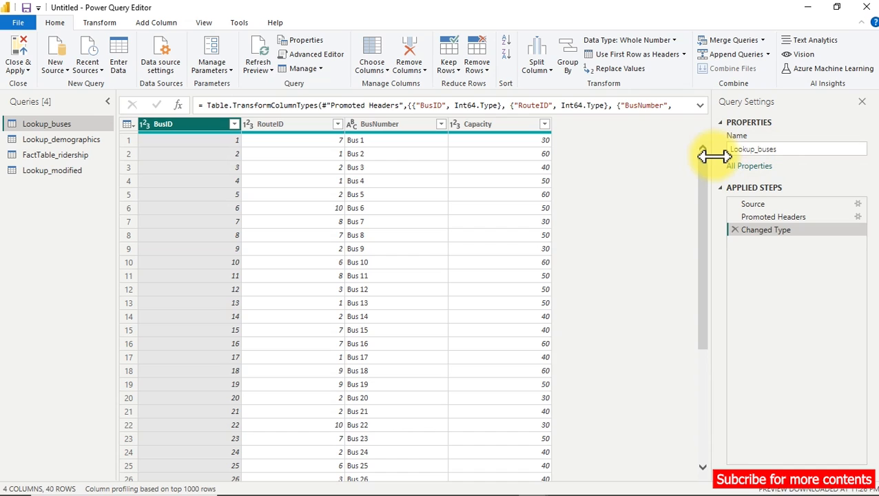
Check the FactTable_ridership query, then close the Power Query Editor and apply all query changes to the report.
left_click(69, 155)
left_click(58, 23)
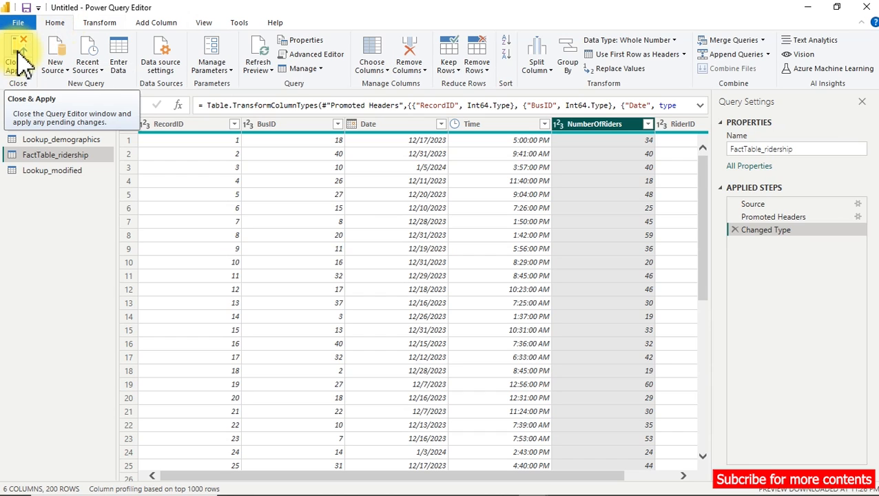
left_click(19, 50)
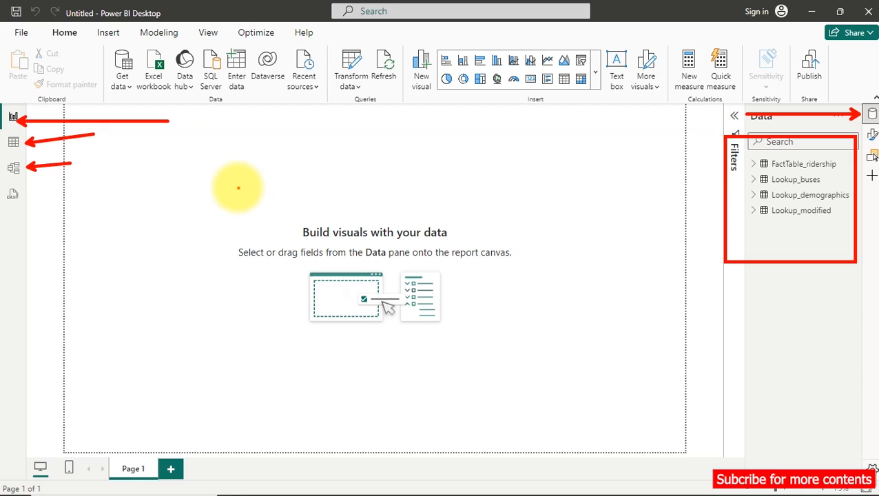
Arrange the model diagram with Lookup_demographics, Lookup_buses and Lookup_modified in a row above FactTable_ridership.
left_click(16, 172)
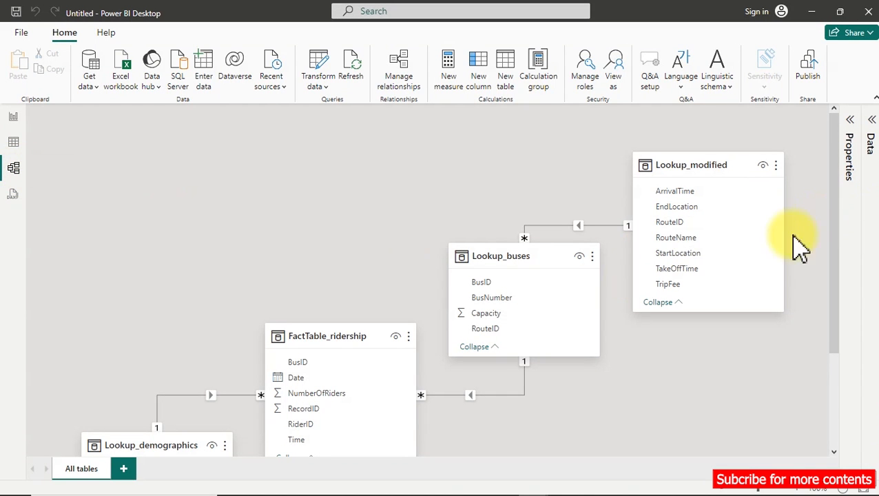
left_click_drag(147, 441, 147, 117)
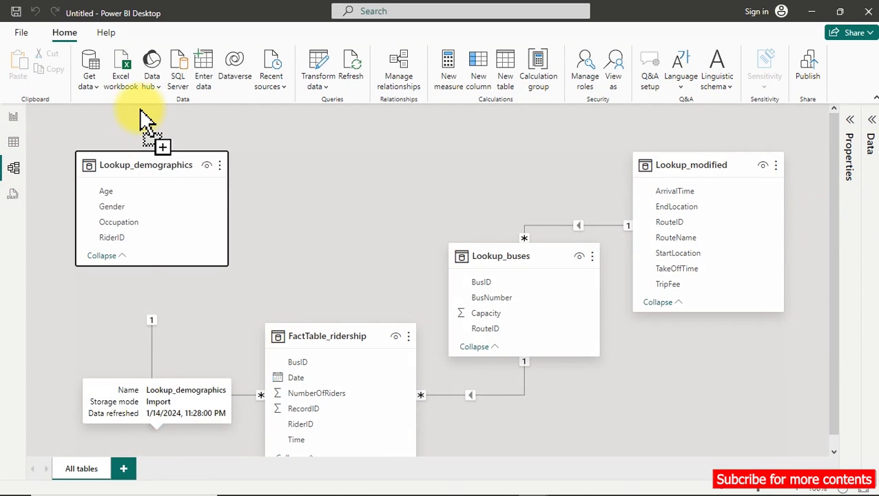
left_click_drag(500, 257, 393, 165)
left_click_drag(723, 169, 663, 185)
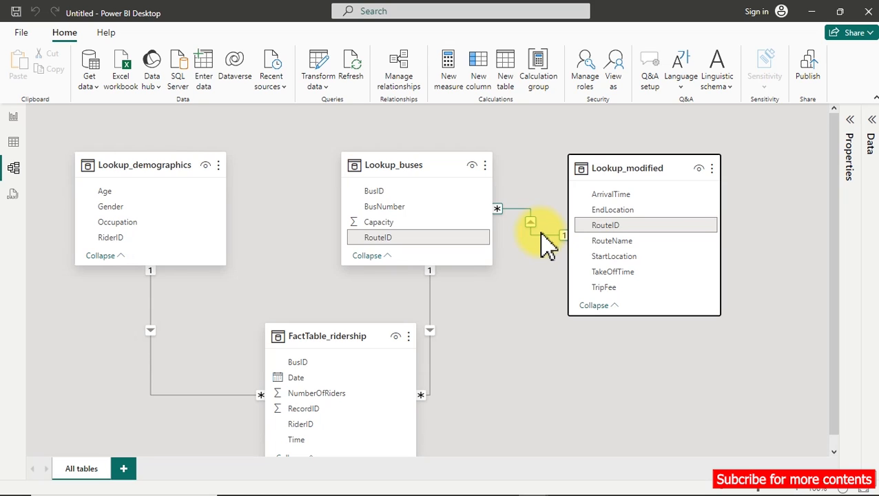
Reopen the Power Query Editor and create a blank query.
left_click(313, 71)
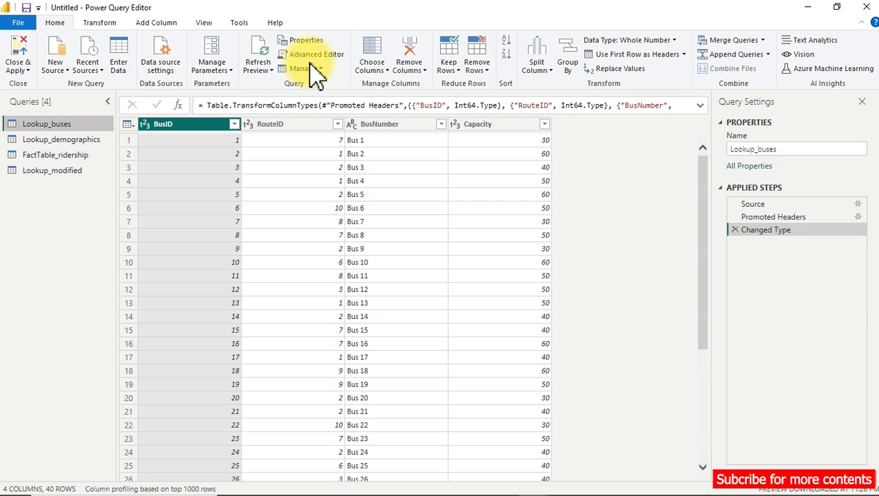
left_click(63, 66)
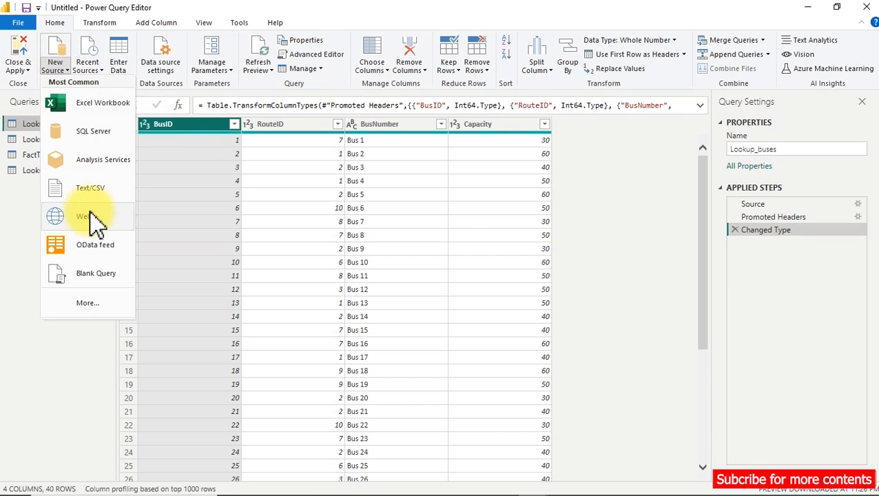
left_click(95, 277)
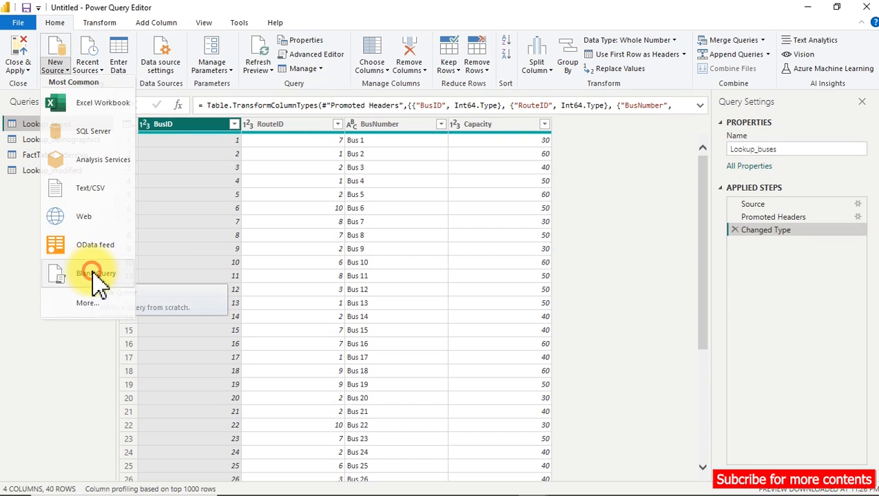
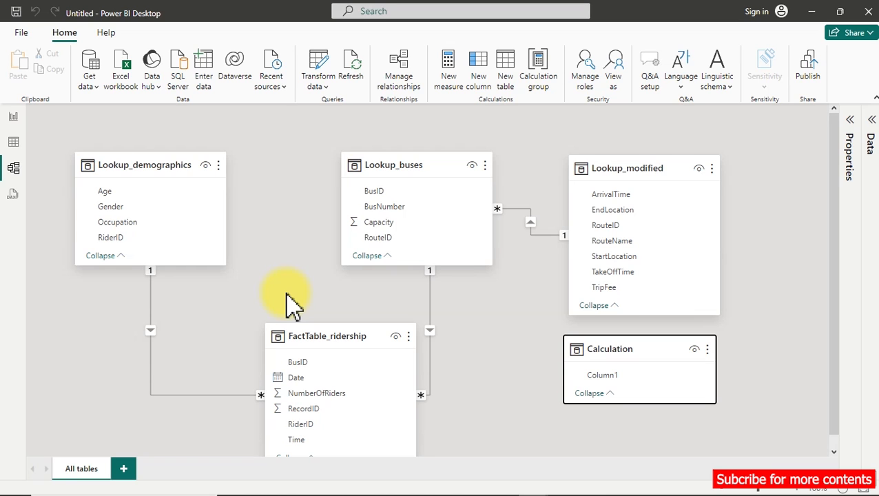
Look through the data of FactTable_ridership, Lookup_buses, Lookup_demographics and Lookup_modified in the table view.
left_click(18, 122)
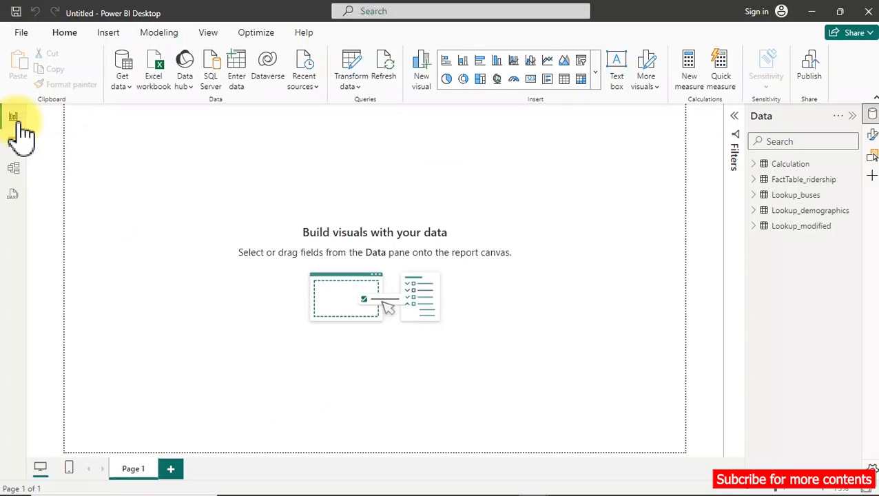
left_click(8, 140)
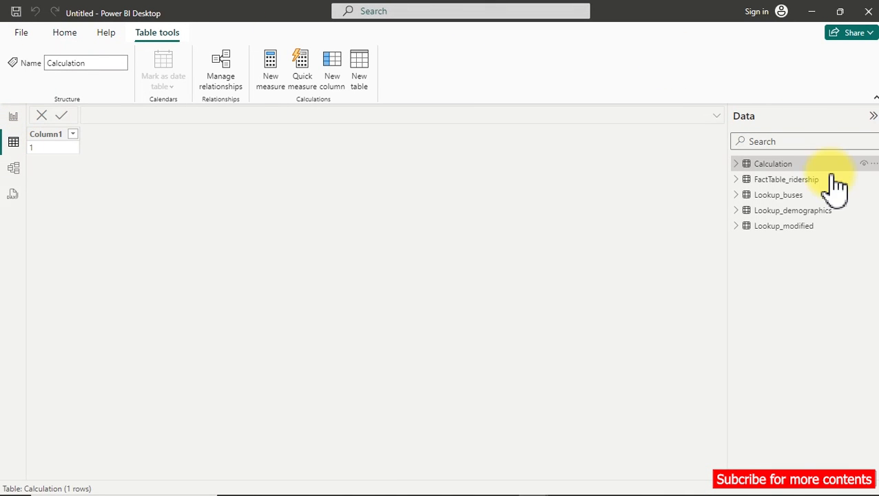
left_click(810, 182)
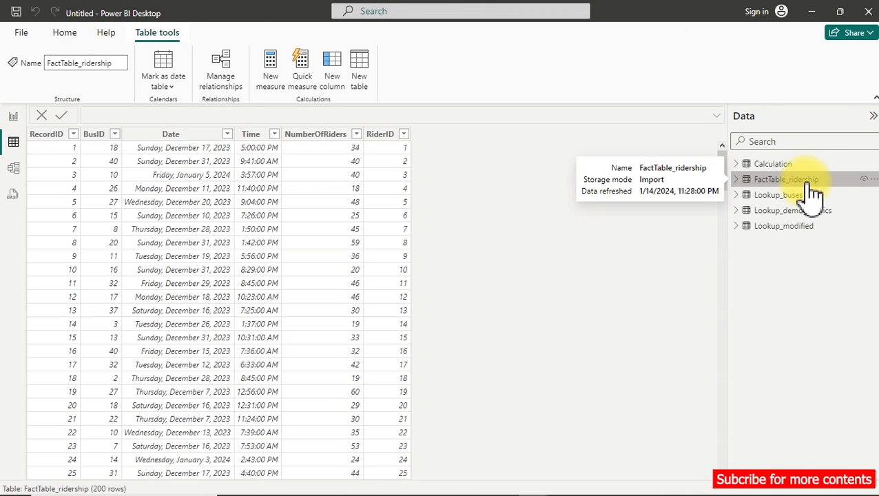
left_click(791, 195)
left_click(791, 212)
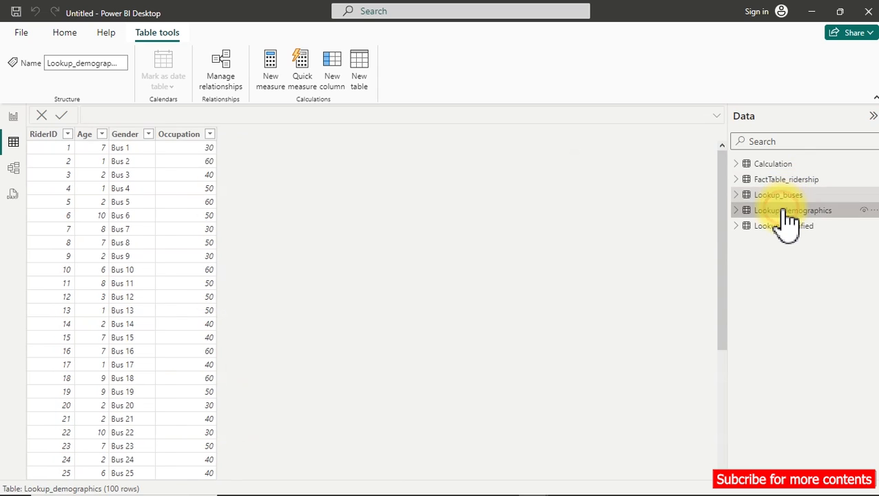
left_click(784, 227)
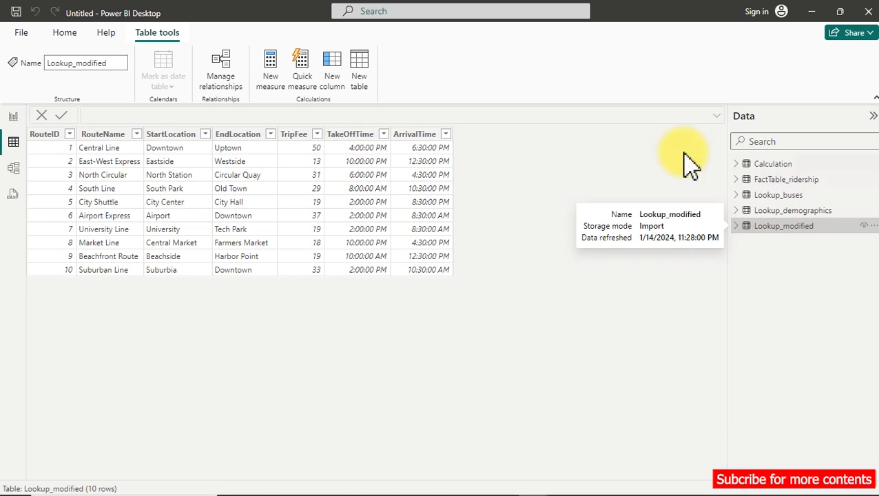
Create a calculated table named Date with the DAX formula CALENDARAUTO(), enlarging the formula text for readability.
left_click(361, 62)
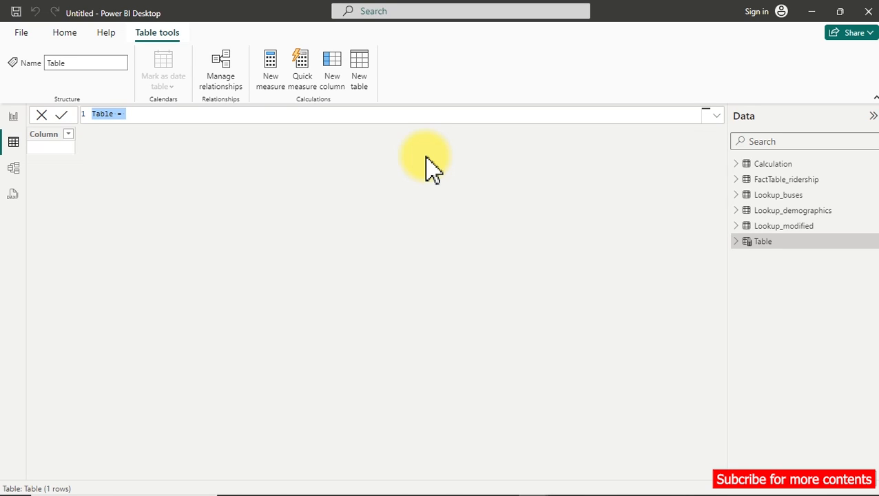
key("ctrl+plus")
key("ctrl+plus")
key("ctrl+plus")
key("ctrl+plus")
key("ctrl+plus")
key("ctrl+plus")
key("ctrl+plus")
key("ctrl+plus")
key("ctrl+plus")
key("ctrl+plus")
key("ctrl+plus")
key("ctrl+plus")
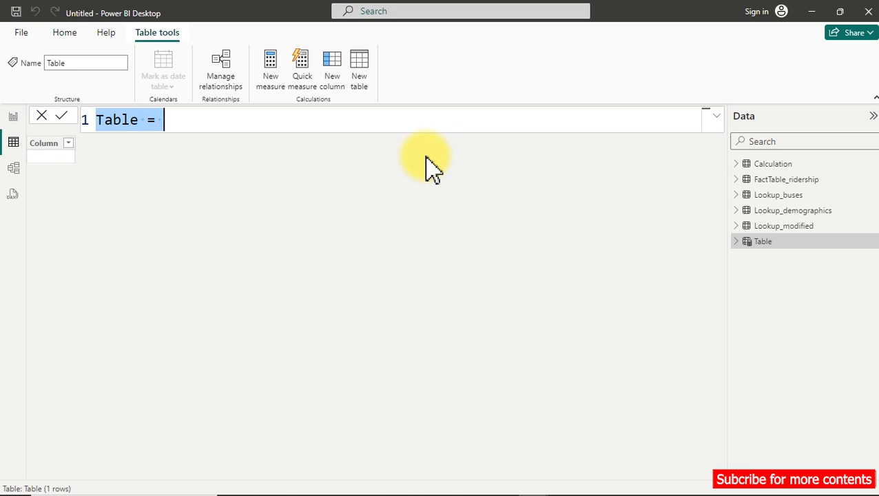
key("ctrl+plus")
type("Da")
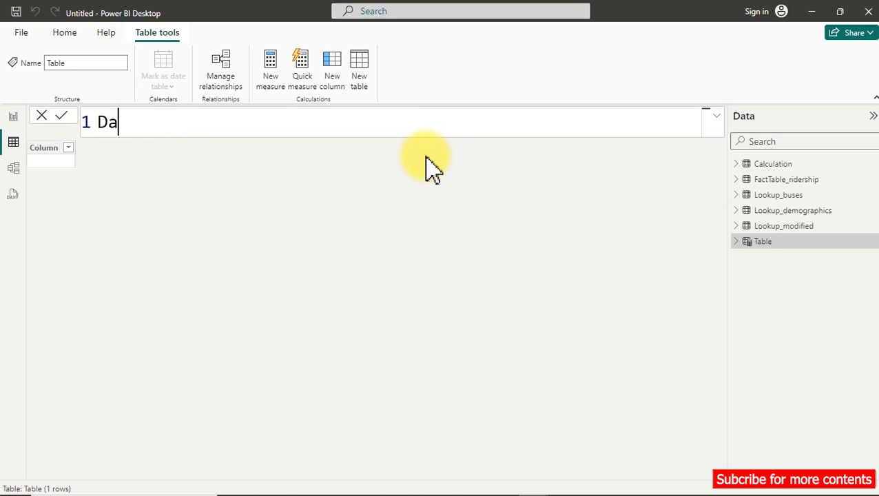
type("te =")
key("shift+Return")
type("cal")
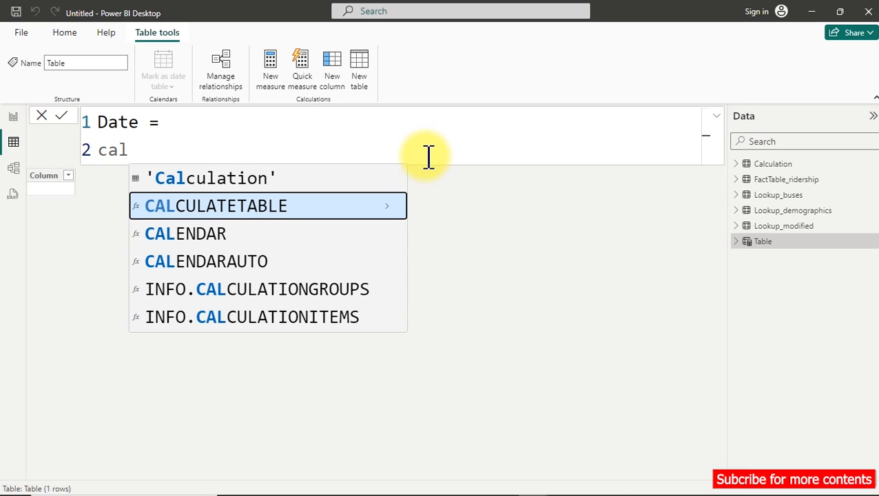
key("Down")
key("Down")
key("Tab")
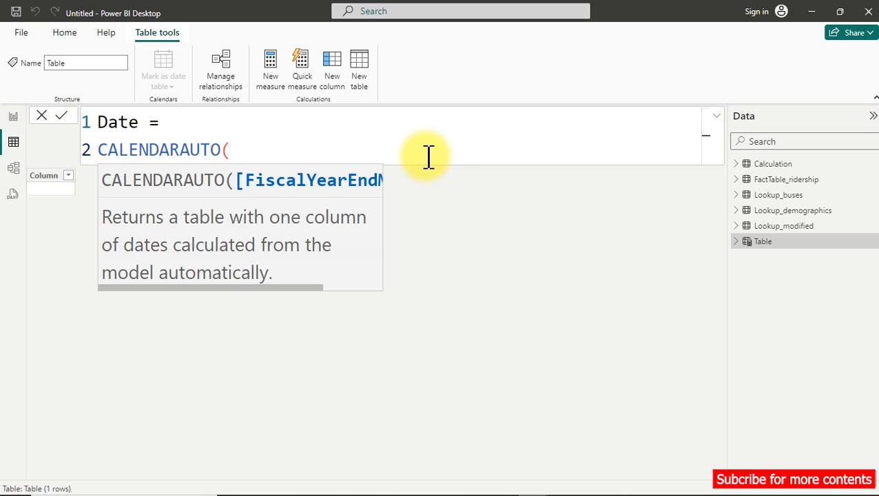
type(")")
key("Return")
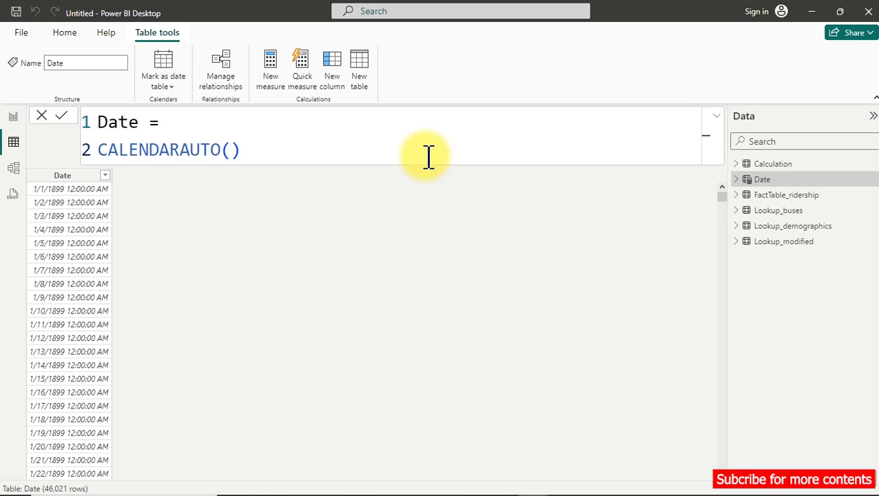
Wrap CALENDARAUTO() in ADDCOLUMNS in the Date table's formula and start a new line for the column definitions.
left_click(179, 123)
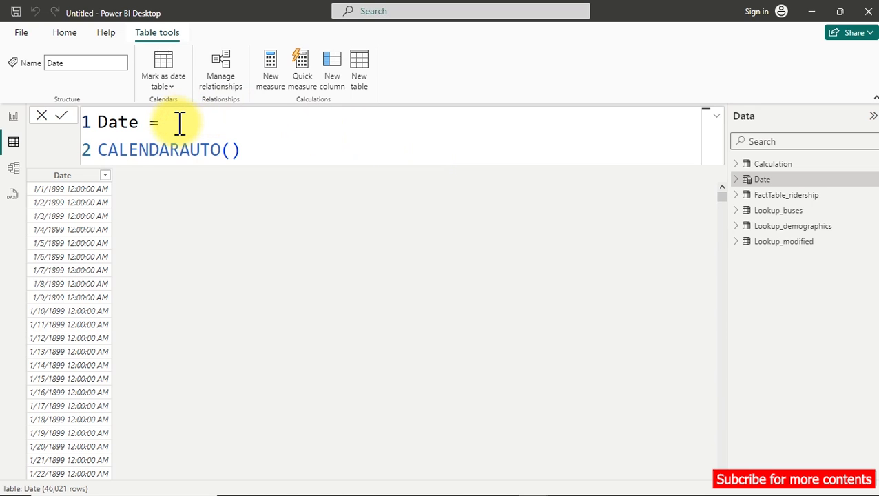
key("shift+Return")
key("Tab")
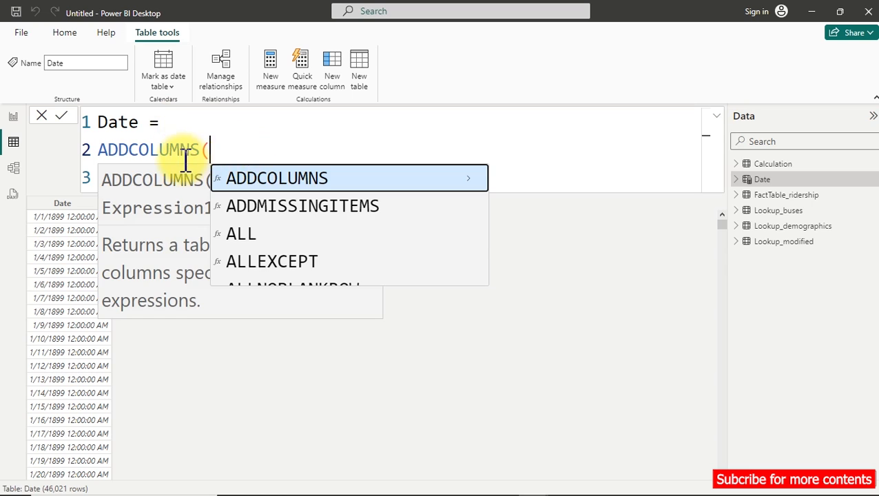
left_click(181, 157)
left_click(248, 176)
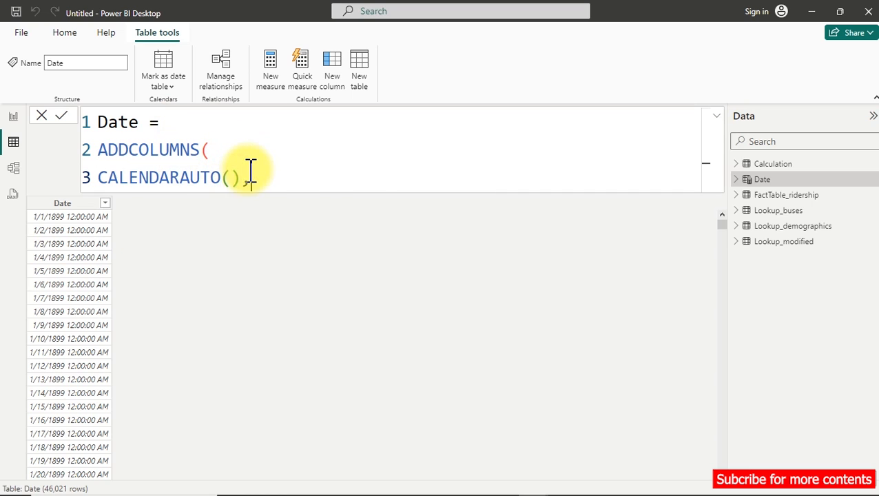
key("shift+Return")
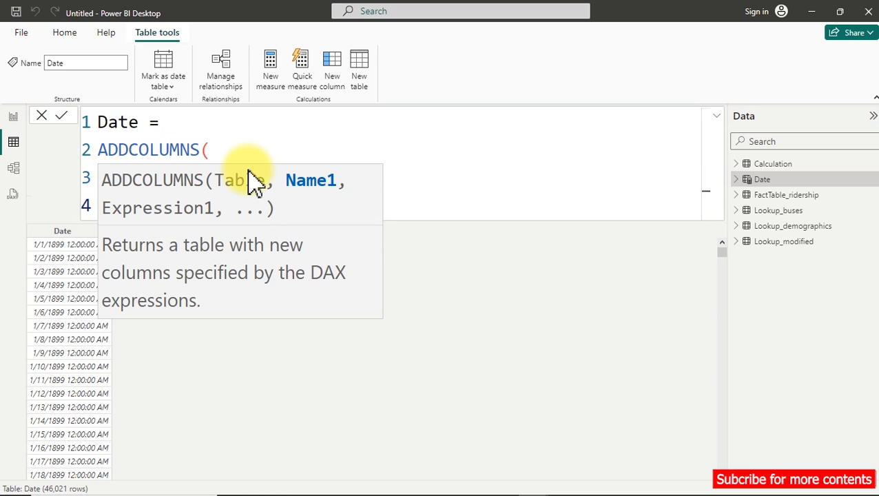
scroll(275, 138, "down", 3)
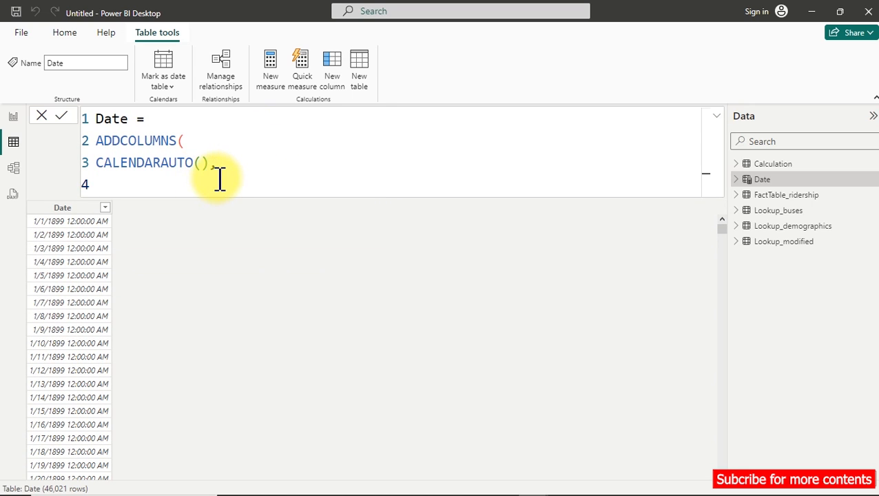
Add a "Year" column defined as YEAR([Date]), close the ADDCOLUMNS expression and commit the Date table's formula.
type("\"Year\",")
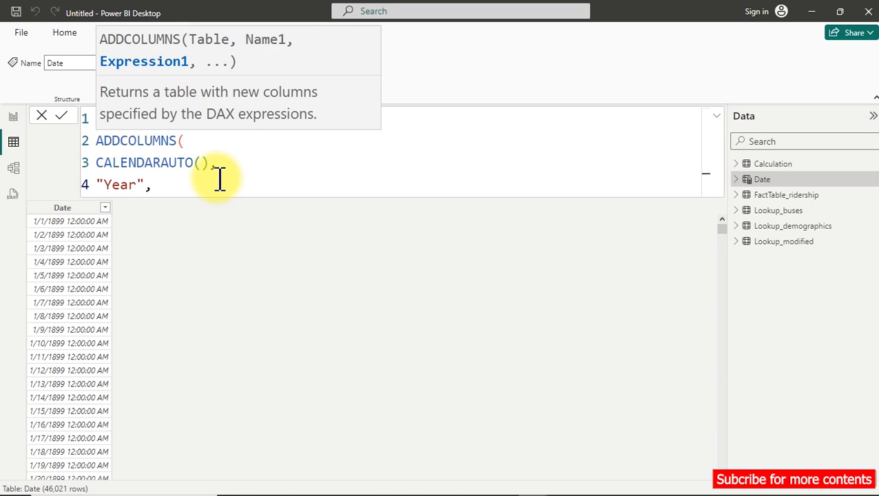
type("yea")
key("Tab")
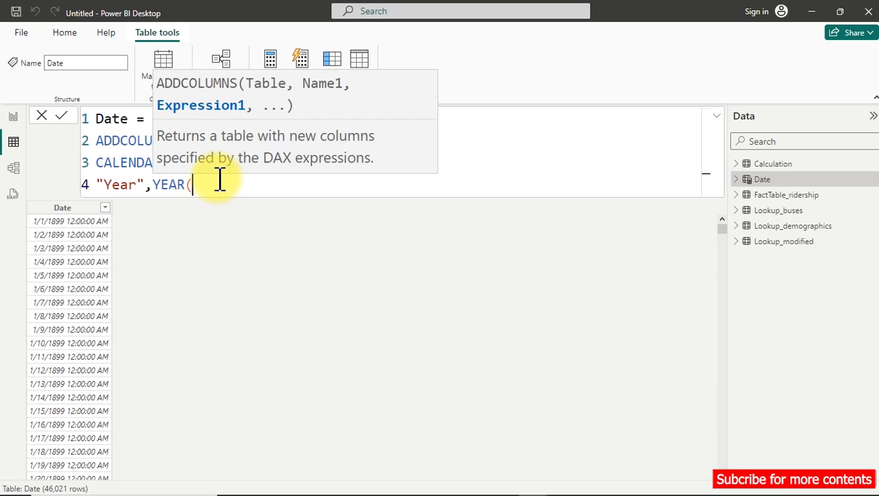
type("date")
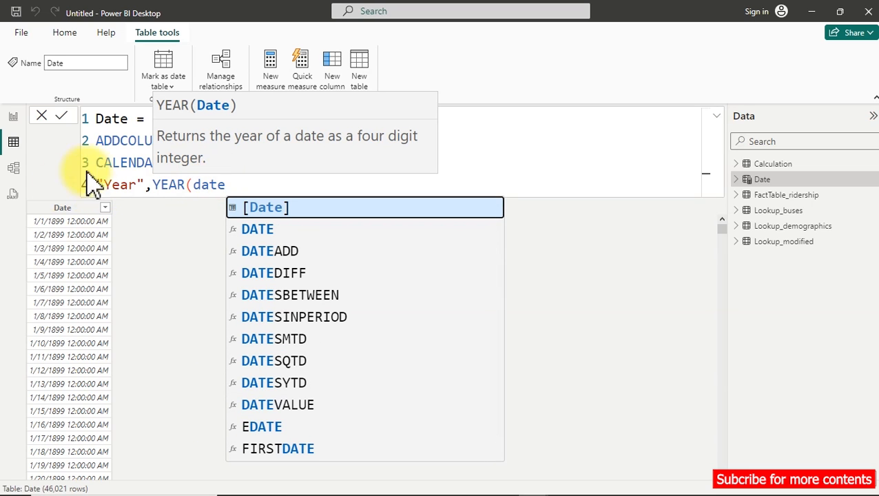
left_click(264, 210)
type(")")
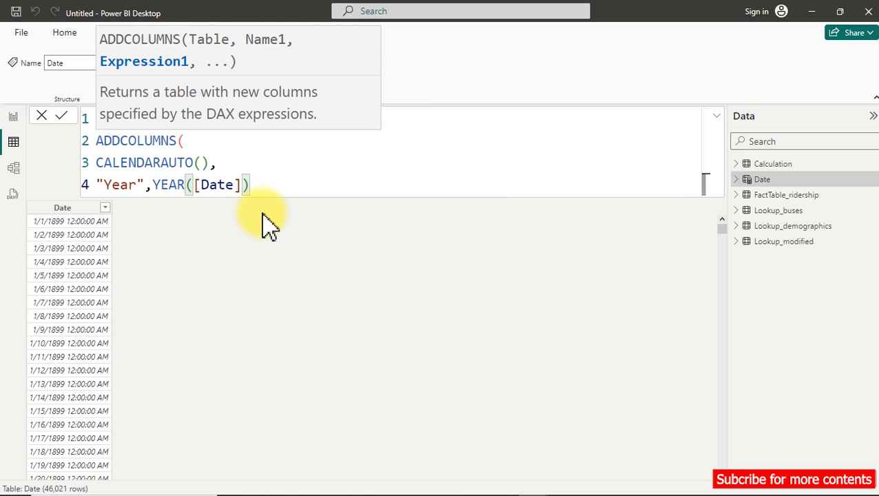
key("Return")
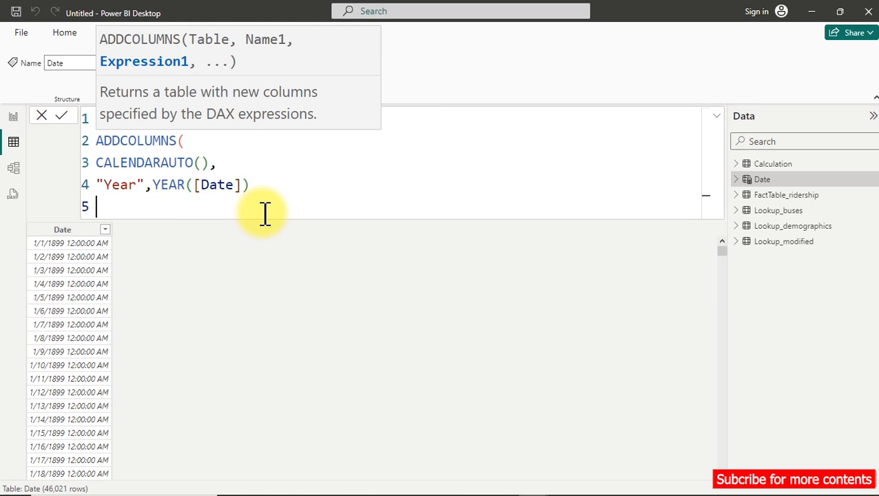
type(")")
left_click(264, 222)
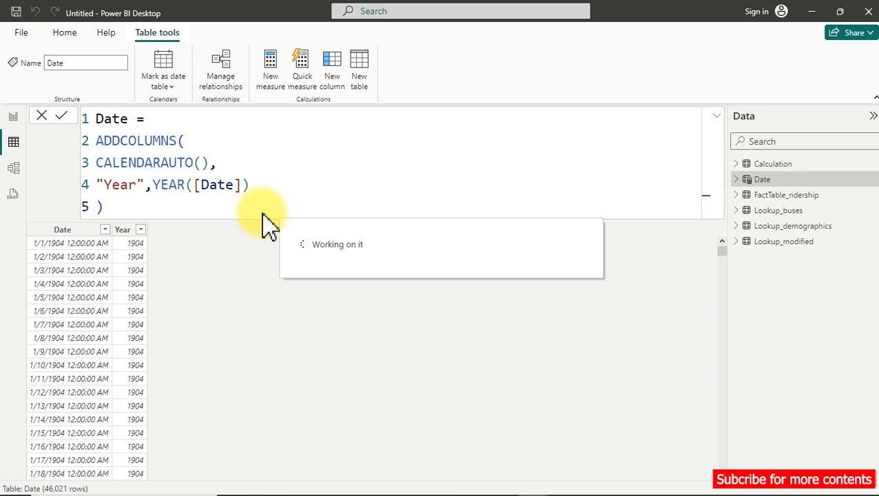
Examine which years the Date table's Year column contains using its filter list, leaving the filter unchanged.
left_click(141, 229)
left_click(141, 229)
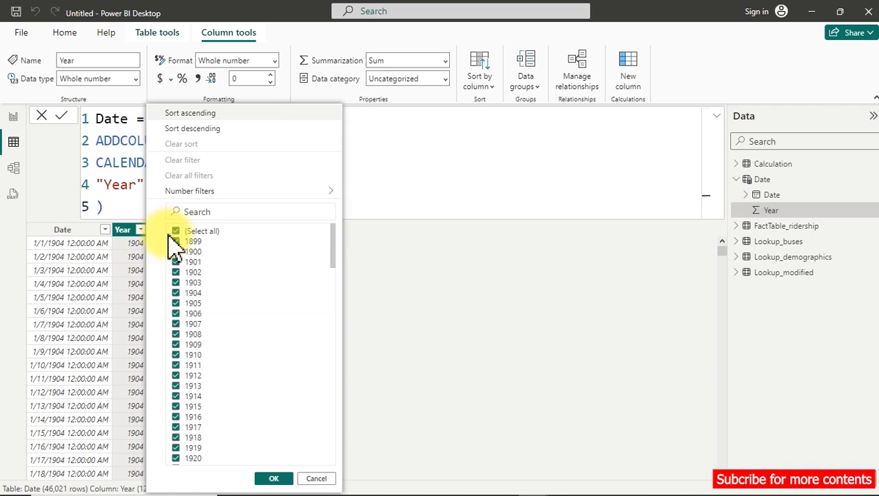
scroll(320, 324, "down", 20)
scroll(313, 358, "down", 12)
scroll(313, 358, "up", 20)
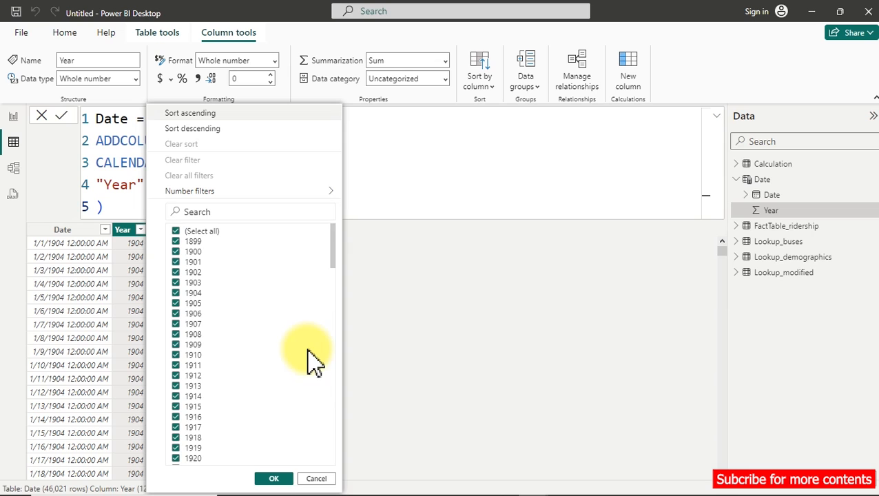
left_click(72, 231)
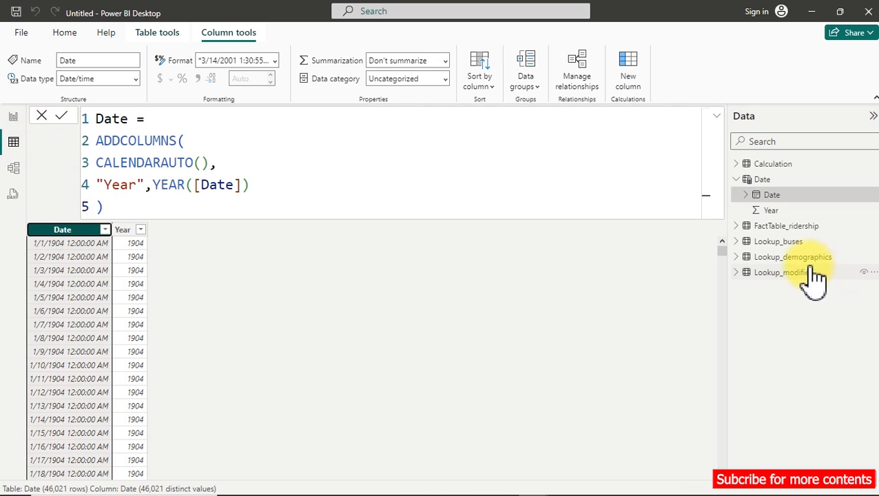
Check the date range in FactTable_ridership's Date column and compare it with the dates in the Date table.
left_click(792, 228)
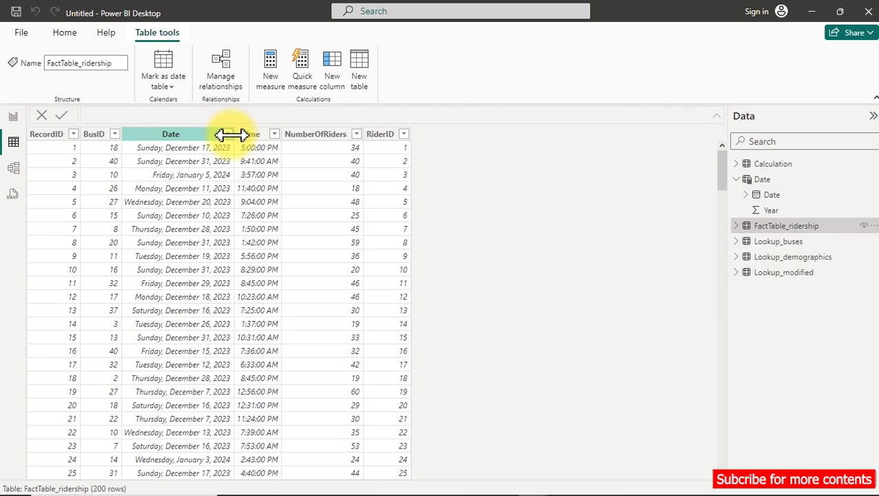
left_click(232, 136)
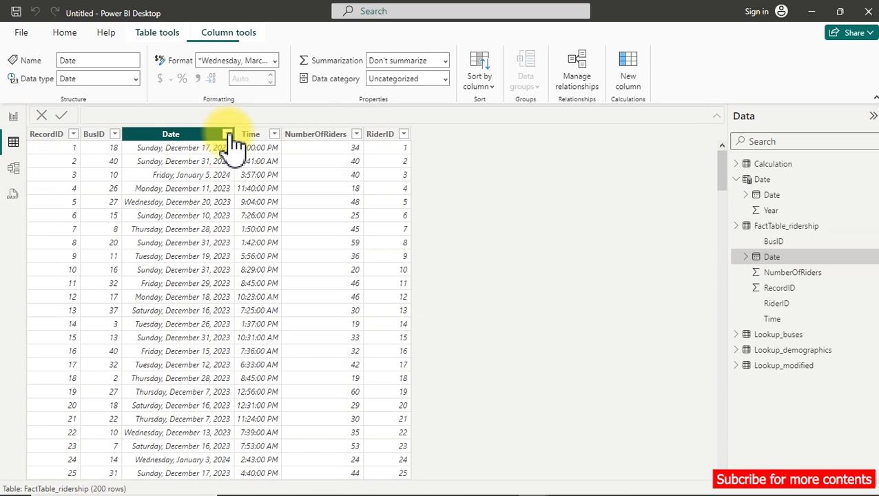
left_click(228, 135)
scroll(391, 301, "down", 5)
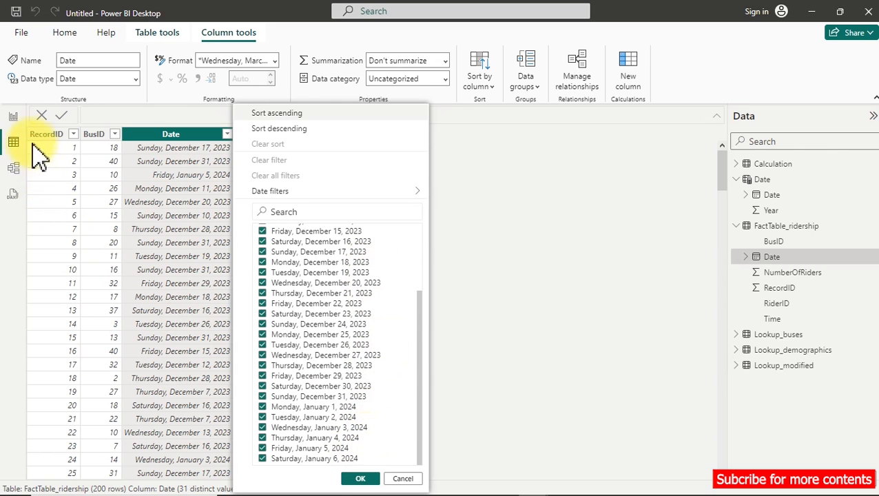
left_click(773, 195)
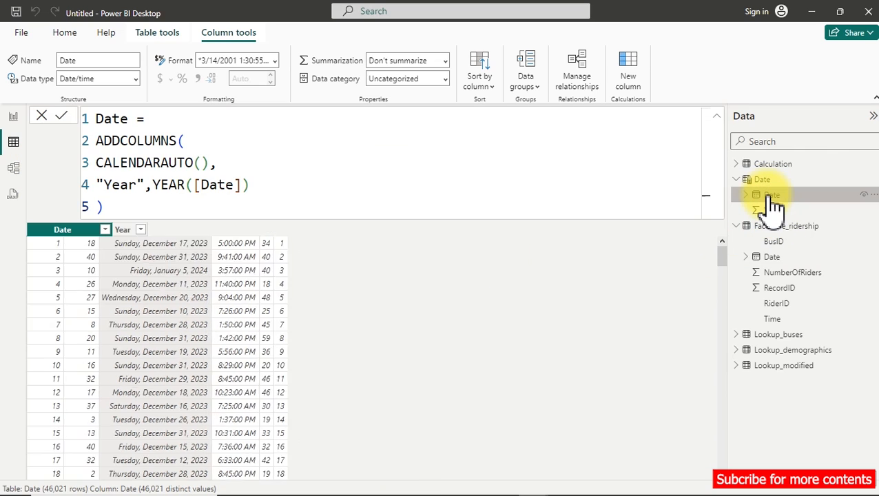
left_click(173, 124)
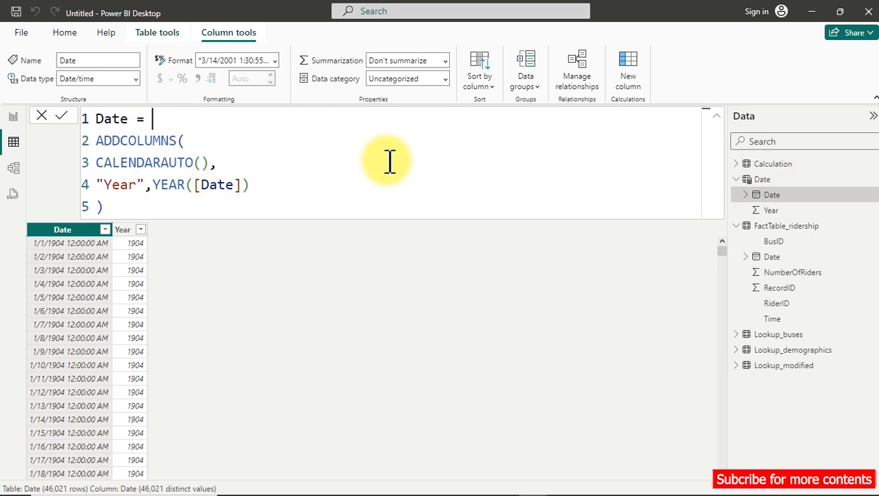
left_click(784, 259)
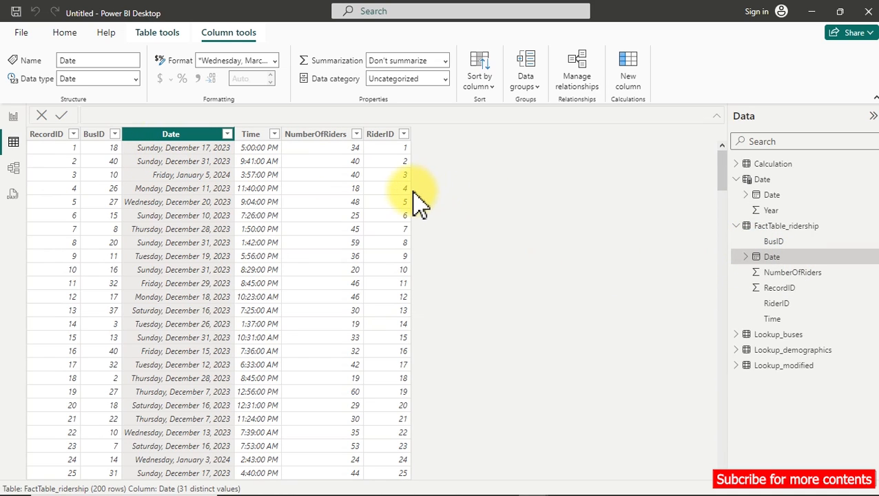
Declare a variable named _MaxDate on a new line above ADDCOLUMNS in the Date table's formula.
left_click(771, 198)
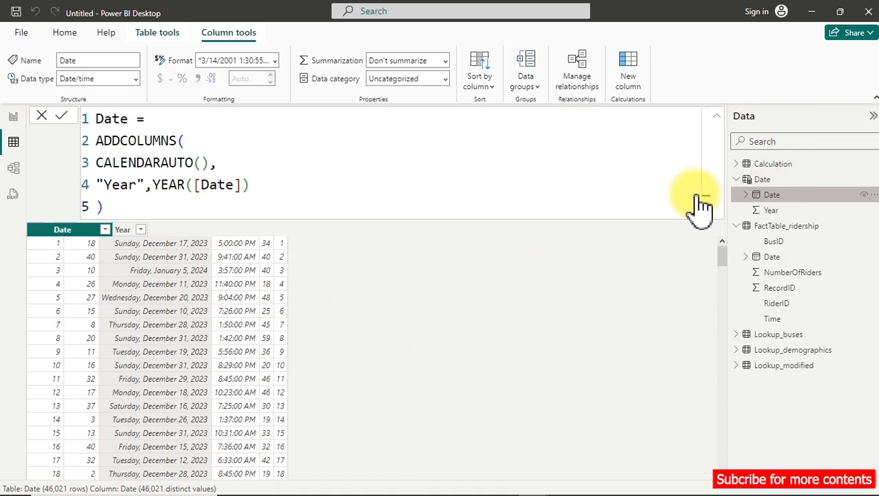
left_click(153, 118)
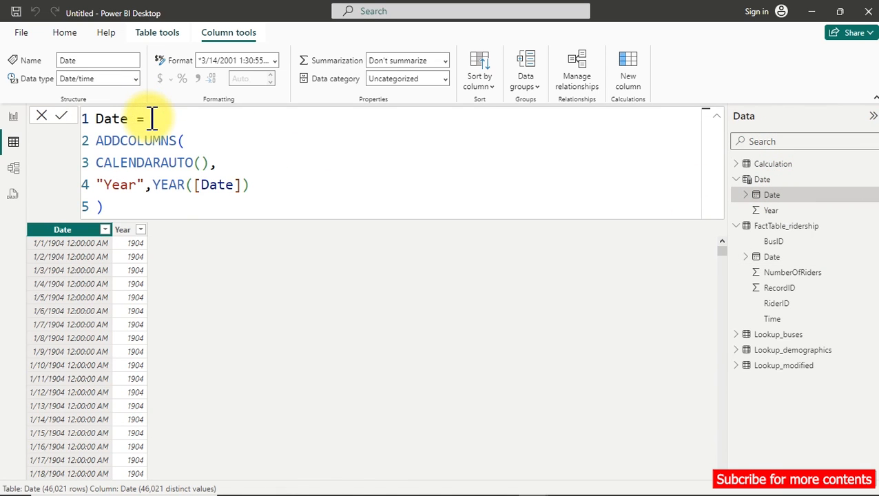
key("shift+Return")
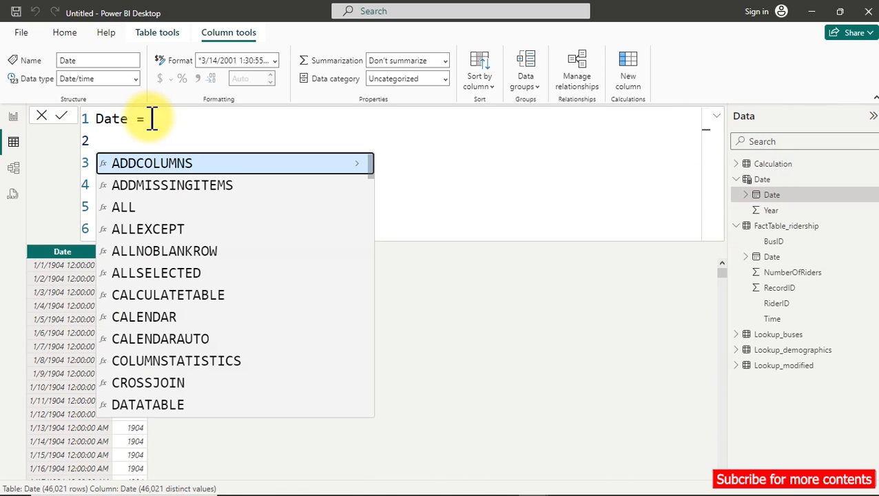
type("var")
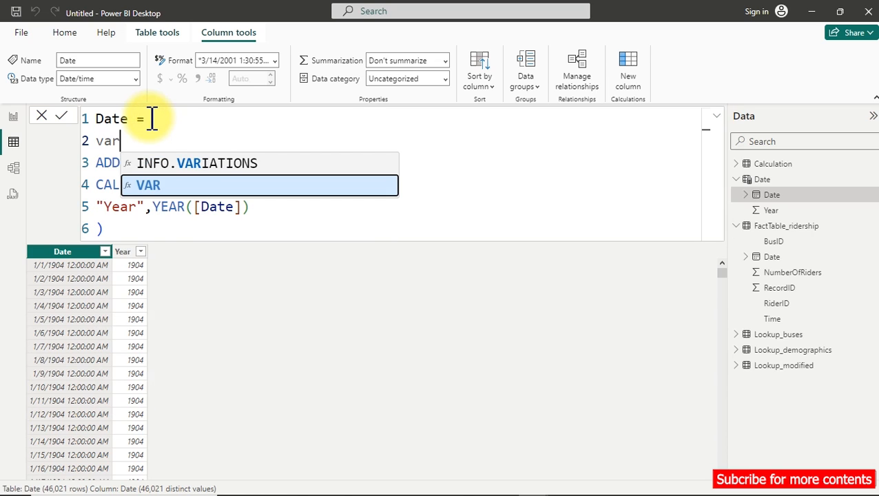
key("Tab")
type("Max")
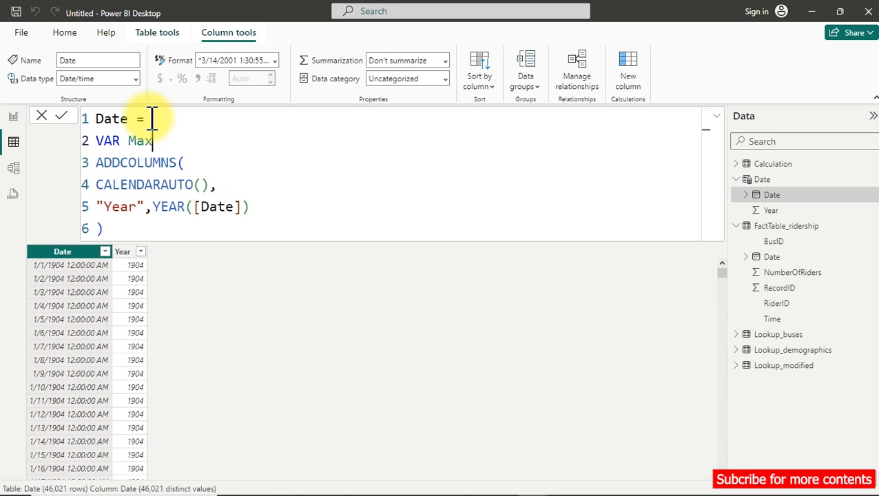
type("Date =")
key("Left")
key("Left")
key("Left")
key("Left")
key("Left")
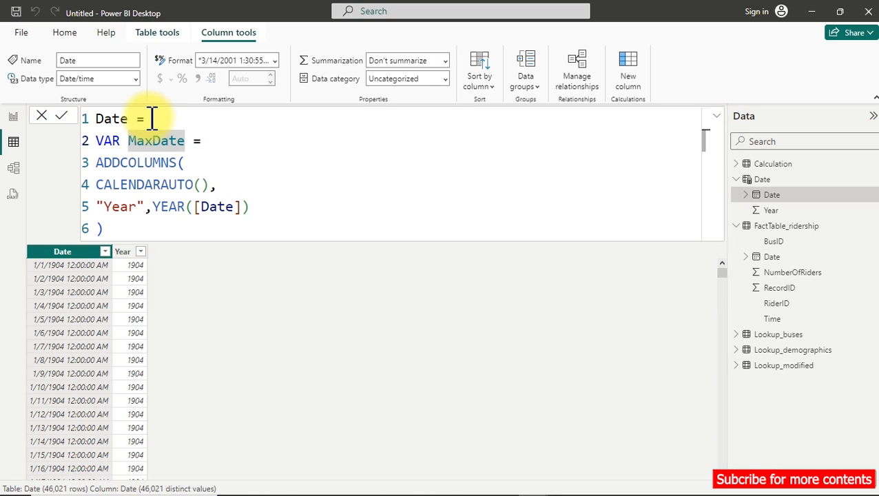
type("_")
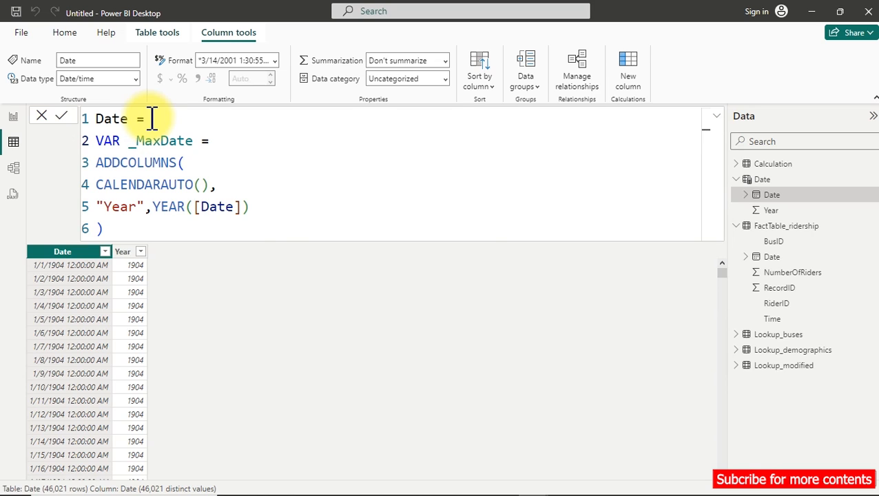
type("y")
Define _MaxDate as YEAR(MAX(FactTable_ridership[Date])).
key("Tab")
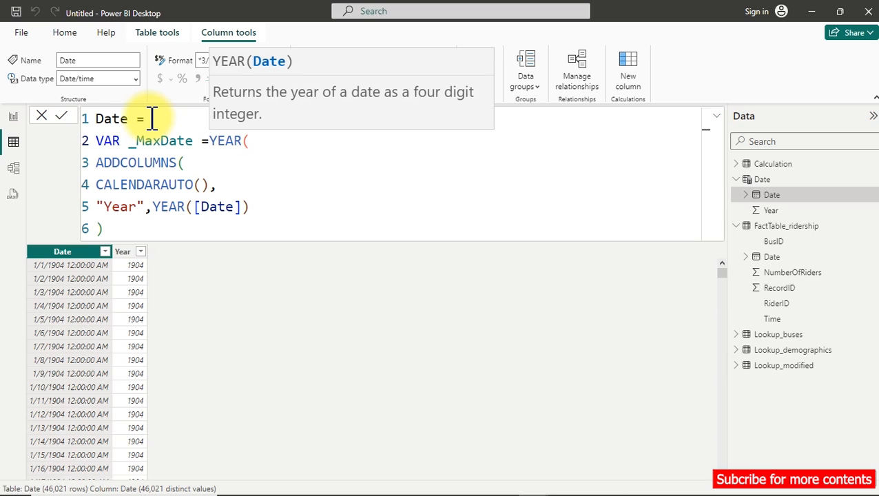
type("max")
key("Tab")
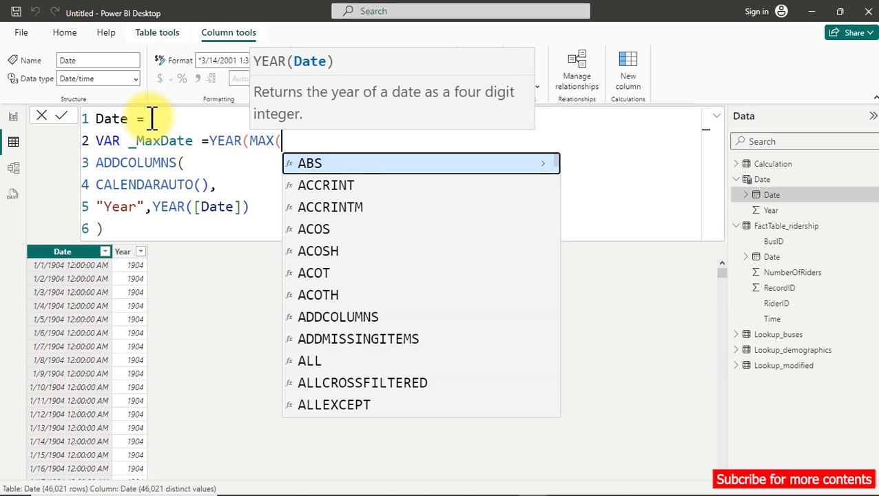
type("date")
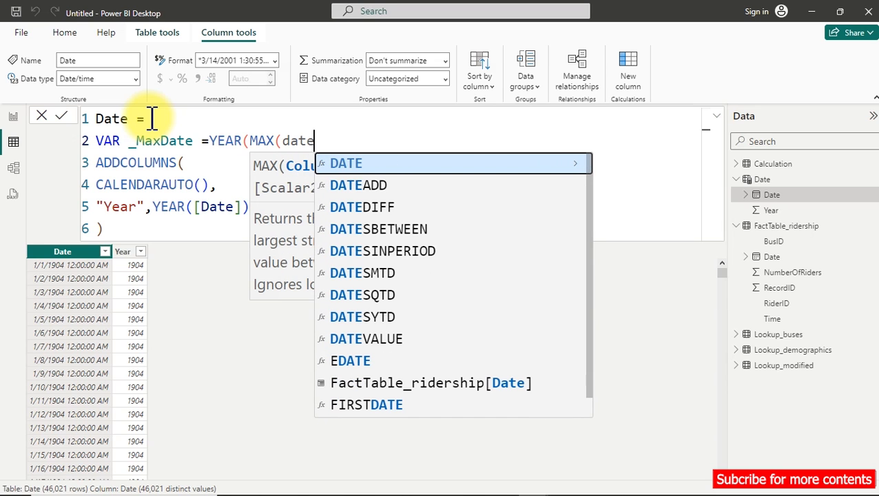
key("Down")
key("Down")
key("Down")
key("Down")
key("Down")
key("Down")
key("Down")
key("Down")
key("Down")
key("Down")
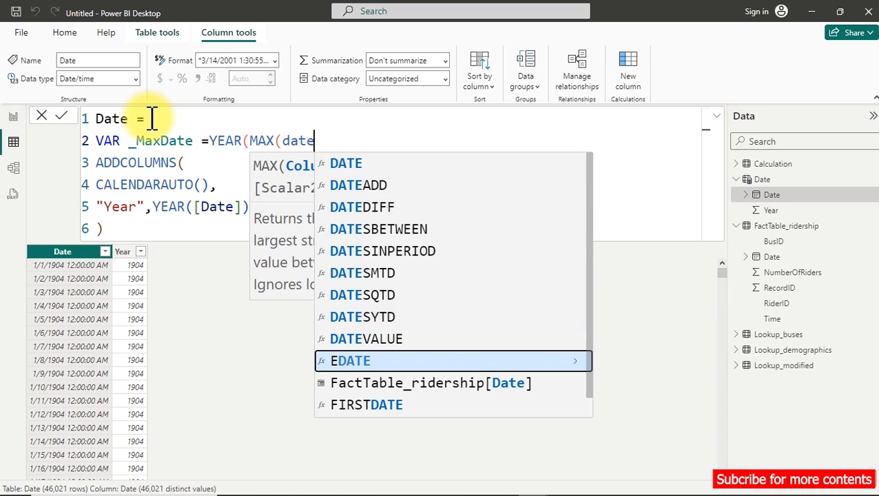
key("Tab")
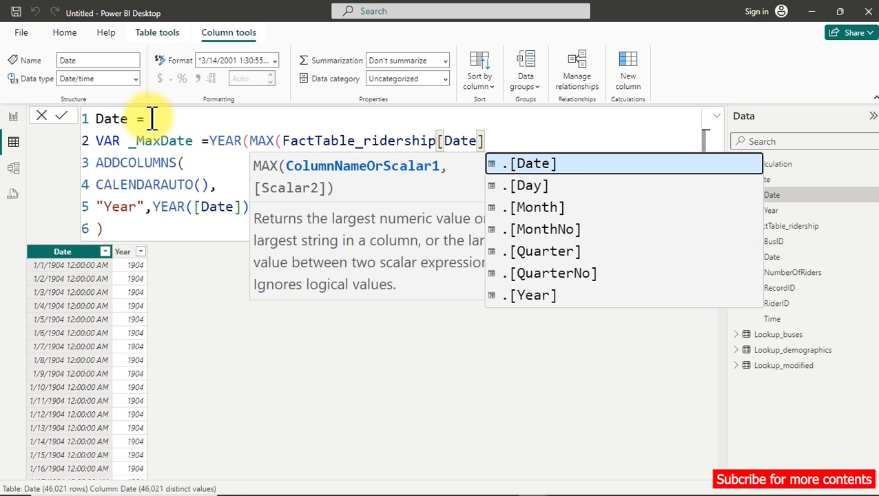
type("))")
Declare a second variable named _MinDate on a new line below _MaxDate.
key("Return")
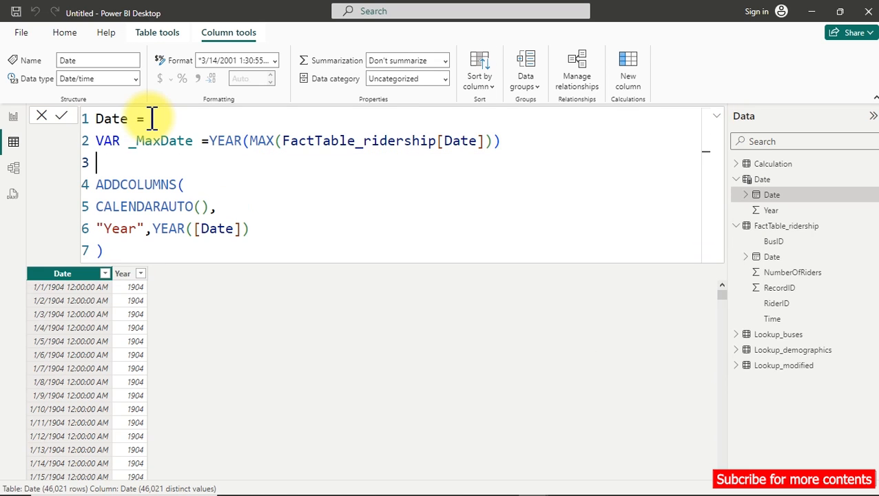
type("var")
key("Tab")
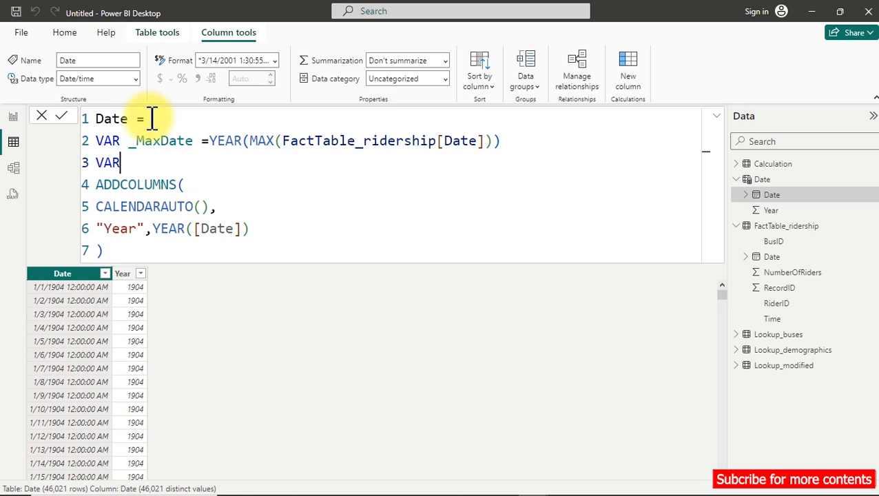
type("_M")
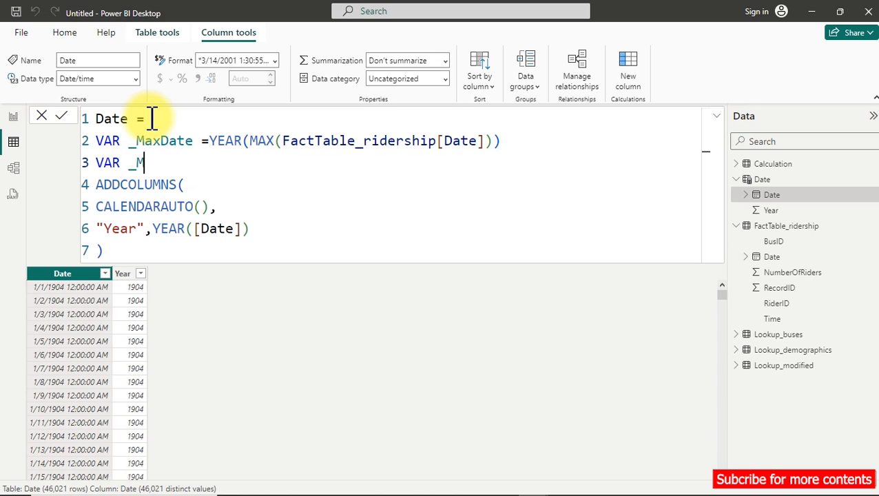
type("inDat")
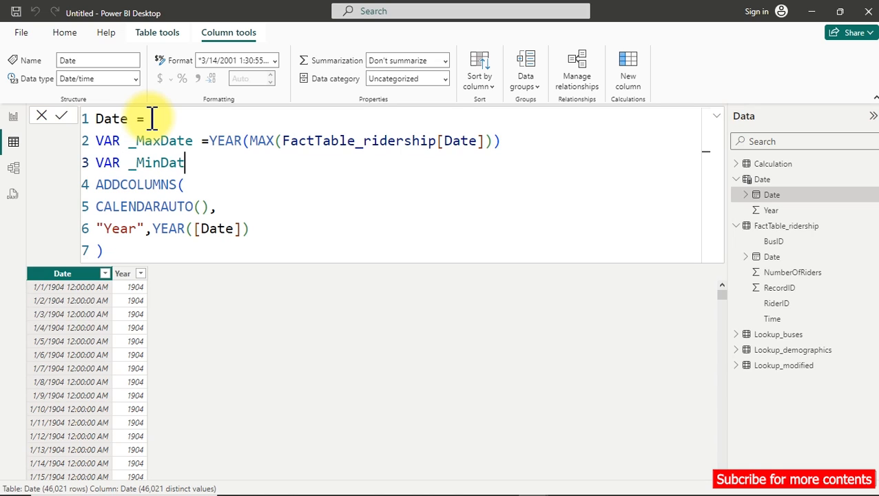
type("e =year")
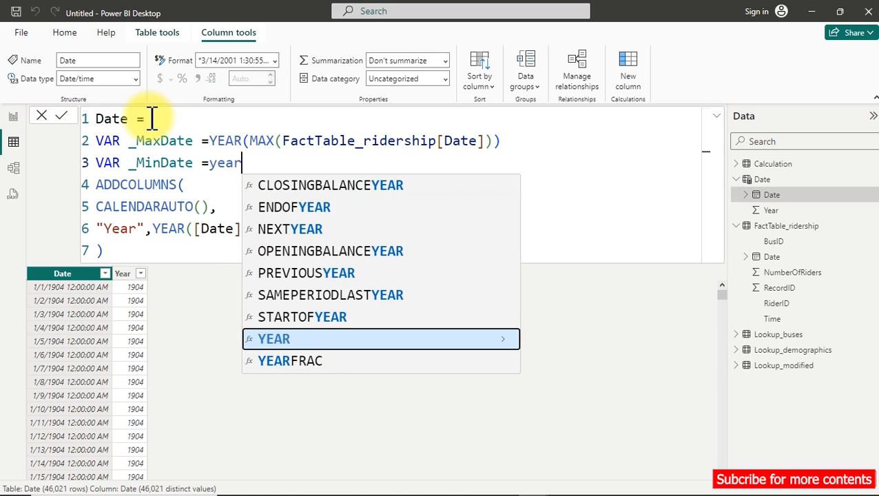
Define _MinDate as YEAR(MIN(FactTable_ridership[Date])).
key("Tab")
type("min")
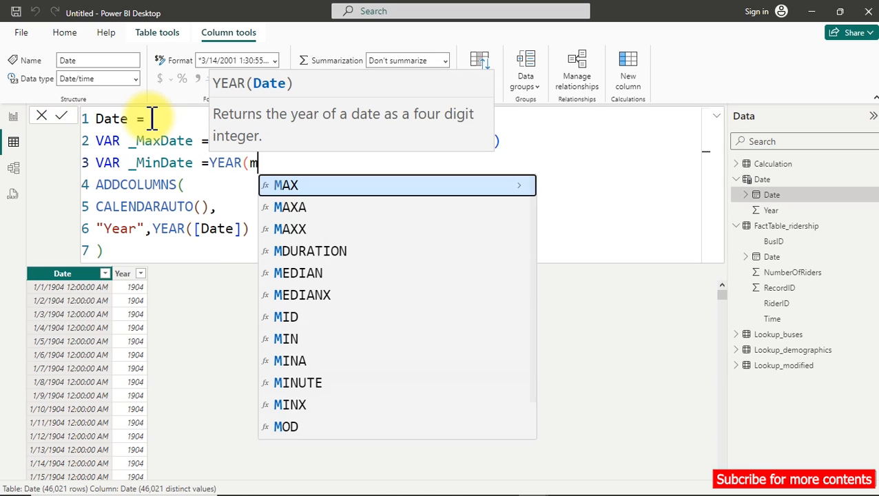
key("Tab")
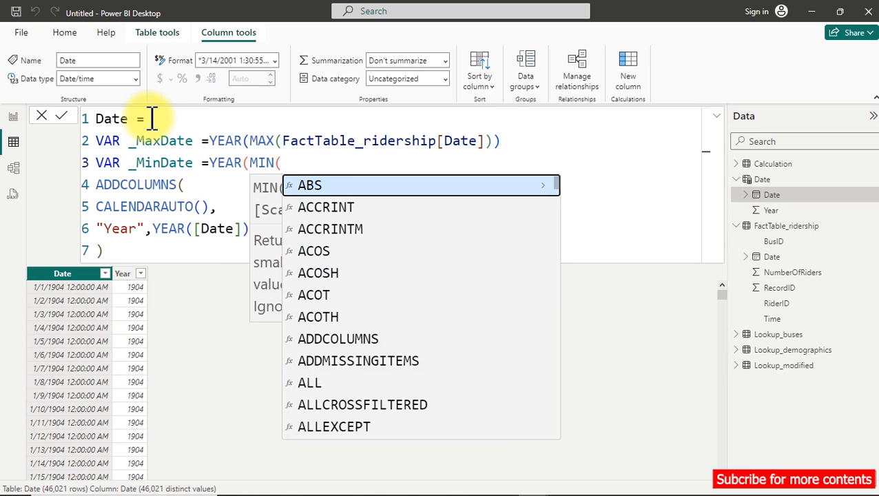
type("date")
key("Down")
key("Down")
key("Down")
key("Down")
key("Down")
key("Down")
key("Down")
key("Down")
key("Down")
key("Down")
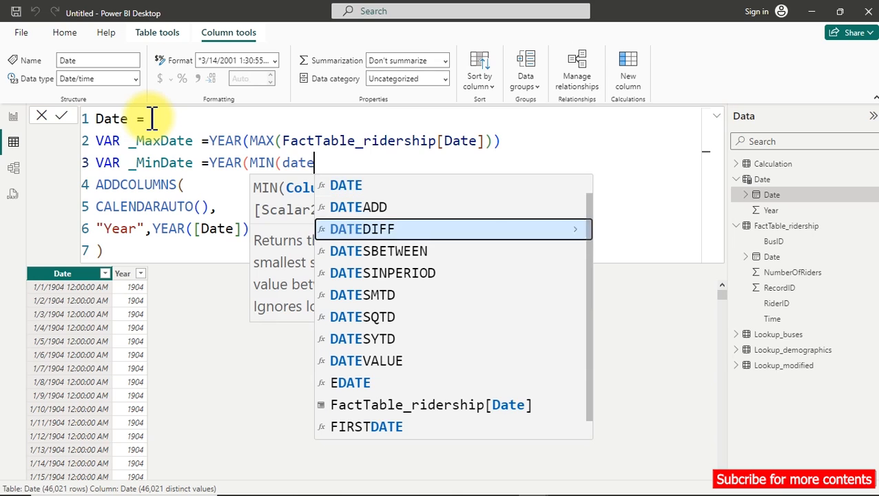
key("Tab")
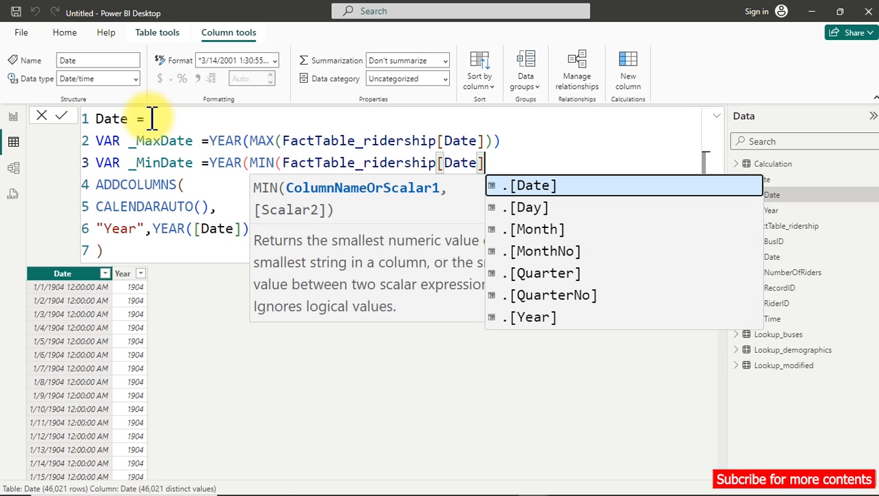
type("))")
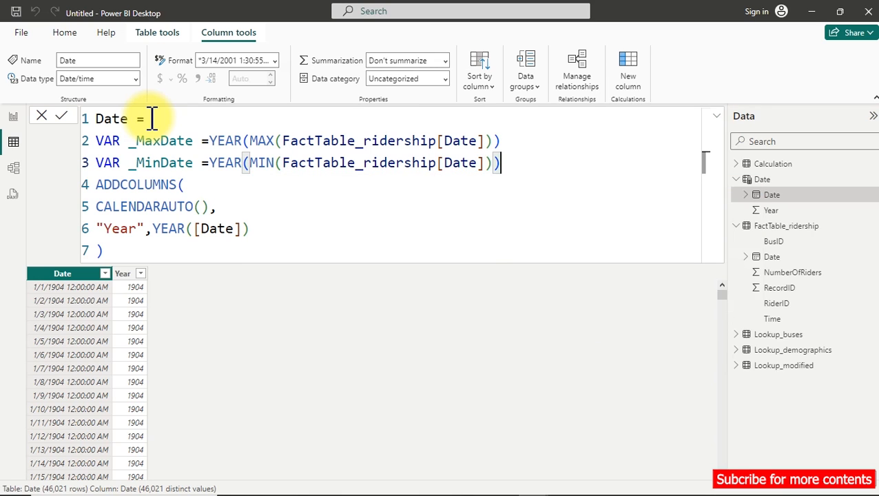
Add RETURN on its own line before ADDCOLUMNS and insert a blank line after the ADDCOLUMNS opening parenthesis.
key("shift+Return")
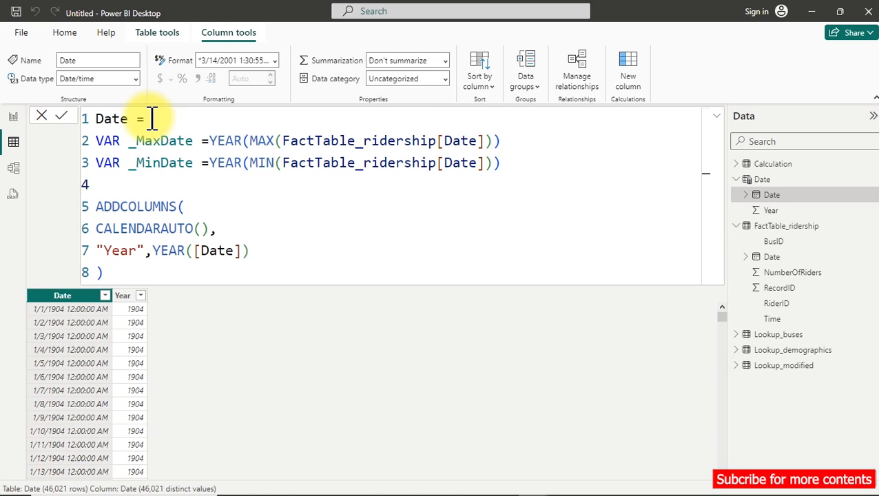
type("l")
key("BackSpace")
type("ret")
key("Tab")
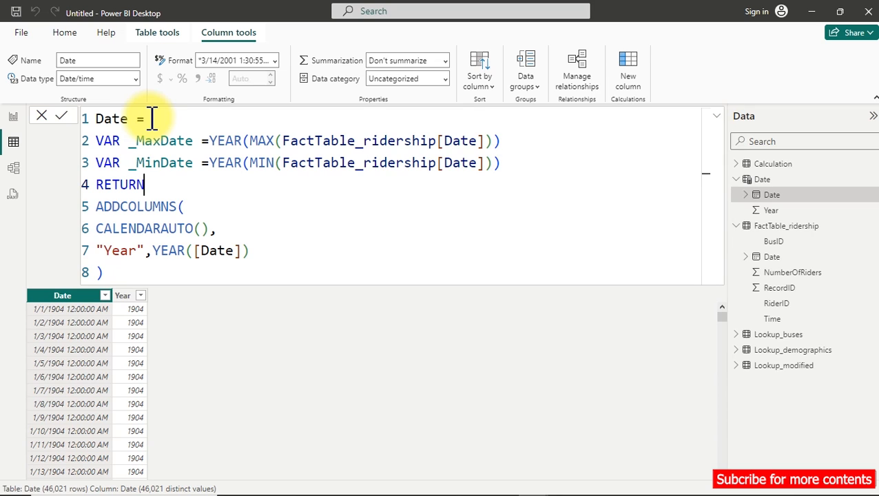
left_click(190, 206)
key("shift+Return")
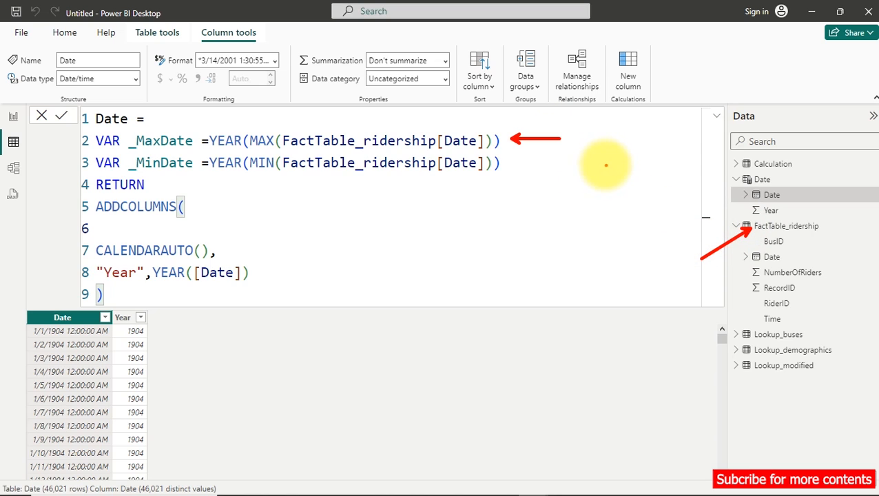
mouse_move(607, 162)
left_mouse_down()
mouse_move(604, 172)
mouse_move(662, 173)
mouse_move(667, 160)
mouse_move(656, 199)
left_mouse_up()
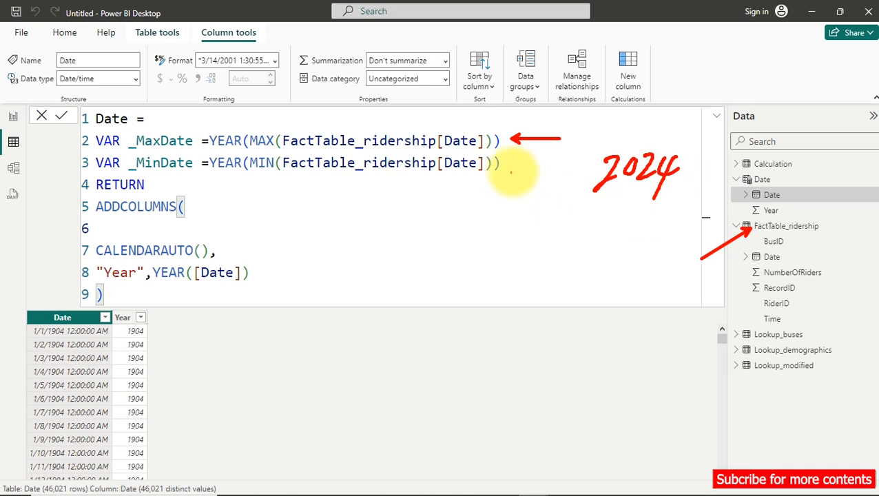
left_click_drag(510, 170, 545, 169)
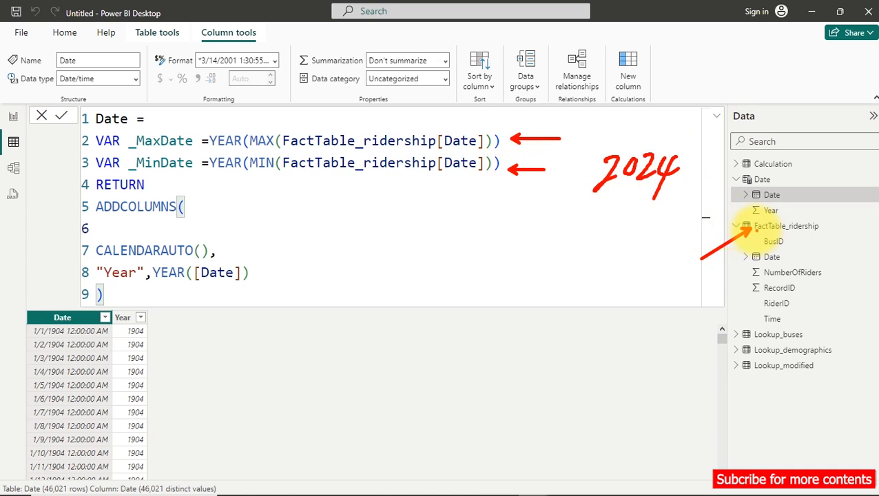
left_click_drag(766, 228, 725, 264)
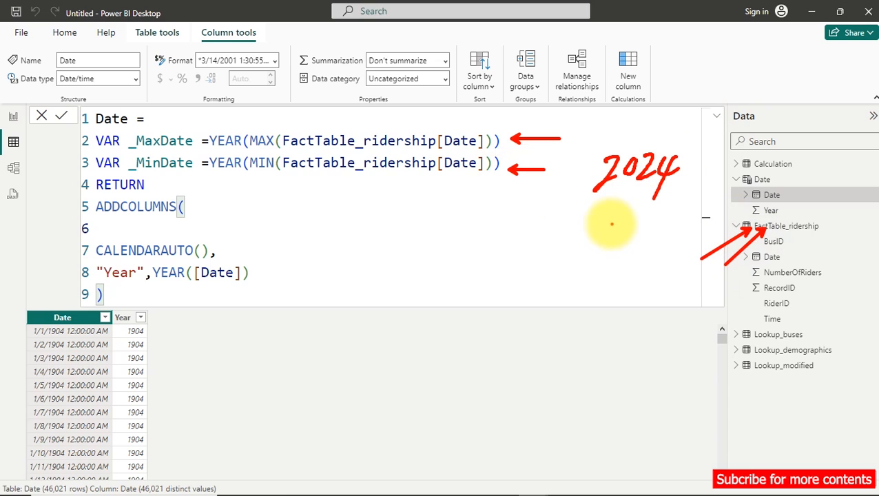
left_click_drag(593, 225, 617, 246)
left_click_drag(623, 231, 649, 240)
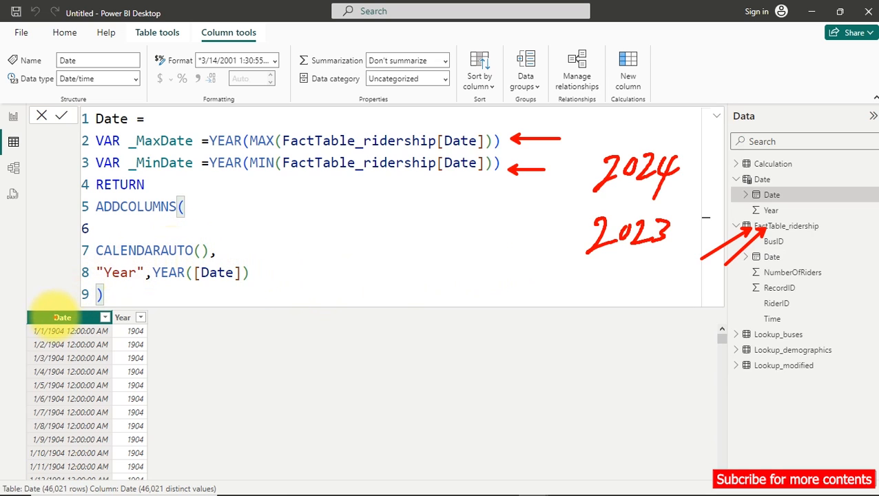
left_click_drag(66, 331, 66, 427)
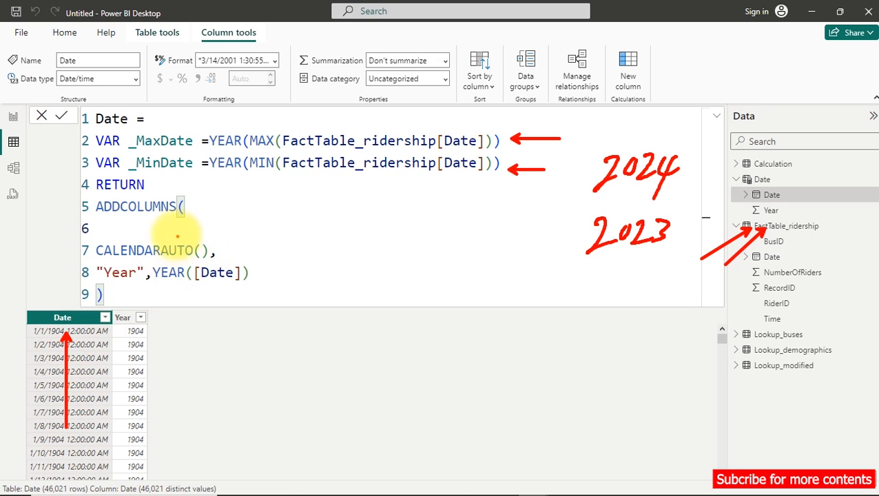
left_click_drag(97, 222, 160, 213)
mouse_move(97, 231)
left_mouse_down()
mouse_move(151, 220)
mouse_move(133, 231)
left_mouse_up()
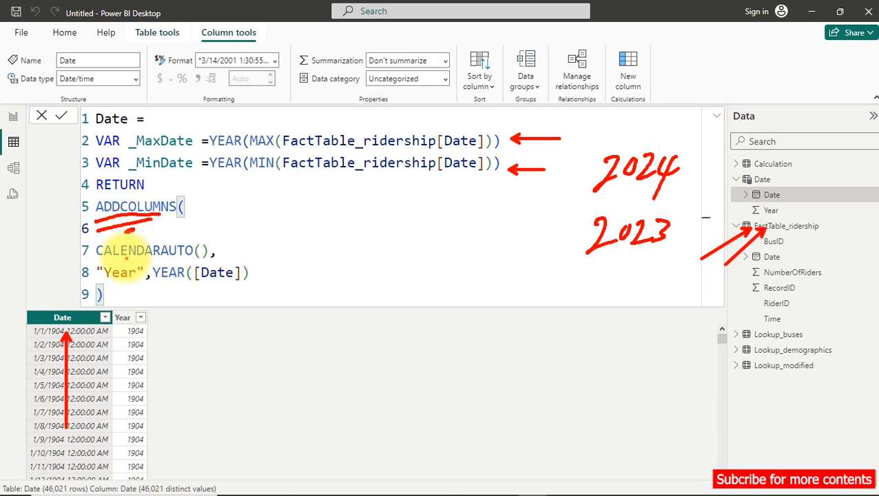
left_click_drag(122, 254, 132, 252)
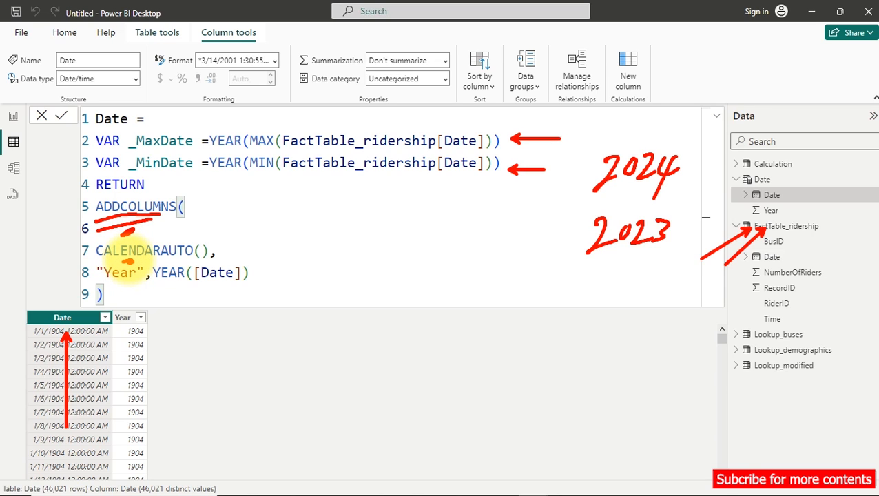
key("Escape")
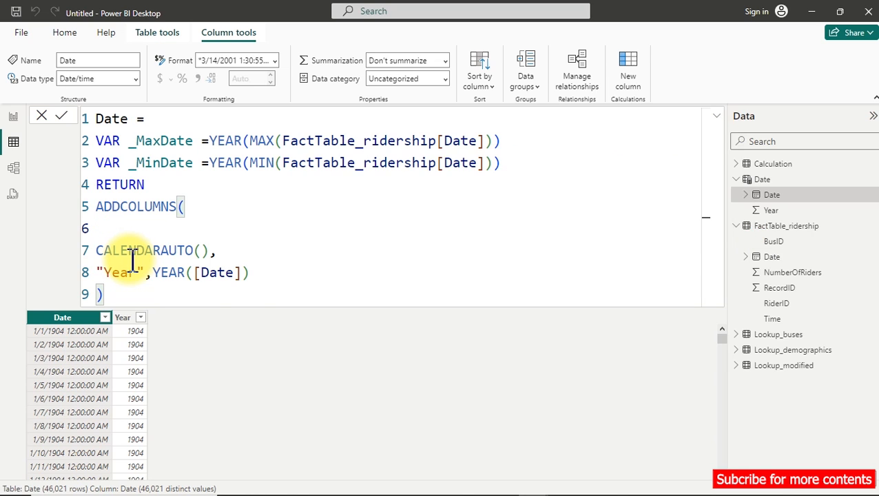
Open a FILTER( call on the blank line above CALENDARAUTO() and add an empty line below CALENDARAUTO().
type("fil")
key("Tab")
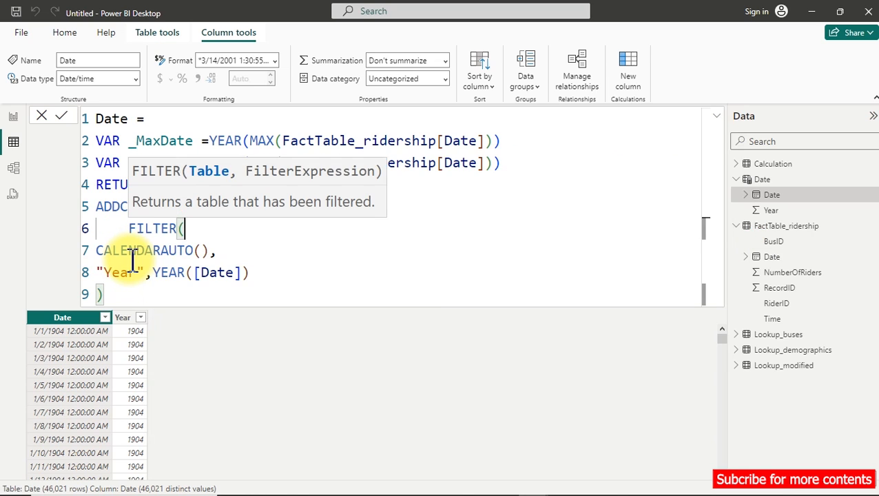
left_click(222, 253)
key("Return")
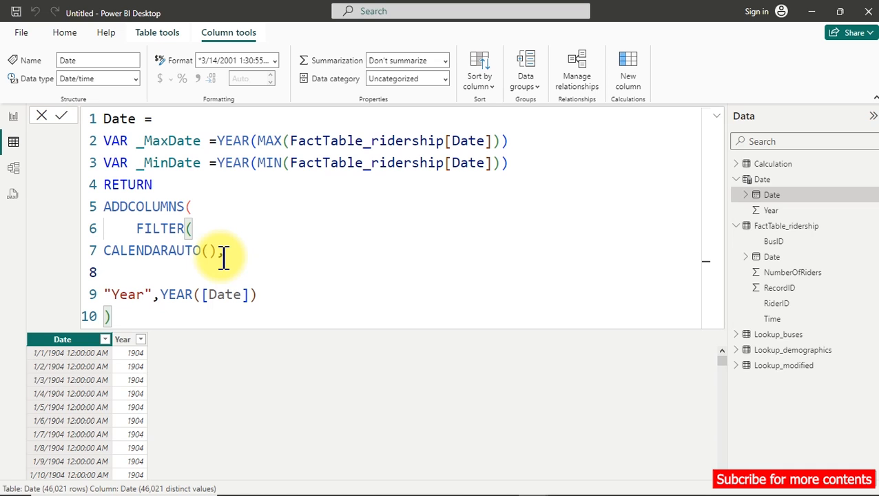
Start the filter expression with YEAR([Date]) on the line below CALENDARAUTO().
type("year")
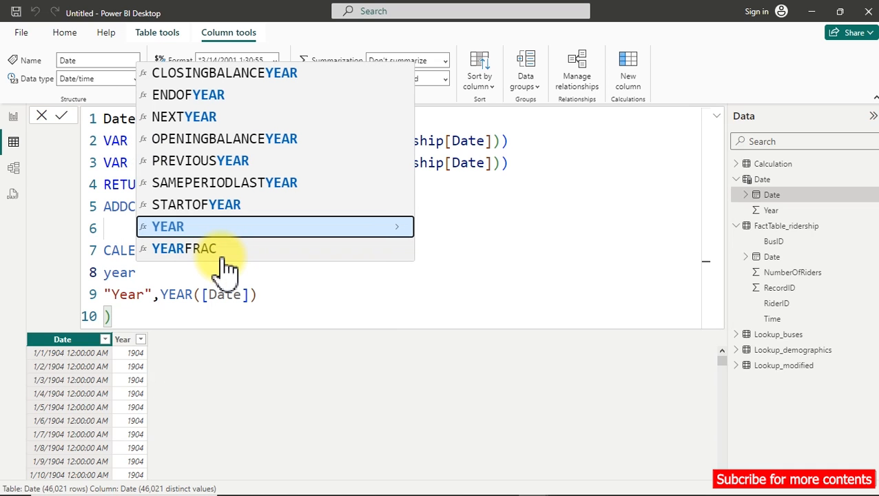
key("Tab")
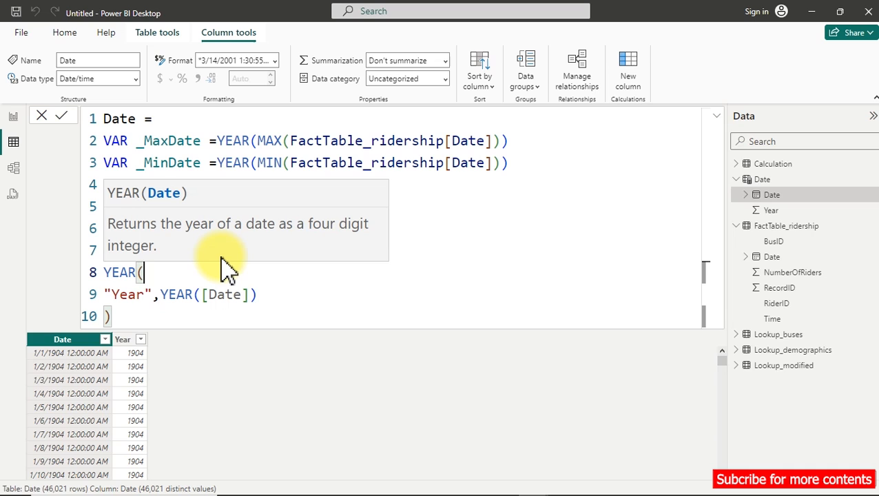
type("date")
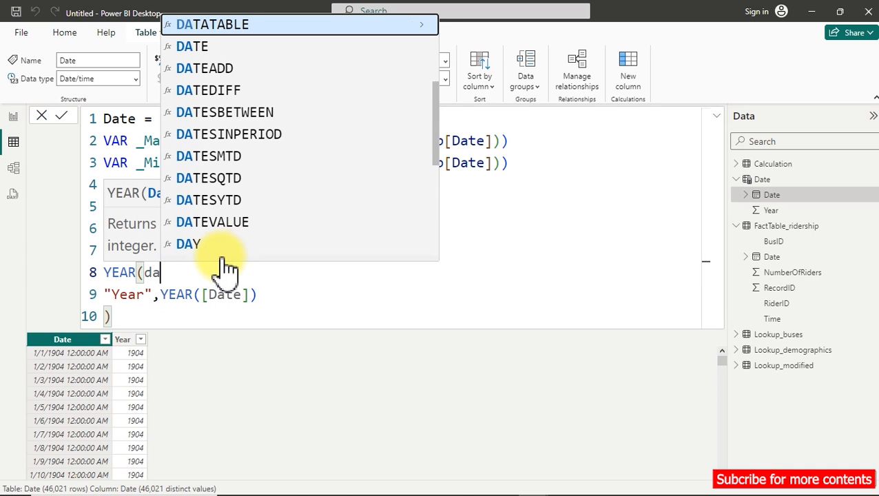
key("Up")
key("Up")
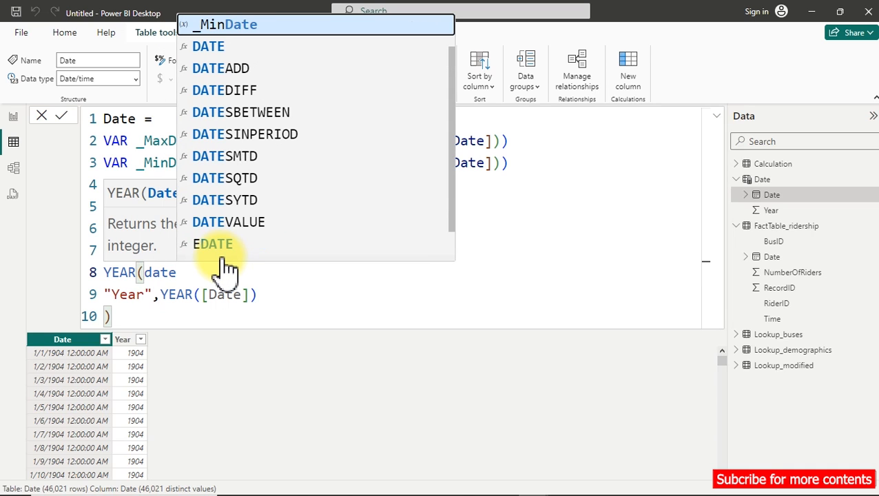
key("Up")
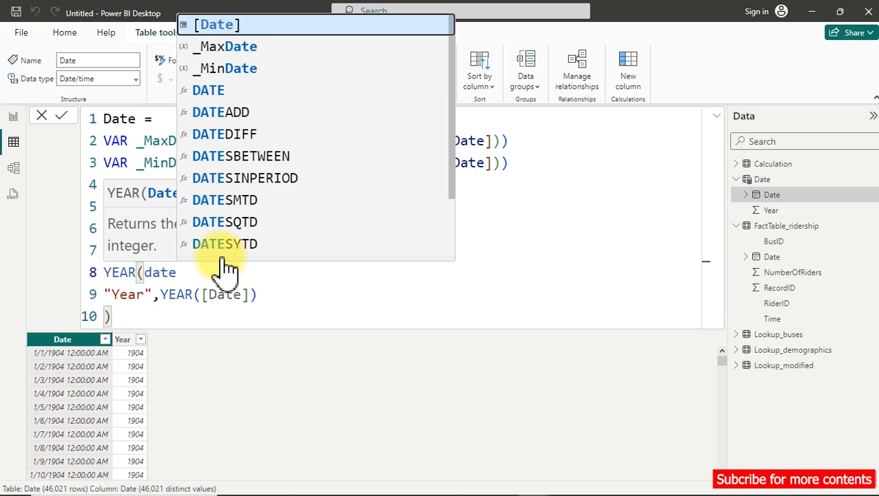
key("Tab")
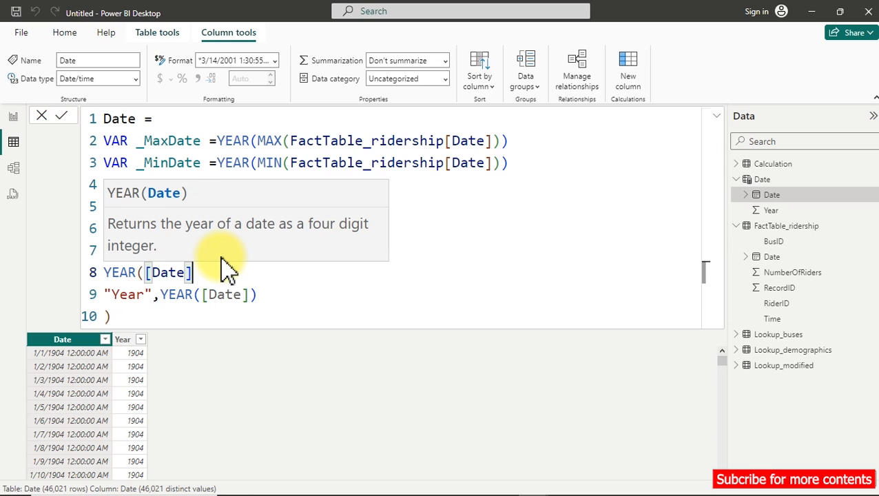
type(")")
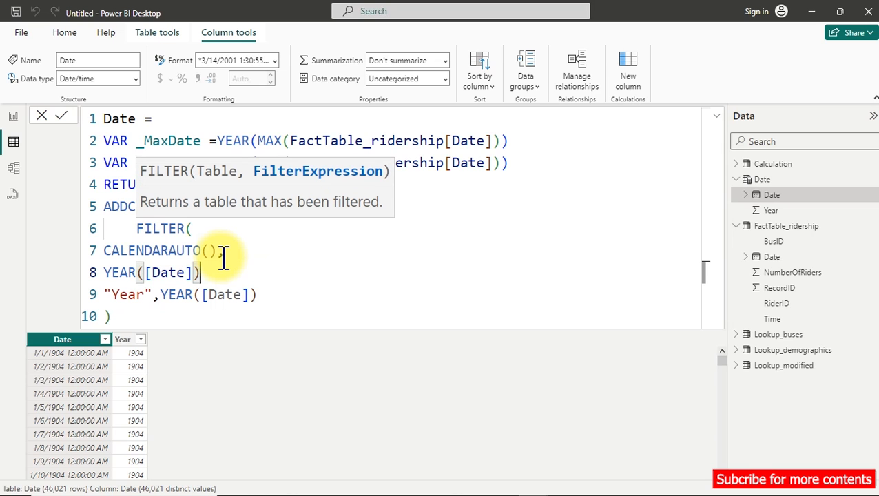
type(">=_")
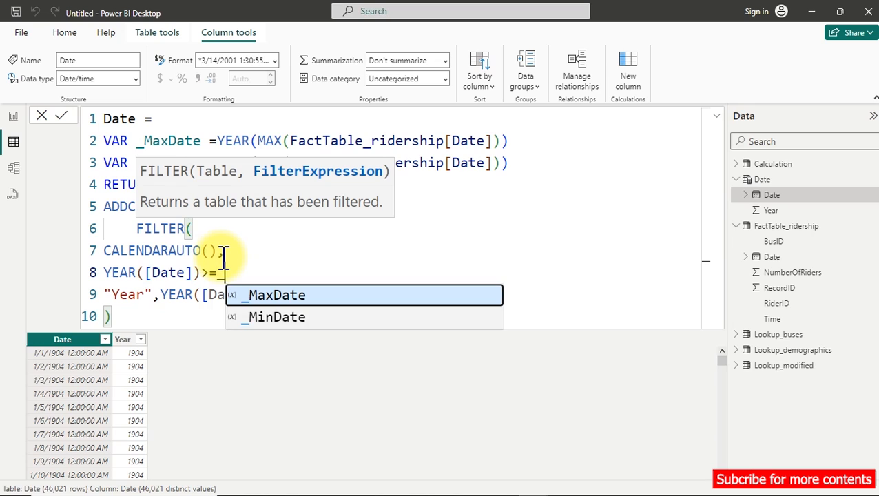
Complete the first filter condition as >=_MinDate and append && followed by a new line.
key("Down")
key("Tab")
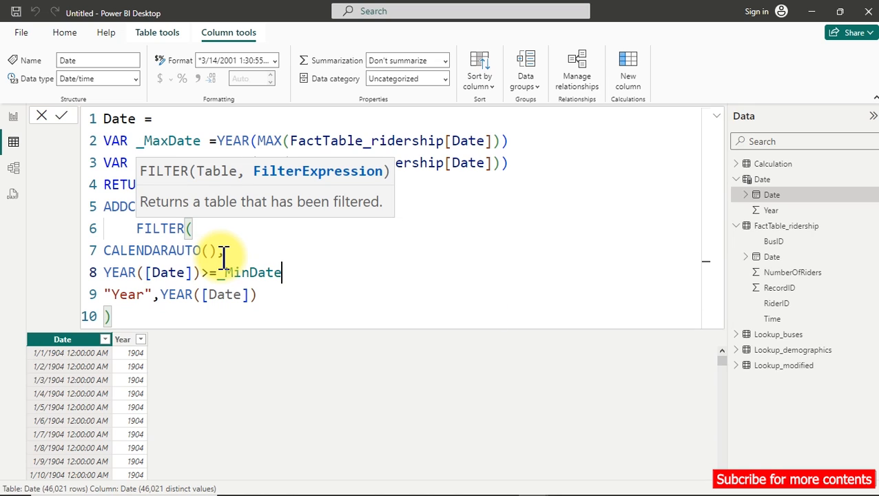
type("&&")
key("Return")
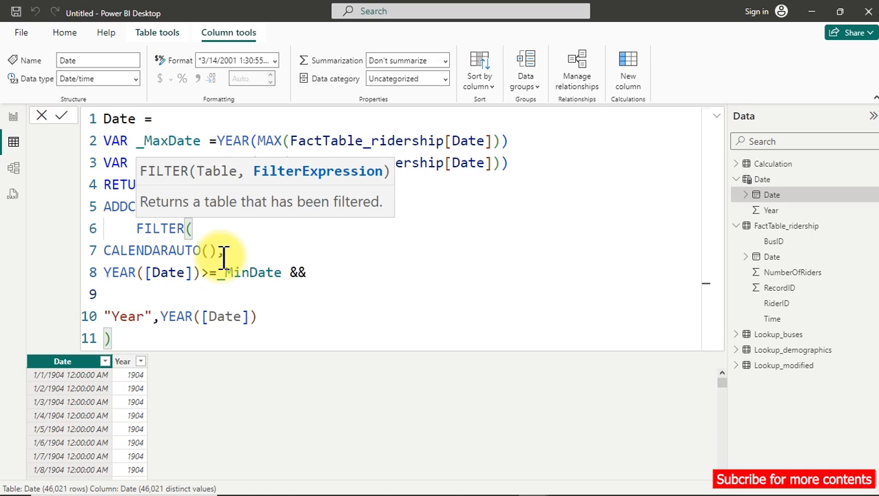
Add the second filter condition YEAR([Date])<=_MaxDate.
type("year")
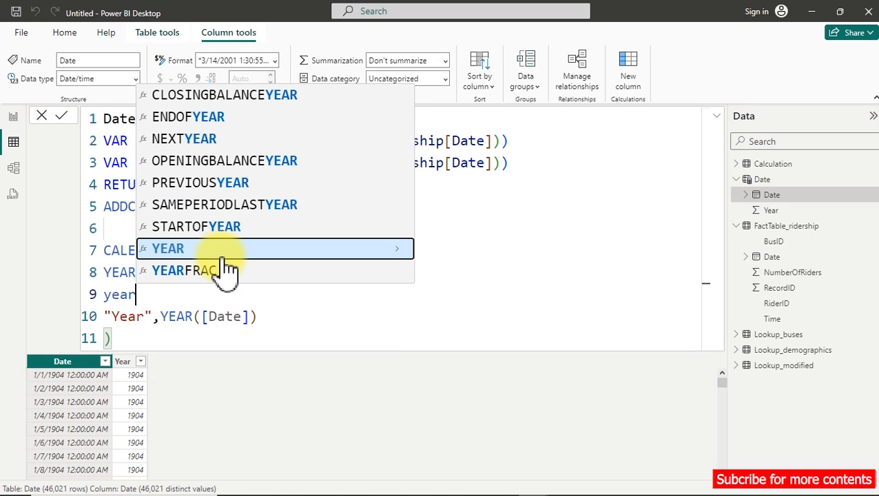
key("Tab")
type("date")
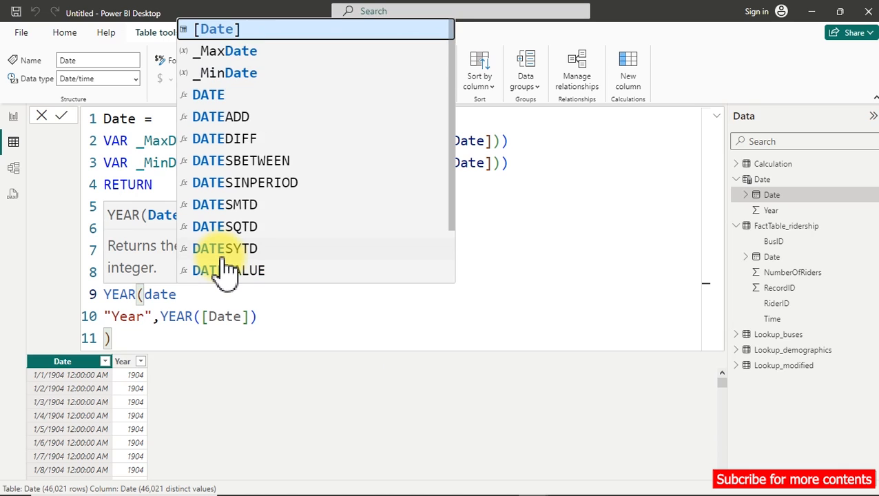
key("Tab")
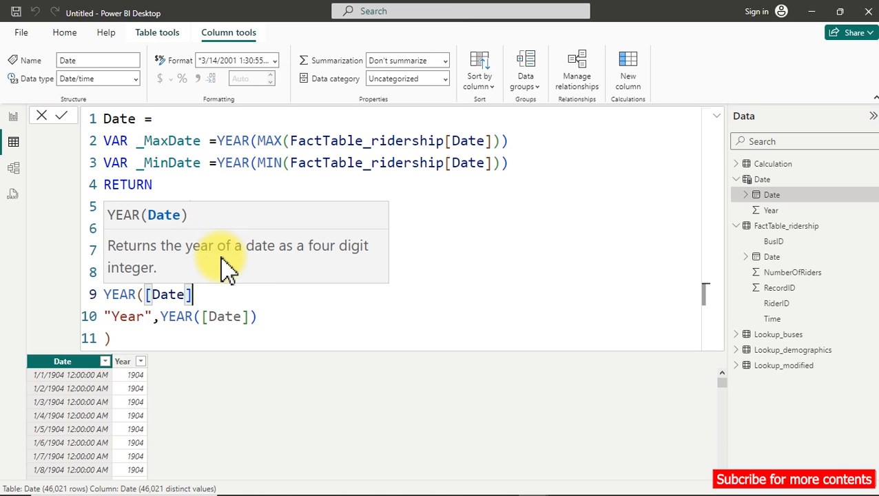
type(")")
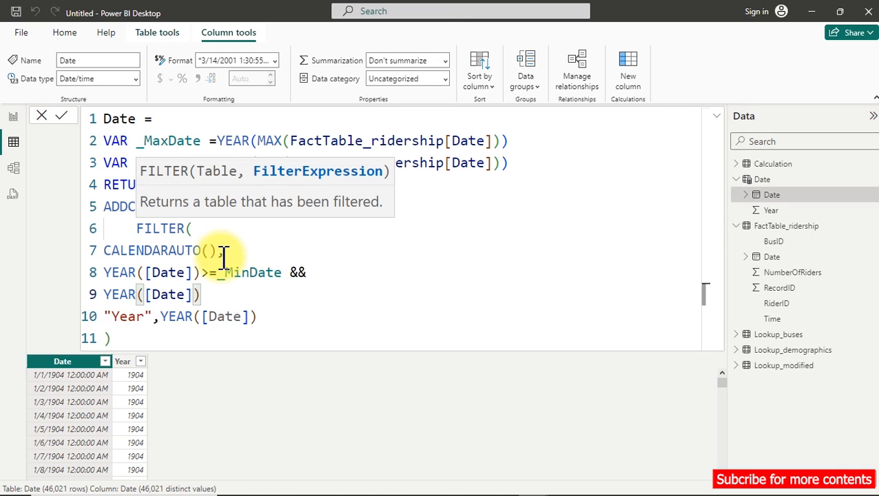
type("<=")
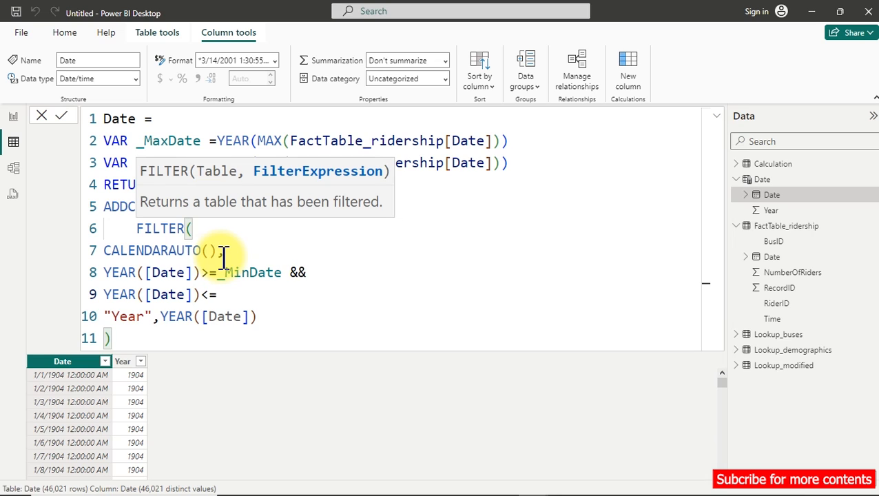
type("_")
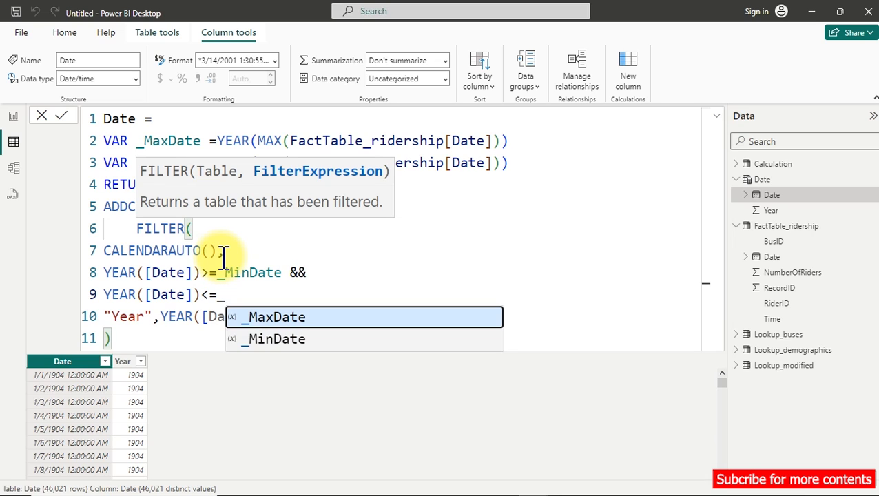
key("Tab")
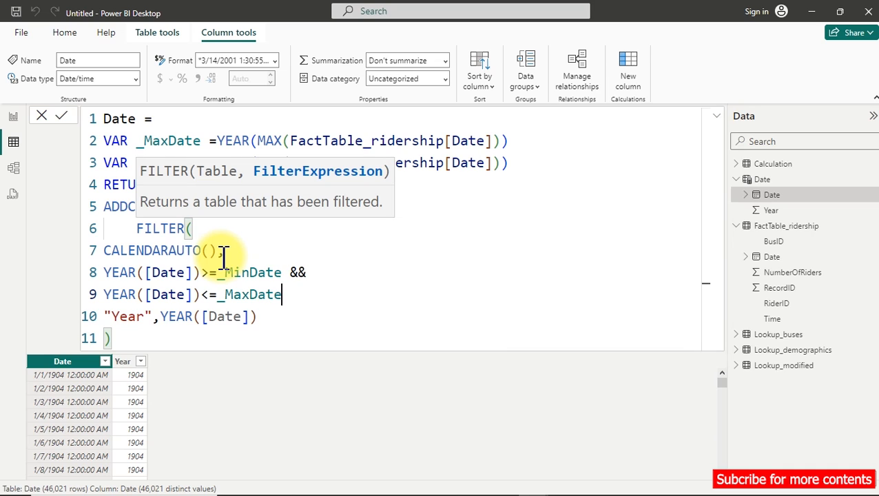
Close the FILTER function with an indented parenthesis and comma on its own line before the "Year" column.
key("Return")
key("Tab")
type("),")
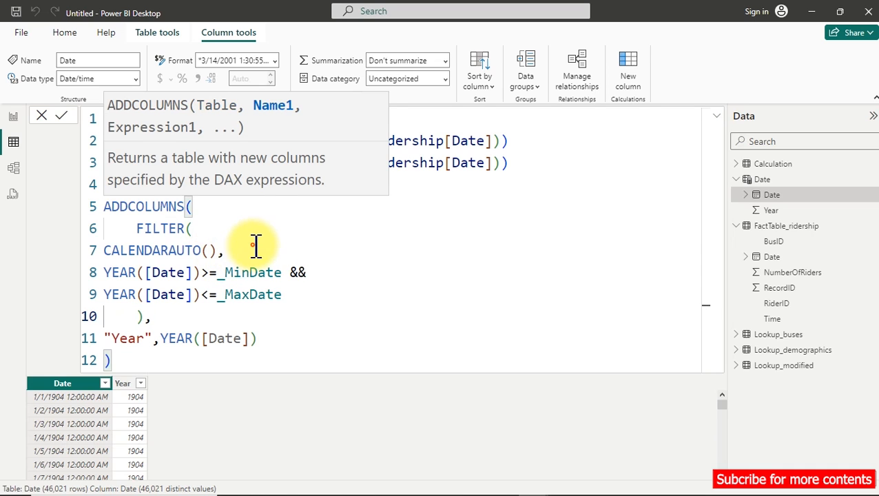
Indent the whole ADDCOLUMNS block one level under RETURN and commit the Date table formula.
left_click(256, 246)
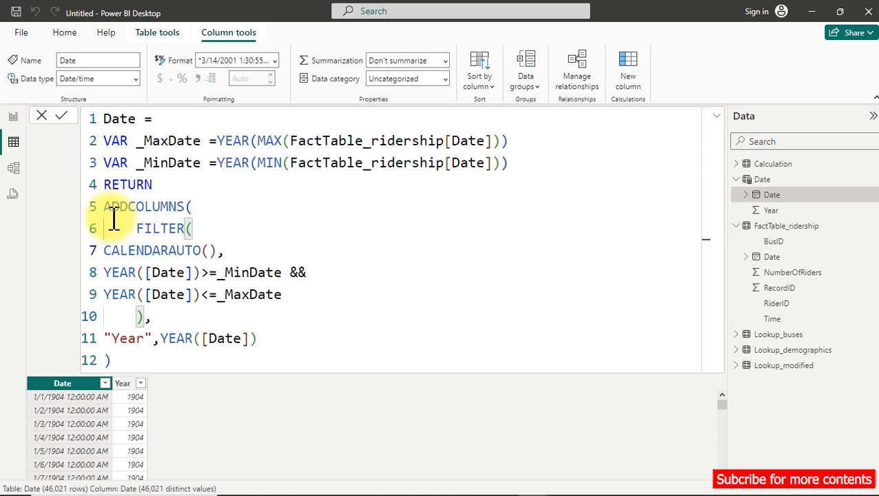
left_click_drag(104, 206, 173, 353)
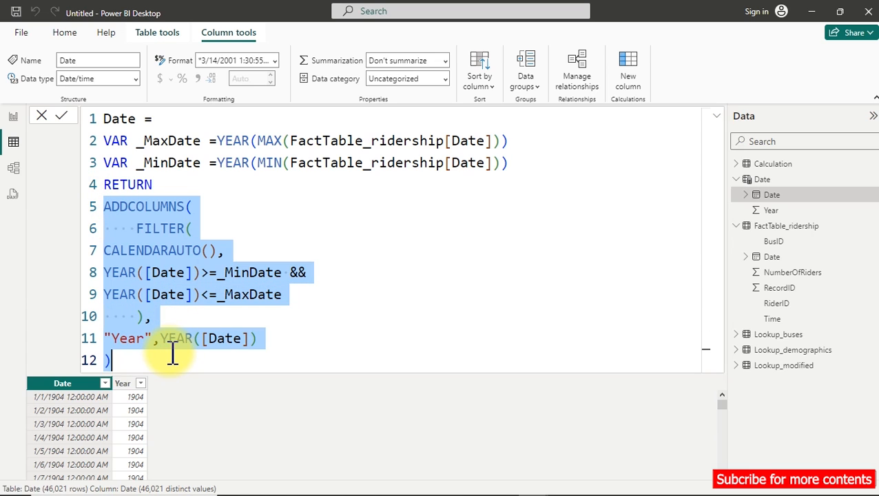
key("Tab")
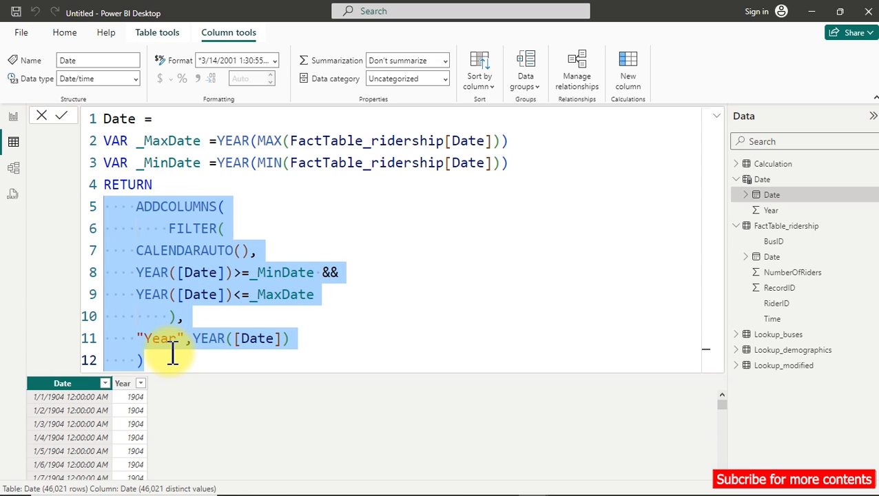
left_click(272, 229)
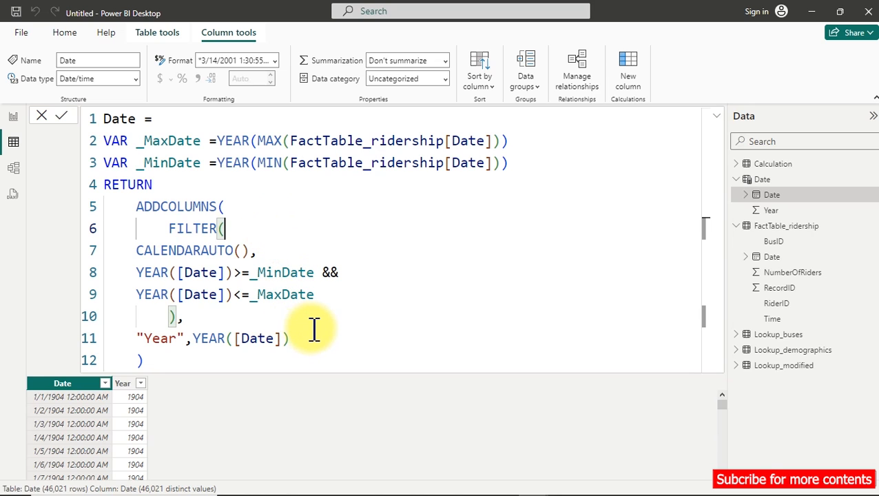
key("Return")
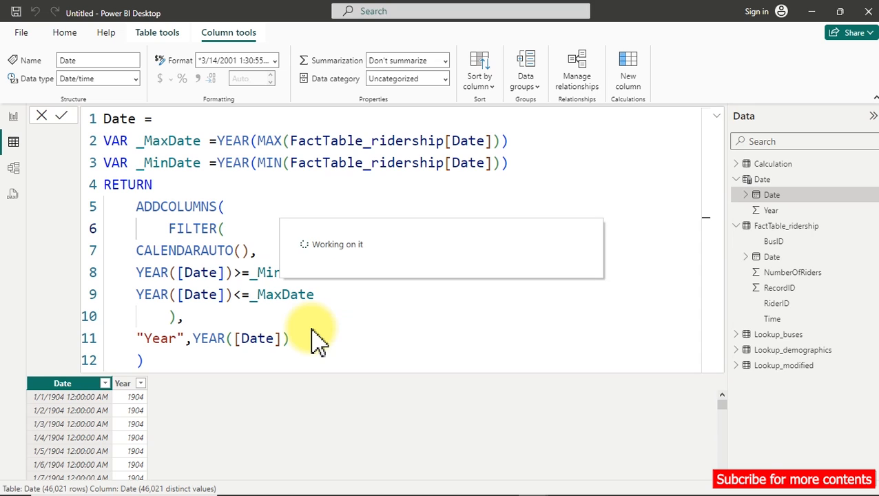
Check which distinct years the Date table's Year column contains, leaving it unfiltered.
left_click(141, 384)
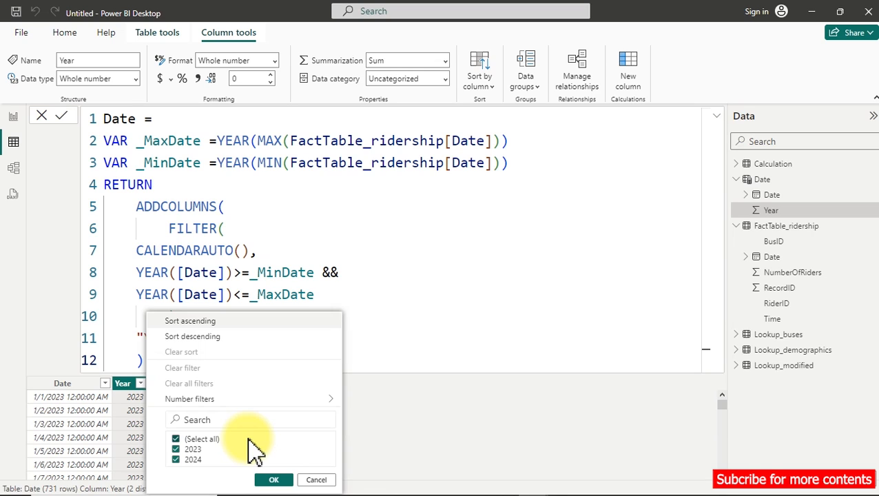
left_click(376, 323)
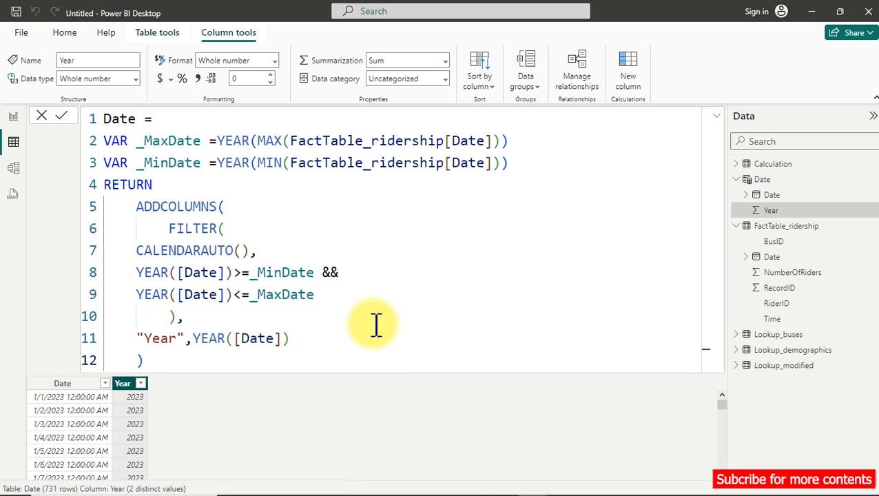
Add a comma after the Year expression and enter "Month" as a second column name on a new line.
left_click(305, 337)
type(",")
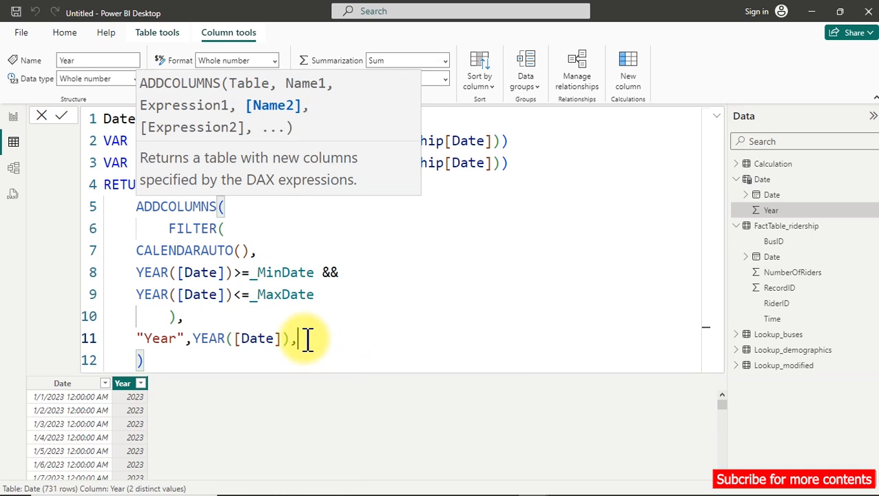
key("Return")
type("Month")
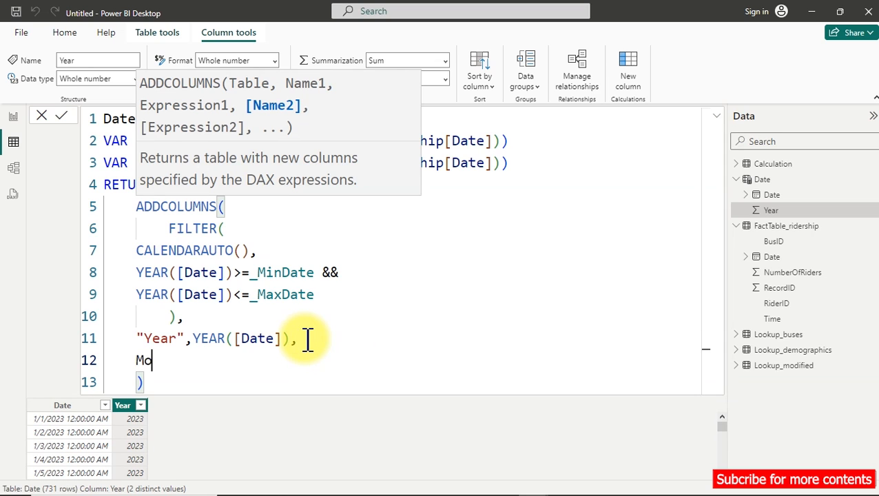
key("BackSpace")
key("BackSpace")
key("BackSpace")
key("BackSpace")
key("BackSpace")
type("\"Month")
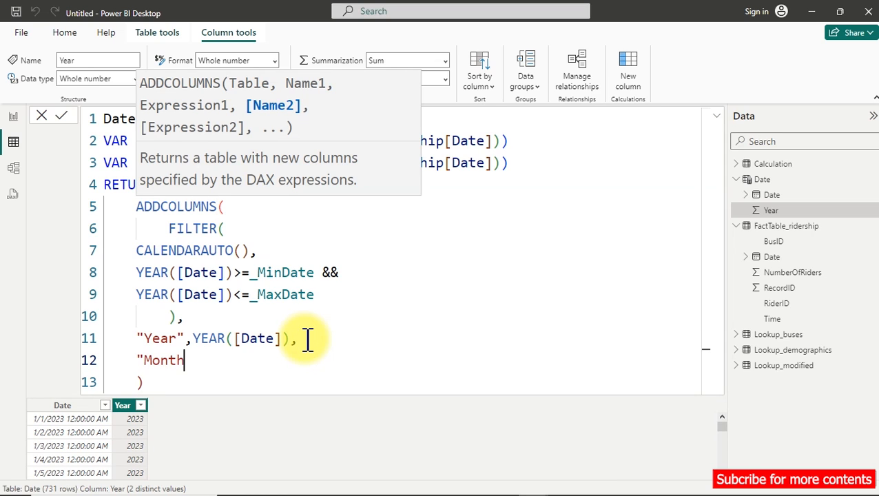
type("\",form")
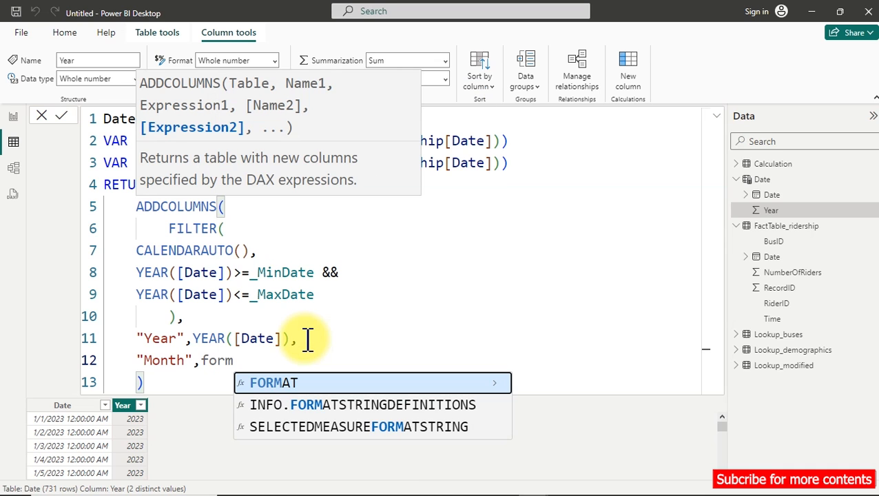
Define the Month column as FORMAT([Date],"mmm").
key("Tab")
type("date")
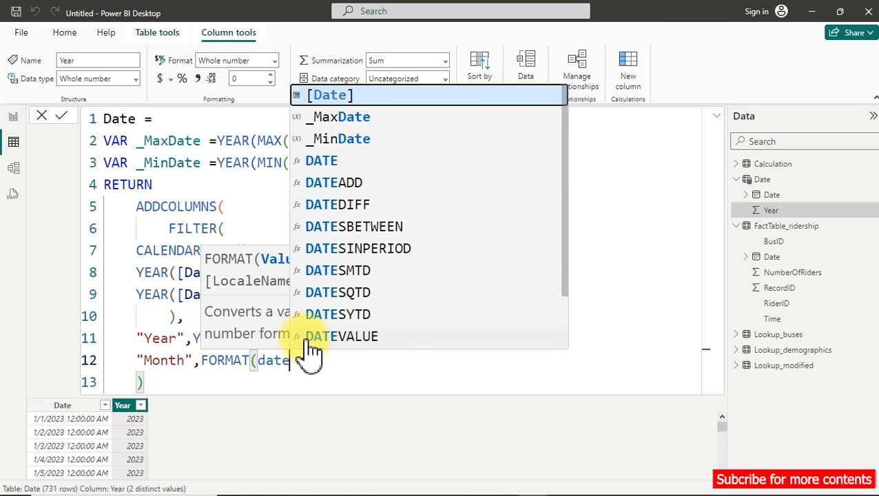
key("Tab")
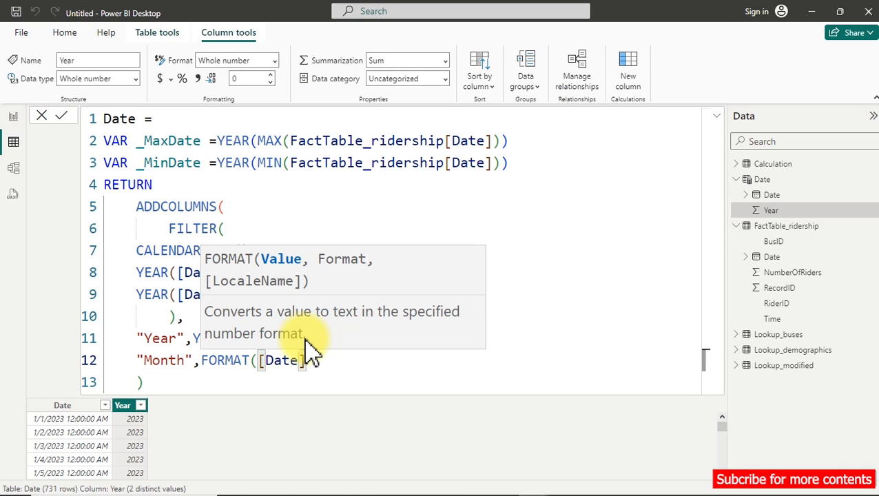
type(",")
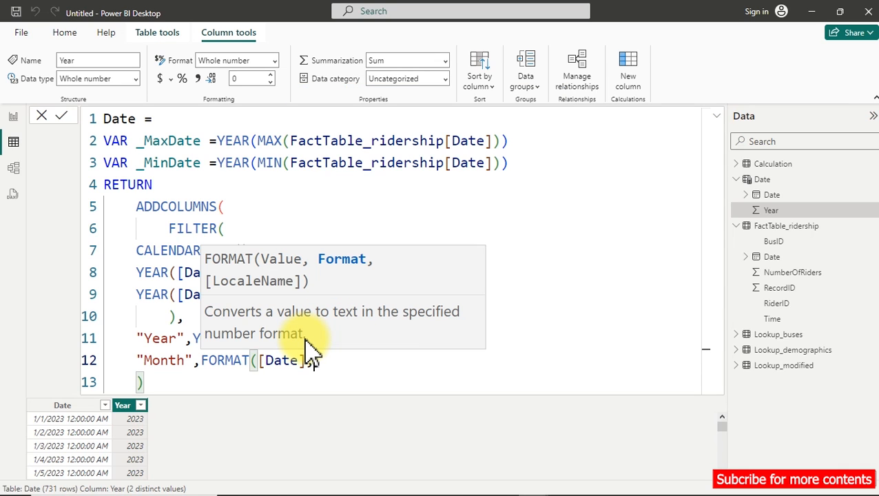
type(",\"mmm\")")
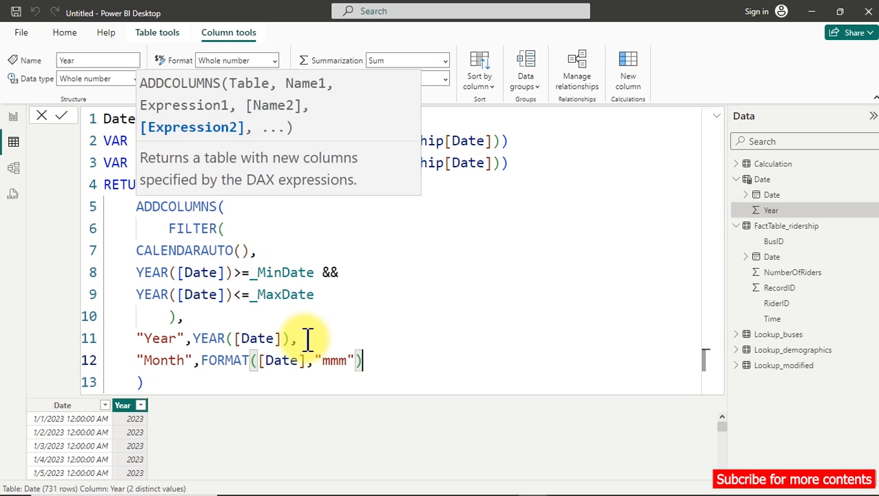
type(",")
Append another column named "Month" on a new line, defined as MONTH([Date]) and ended with a comma.
key("shift+Return")
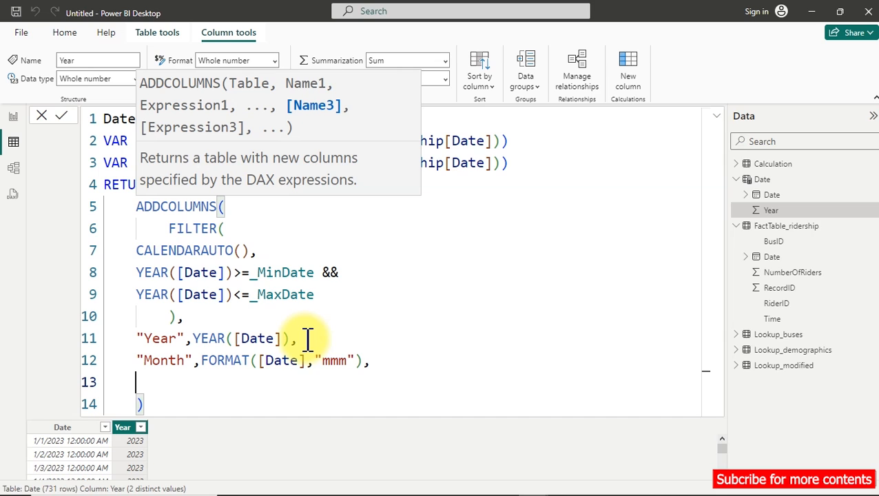
type("\"Month")
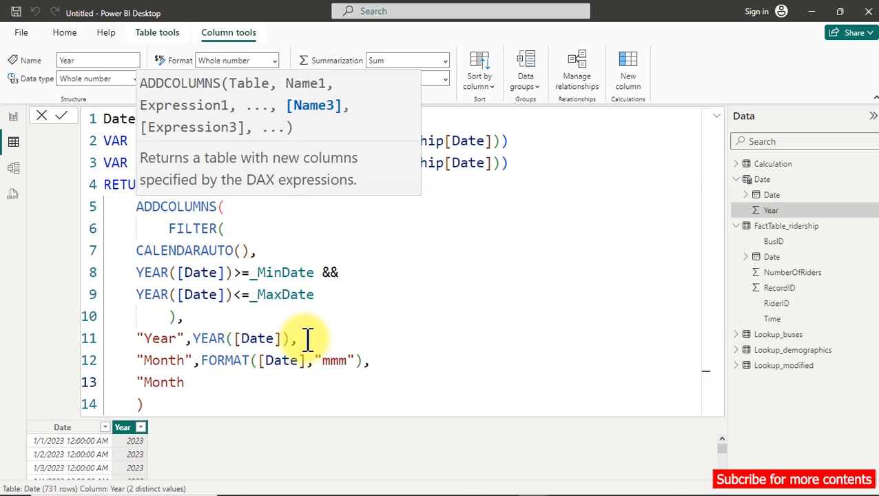
type("\",")
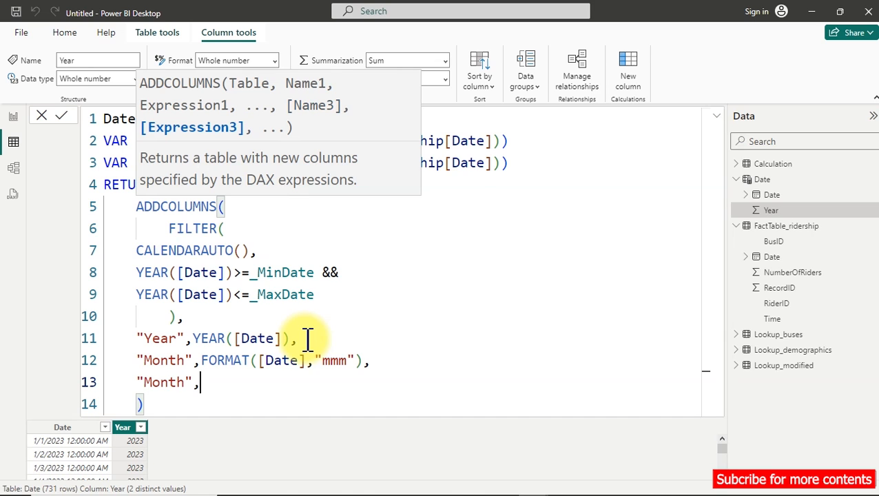
type("mo")
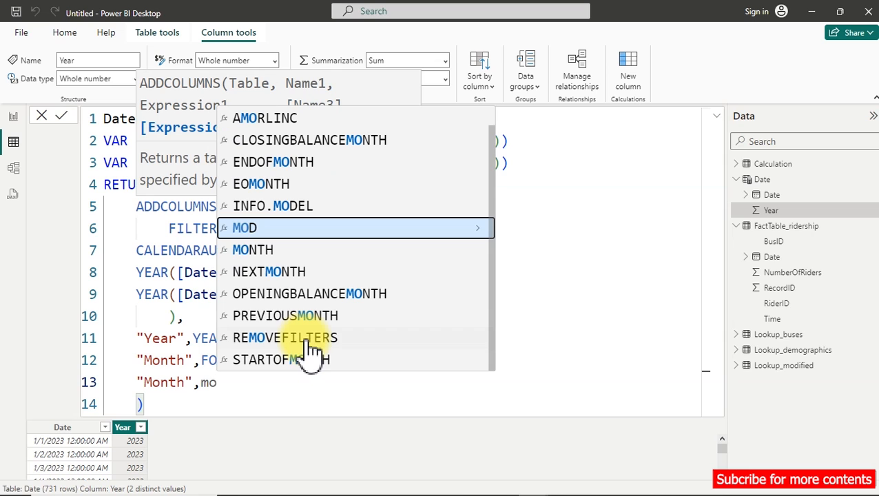
key("Down")
key("Tab")
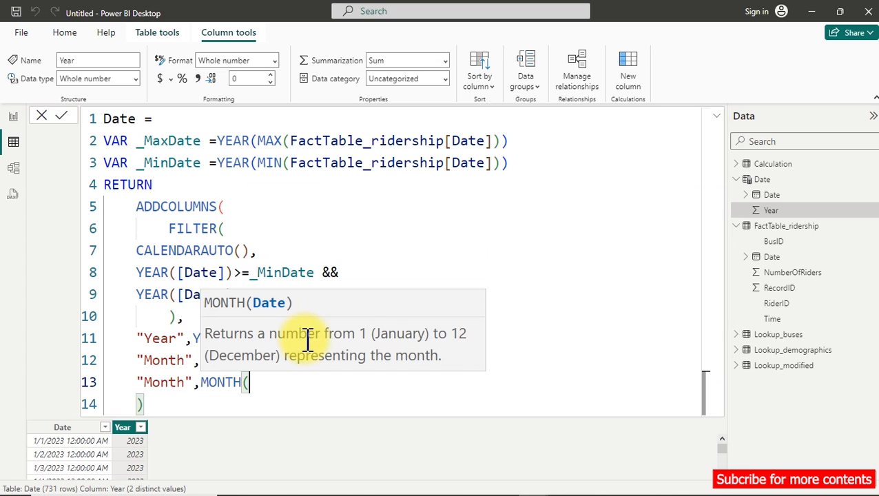
type("[da")
key("Tab")
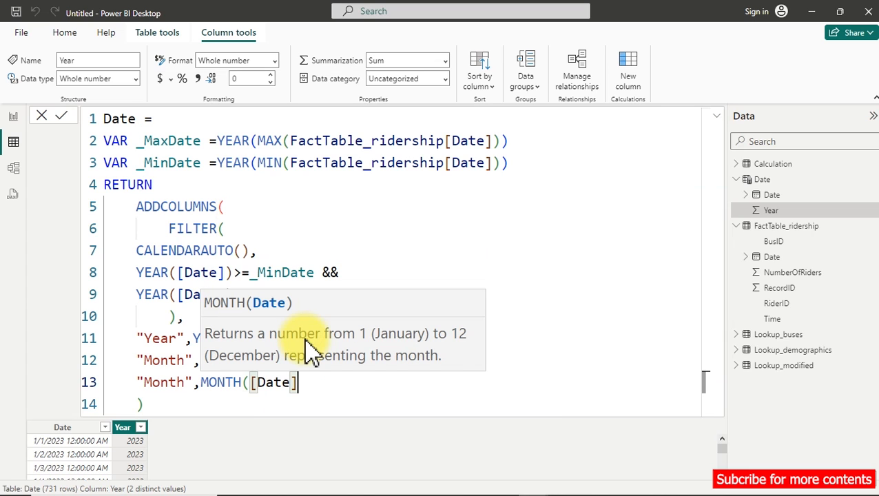
type("),")
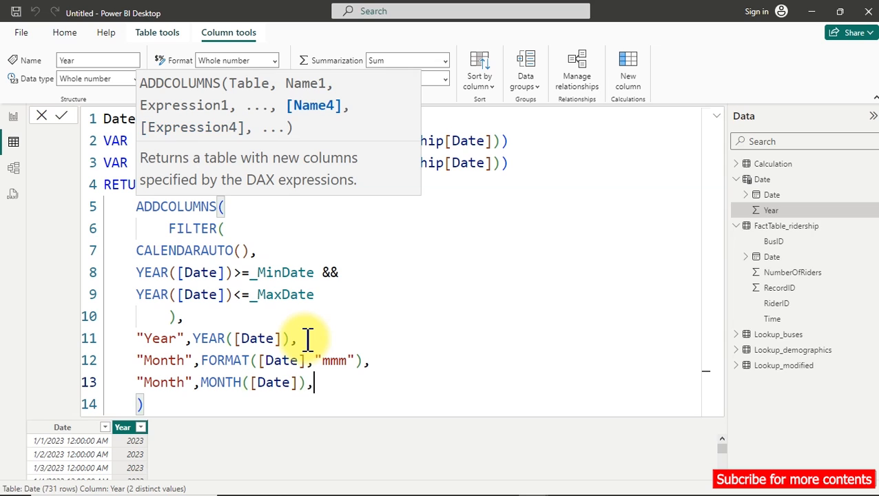
Enter "Weekday" as the fourth column name on a new line, followed by a comma.
key("Return")
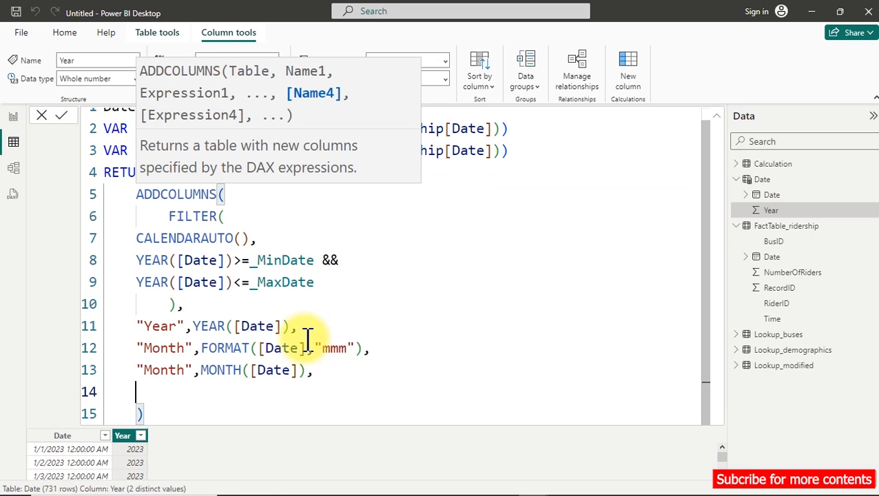
type("\"Week")
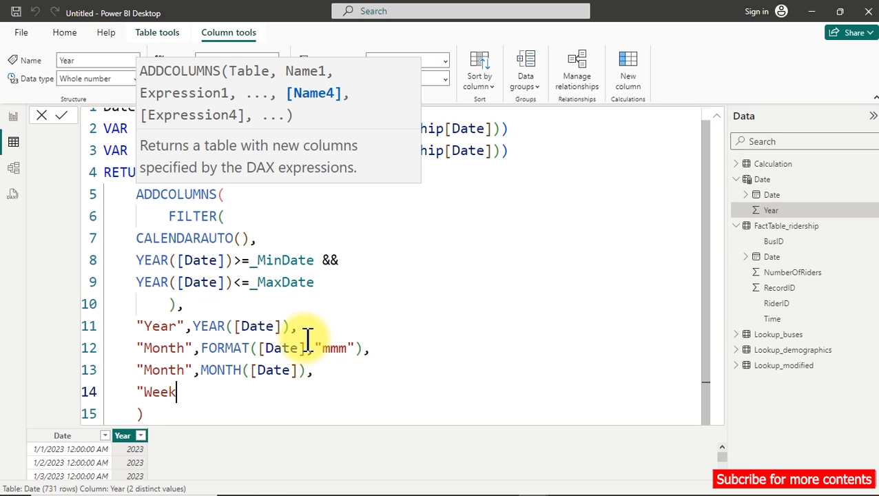
type("Daty")
key("BackSpace")
key("BackSpace")
key("BackSpace")
key("BackSpace")
type("day\"")
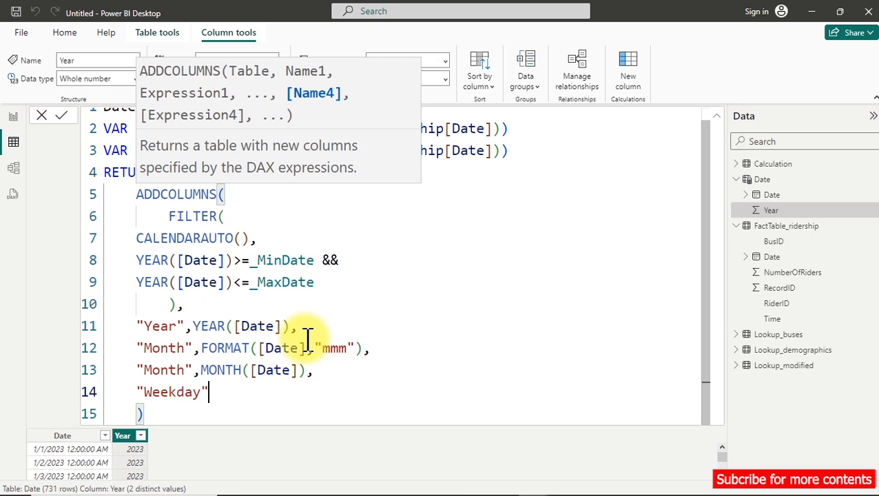
type(",")
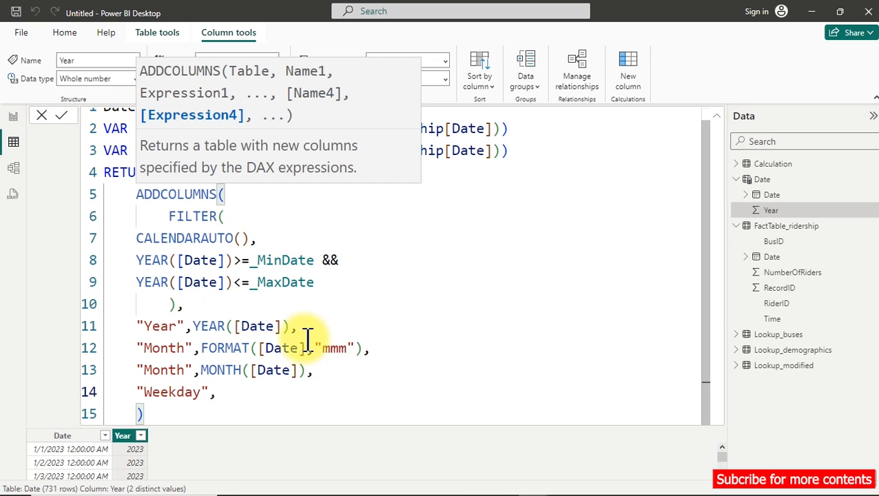
type("for")
Define the Weekday column as FORMAT([Date],"ddd").
key("Tab")
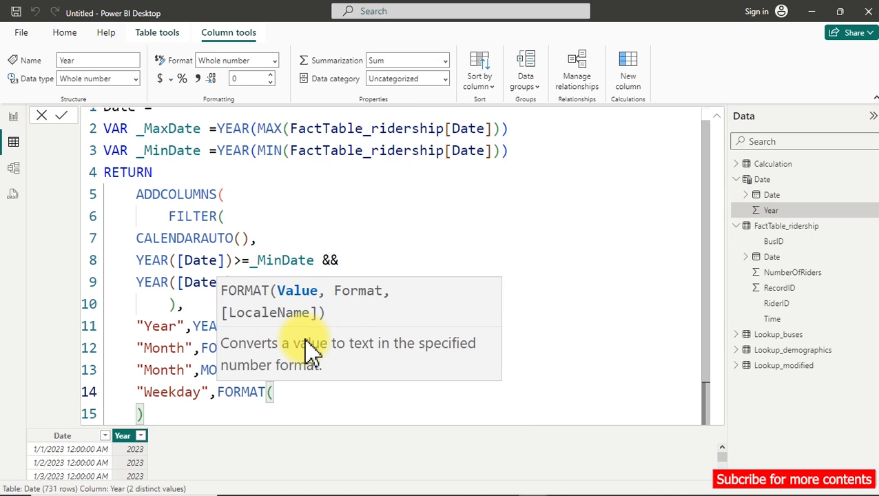
type("[d")
key("Tab")
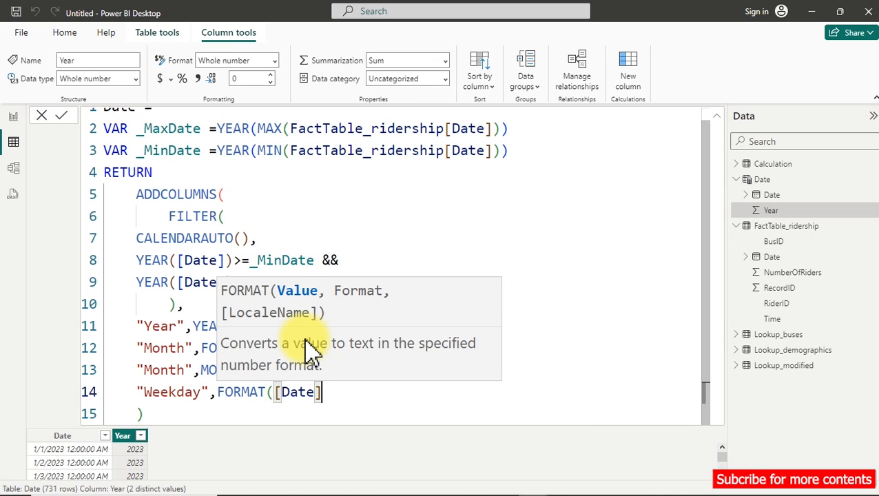
type(",\"dd")
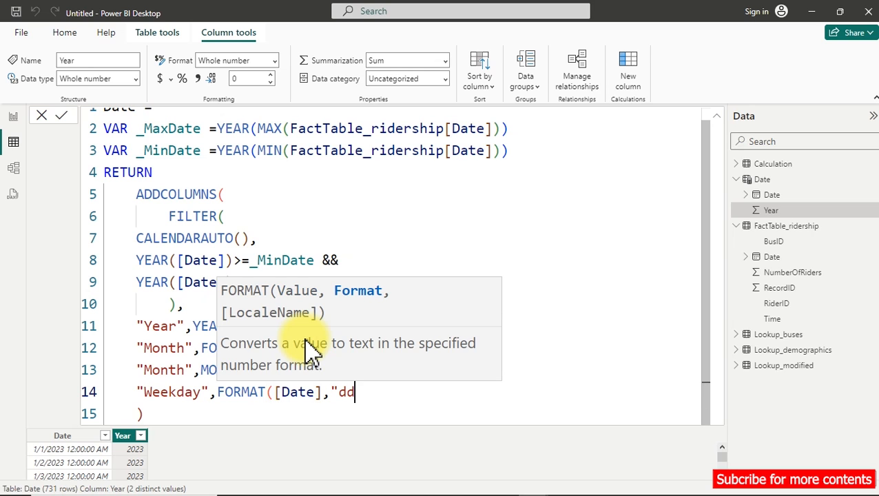
type("d\")")
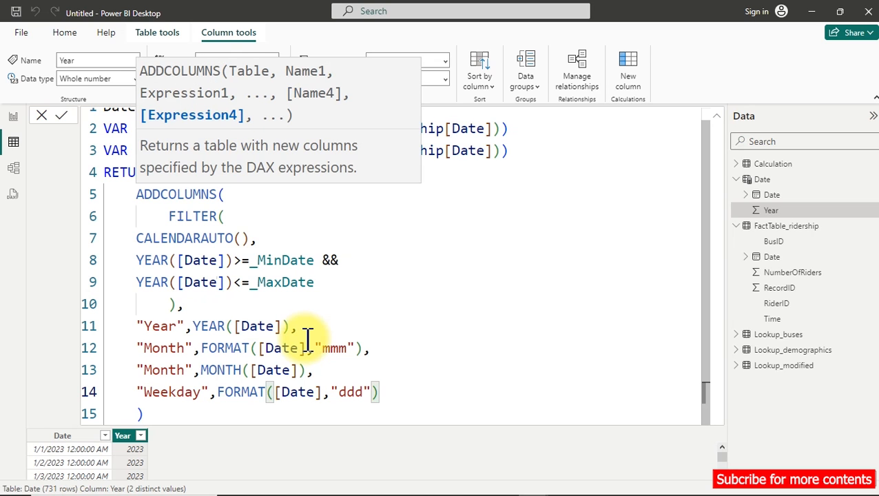
type(",")
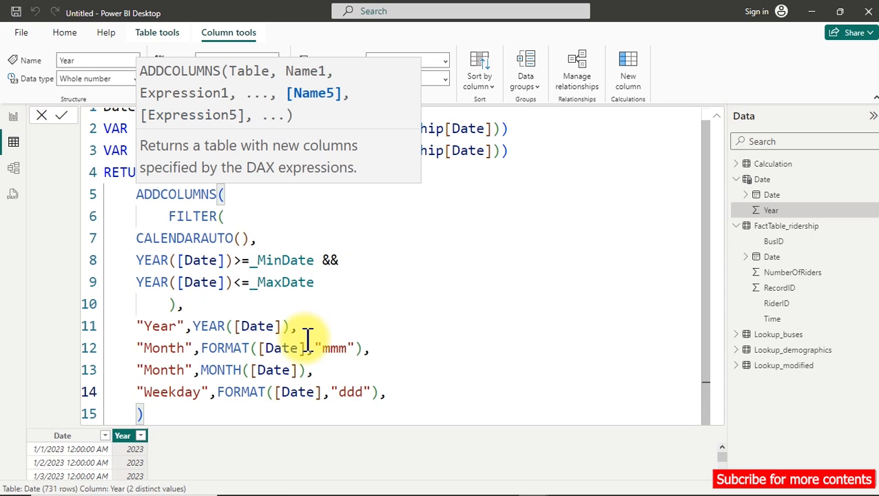
Add a comma after the Weekday expression and append a "Weeknum" column defined as WEEKDAY([Date]).
key("shift+Return")
type("\"")
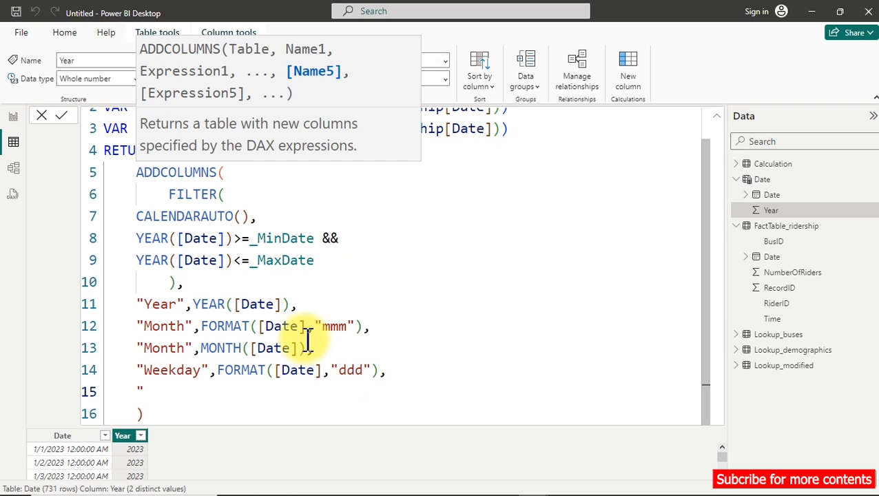
type("Weeknum\"")
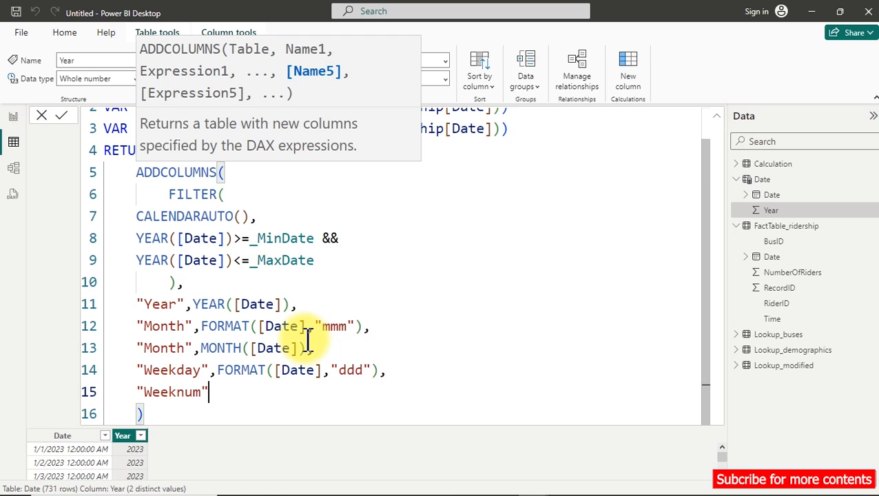
type(",wee")
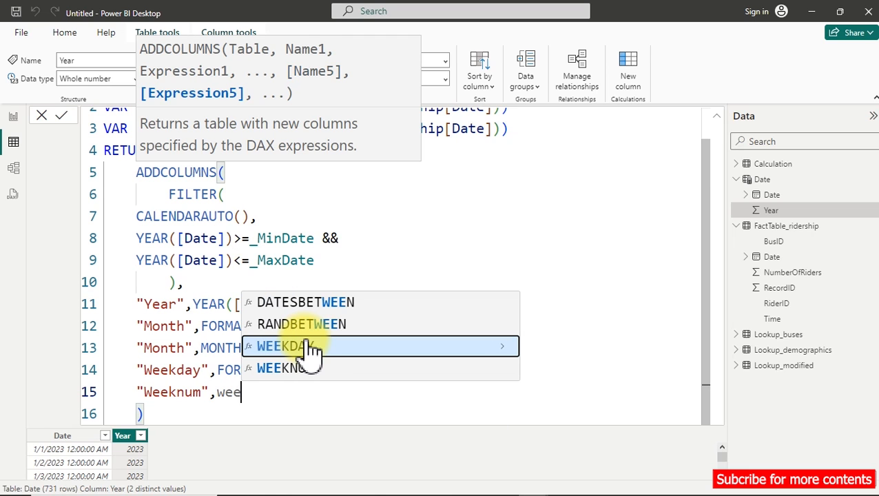
left_click(312, 346)
type("[")
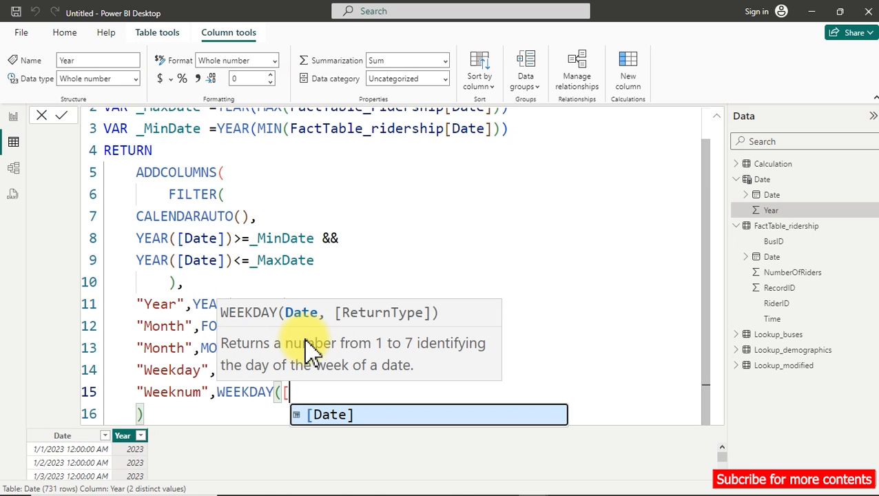
key("Tab")
type(")")
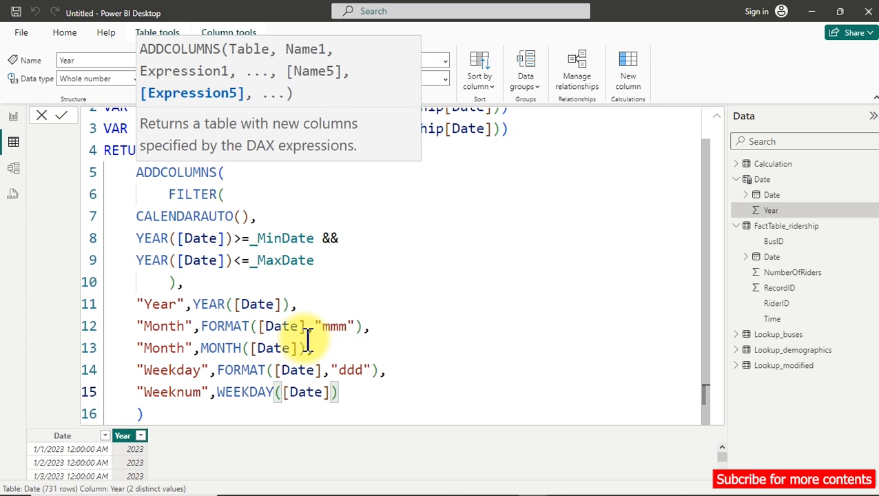
Rename the column that uses MONTH([Date]) to "Monthnum", then commit and collapse the Date table formula.
left_click(190, 348)
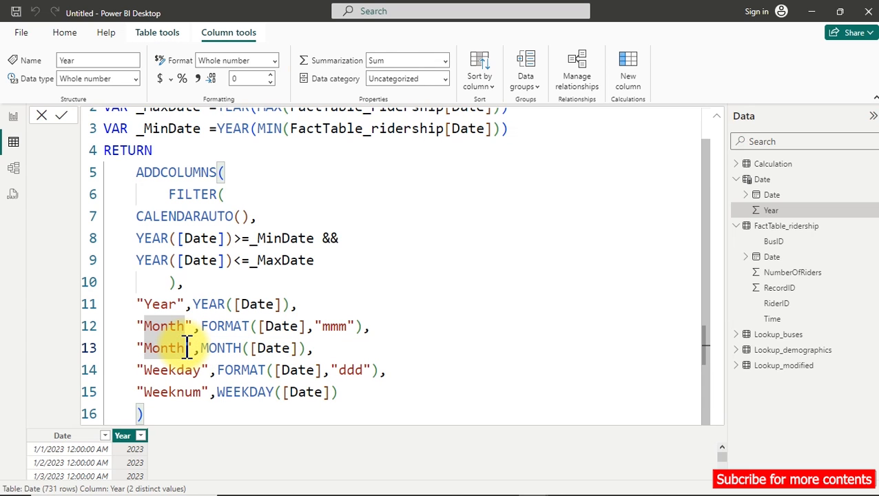
type("num")
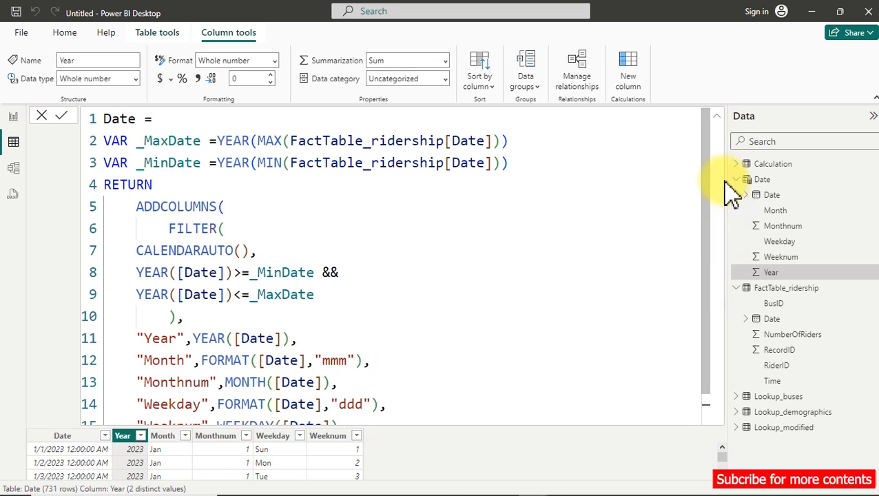
left_click(716, 117)
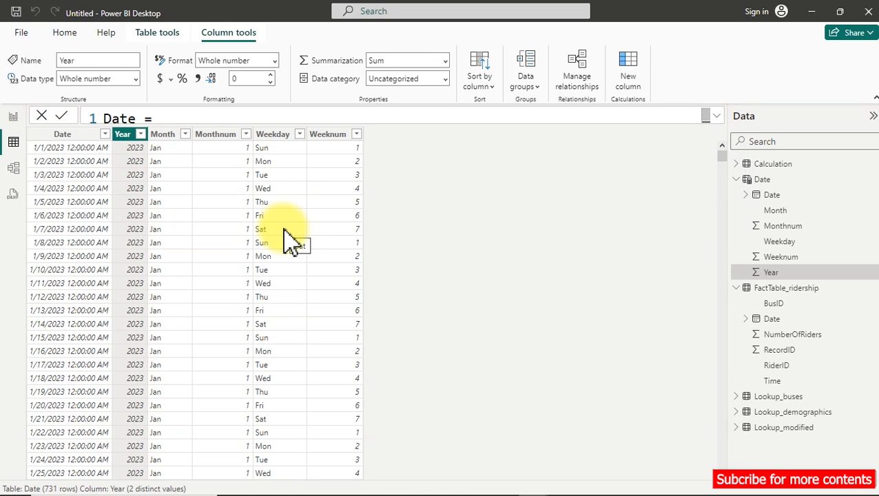
Add the Date field of the Date table to the empty report page as a new visual.
left_click(11, 116)
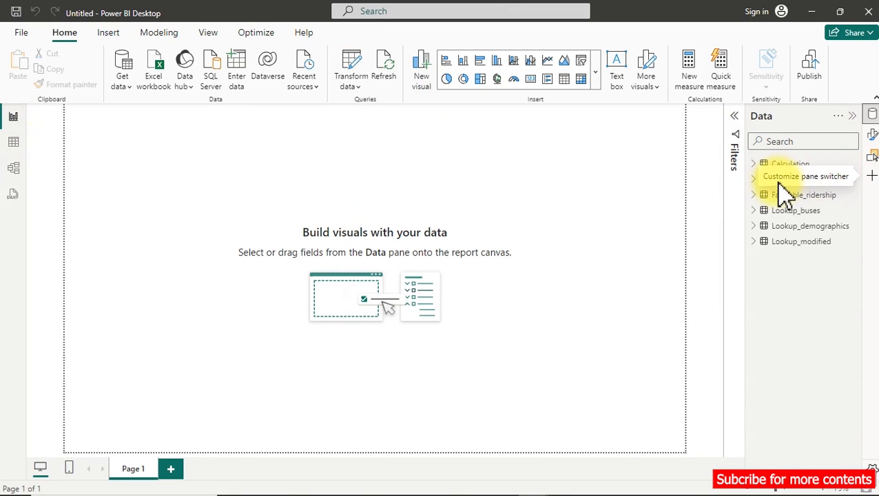
left_click(755, 180)
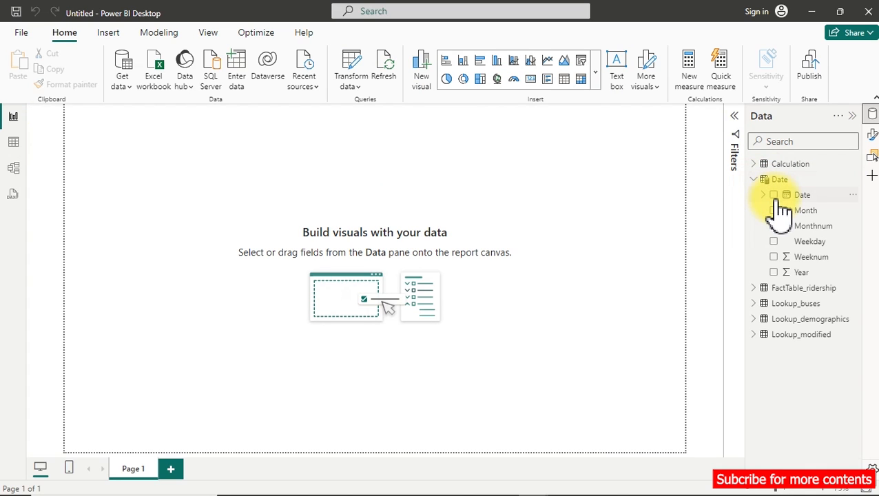
left_click(778, 196)
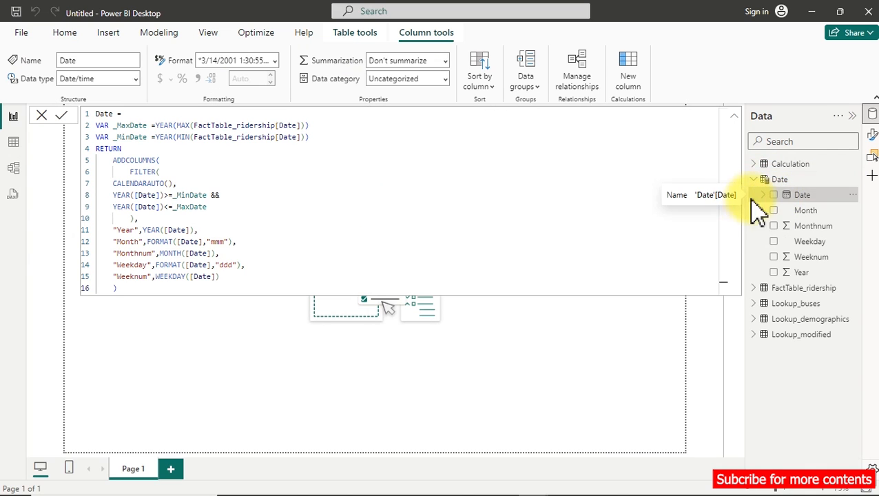
left_click(773, 195)
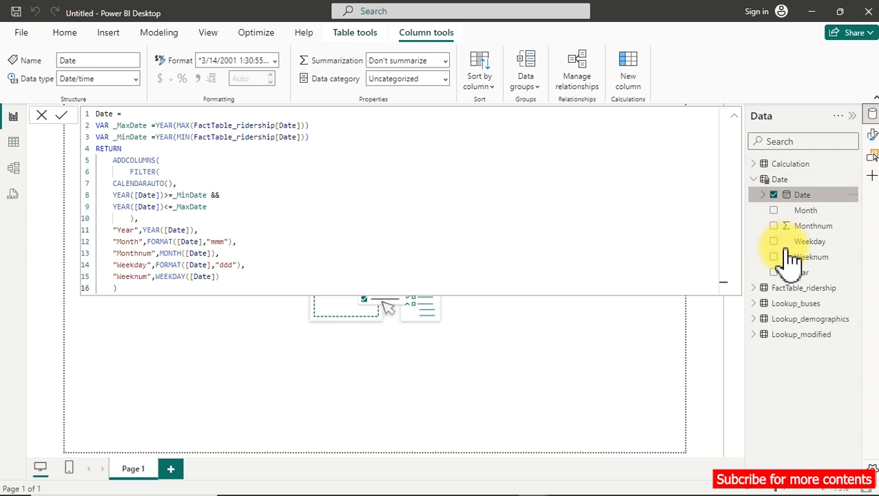
left_click(793, 304)
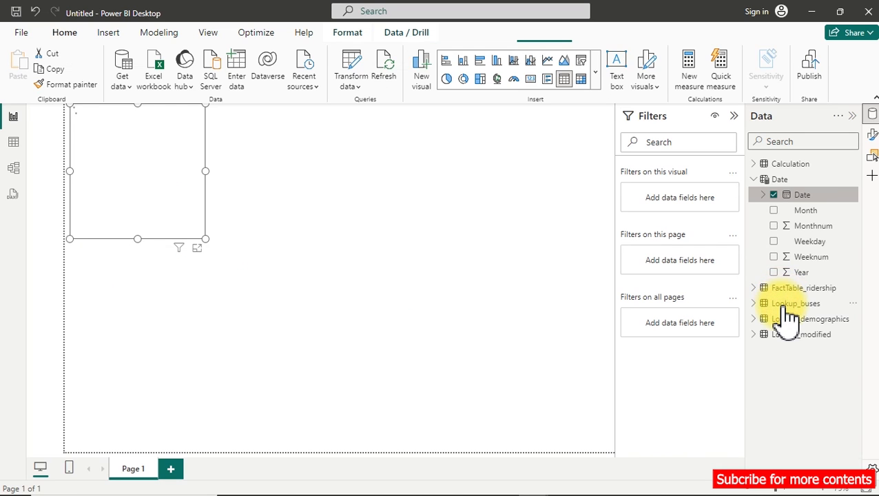
Move the date table visual from the page corner toward the middle and enlarge it to show more rows.
left_click(136, 181)
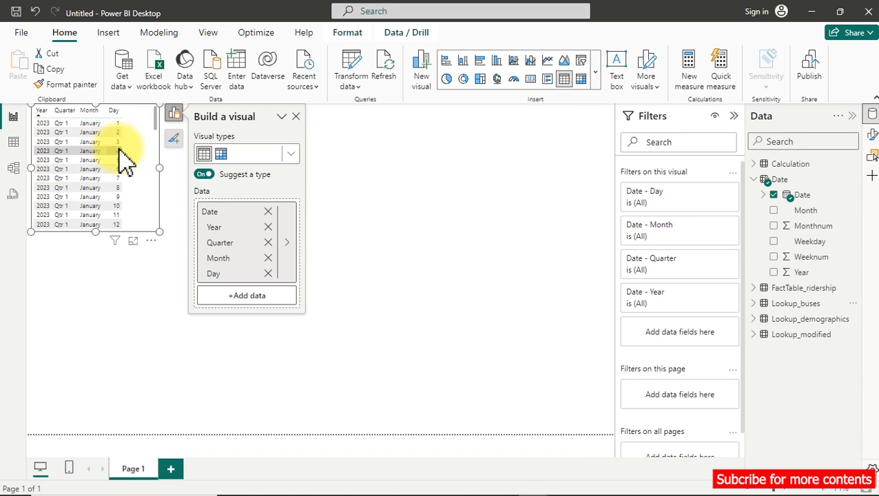
left_click_drag(153, 255, 330, 314)
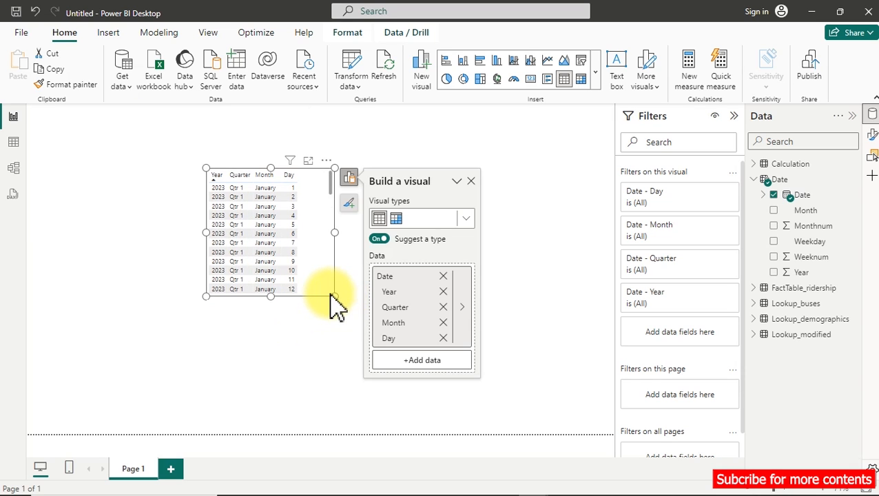
left_click_drag(334, 296, 399, 390)
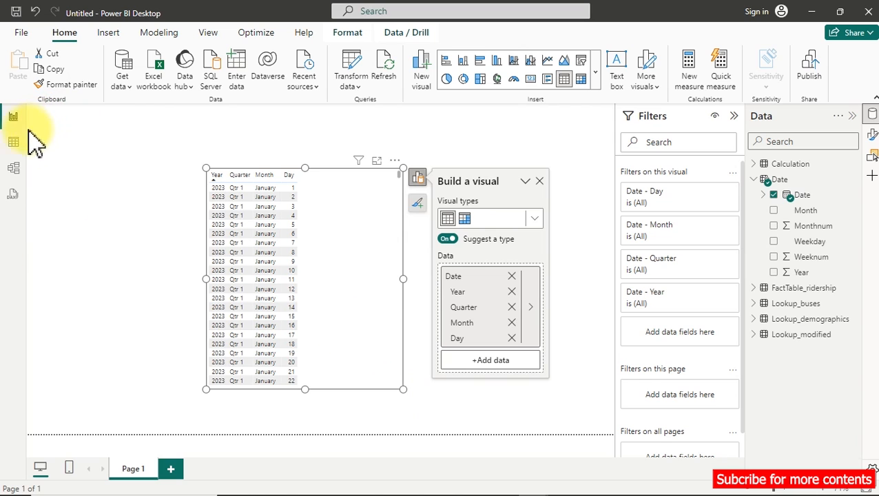
Mark the Date table as the date table, using Date as its date column.
left_click(16, 149)
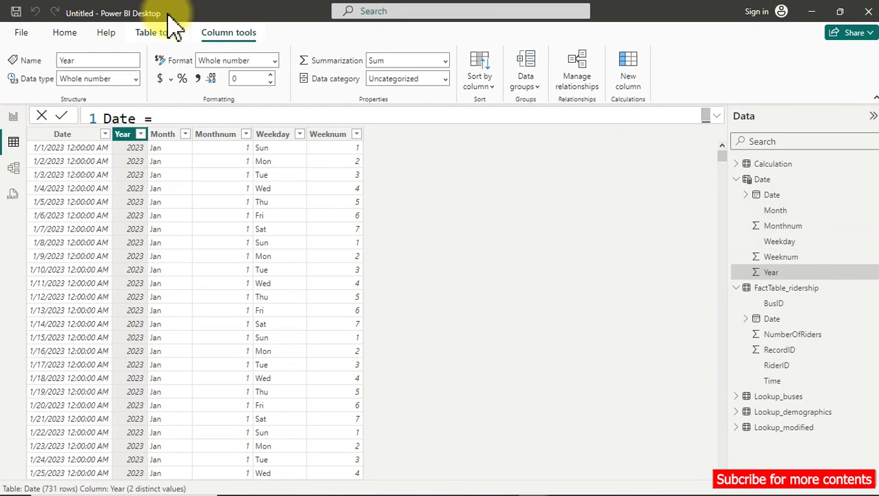
left_click(163, 36)
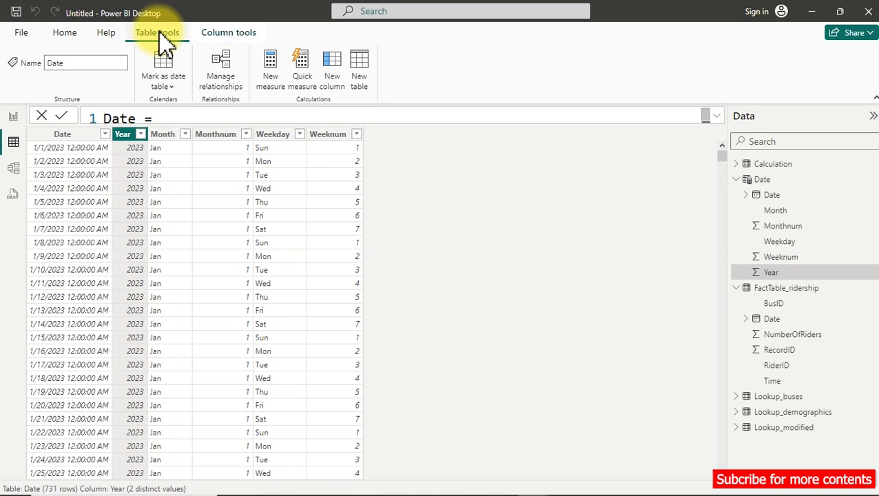
left_click(181, 93)
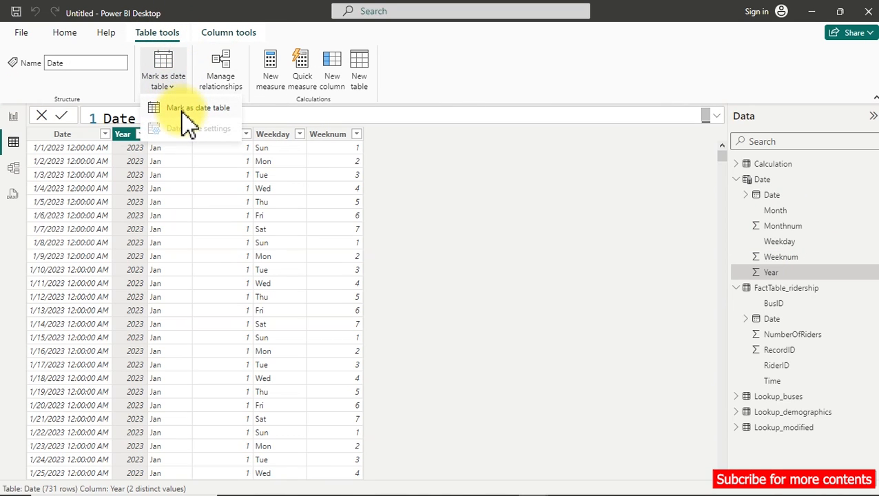
left_click(186, 112)
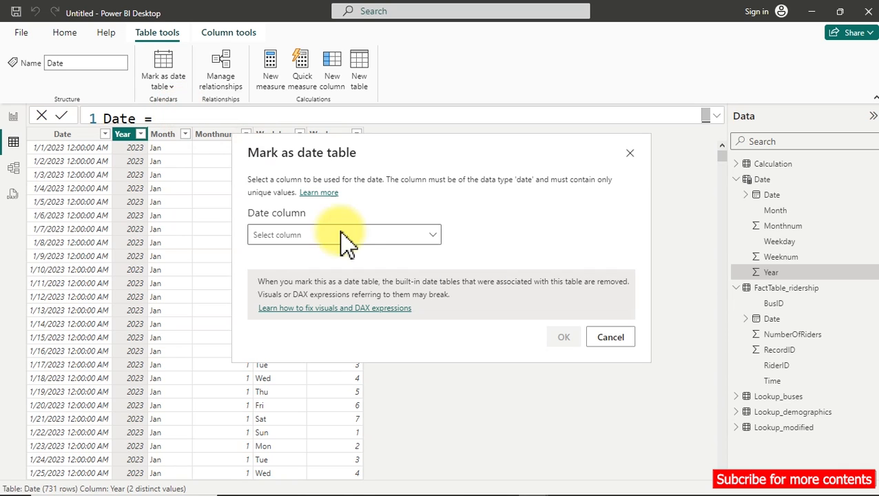
left_click(334, 242)
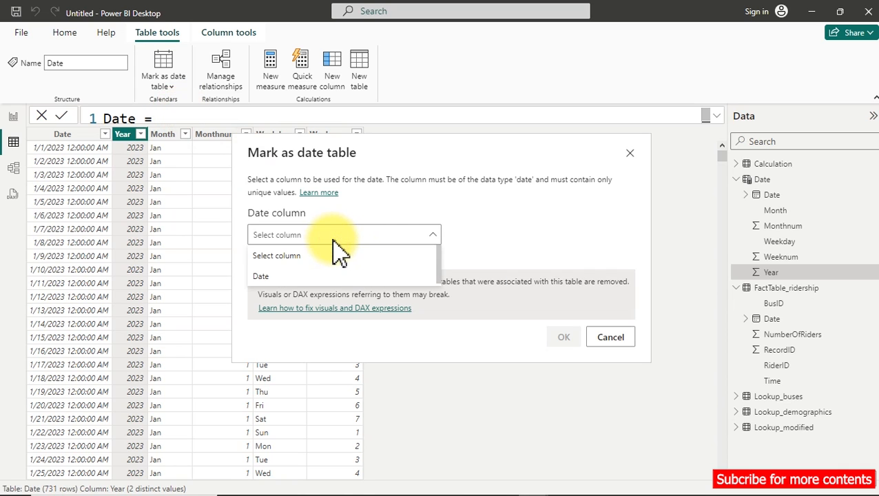
left_click(278, 283)
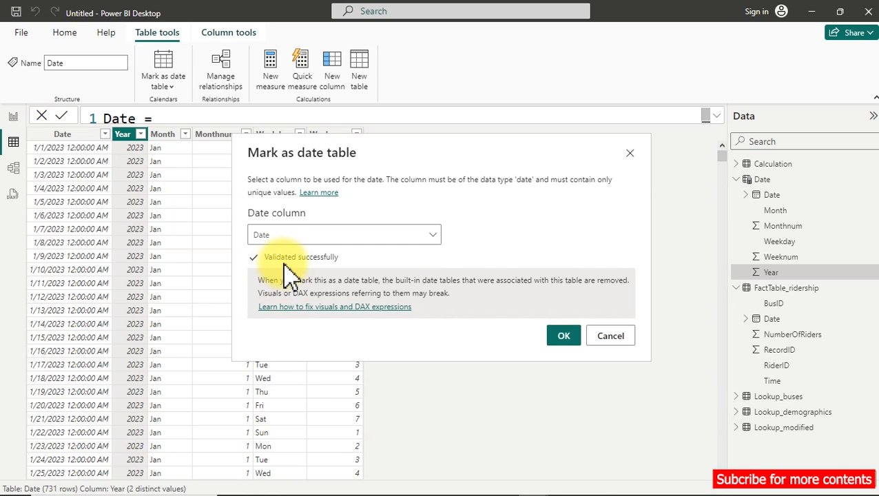
left_click(563, 335)
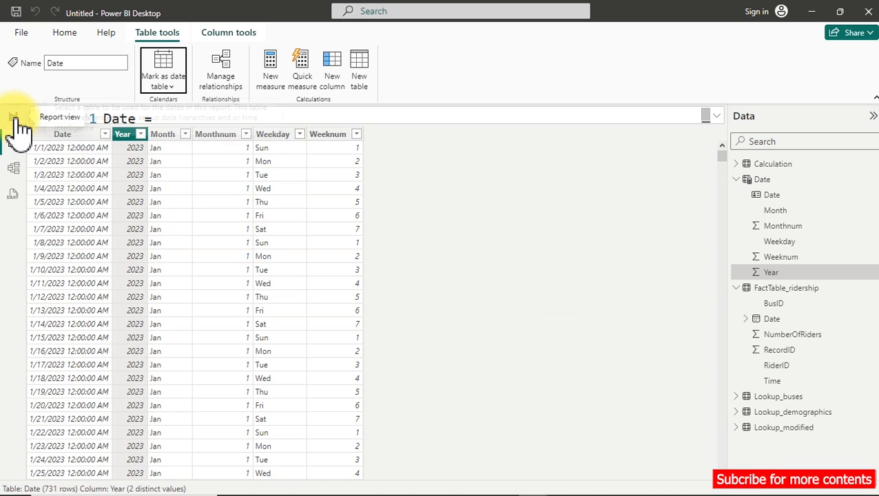
Replace the Date field with the Weekday field in the table visual on the report page.
left_click(14, 117)
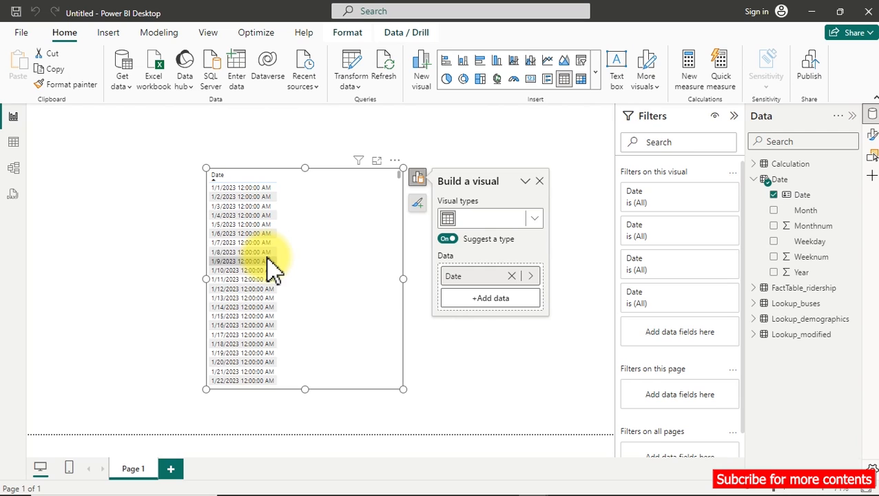
left_click(774, 195)
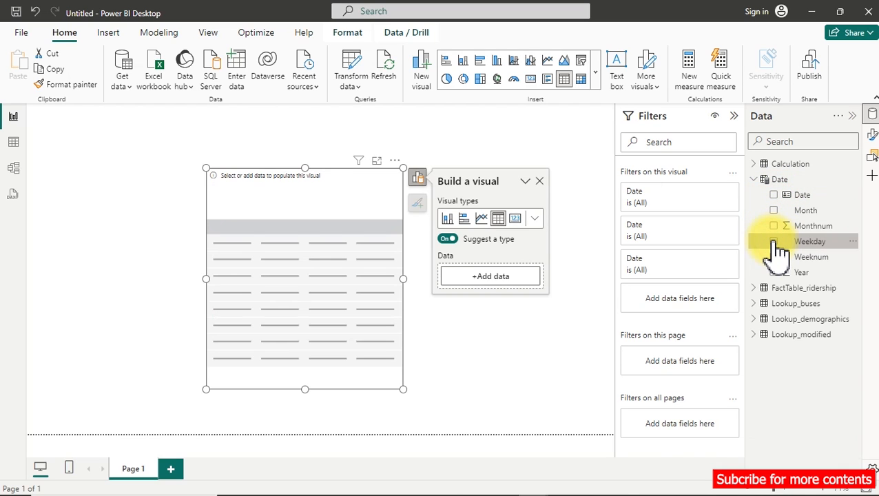
left_click(774, 241)
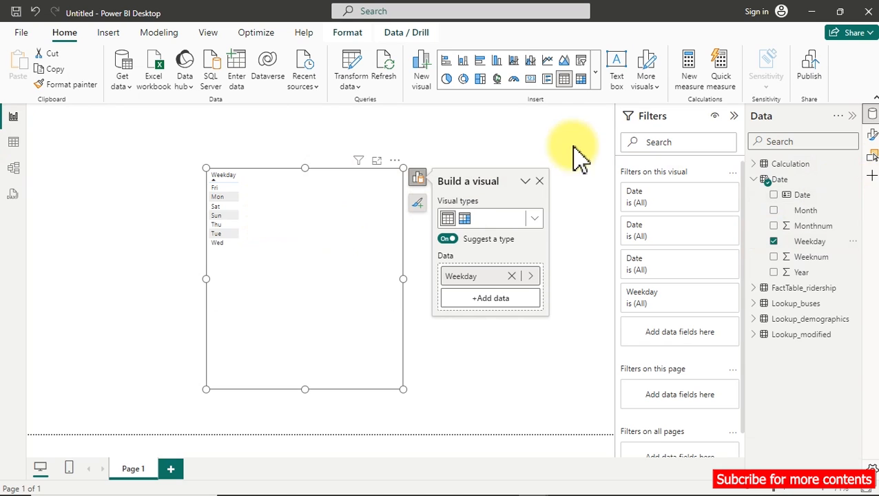
Collapse the Date table formula and sort the Weekday column by Weeknum.
left_click(812, 247)
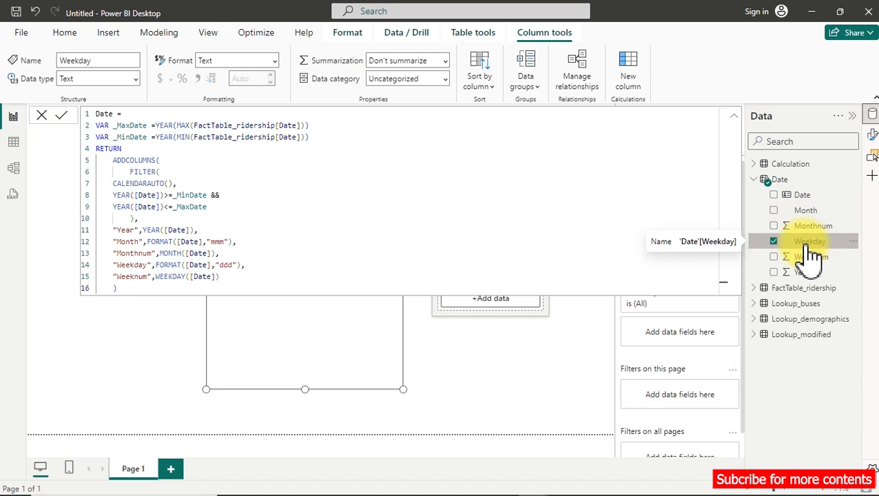
left_click(730, 117)
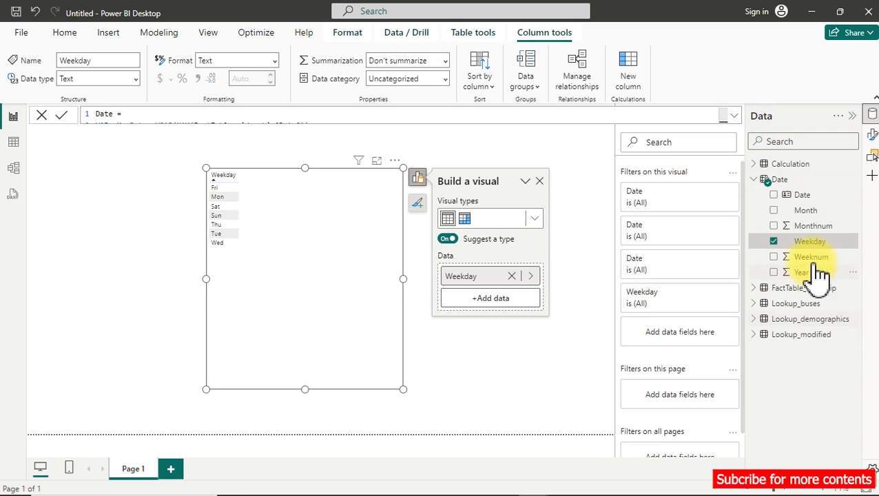
left_click(484, 82)
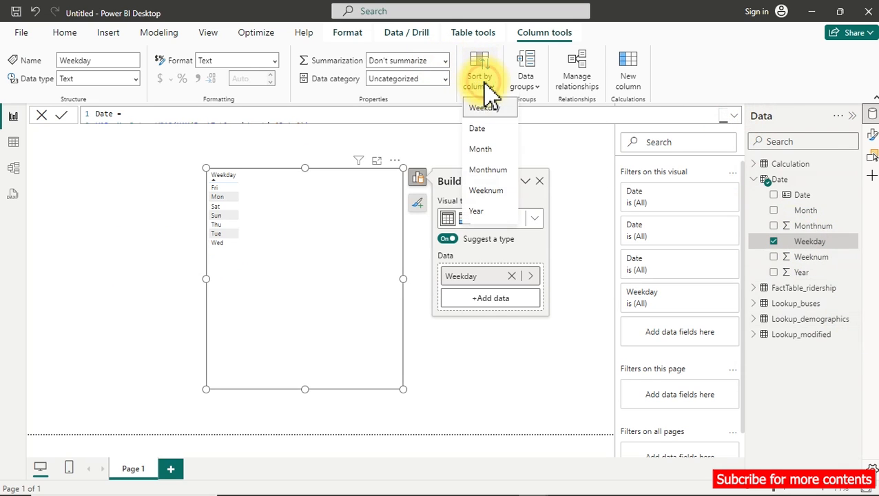
left_click(486, 192)
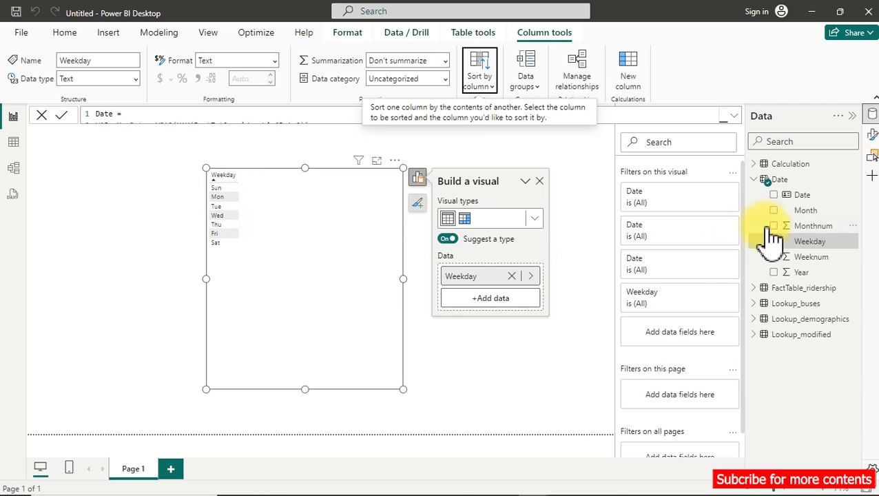
Sort the Month column of the Date table by Monthnum.
left_click(812, 216)
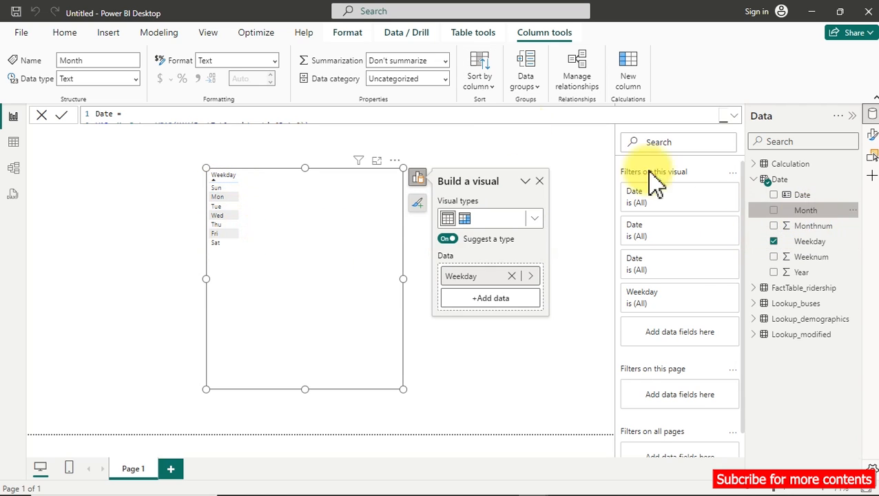
left_click(480, 82)
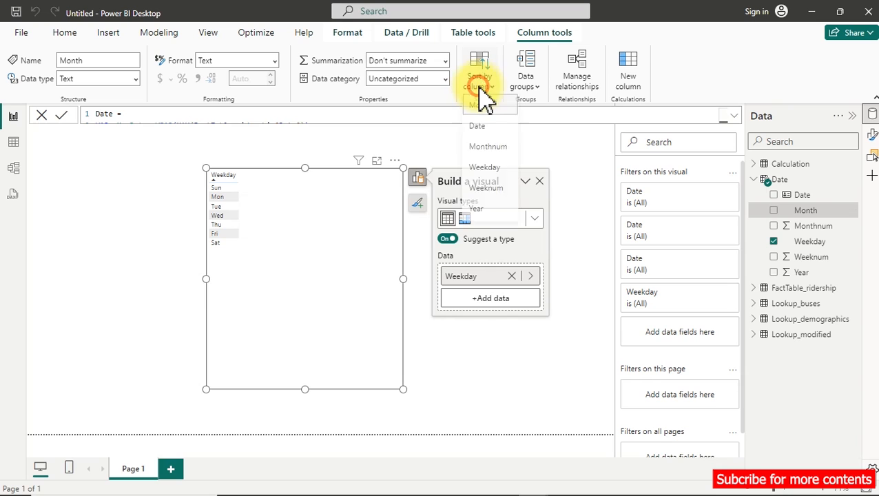
left_click(502, 163)
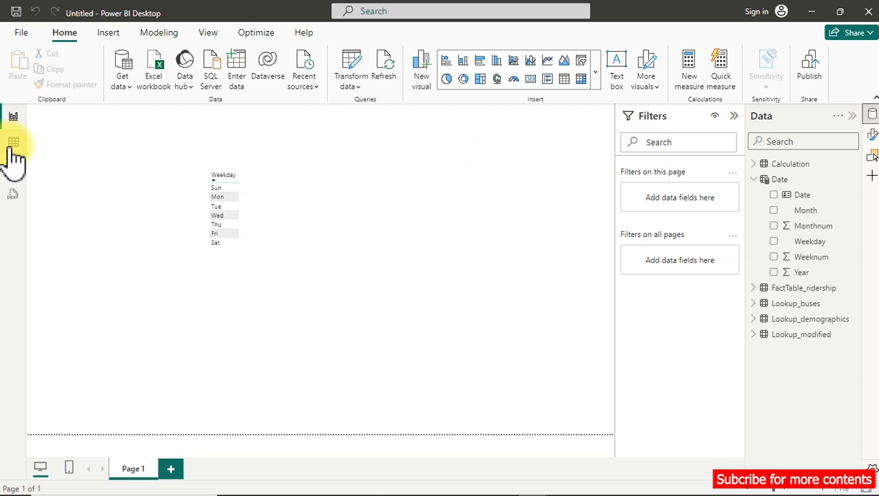
In the model diagram, place the Date table above FactTable_ridership and shift Lookup_modified and Lookup_buses aside to make room.
left_click(9, 169)
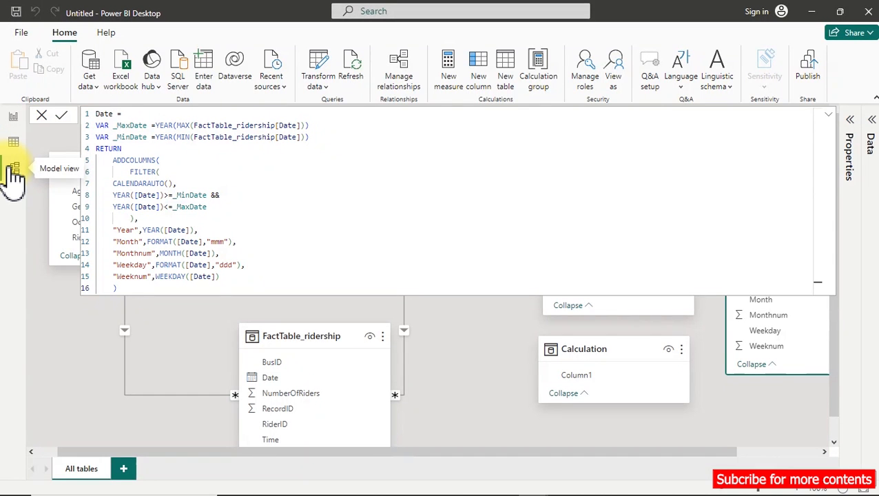
left_click(829, 115)
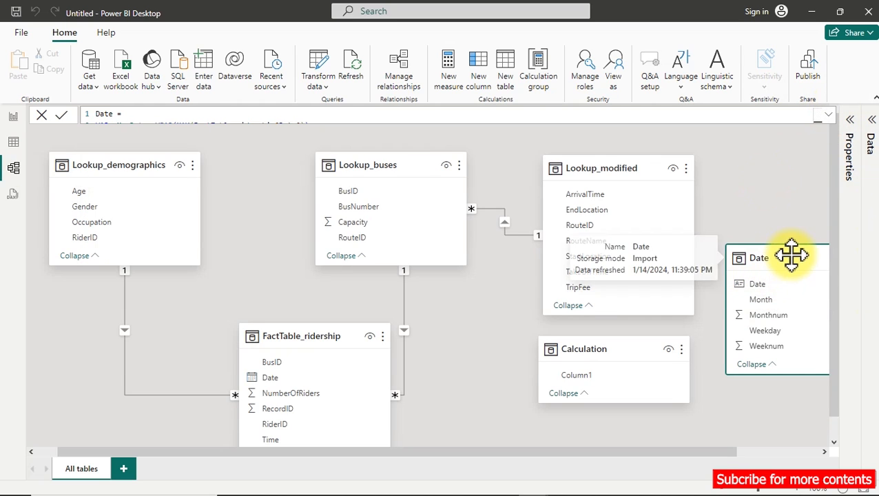
left_click_drag(801, 261, 348, 187)
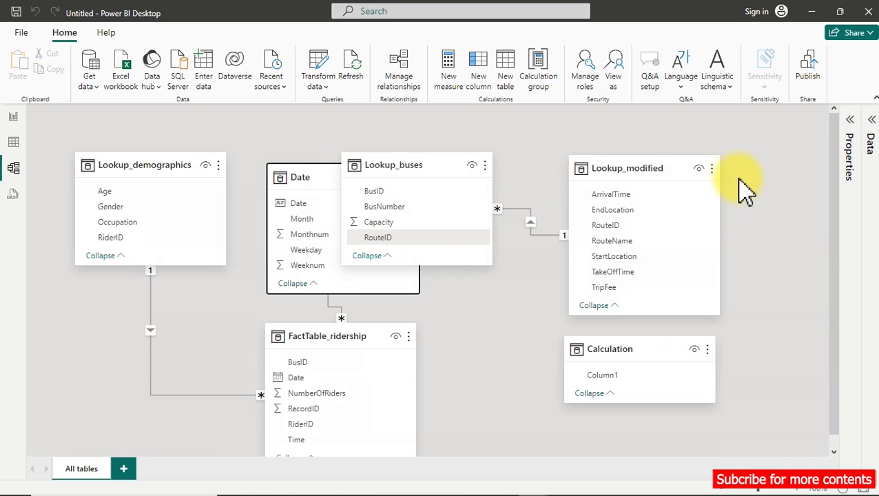
left_click_drag(658, 169, 700, 165)
left_click_drag(416, 161, 520, 157)
Relate the Date table's Date field to Date in FactTable_ridership, and align the Date table with the lookup tables.
left_click(311, 203)
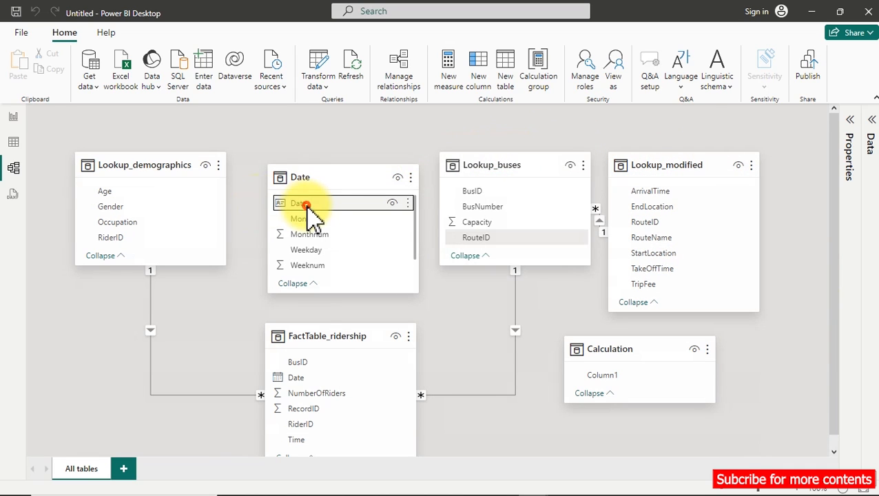
left_click_drag(321, 203, 320, 387)
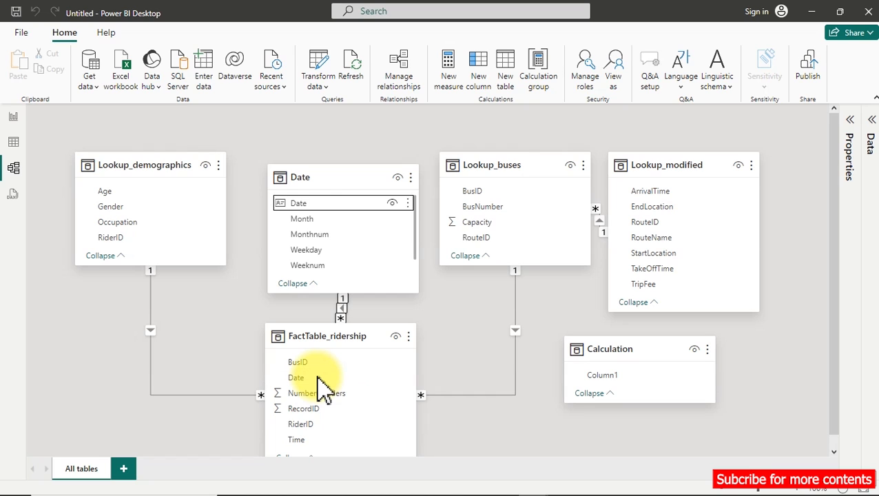
left_click_drag(355, 176, 359, 156)
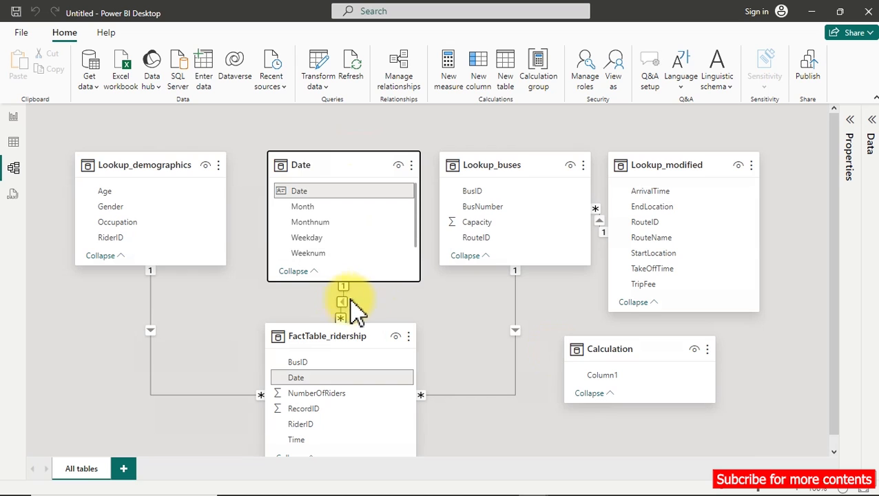
Delete the weekday table visual from the report page.
left_click(13, 119)
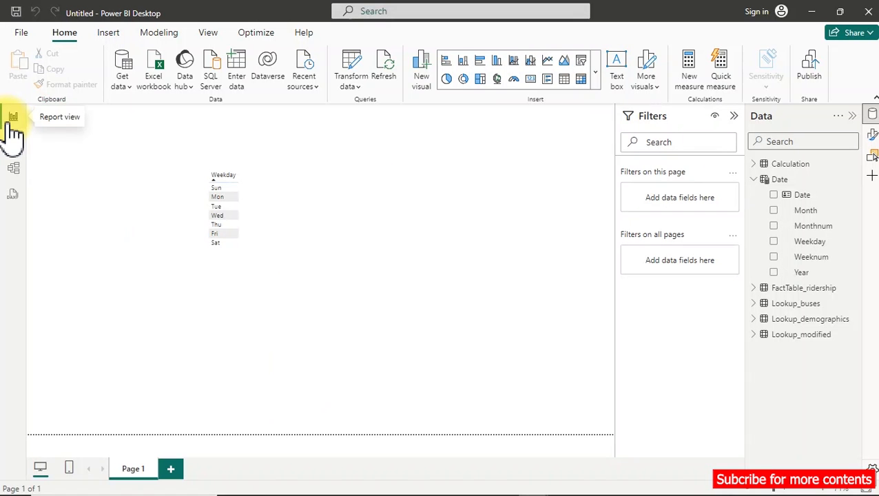
left_click(271, 230)
key("Delete")
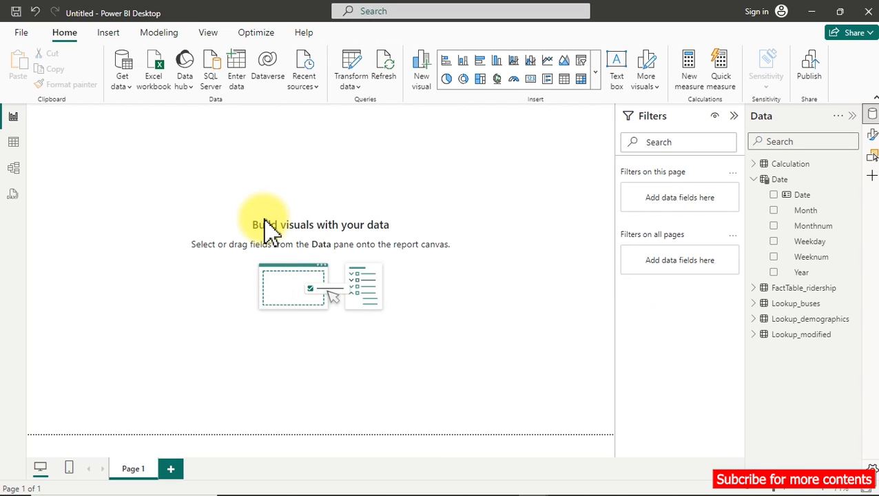
Switch to the Transportation Dashboard report and examine the Busiest Route and Least Busy Route cards alongside the Time-Range Distribution chart.
mouse_move(536, 486)
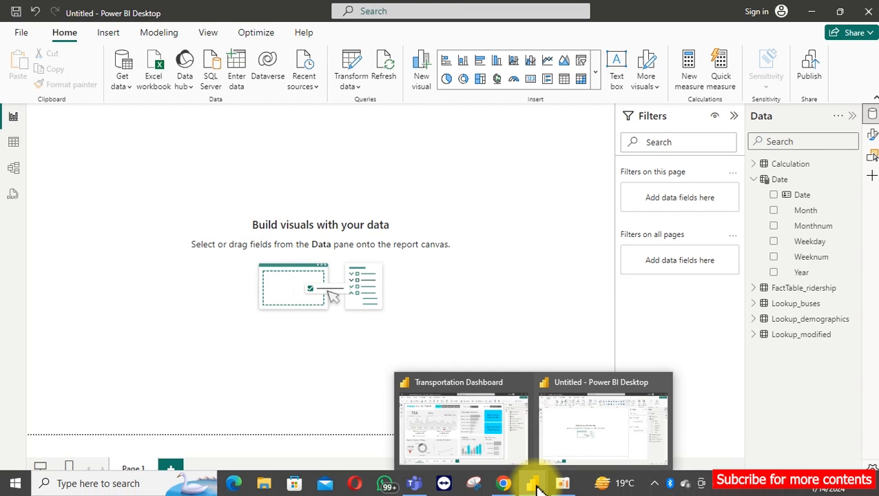
left_click(487, 449)
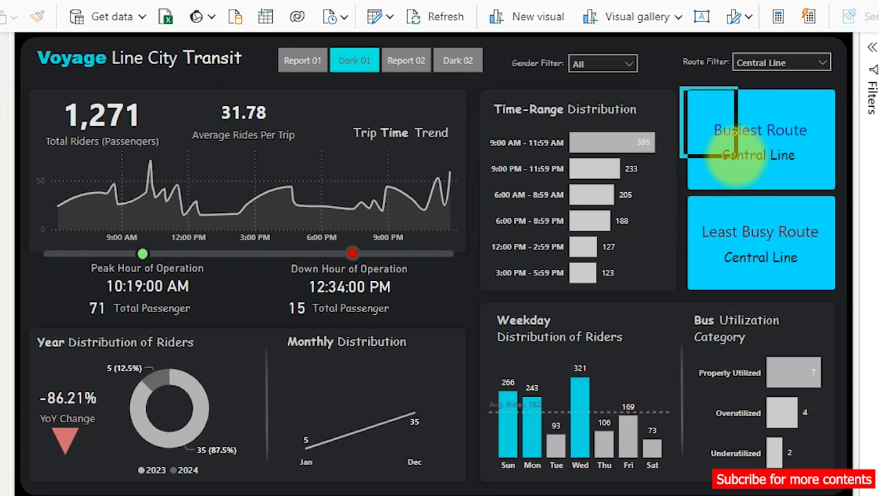
left_click(823, 176)
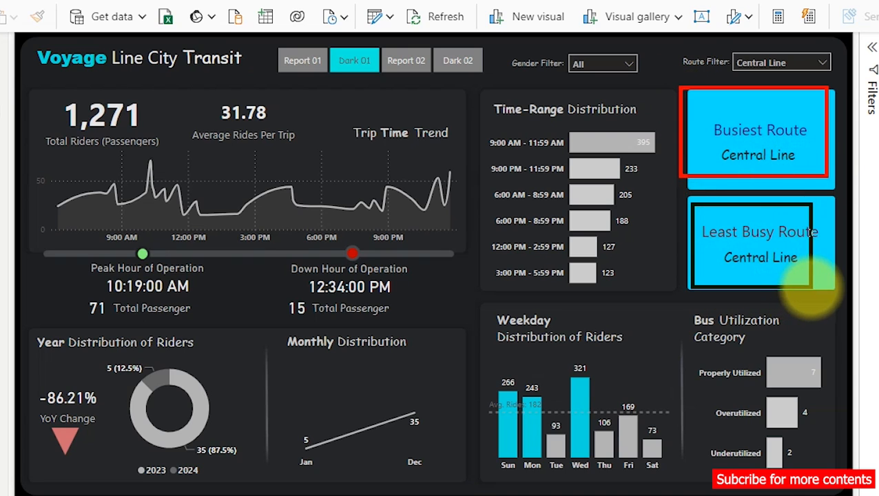
left_click(779, 261)
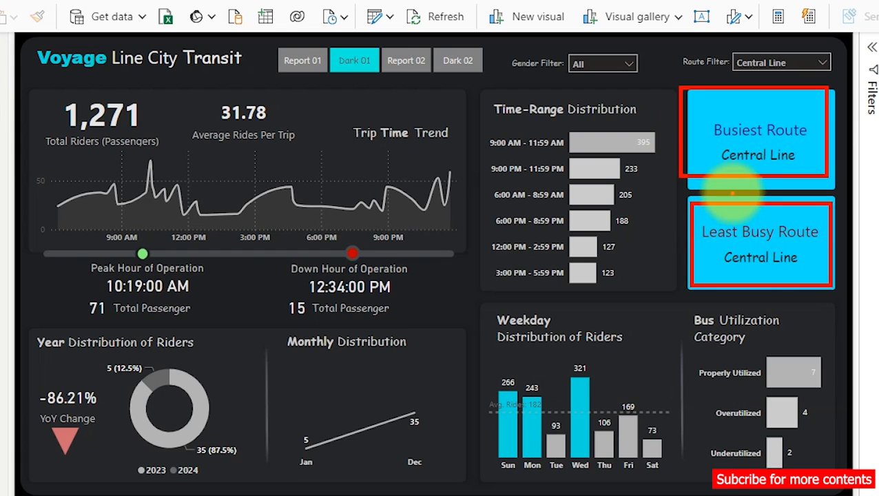
left_click_drag(705, 145, 629, 174)
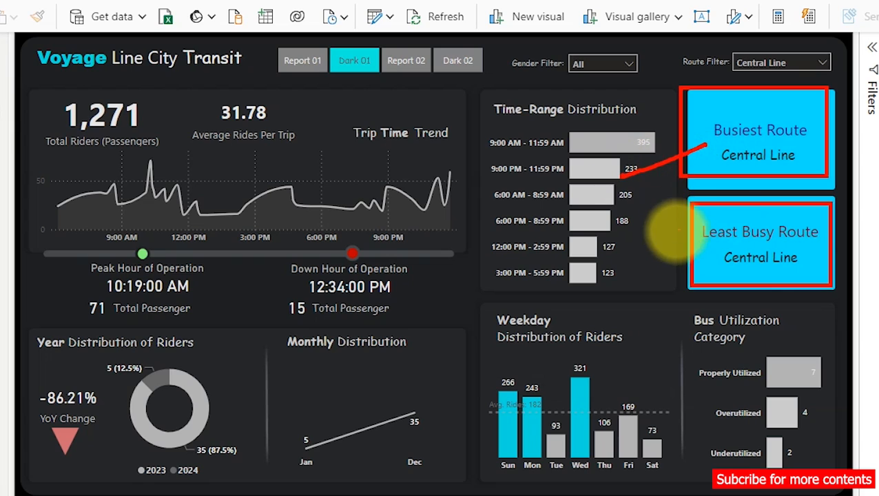
left_click_drag(695, 235, 634, 259)
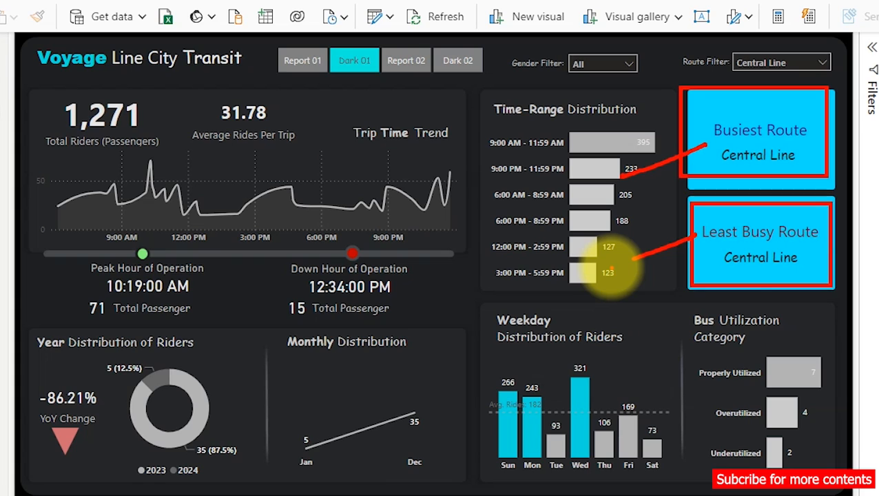
key("Escape")
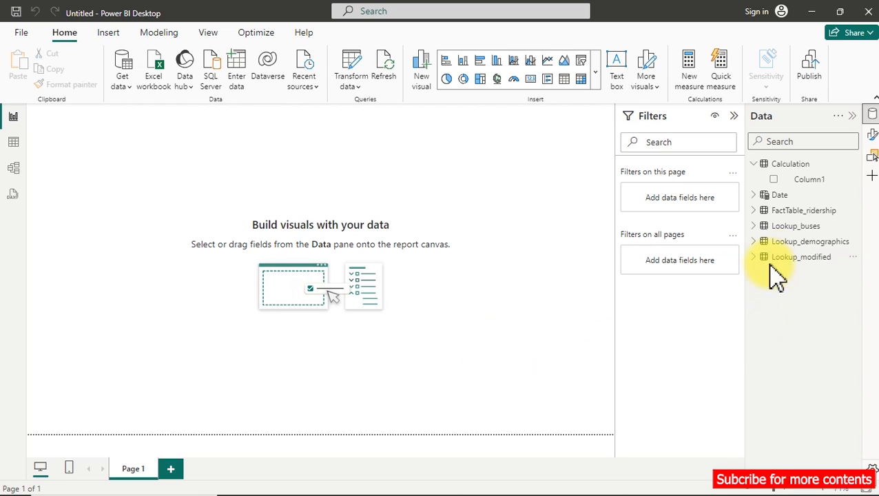
Rename the Lookup_modified table to "Lookup_Routes".
double_click(820, 257)
left_click(834, 258)
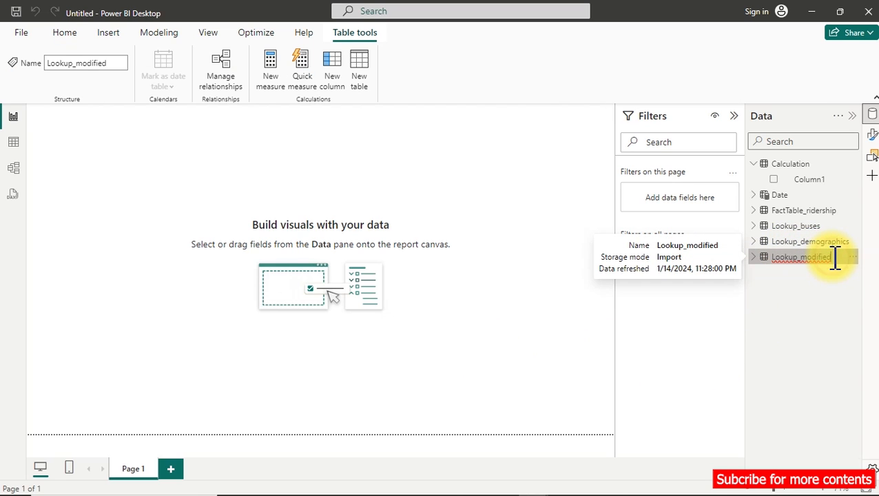
key("BackSpace")
key("BackSpace")
key("BackSpace")
key("BackSpace")
key("BackSpace")
key("BackSpace")
key("BackSpace")
type("Ro")
key("BackSpace")
key("BackSpace")
key("BackSpace")
type("a")
type("outes")
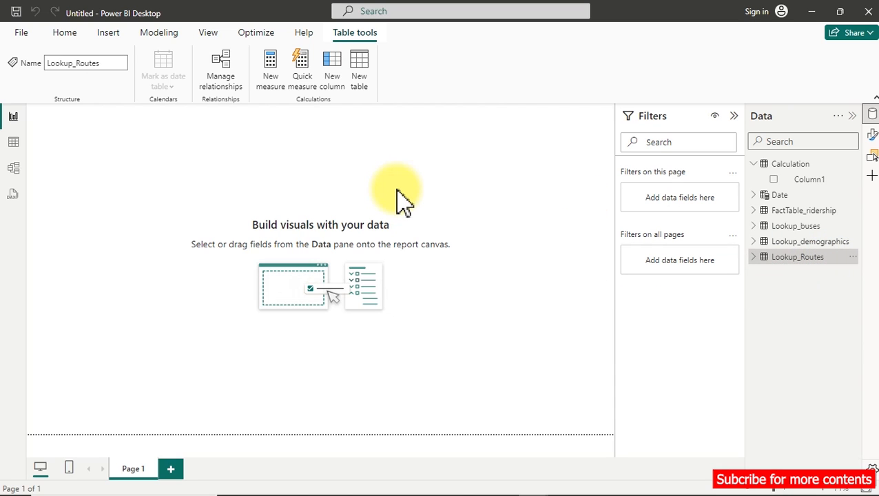
Create a new measure named "Busiest Route" in the Calculation table.
right_click(813, 180)
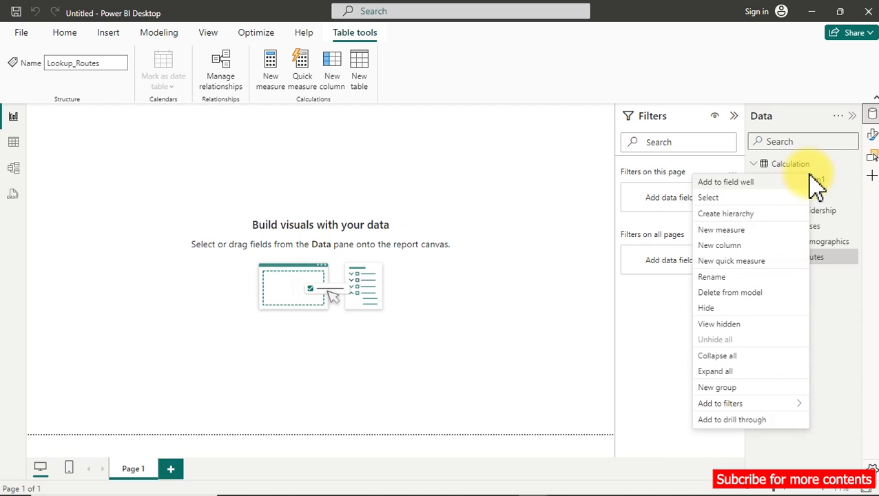
left_click(718, 230)
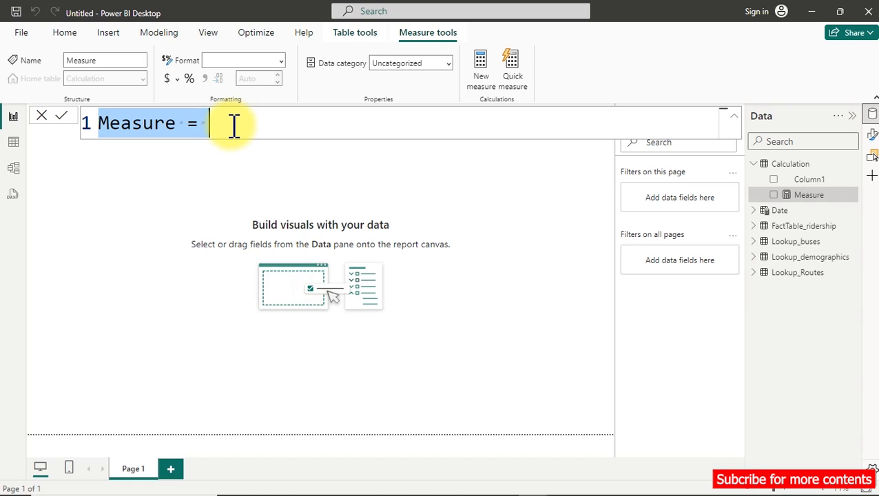
type("Busiest Route =")
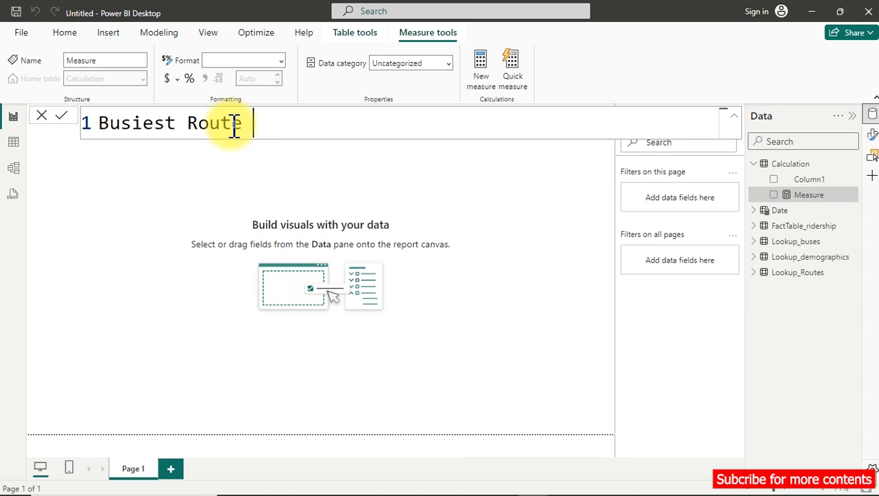
Declare a variable named _Total_Passengers_Per_Route on an indented second line of the Busiest Route formula.
key("shift+Return")
key("Tab")
type("var")
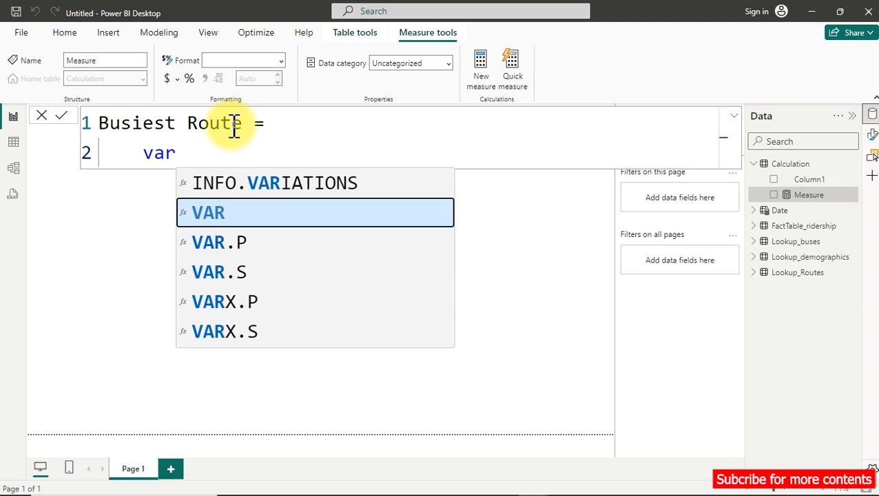
key("Tab")
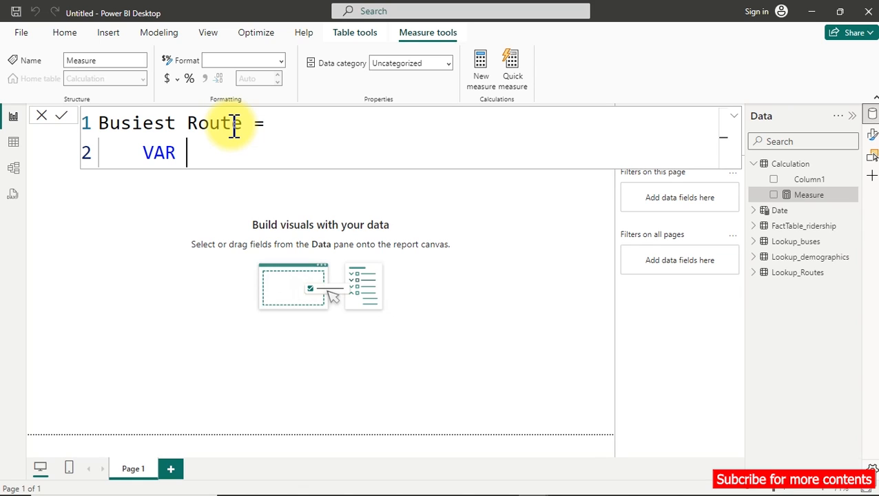
type("_Total_")
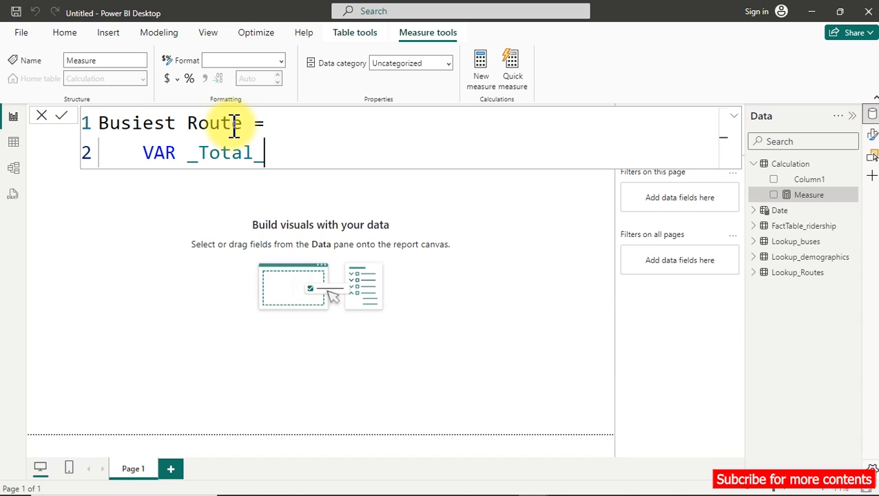
type("Passengers")
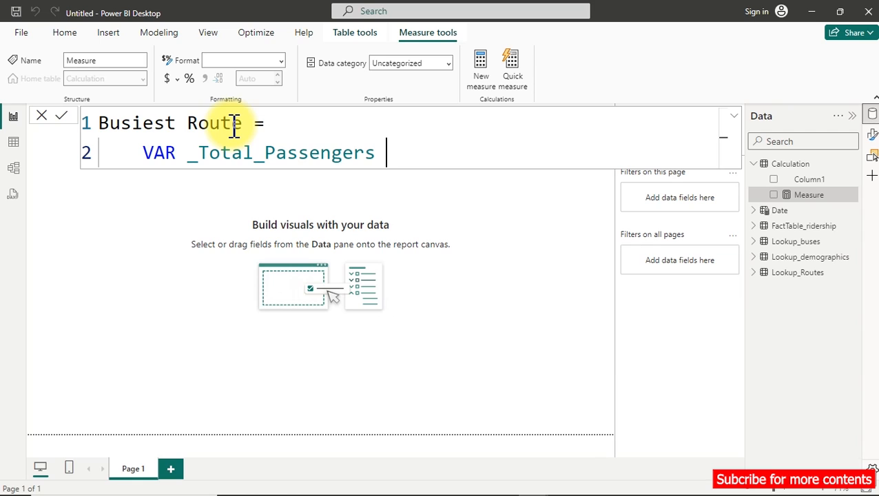
key("BackSpace")
type("_Per_Route")
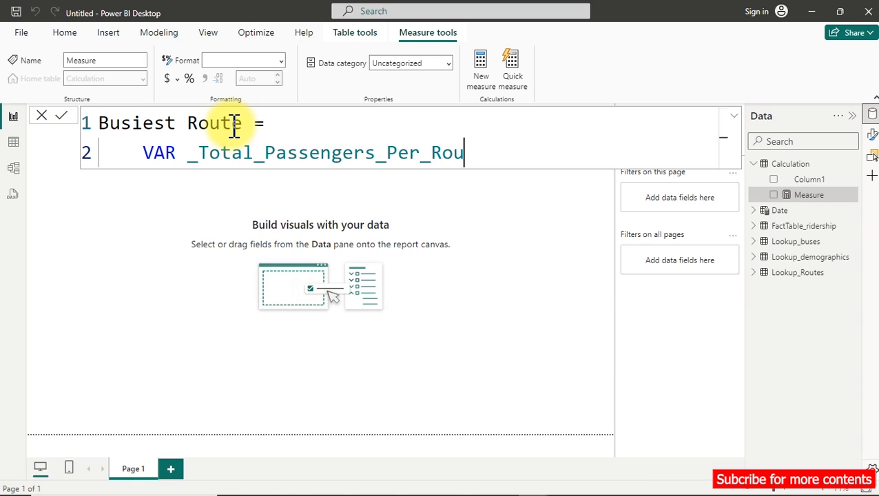
type(" =")
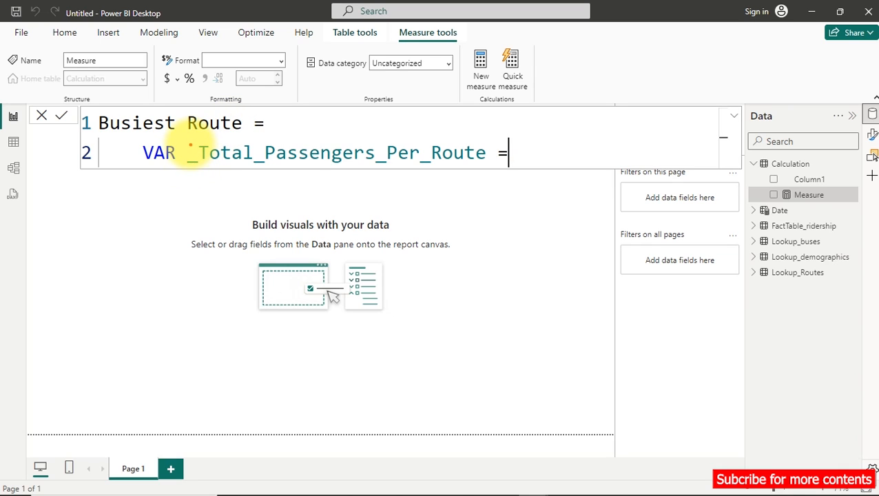
left_click_drag(183, 142, 492, 174)
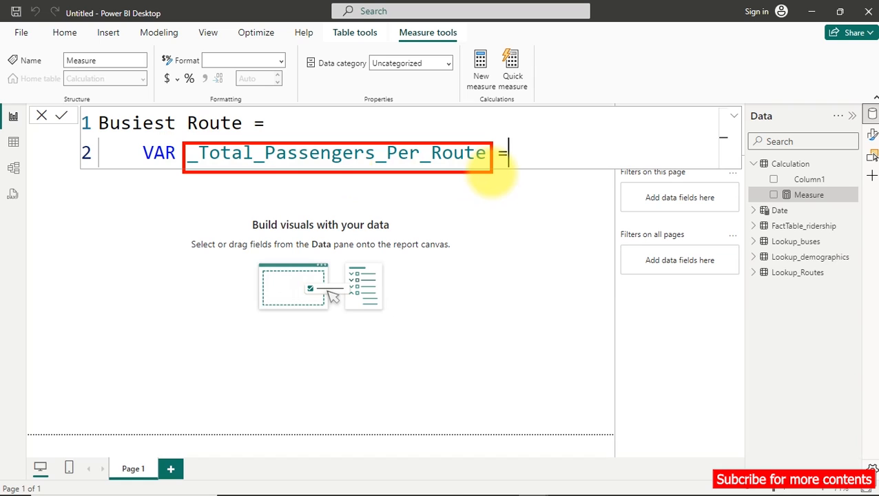
left_click_drag(254, 152, 263, 151)
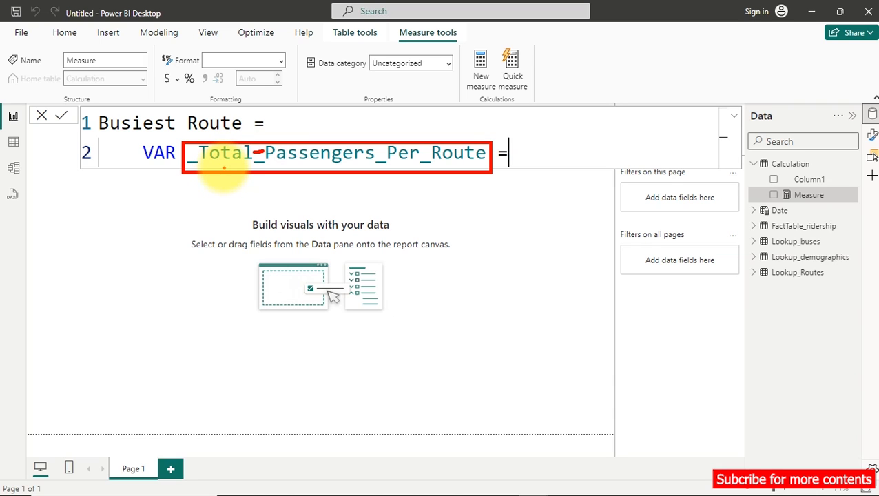
key("Escape")
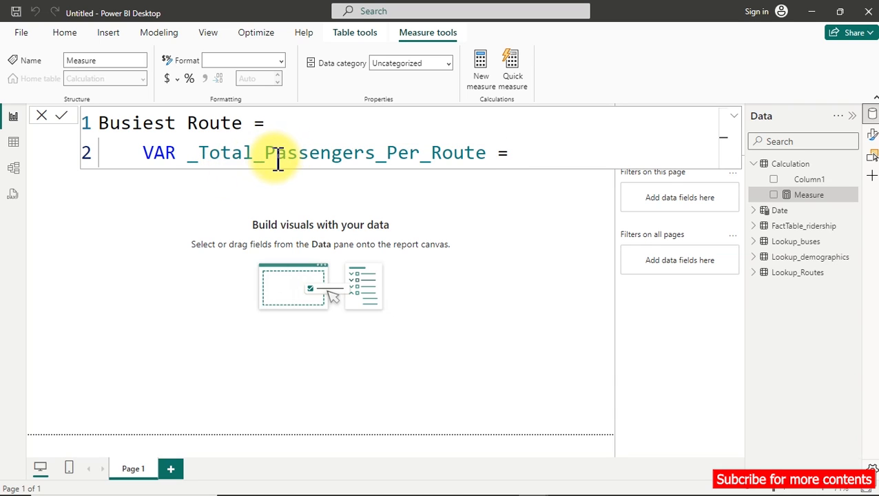
Try a hyphen and a space in place of the underscore between Total and Passengers in the variable name, and restore the underscore.
left_click(269, 156)
key("BackSpace")
type("-")
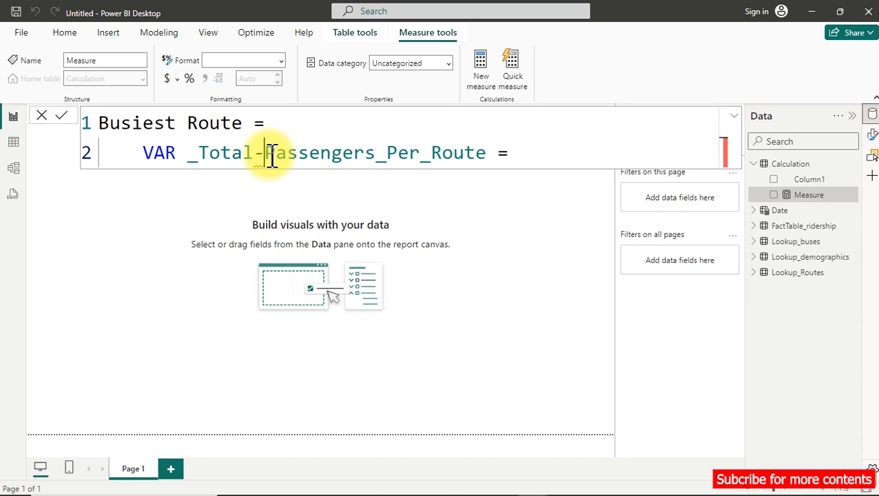
key("BackSpace")
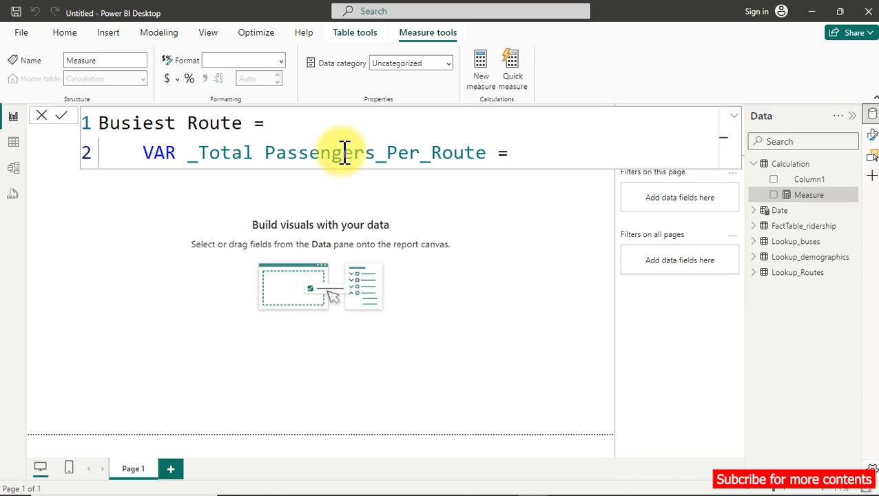
left_click(536, 158)
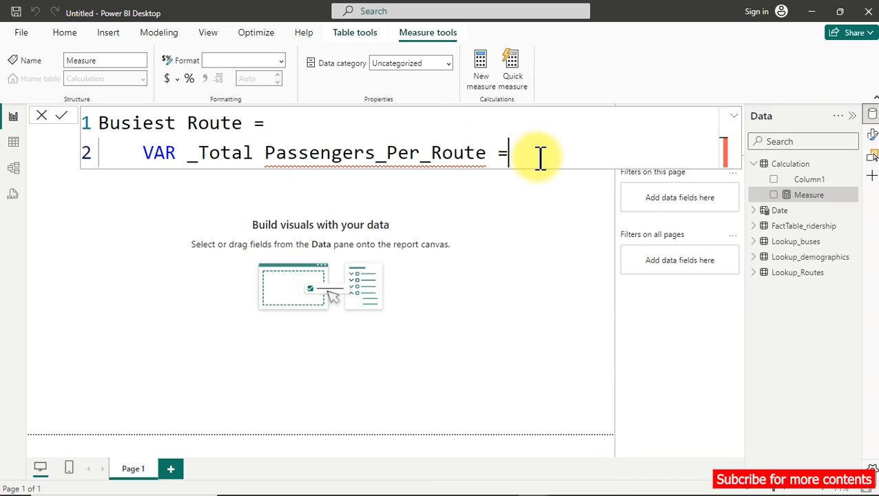
double_click(269, 152)
left_click(269, 152)
key("BackSpace")
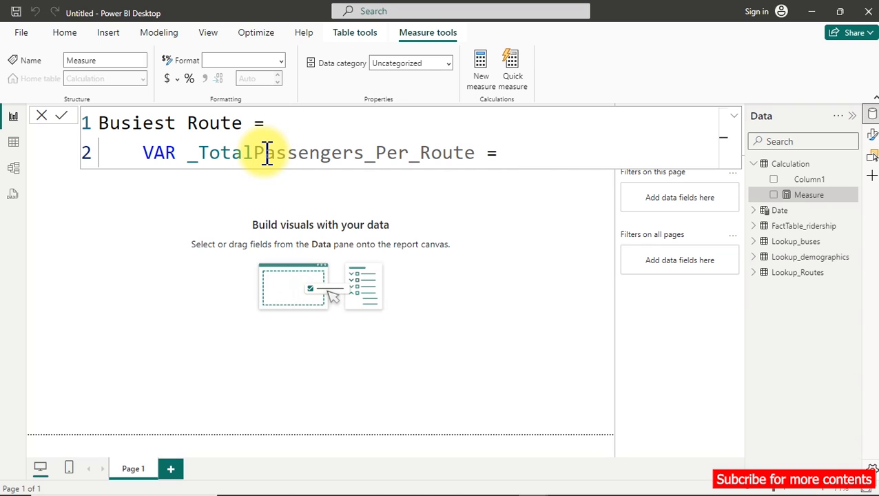
type("_")
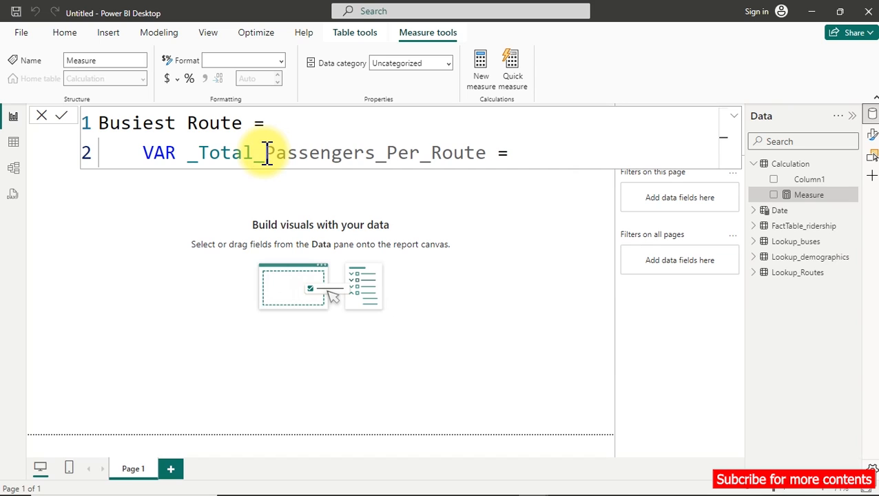
Begin the variable's expression on a new line with the SUMMARIZE function.
left_click(550, 150)
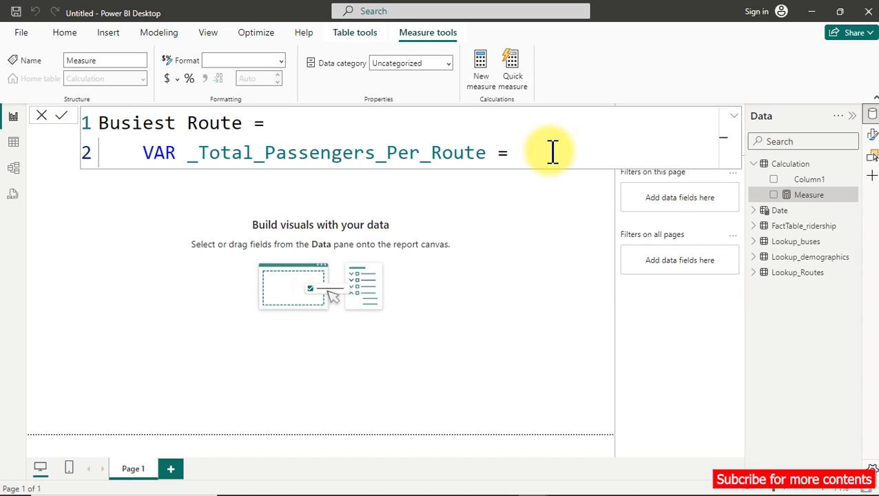
key("shift+Return")
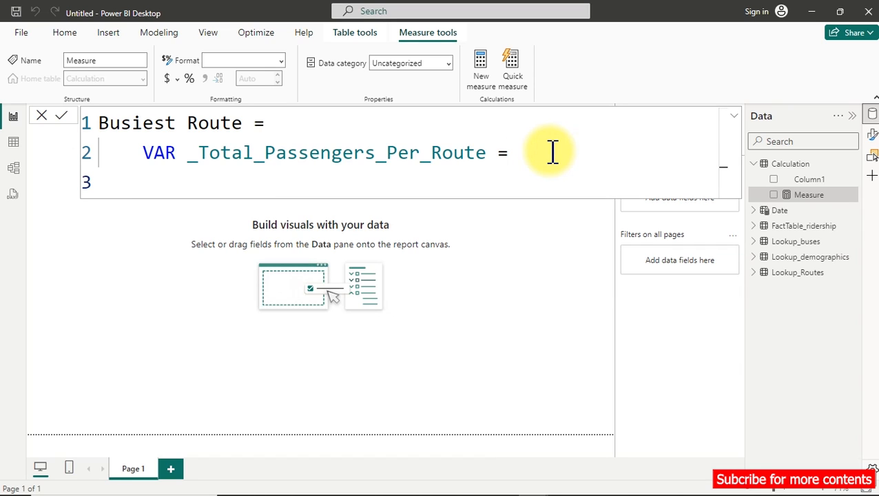
type("sum")
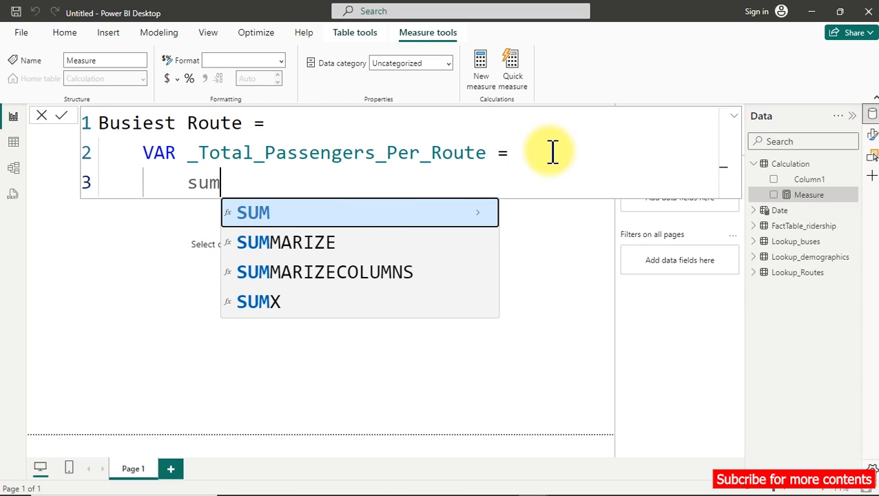
key("Down")
key("Tab")
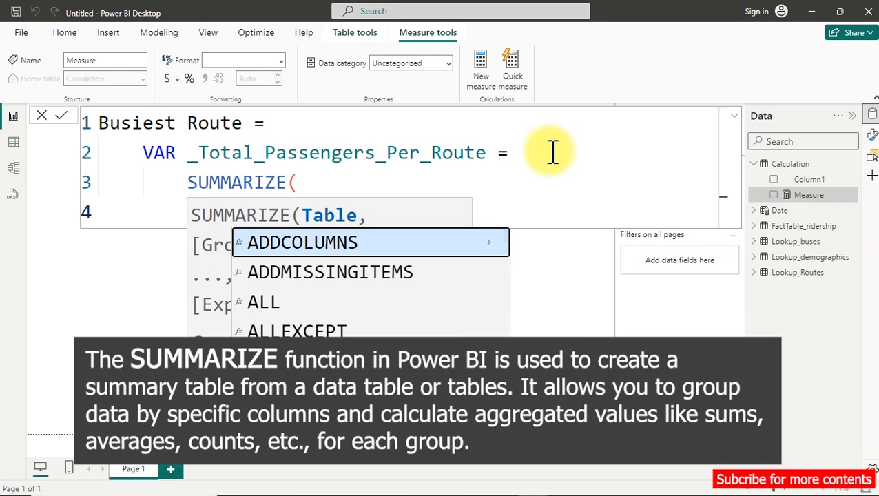
key("Escape")
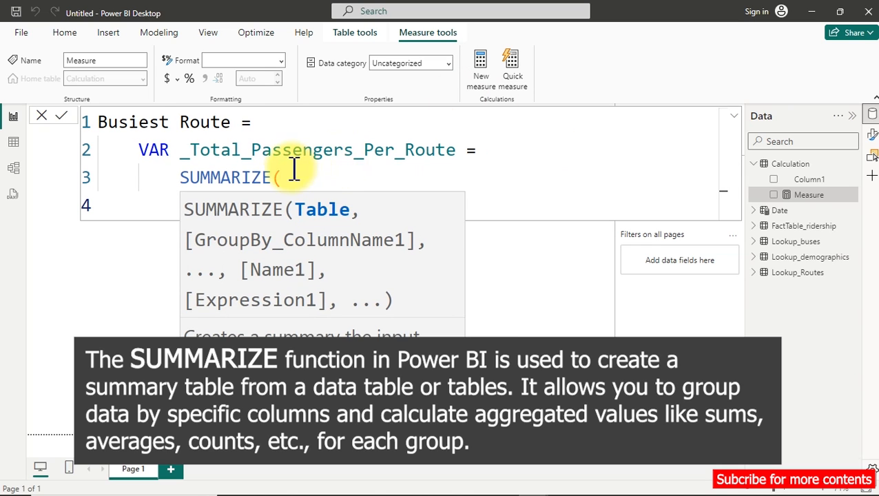
left_click(272, 177)
left_click(255, 197)
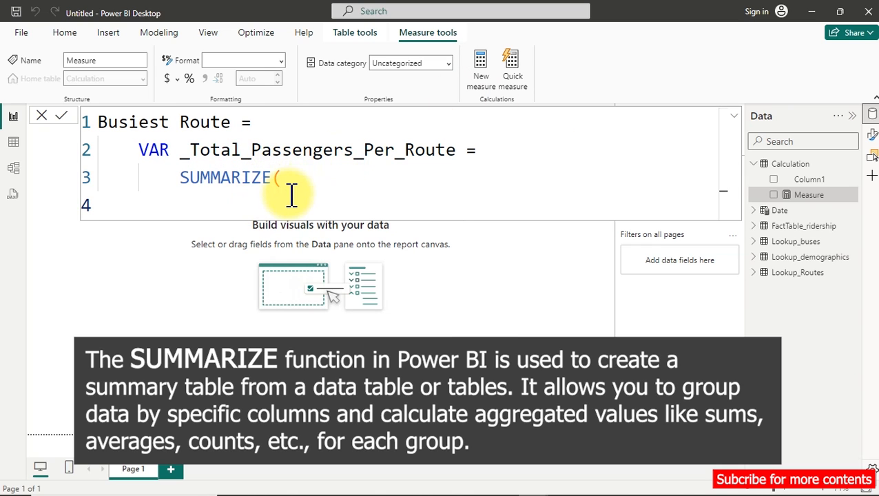
Enter Lookup_Routes as the table argument of SUMMARIZE.
type("loo")
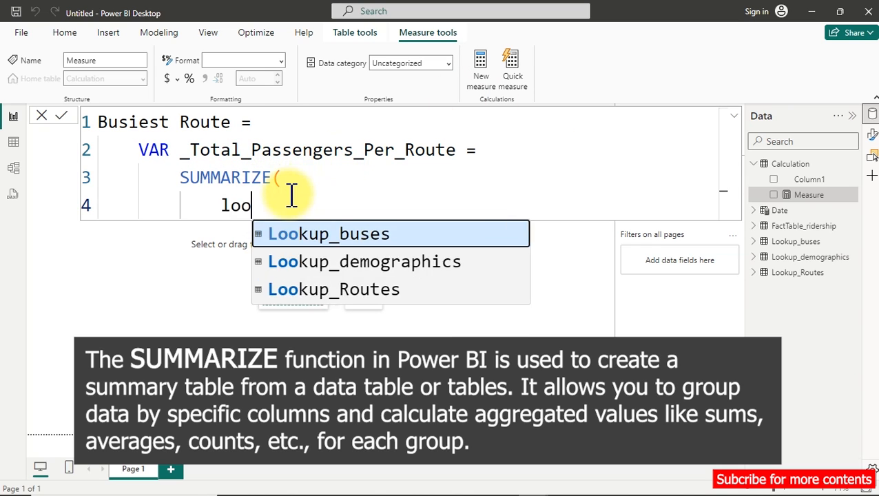
key("Down")
key("Down")
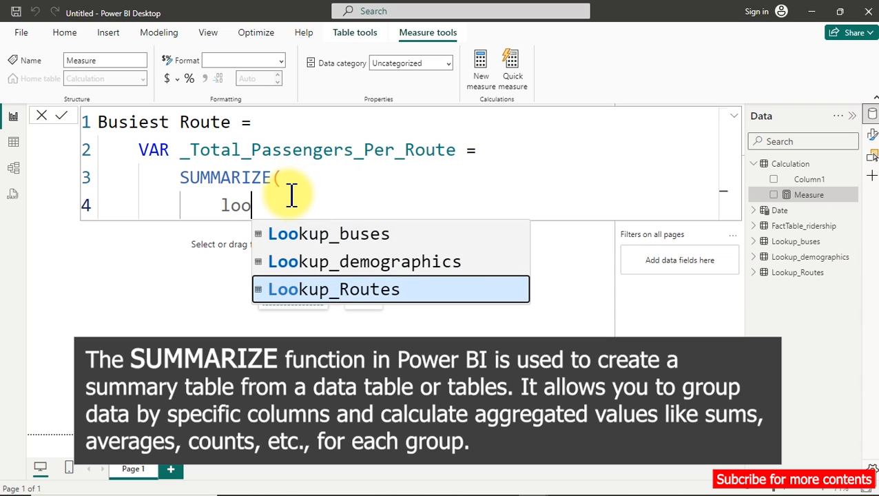
key("Tab")
type(",")
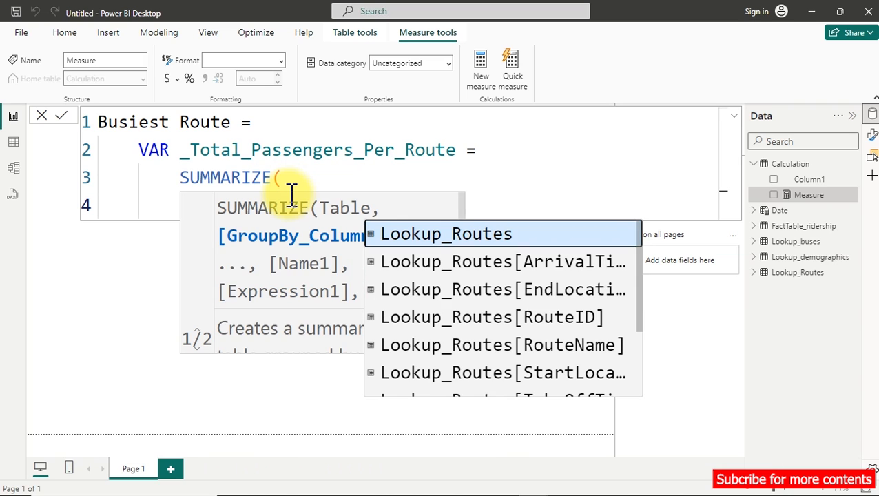
Group the summary by Lookup_Routes[RouteName] on a new line of the formula.
key("shift+Return")
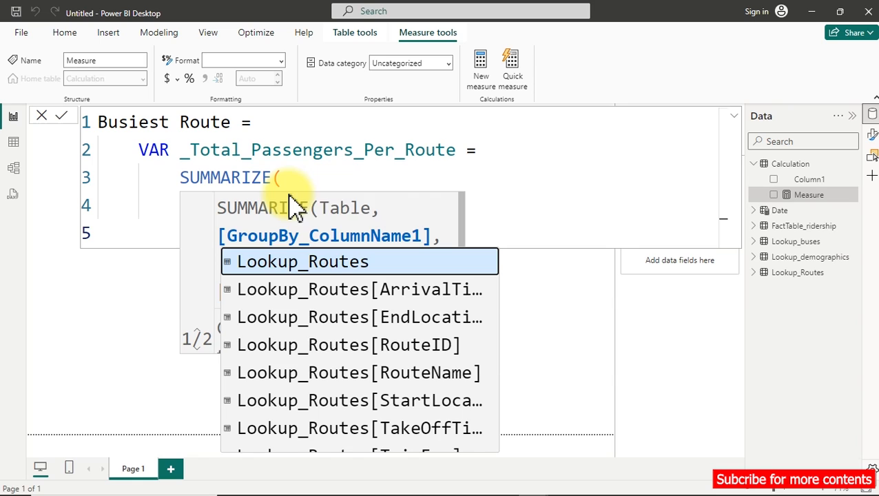
left_click(490, 208)
left_click(305, 235)
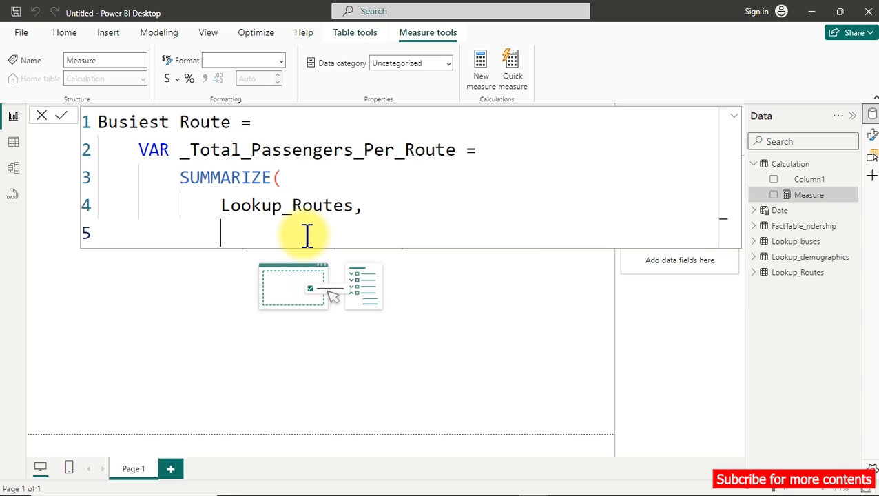
type("name")
key("Tab")
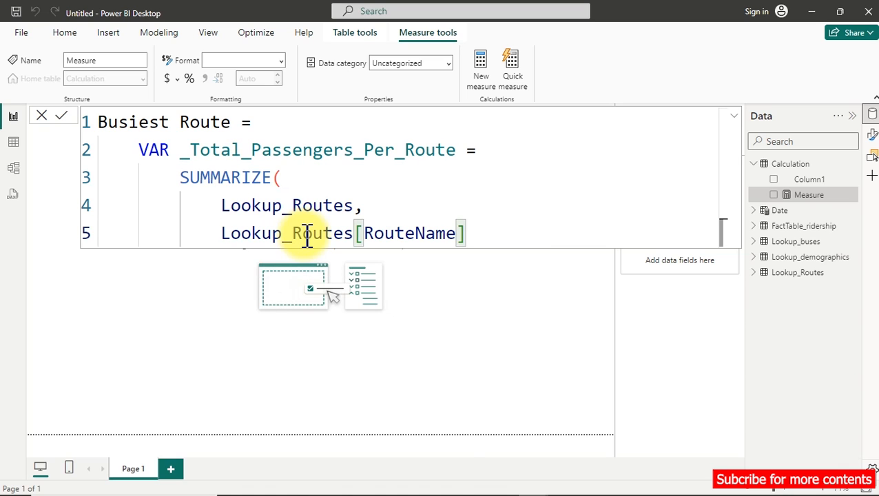
type(",")
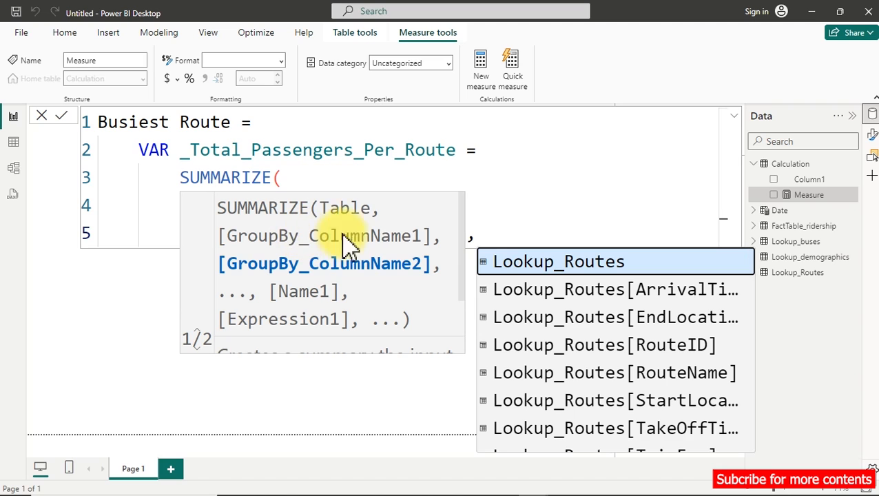
Name the summarized column "TotalPassengers" on the line below the grouping column.
scroll(512, 222, "down", 2)
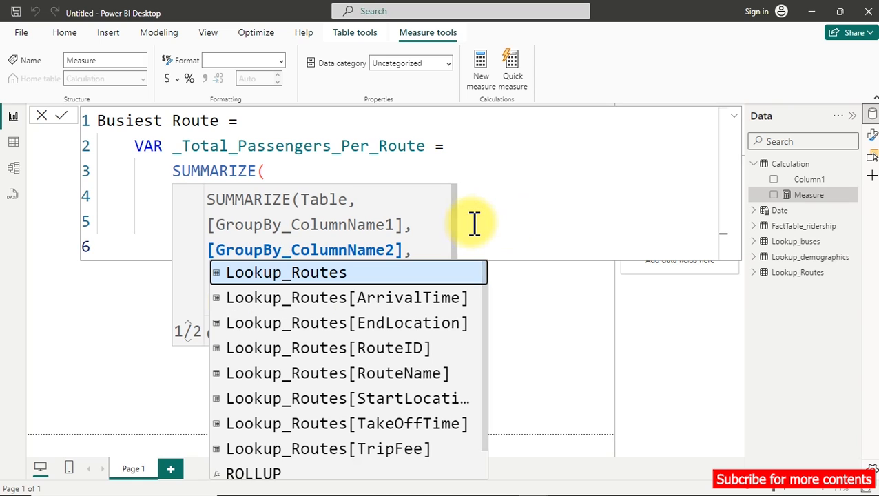
left_click(486, 146)
left_click(261, 247)
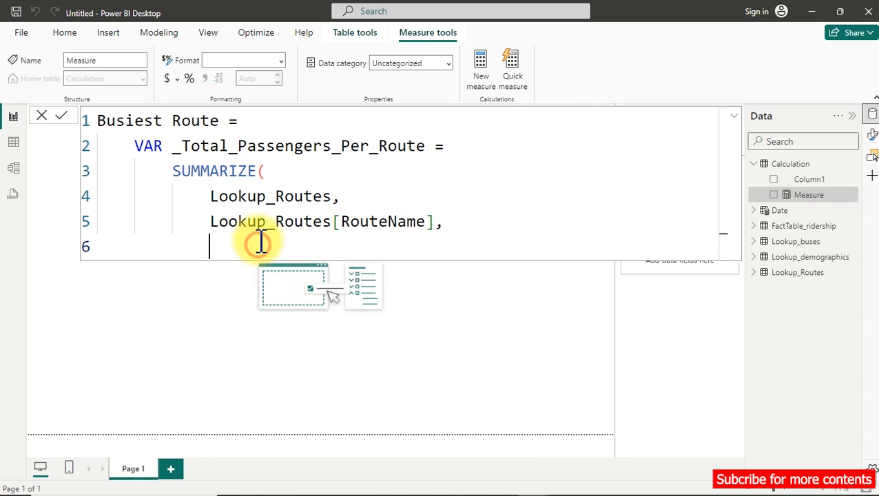
type("\"")
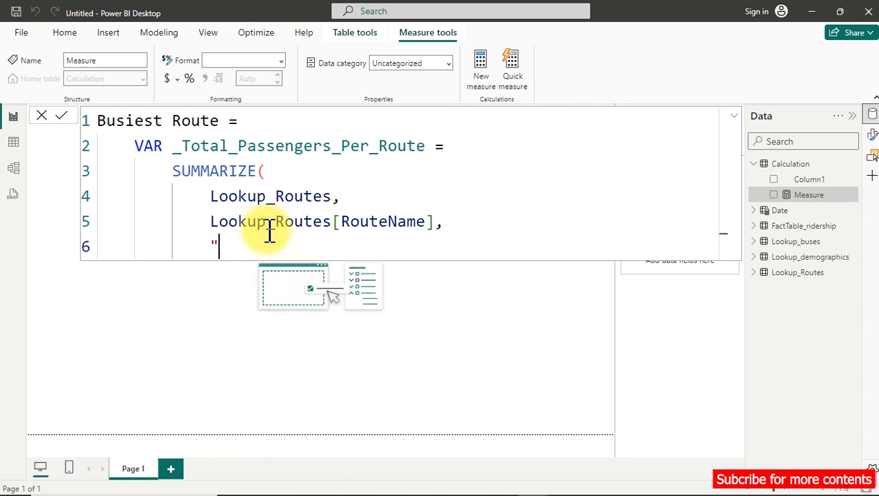
type("TotalPassenge")
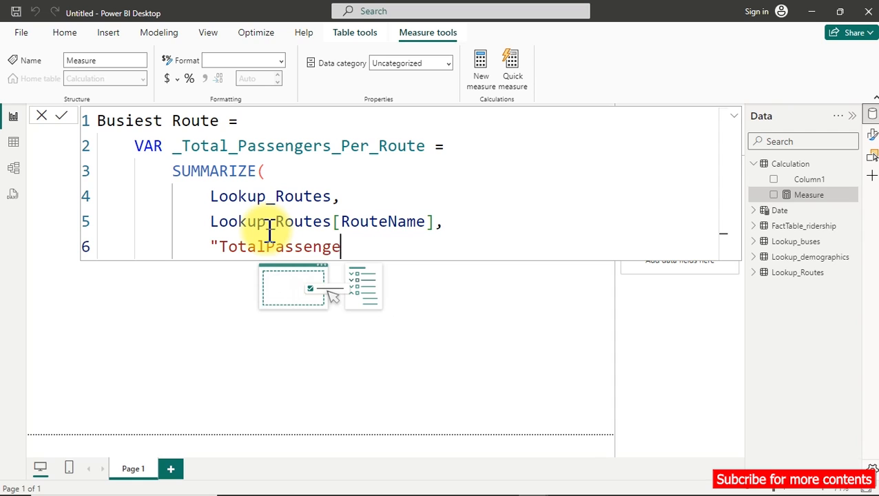
type("rs\", sum")
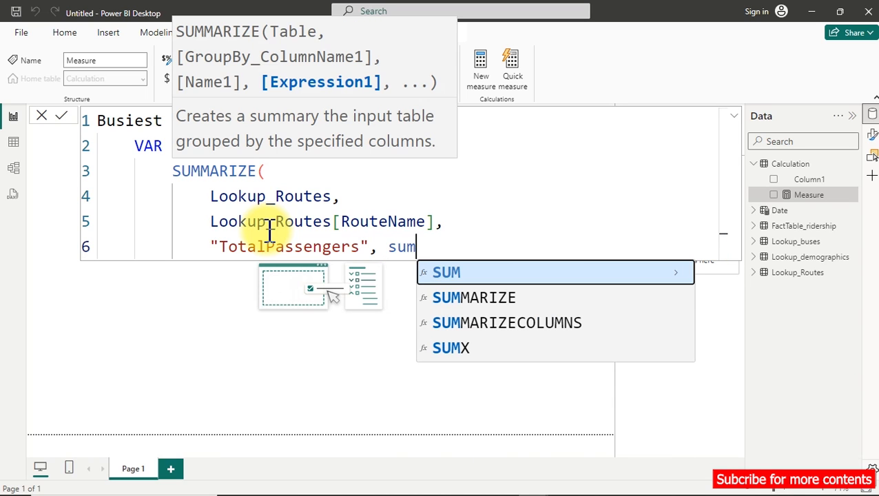
Define the "TotalPassengers" column as SUM(FactTable_ridership[NumberOfRiders]).
key("Tab")
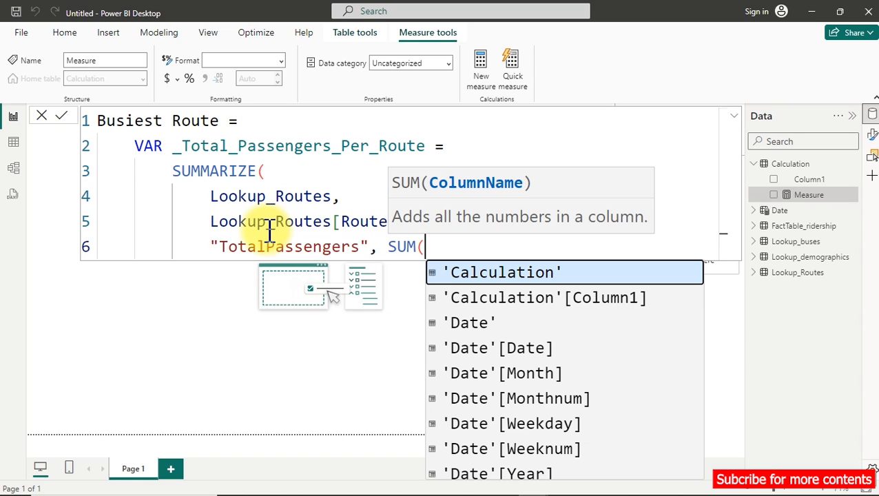
type("num")
key("Tab")
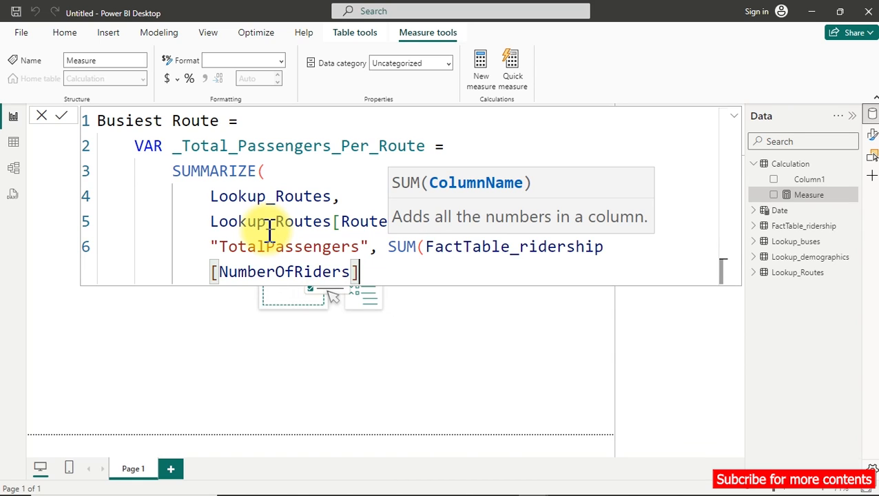
type(")")
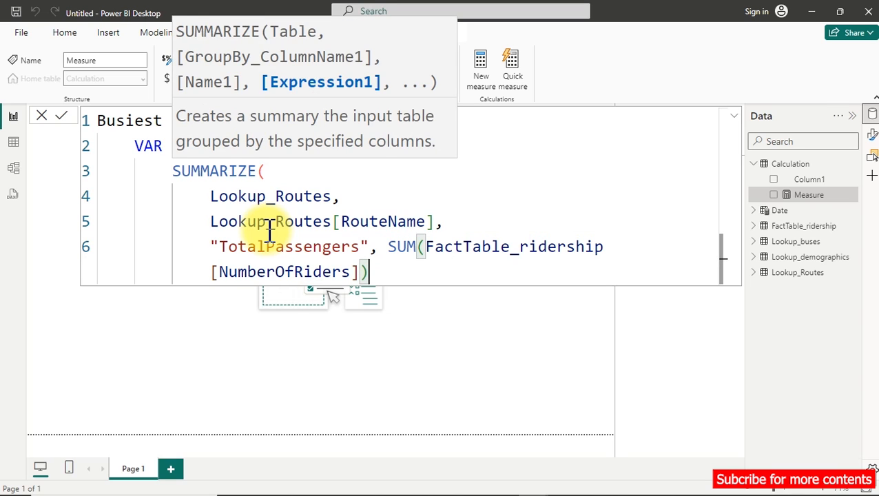
Close the SUMMARIZE function with a parenthesis on its own line below the SUM expression.
scroll(271, 231, "down", 2)
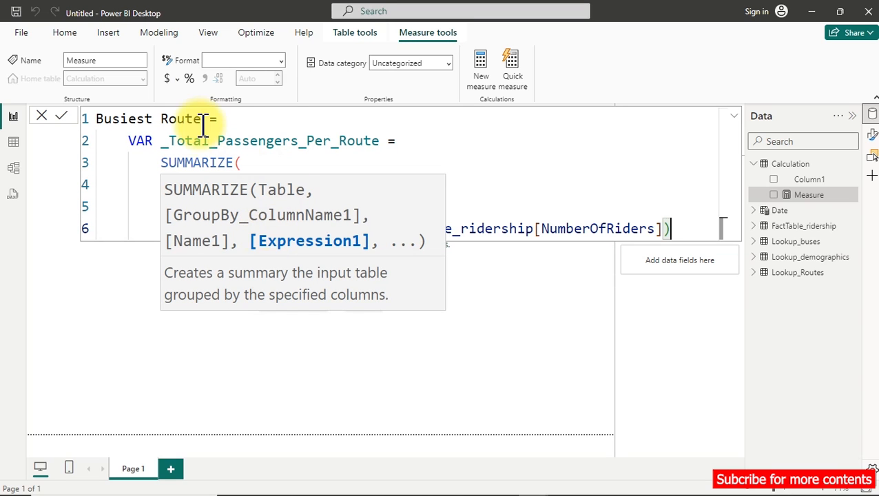
left_click(511, 167)
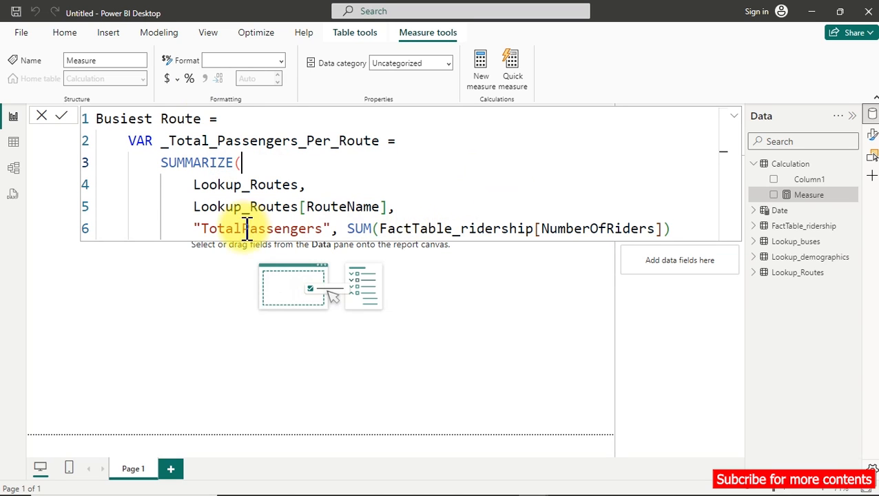
left_click_drag(348, 230, 675, 234)
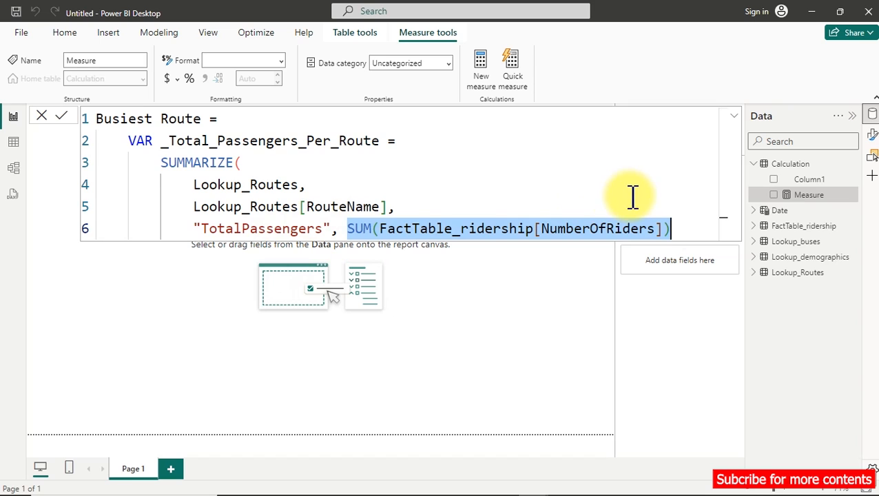
left_click(684, 229)
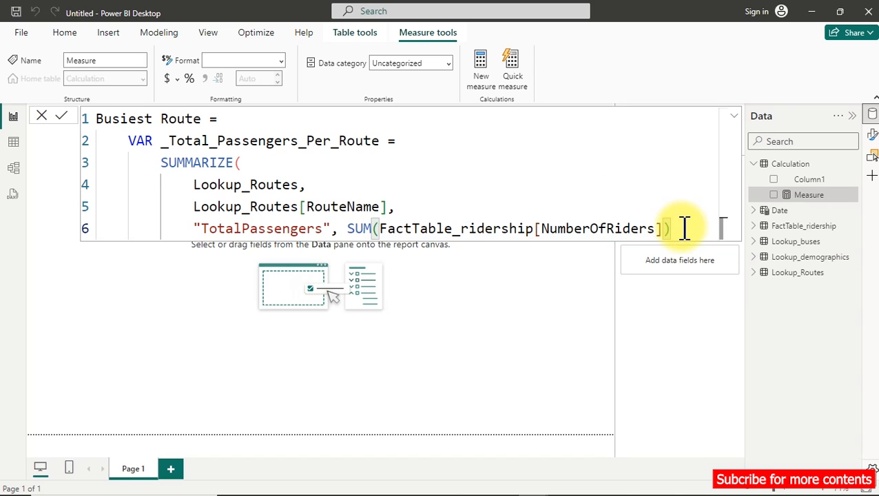
key("shift+Return")
type(")")
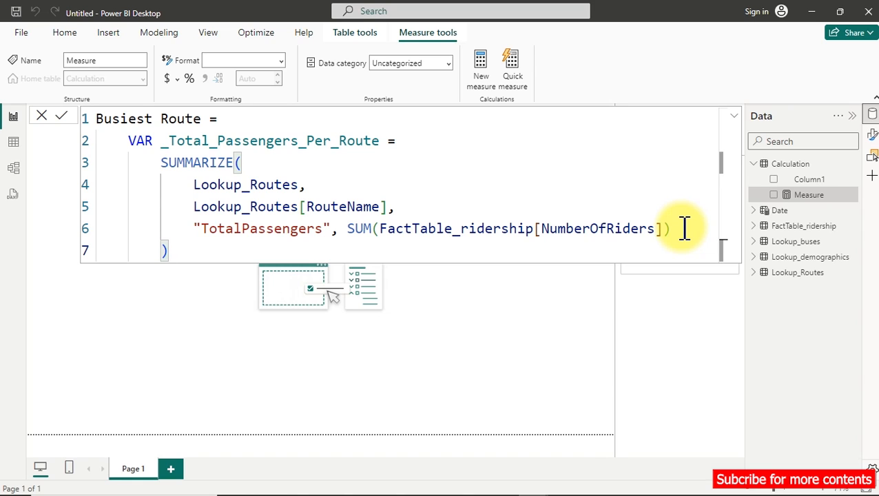
Add a RETURN line followed by _Total_Passengers_Per_Route on the line below, and commit the Busiest Route measure.
key("shift+Return")
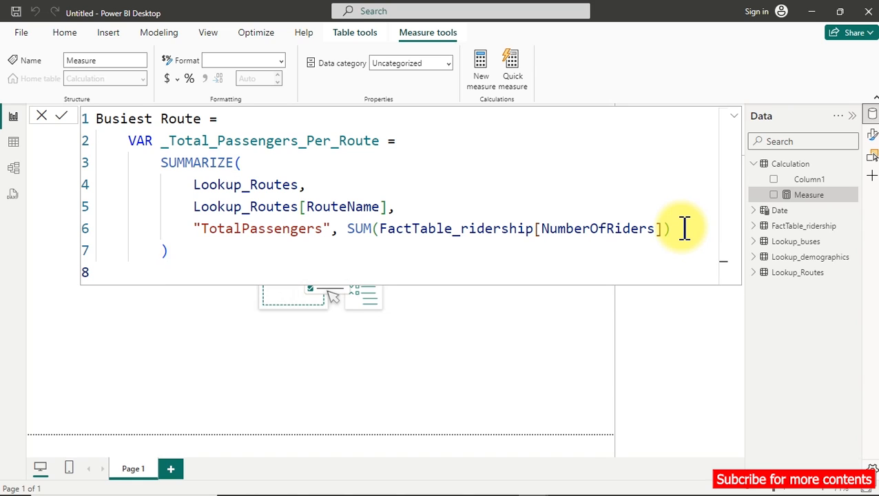
type("ret")
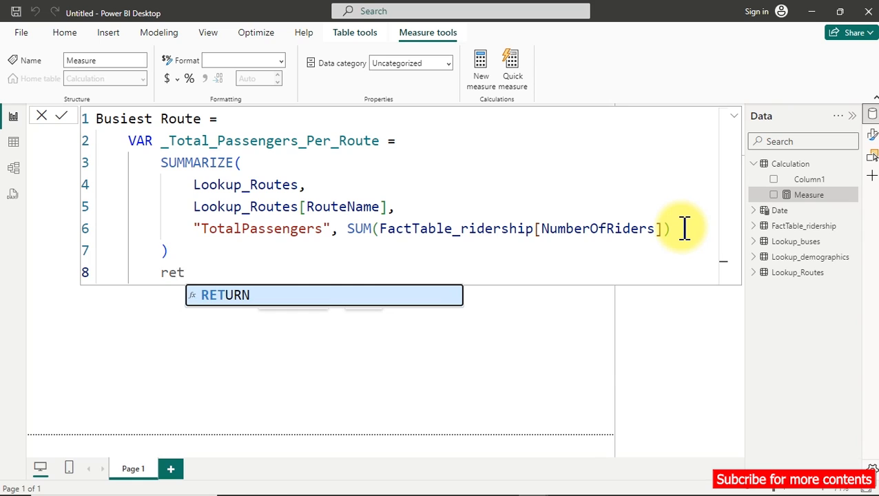
key("Tab")
key("shift+Return")
type(")")
key("BackSpace")
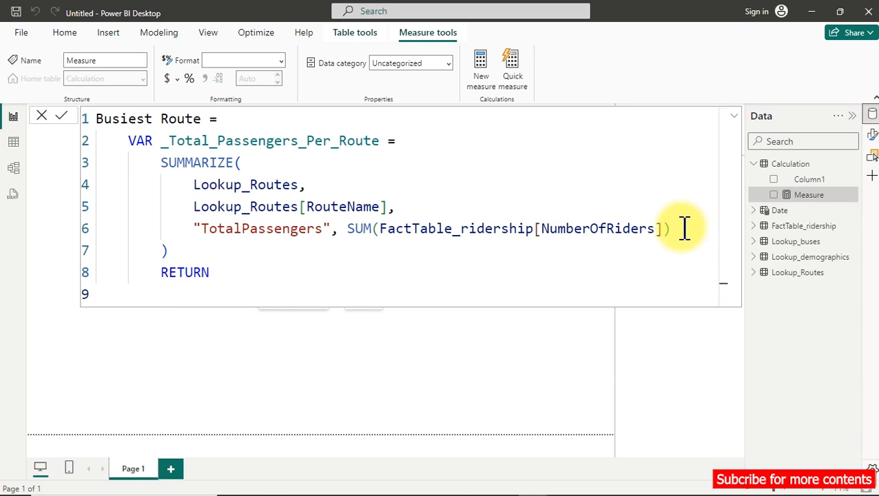
type("_")
key("Tab")
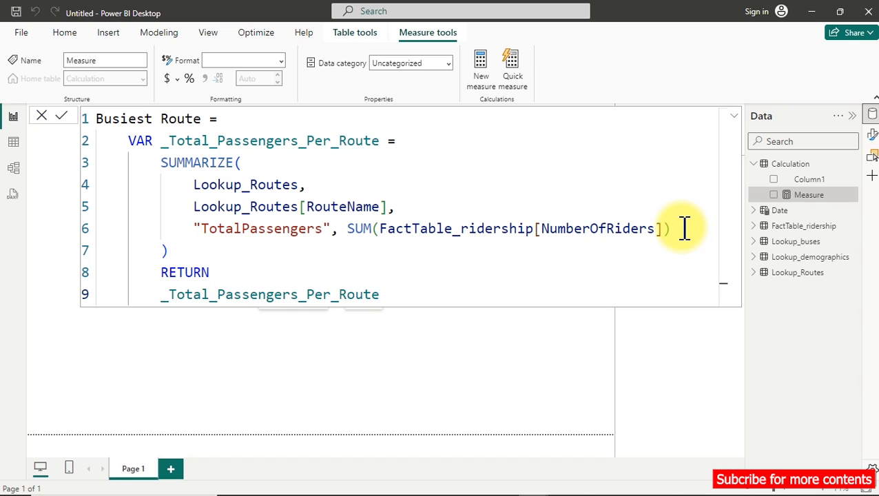
key("Return")
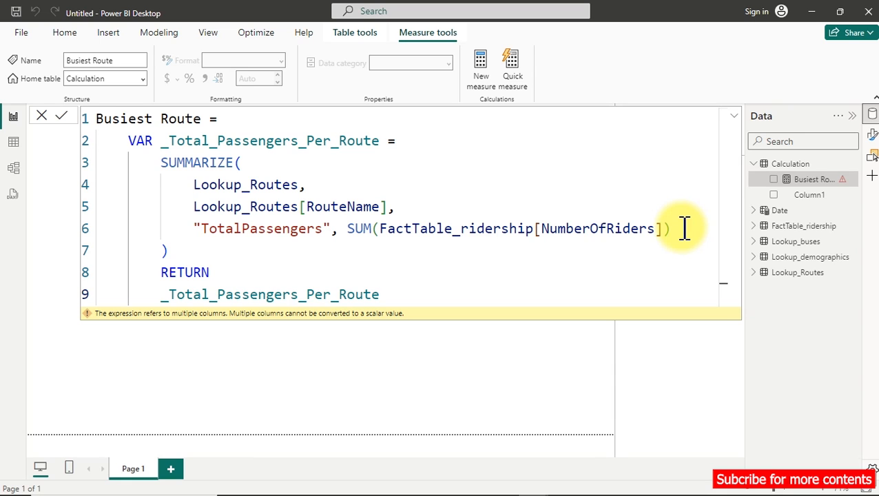
Copy the entire Busiest Route formula and paste it as the definition of a new calculated table in Table view.
left_click(491, 194)
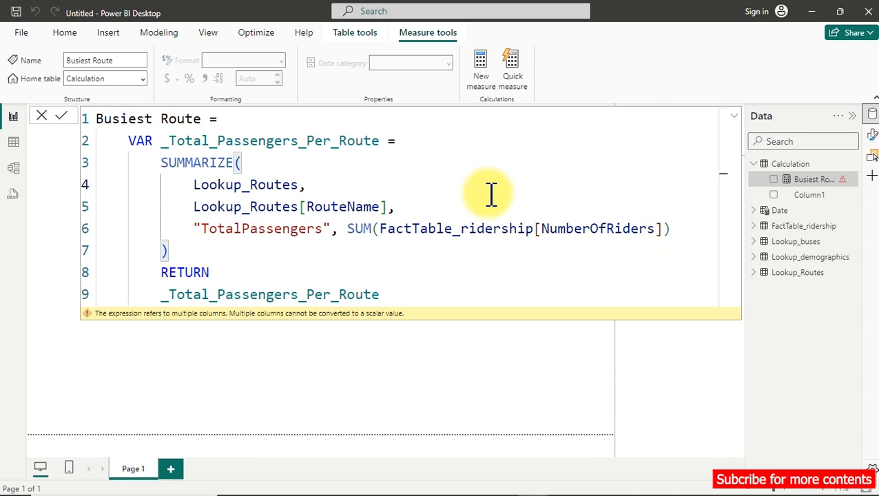
key("ctrl+a")
key("ctrl+c")
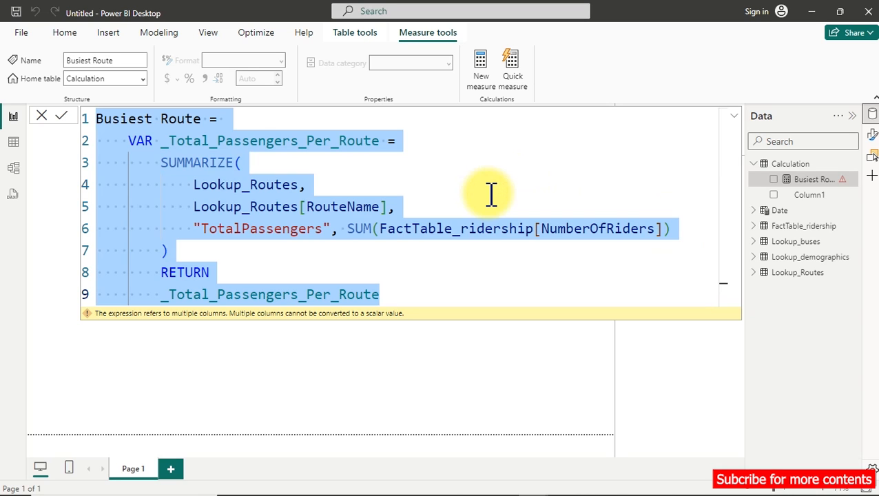
left_click(13, 144)
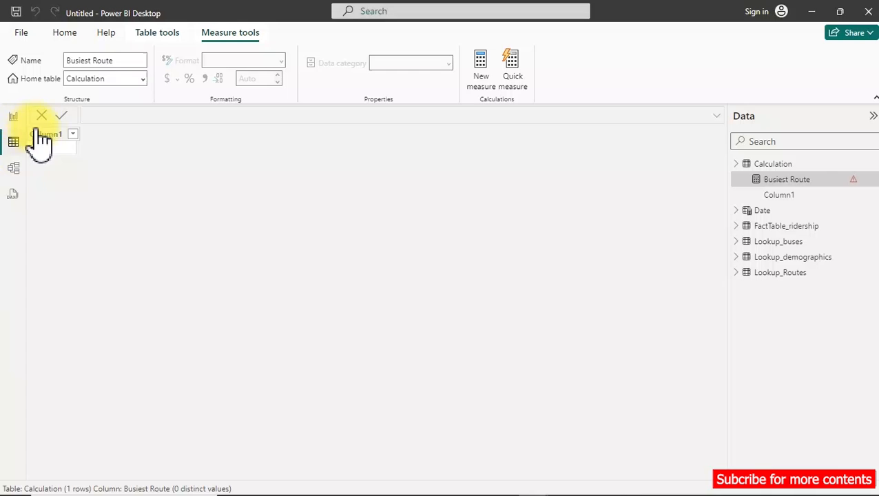
left_click(155, 27)
left_click(361, 62)
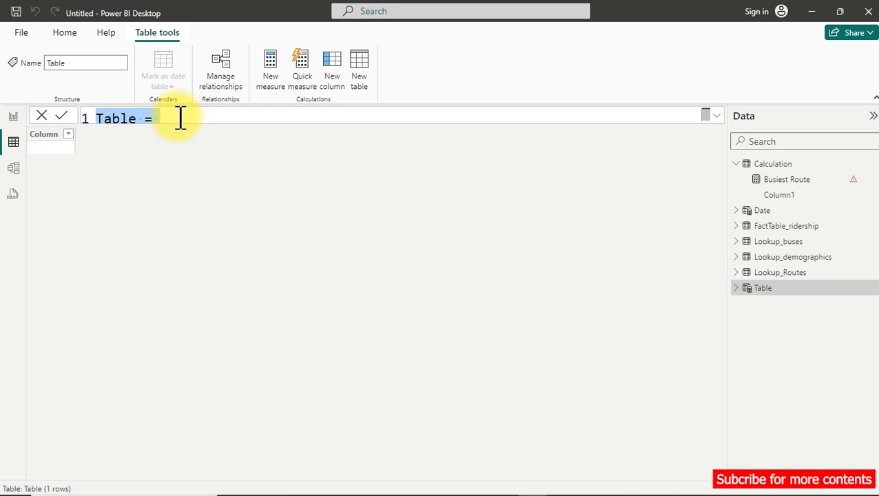
key("ctrl+v")
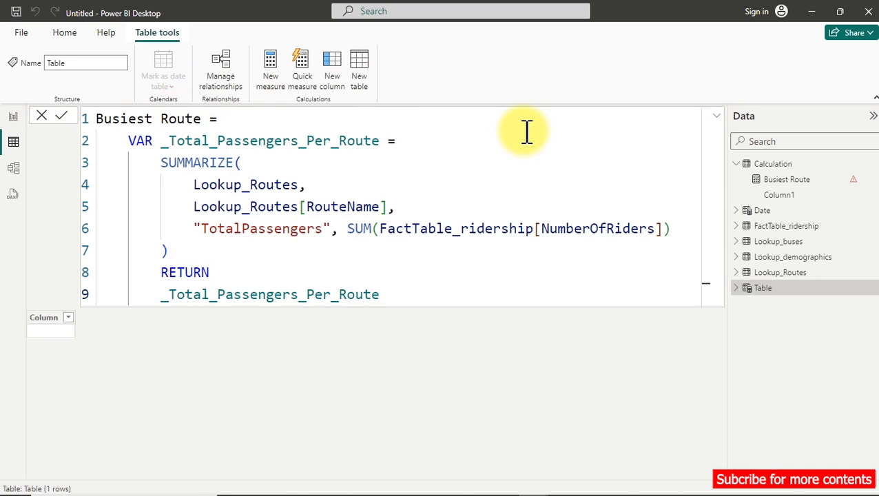
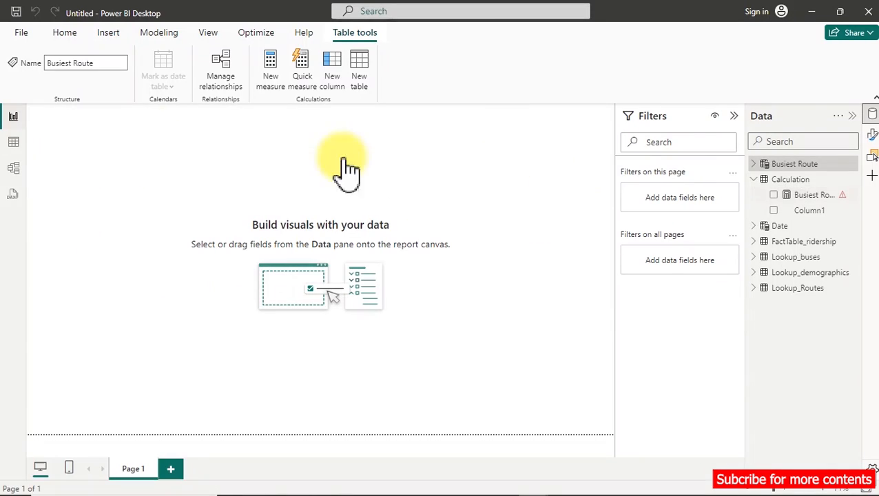
Open the Busiest Route measure's formula from Report view and delete its RETURN and _Total_Passengers_Per_Route lines.
left_click(345, 167)
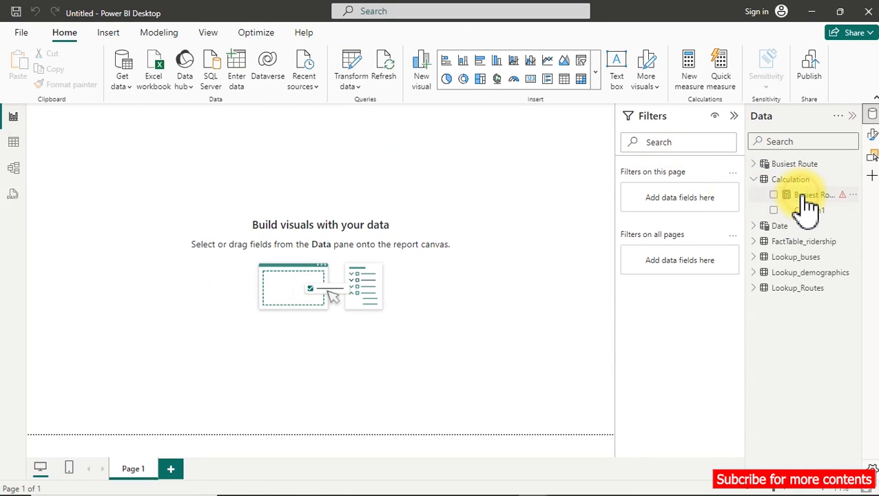
left_click(808, 197)
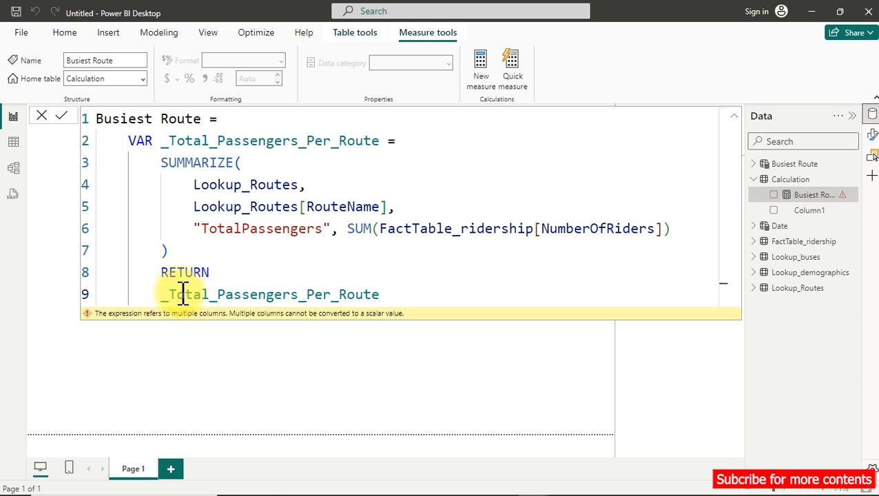
left_click_drag(160, 272, 408, 306)
key("BackSpace")
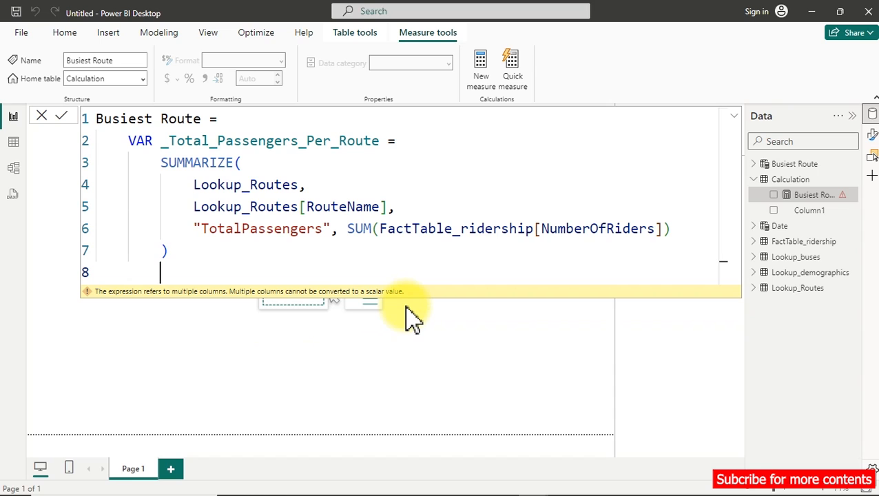
key("BackSpace")
Declare a second variable named _TopRoute with VAR below the SUMMARIZE block, starting its definition on a new line.
type("var")
key("Tab")
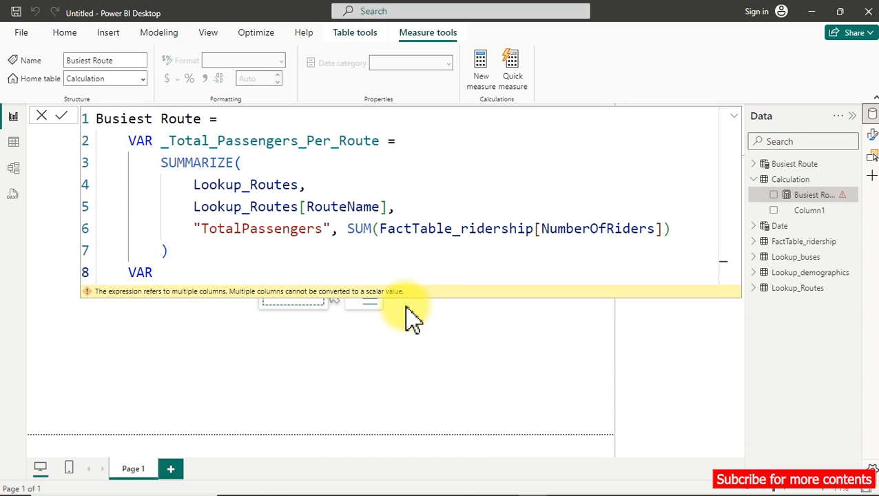
type("_TopRoute =")
key("shift+Return")
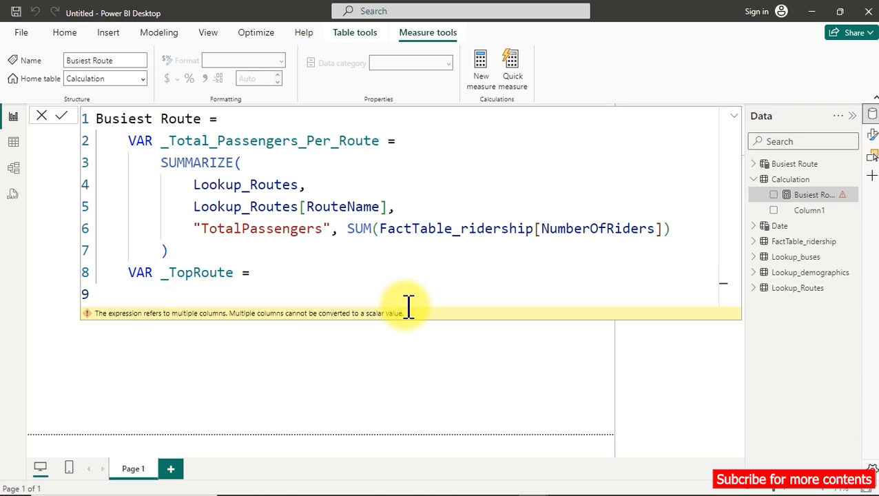
Begin the _TopRoute definition with a TOPN function and give it 1 as the N value on its own line.
type("ti")
key("BackSpace")
type("o")
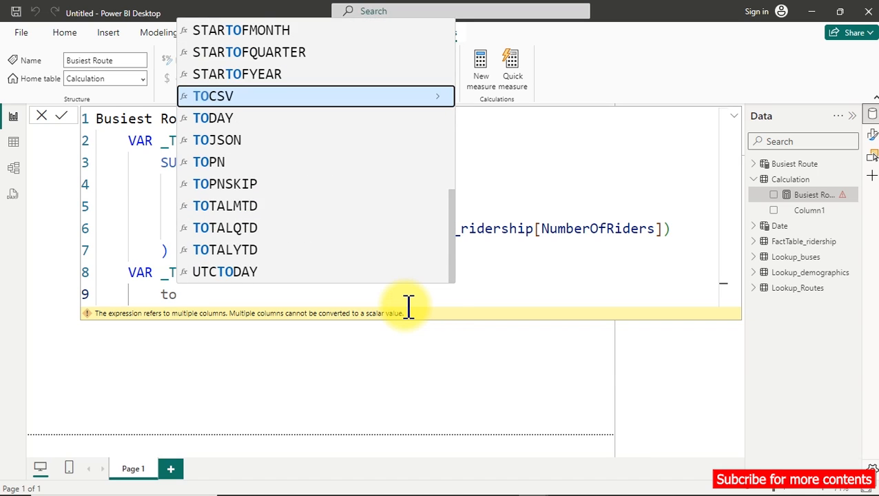
type("p")
key("Tab")
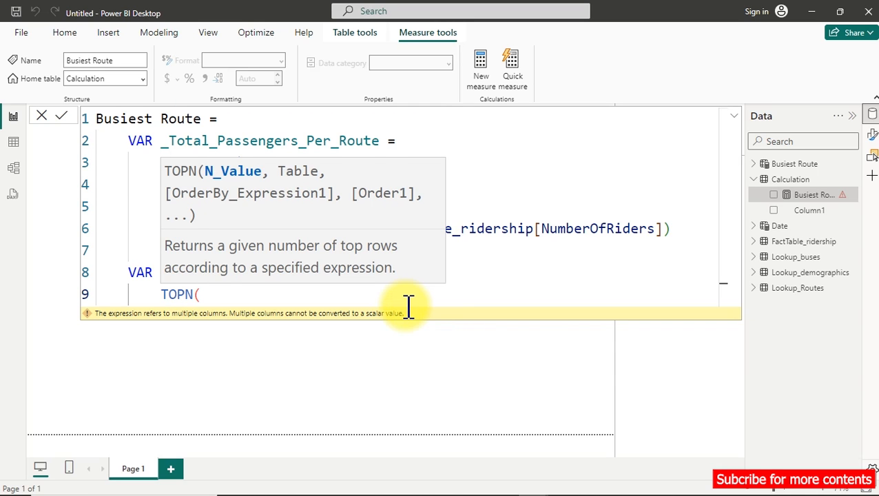
key("shift+Return")
key("Tab")
type("1,")
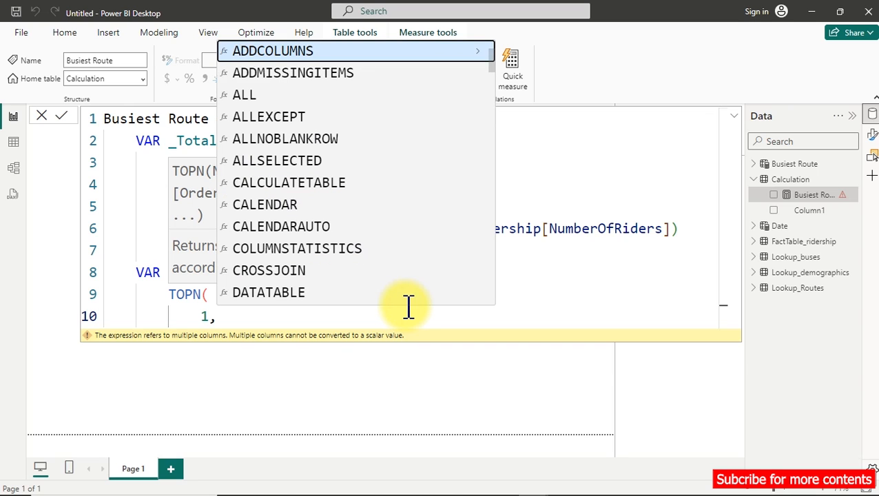
key("shift+Return")
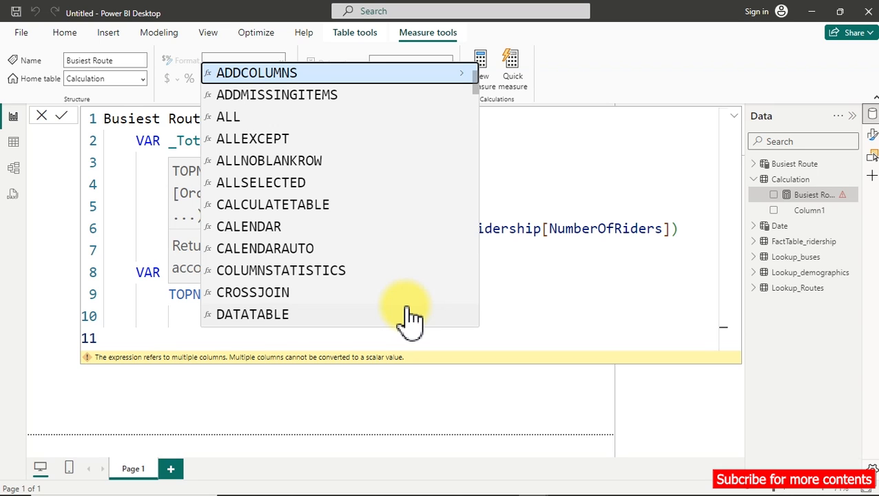
left_click(540, 228)
left_click_drag(211, 238, 331, 238)
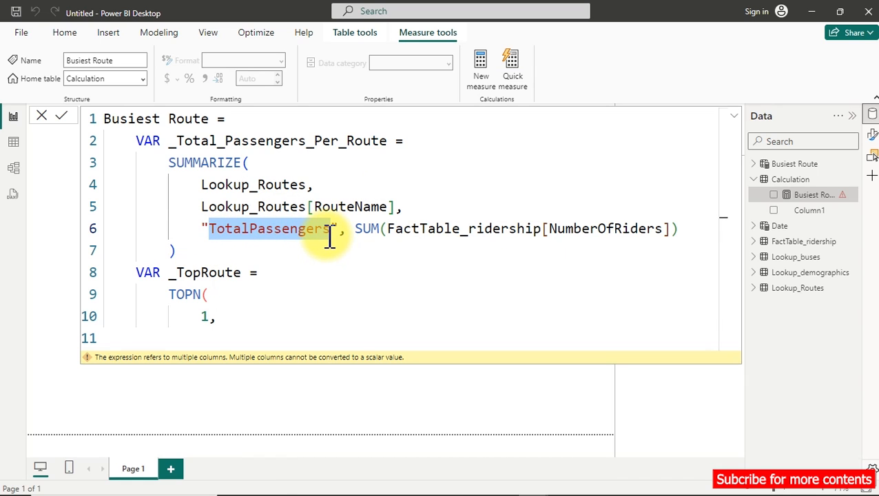
left_click(179, 337)
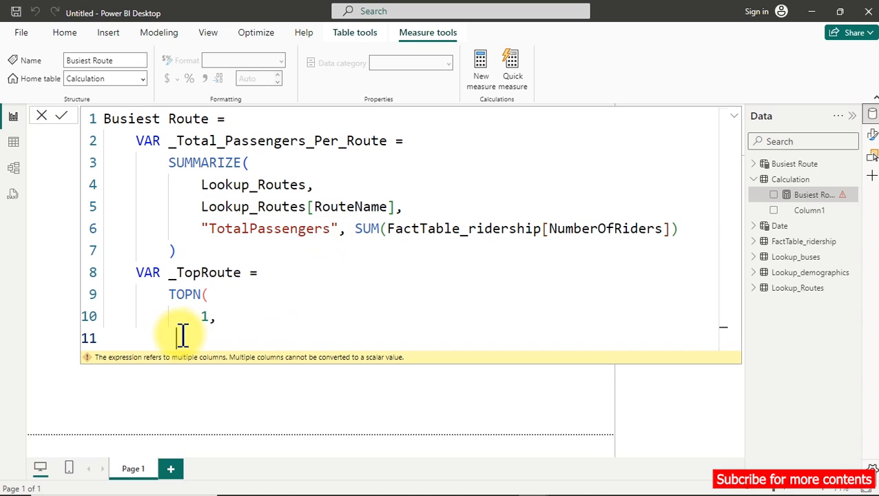
type("tot")
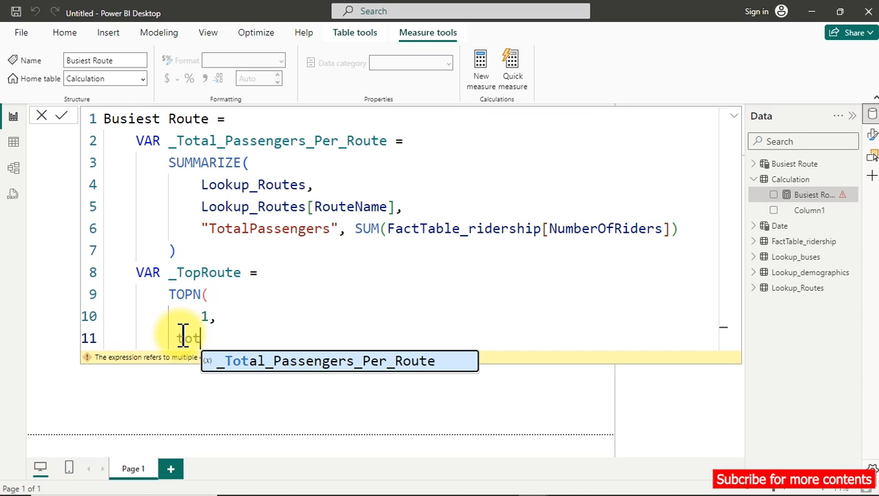
key("Tab")
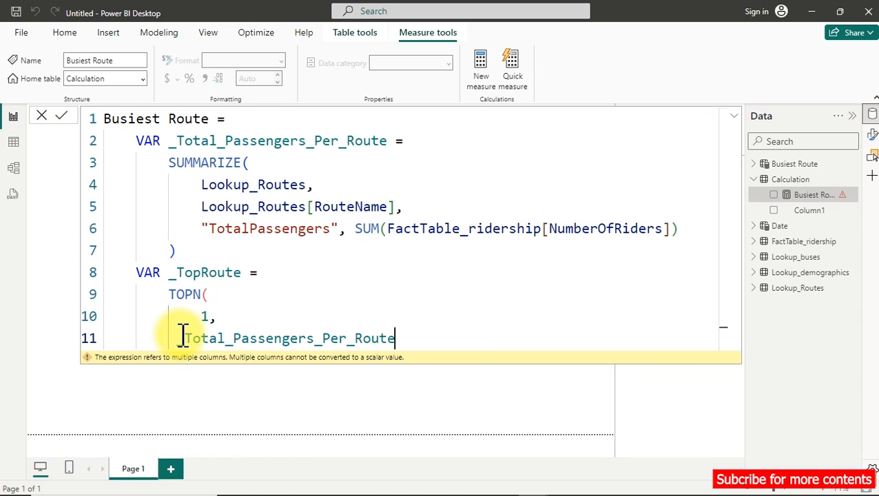
key("BackSpace")
key("BackSpace")
key("BackSpace")
key("BackSpace")
key("BackSpace")
key("BackSpace")
key("BackSpace")
key("BackSpace")
key("BackSpace")
key("BackSpace")
key("BackSpace")
key("BackSpace")
key("BackSpace")
key("BackSpace")
key("BackSpace")
key("BackSpace")
key("BackSpace")
key("BackSpace")
key("BackSpace")
key("BackSpace")
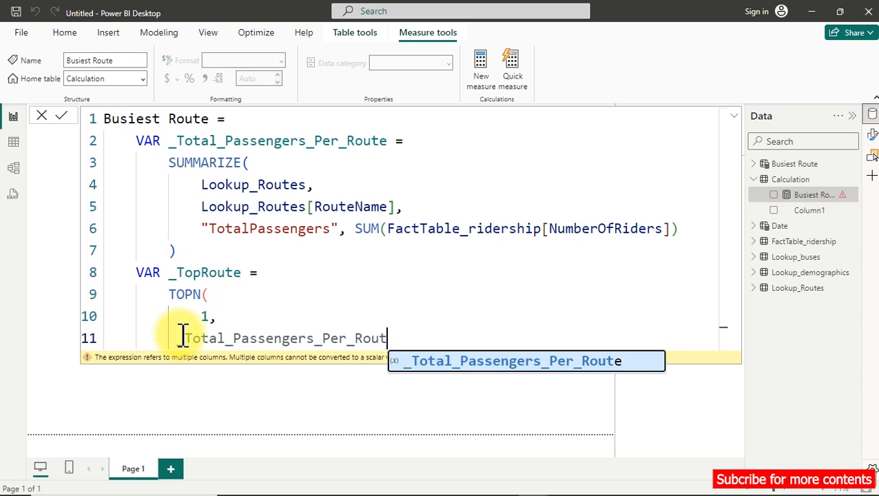
key("BackSpace")
key("BackSpace")
key("BackSpace")
key("BackSpace")
key("BackSpace")
key("BackSpace")
key("BackSpace")
key("BackSpace")
key("BackSpace")
key("BackSpace")
key("BackSpace")
key("BackSpace")
key("BackSpace")
key("BackSpace")
key("BackSpace")
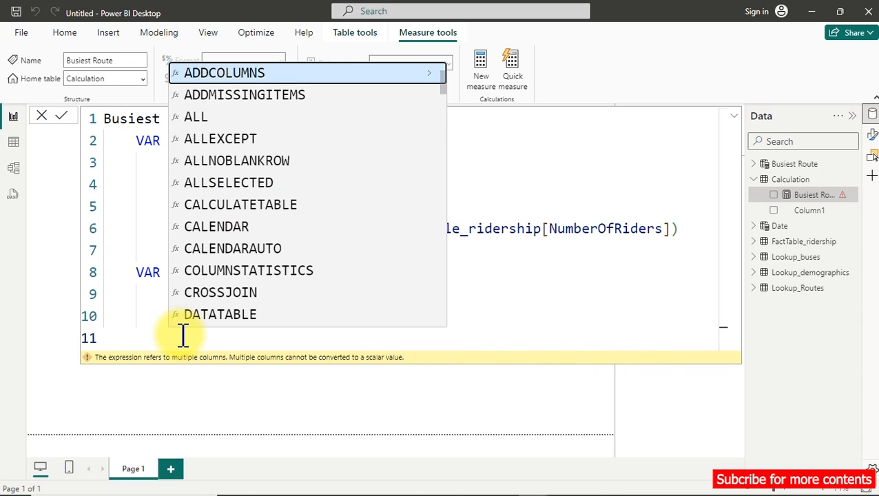
key("BackSpace")
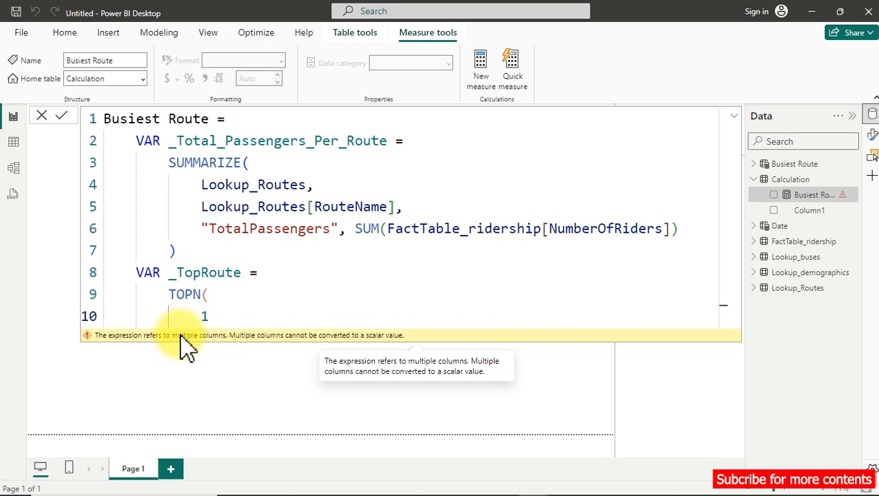
type(",")
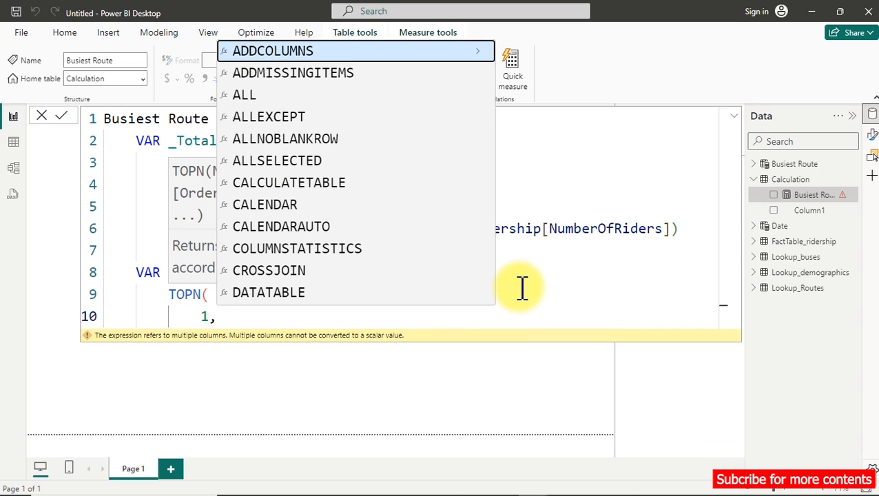
Add _Total_Passengers_Per_Route as TOPN's table argument on the line below the 1, followed by a comma.
scroll(522, 289, "down", 1)
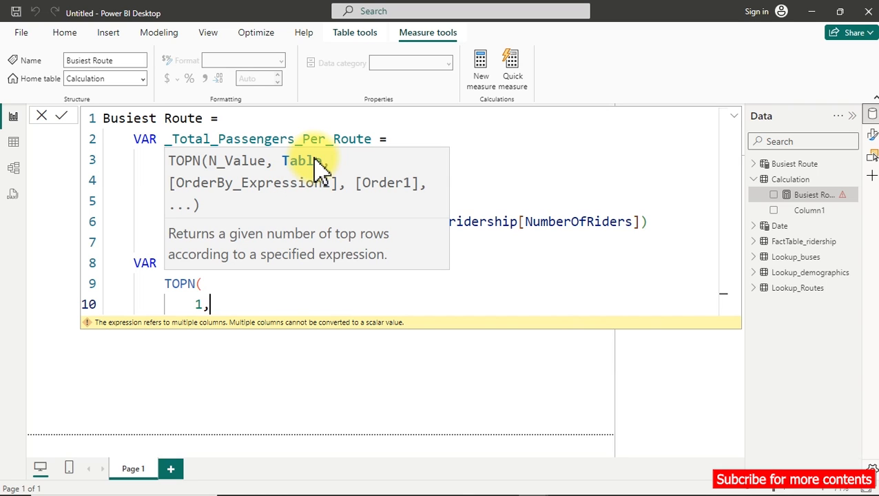
key("Return")
type("_")
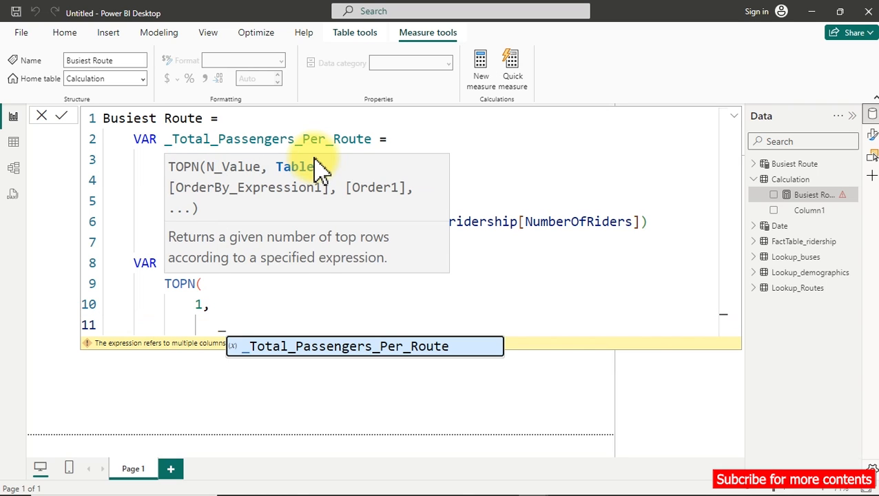
key("Tab")
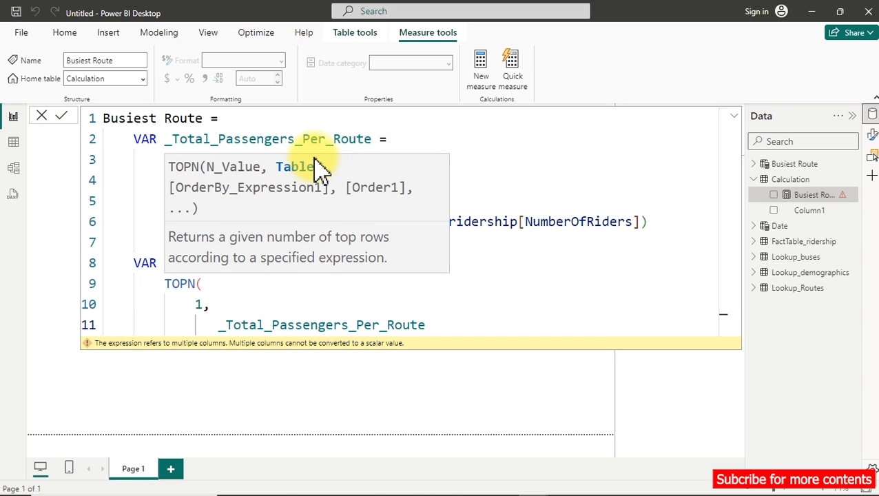
type(",")
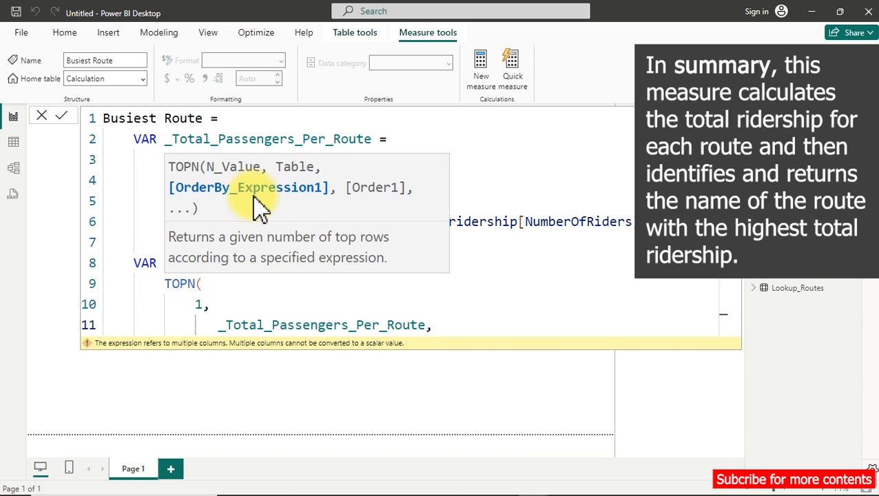
Add [TotalPassengers] on a new line as TOPN's order-by expression and review the SUM expression that defines it.
key("shift+Return")
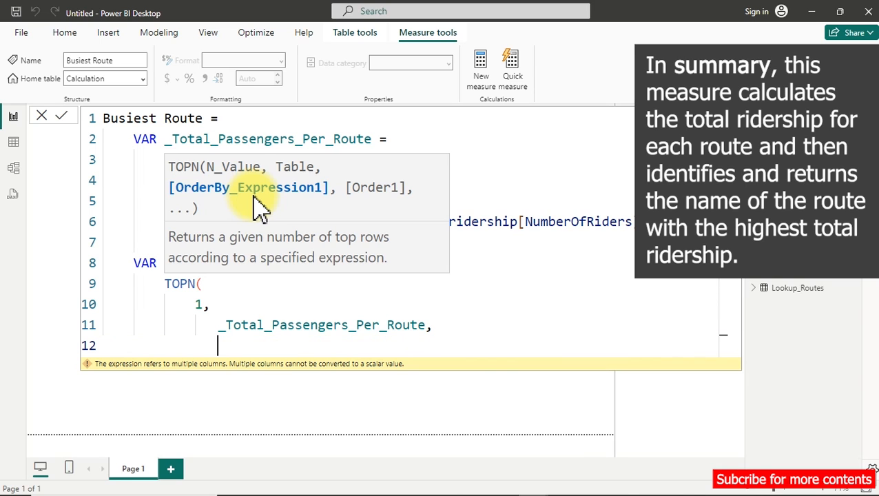
type("tot")
key("Up")
key("Up")
key("Up")
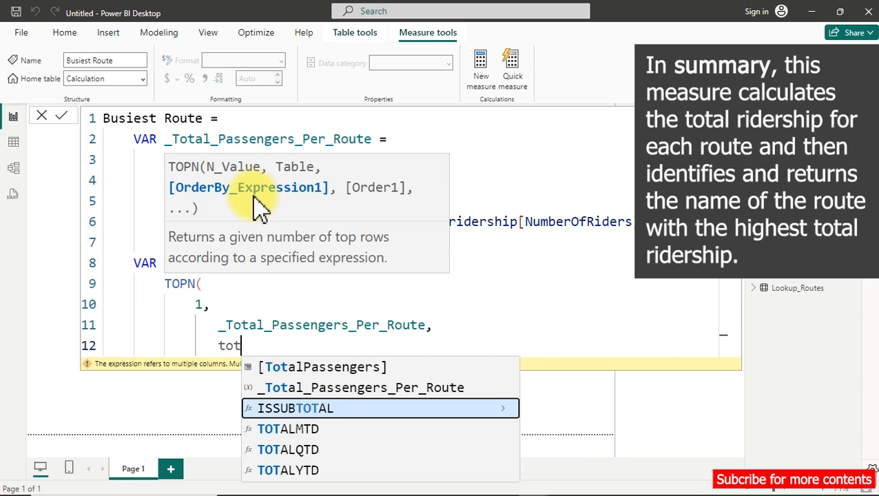
key("Tab")
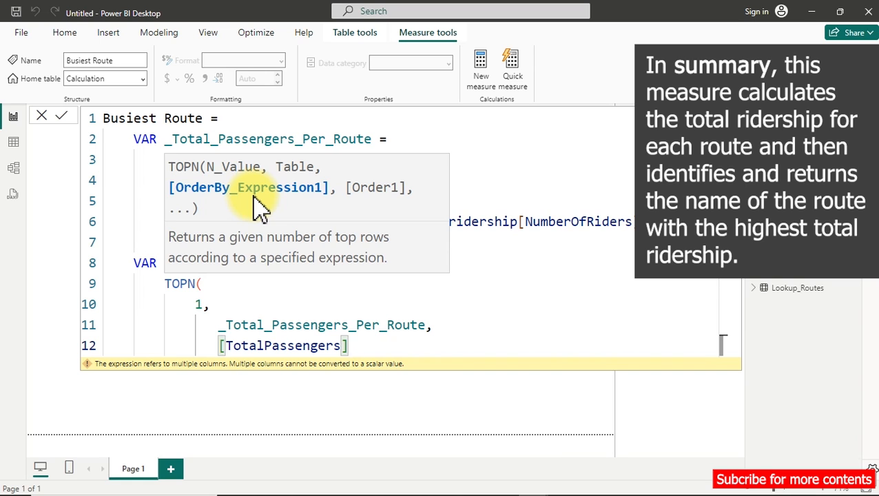
double_click(550, 221)
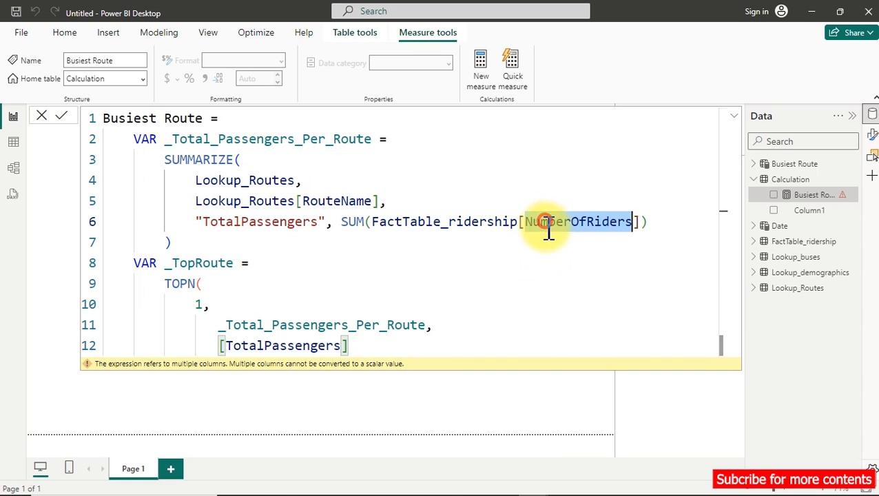
left_click(181, 206)
left_click_drag(182, 221, 654, 237)
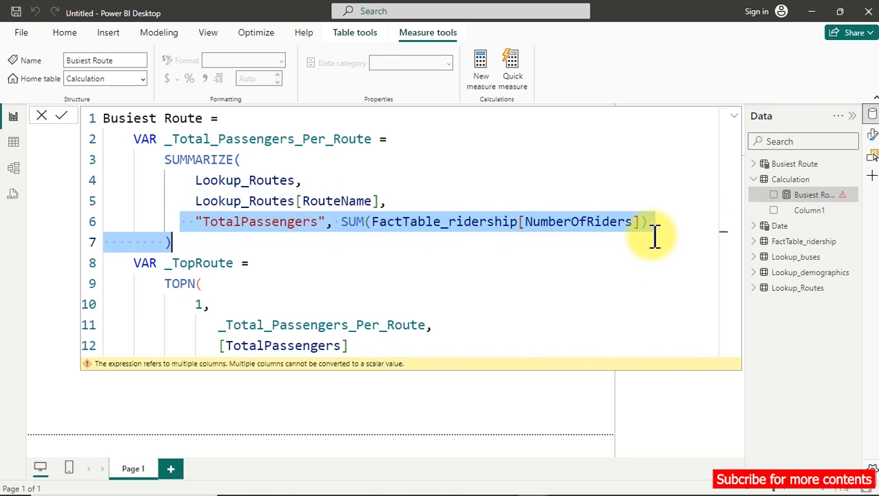
Set TOPN's sort order to DESC on the line after [TotalPassengers] and close the function with a parenthesis.
left_click(360, 346)
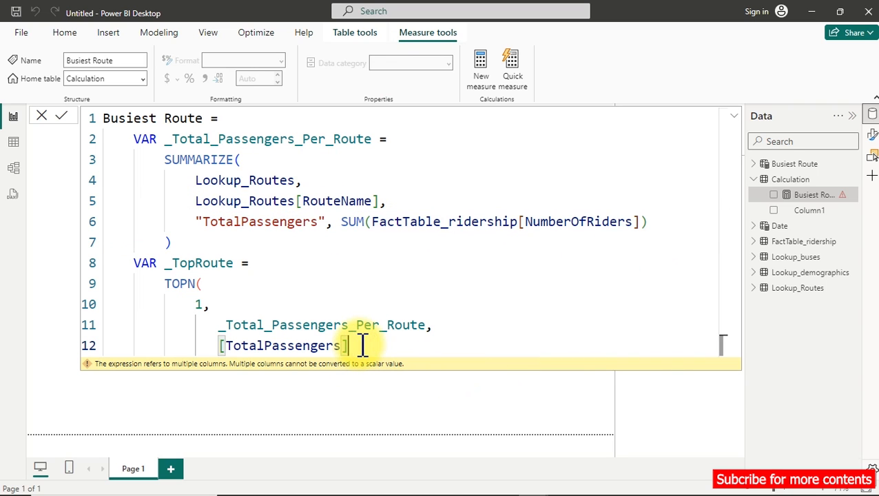
type(",")
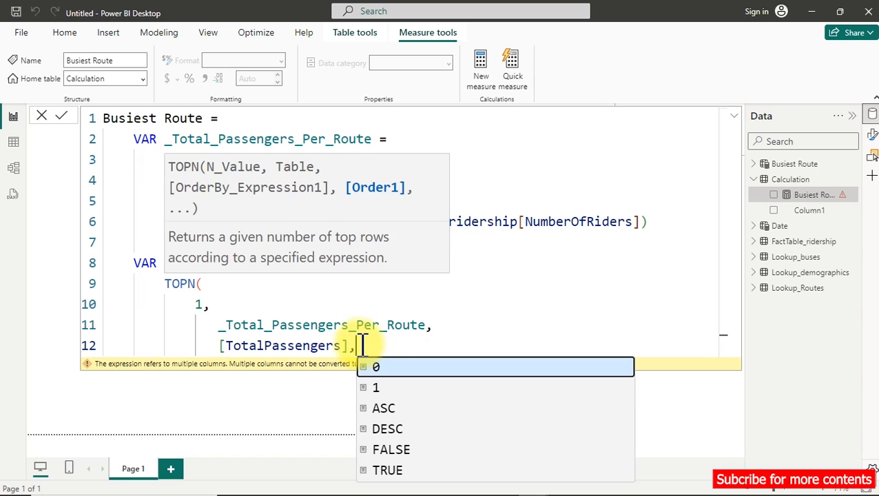
key("shift+Return")
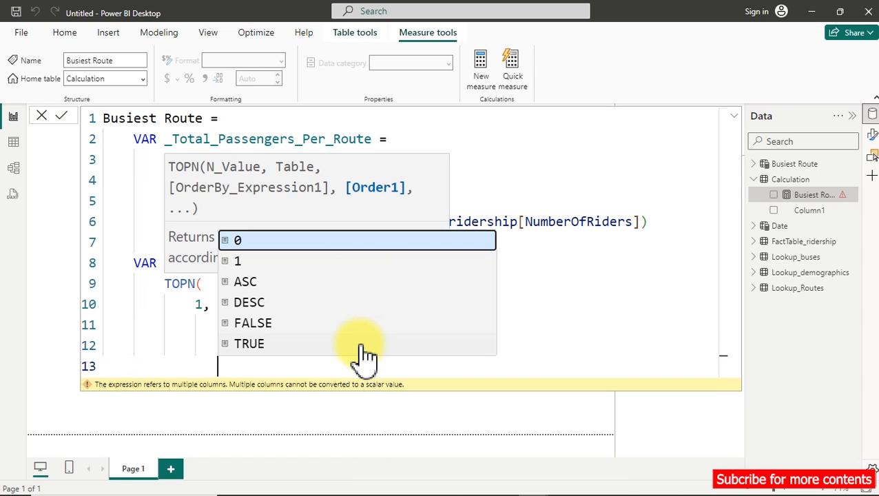
key("Down")
key("Down")
key("Down")
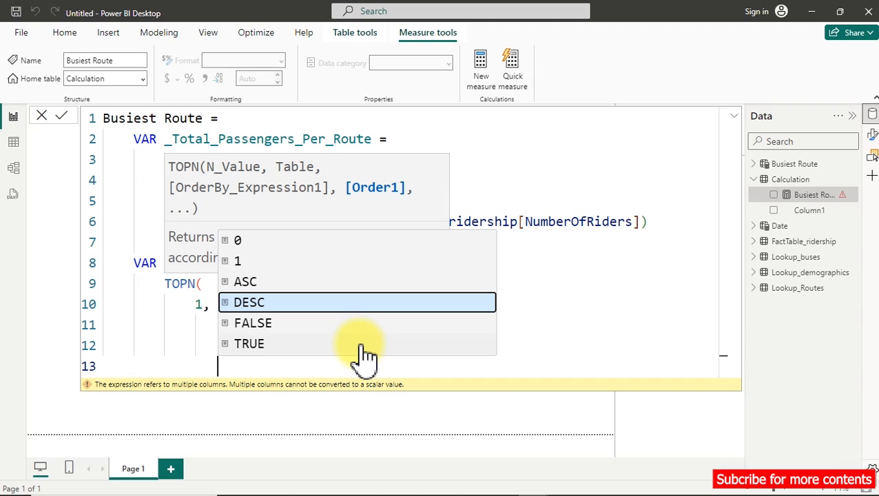
key("Tab")
key("shift+Return")
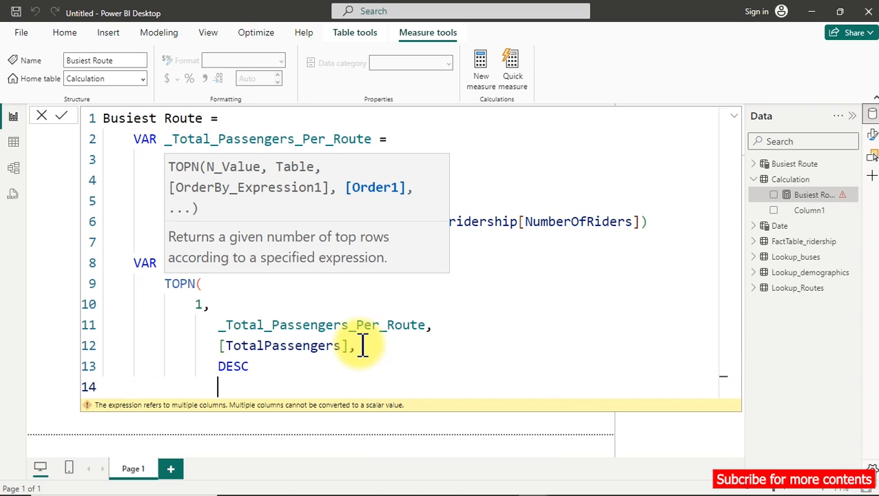
type(")")
Add RETURN on a new line below TOPN's closing parenthesis and begin a MAXX function on the line after it.
key("shift+Return")
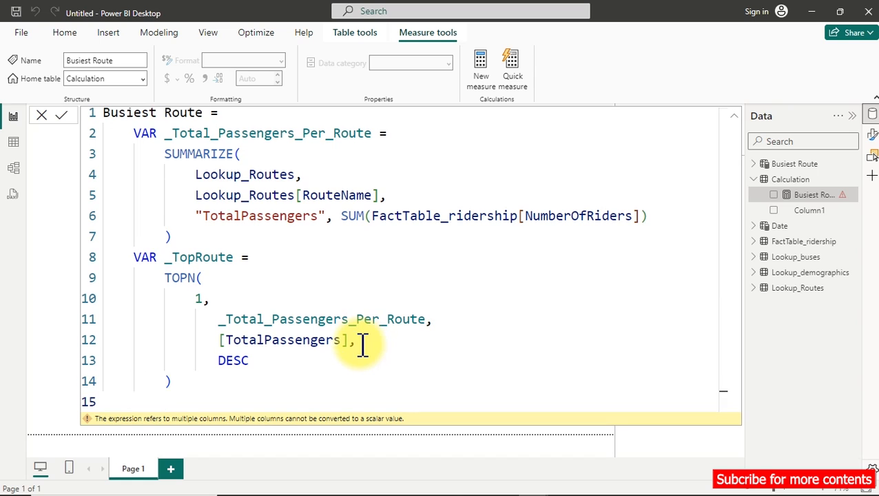
type("re")
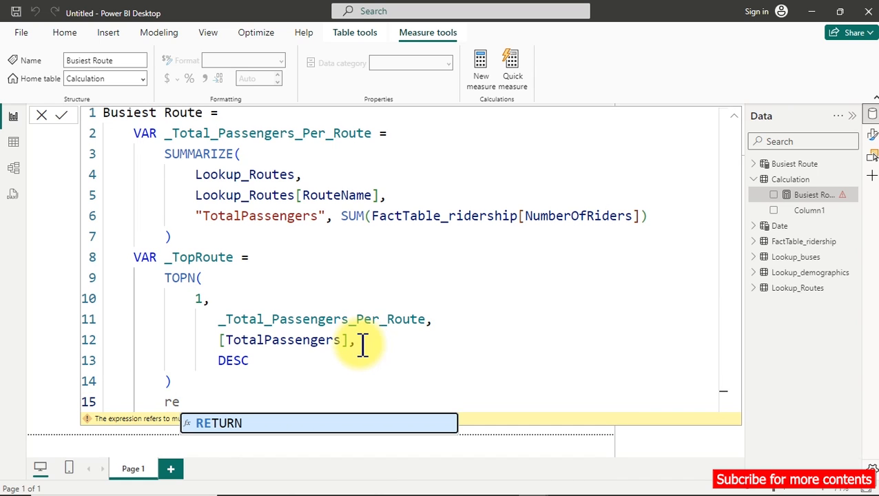
key("Tab")
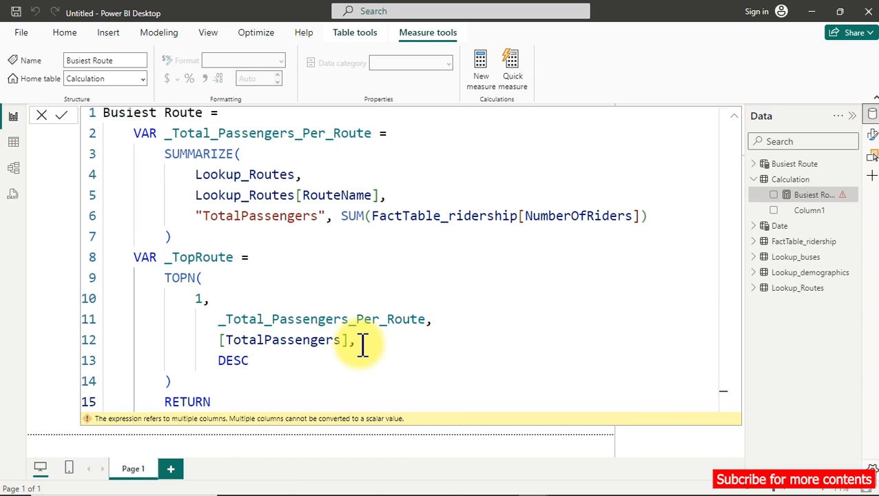
key("shift+Return")
type("ma")
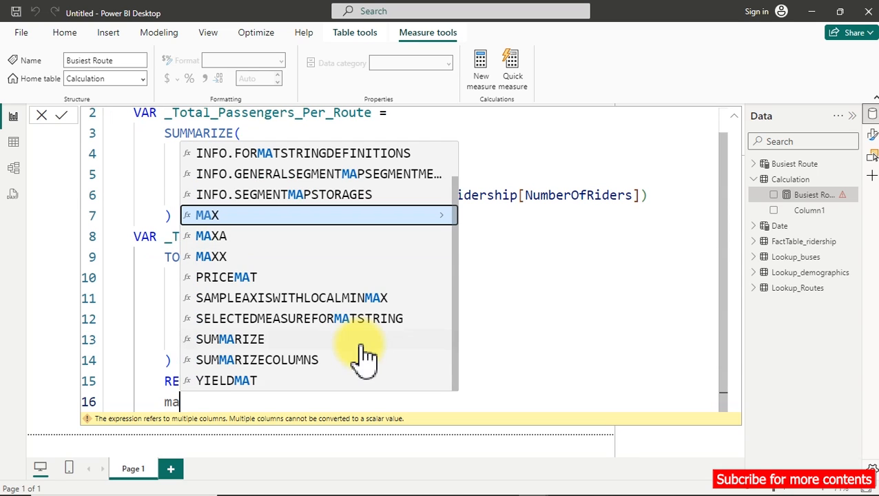
type("x")
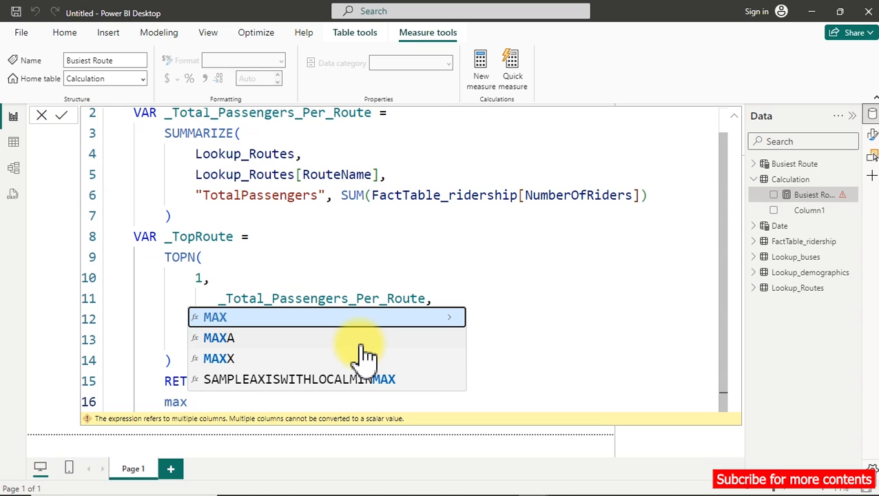
key("Down")
key("Down")
key("Tab")
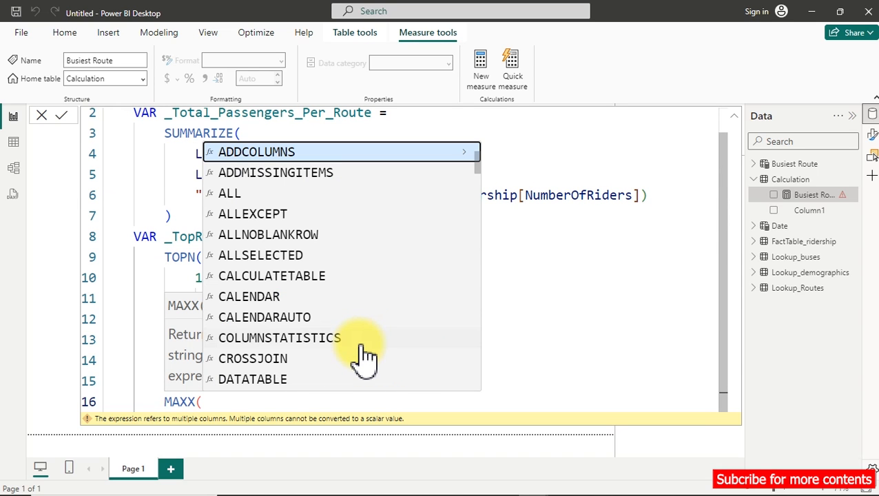
Add _TopRoute as MAXX's table argument on a new line, followed by a comma.
key("shift+Return")
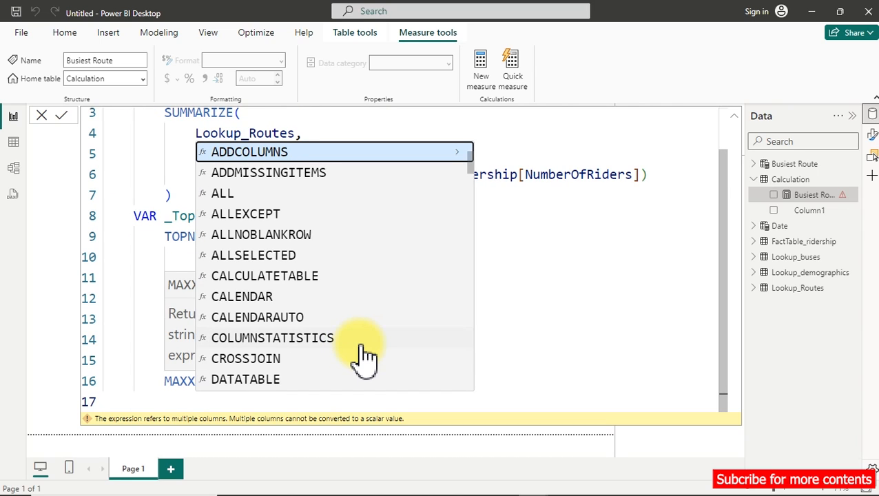
scroll(498, 273, "down", 2)
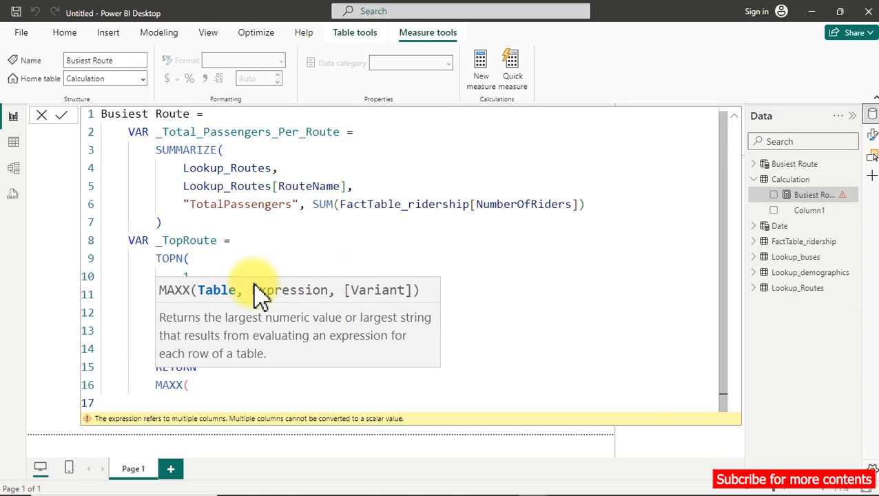
type("_")
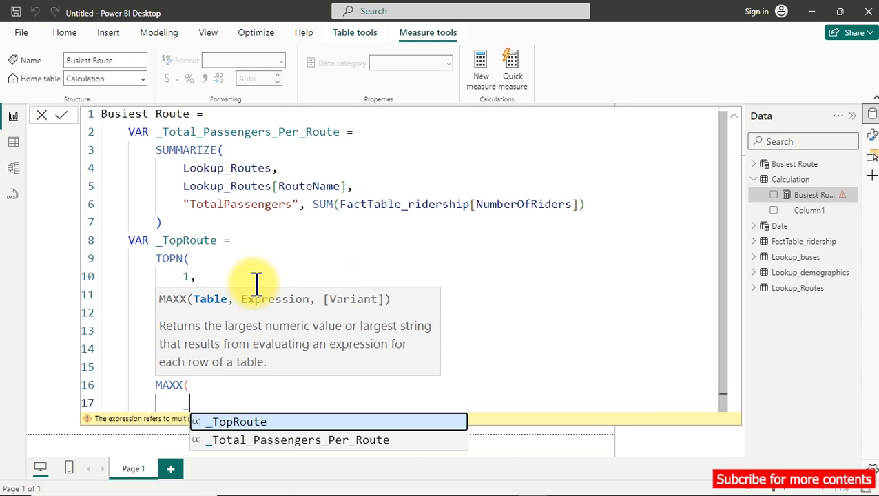
key("Tab")
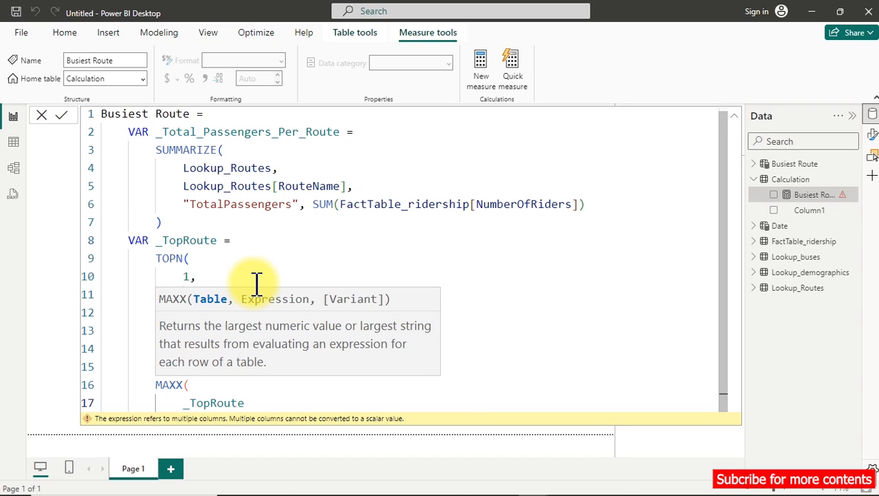
type(",")
Set MAXX's expression to Lookup_Routes[RouteName], close the function on its own line and commit the Busiest Route measure.
type("name")
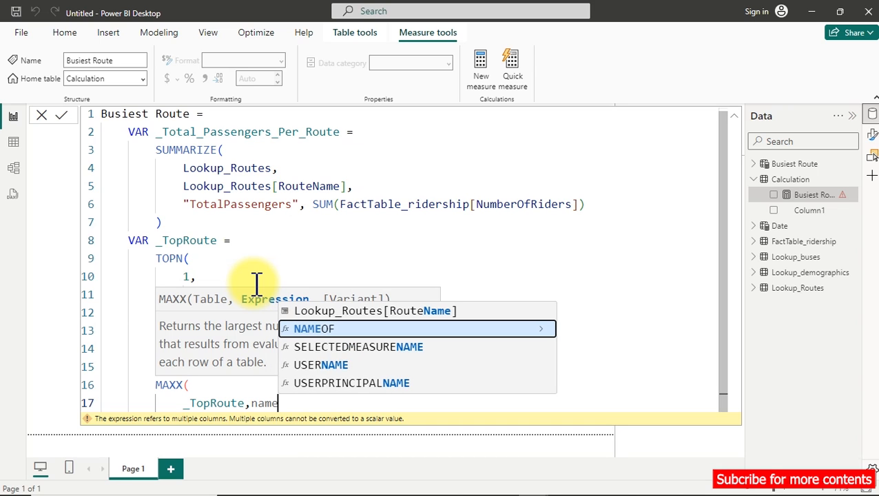
key("Up")
key("Tab")
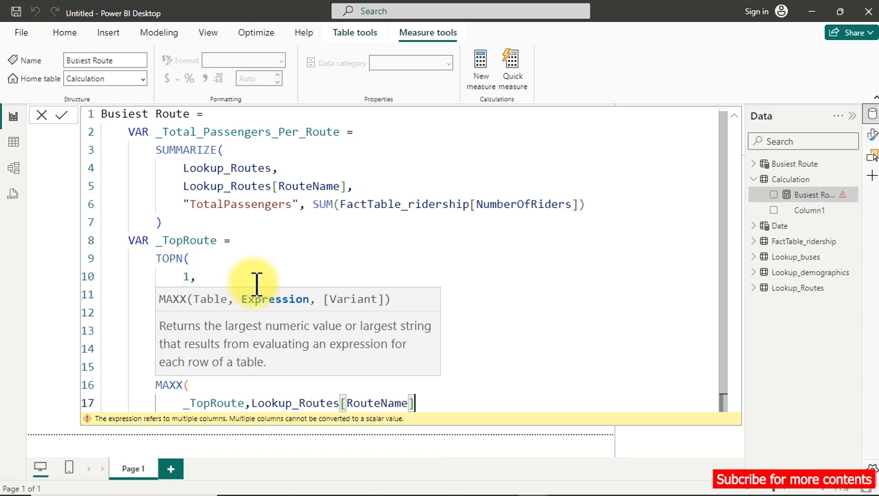
type(")")
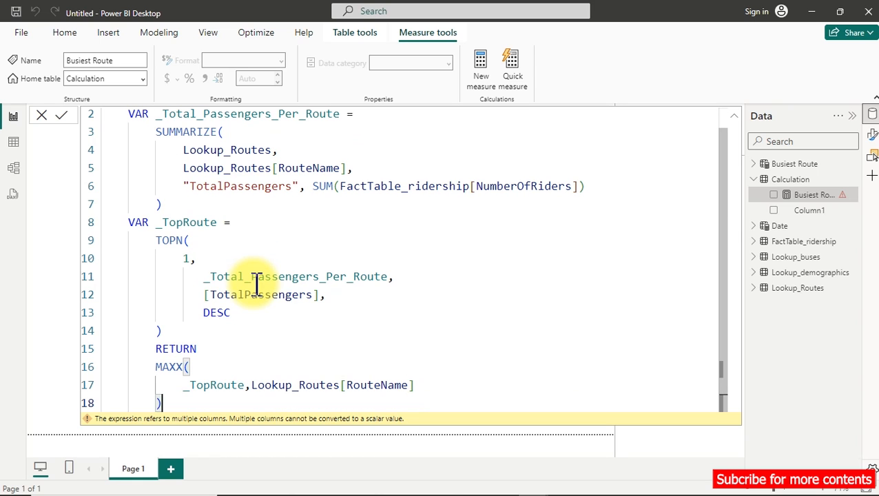
scroll(341, 222, "down", 3)
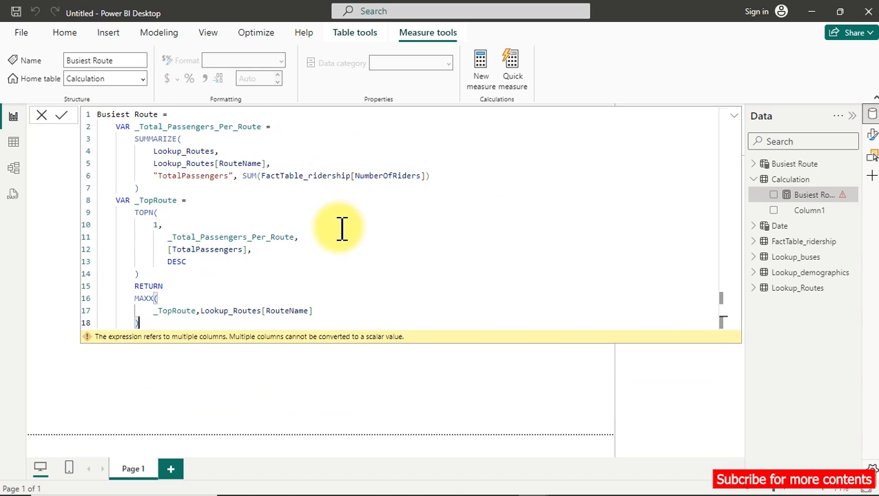
scroll(342, 227, "up", 1)
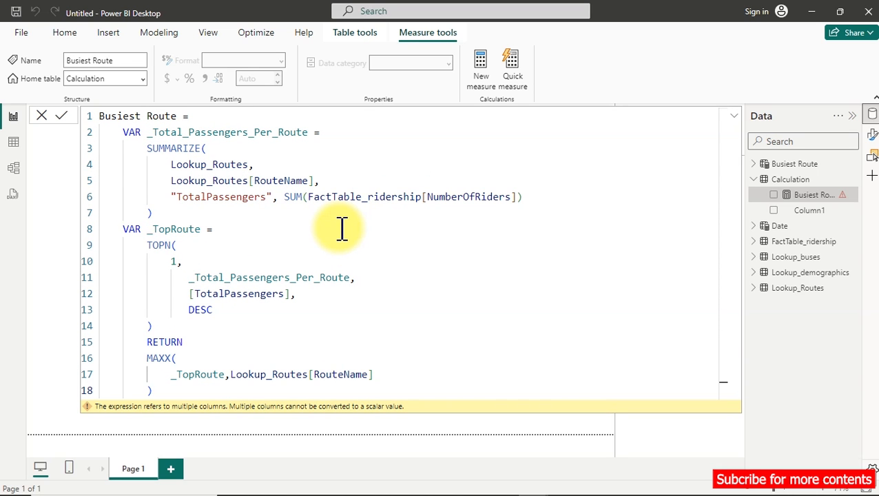
key("Return")
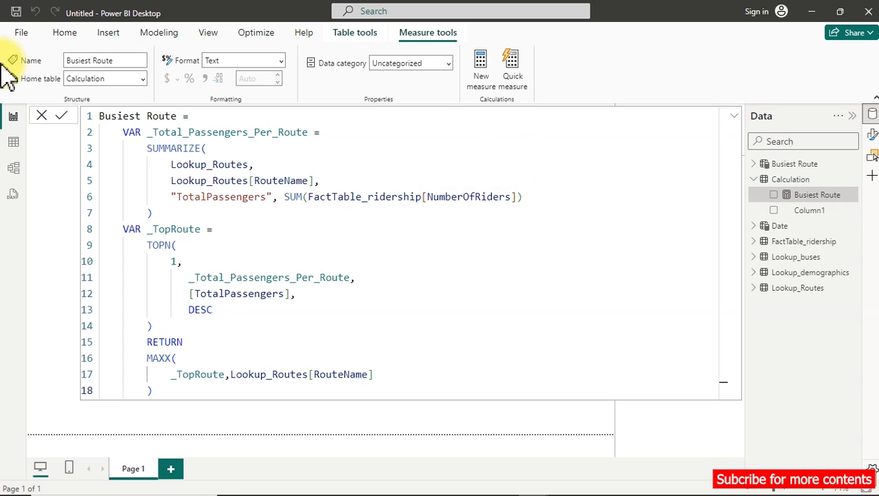
Examine the Lookup_Routes, Lookup_buses and FactTable_ridership tables, then the Busiest Route table and the "TotalPassengers" column in its formula.
left_click(12, 143)
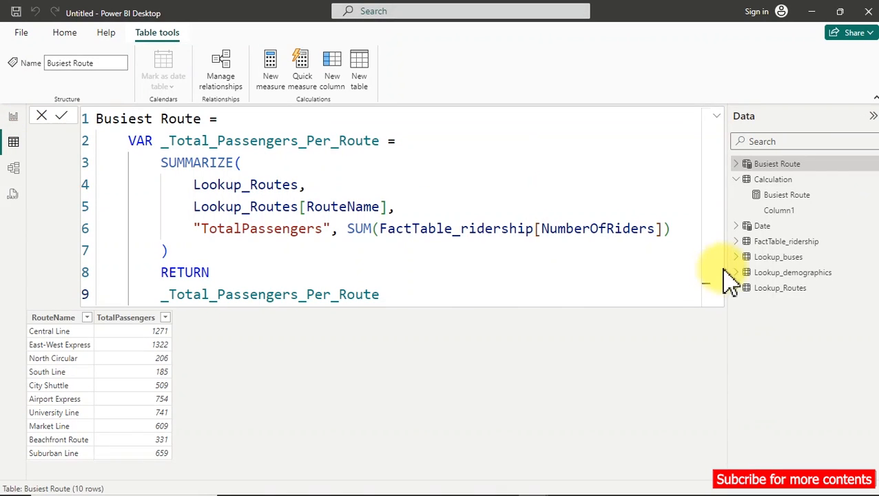
left_click(780, 288)
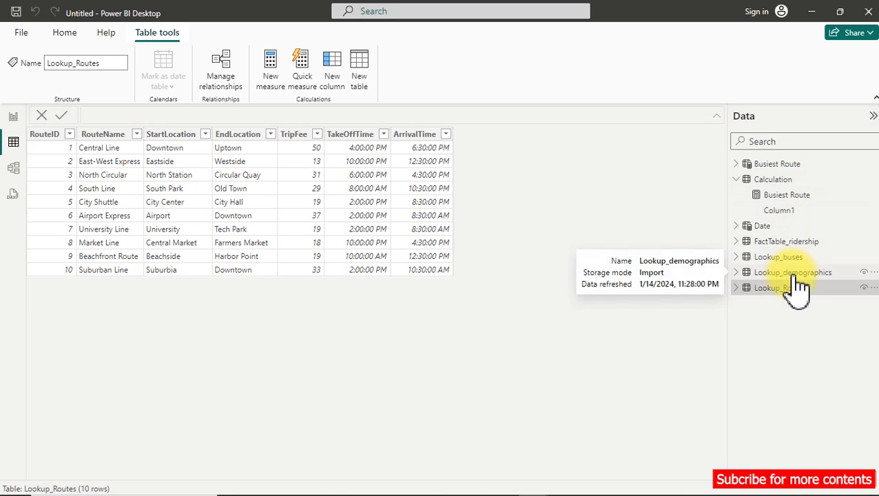
left_click(793, 259)
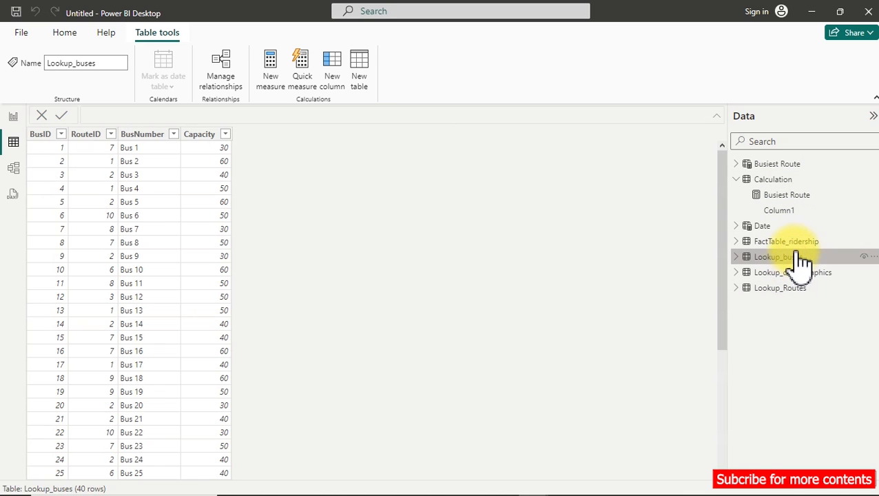
left_click(793, 243)
left_click(751, 165)
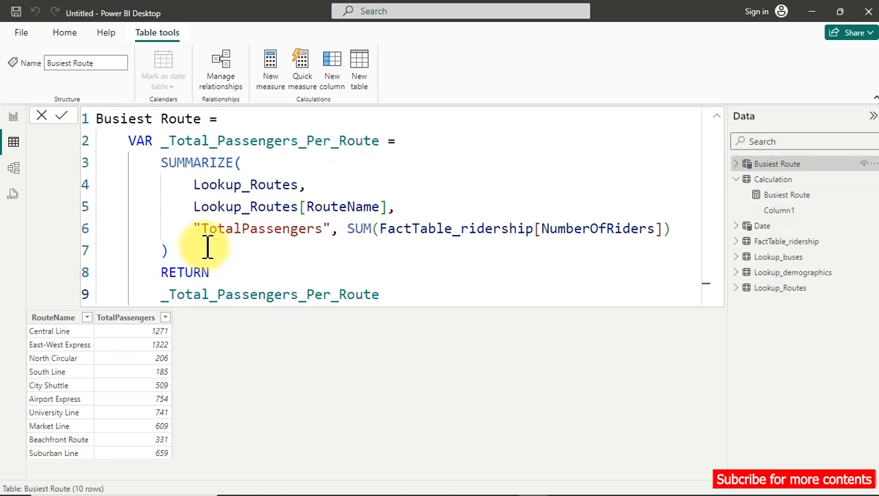
left_click_drag(194, 228, 331, 222)
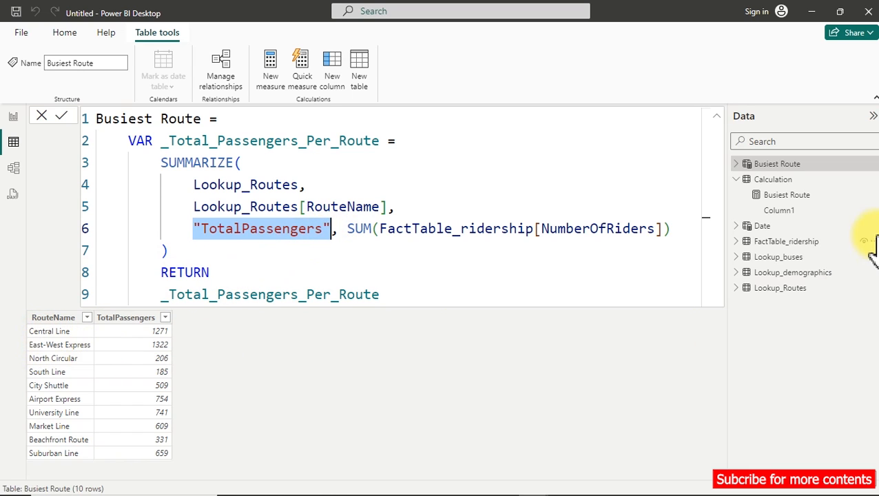
Show the Busiest Route measure in a card on the report page, widened to fit the full route name and placed near the page's upper middle.
left_click(12, 122)
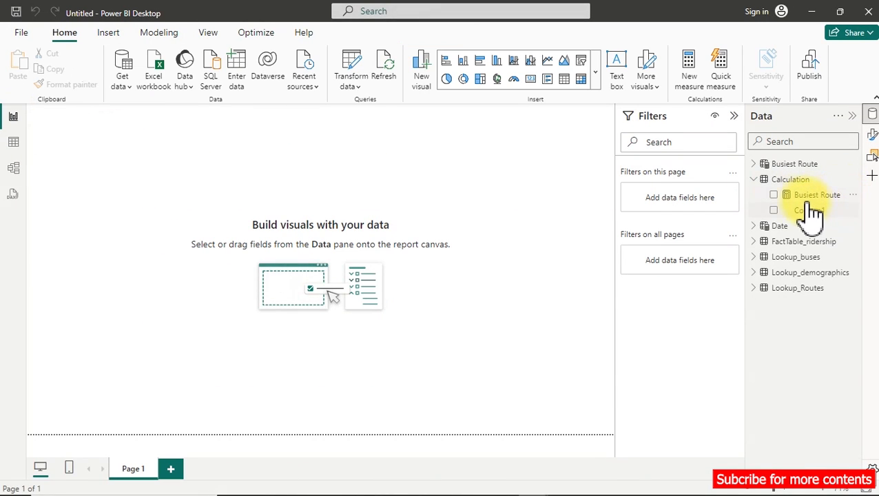
left_click(774, 196)
left_click_drag(88, 153, 220, 178)
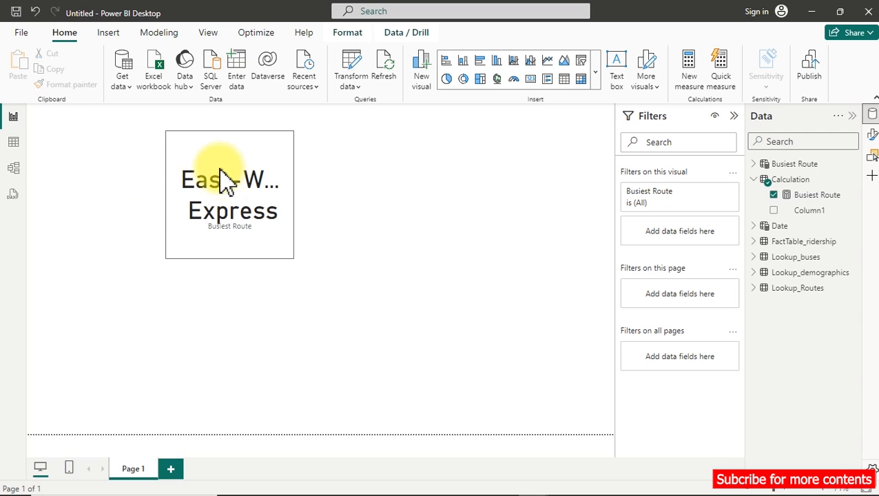
left_click_drag(292, 259, 476, 238)
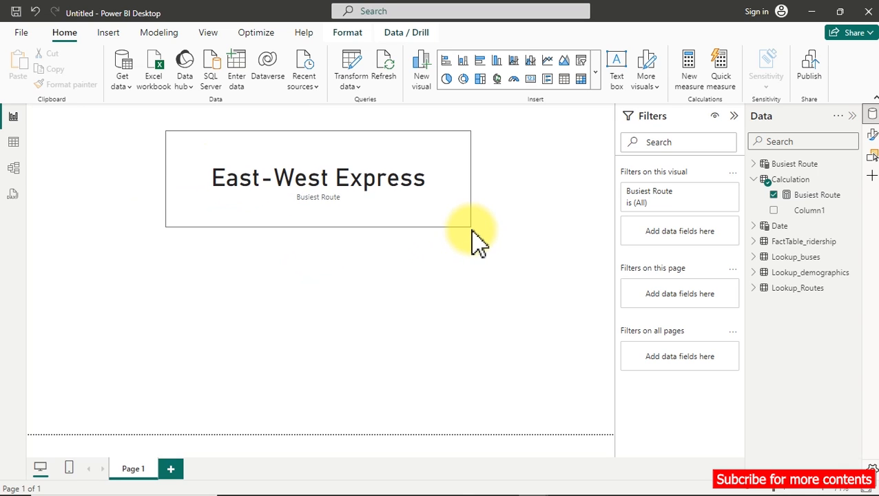
left_click(379, 200)
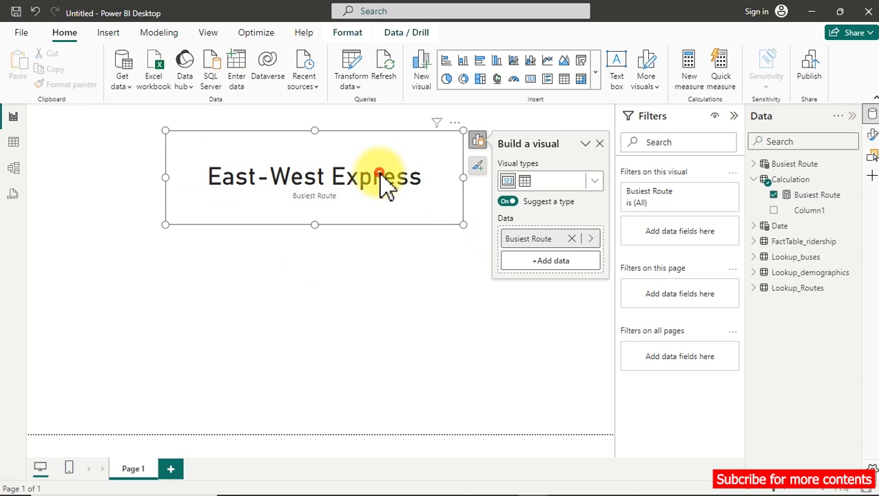
left_click_drag(382, 196, 417, 195)
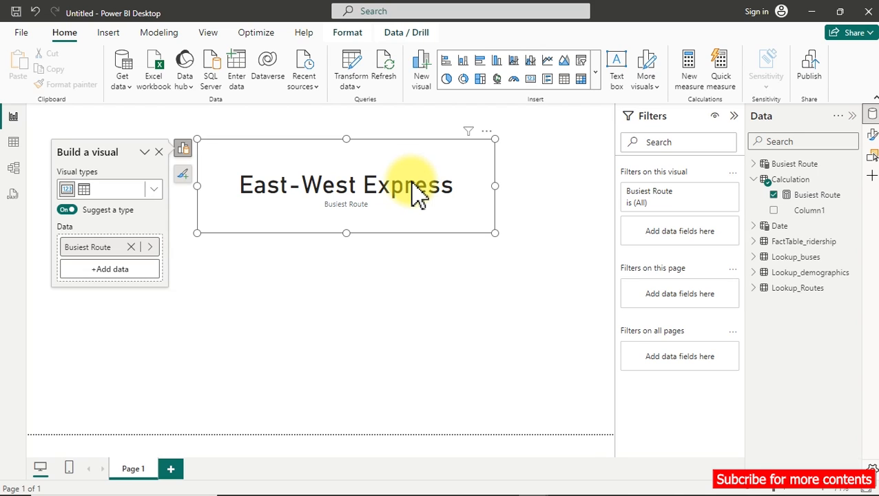
Copy the entire Busiest Route measure formula into a new measure in the Calculation table.
left_click(799, 197)
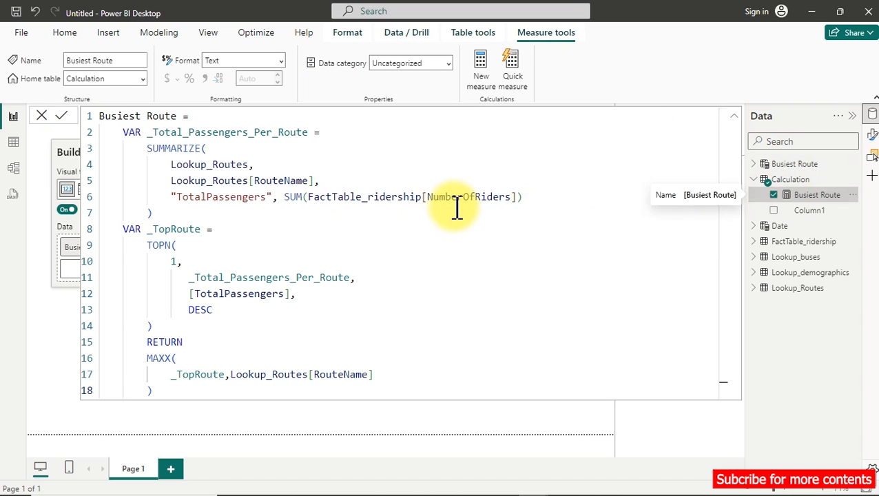
left_click(401, 241)
key("ctrl+a")
key("ctrl+c")
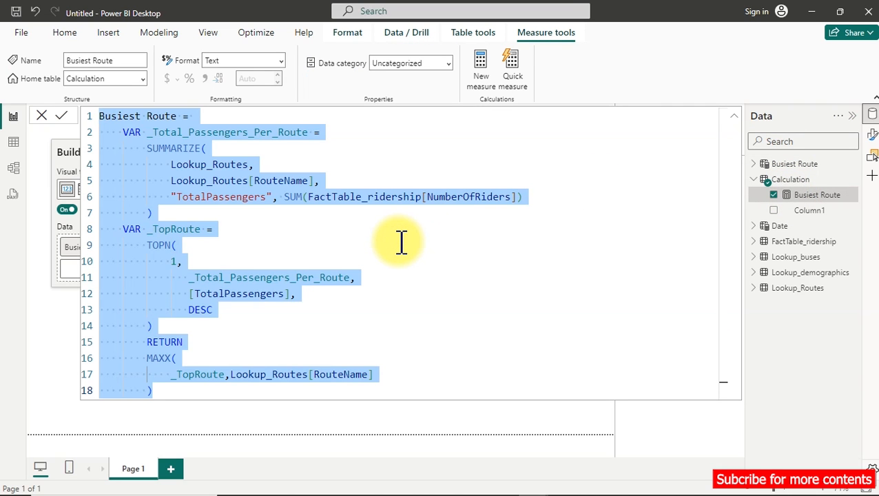
left_click(487, 67)
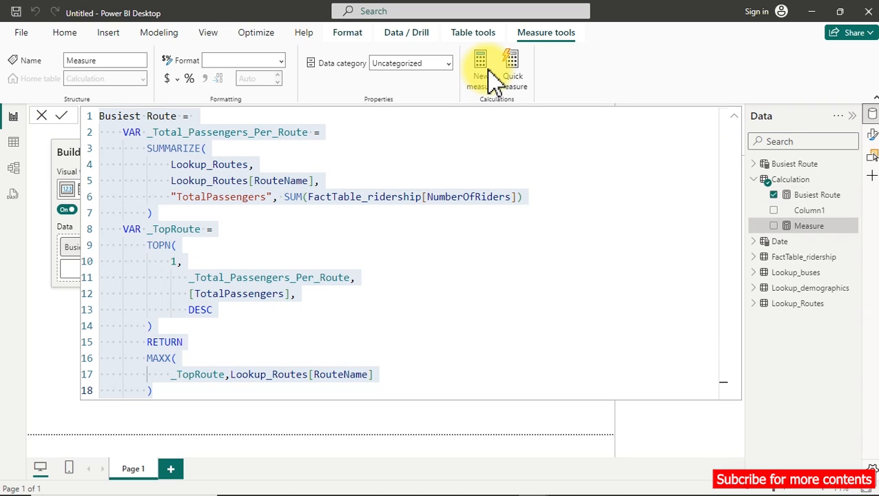
key("ctrl+v")
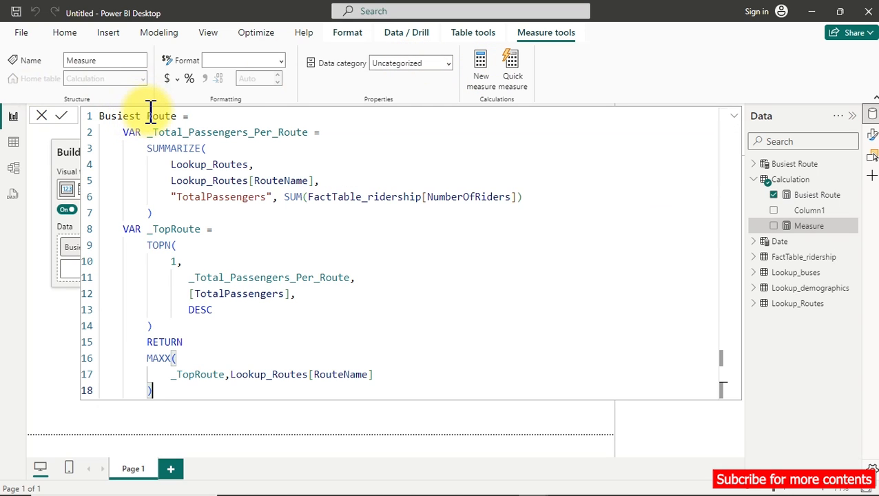
Change the measure name in the copied formula to Least Busy Route.
left_click_drag(142, 115, 77, 123)
type("Li")
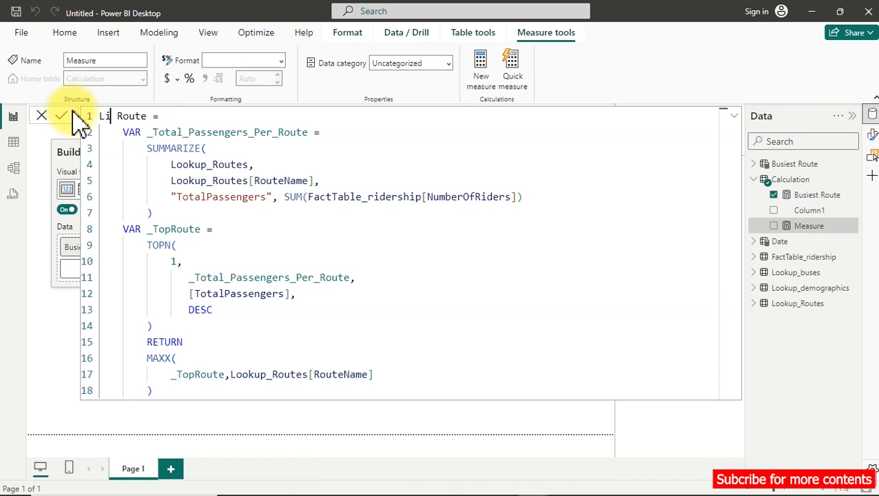
key("BackSpace")
type("es")
key("BackSpace")
type("ast Busy")
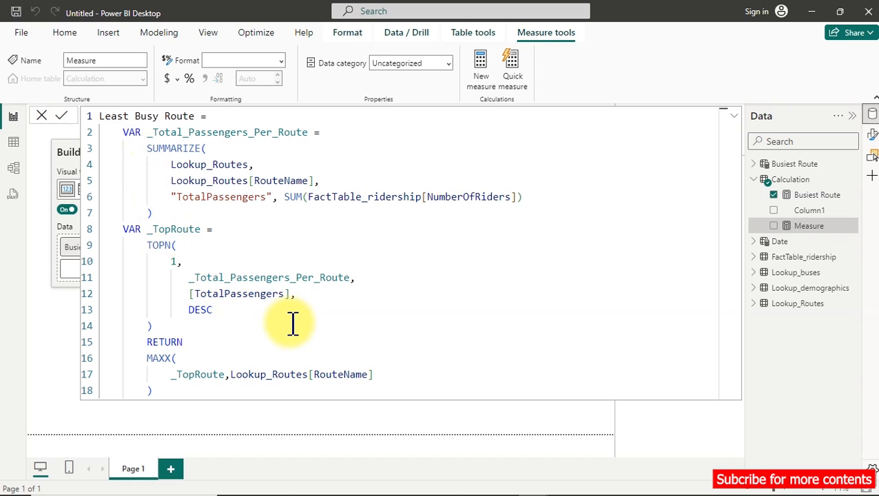
Set TOPN's sort order in the Least Busy Route formula to ASC.
left_click(218, 310)
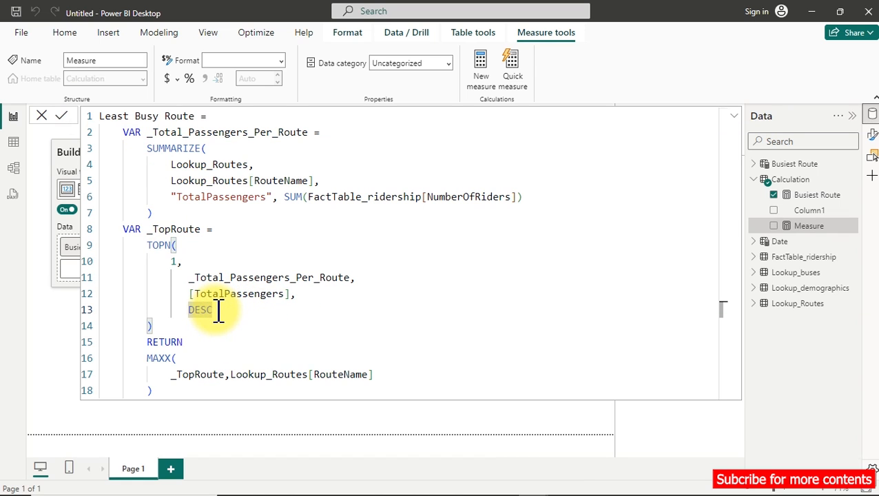
key("BackSpace")
key("BackSpace")
key("BackSpace")
key("BackSpace")
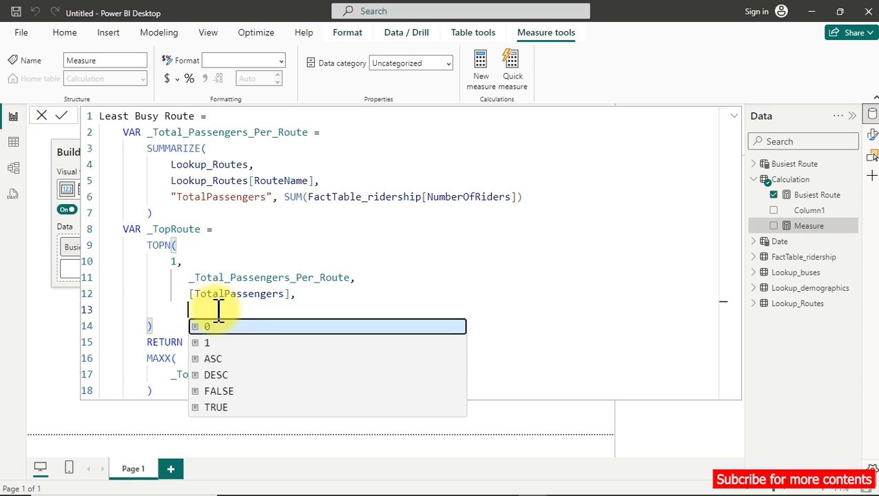
key("Down")
key("Down")
key("Tab")
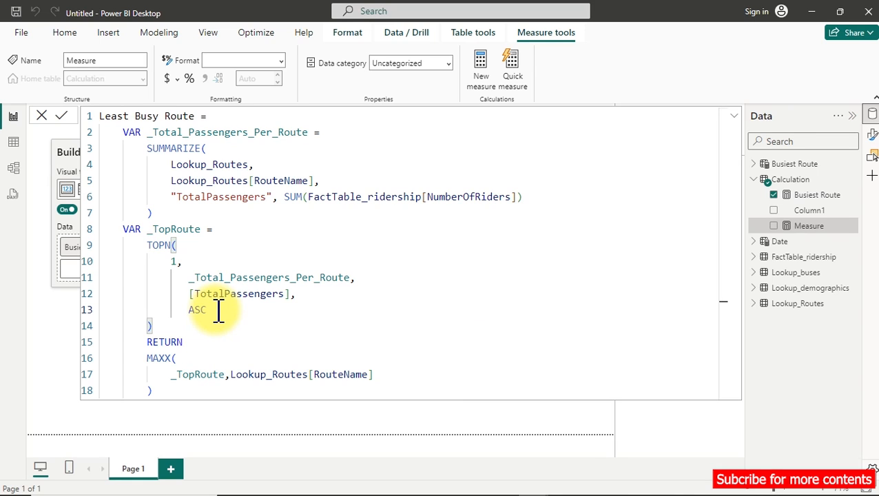
Review the TOPN block in the Least Busy Route formula and commit the measure.
double_click(169, 356)
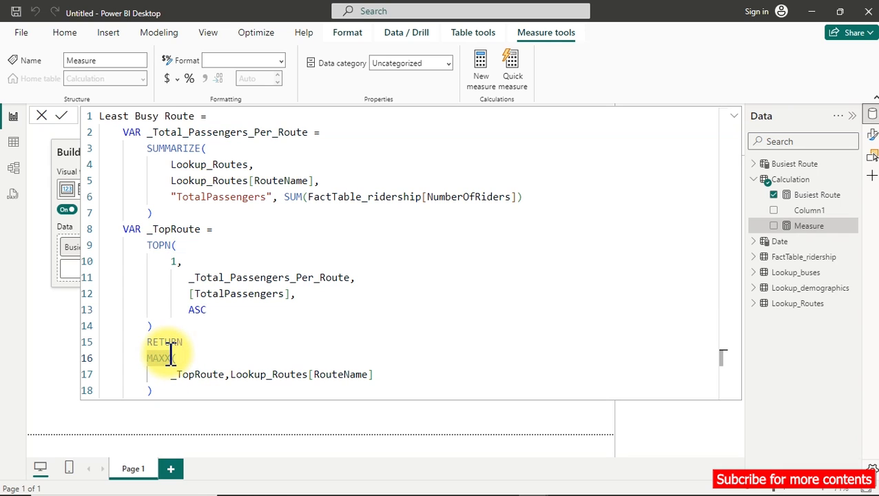
left_click_drag(145, 246, 177, 327)
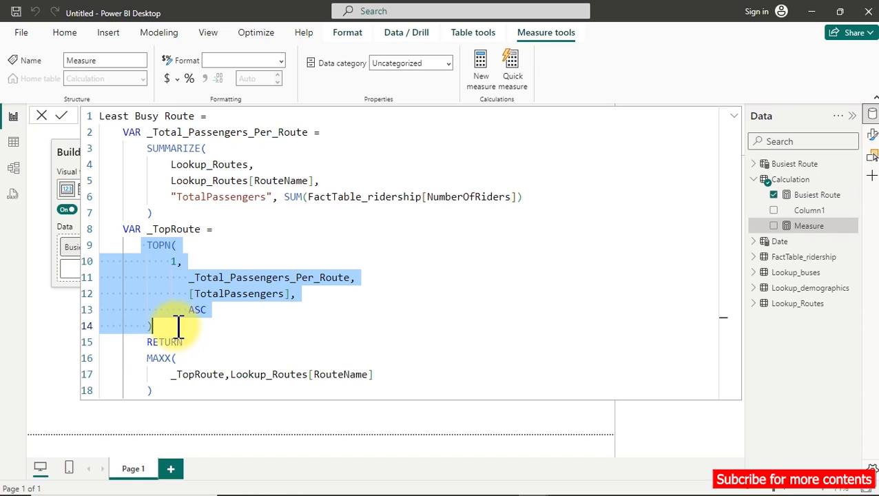
left_click(306, 245)
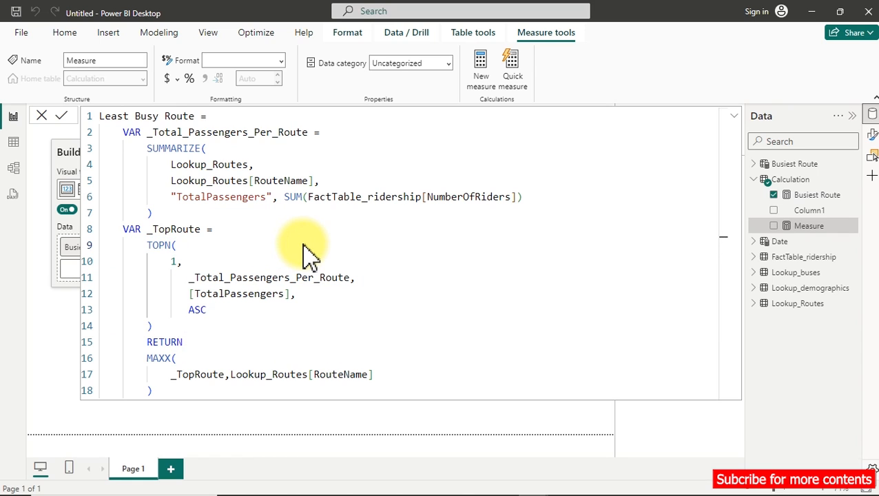
left_click(304, 246)
key("Return")
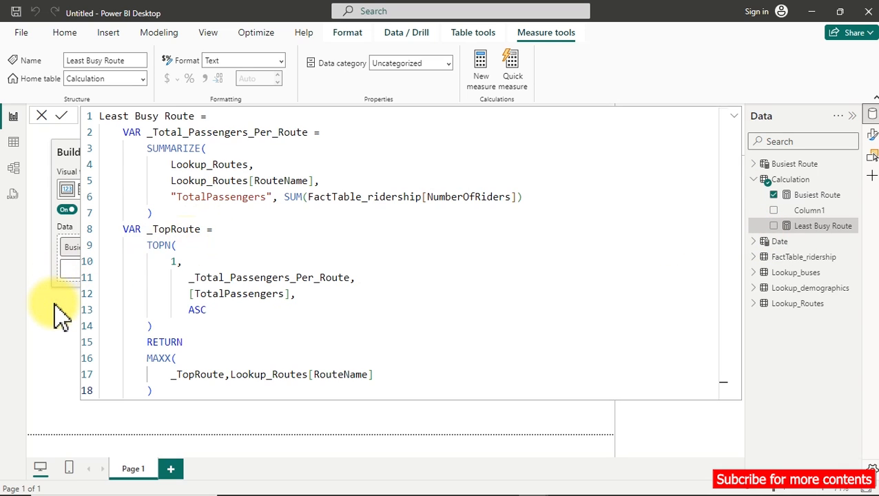
Show the Least Busy Route measure in a new card below the Busiest Route card, enlarged to a similar width.
left_click(807, 255)
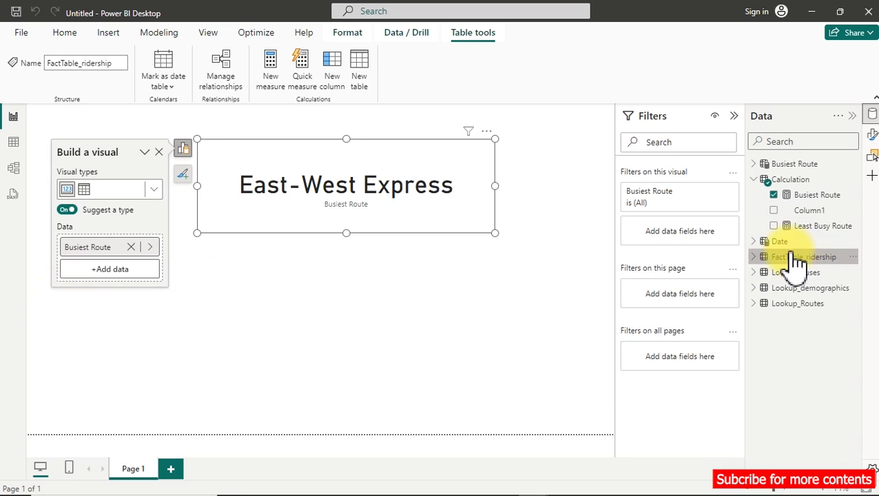
left_click(525, 280)
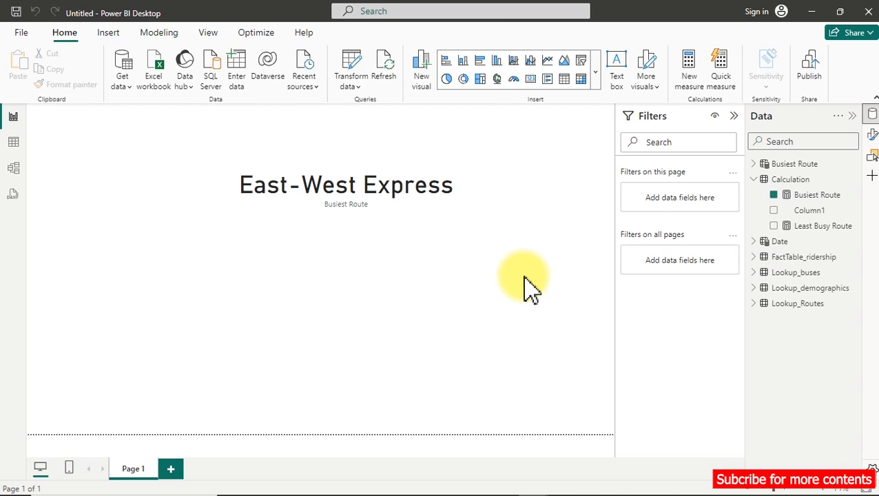
left_click(773, 226)
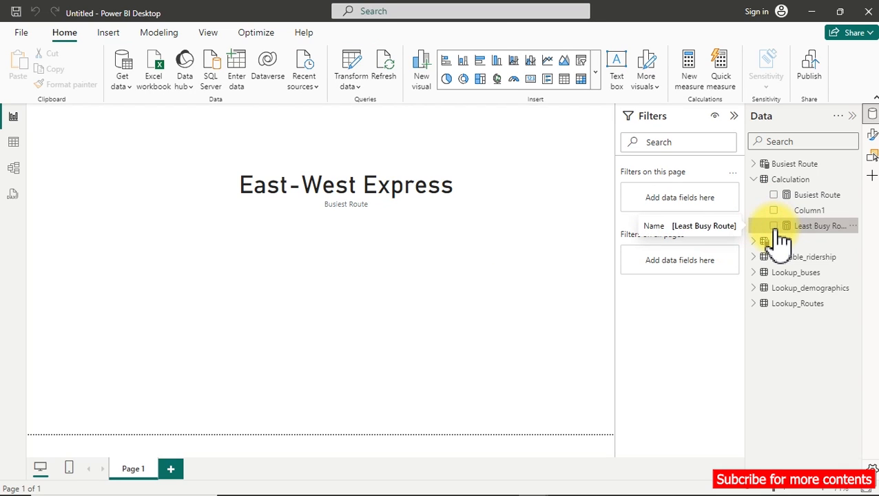
left_click_drag(233, 297, 396, 310)
left_click_drag(269, 333, 391, 304)
left_click(305, 214)
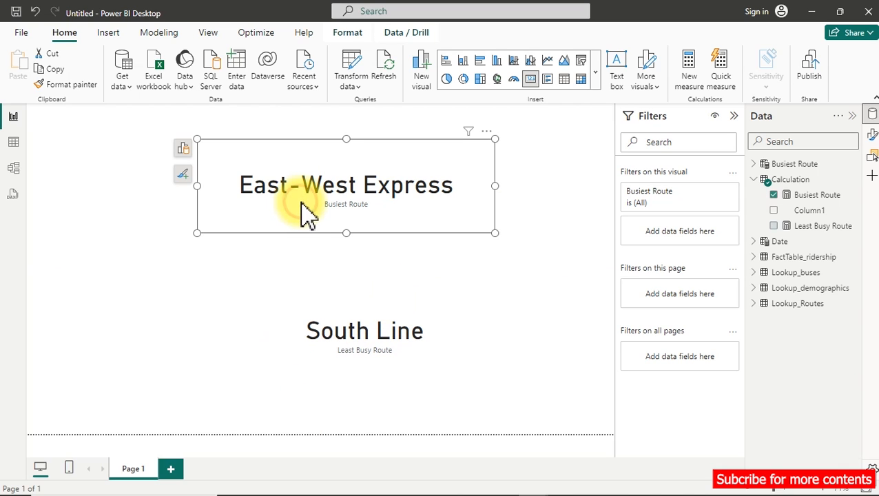
Set the Least Busy Route card's callout value font size to 25 and copy its formatting to the Busiest Route card.
left_click(420, 371)
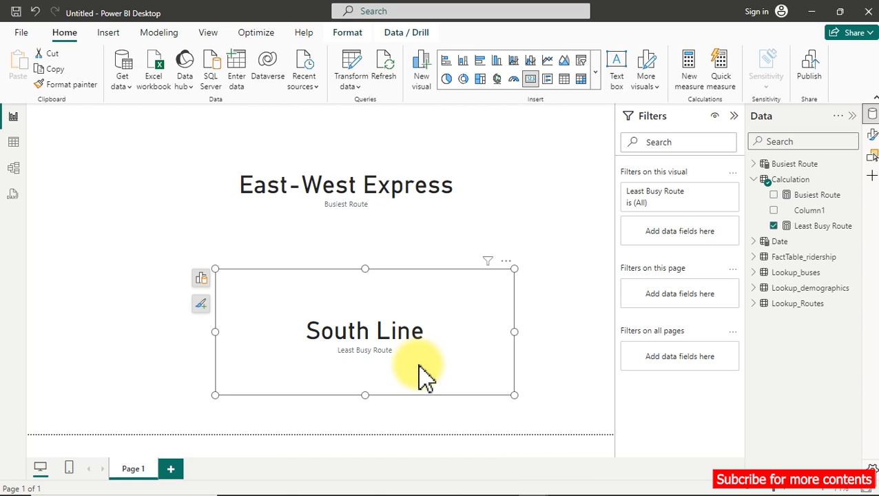
left_click(201, 303)
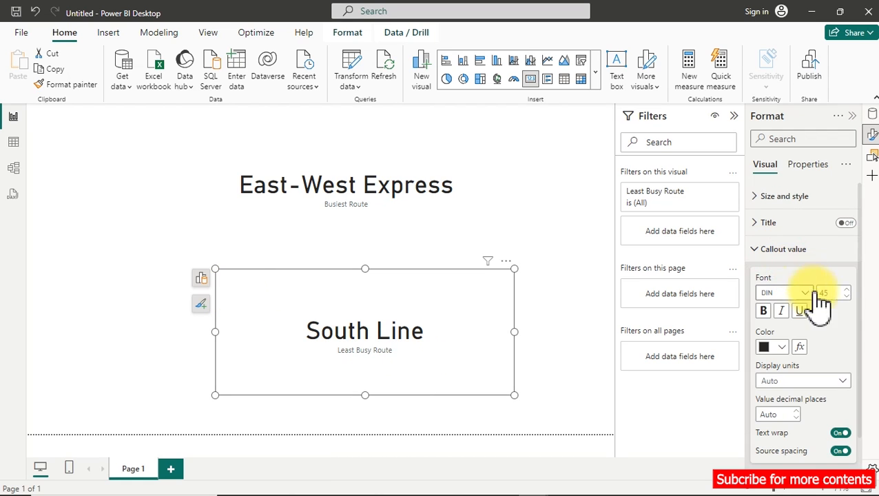
left_click(833, 293)
type("20")
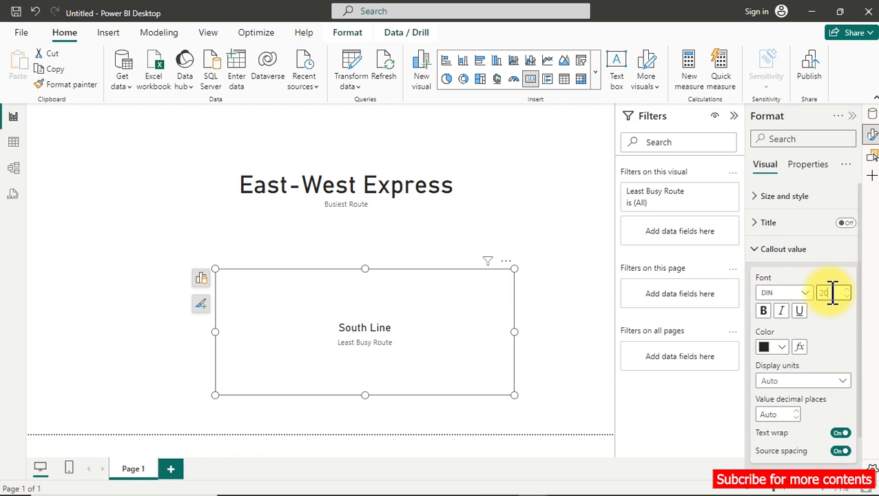
type("5")
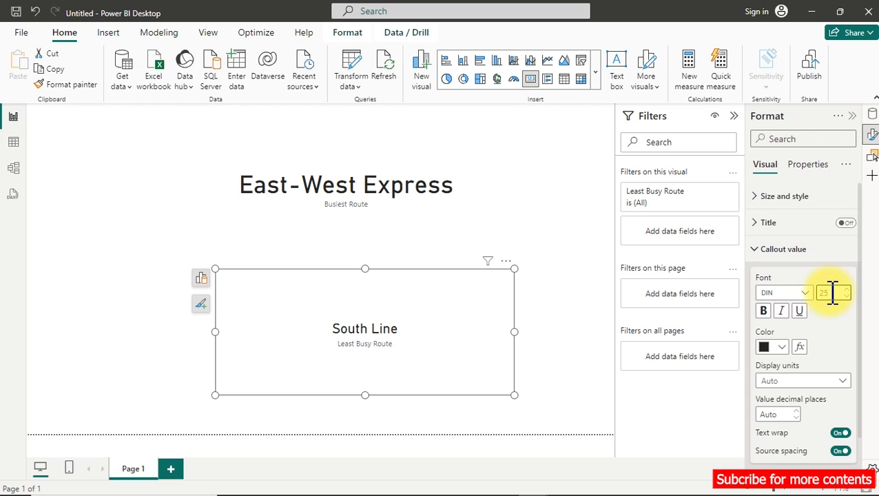
left_click(64, 87)
left_click(306, 194)
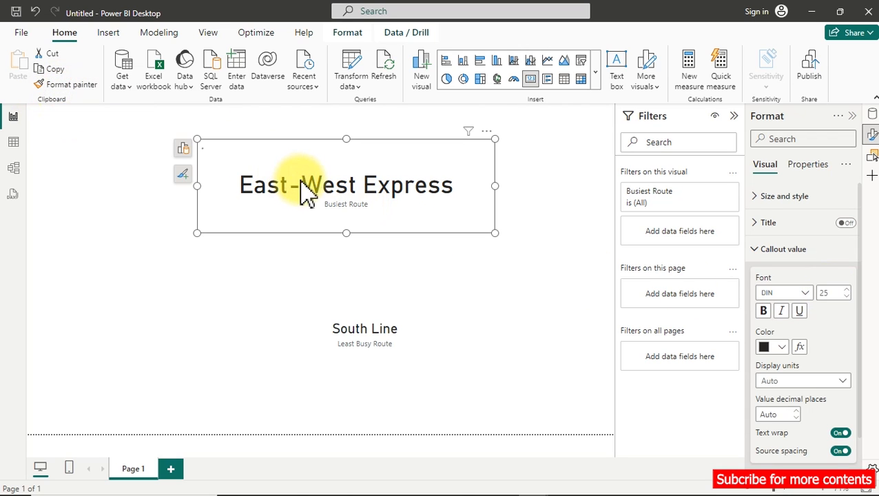
Shrink both route cards and move them to the page's right edge, with Busiest Route above Least Busy Route.
left_click_drag(197, 139, 348, 169)
left_click_drag(398, 197, 493, 182)
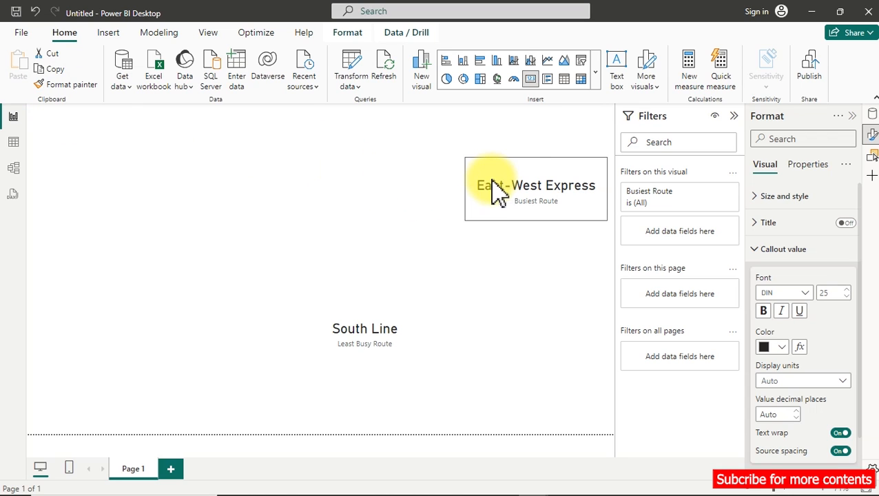
left_click(396, 355)
left_click_drag(216, 269, 401, 348)
left_click_drag(430, 375, 510, 257)
left_click(276, 301)
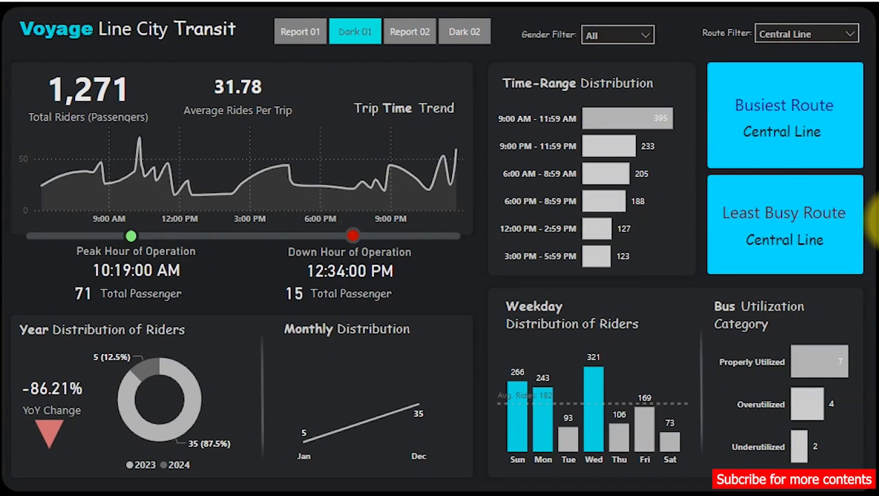
Examine the time ranges in the Time-Range Distribution chart on the finished Voyage Line City Transit dashboard.
left_click(202, 100)
left_click(420, 64)
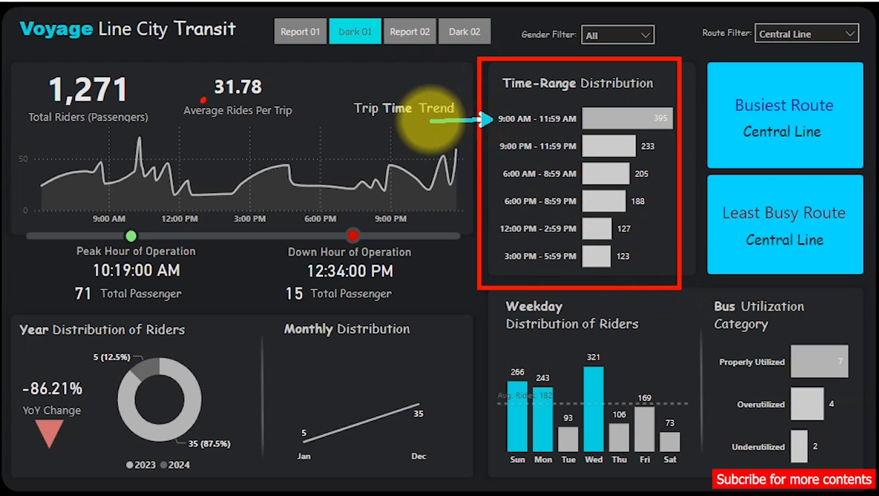
left_click(488, 172)
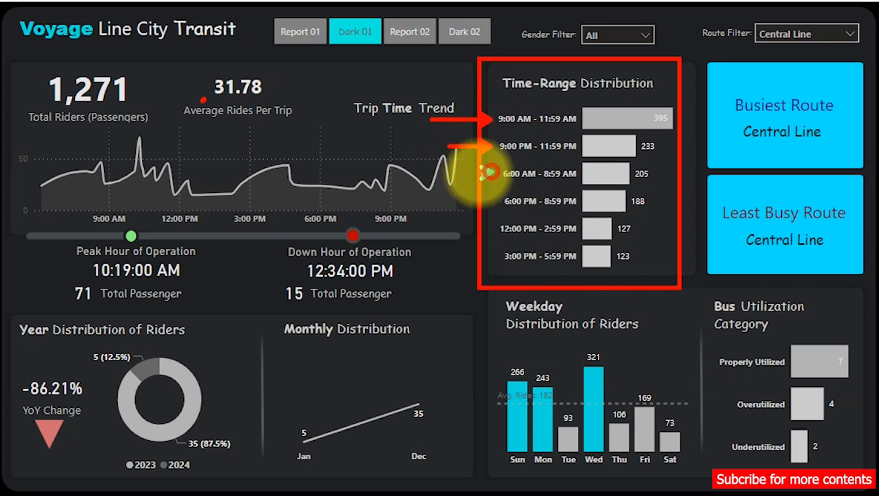
left_click_drag(488, 172, 443, 172)
left_click_drag(495, 231, 436, 231)
left_click_drag(500, 259, 448, 264)
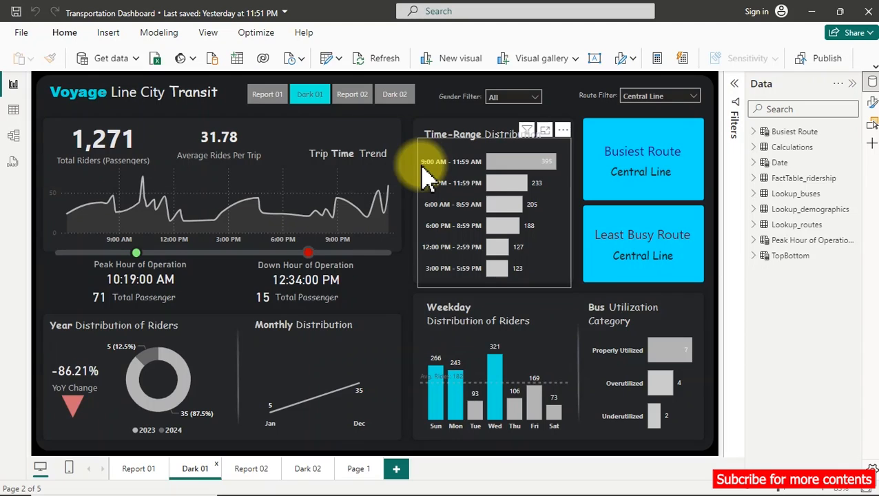
Switch back to the Untitled report's window and show the FactTable_ridership table's rows.
mouse_move(346, 493)
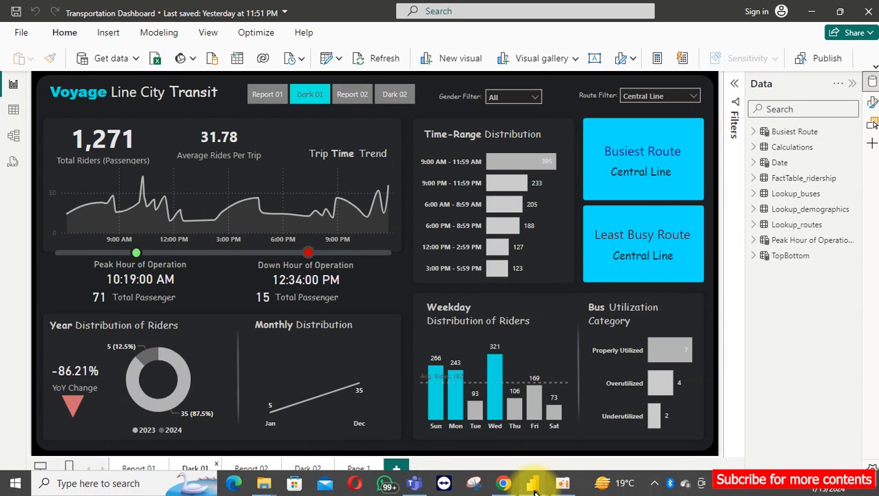
mouse_move(544, 488)
left_click(580, 448)
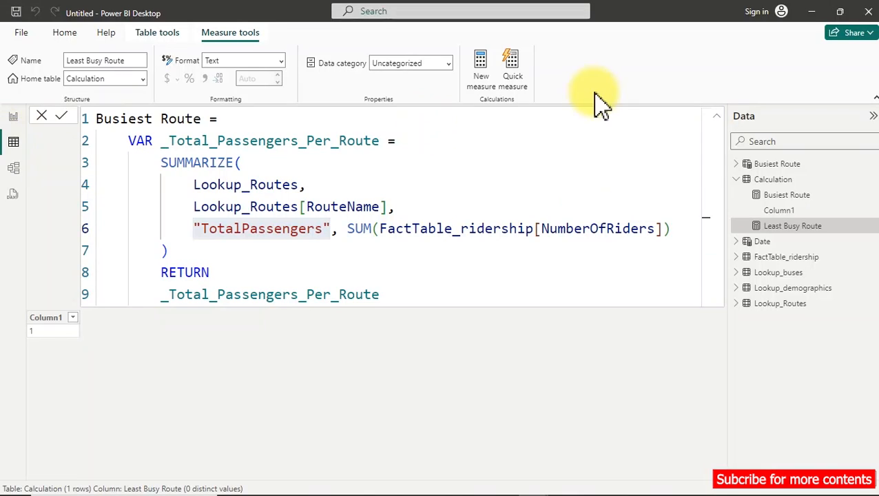
left_click(779, 258)
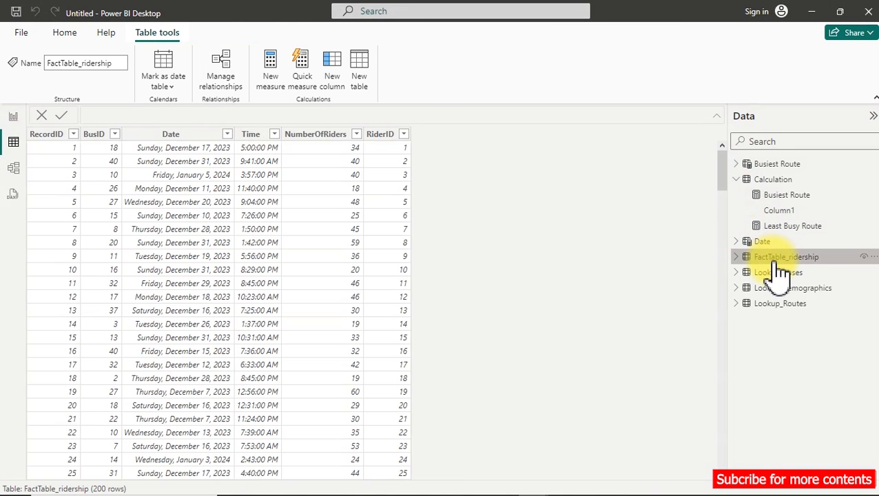
Add a calculated column to FactTable_ridership and name it TimeGroup, with its formula body starting on a new line.
left_click(252, 137)
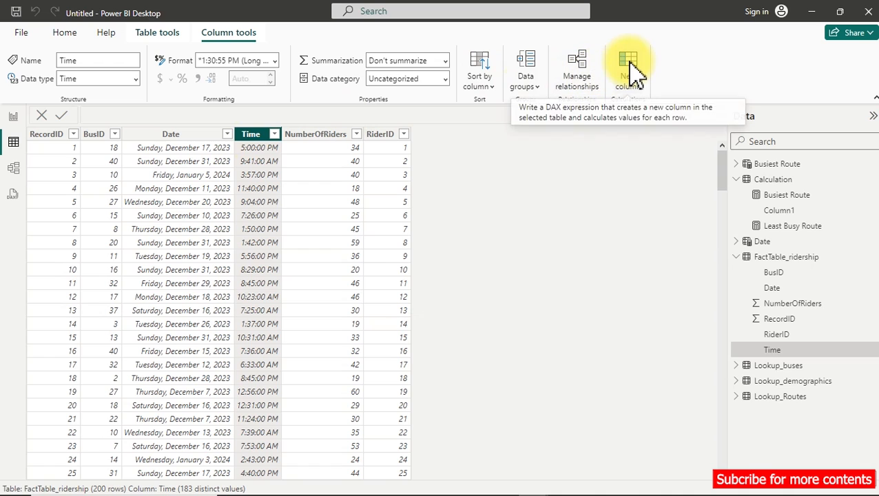
right_click(244, 139)
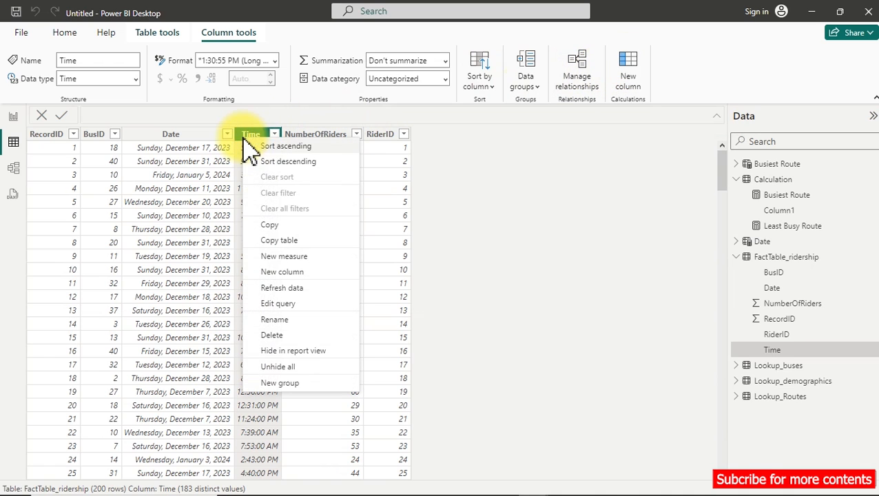
left_click(283, 272)
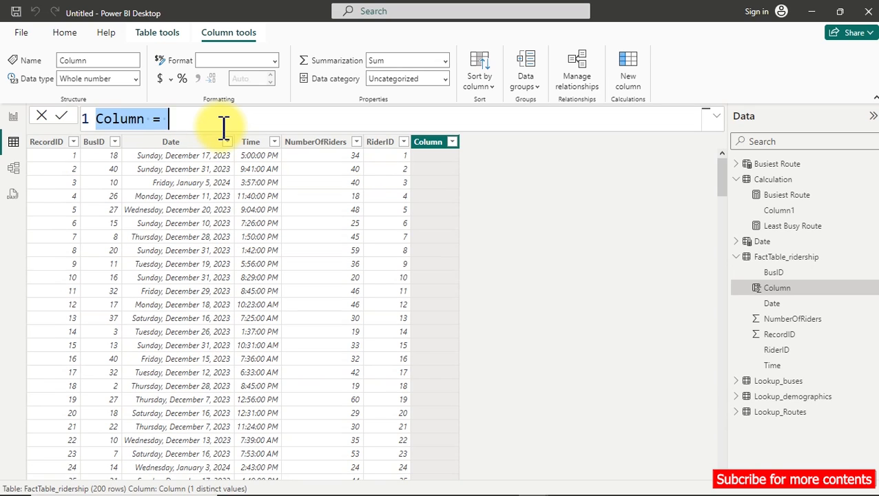
type("T")
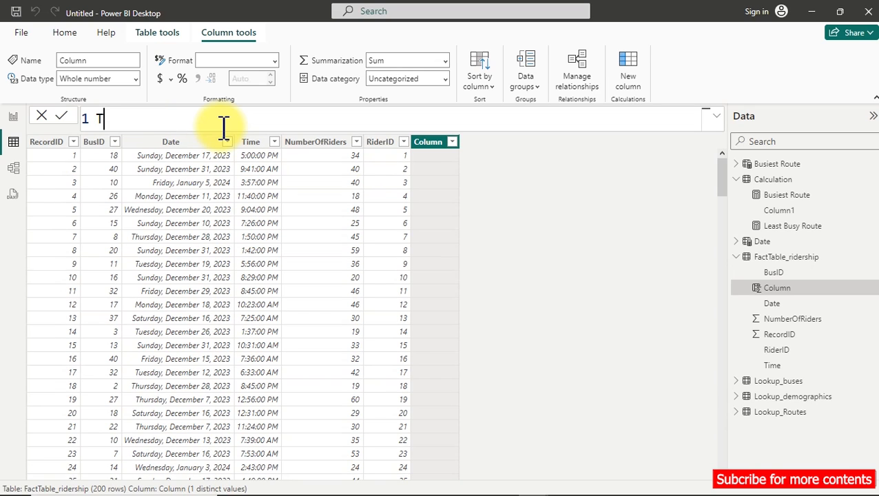
type("imeGroup =")
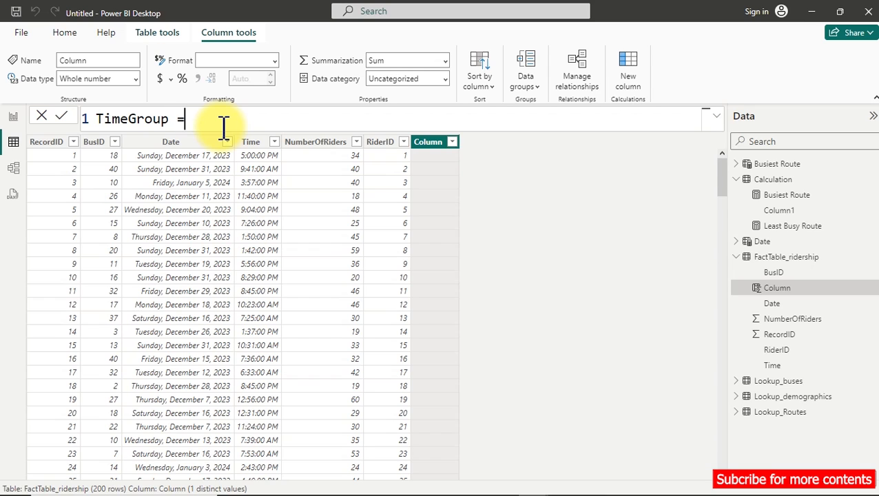
key("shift+Return")
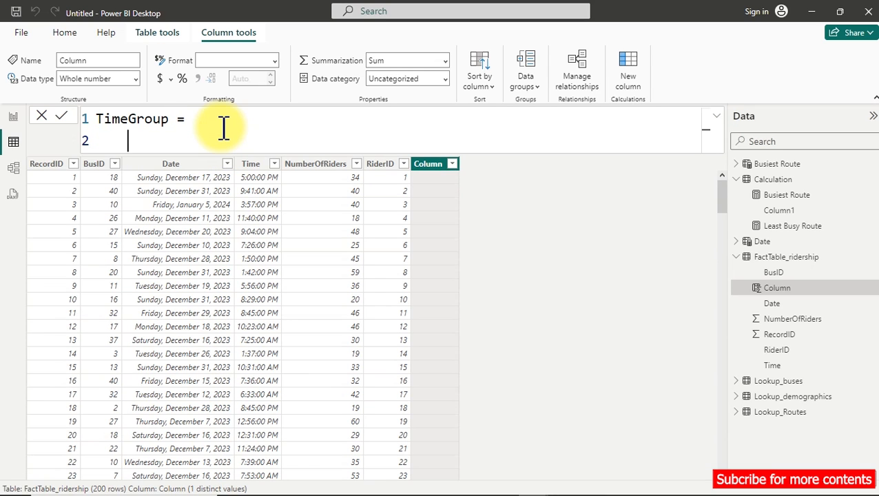
Declare a _Time variable in the TimeGroup formula, leaving its expression on a new line.
type("var")
key("Tab")
type("Tim==")
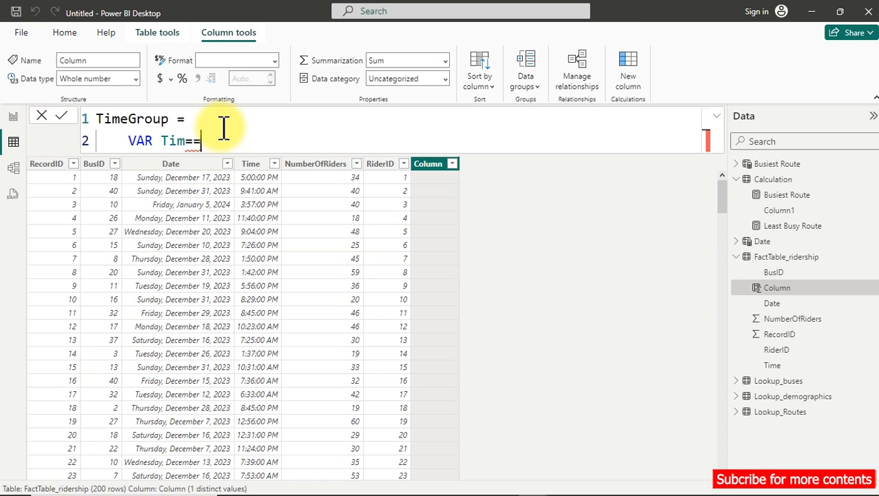
key("BackSpace")
key("BackSpace")
key("BackSpace")
key("BackSpace")
key("BackSpace")
type("_")
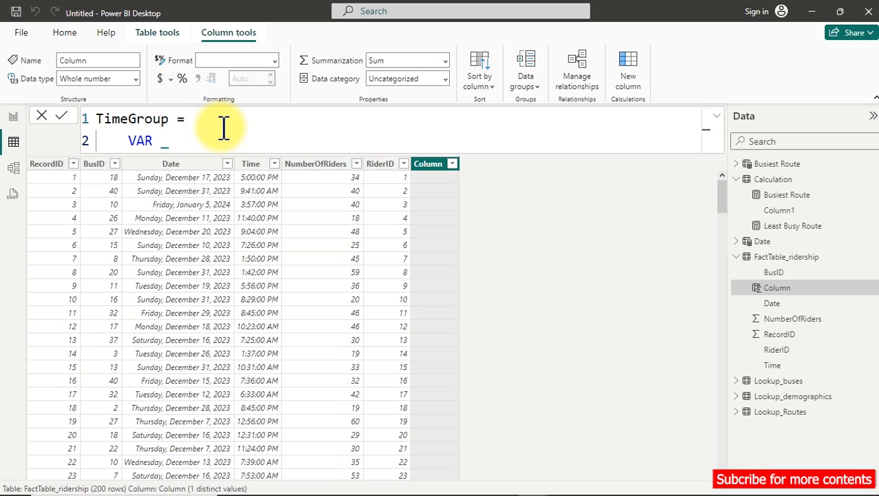
type("TimeGrou")
key("BackSpace")
key("BackSpace")
key("BackSpace")
key("BackSpace")
type("=")
key("shift+Return")
Define the _Time variable in the TimeGroup formula as MOD(HOUR(FactTable_ridership[Time]),24).
type("mod")
key("Tab")
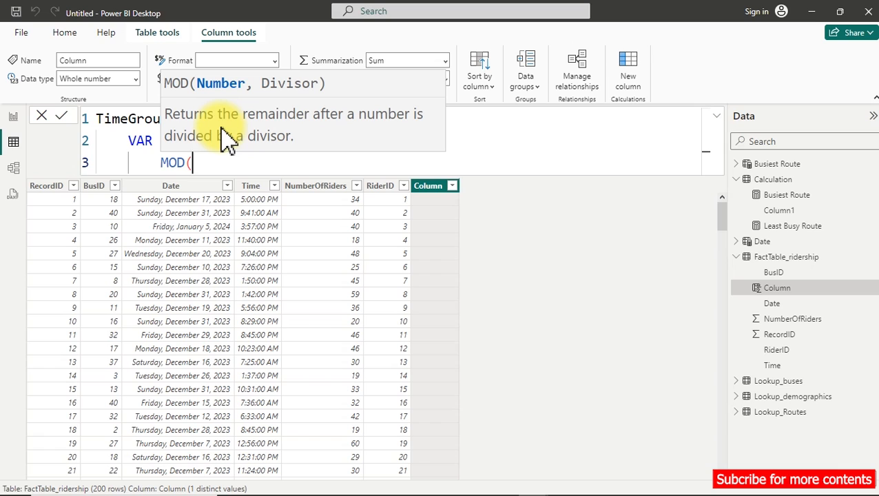
type("ho")
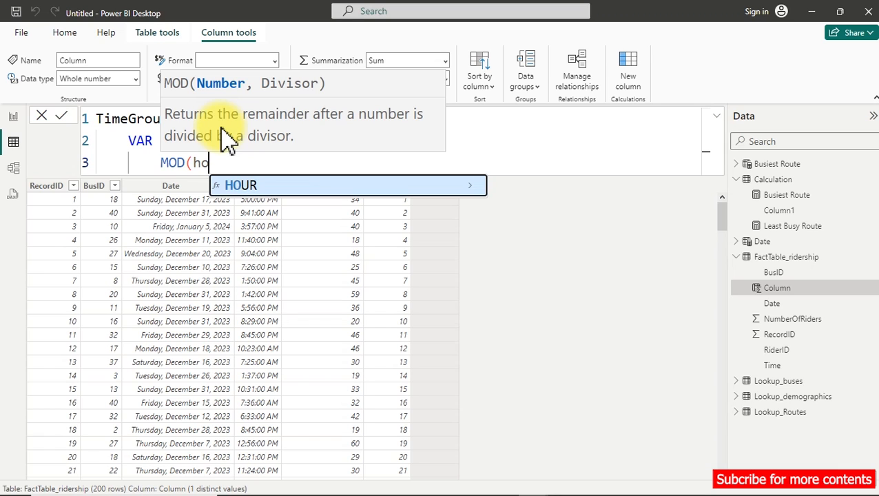
key("Tab")
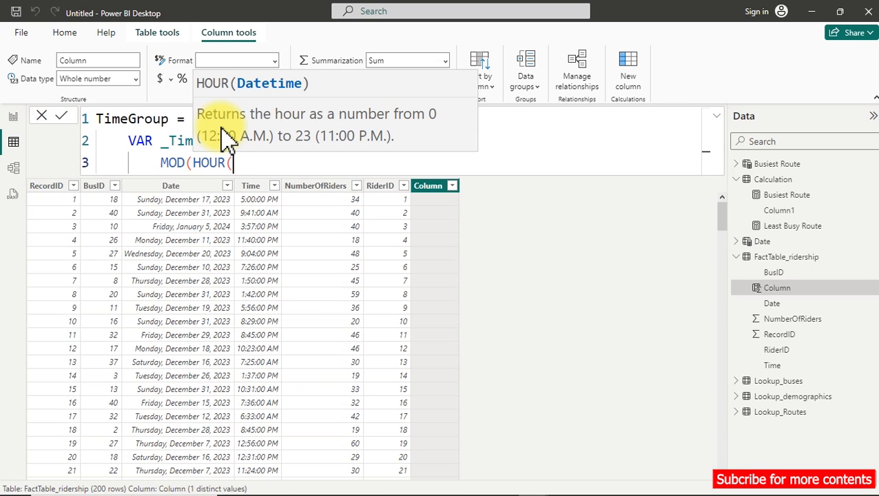
type("time")
key("Up")
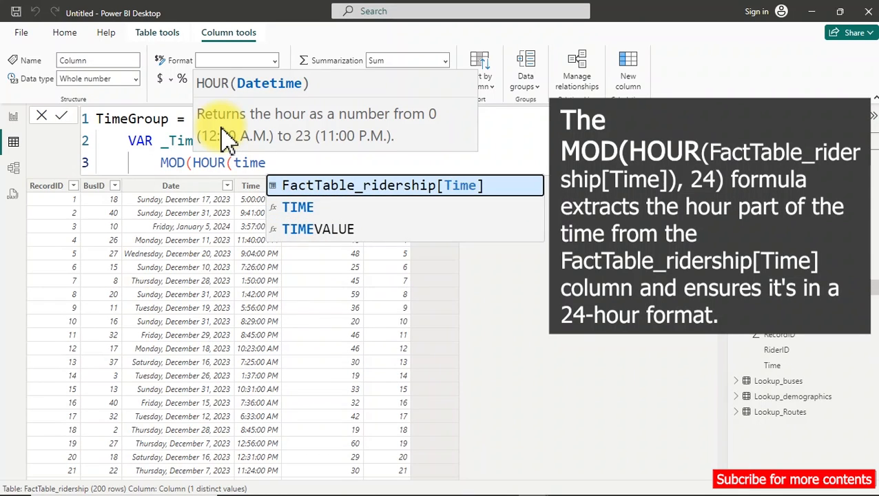
key("Tab")
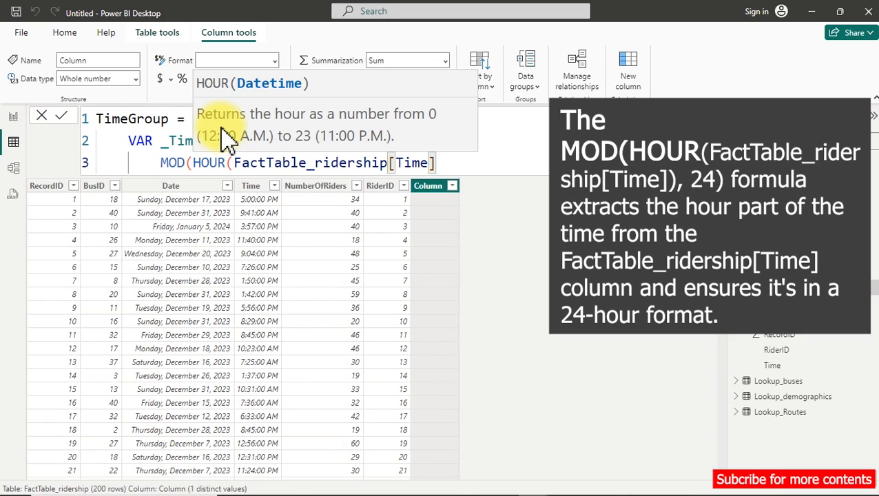
type("),")
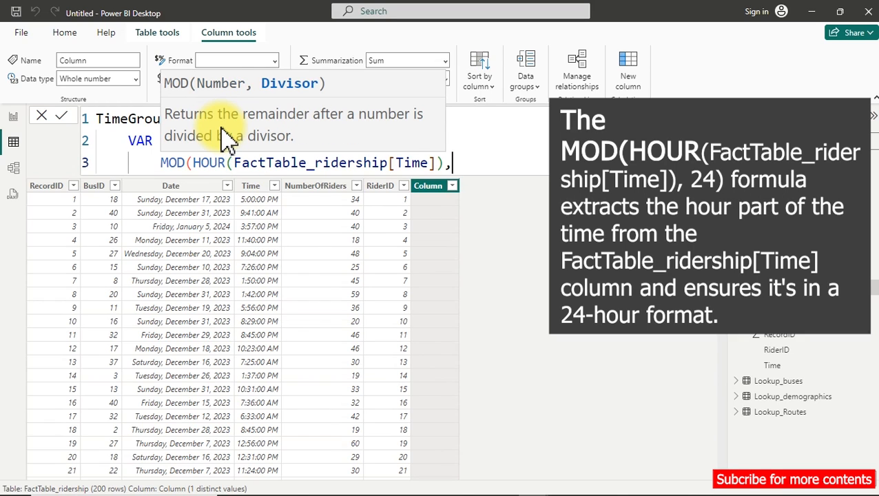
type("12")
key("BackSpace")
key("BackSpace")
type("24")
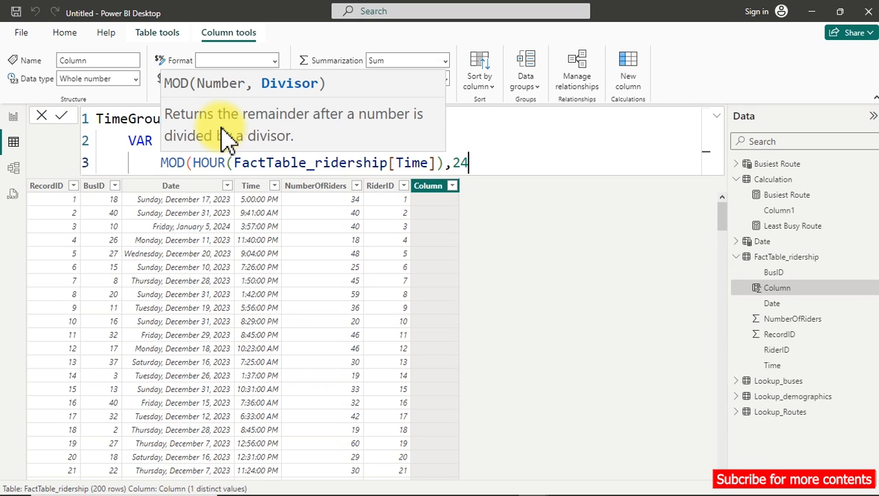
type(")")
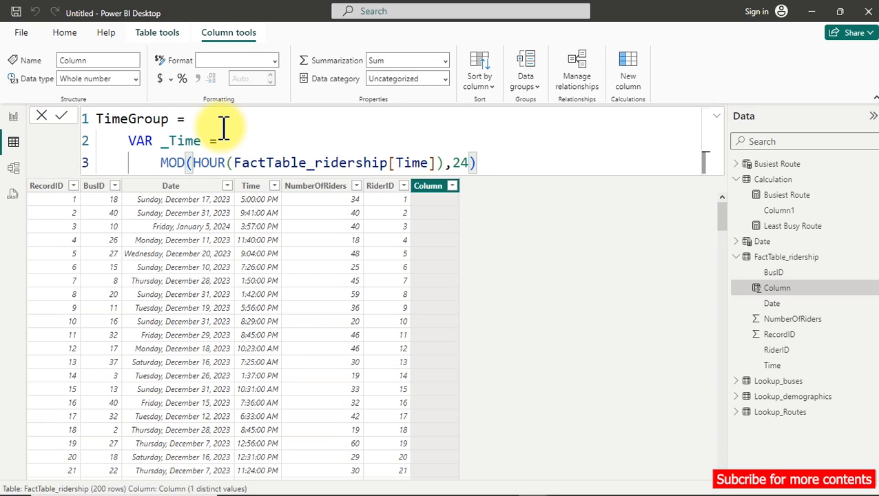
Leave a blank line below the variable, add RETURN with _Time on its own line, and commit the TimeGroup formula.
key("shift+Return")
key("shift+Return")
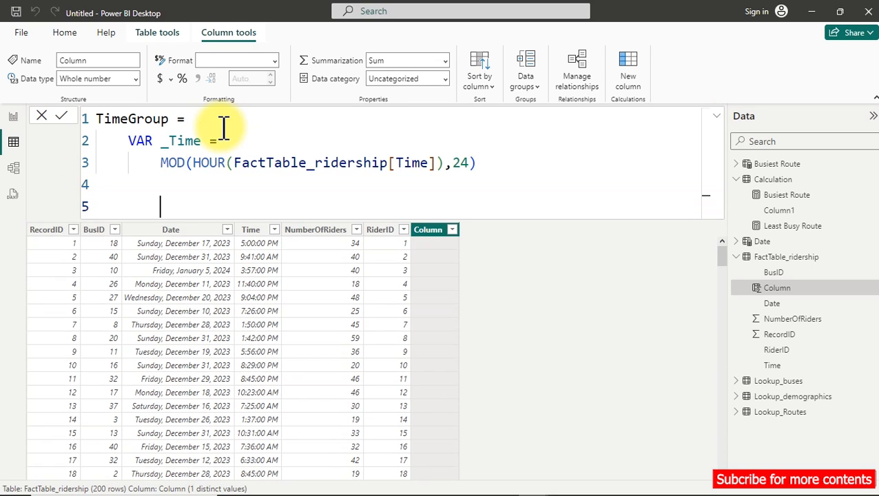
key("BackSpace")
type("re")
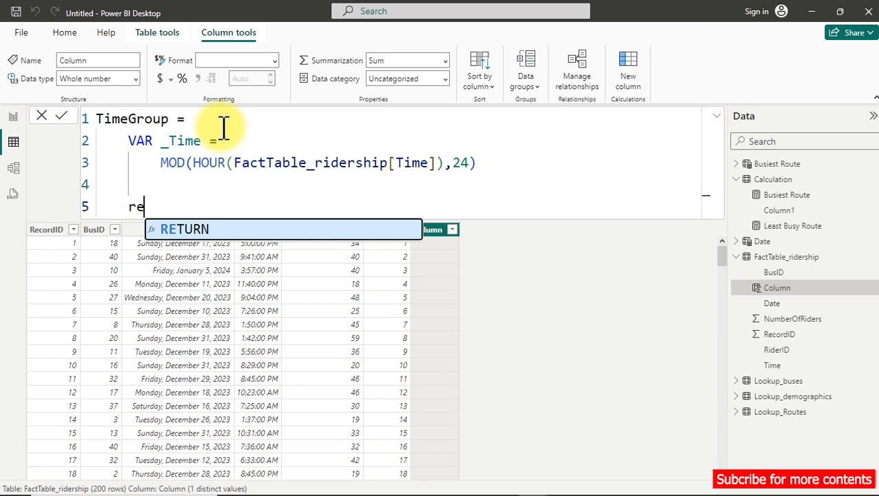
key("Tab")
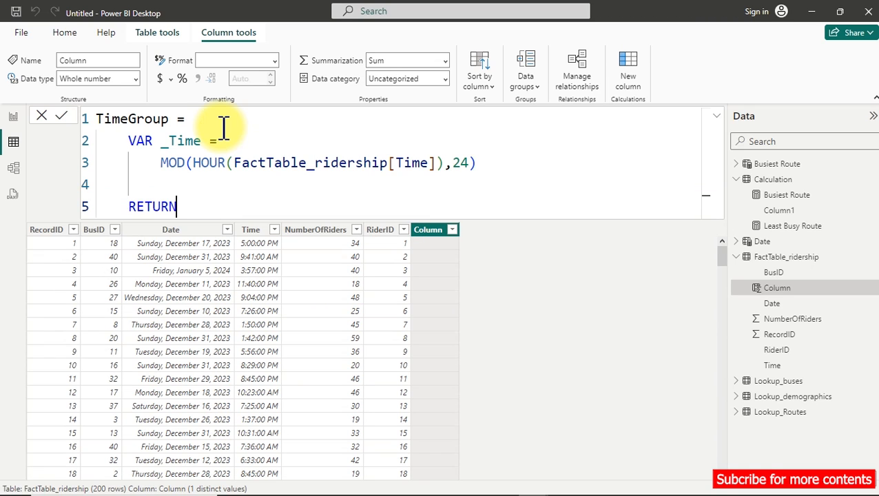
key("shift+Return")
type("_")
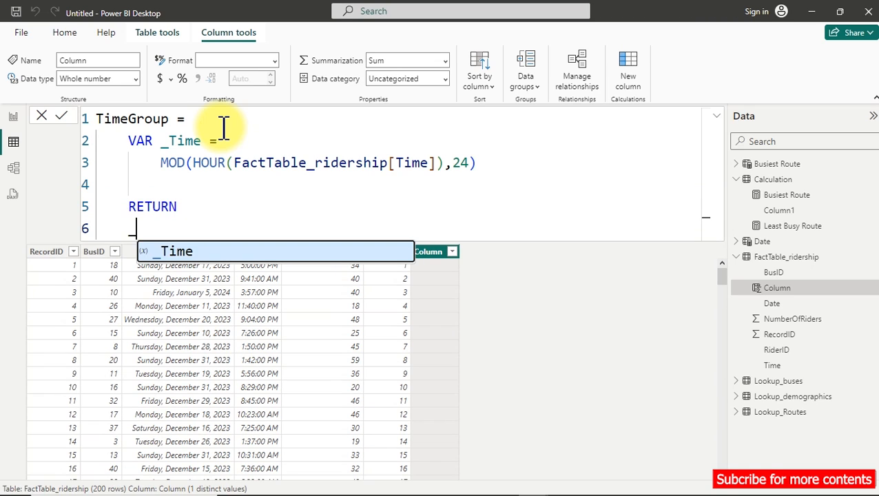
key("Tab")
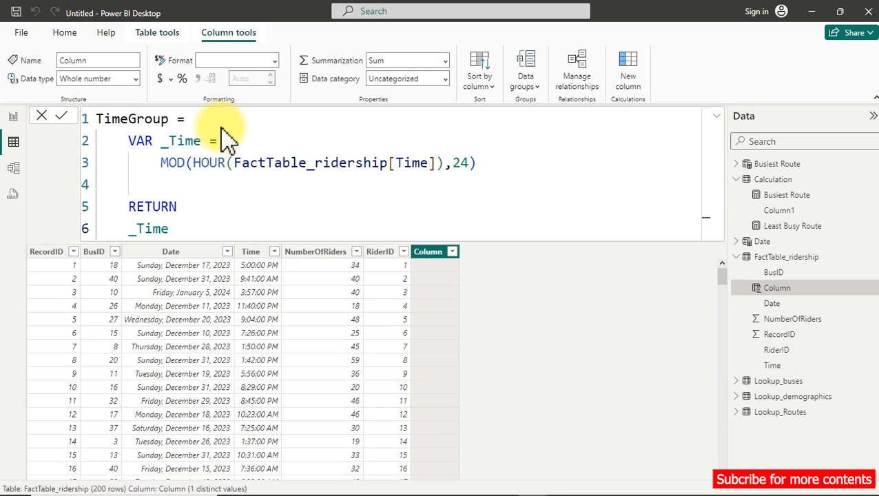
left_click(223, 131)
key("Return")
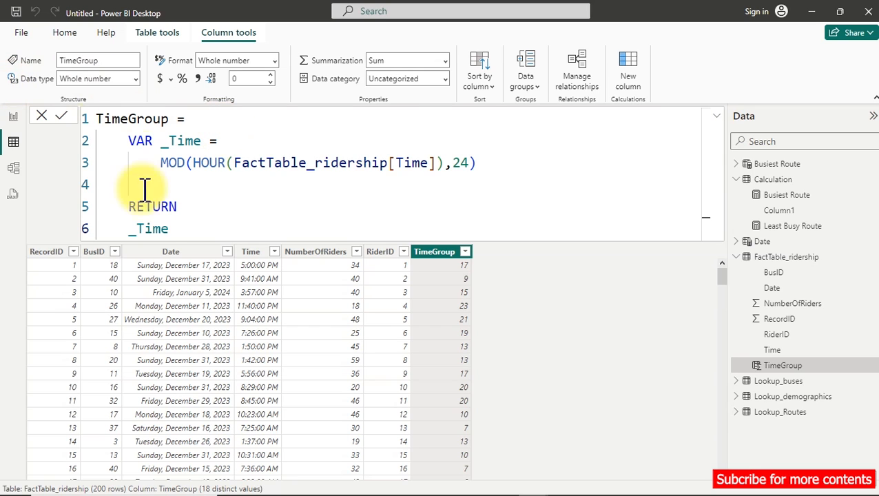
Replace the returned _Time with a SWITCH function whose expression is TRUE(), leaving a new line for its conditions.
left_click_drag(171, 226, 130, 227)
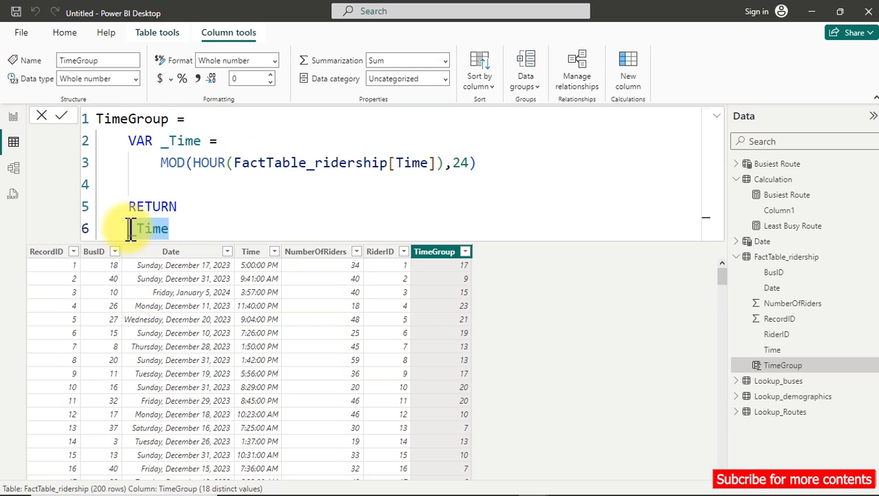
key("BackSpace")
type("SW")
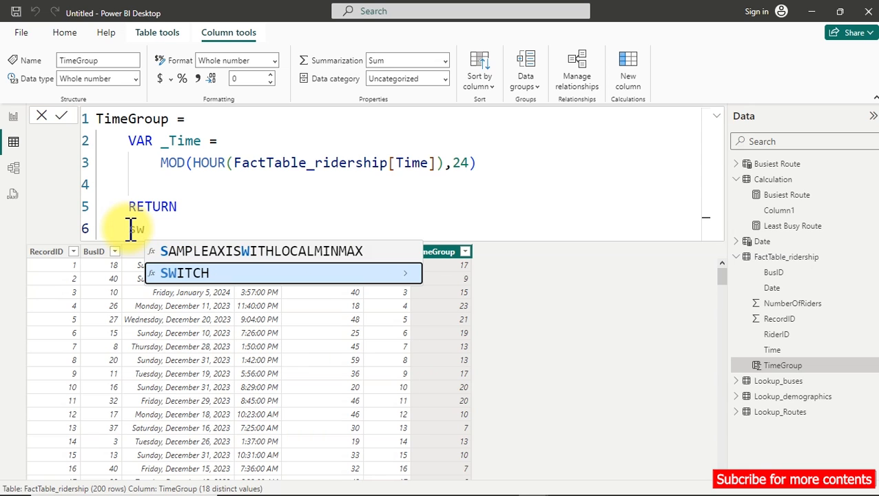
key("Tab")
key("shift+Return")
type("tr")
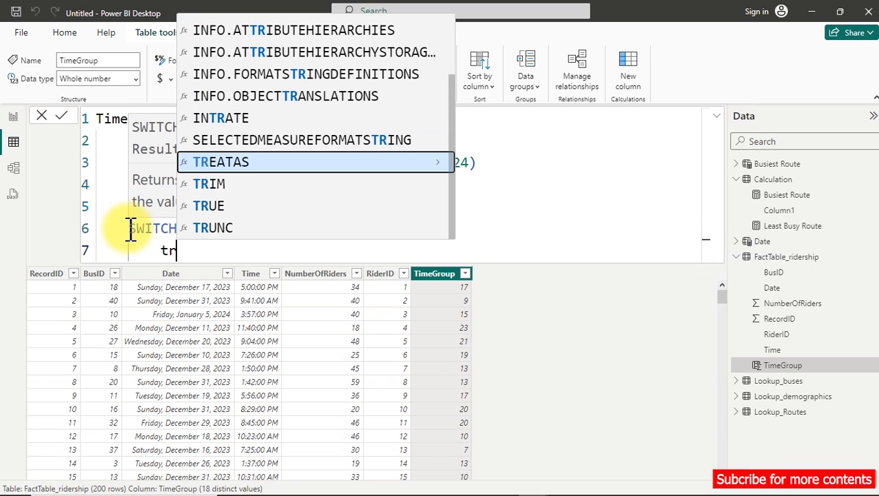
type("u")
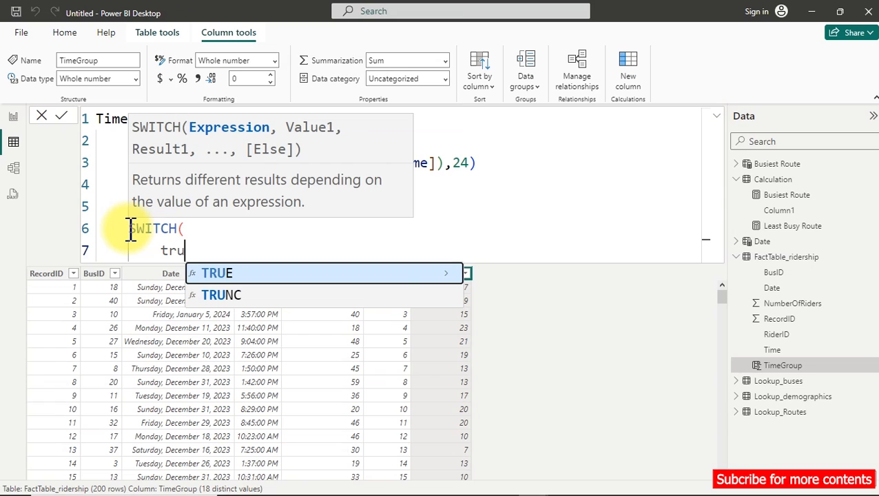
key("Tab")
type(",")
key("shift+Return")
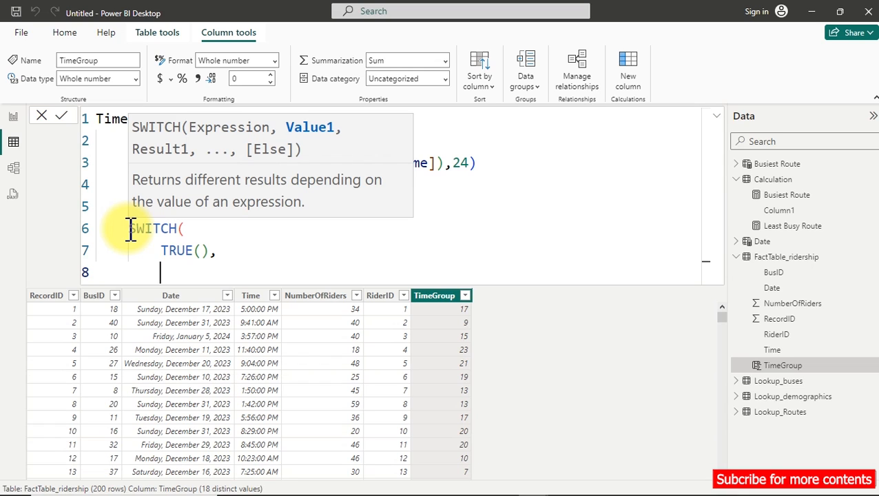
Enter the first SWITCH condition as _Time<3 with the result "12:00 AM - 2:59 AM", ending with a comma and a new line.
type("_")
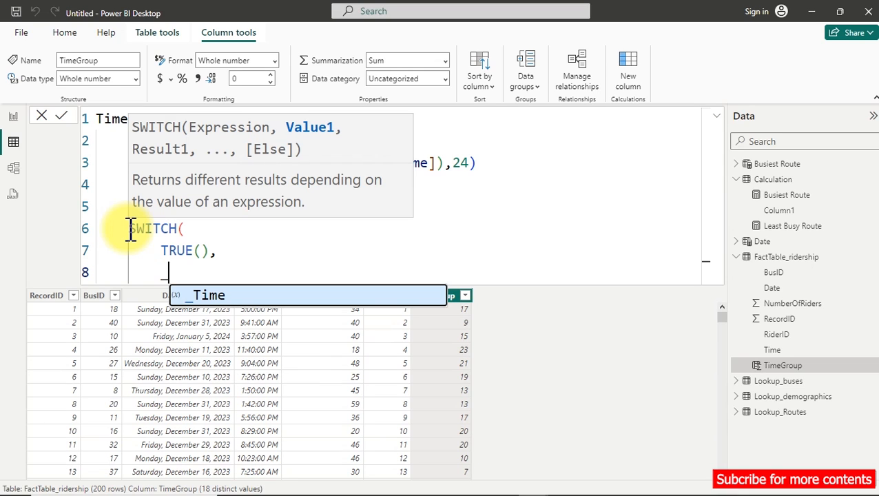
key("Tab")
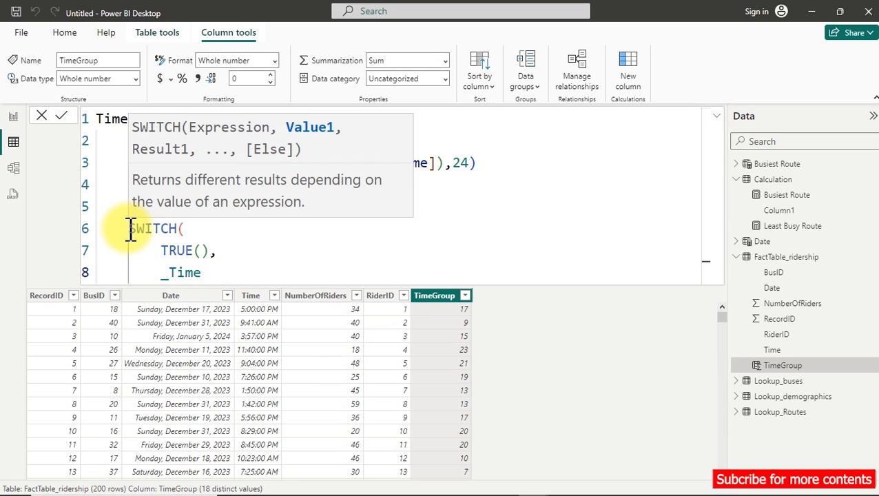
type("<3,")
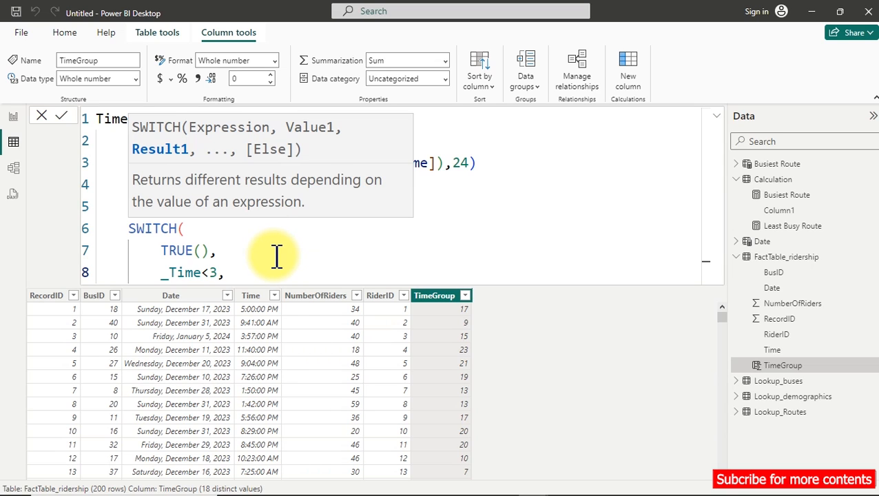
type("\"12:00 AM")
type("- 2:59 ")
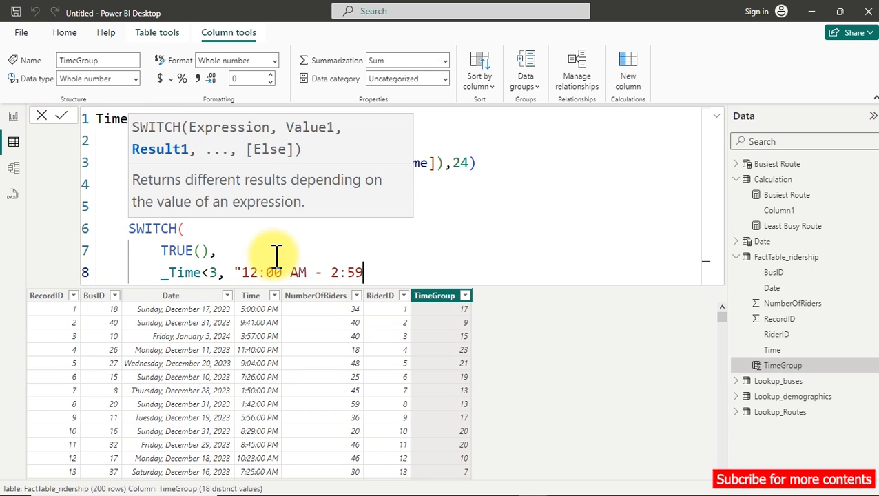
type("AM\",")
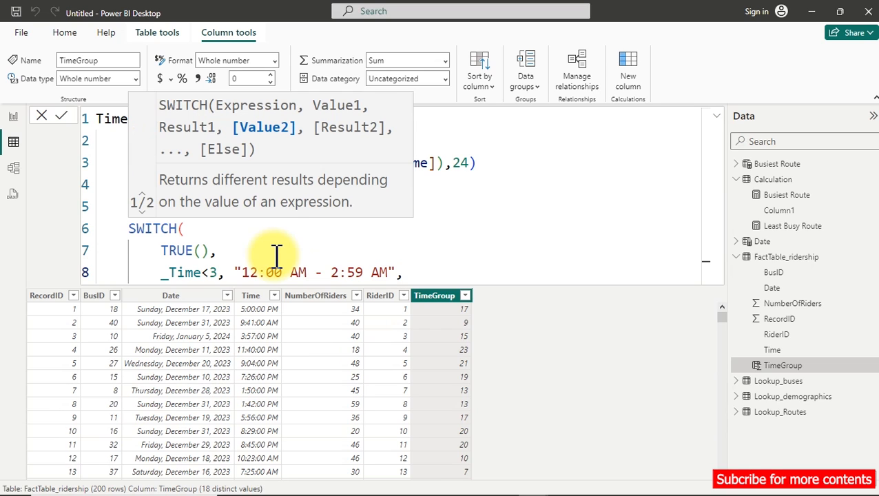
key("shift+Return")
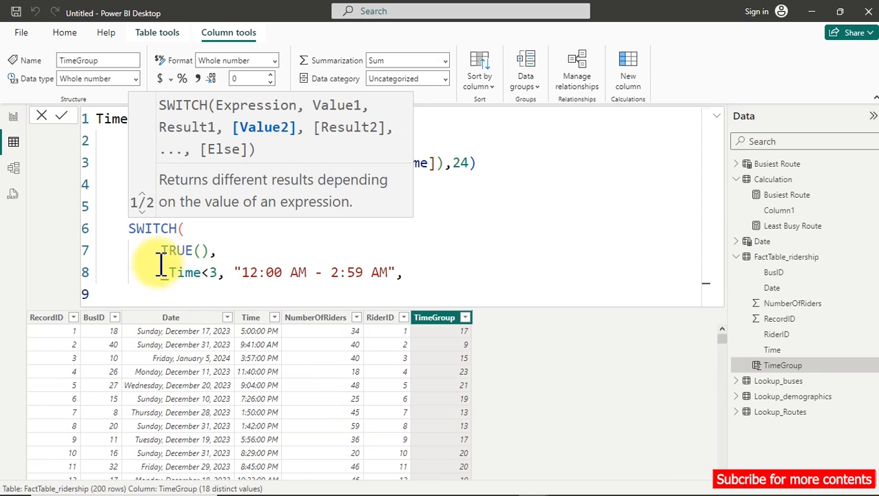
Duplicate the _Time<3 condition with its result onto the six lines below it in the SWITCH function.
left_click_drag(152, 273, 392, 267)
key("ctrl+c")
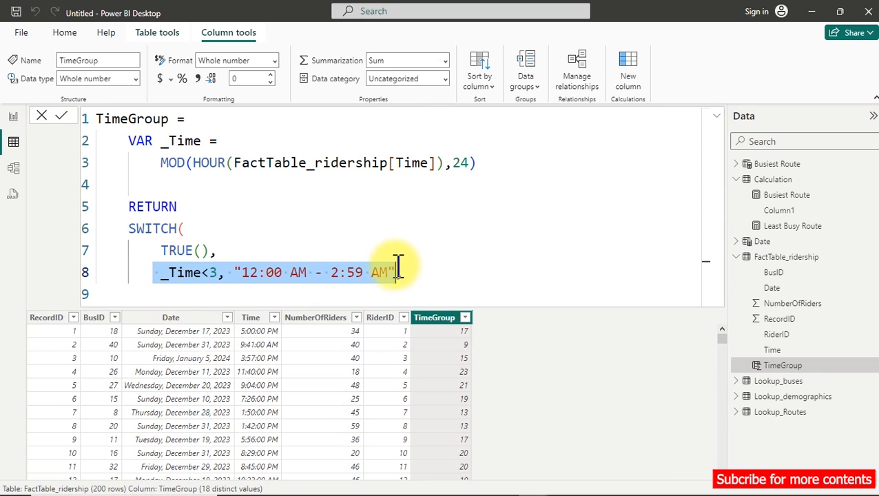
left_click(406, 270)
key("shift+Return")
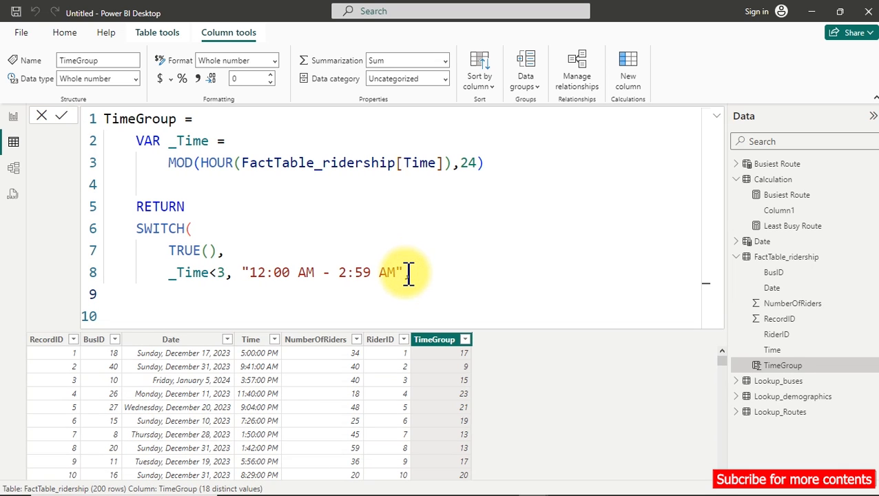
key("ctrl+v")
key("shift+Return")
key("ctrl+v")
key("shift+Return")
key("ctrl+v")
key("shift+Return")
key("ctrl+v")
key("shift+Return")
key("ctrl+v")
key("shift+Return")
key("ctrl+v")
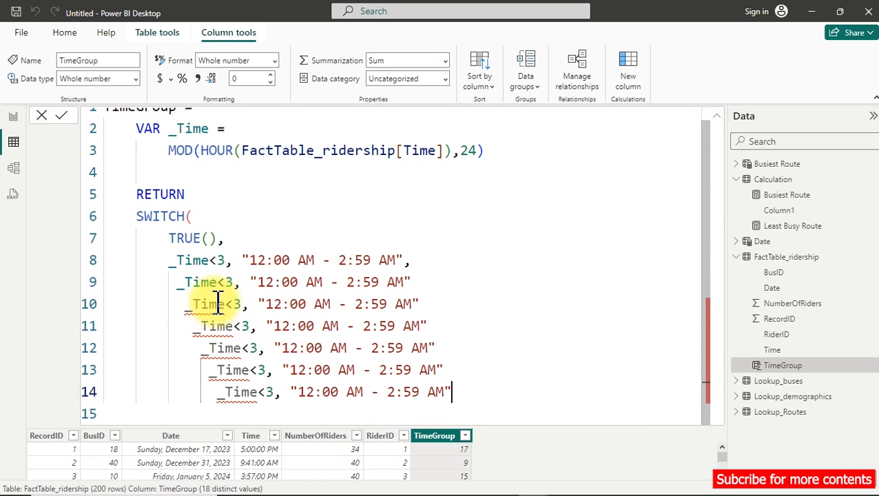
Add the missing comma at the end of each of the six duplicated SWITCH condition lines.
left_click(429, 281)
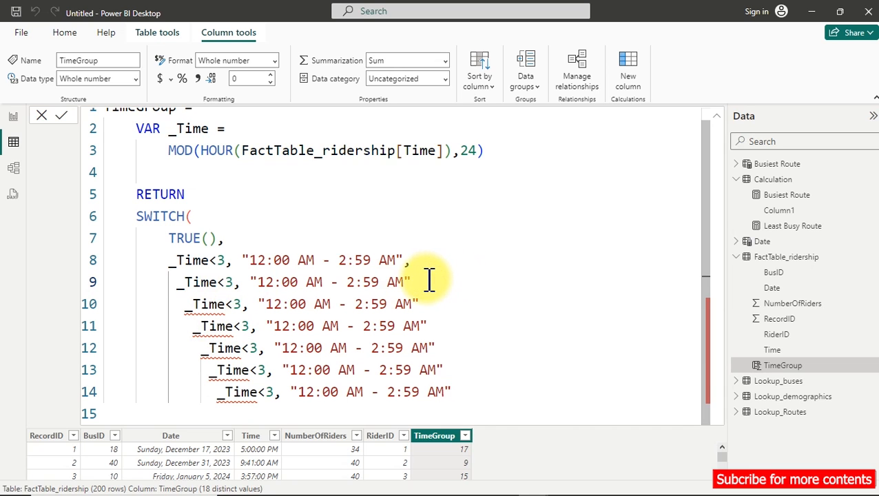
type(",")
left_click(436, 325)
type(",")
left_click(442, 348)
type(",")
left_click(450, 370)
type(",")
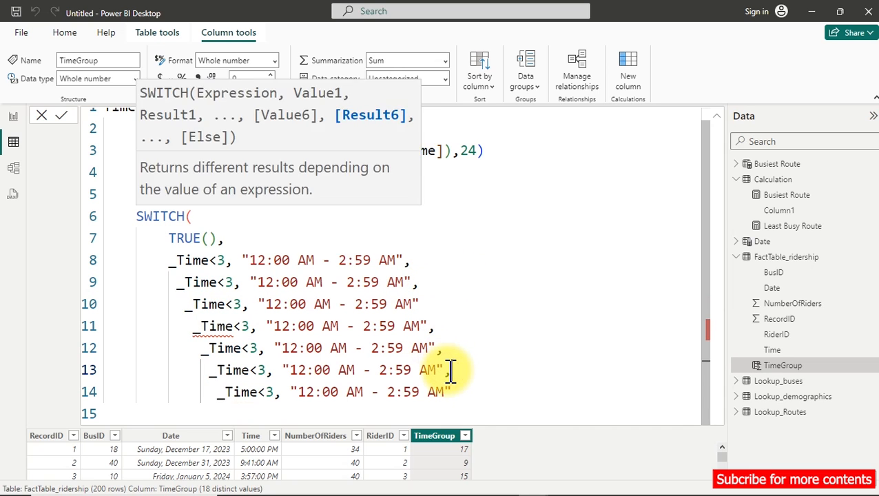
left_click(463, 390)
type(",")
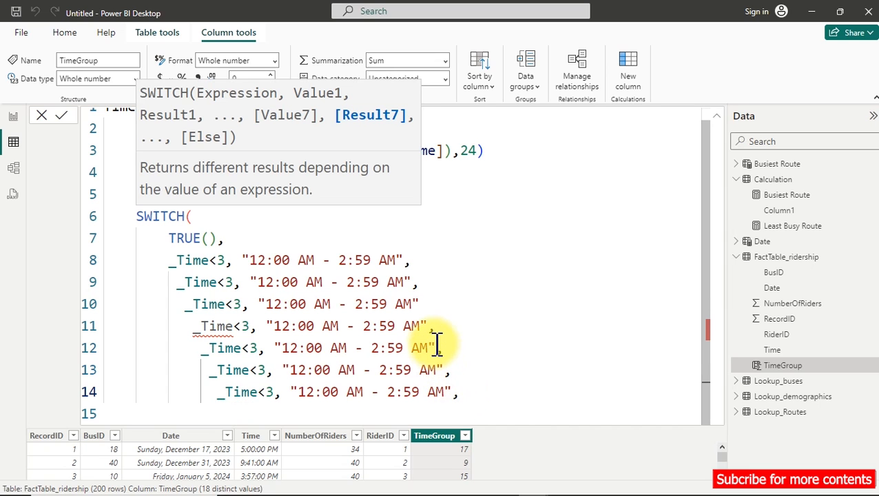
left_click(432, 304)
type(",")
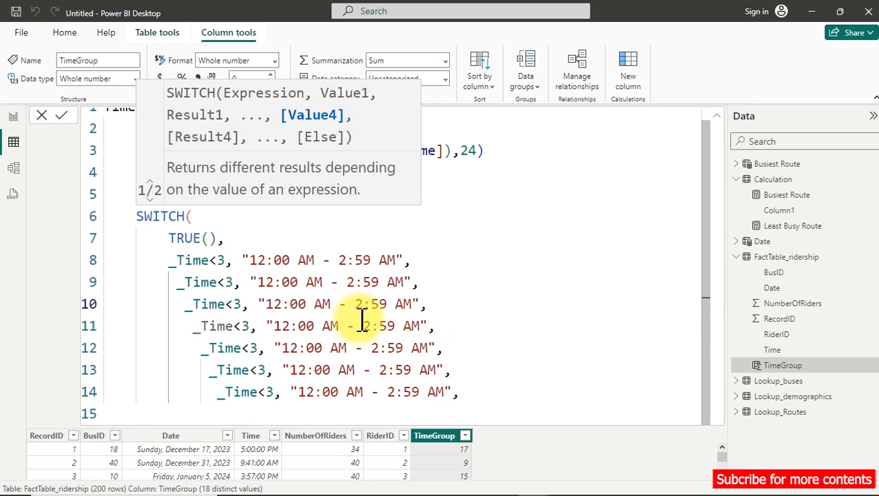
Change the second SWITCH condition to _Time<6 with the result "3:00 AM - 5:59 AM".
double_click(236, 282)
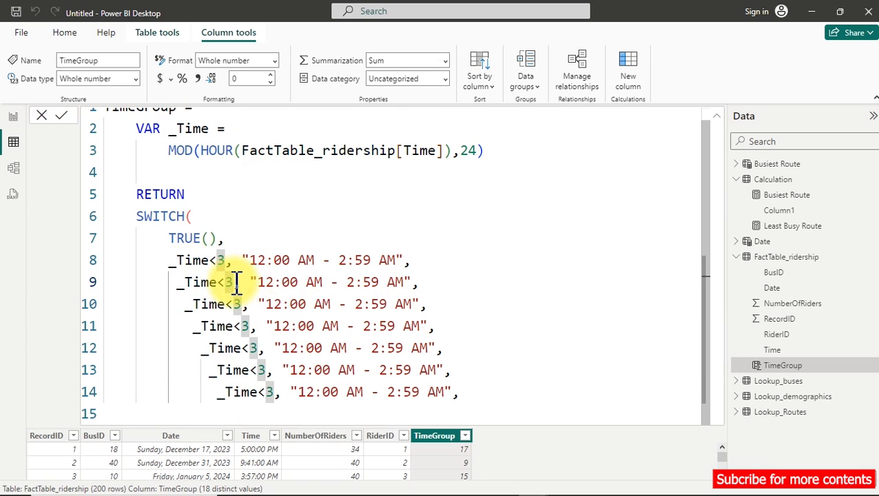
type("6")
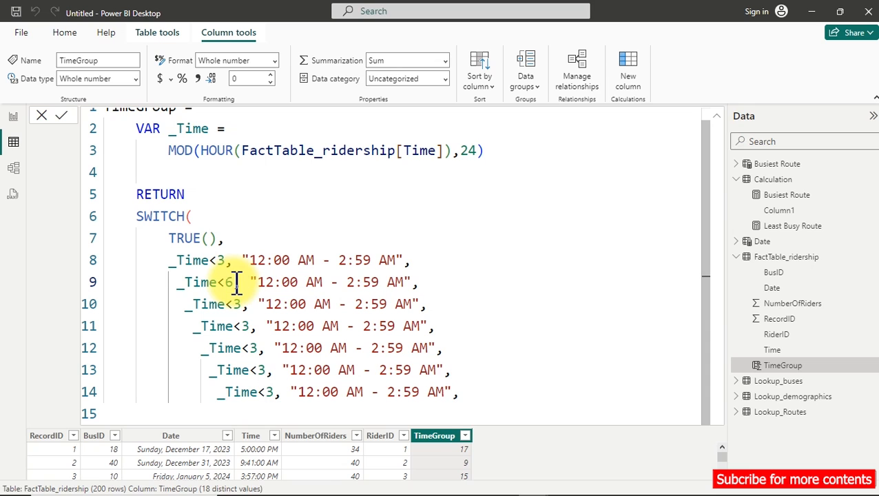
left_click(268, 283)
double_click(268, 284)
type("3")
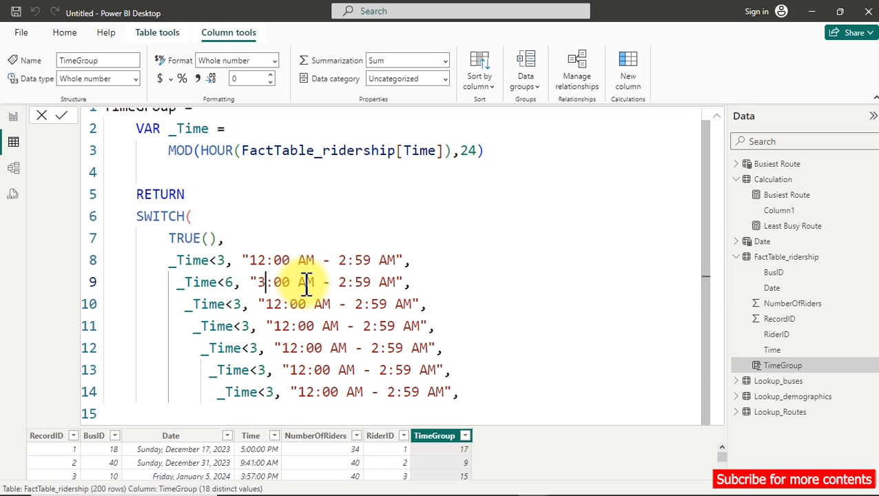
double_click(348, 282)
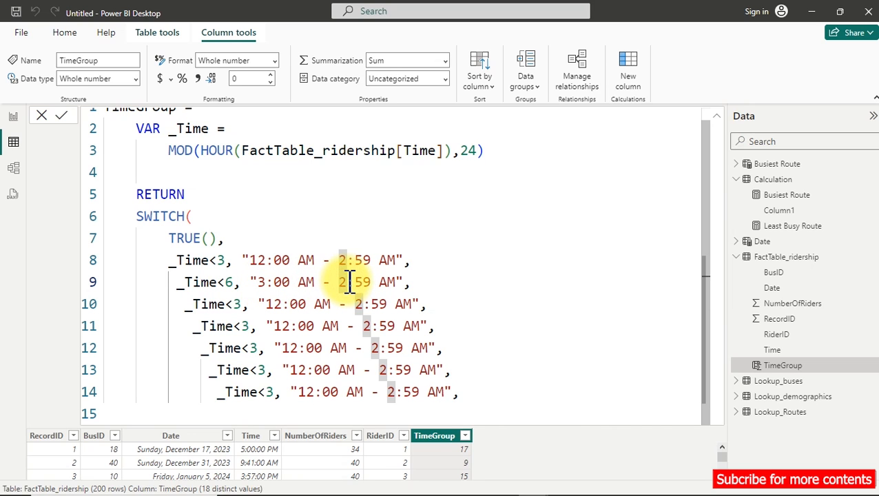
type("5")
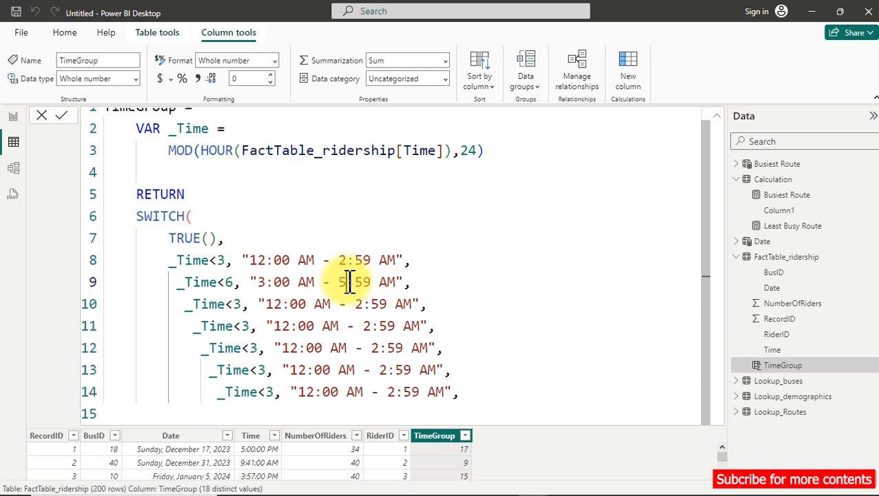
Change the third SWITCH condition to _Time<9 with the result "6:00 AM - 8:59 AM".
double_click(282, 304)
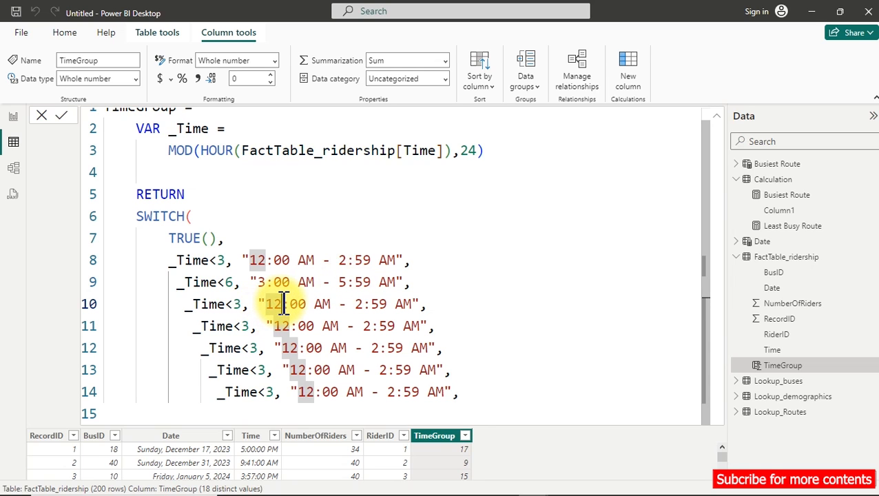
left_click(282, 304)
type("9")
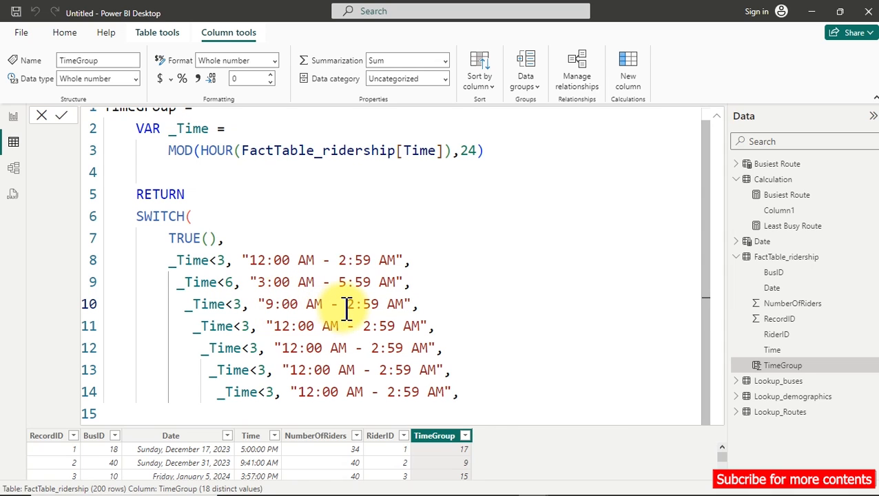
double_click(235, 304)
key("BackSpace")
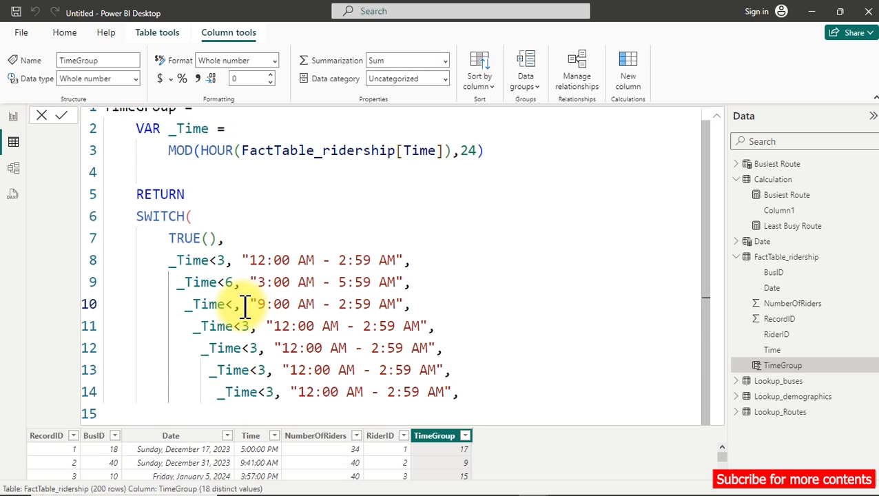
type("9")
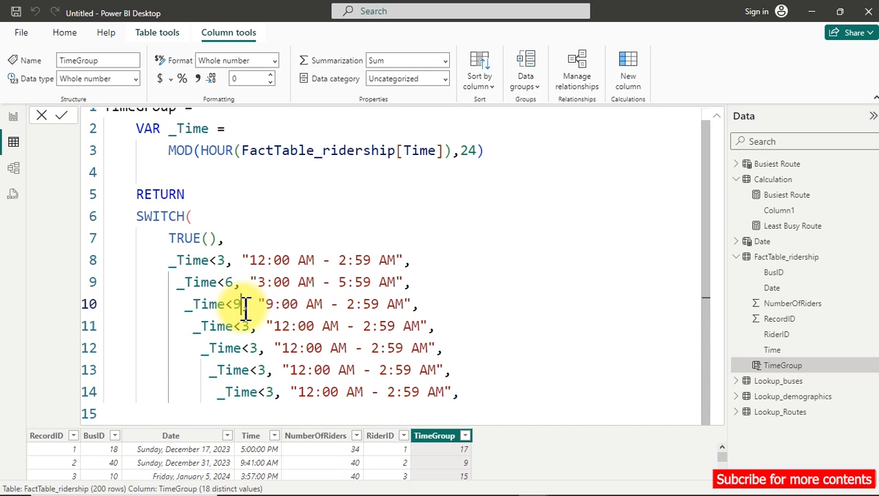
left_click(274, 304)
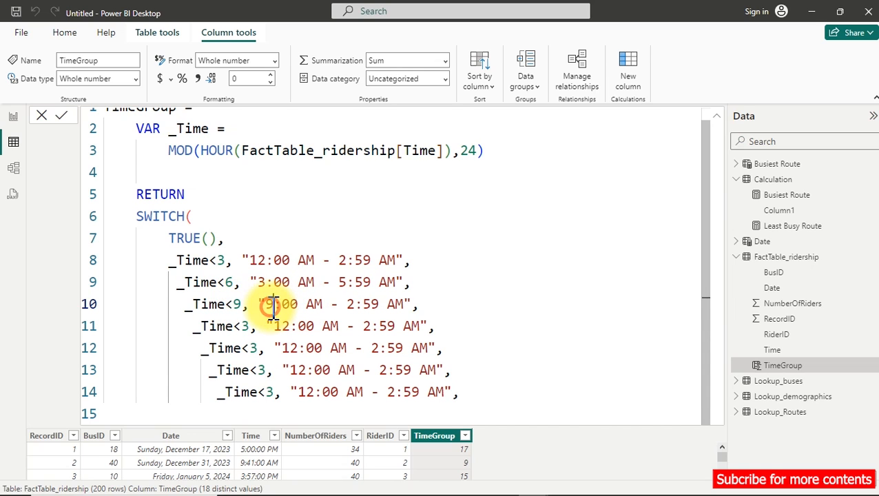
key("BackSpace")
type("6")
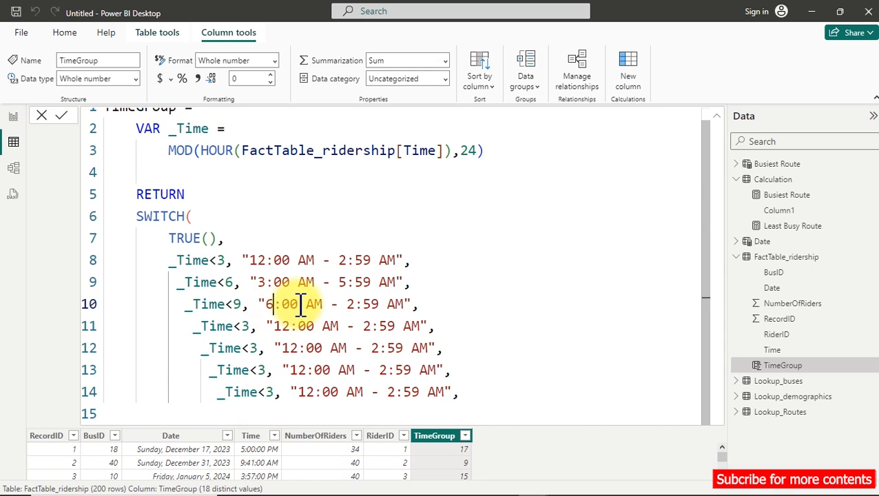
left_click(350, 304)
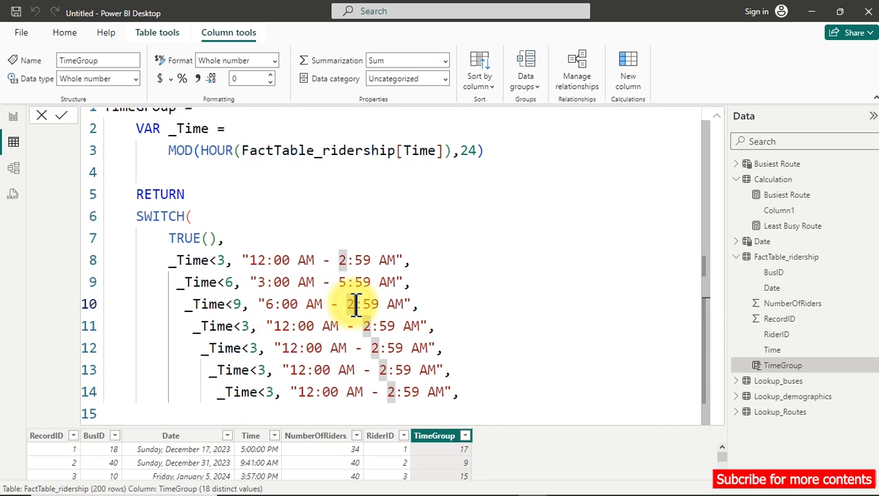
key("Delete")
type("8")
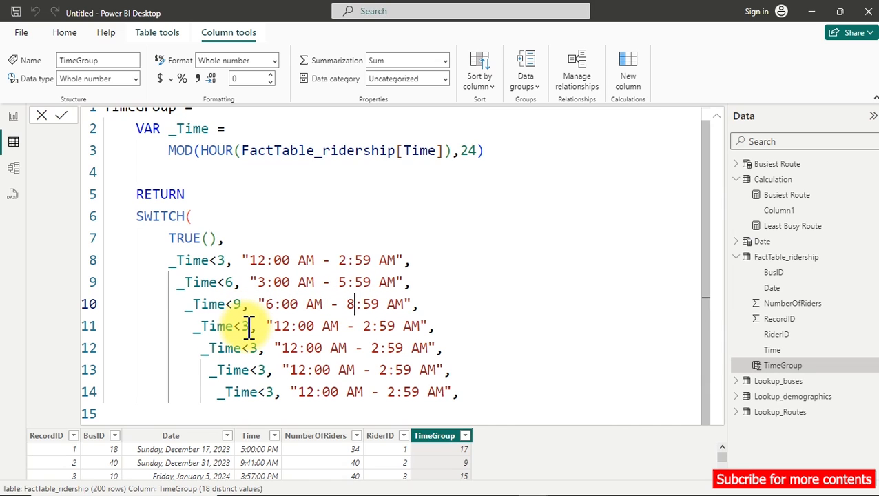
Change the fourth SWITCH condition to _Time<12 with the result "9:00 AM - 11:59 AM".
double_click(250, 327)
key("BackSpace")
type("12")
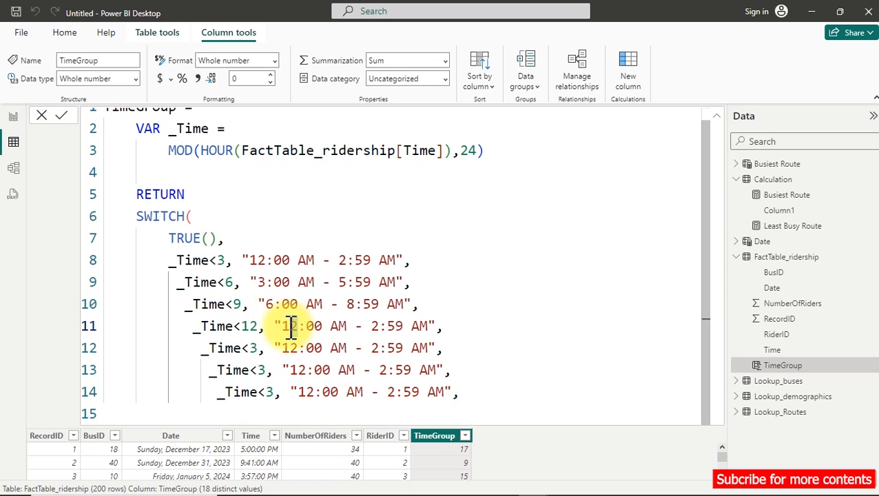
double_click(285, 328)
type("9")
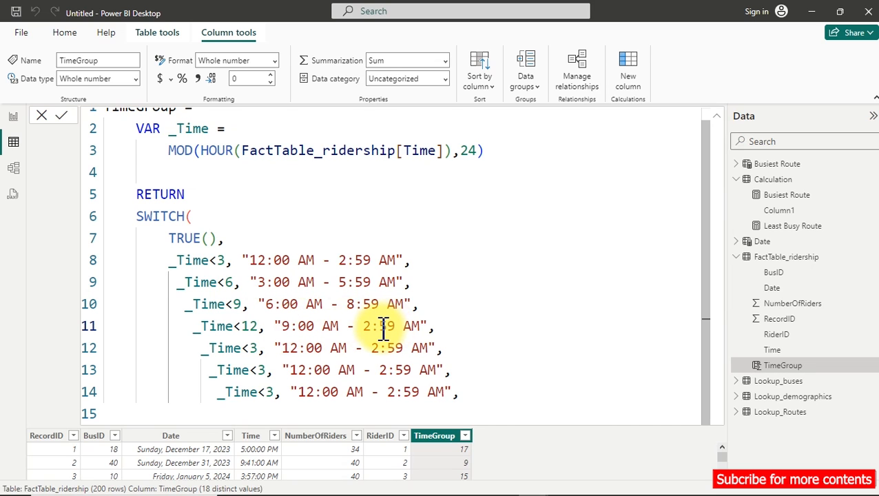
double_click(368, 327)
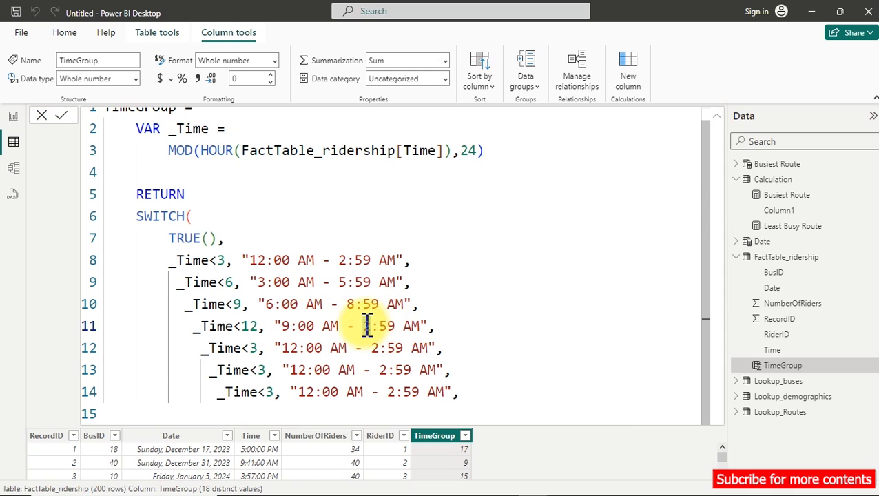
type("11")
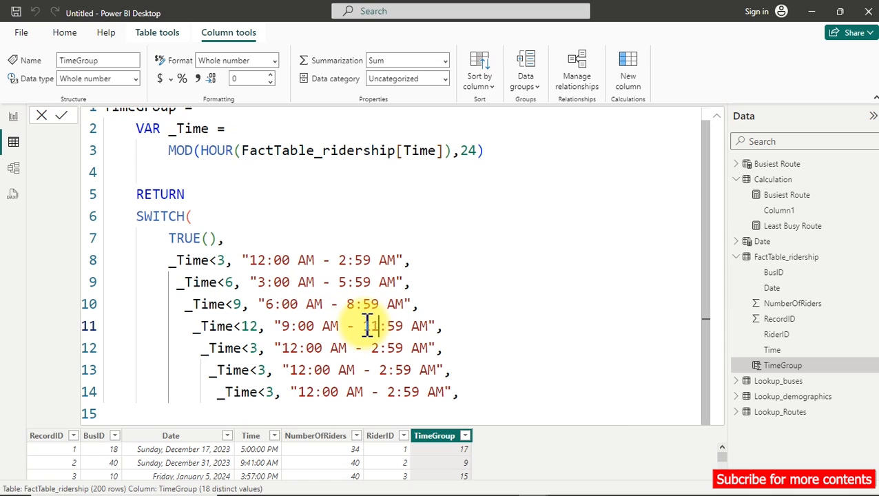
Set the hour limit of the fifth SWITCH condition on line 12 to 15.
double_click(261, 350)
key("BackSpace")
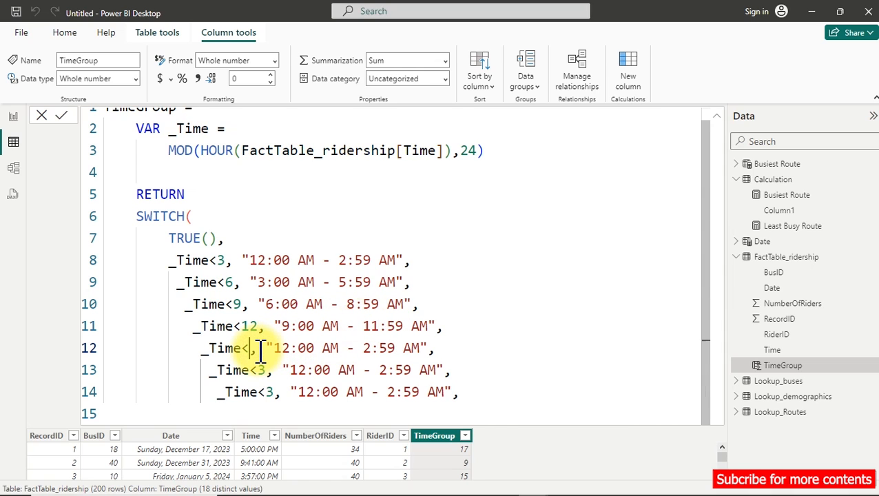
type("15")
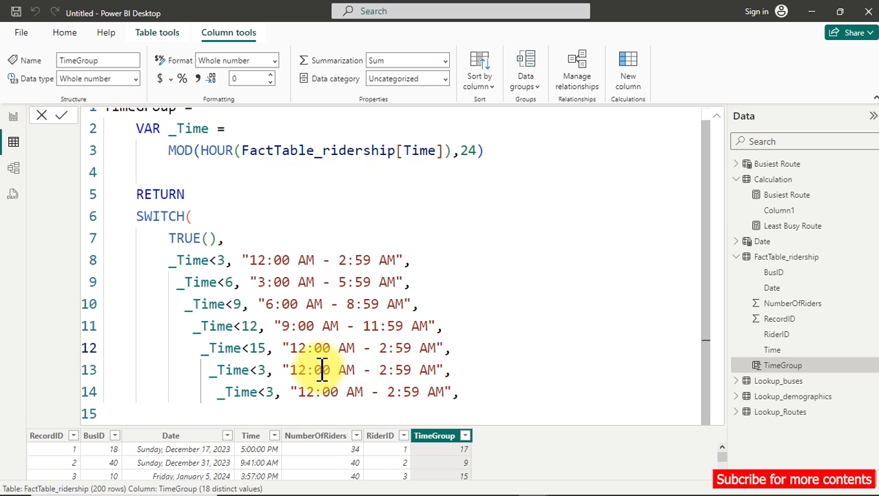
Change the sixth SWITCH condition to _Time<18 and set its result's hours to 3:00 and 5:59.
double_click(264, 372)
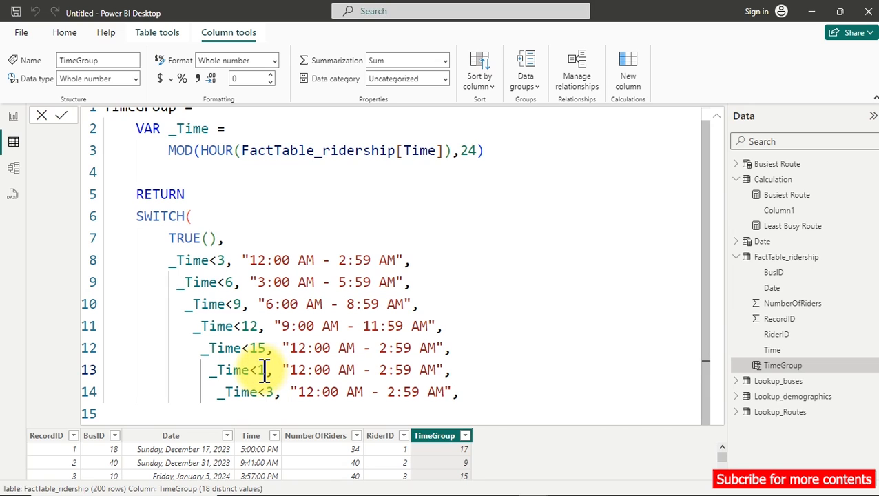
type("18")
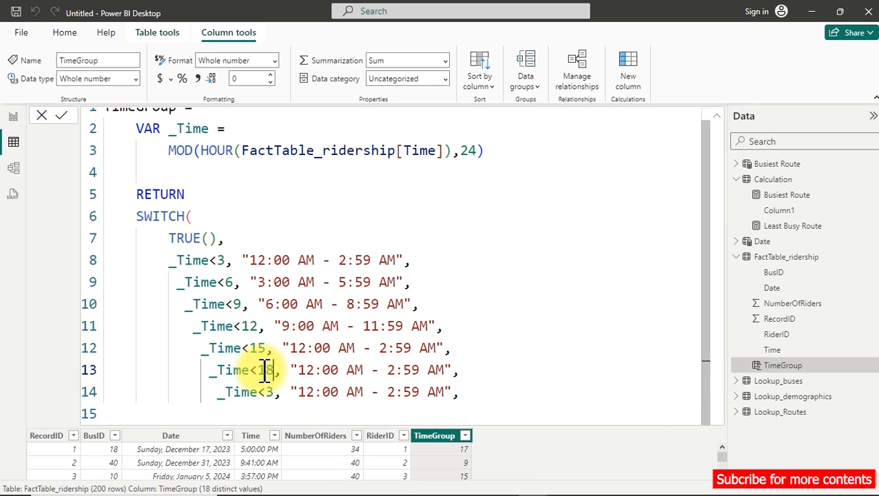
left_click(300, 372)
type("3")
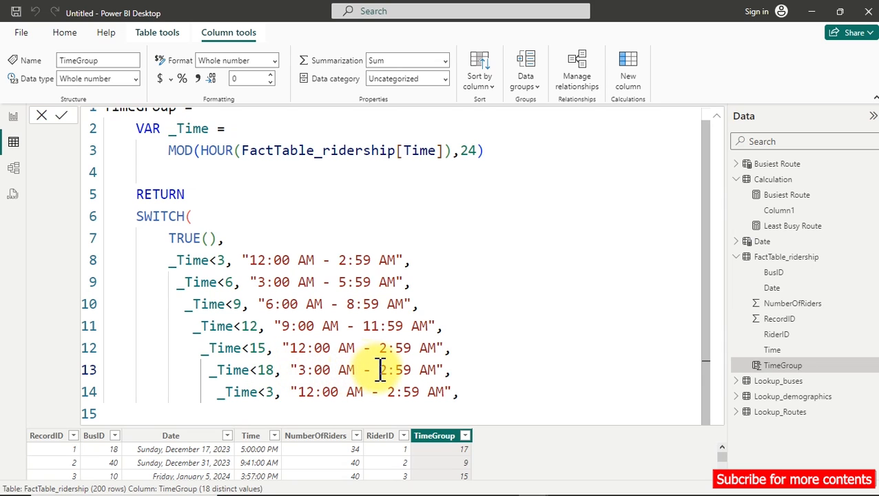
double_click(383, 372)
type("5")
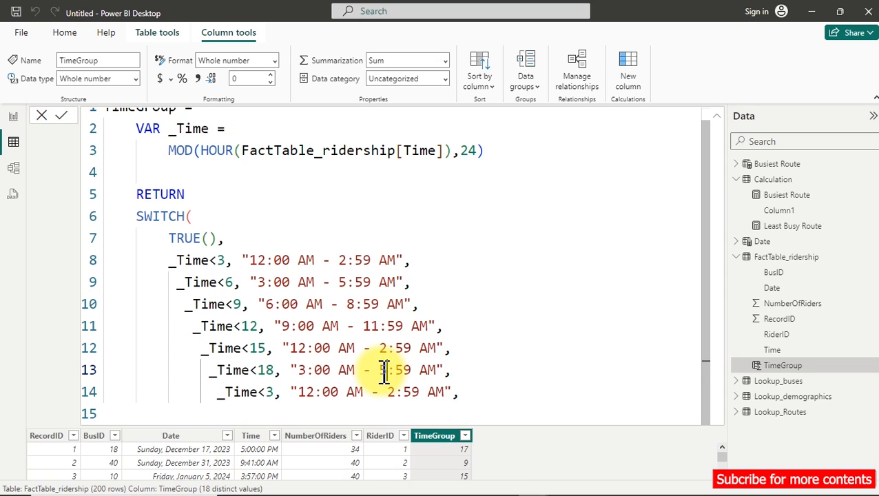
Change the seventh SWITCH condition to _Time<21 and set its result's hours to 6:00 and 8:59.
double_click(269, 392)
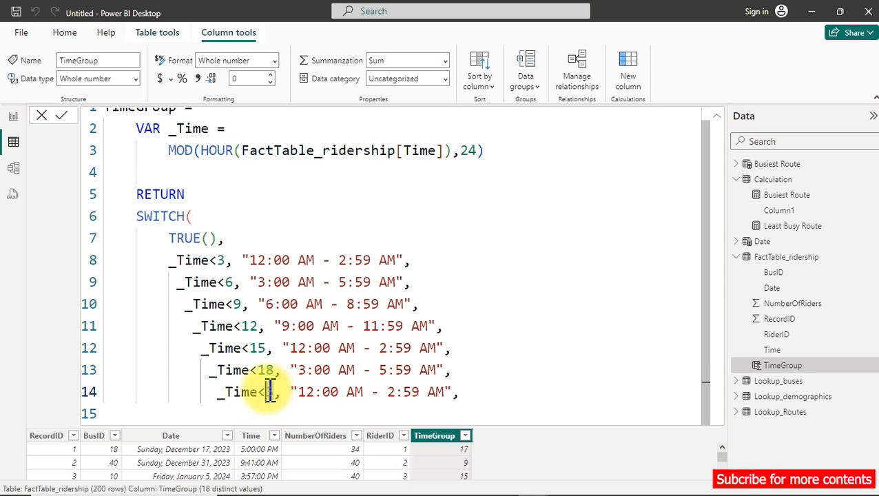
type("21")
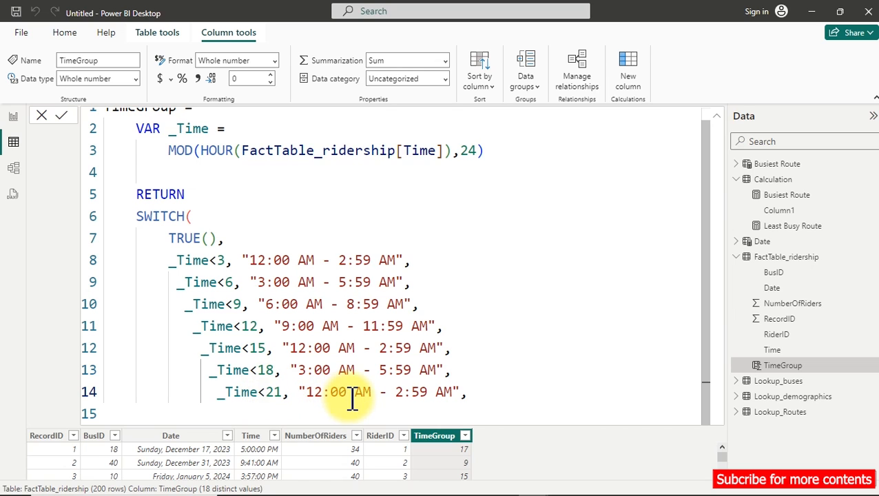
double_click(311, 393)
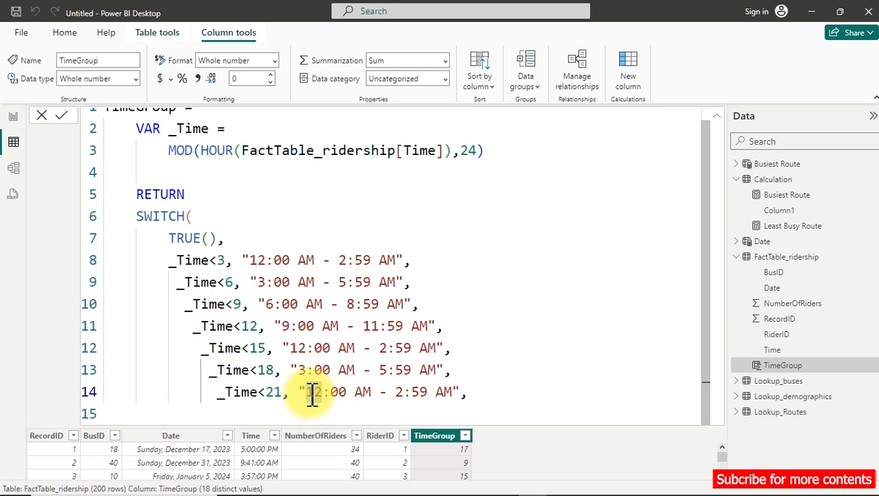
type("6")
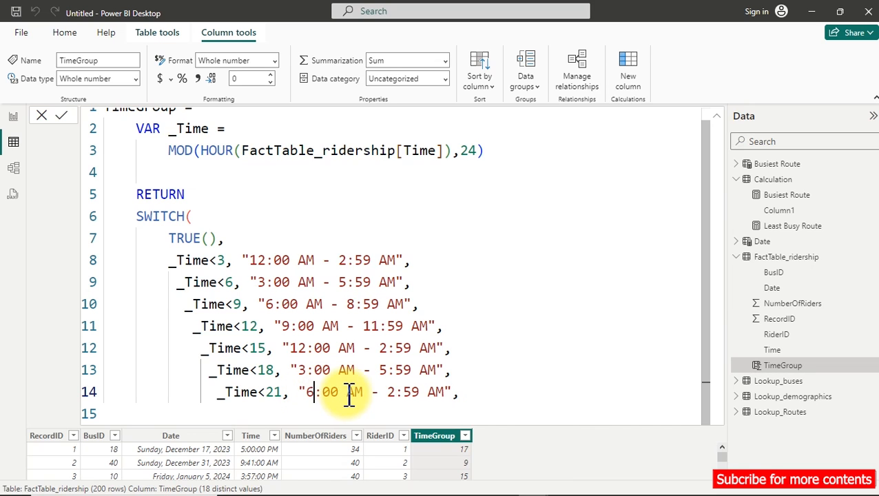
double_click(390, 392)
type("8")
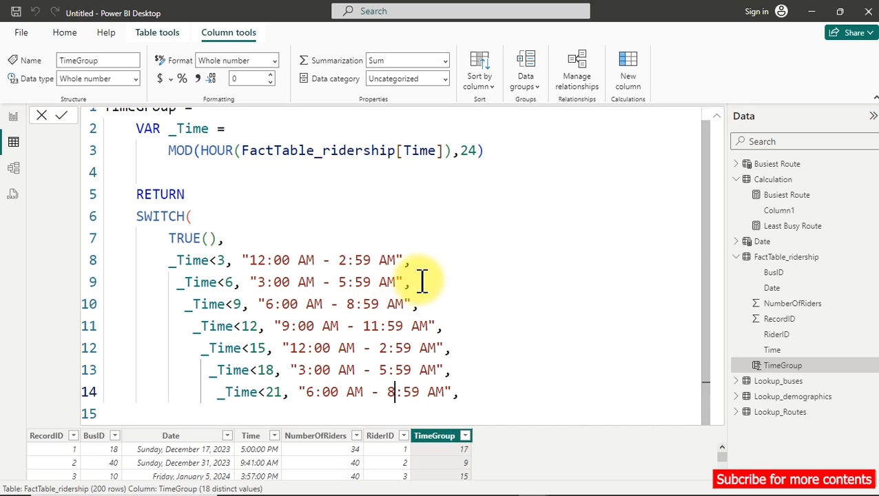
Set the end times of the fifth, sixth and seventh SWITCH results on lines 12 to 14 to PM.
left_click(395, 260)
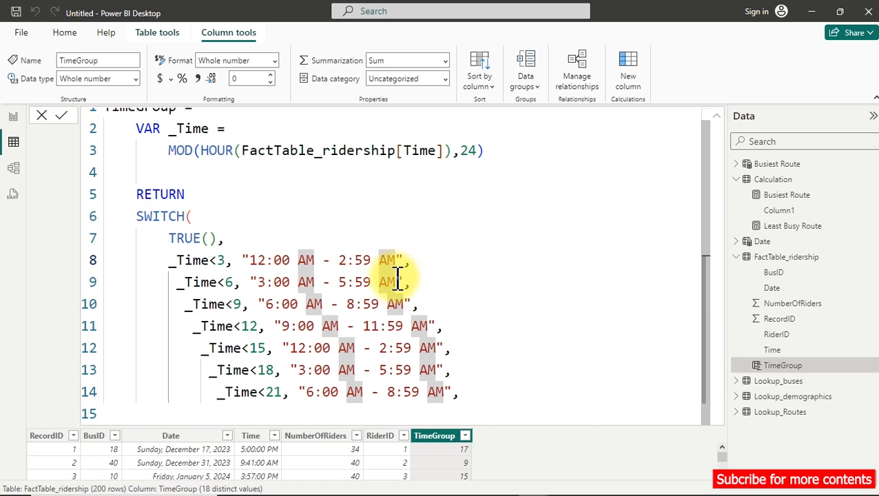
left_click(386, 281)
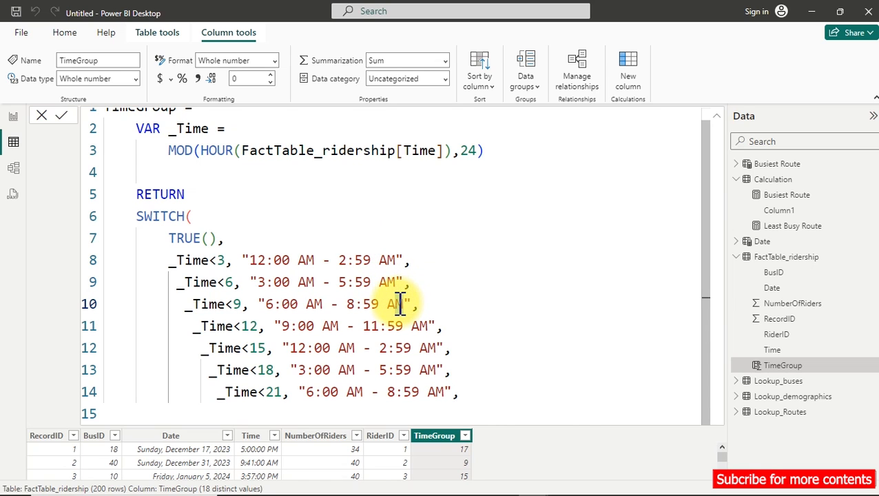
left_click_drag(398, 304, 405, 306)
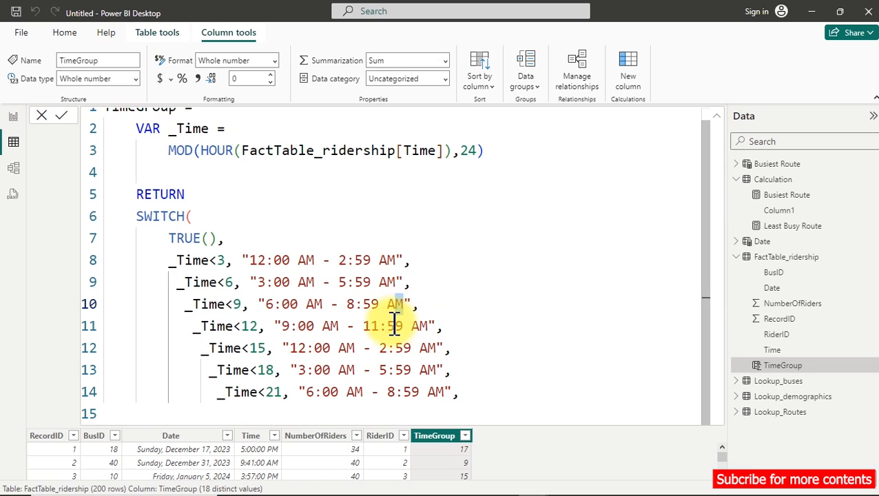
left_click(426, 327)
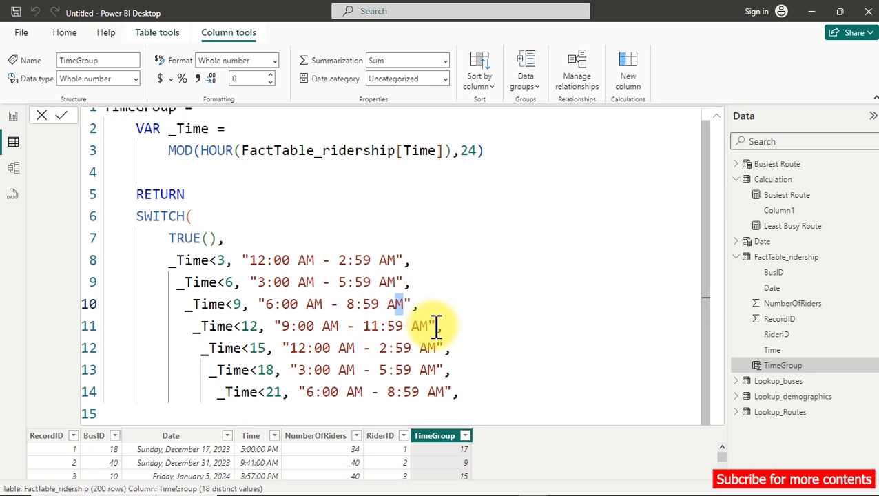
left_click_drag(421, 347, 432, 347)
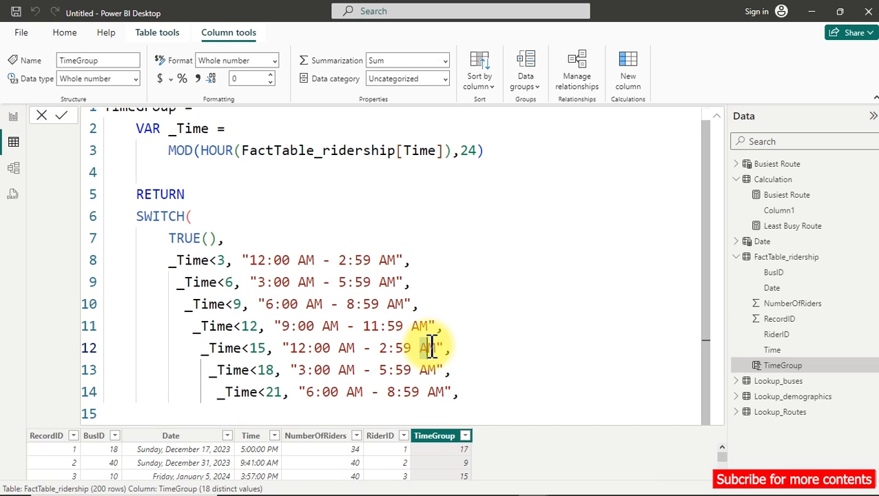
type("P")
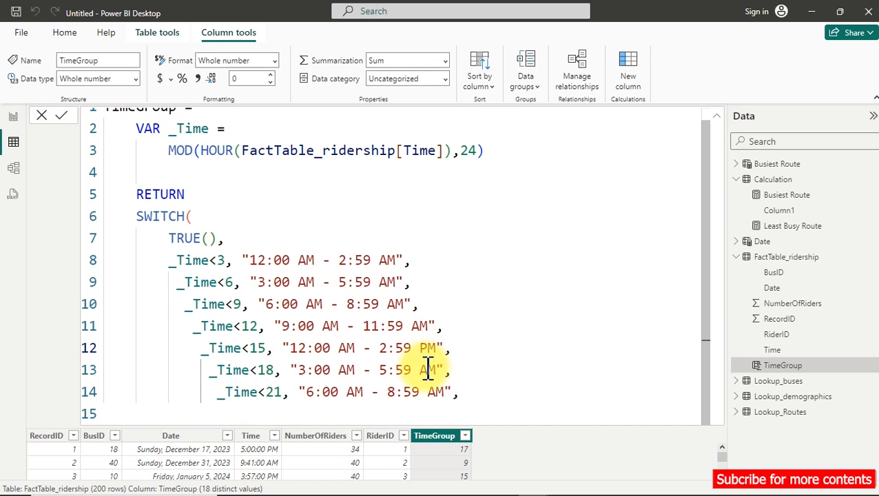
double_click(427, 370)
type("P")
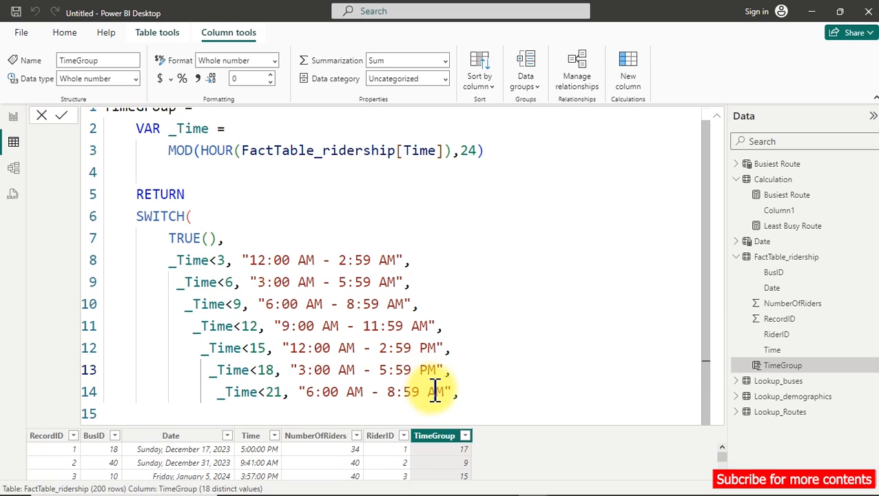
double_click(433, 391)
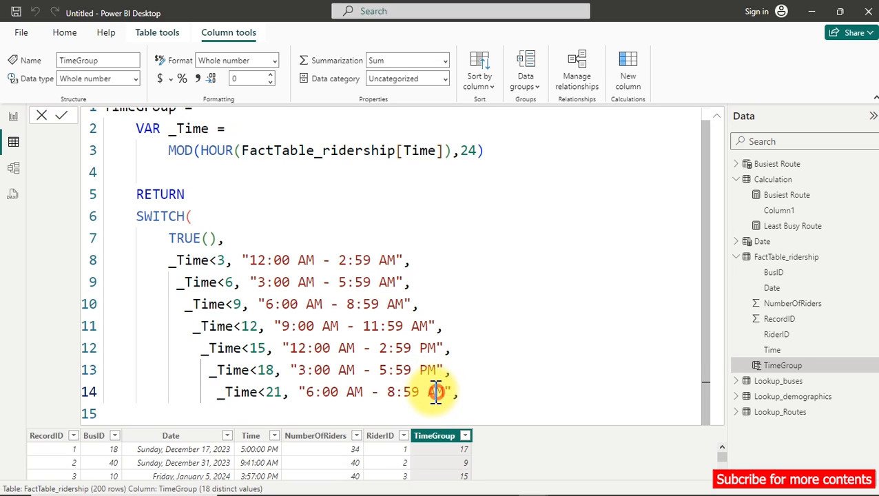
type("P")
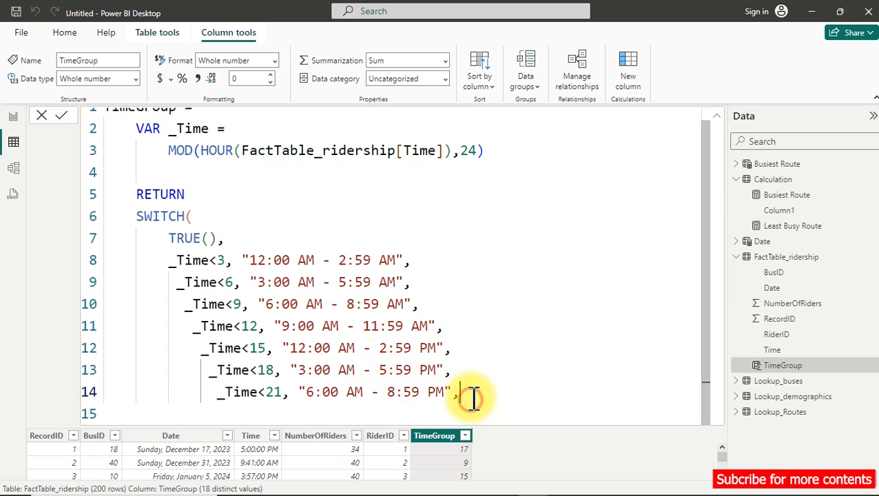
Add the default SWITCH result "9:00 PM - 11:59 MP" on line 15 and close the function with a parenthesis on line 16.
key("shift+Return")
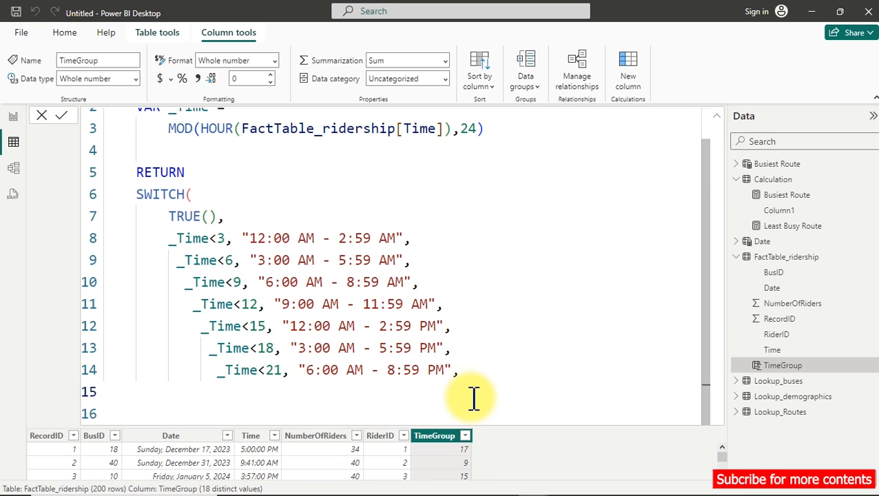
type("\"9:00")
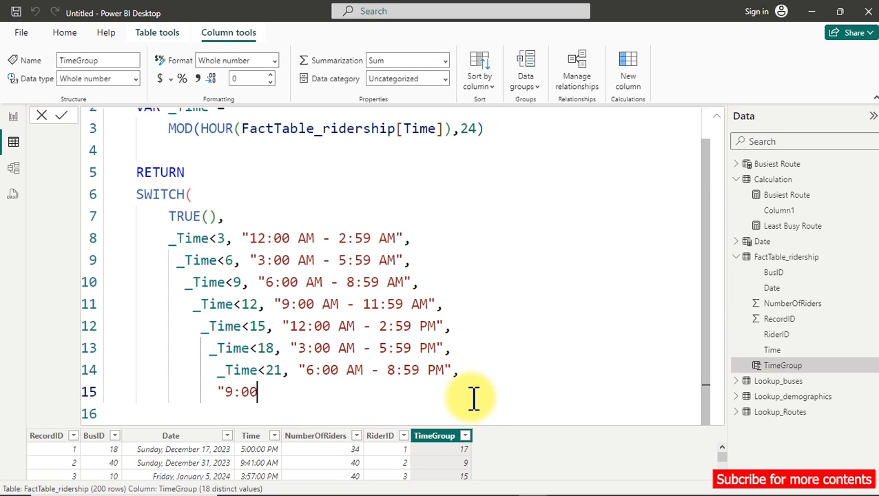
type(" PM - 11:59")
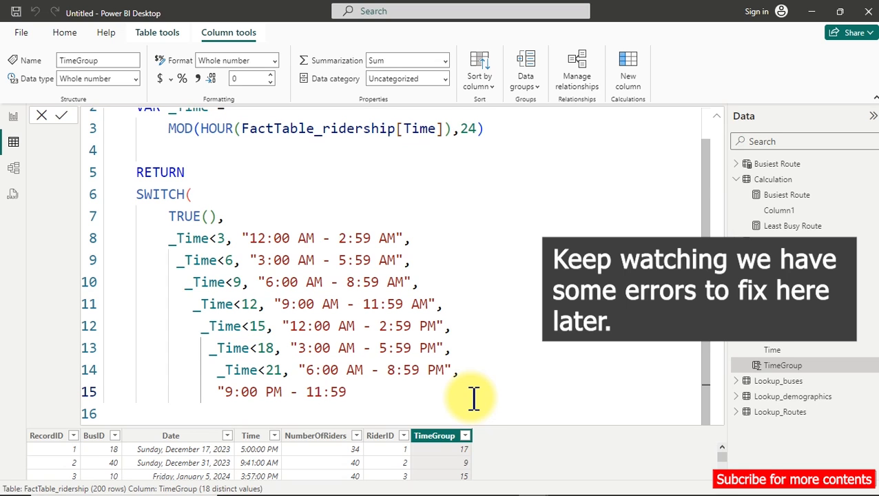
type("PM")
key("BackSpace")
key("BackSpace")
type("MP\"")
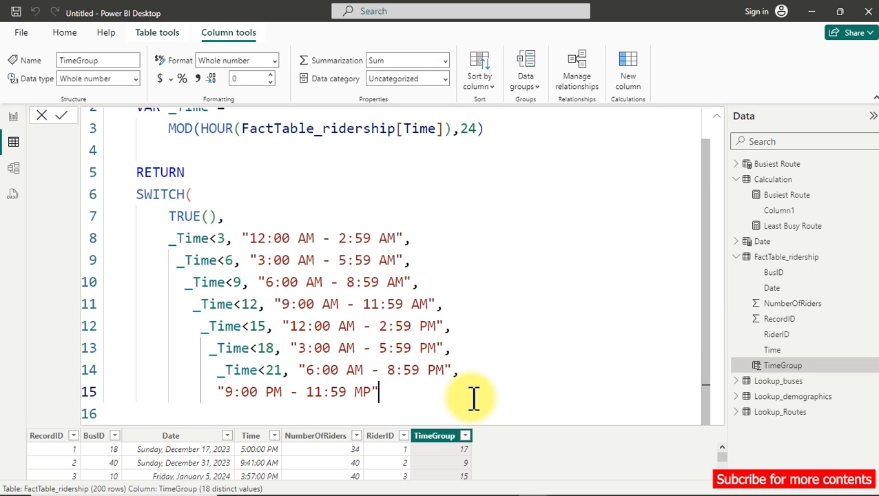
key("Return")
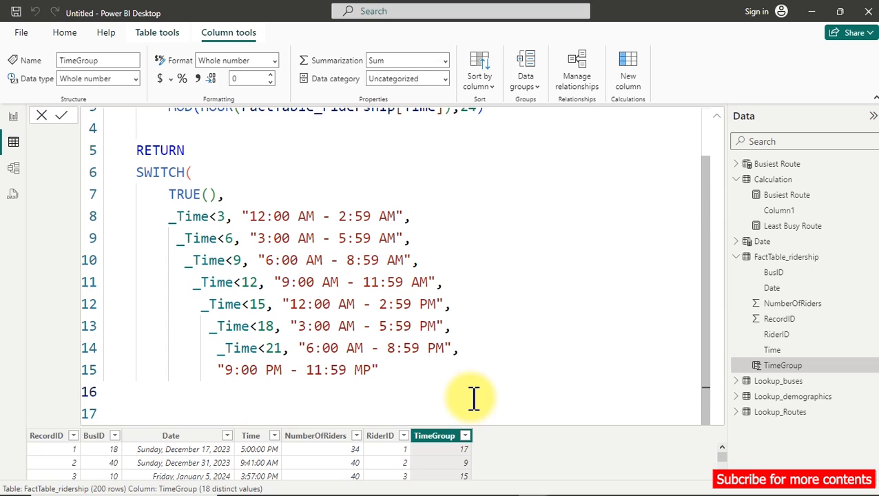
type(")")
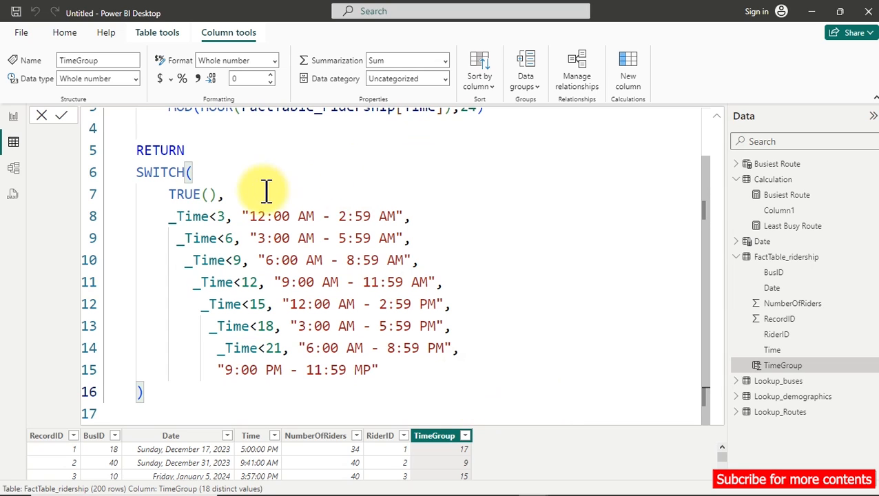
Remove the extra indentation so the SWITCH lines from line 9 down align with the first condition.
left_click(179, 245)
key("BackSpace")
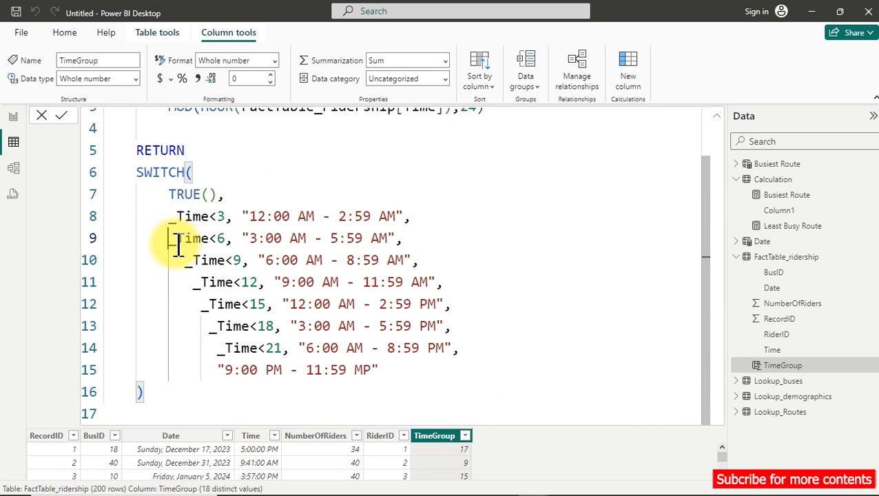
left_click(178, 263)
key("BackSpace")
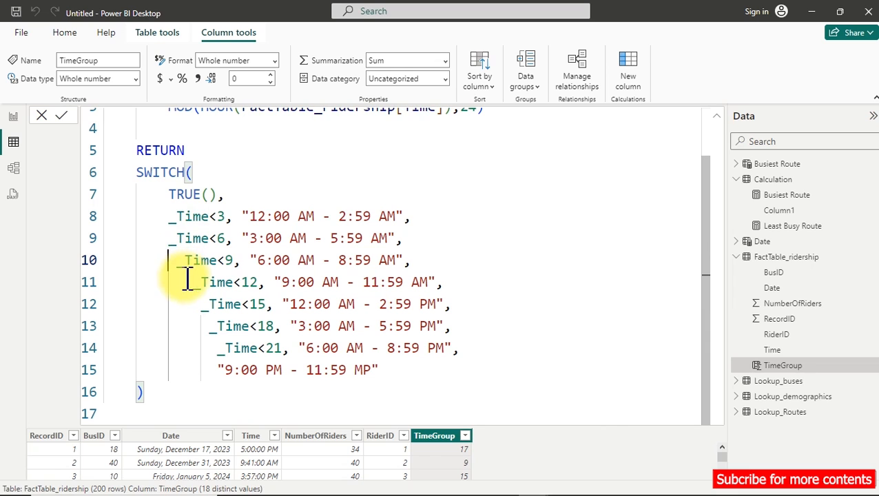
Commit the TimeGroup formula so the column returns the time-range text for each record.
left_click(717, 116)
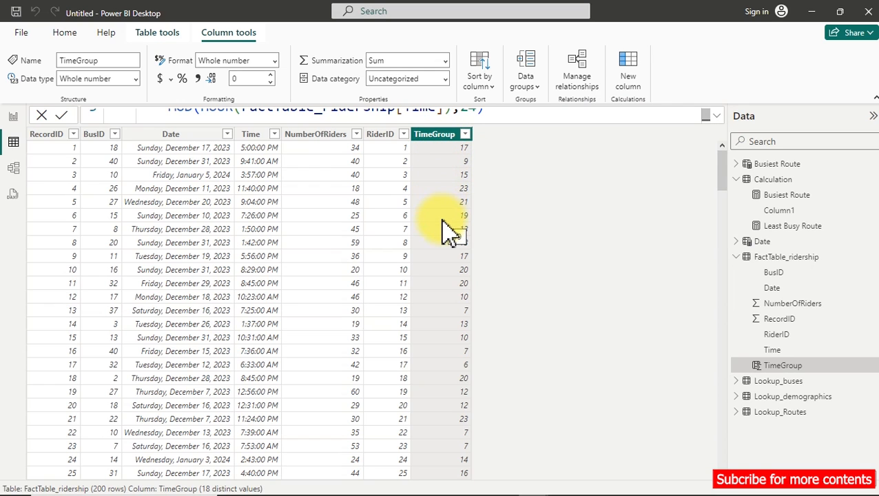
left_click(717, 116)
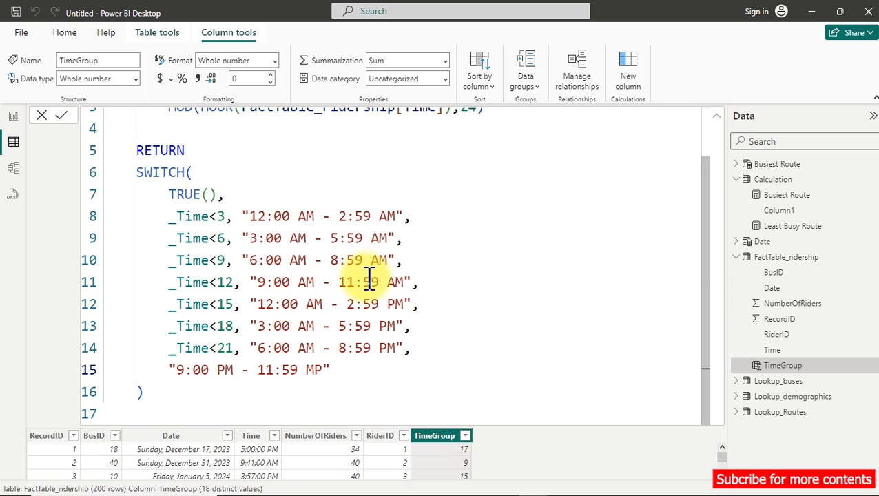
left_click(414, 265)
key("Return")
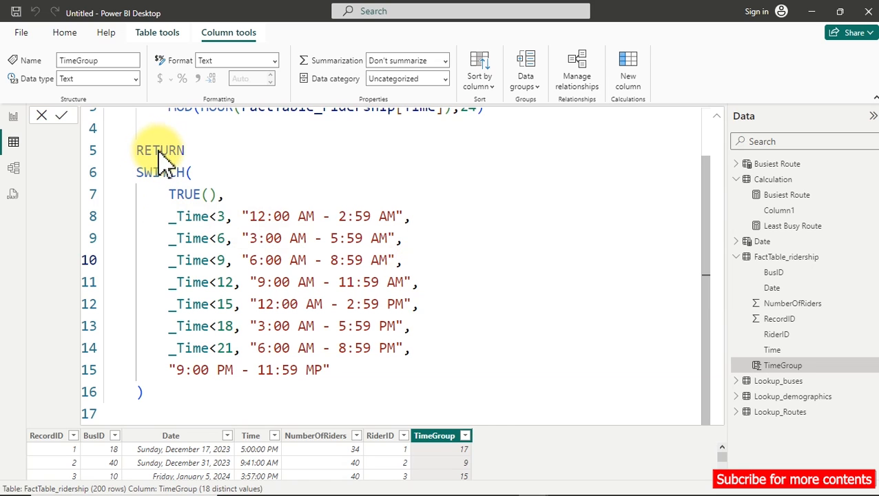
left_click(234, 190)
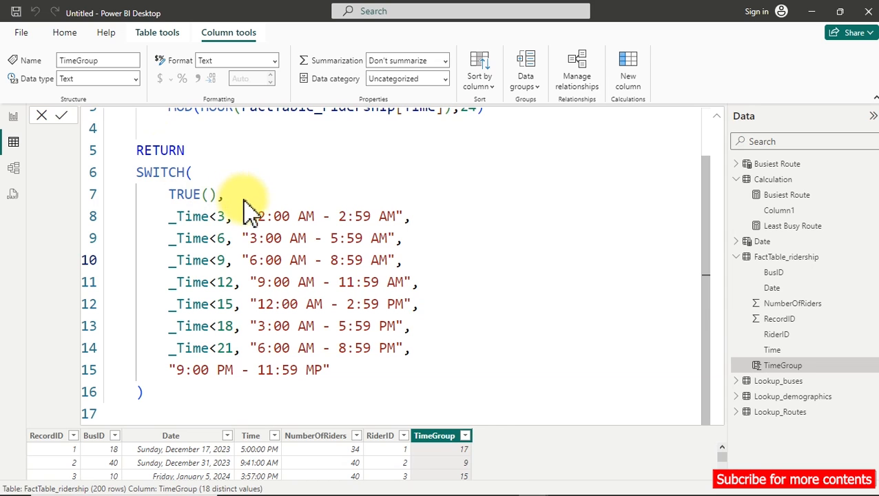
left_click(282, 224)
key("Return")
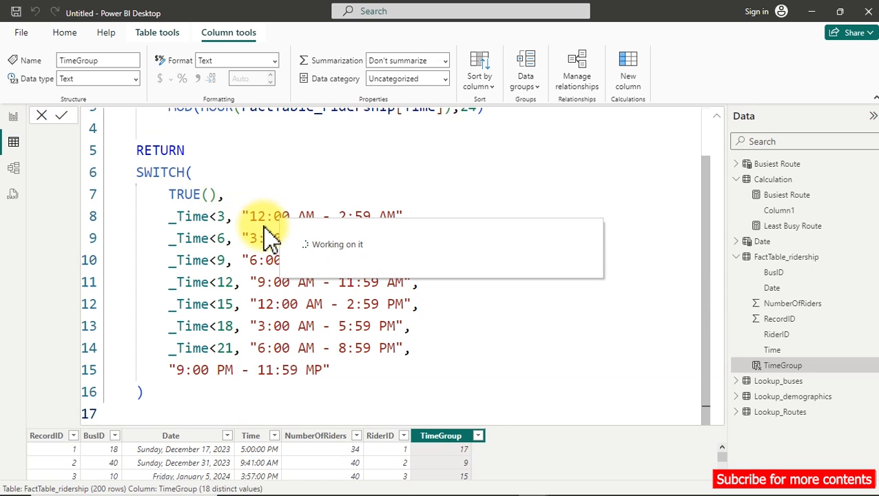
Review the distinct time ranges in the TimeGroup column's filter list and bring the full formula back into view.
left_click(716, 116)
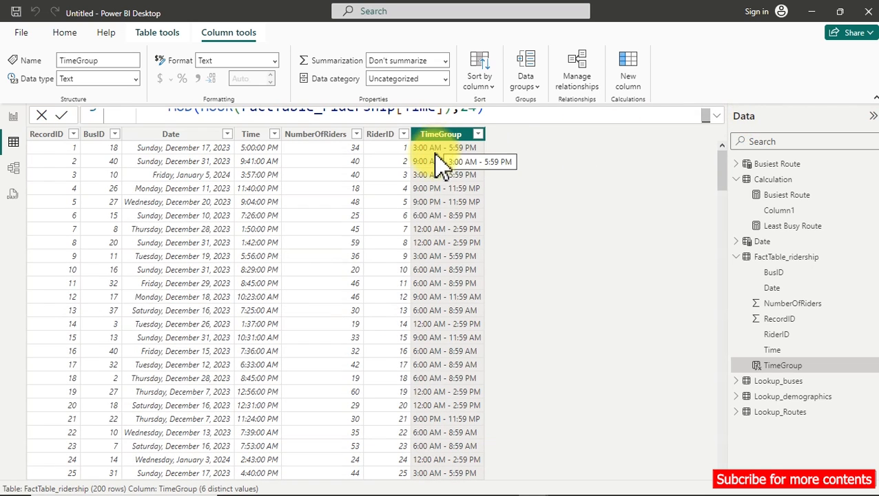
left_click(478, 134)
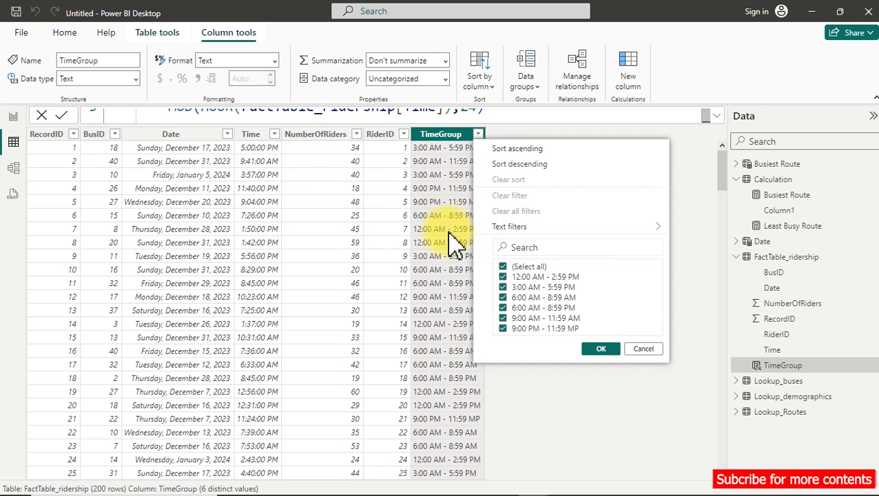
left_click(719, 117)
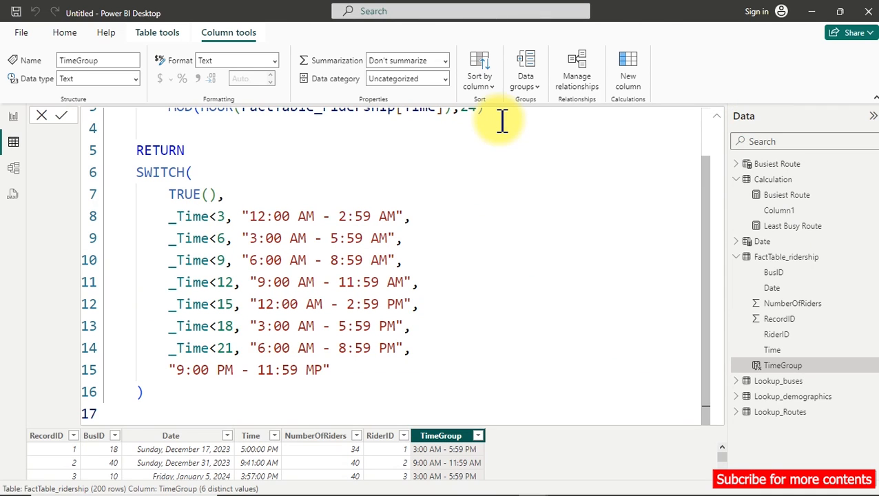
scroll(504, 147, "up", 2)
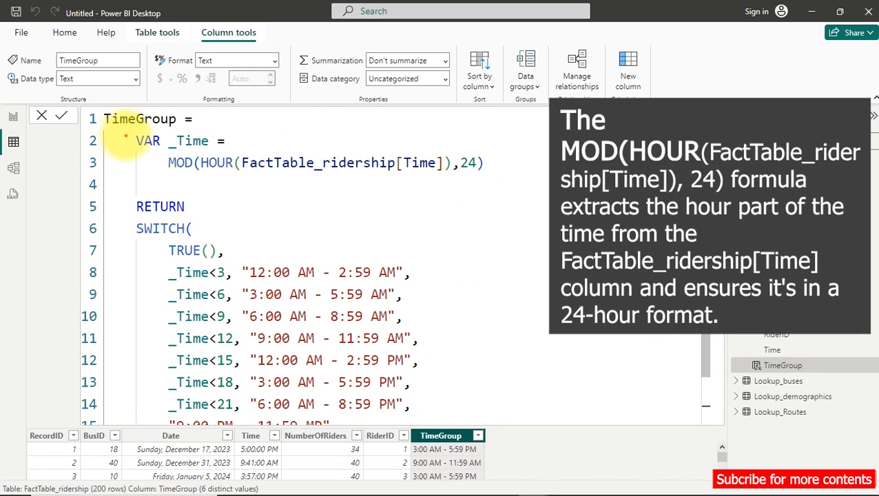
left_click_drag(127, 134, 503, 183)
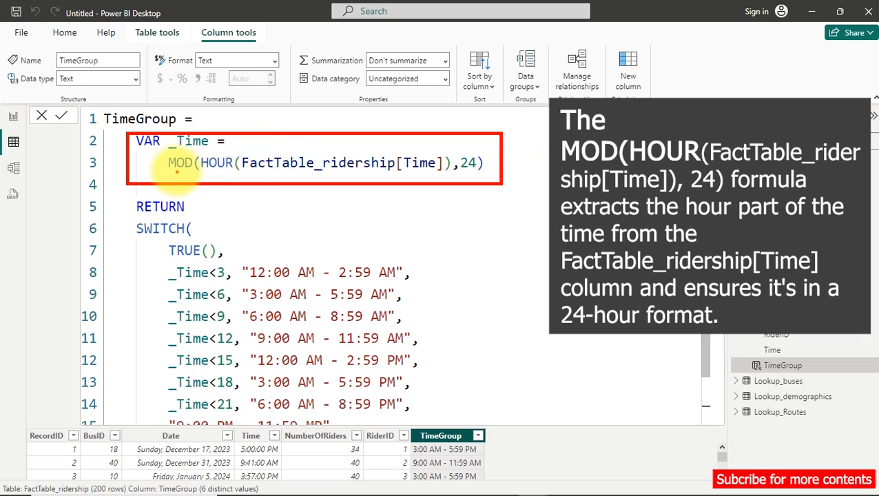
left_click_drag(177, 172, 335, 168)
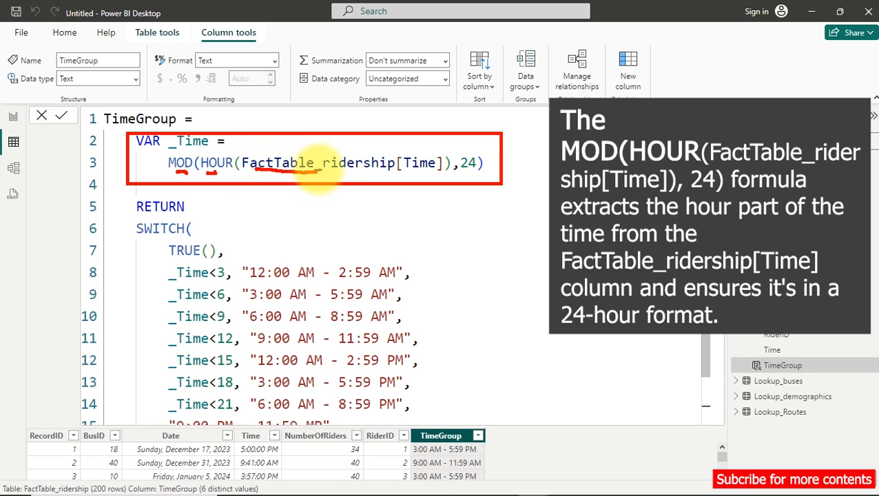
left_click_drag(398, 173, 475, 177)
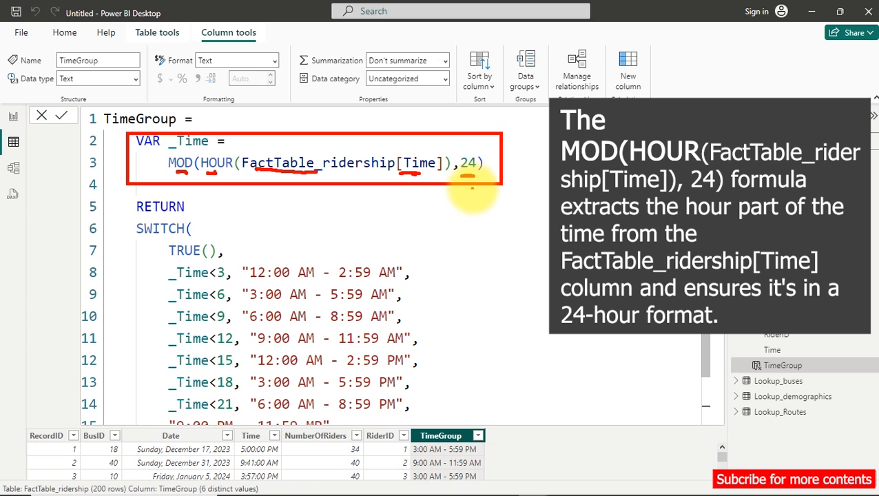
left_click_drag(492, 212, 473, 244)
mouse_move(499, 213)
left_mouse_down()
mouse_move(503, 238)
mouse_move(522, 222)
mouse_move(598, 224)
left_mouse_up()
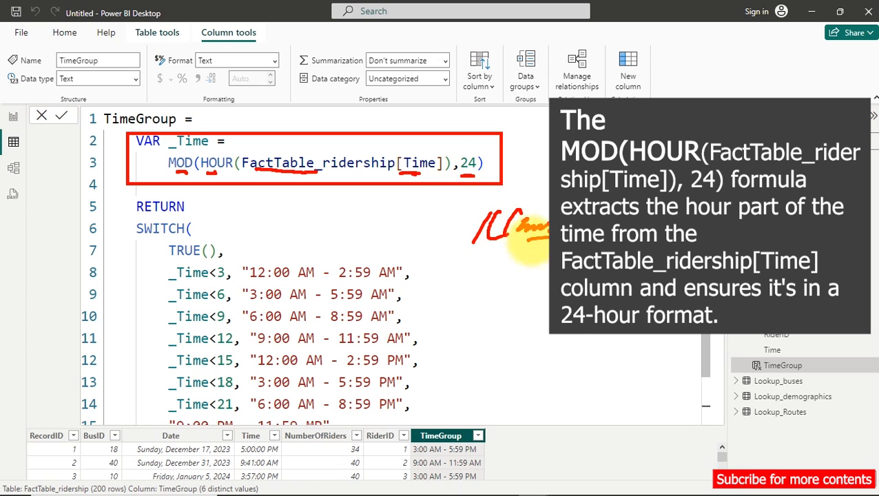
left_click_drag(527, 239, 607, 238)
left_click_drag(598, 248, 517, 253)
left_click_drag(532, 288, 513, 336)
left_click_drag(503, 285, 557, 278)
mouse_move(553, 296)
left_mouse_down()
mouse_move(537, 318)
mouse_move(627, 294)
left_mouse_up()
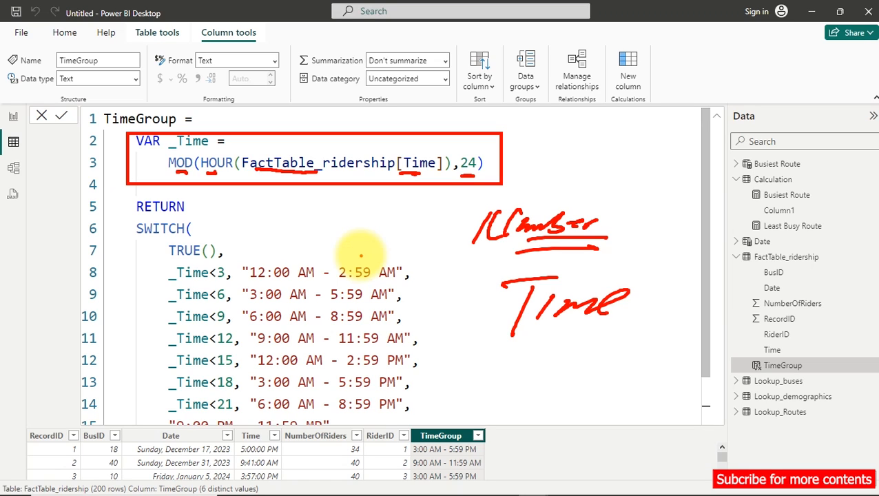
key("Escape")
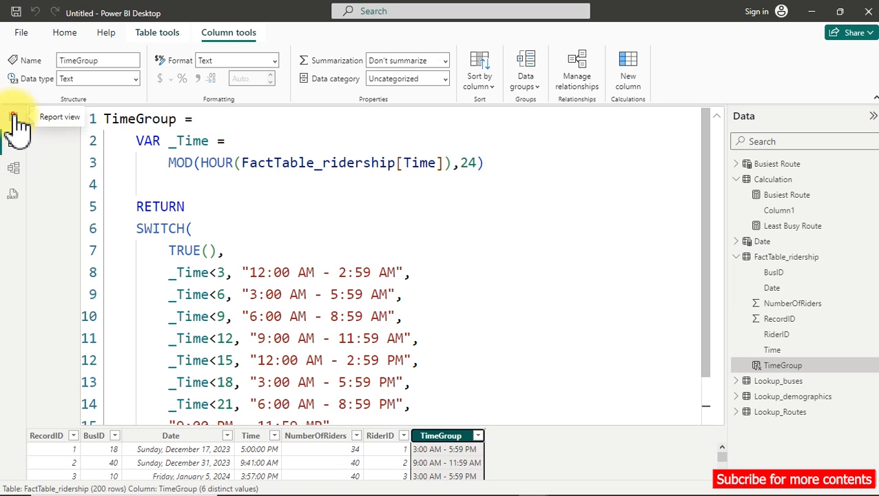
Return to the report page, add a visual of the FactTable_ridership TimeGroup field, and move it to the page's upper area beside the route cards.
left_click(16, 118)
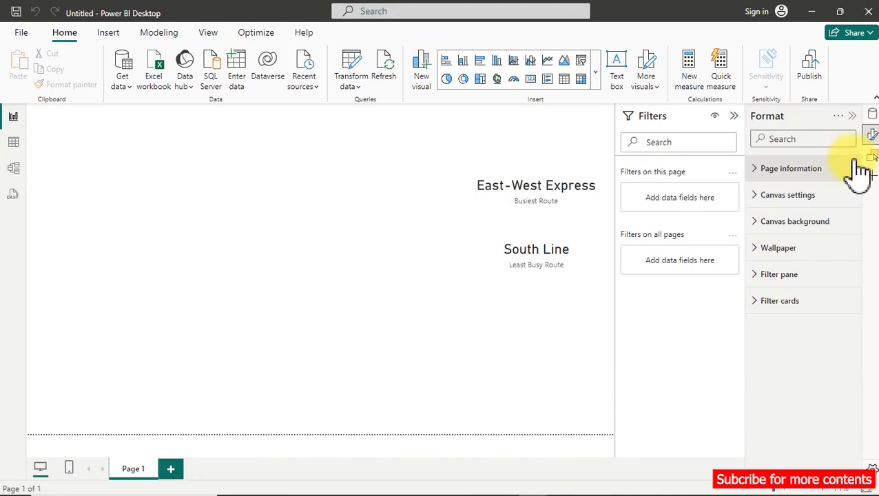
left_click(872, 115)
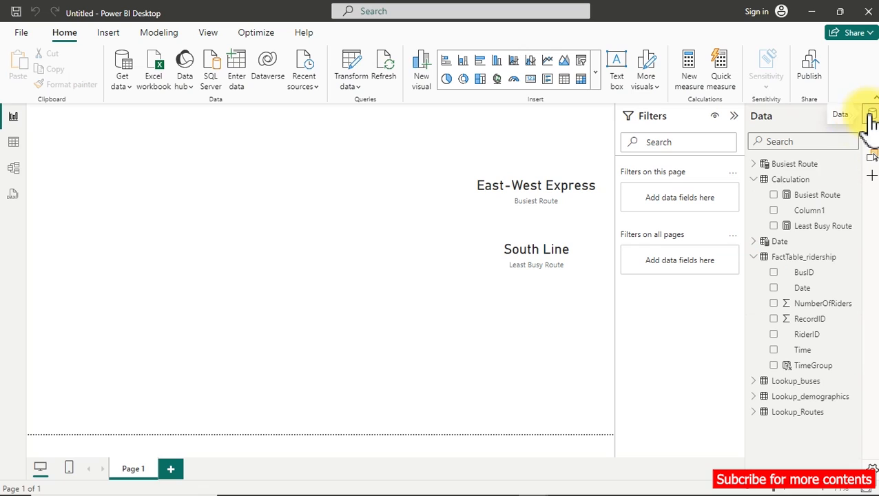
left_click(754, 165)
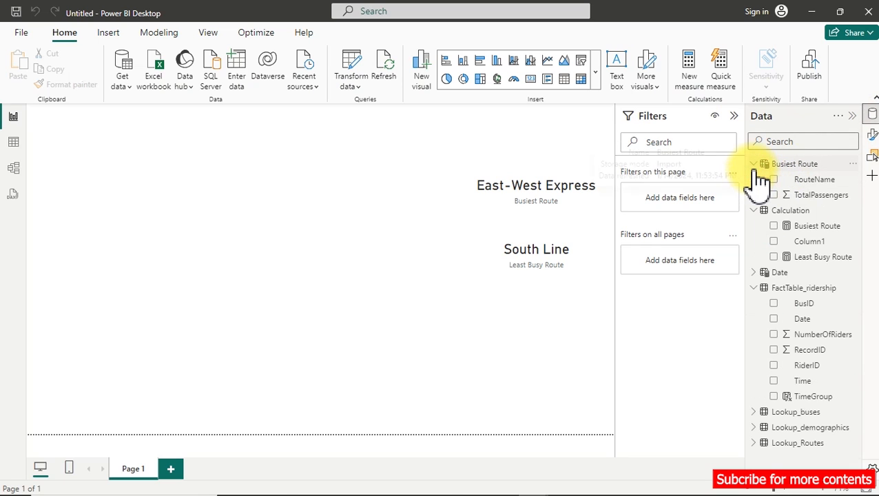
left_click(755, 164)
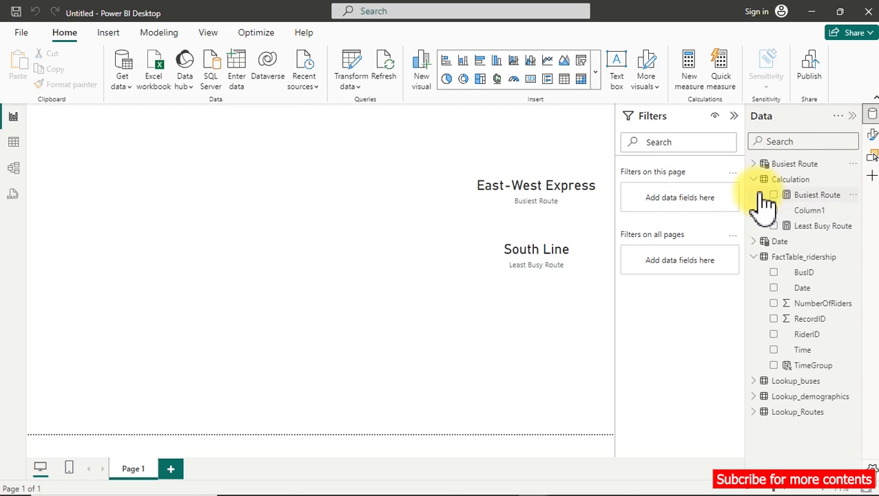
left_click(754, 179)
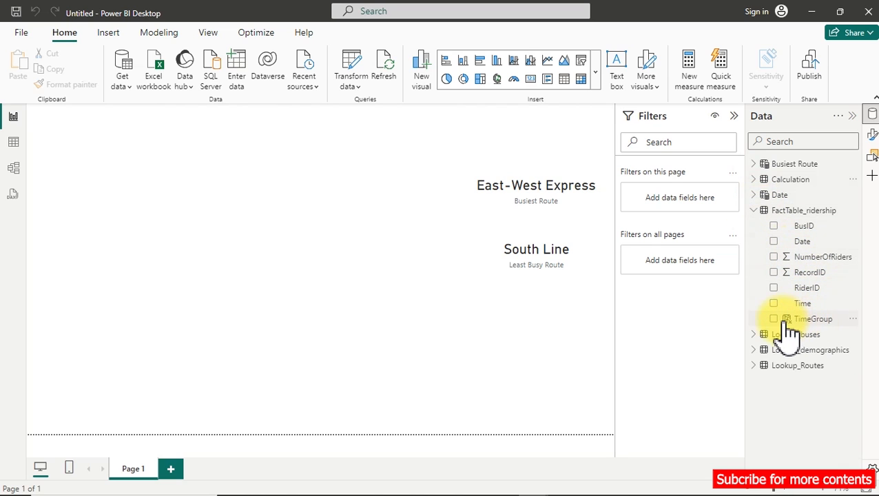
left_click(777, 321)
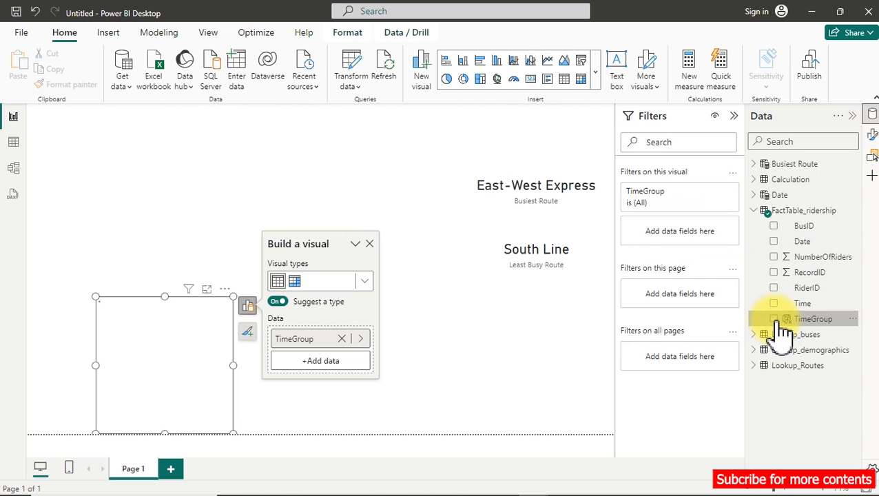
left_click_drag(171, 321, 245, 183)
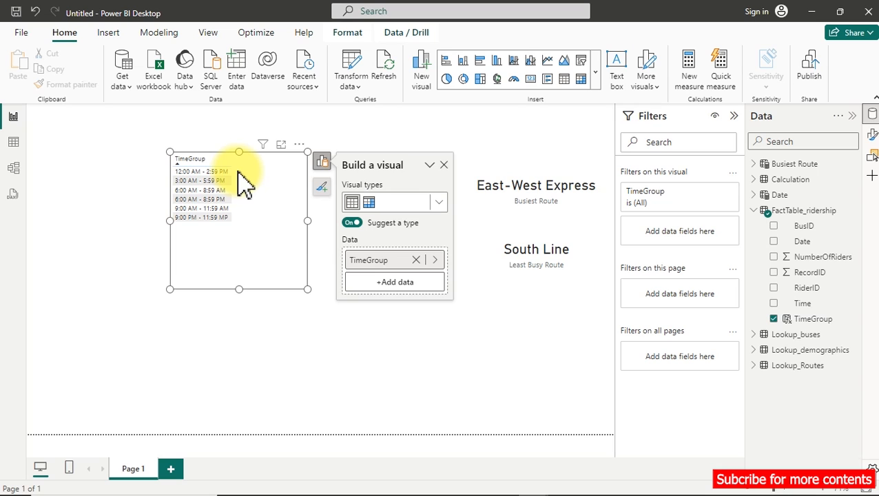
Create a new measure in the Calculation table and name it "Total Riders (Passengers)".
right_click(811, 182)
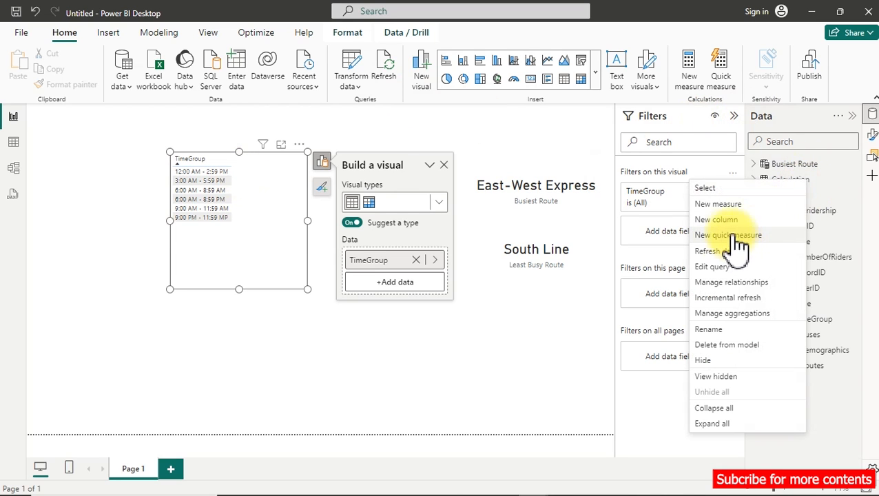
left_click(720, 207)
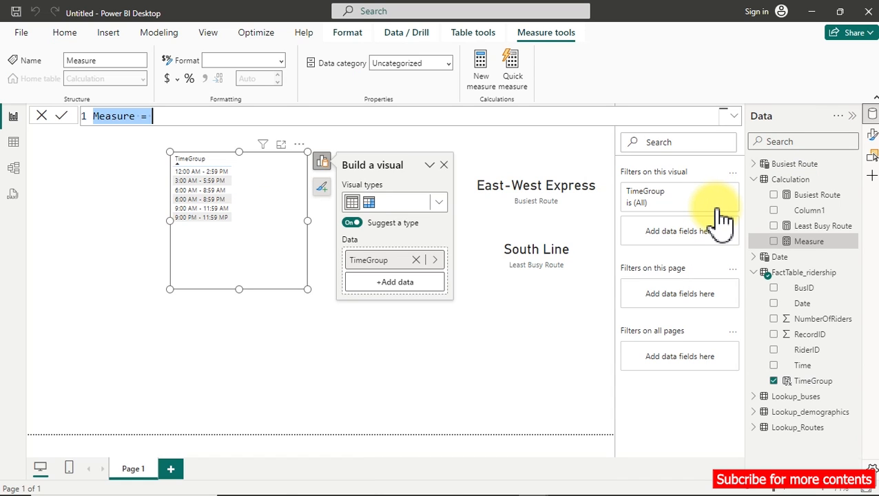
key("ctrl+plus")
key("ctrl+plus")
key("ctrl+plus")
key("ctrl+plus")
key("ctrl+plus")
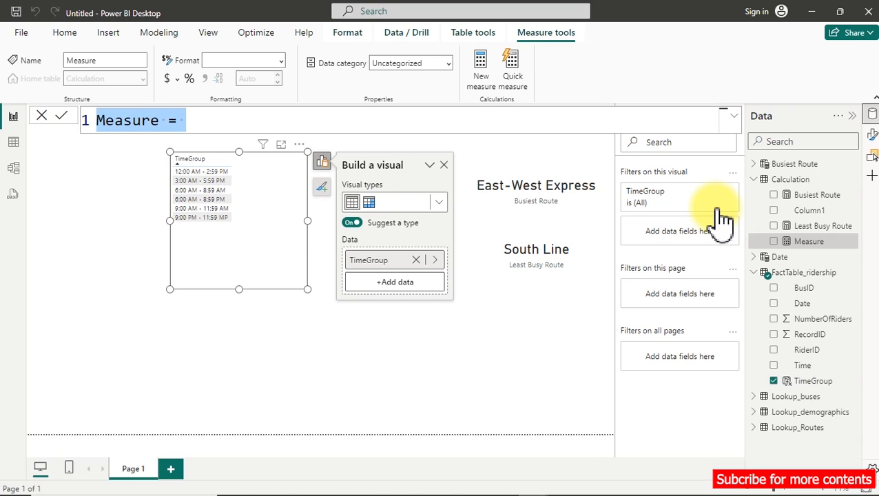
type("tOTA")
key("BackSpace")
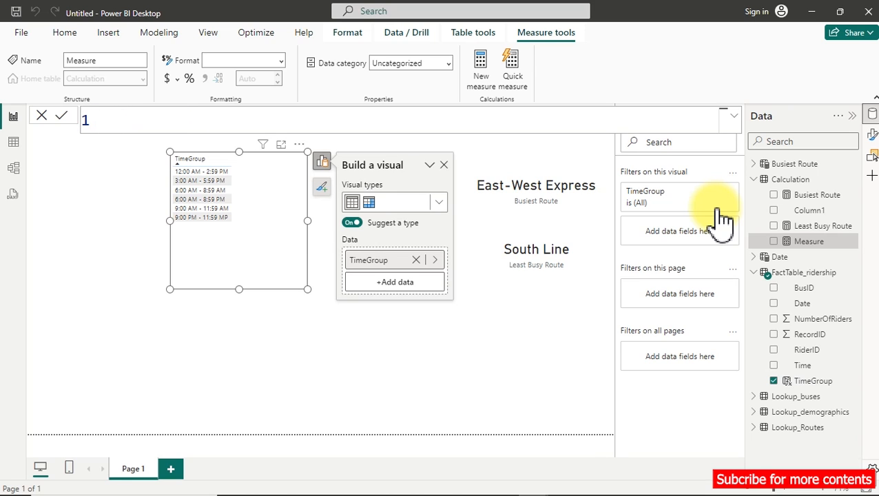
type("Total Riders ")
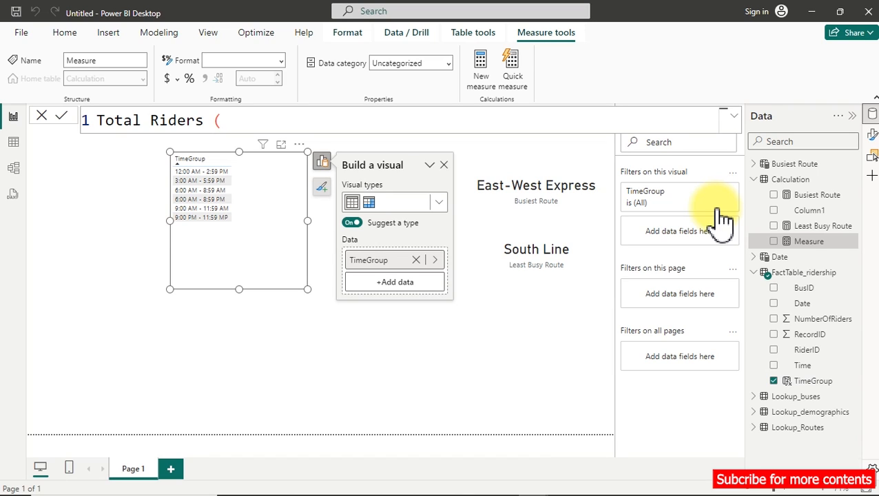
type("(Passengers) =")
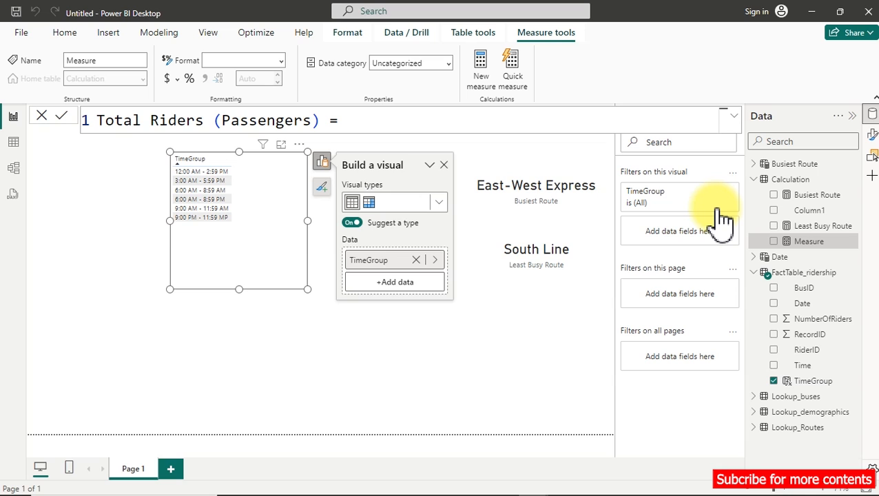
Define the measure as SUM(FactTable_ridership[NumberOfRiders]) and commit the formula.
type("sum")
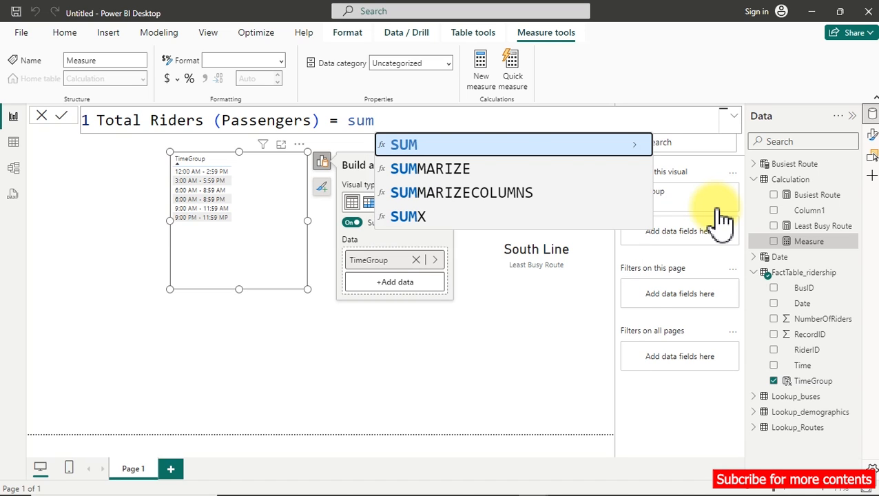
key("Tab")
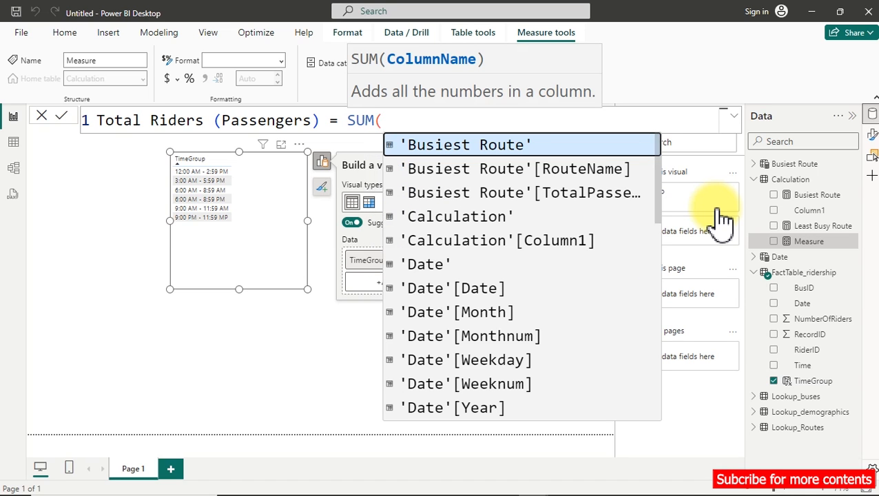
type("nu")
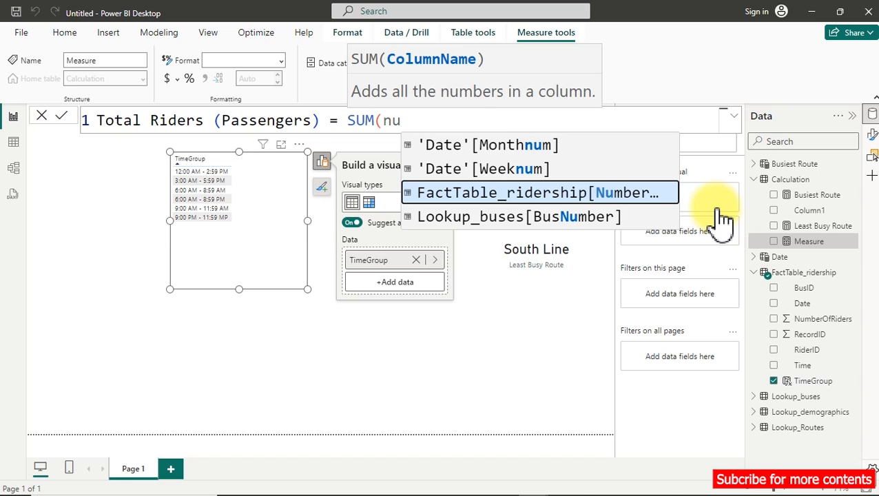
key("Tab")
type(")")
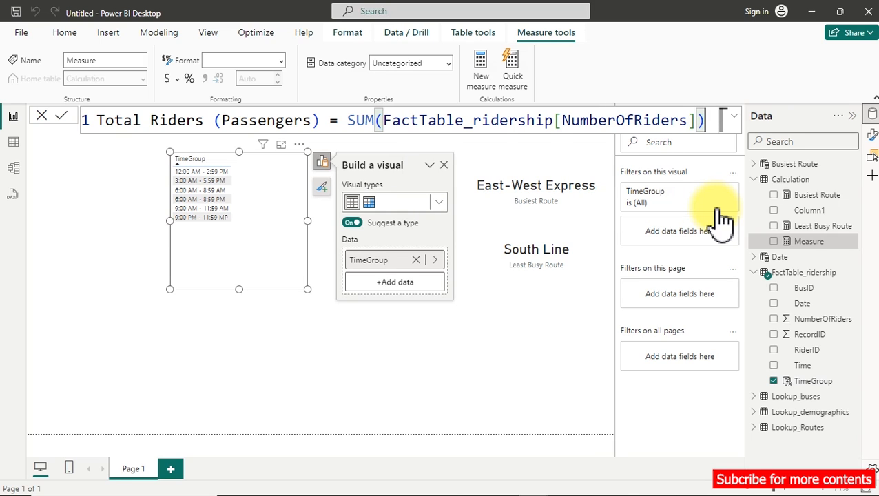
left_click(717, 210)
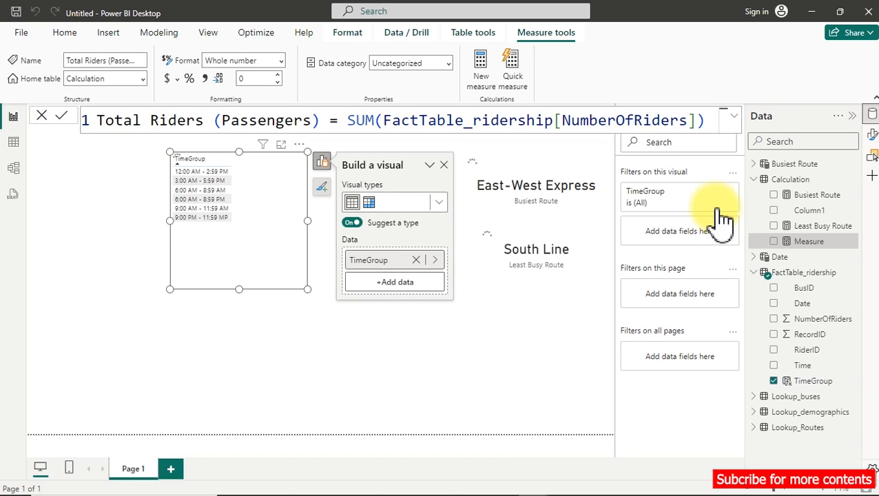
left_click(720, 218)
Apply a thousands separator to the Total Riders (Passengers) measure and add it to the TimeGroup visual.
left_click(205, 78)
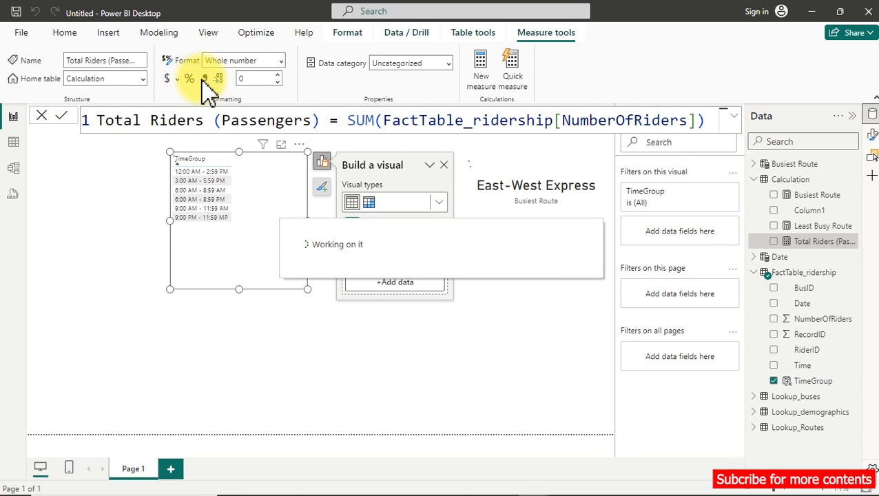
left_click(793, 241)
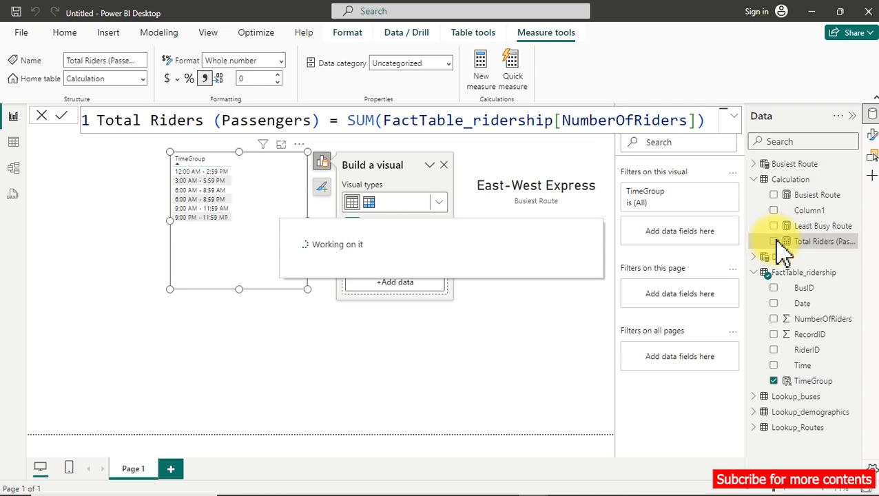
left_click(776, 241)
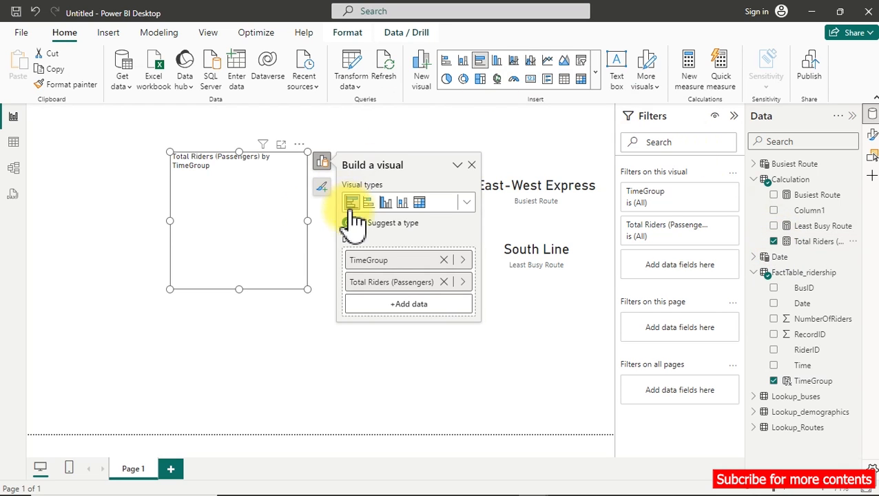
Enlarge the TimeGroup bar chart in width and height and turn on its data labels.
left_click_drag(306, 222, 407, 238)
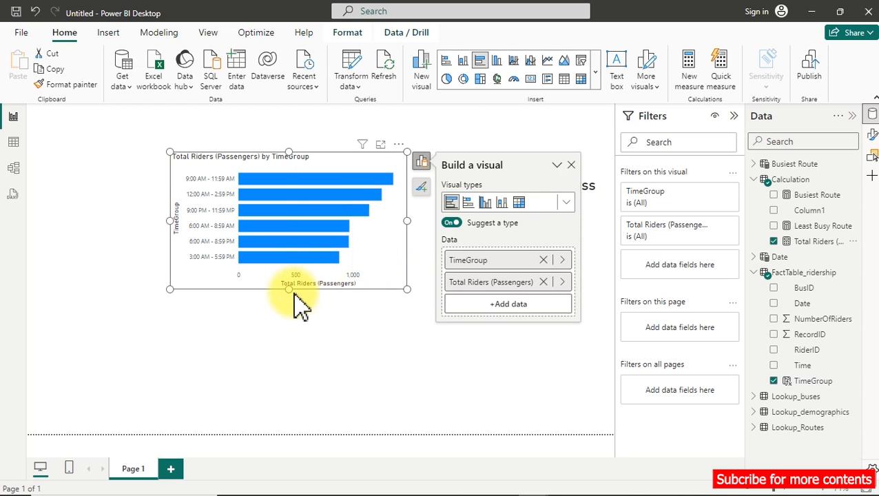
left_click_drag(290, 288, 291, 337)
left_click(341, 323)
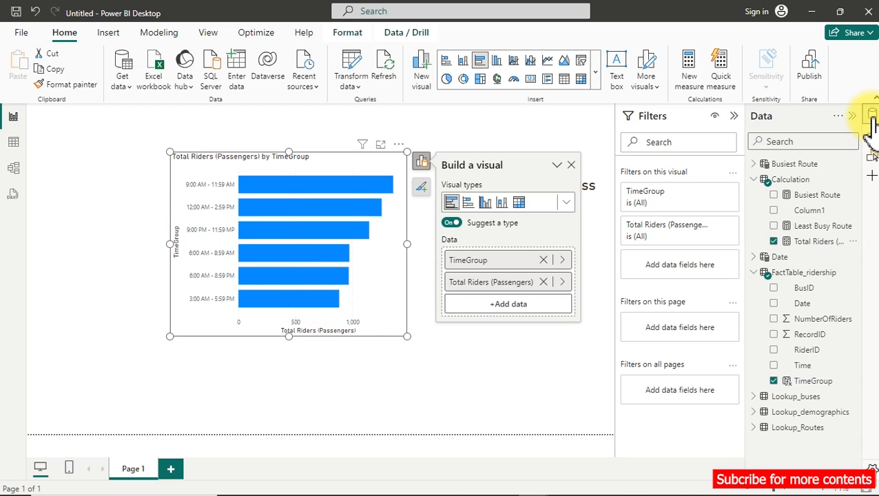
left_click(872, 135)
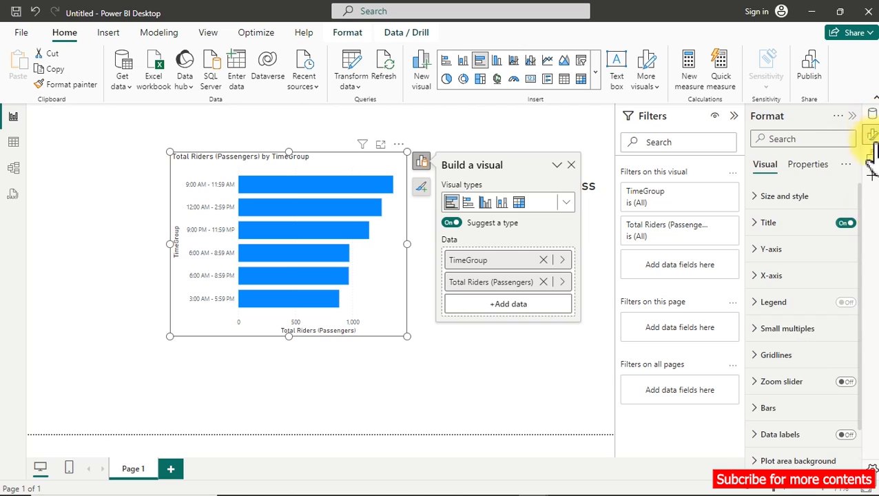
left_click(847, 435)
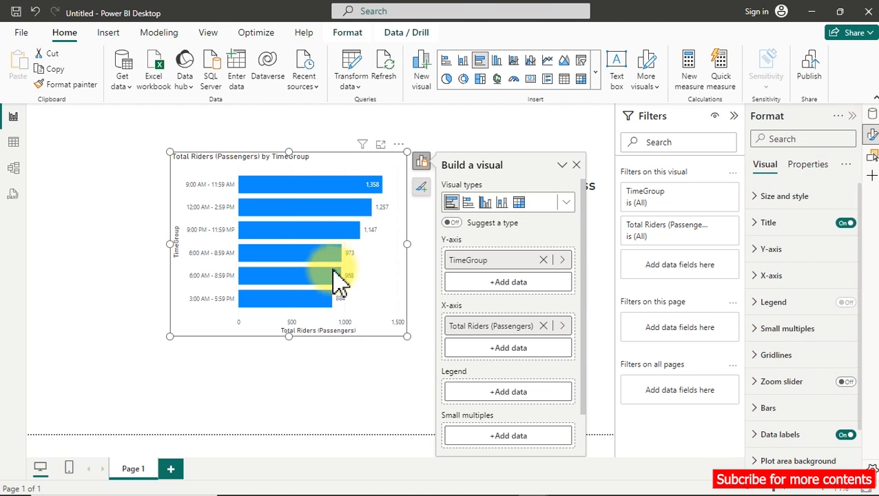
Narrow the TimeGroup bar chart from its outer edge so it no longer reaches toward the route cards.
mouse_move(373, 193)
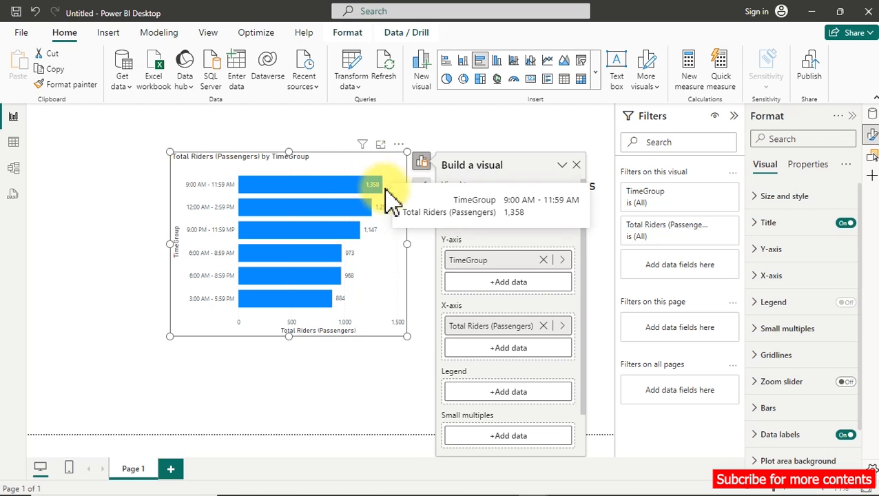
left_click_drag(407, 247, 345, 261)
left_click(253, 202)
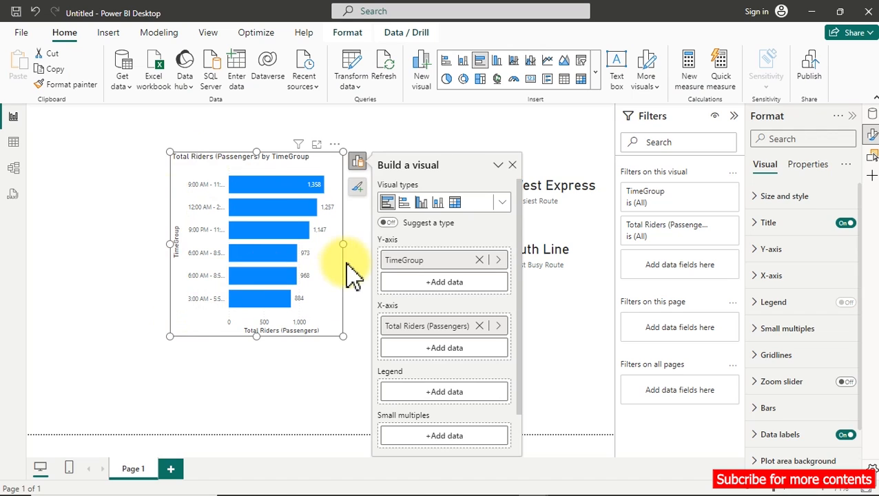
left_click_drag(344, 244, 355, 259)
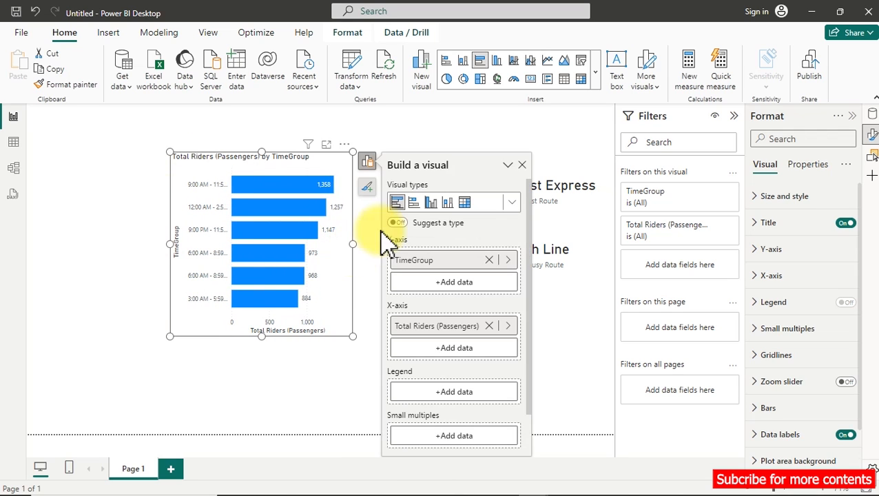
Turn off the bar chart's Y-axis title and set the maximum width of the Y-axis values to 50%.
left_click(794, 250)
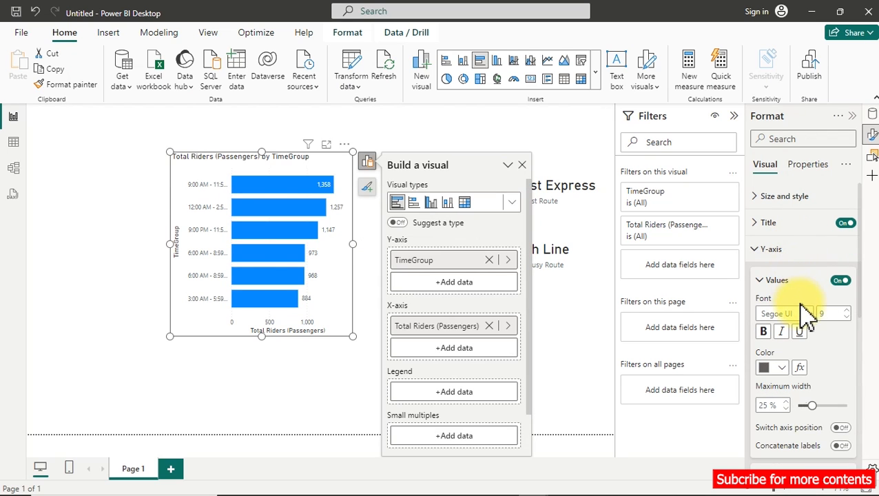
scroll(820, 386, "down", 3)
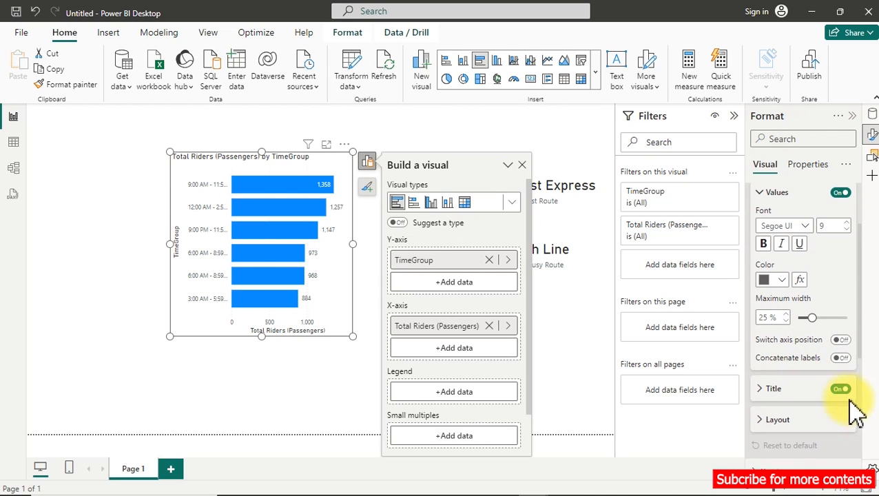
left_click(845, 390)
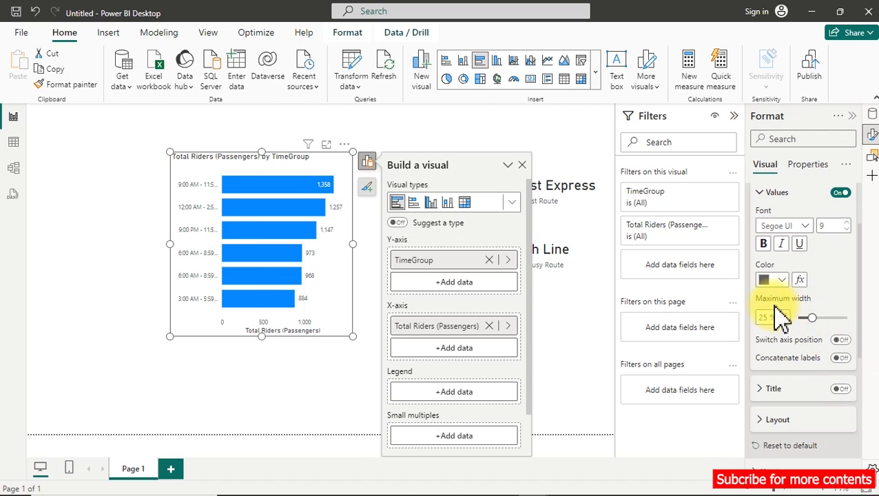
left_click_drag(813, 317, 846, 317)
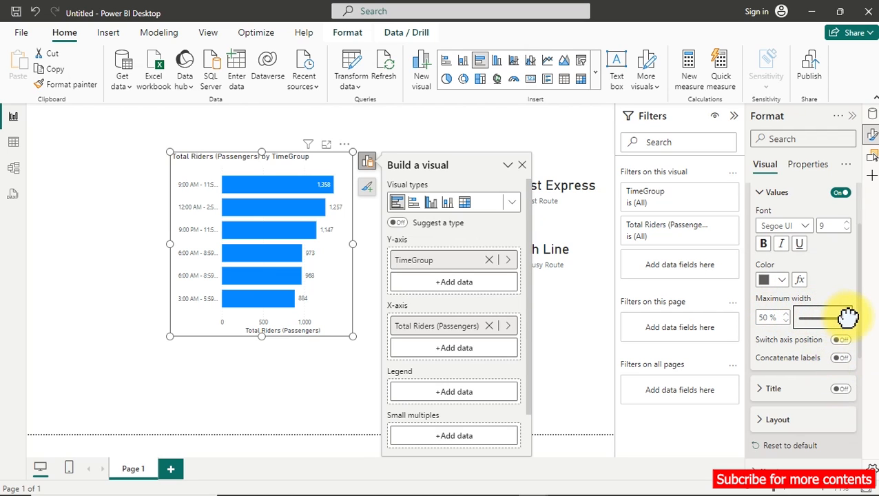
scroll(854, 324, "up", 3)
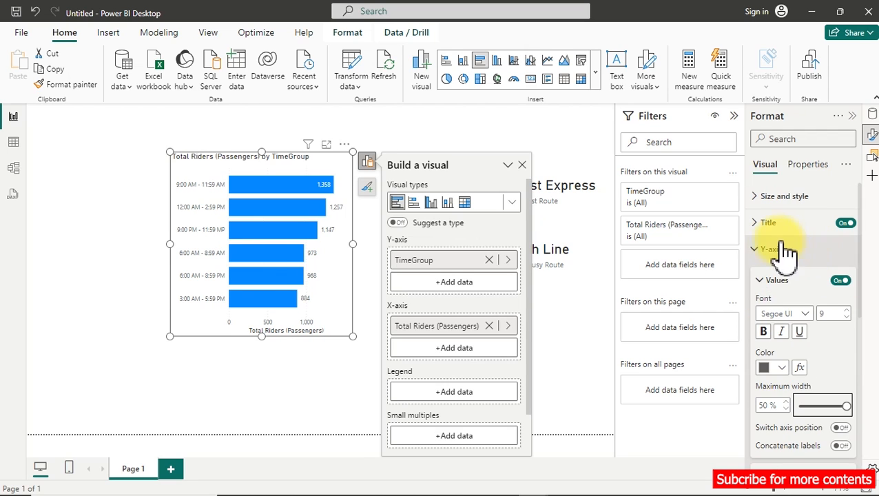
left_click(777, 251)
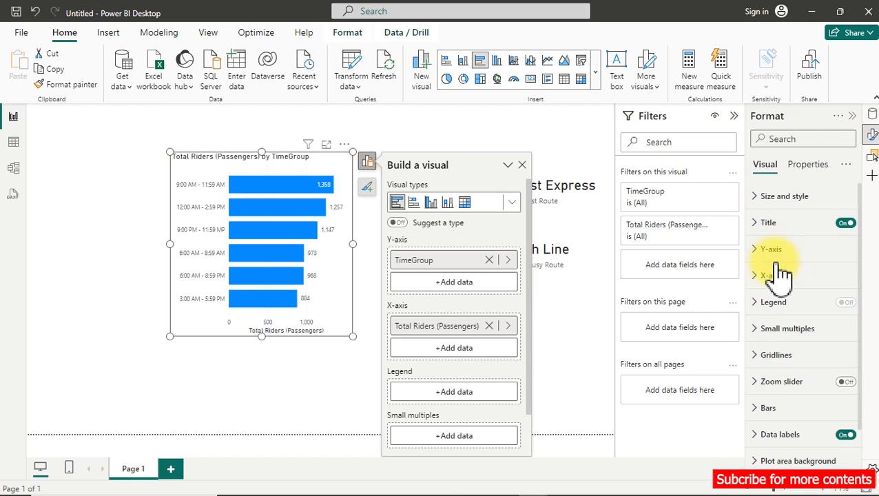
Turn off the TimeGroup bar chart's X-axis values, X-axis title and chart title.
left_click(766, 277)
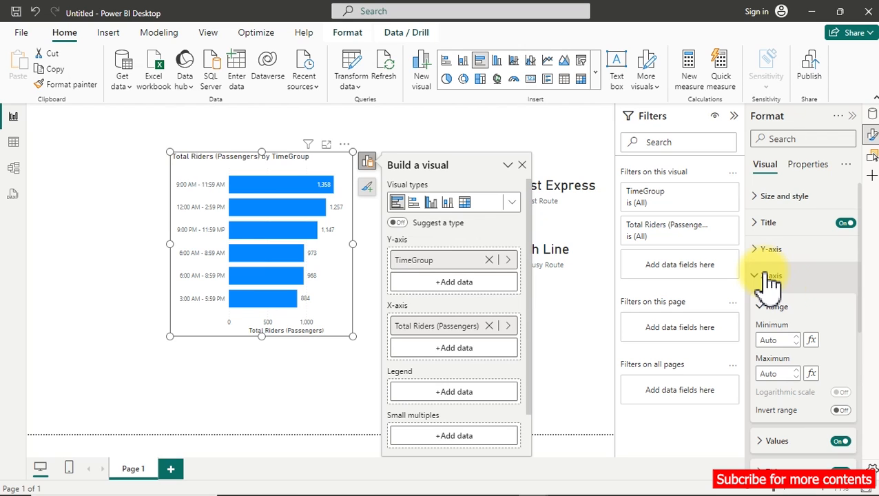
scroll(825, 386, "down", 3)
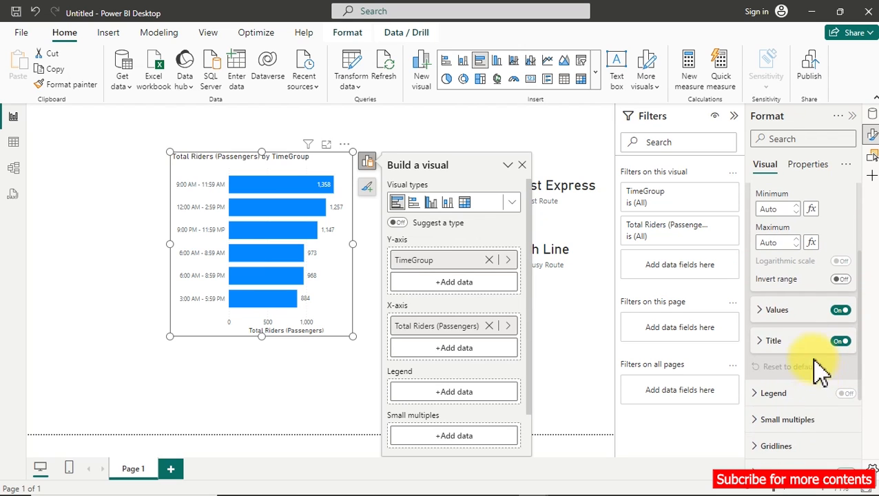
left_click(841, 311)
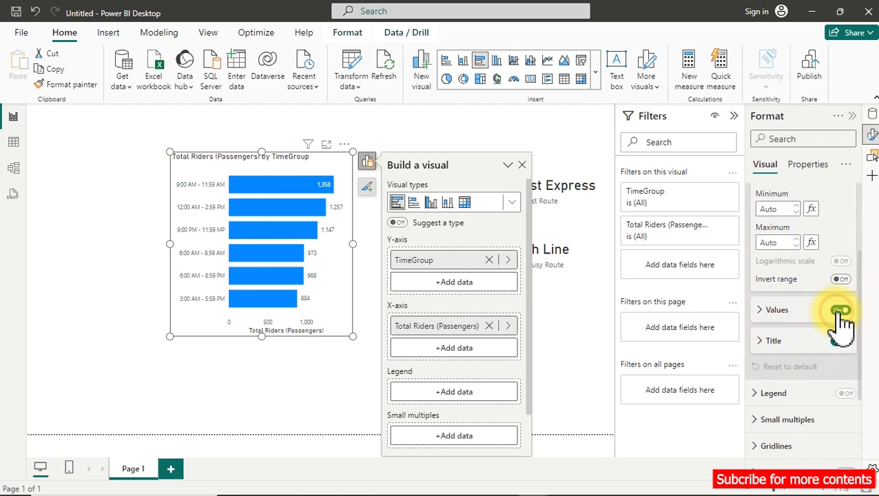
left_click(841, 342)
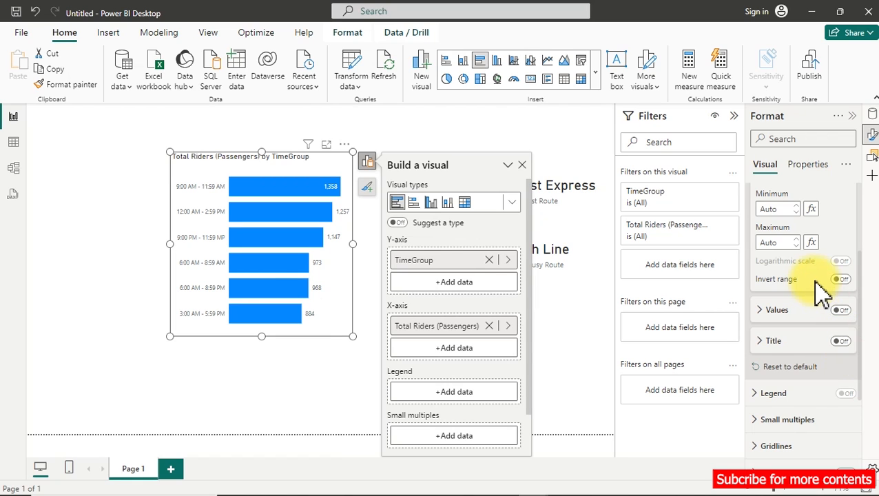
scroll(818, 276, "up", 4)
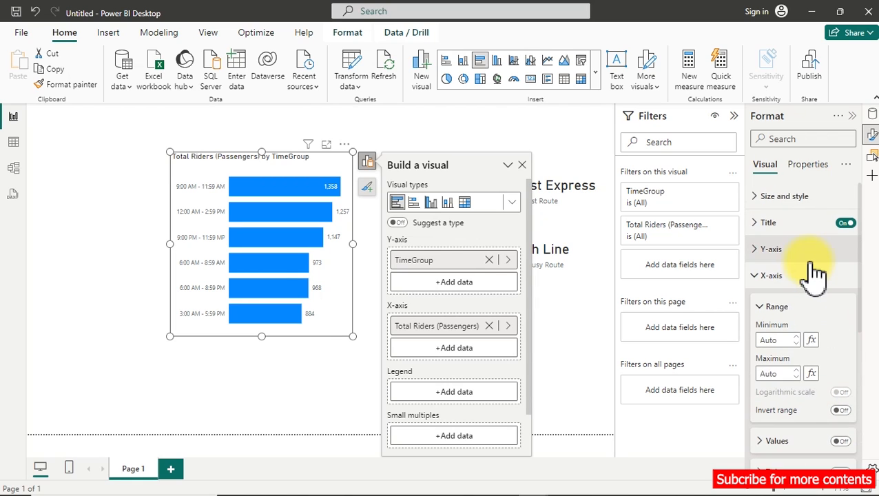
left_click(847, 223)
left_click(847, 223)
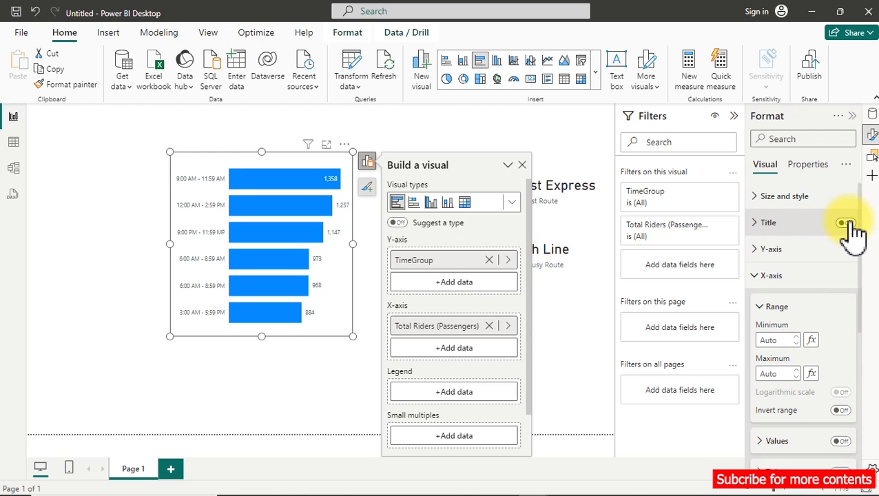
Shrink the TimeGroup bar chart, move it next to the route cards, and collapse the Filters pane.
left_click_drag(352, 152, 337, 194)
left_click_drag(297, 217, 413, 181)
left_click(181, 191)
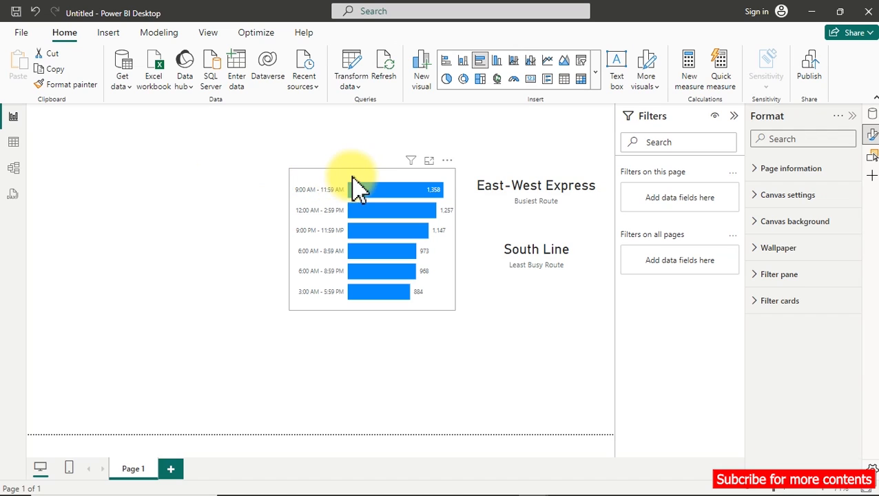
left_click(306, 220)
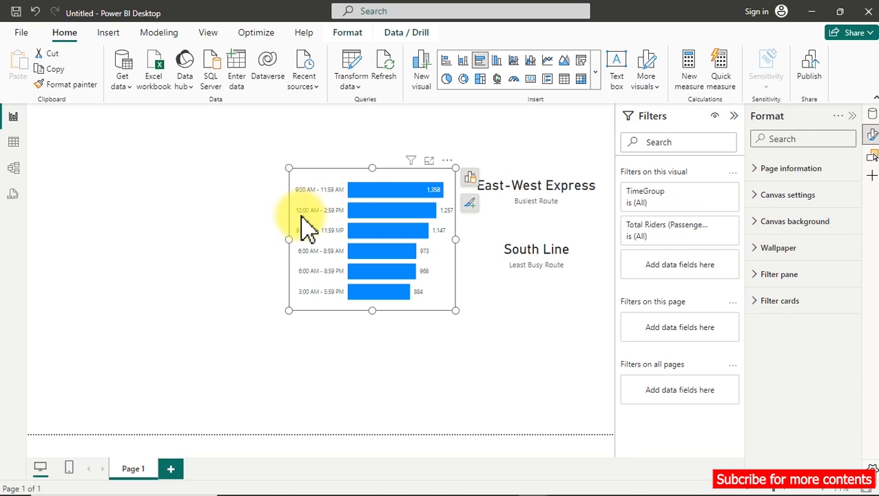
left_click(736, 115)
Switch to the Transportation Dashboard report and examine its Trip Time Trend, peak and down hour cards and Time-Range Distribution, then return to the untitled report.
mouse_move(471, 486)
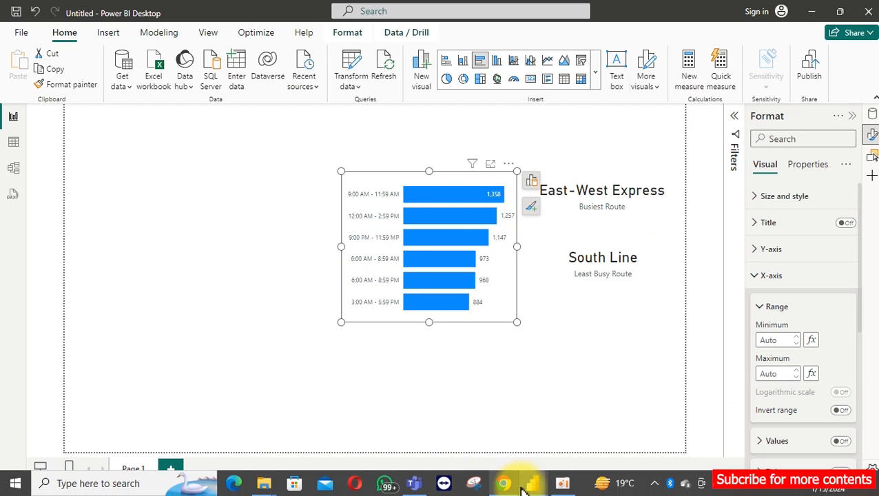
mouse_move(531, 486)
left_click(458, 444)
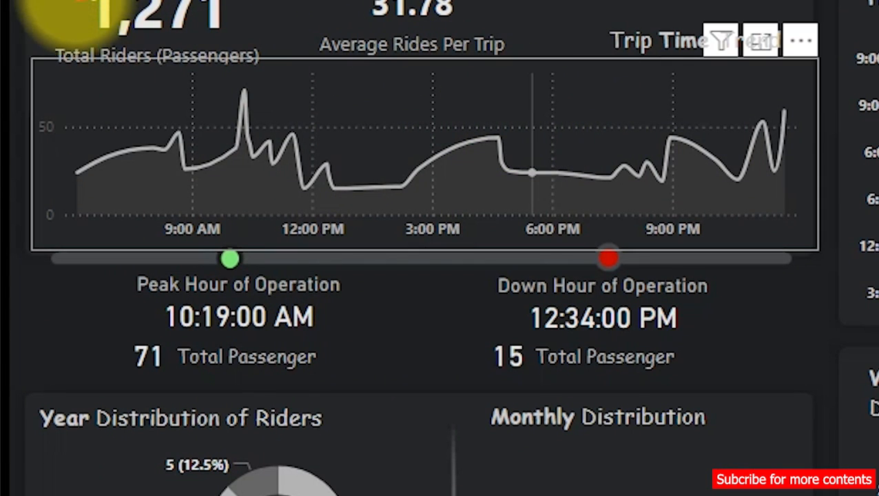
mouse_move(18, 48)
left_mouse_down()
mouse_move(560, 245)
mouse_move(796, 377)
mouse_move(823, 378)
left_mouse_up()
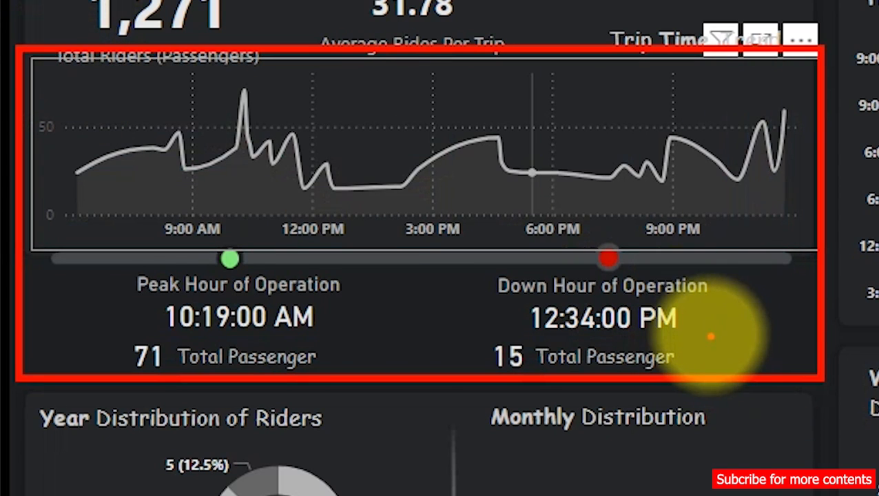
left_click_drag(711, 336, 785, 299)
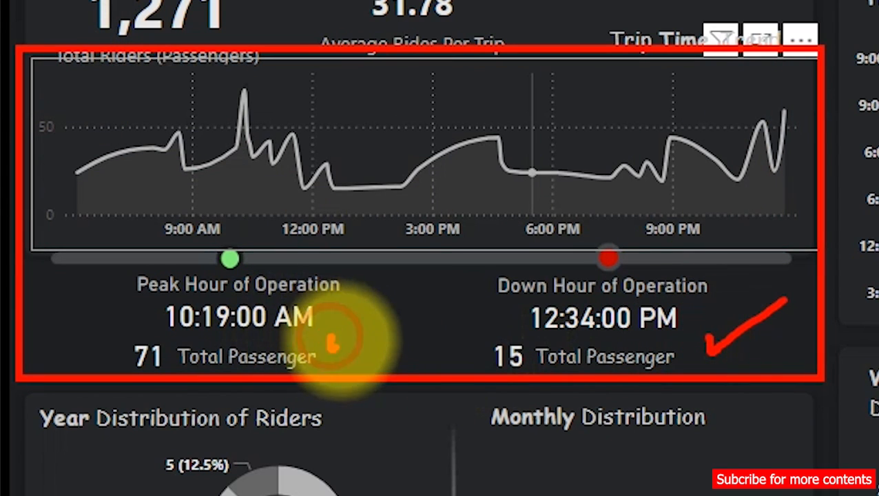
left_click_drag(331, 341, 370, 308)
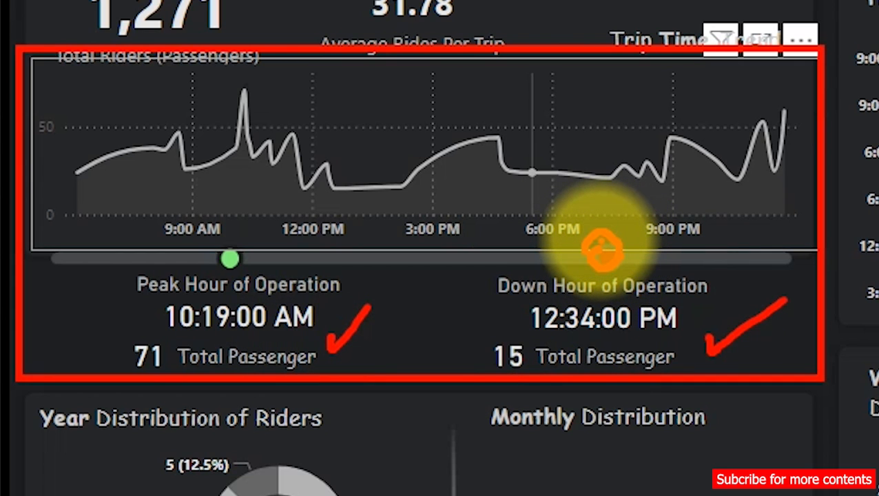
left_click_drag(601, 249, 603, 248)
left_click_drag(227, 257, 230, 245)
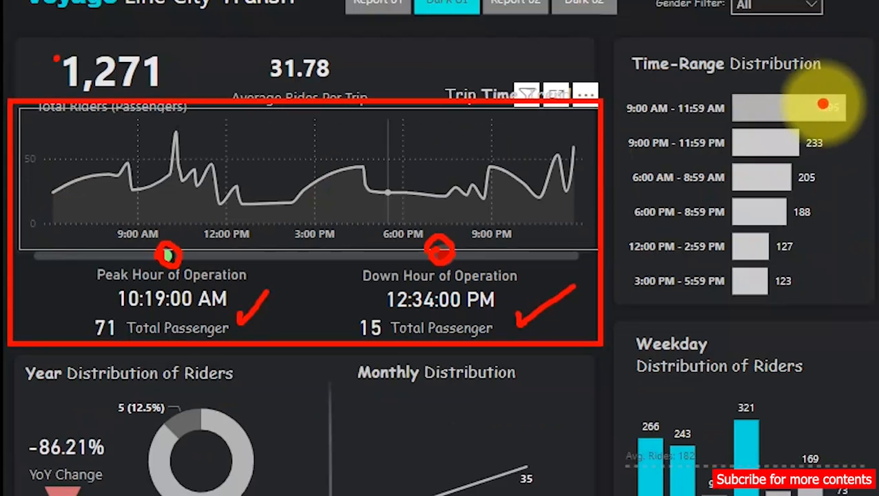
left_click_drag(823, 104, 871, 84)
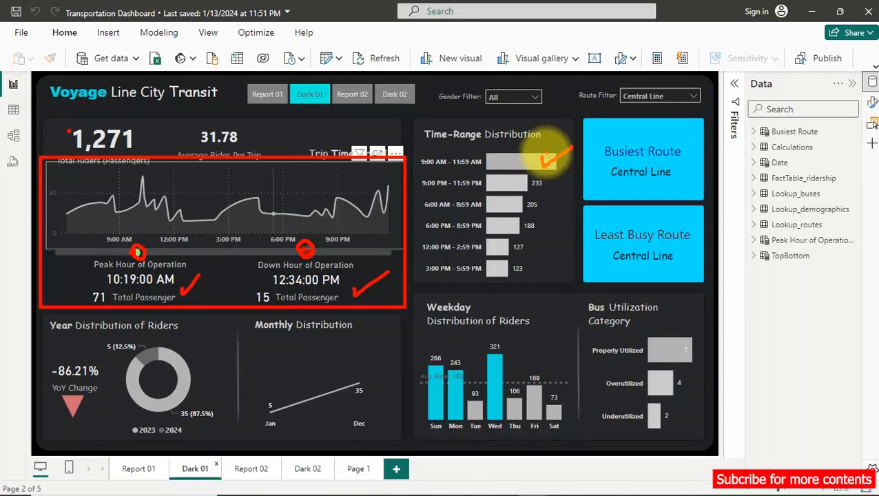
key("Escape")
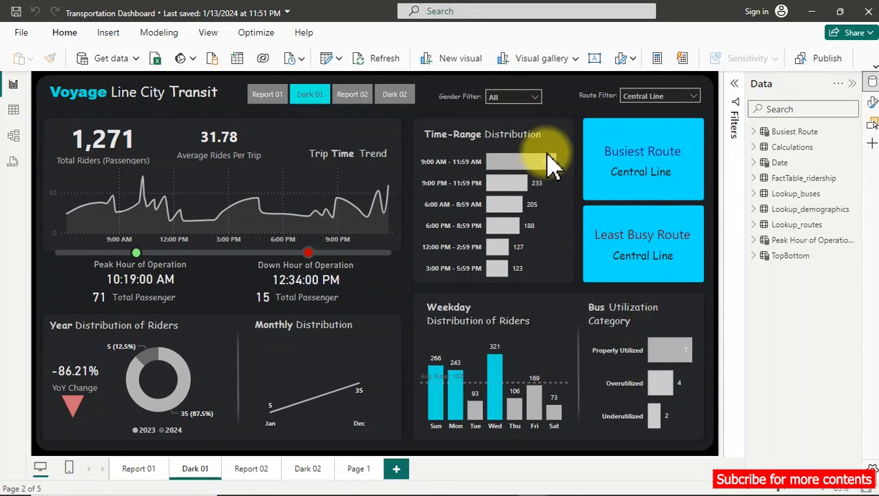
left_click(813, 12)
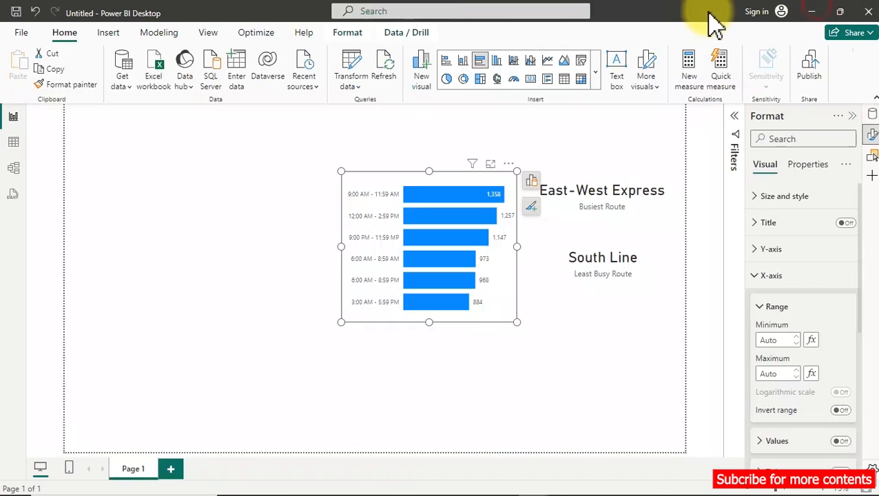
Insert a line chart, place it at the page's outer edge beside the bar chart, and increase its height.
left_click(158, 241)
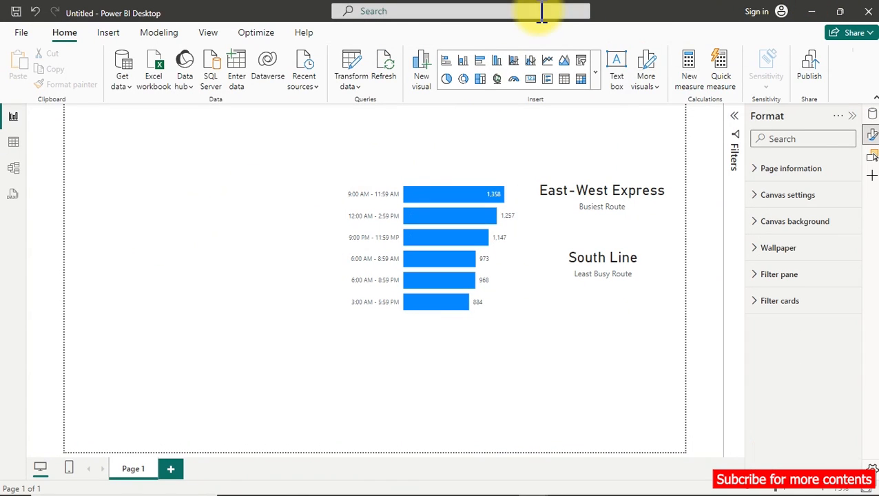
left_click(548, 63)
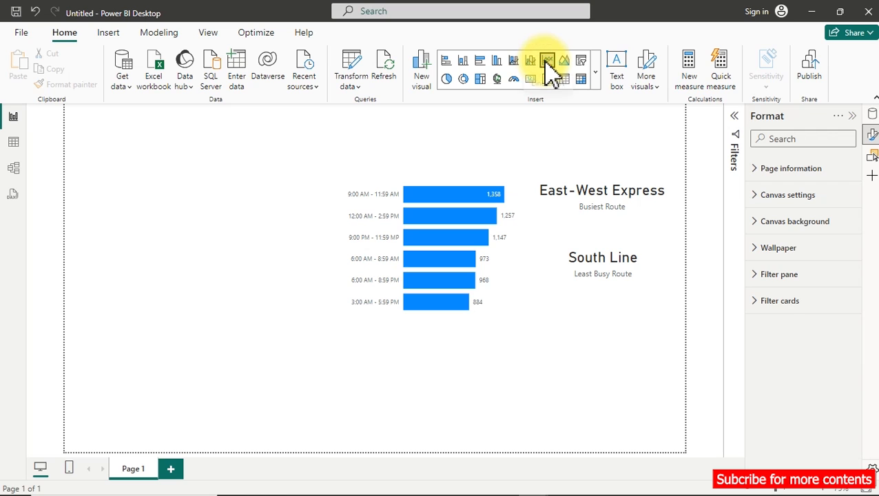
left_click_drag(212, 193, 562, 168)
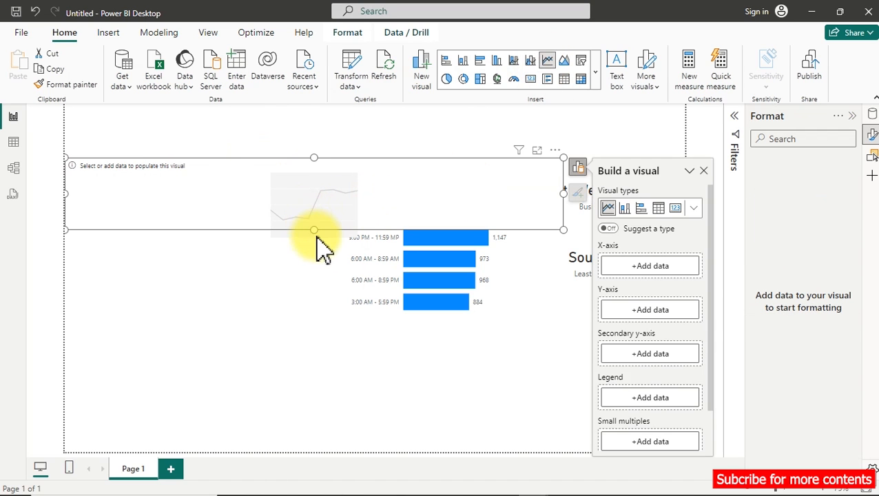
left_click_drag(313, 228, 314, 302)
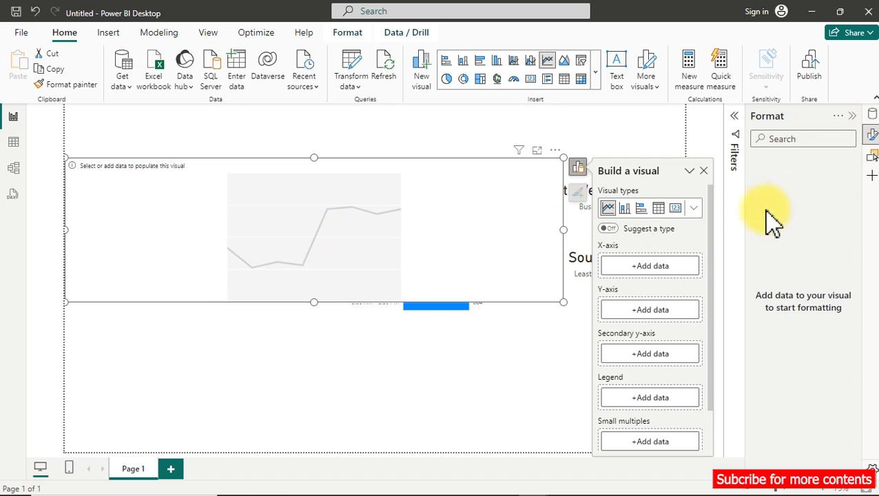
Plot Total Riders (Passengers) by Time in the line chart and shrink it so it clears the bar chart.
left_click(872, 116)
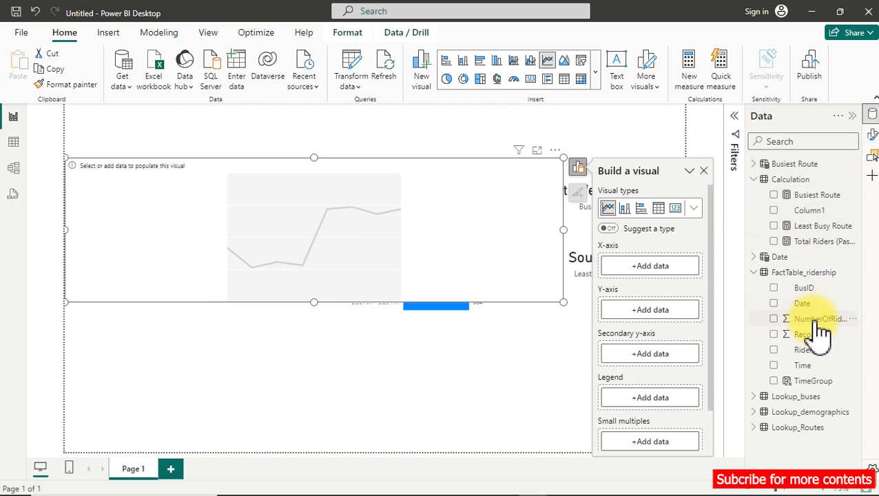
left_click(775, 366)
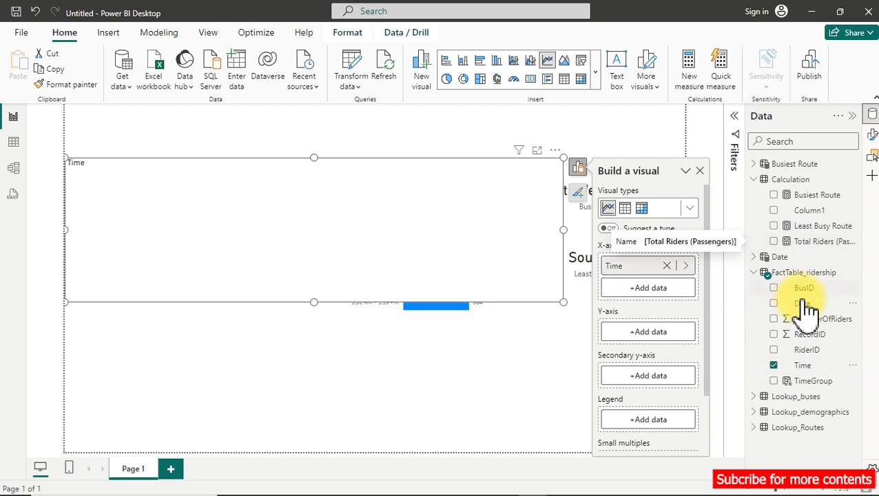
left_click(776, 242)
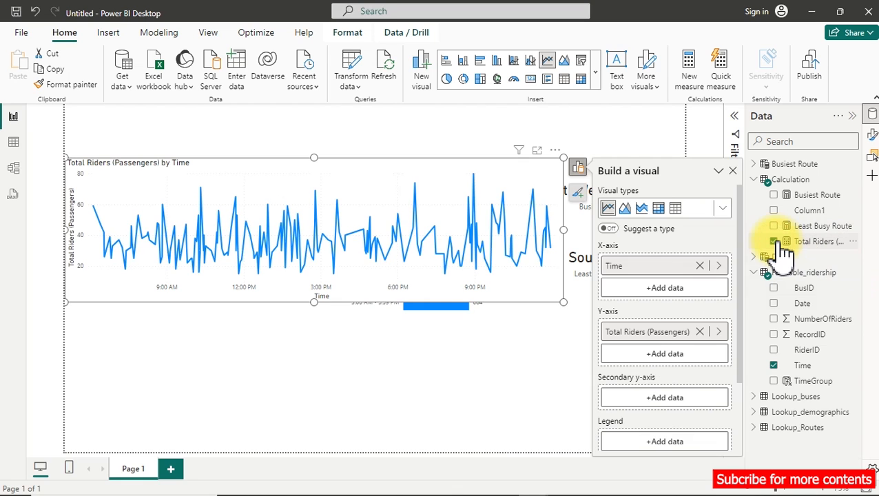
left_click_drag(563, 158, 333, 183)
left_click(583, 323)
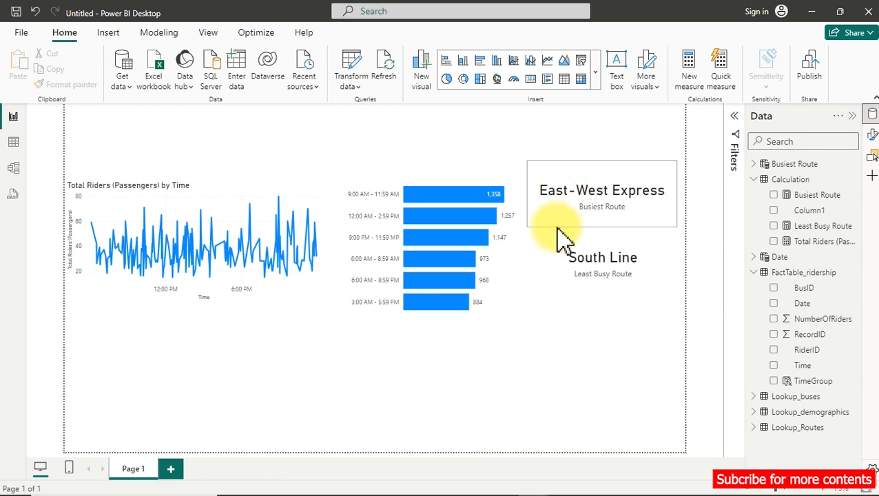
Set the Busiest Route card's callout value font size to 20 and narrow the card from its inner edge.
left_click(585, 215)
left_click(873, 135)
left_click(820, 249)
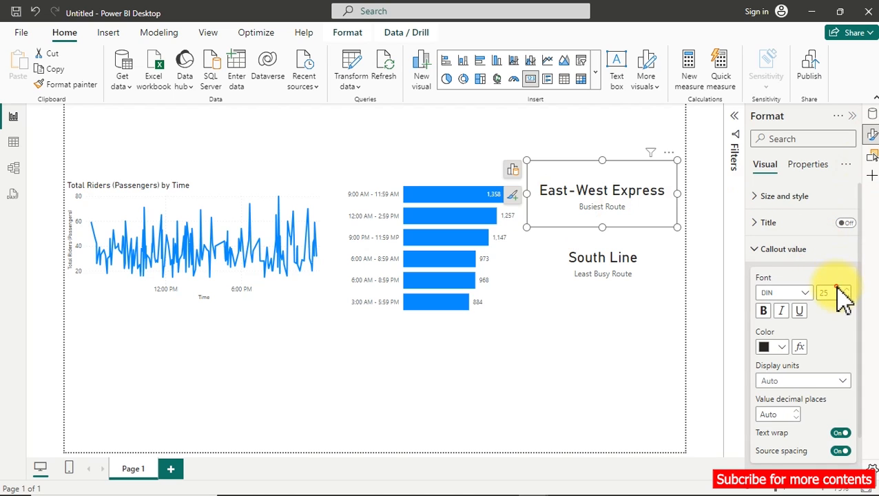
type("0")
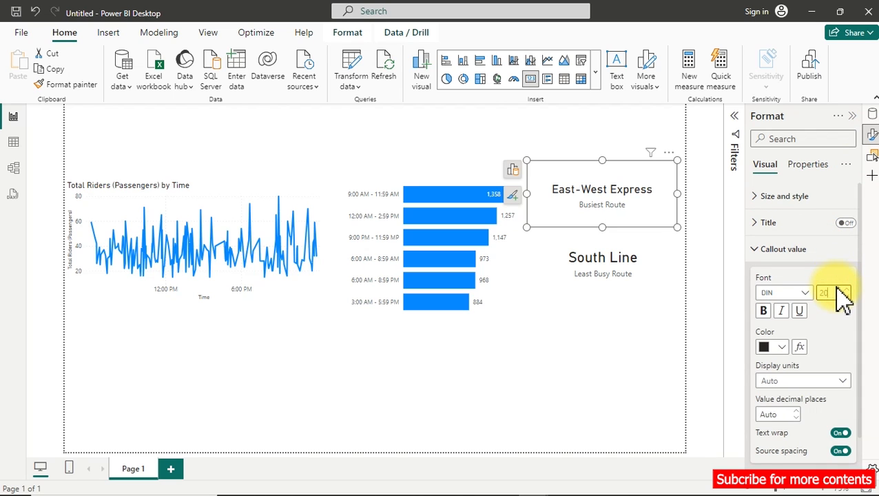
left_click_drag(526, 193, 561, 193)
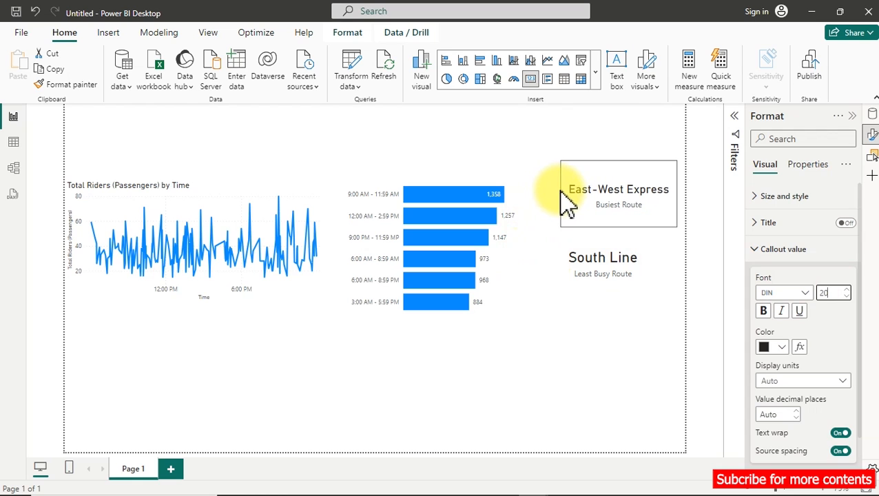
Copy the Busiest Route card's formatting to the Least Busy Route card and align that card beneath it.
left_click(67, 84)
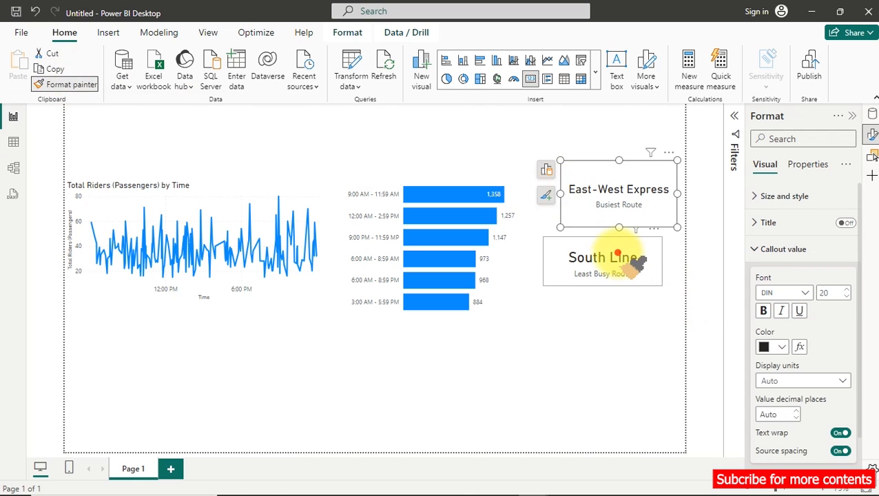
left_click(586, 263)
left_click_drag(583, 264, 603, 268)
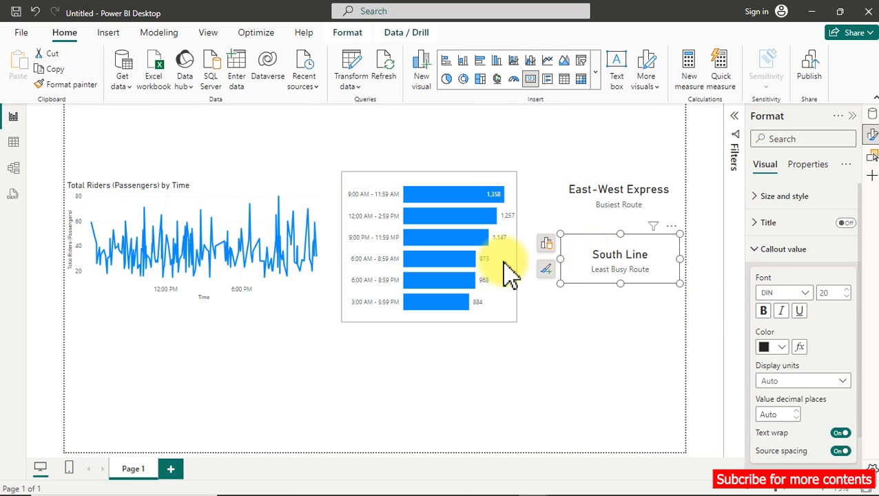
Move the bar chart up against the route cards and widen the line chart to fill the freed space.
left_click_drag(508, 270, 554, 267)
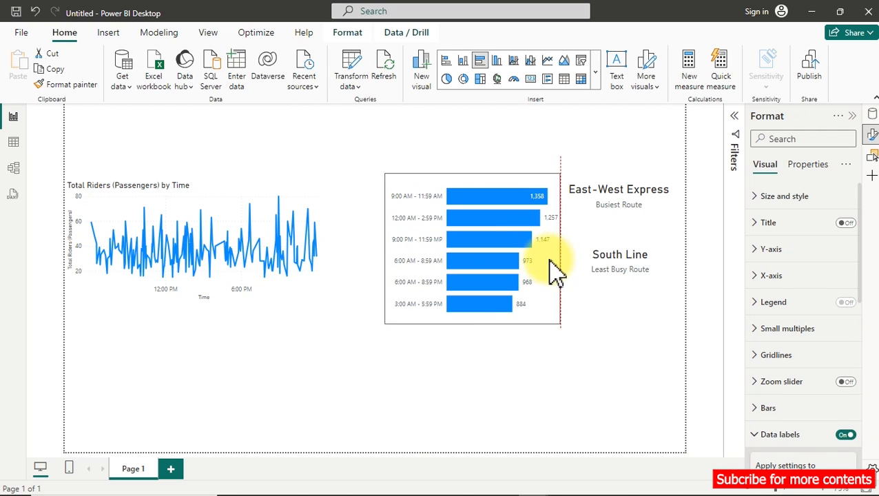
left_click(321, 237)
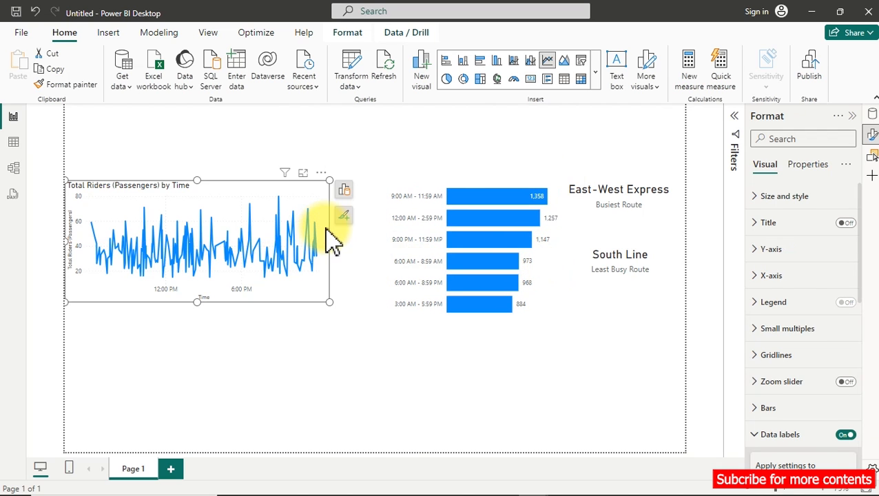
left_click_drag(334, 239, 384, 250)
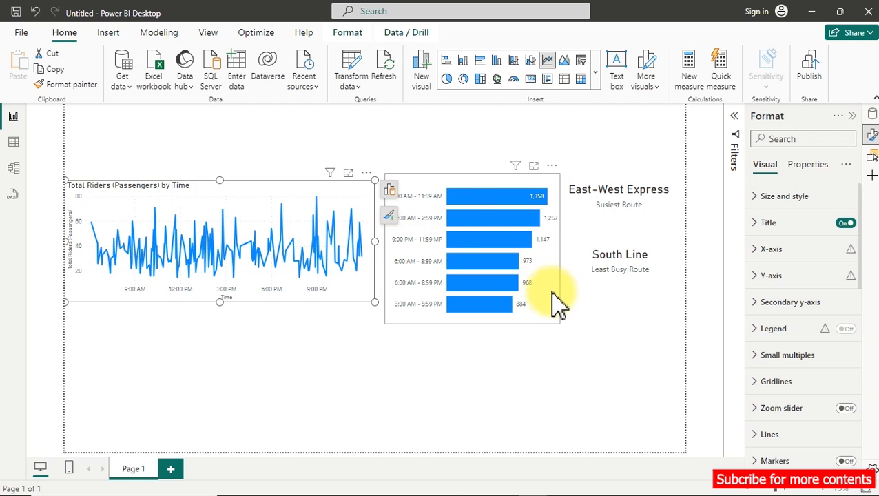
Cross-filter the line chart by the 9:00 AM - 11:59 AM bar and examine the riders trend within that range.
left_click(502, 199)
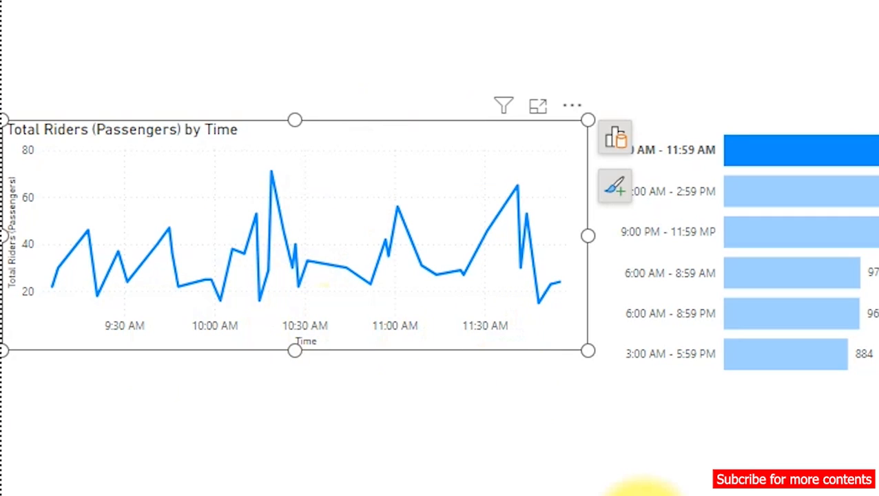
left_click(644, 495)
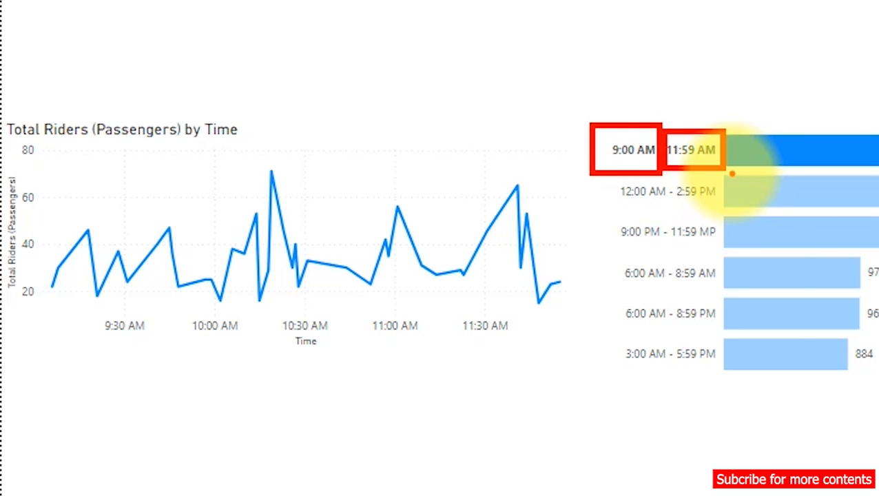
Cross-filter the line chart by the 3:00 AM - 5:59 PM bar to examine the riders trend within that range.
left_click_drag(450, 346, 547, 347)
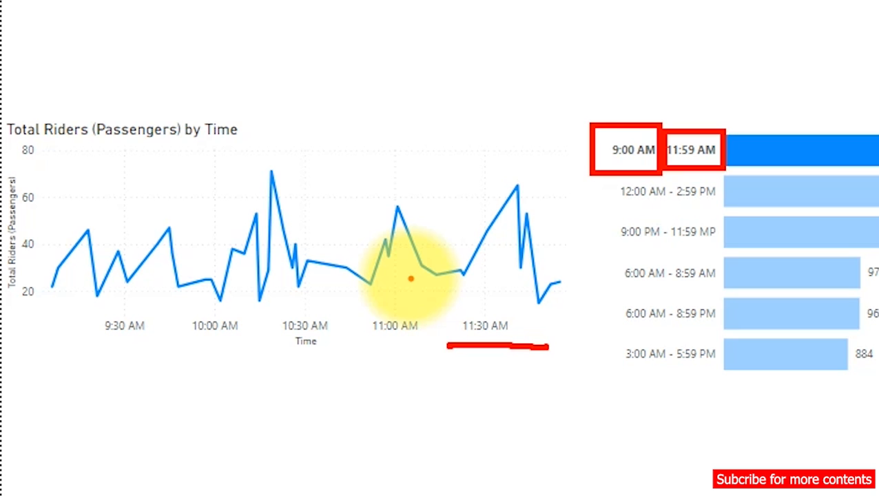
key("Escape")
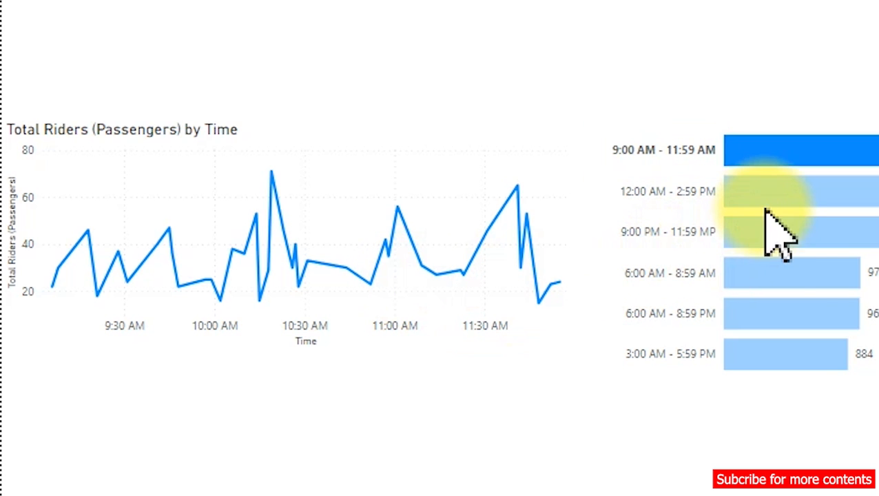
left_click(809, 365)
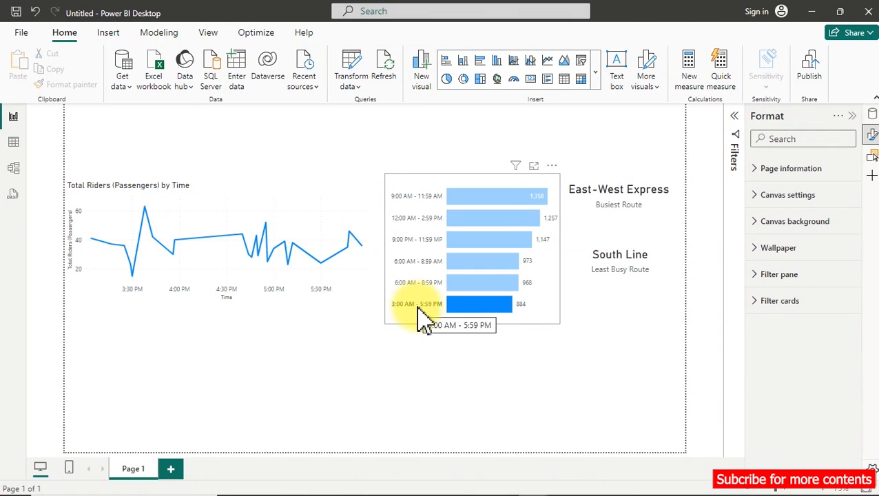
In the TimeGroup column's SWITCH formula, correct the labels for _Time<15 and _Time<18 to "12:00 PM - 2:59 PM" and "3:00 PM - 5:59 PM".
left_click(14, 143)
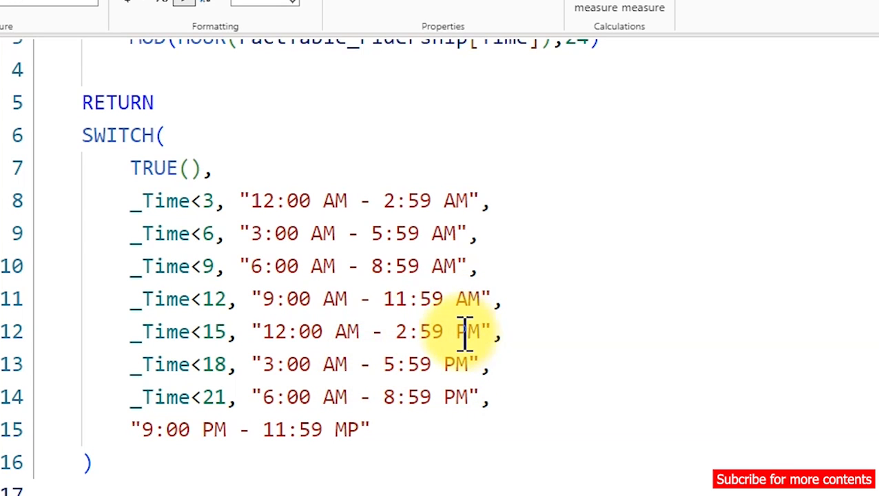
left_click(348, 331)
key("BackSpace")
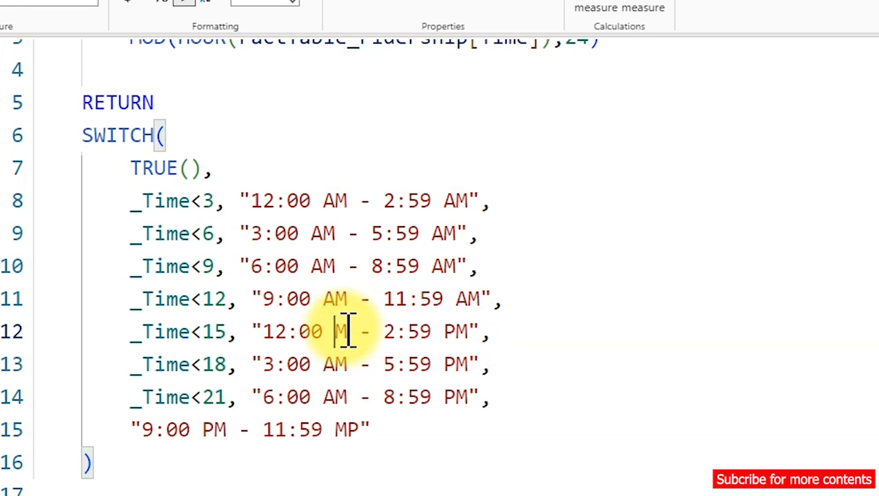
type("P")
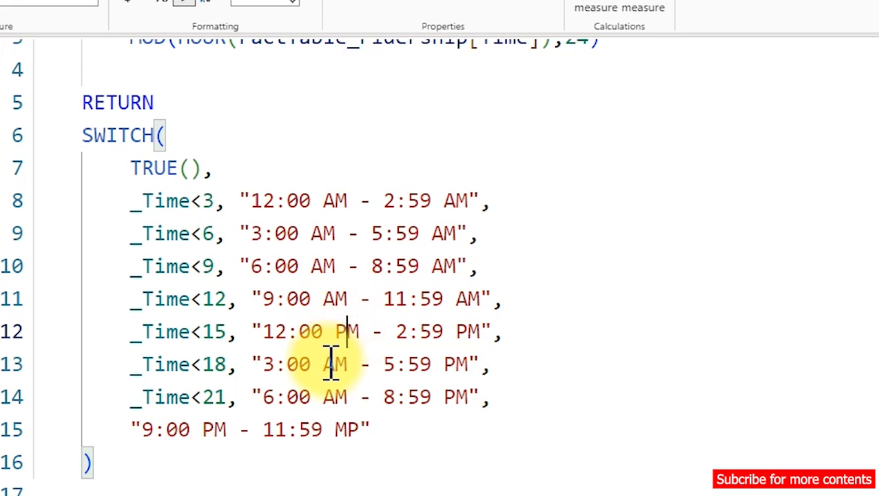
left_click(341, 364)
key("BackSpace")
type("P")
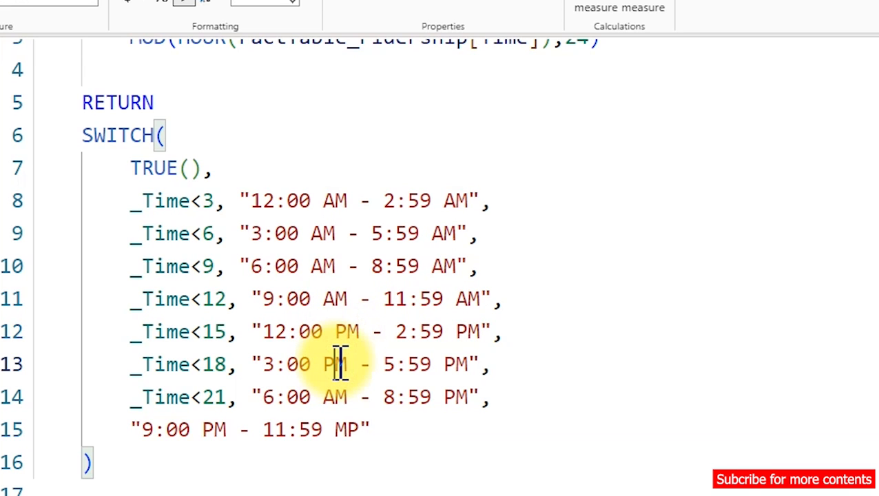
Correct the last two TimeGroup labels in the formula to "6:00 PM - 8:59 PM" and "9:00 PM - 11:59 PM".
left_click(337, 398)
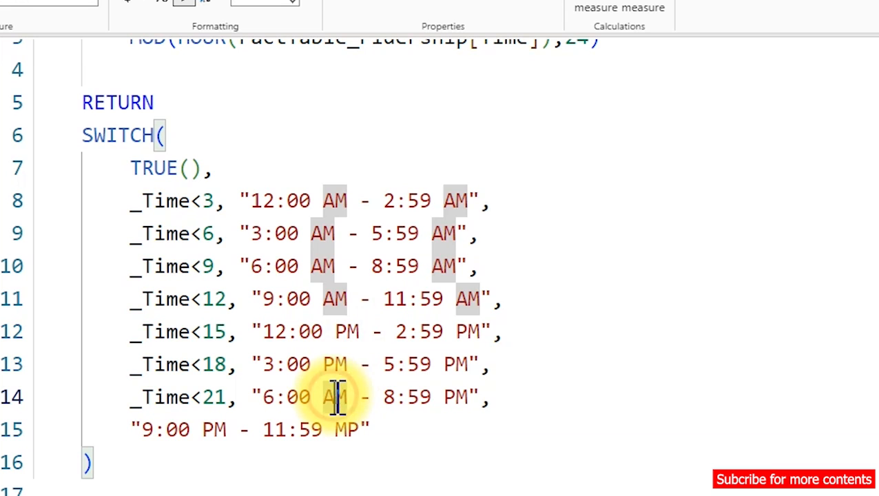
key("BackSpace")
type("P")
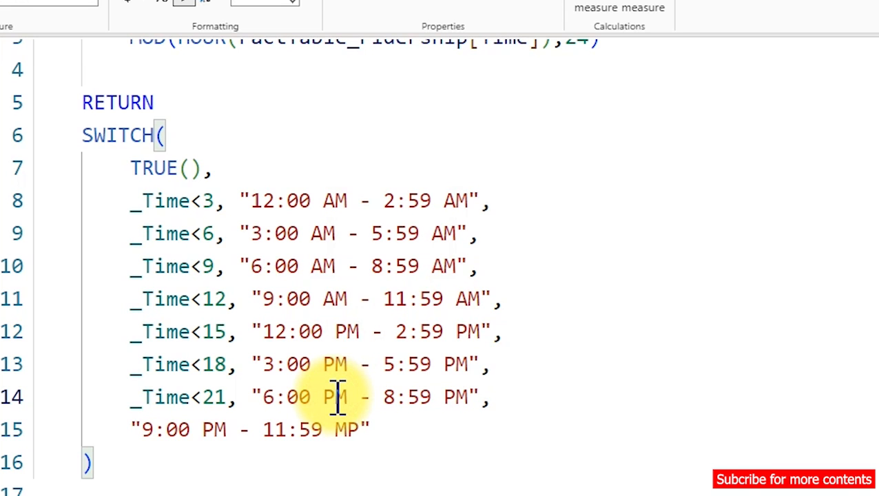
left_click_drag(358, 431, 338, 433)
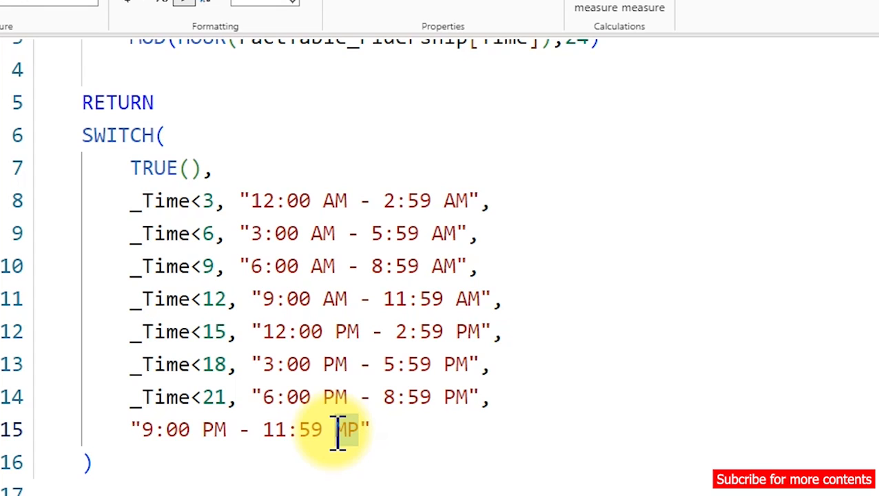
type("P")
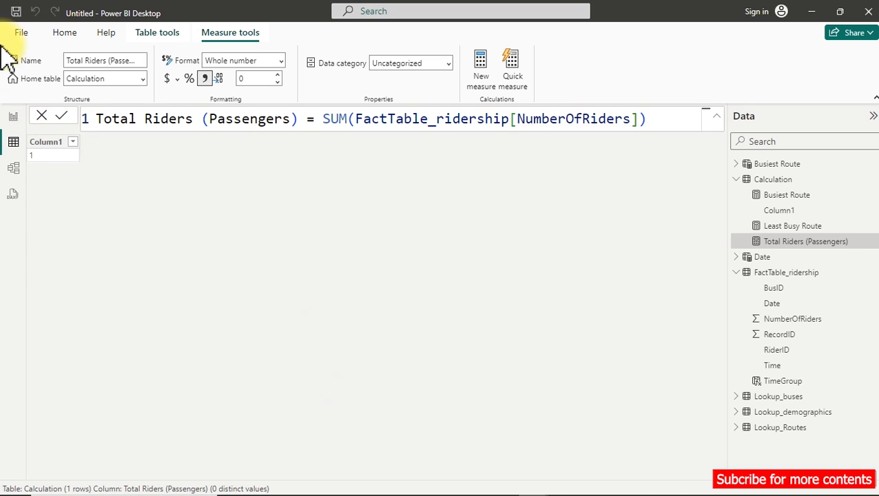
Check the corrected TimeGroup values in the FactTable_ridership data and cross-filter the report page by the 3:00 PM - 5:59 PM bar.
left_click(9, 117)
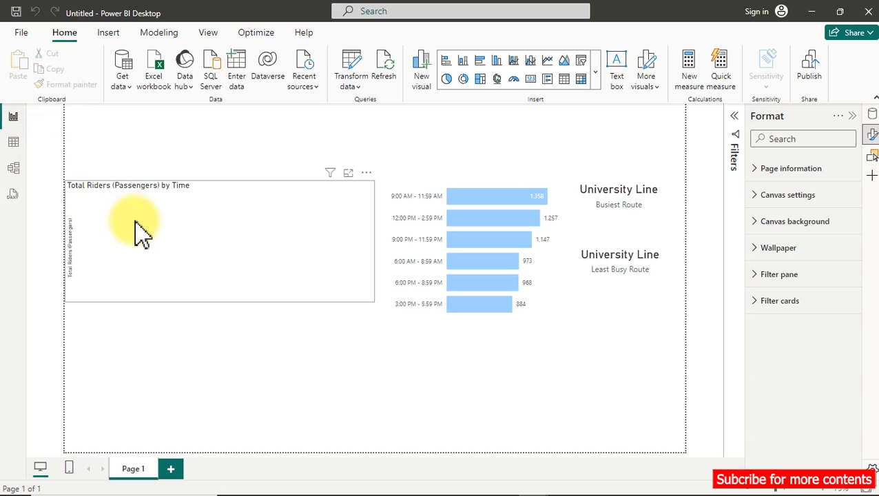
left_click(13, 143)
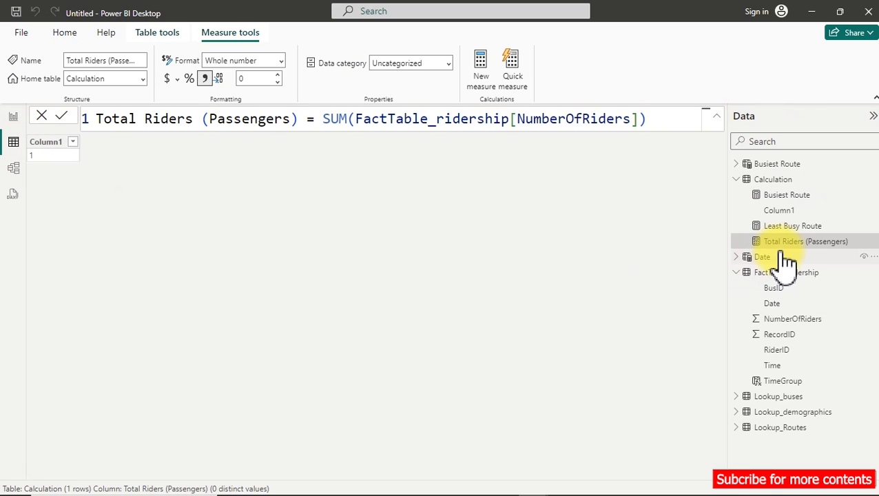
left_click(771, 320)
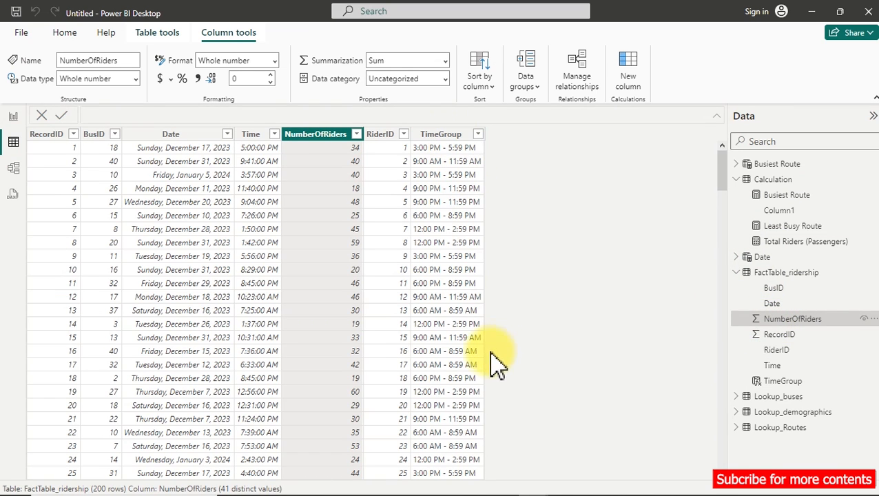
left_click(16, 118)
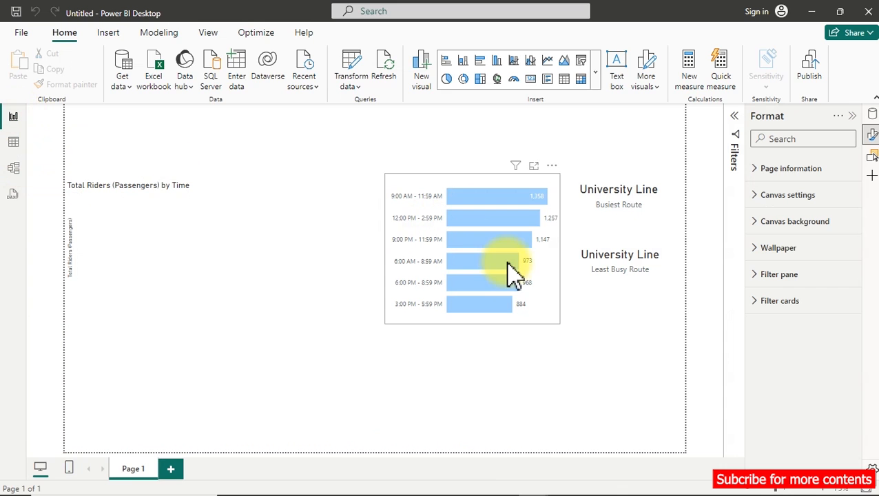
left_click(513, 317)
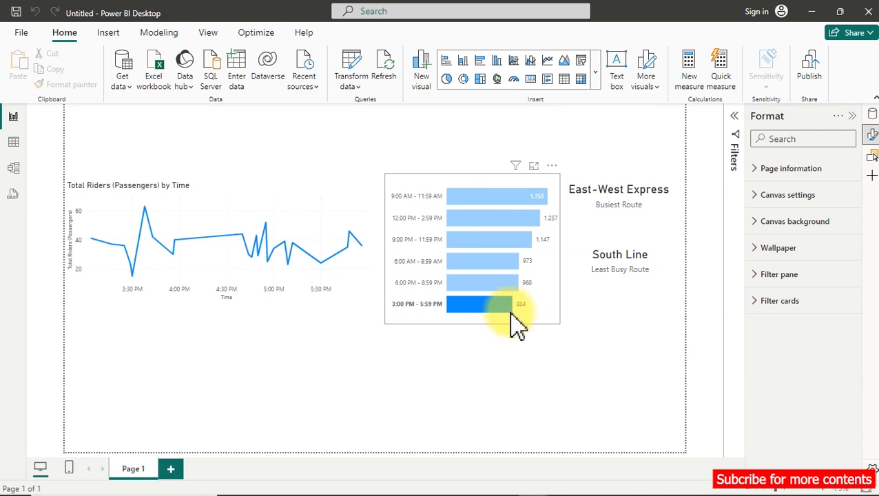
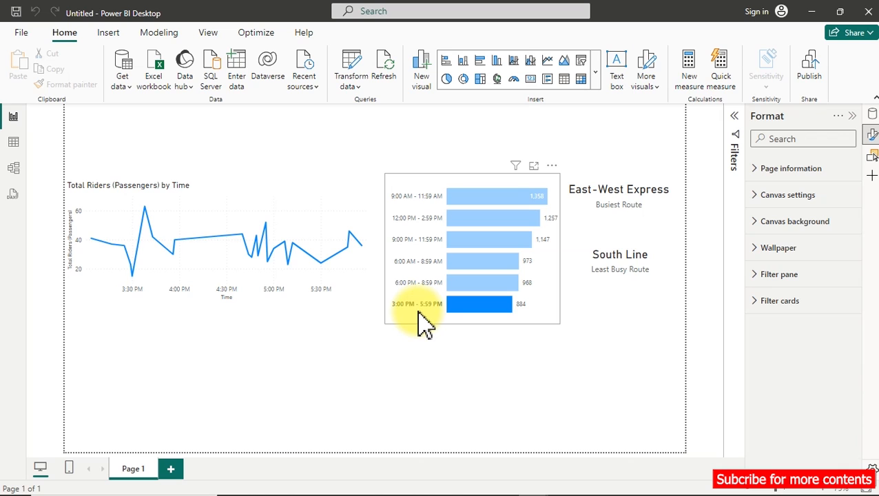
Convert the total riders line chart into an area chart and compare it with the trip time trend in the Transportation Dashboard file.
left_click(274, 199)
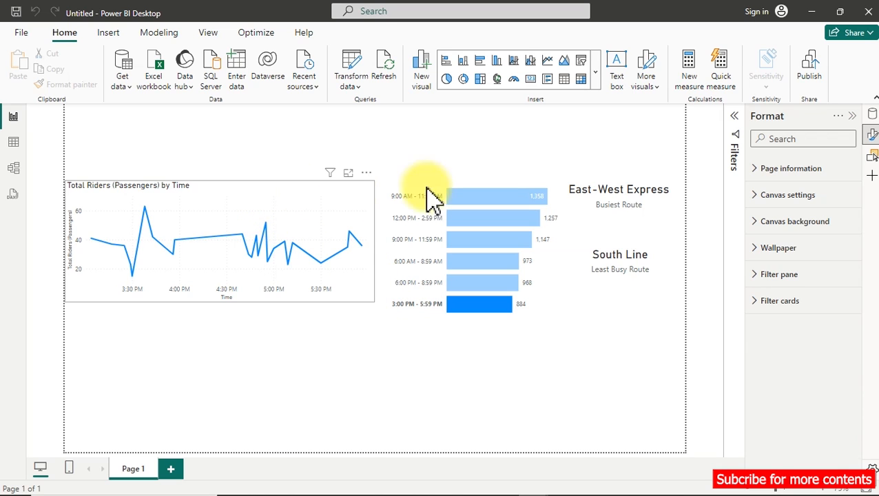
left_click(568, 66)
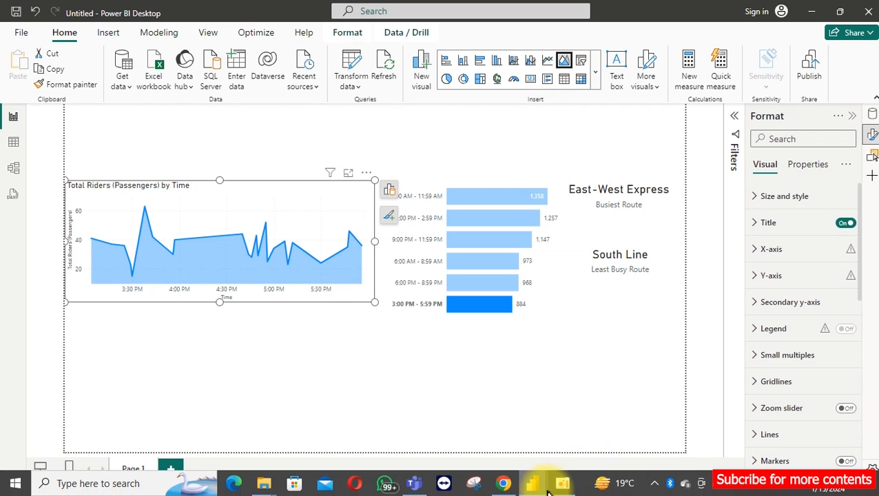
mouse_move(533, 483)
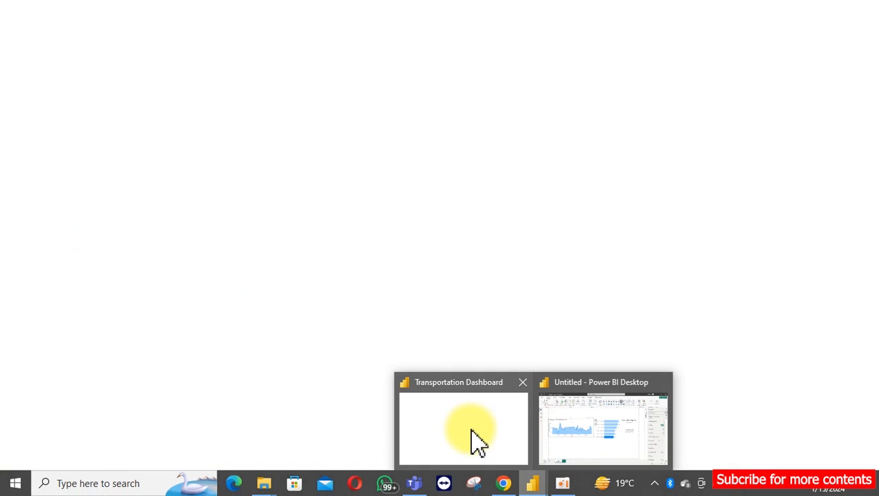
left_click(471, 442)
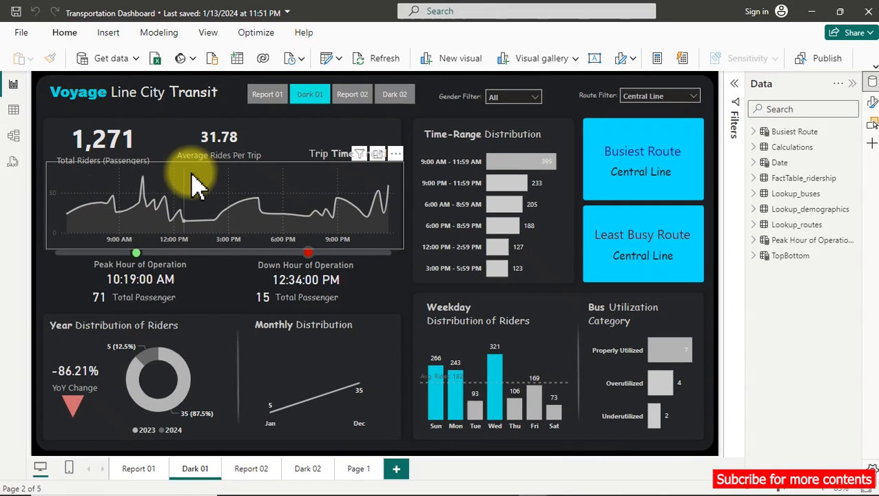
mouse_move(197, 183)
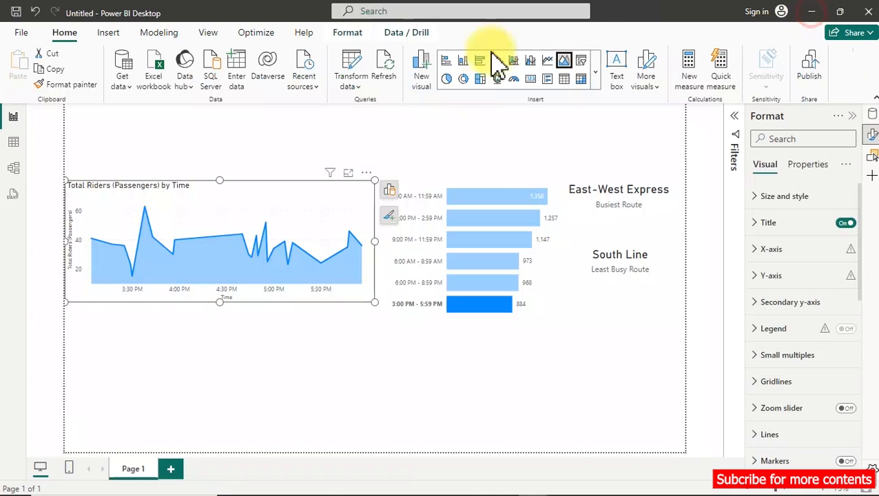
left_click(811, 11)
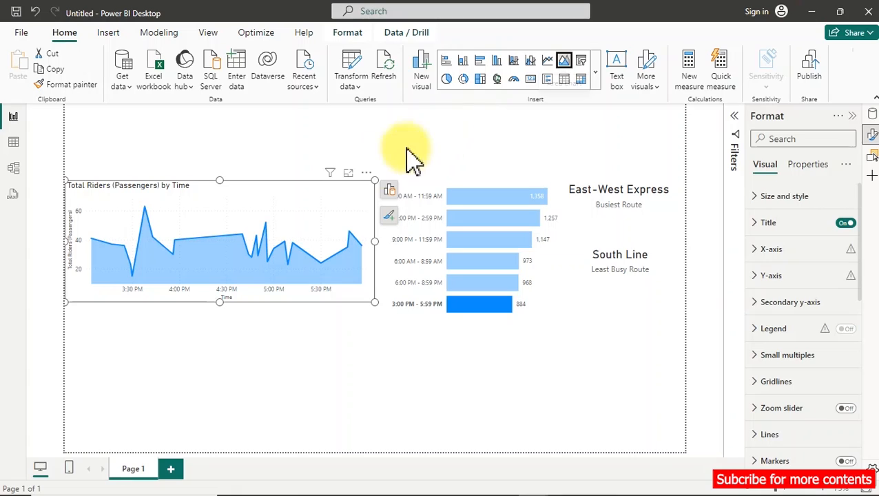
Turn off the area chart's X-axis title and make its X-axis values bold.
left_click(770, 255)
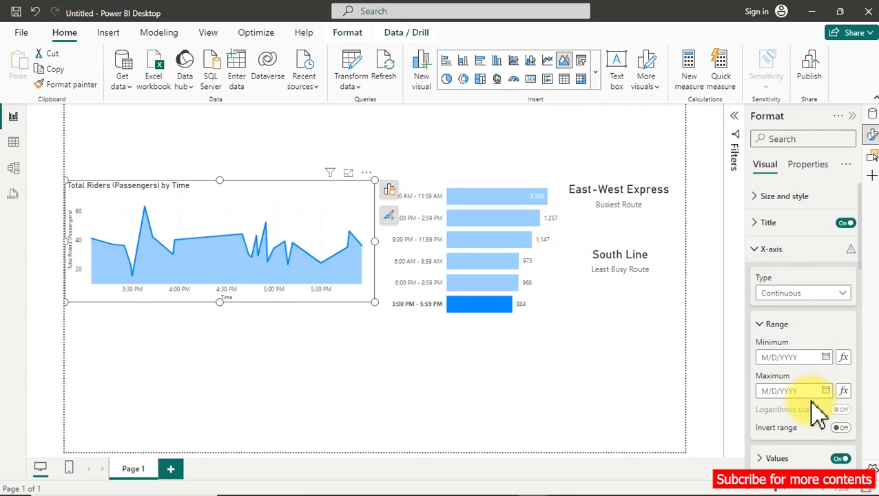
scroll(820, 412, "down", 1)
scroll(820, 417, "down", 1)
left_click(840, 402)
scroll(800, 337, "up", 2)
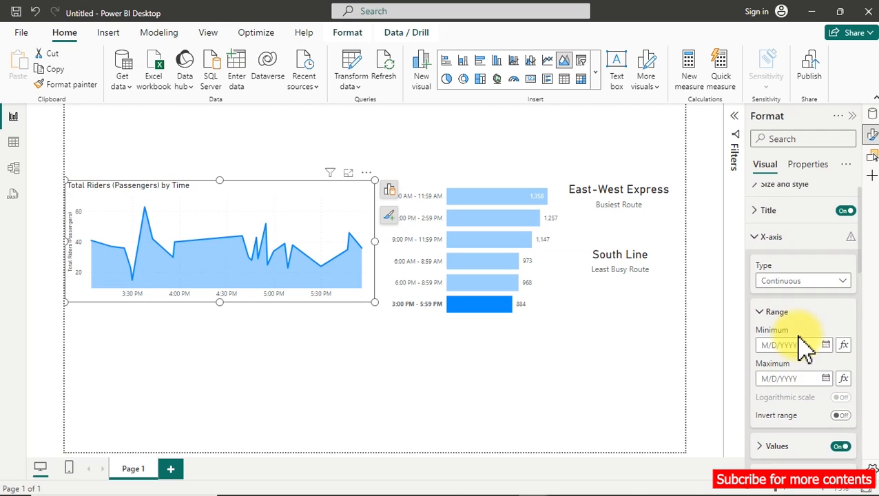
scroll(785, 362, "down", 3)
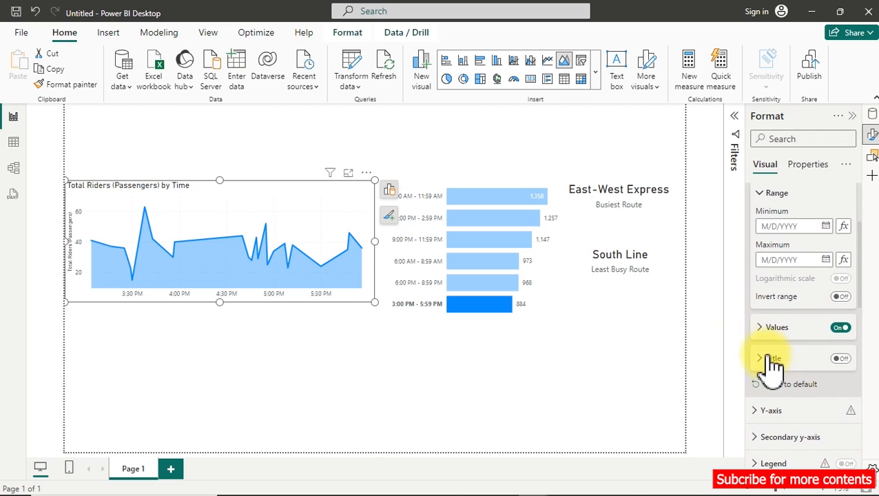
left_click(768, 329)
left_click(765, 378)
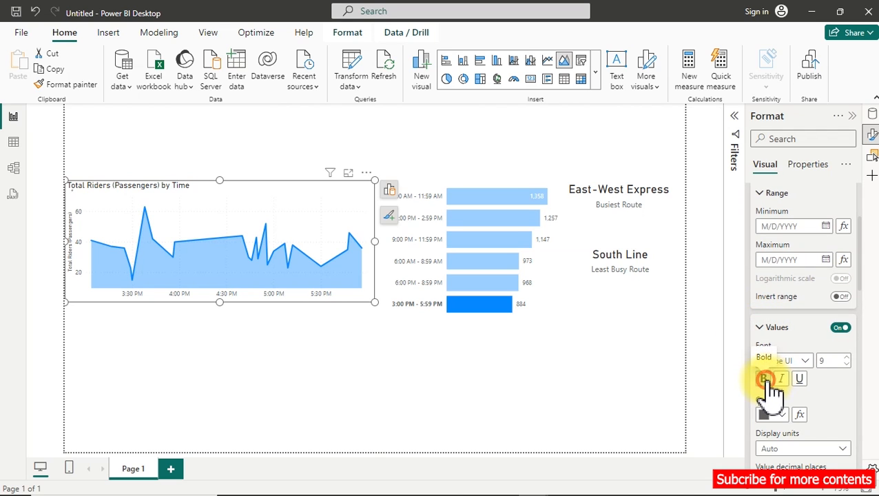
scroll(786, 372, "up", 3)
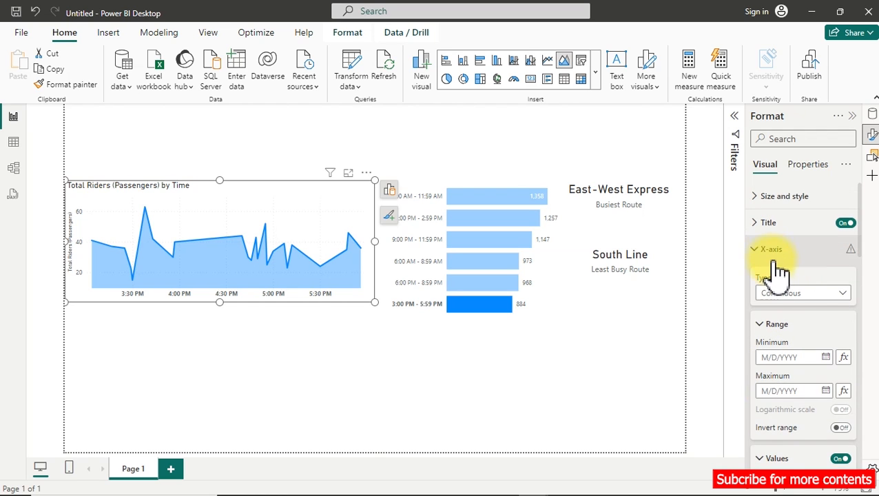
left_click(773, 250)
Turn off the area chart's Y-axis title and its chart title.
left_click(774, 275)
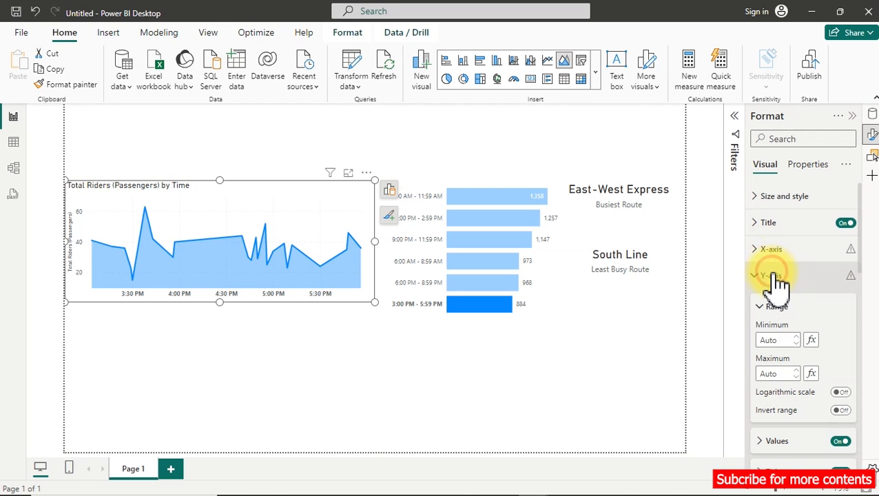
scroll(792, 344, "down", 2)
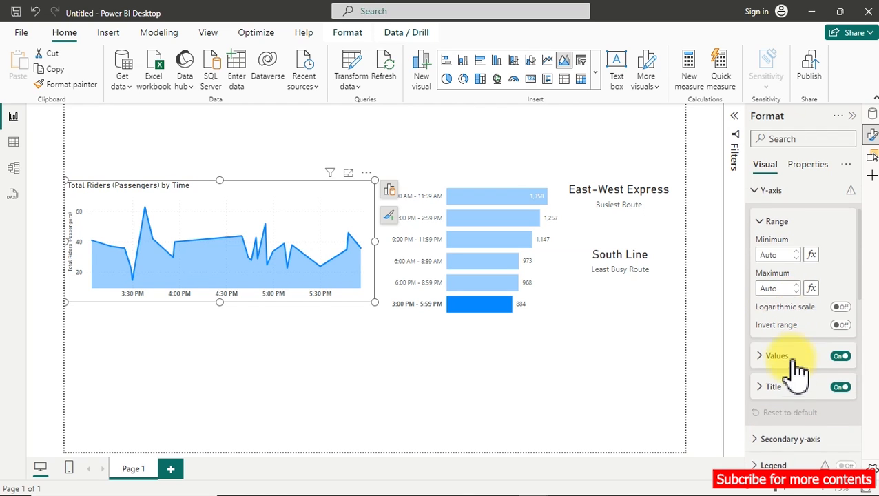
left_click(842, 385)
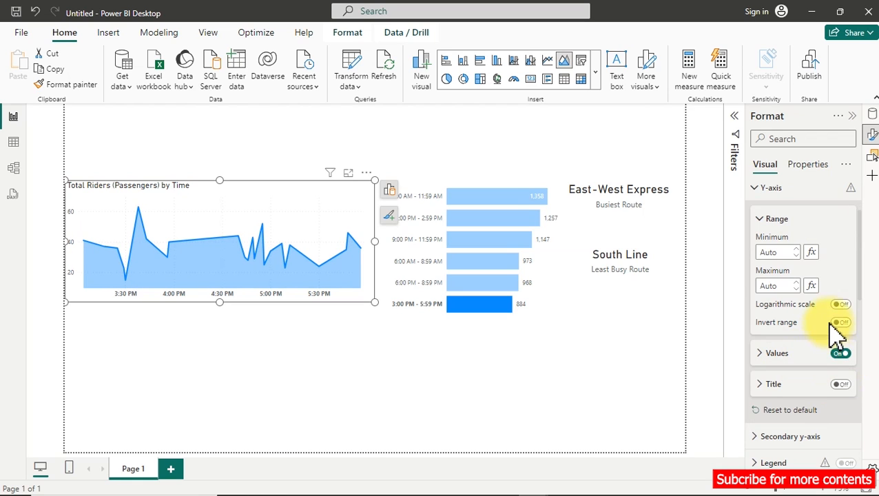
scroll(833, 328, "up", 2)
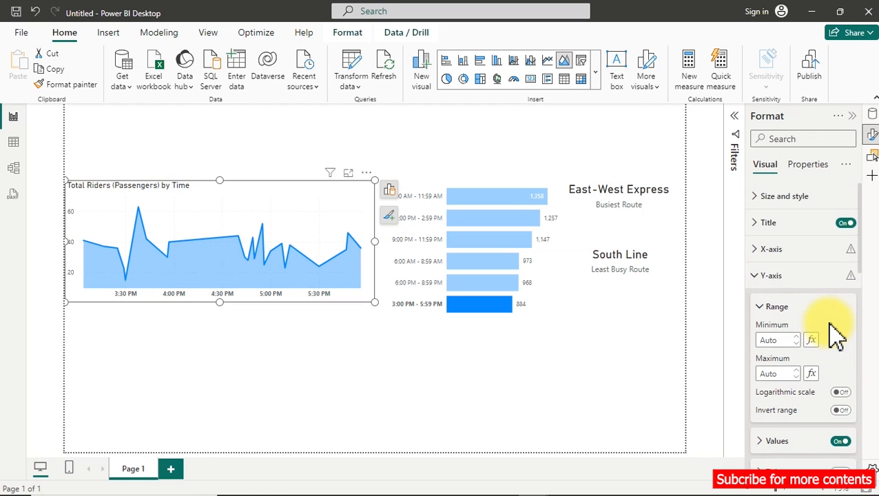
left_click(845, 224)
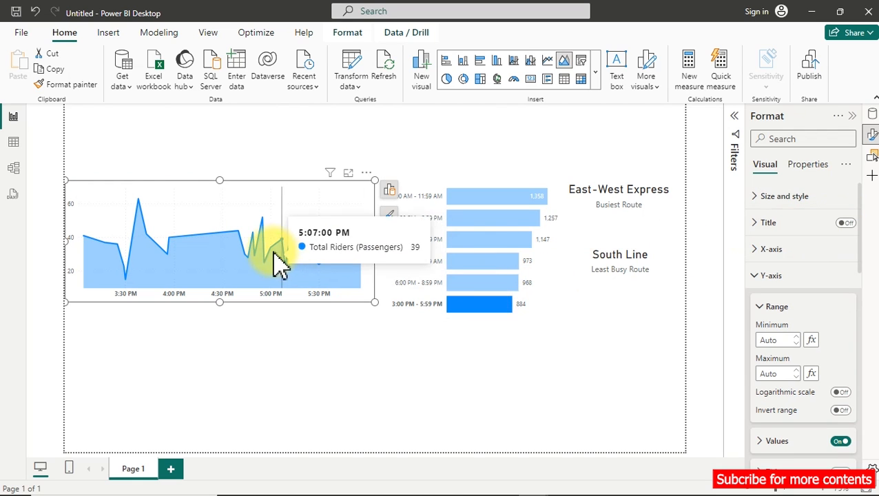
Move the area chart slightly higher on the page and clear the 3:00 PM - 5:59 PM bar's cross-filter.
left_click_drag(229, 182, 232, 167)
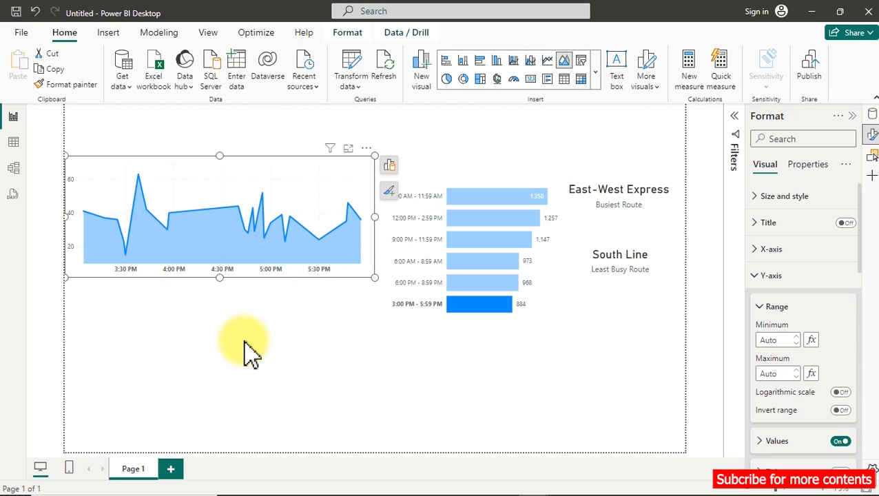
left_click(469, 306)
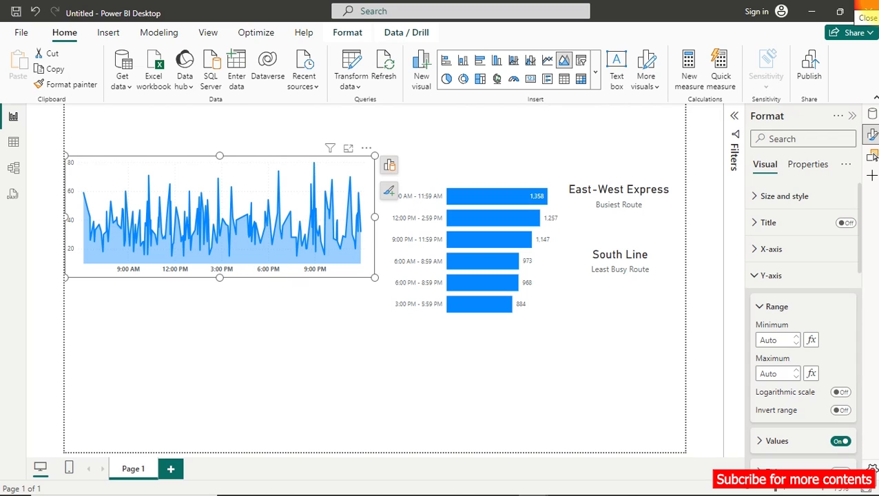
Copy the Busiest Route measure's formula into a new measure in the Calculation table.
left_click(624, 207)
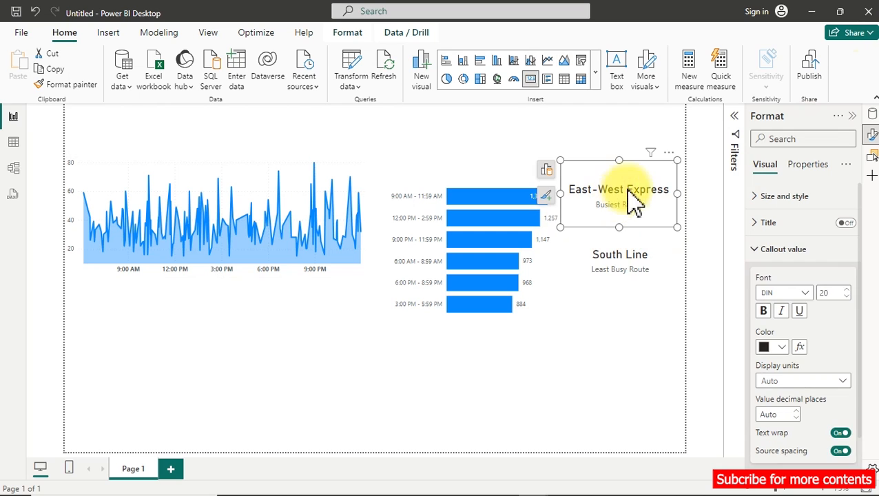
left_click(871, 116)
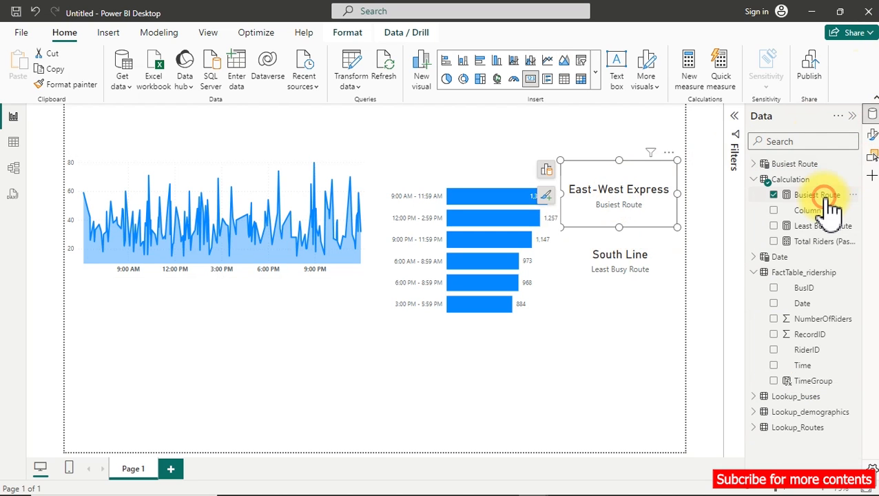
left_click(832, 203)
left_click(447, 172)
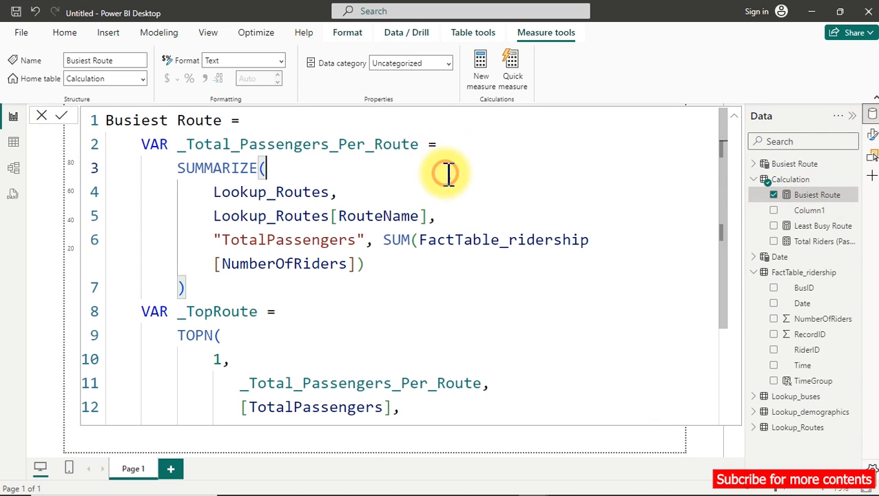
key("ctrl+a")
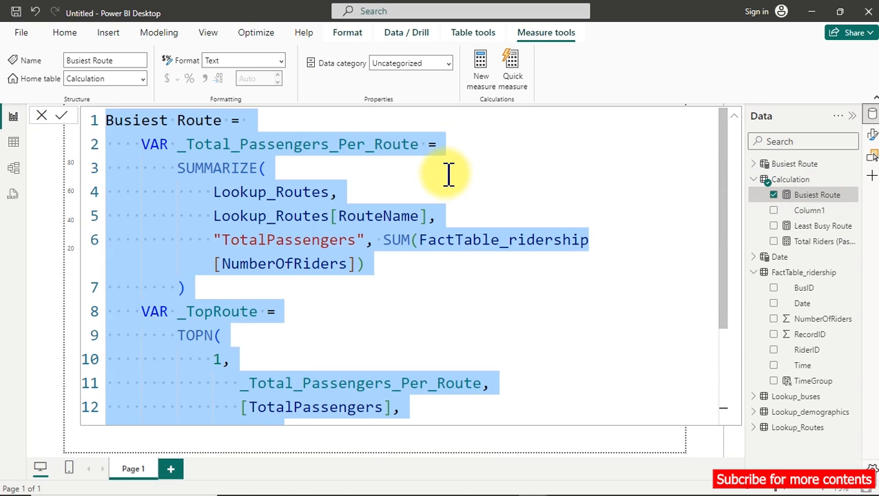
right_click(817, 199)
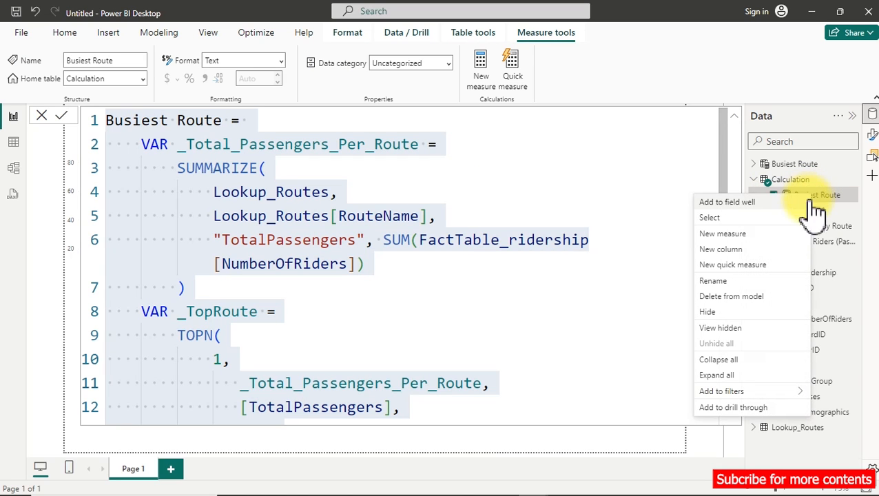
left_click(756, 236)
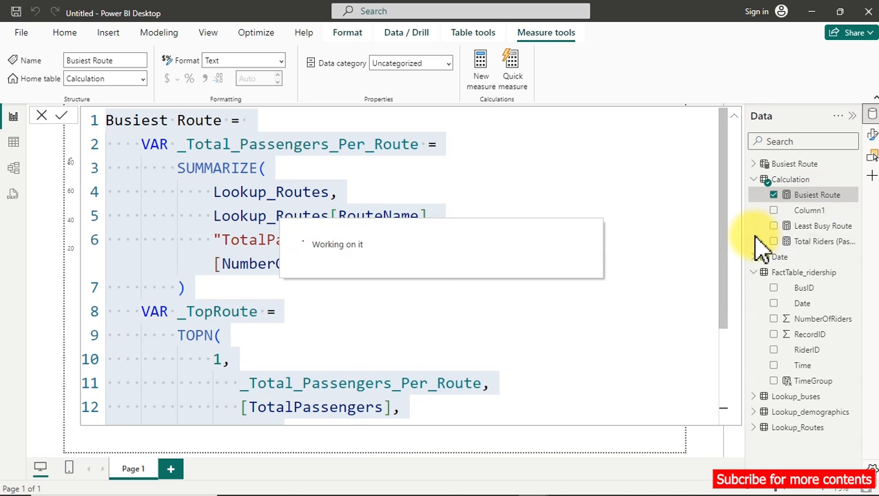
key("ctrl+v")
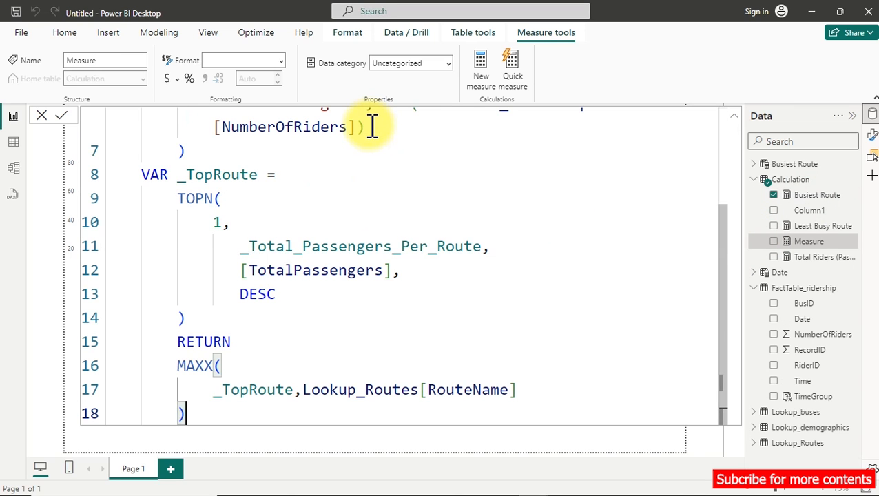
Rename the copied measure in its formula as Peak Hour Of Operation.
scroll(291, 212, "down", 3)
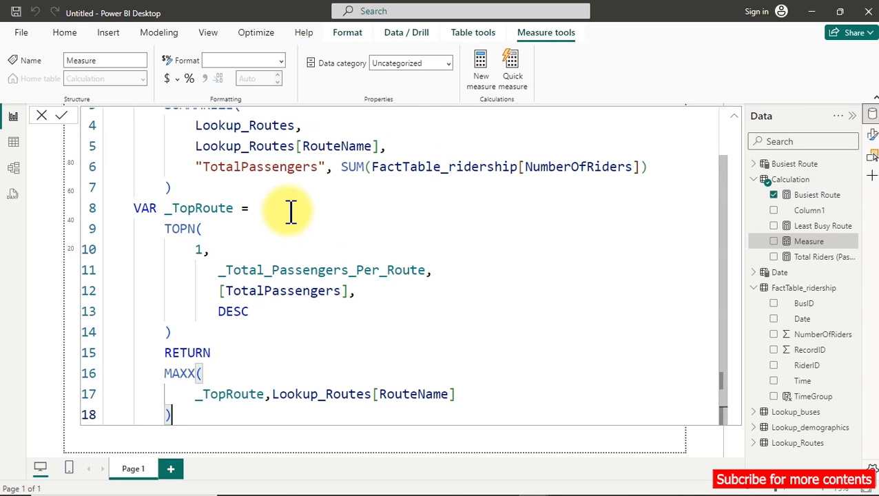
scroll(291, 212, "down", 1)
left_click_drag(179, 118, 98, 117)
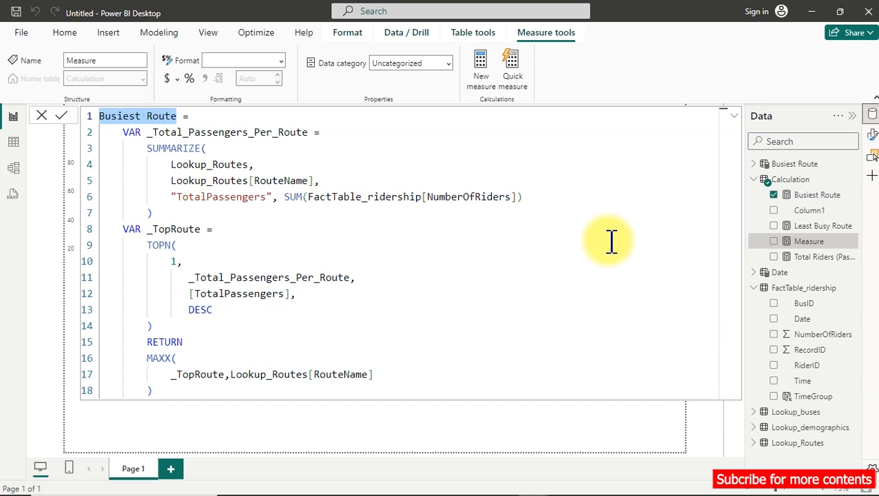
type("pEA")
key("BackSpace")
key("BackSpace")
key("BackSpace")
type("Peak ")
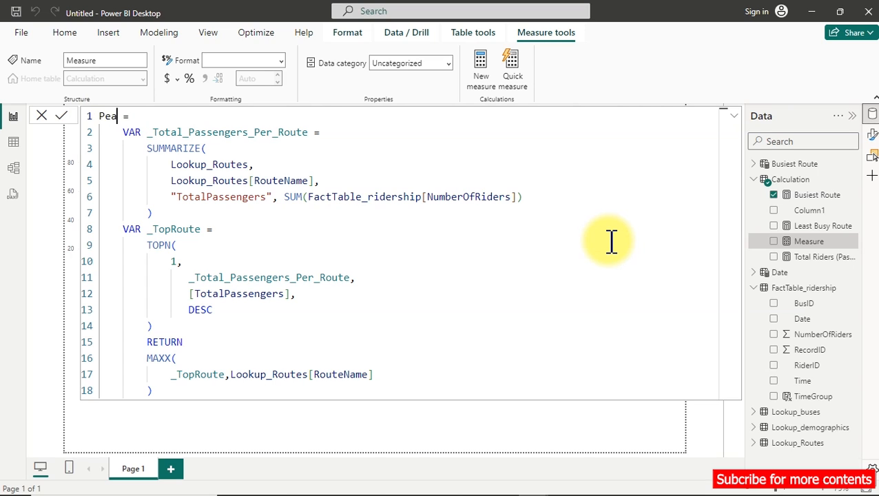
type("Hour Of ")
type("Operat")
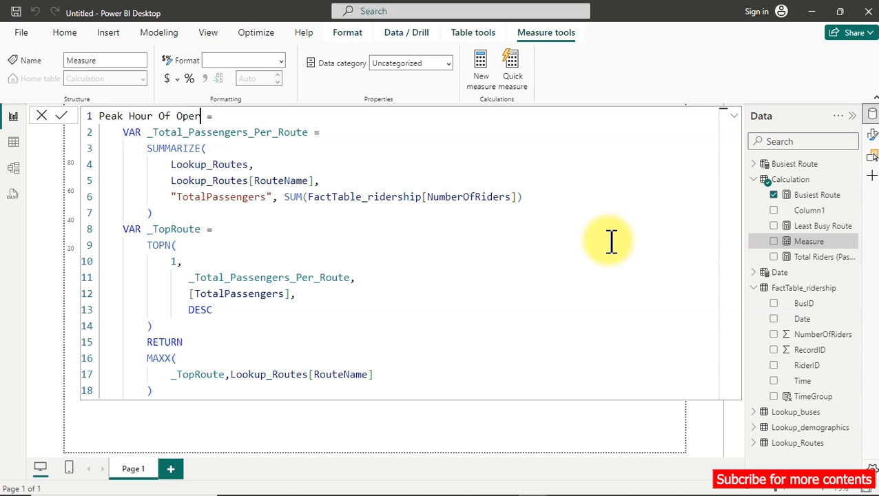
type("ion")
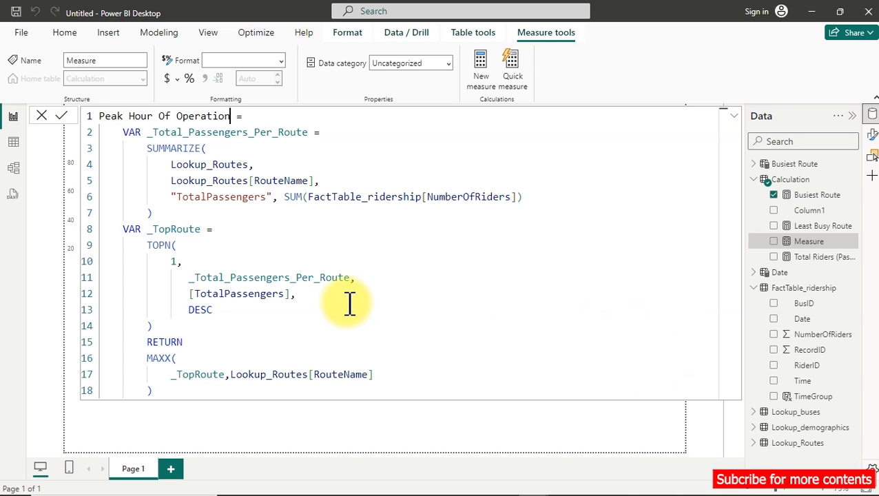
Replace the Lookup_Routes table argument in the measure's SUMMARIZE function with FactTable_ridership.
left_click(378, 373)
left_click_drag(377, 373, 262, 373)
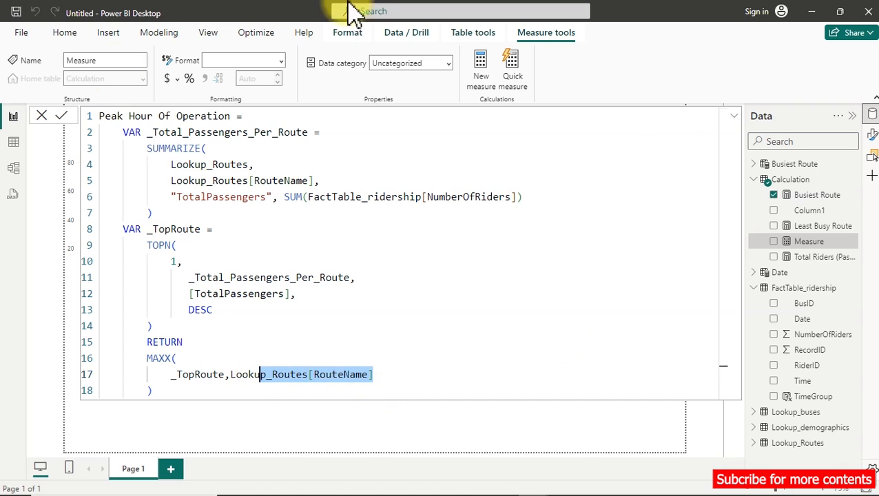
left_click_drag(165, 164, 259, 158)
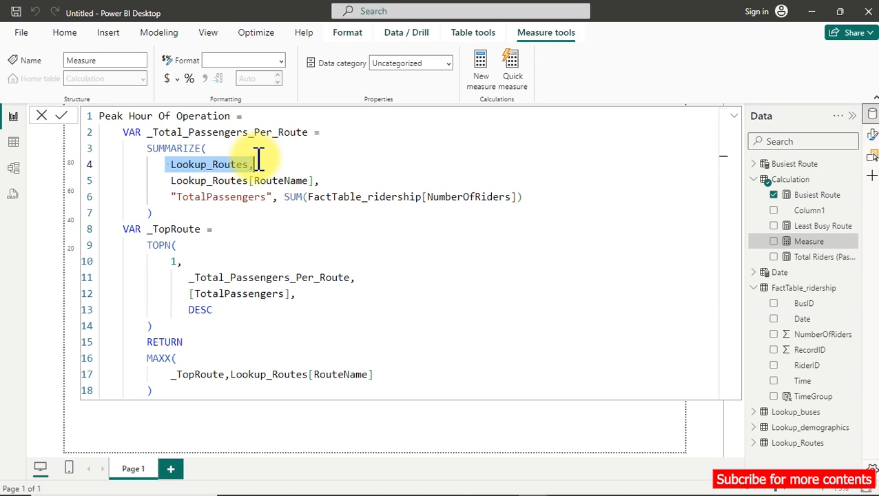
left_click_drag(259, 157, 250, 165)
left_click(249, 164)
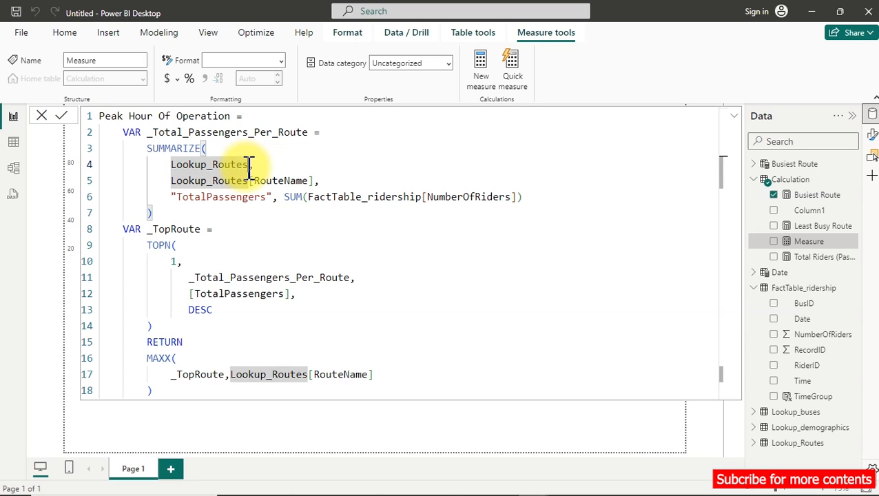
left_click(172, 163)
left_click_drag(189, 164, 247, 160)
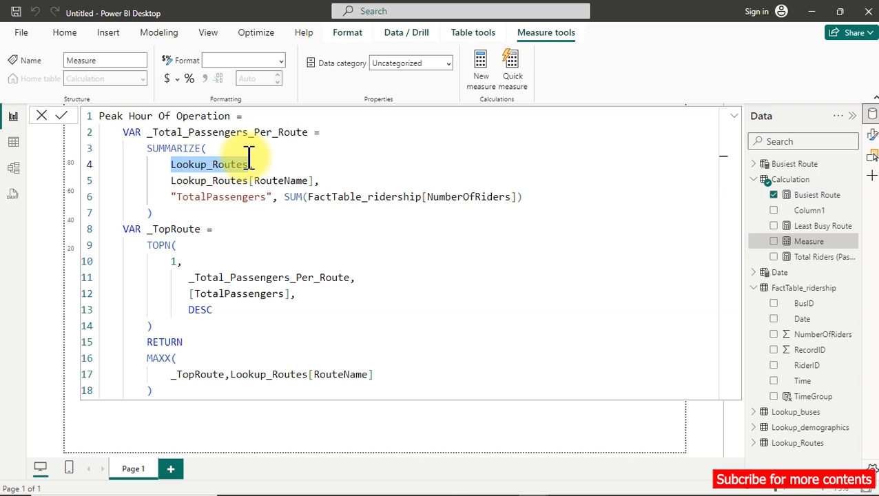
key("BackSpace")
type("Fa")
key("Tab")
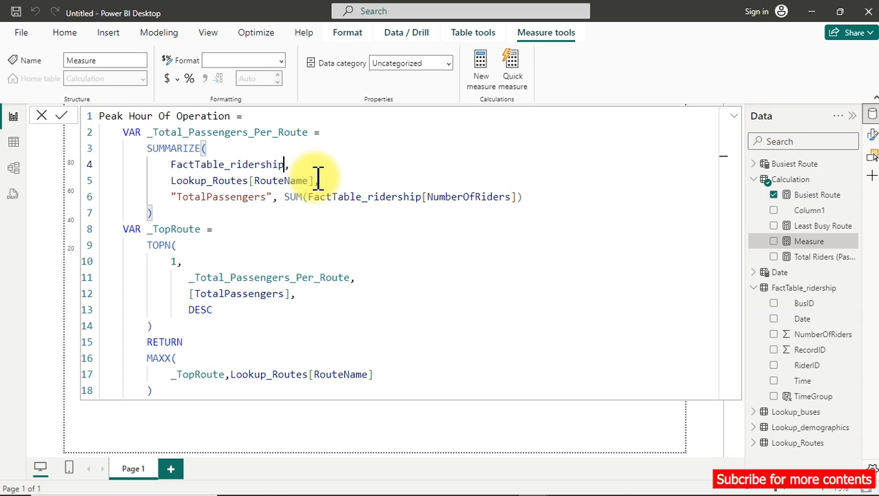
Replace the Lookup_Routes[RouteName] grouping column in the SUMMARIZE function with FactTable_ridership[Time].
left_click_drag(316, 181, 166, 180)
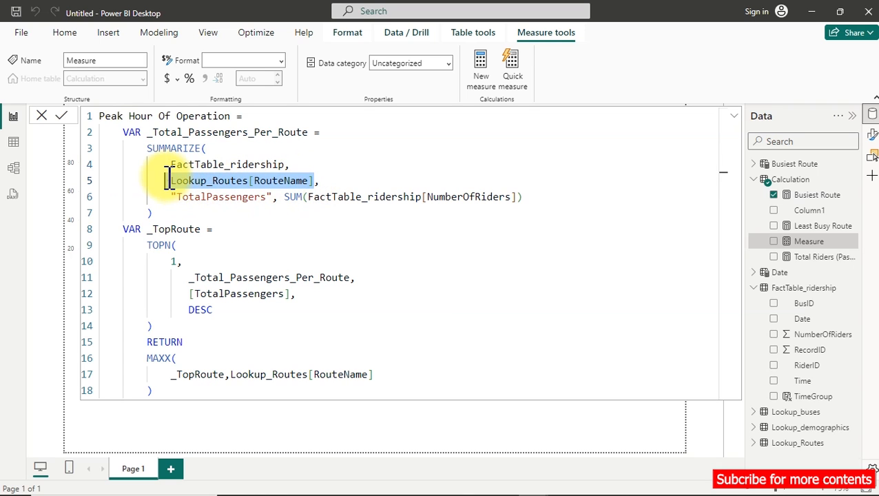
type("time,")
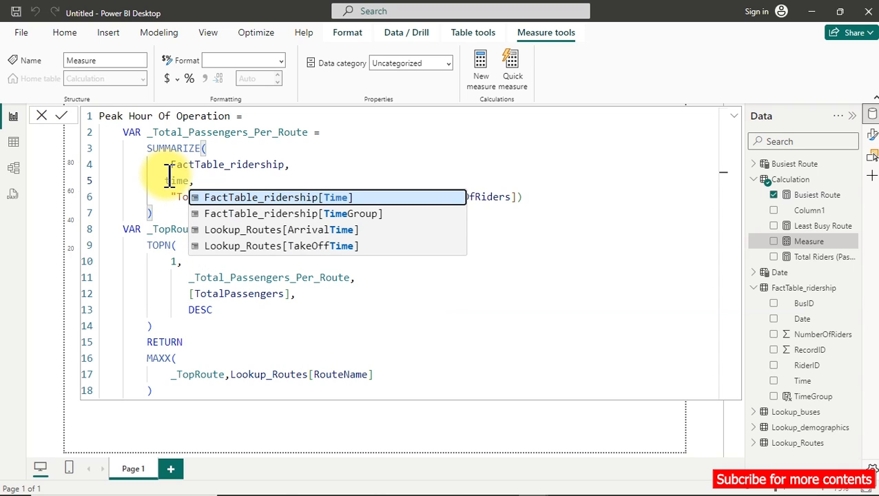
key("Tab")
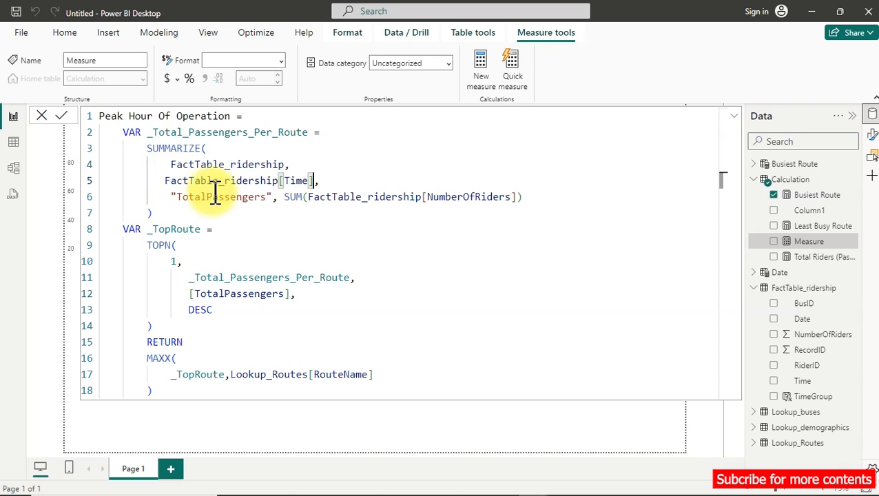
Replace Lookup_Routes[RouteName] in the measure's MAXX expression with FactTable_ridership[Time].
left_click_drag(381, 376, 166, 379)
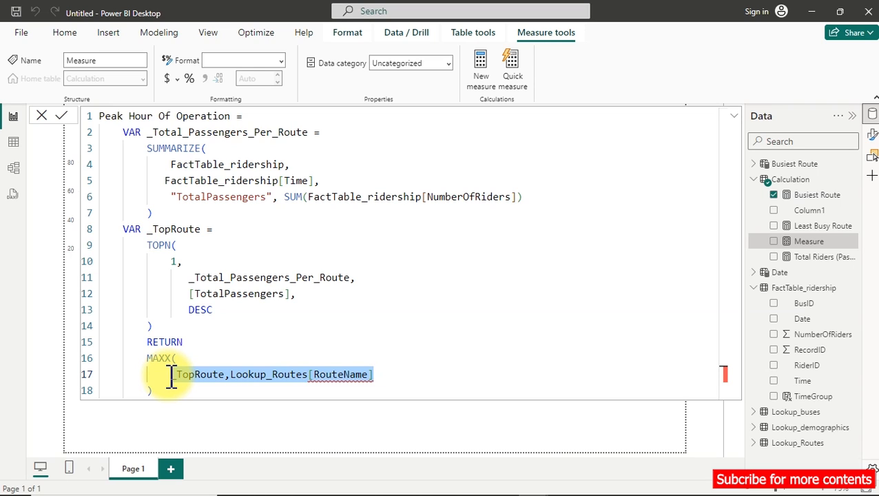
left_click(264, 374)
left_click(379, 375)
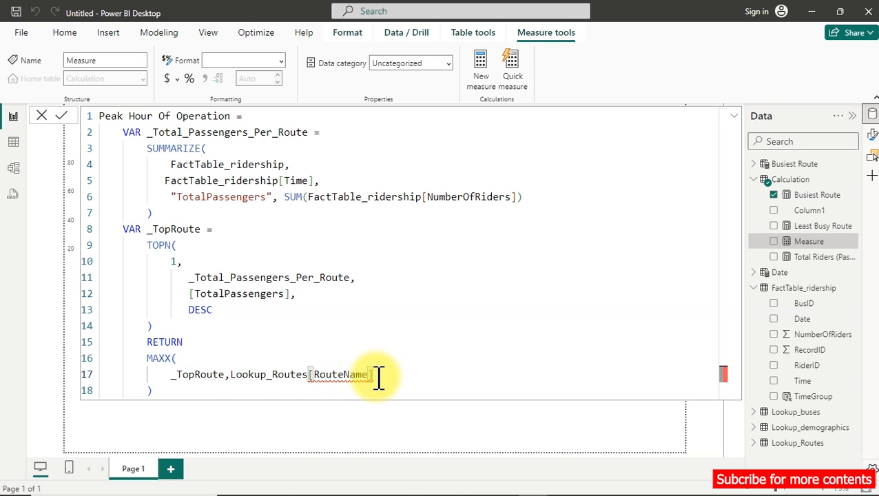
left_click_drag(379, 378, 234, 378)
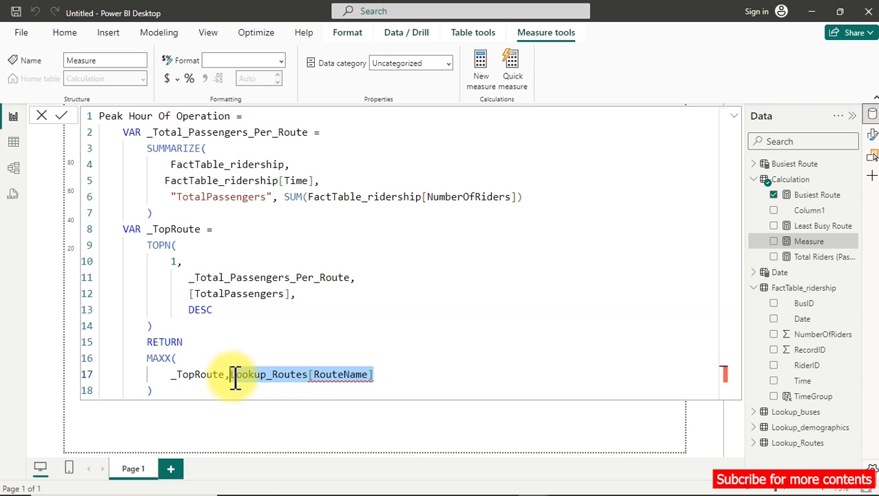
key("BackSpace")
type("time")
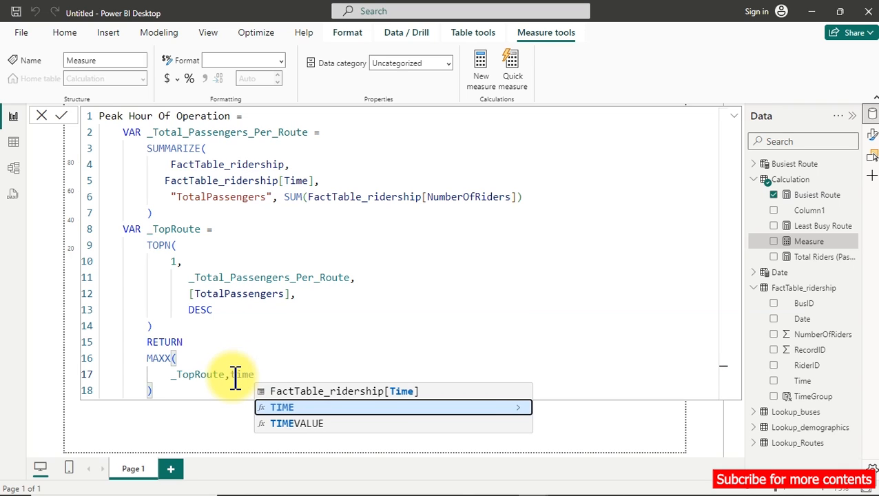
key("Up")
key("Tab")
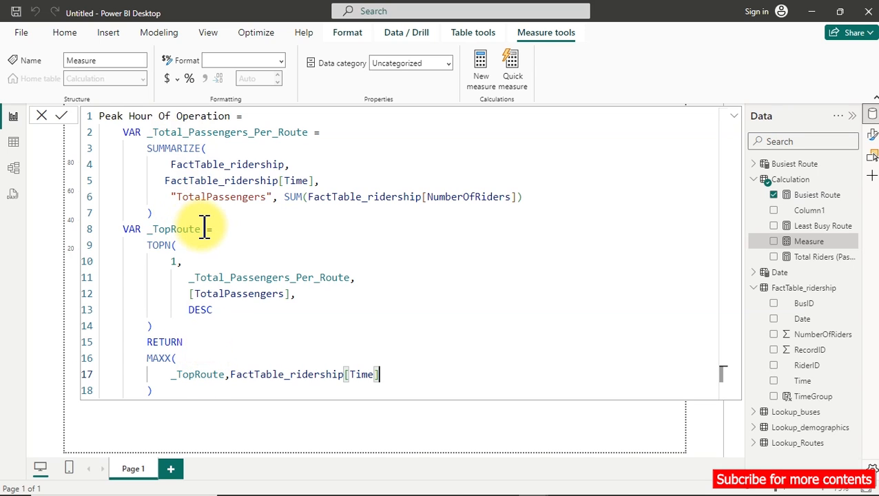
left_click_drag(205, 229, 156, 232)
key("BackSpace")
type("PeakTime")
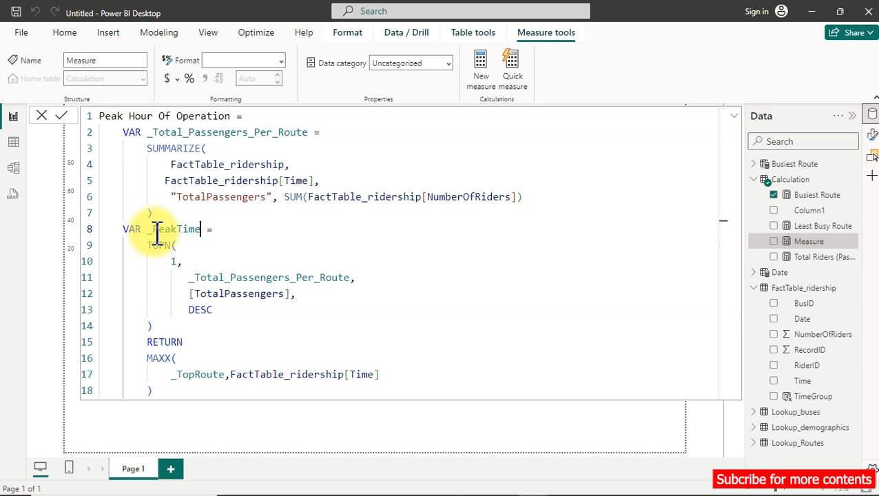
double_click(224, 372)
key("ctrl+z")
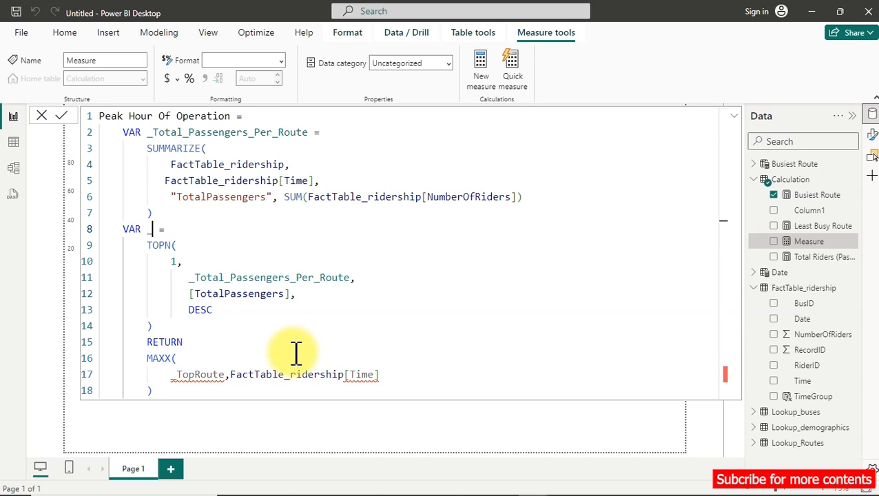
key("ctrl+z")
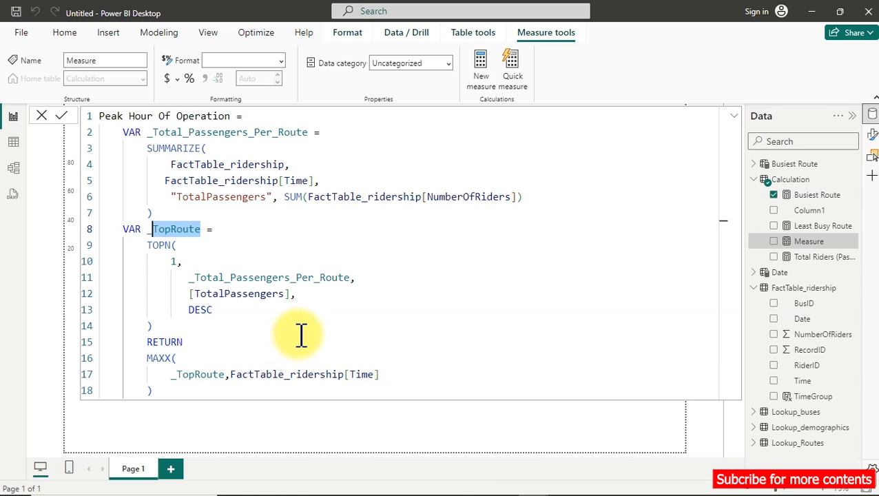
Rename the _TopRoute variable to _PeakTime in both its declaration and the MAXX expression, and commit the measure.
key("ctrl+f")
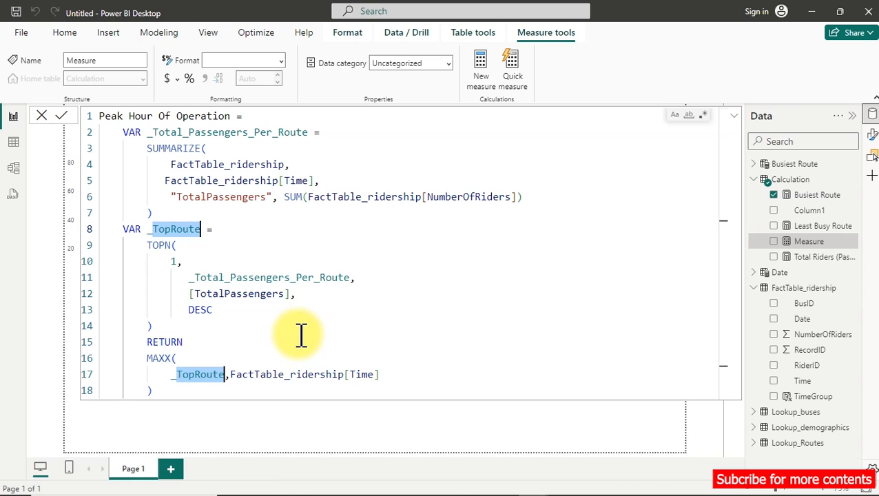
key("Escape")
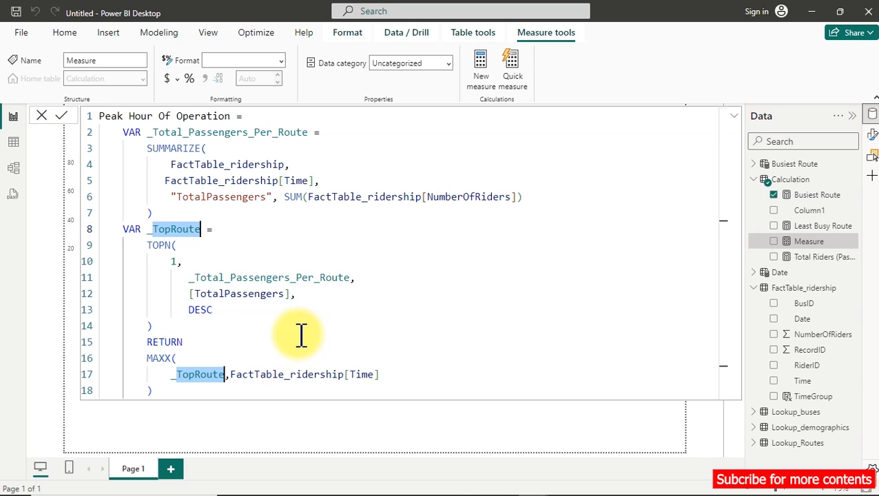
type("PeakT")
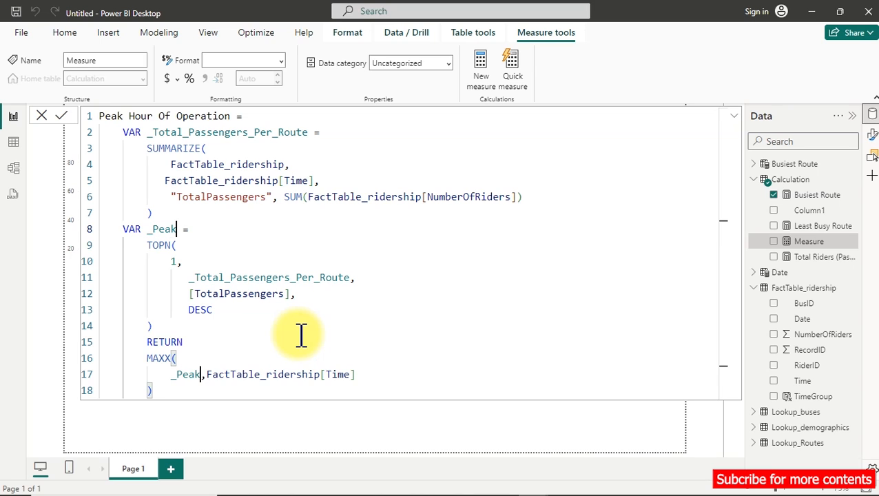
type("ime")
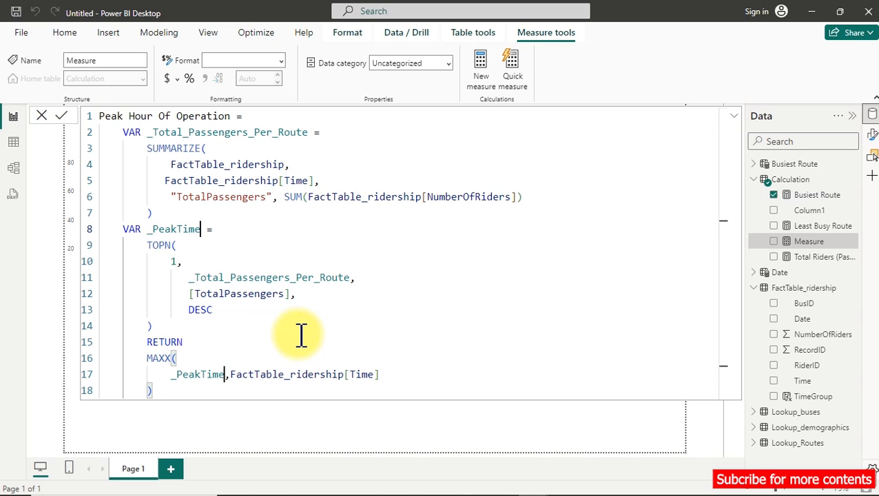
left_click(348, 258)
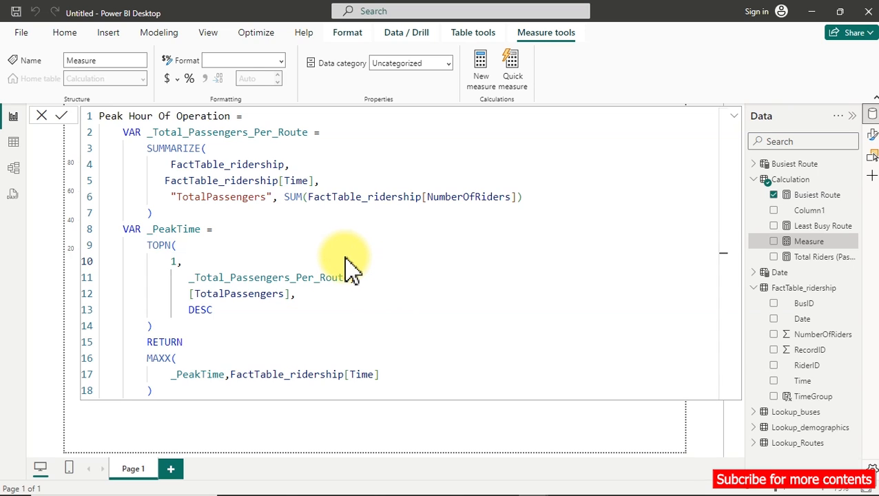
key("Return")
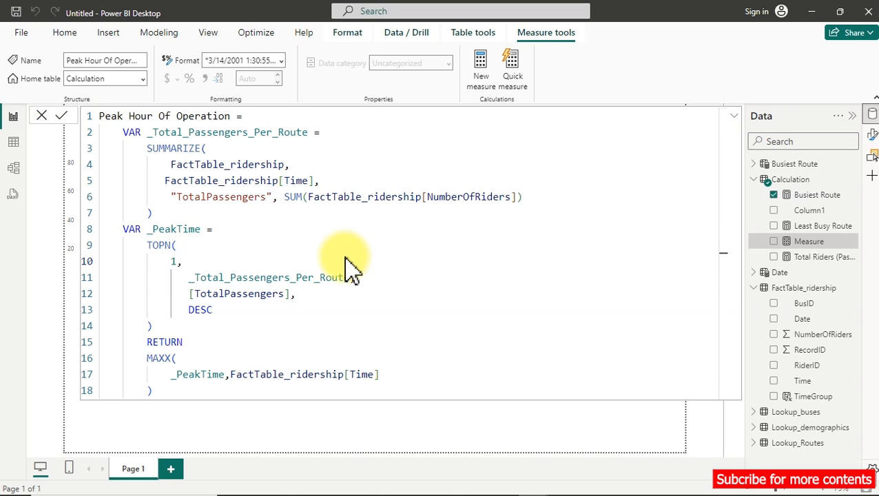
Copy the measure's formula from its name through the SUMMARIZE block over the Busiest Route calculated table's formula.
left_click_drag(163, 219, 106, 133)
key("ctrl+a")
left_click(163, 181)
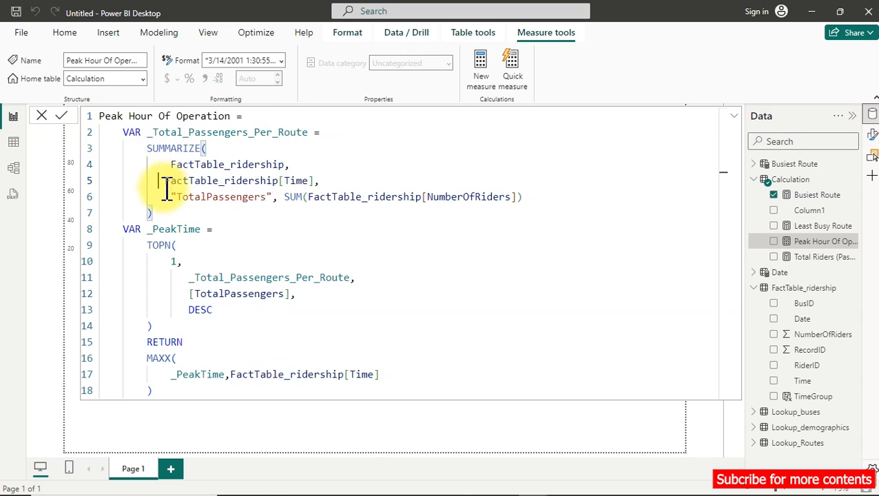
left_click_drag(103, 115, 182, 215)
key("ctrl+c")
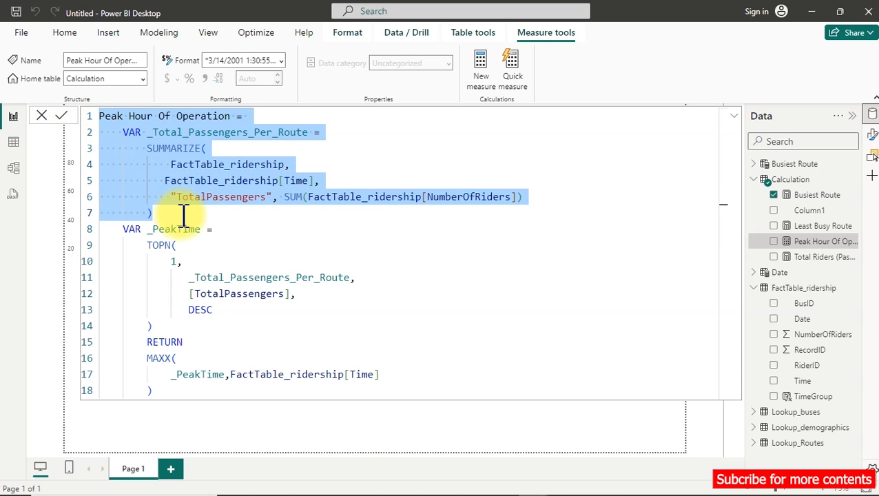
left_click(14, 142)
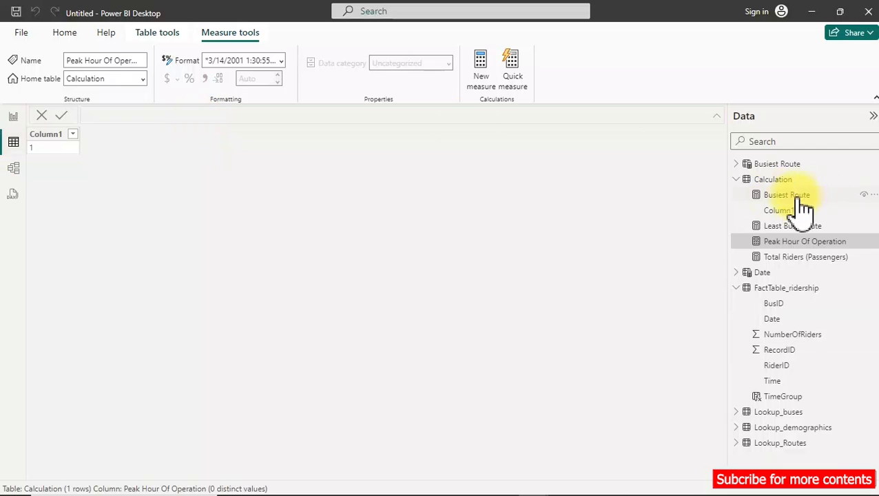
left_click(777, 165)
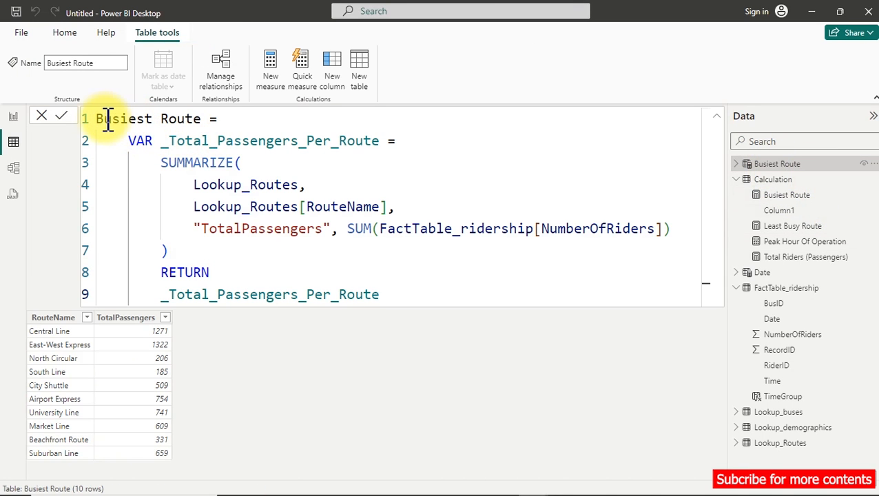
left_click_drag(100, 119, 228, 251)
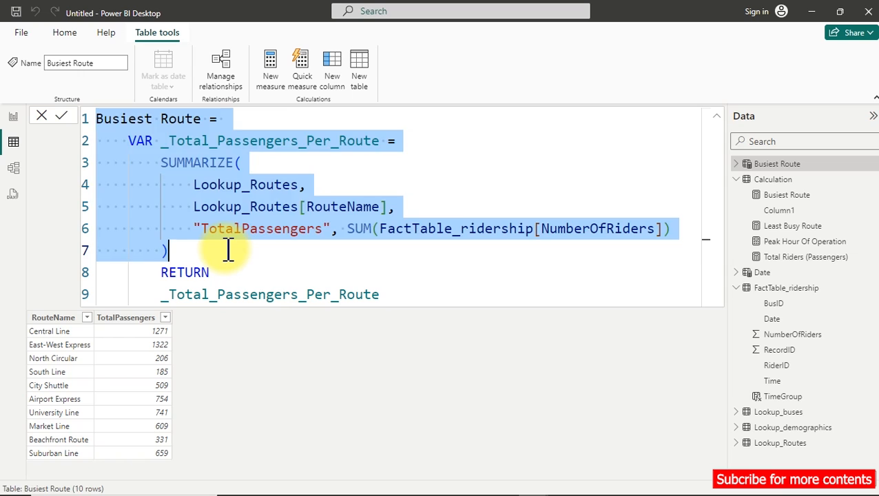
key("ctrl+v")
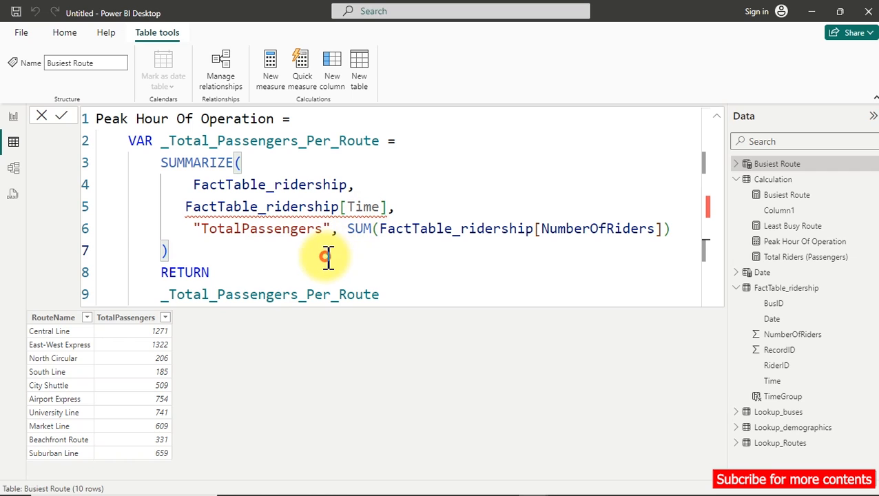
key("ctrl+a")
key("ctrl+c")
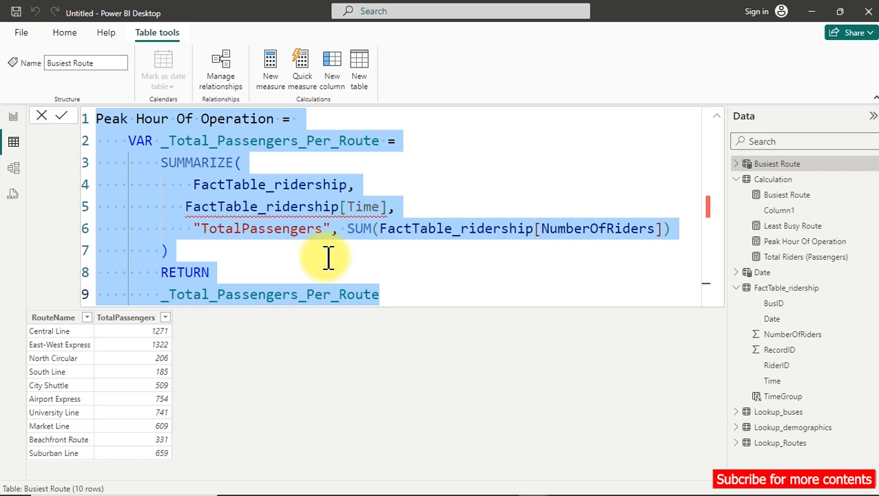
left_click(329, 258)
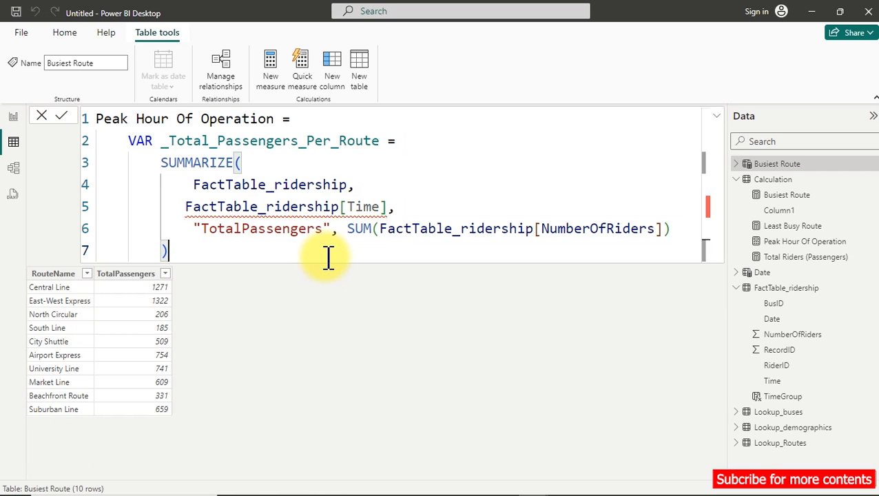
Delete and re-enter the FactTable_ridership[Time] column reference in the table formula's SUMMARIZE function.
left_click(250, 209)
left_click_drag(390, 205, 253, 206)
key("BackSpace")
key("BackSpace")
key("BackSpace")
key("BackSpace")
key("BackSpace")
key("BackSpace")
key("BackSpace")
key("BackSpace")
key("BackSpace")
key("BackSpace")
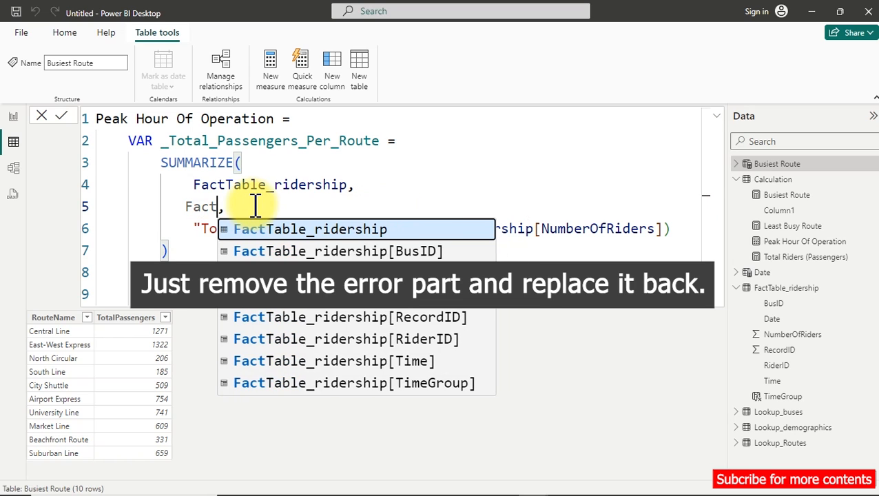
type("tim,")
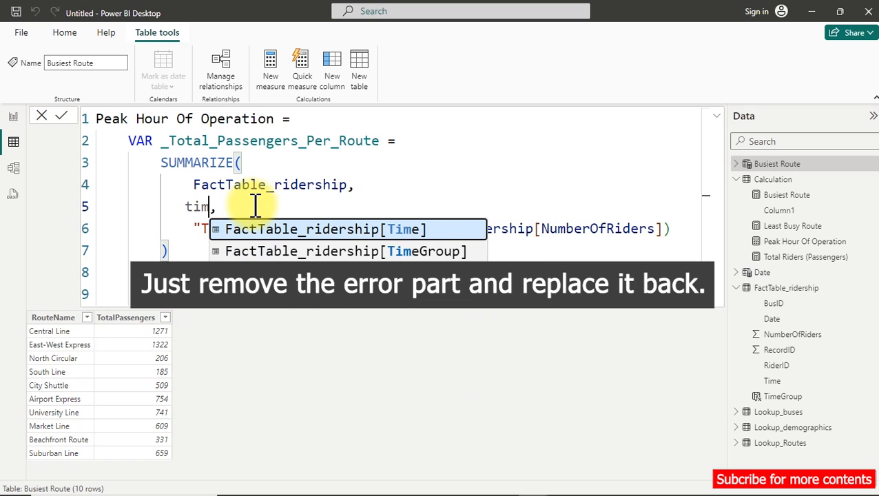
key("Tab")
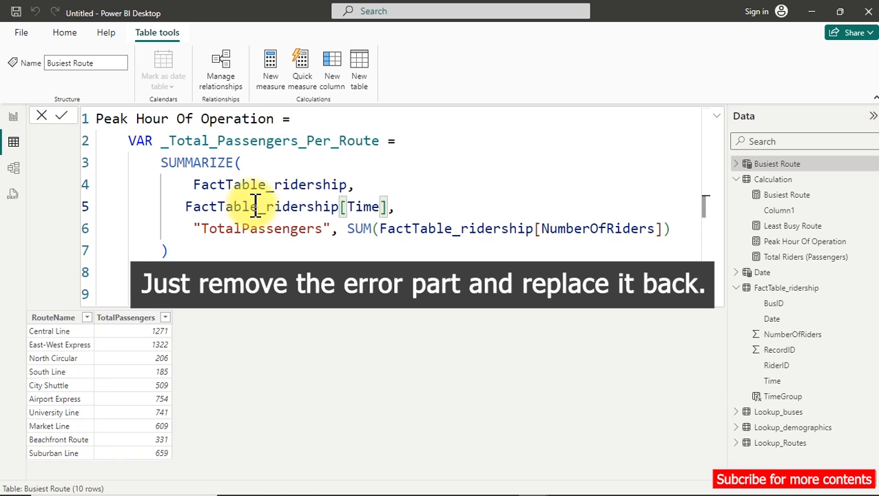
Replace the table's entire formula with the copied Peak Hour Of Operation block ending at the SUMMARIZE function's closing parenthesis.
left_click(429, 178)
key("ctrl+a")
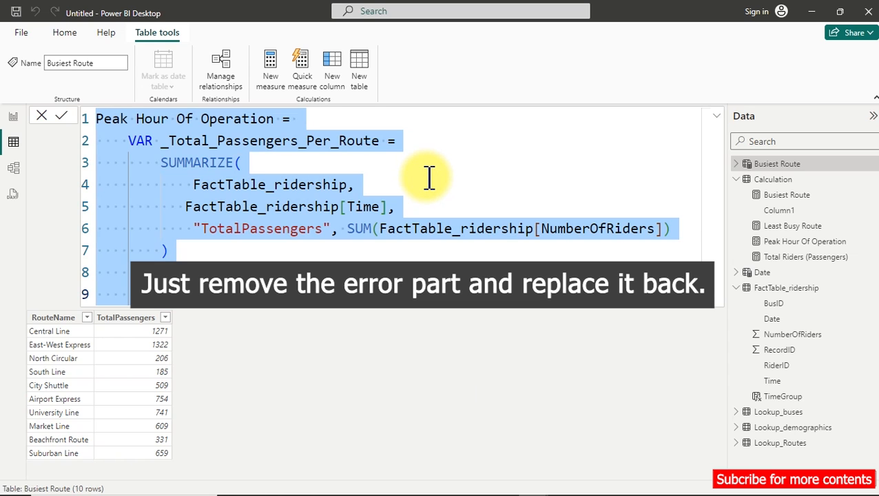
key("ctrl+v")
left_click(416, 189)
left_click(395, 235)
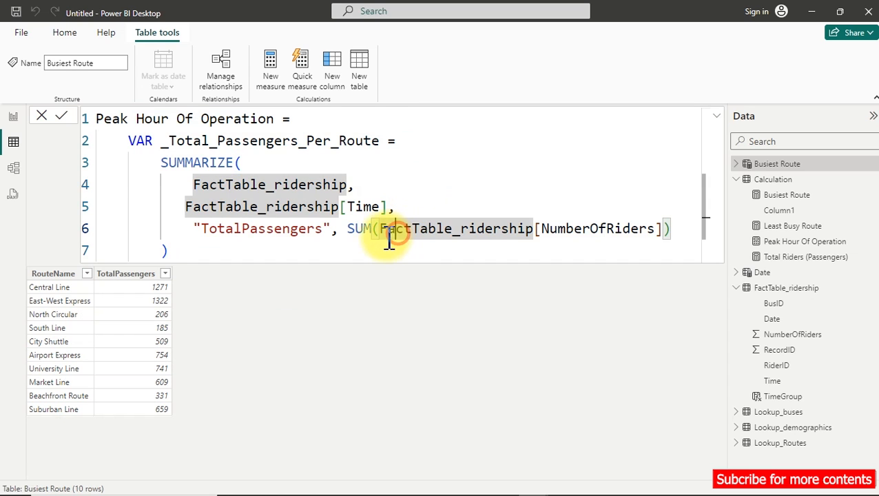
left_click(251, 249)
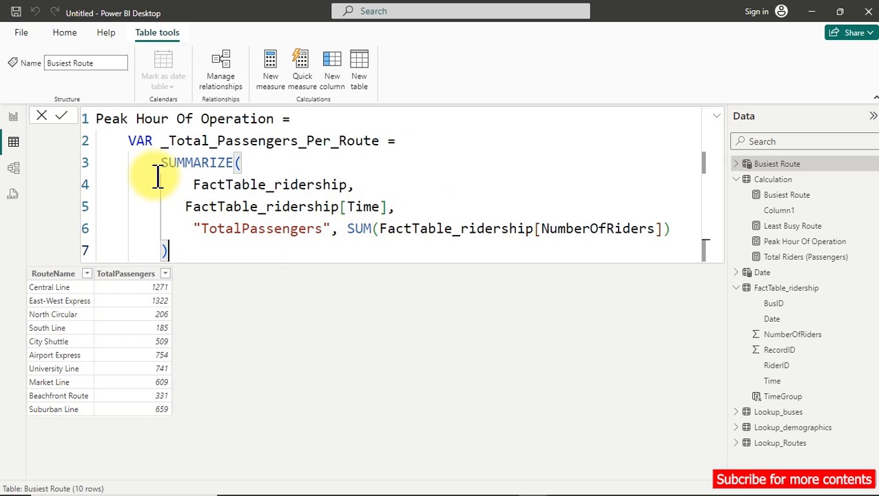
Add a RETURN clause that outputs _Total_Passengers_Per_Route at the end of the table formula.
key("Return")
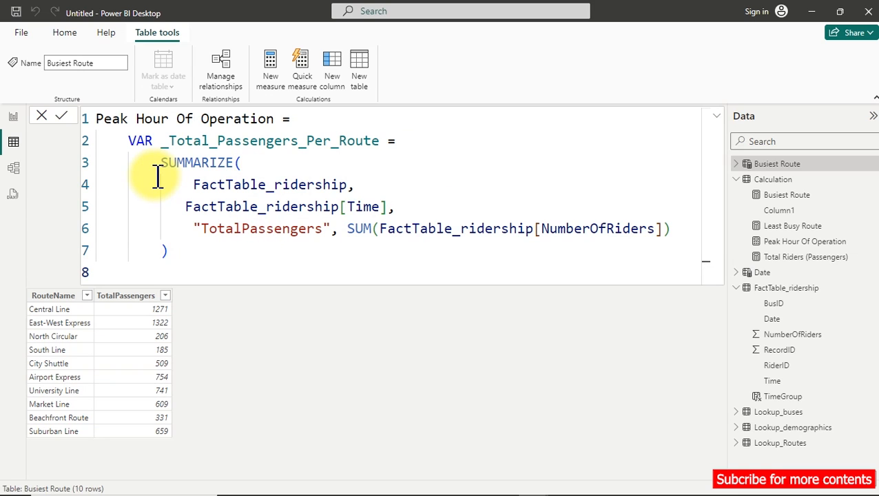
type("ret")
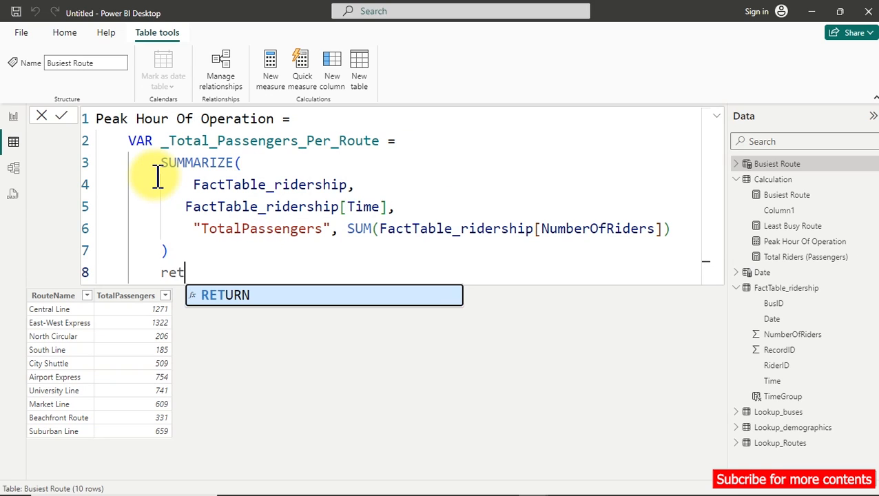
key("Tab")
key("Return")
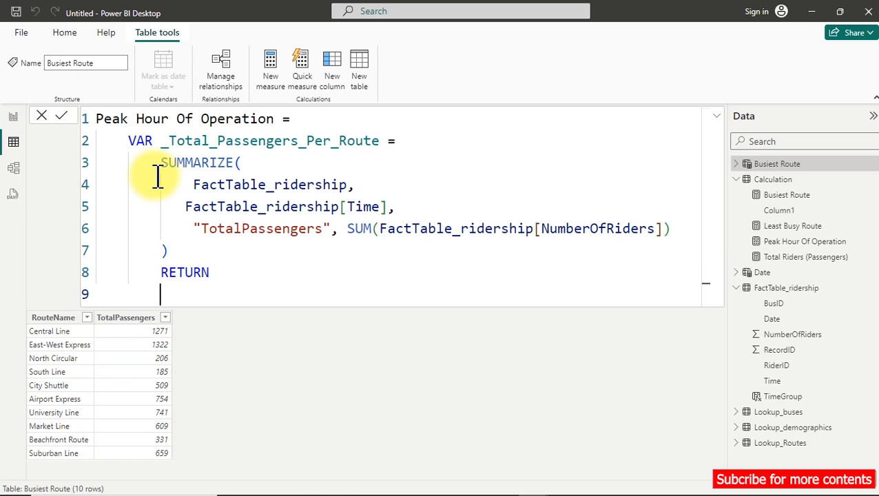
type("_")
key("Tab")
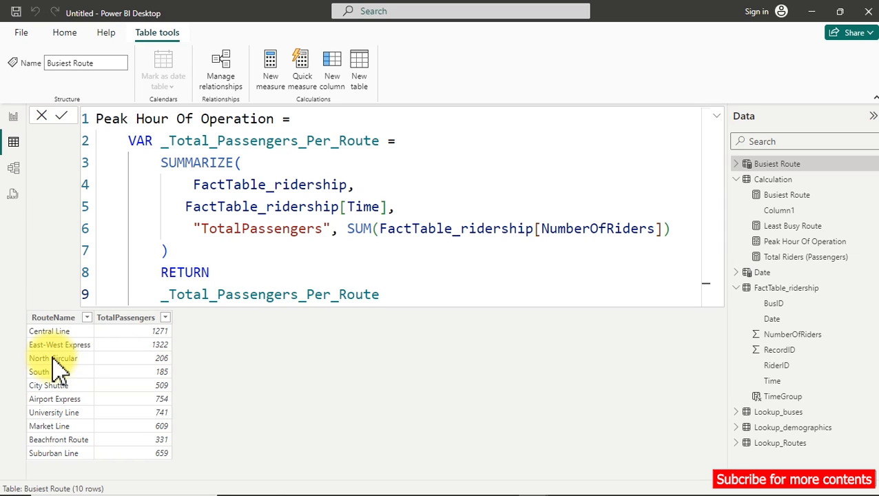
Commit the calculated table's Peak Hour Of Operation formula and review the resulting TotalPassengers and Time rows.
key("Return")
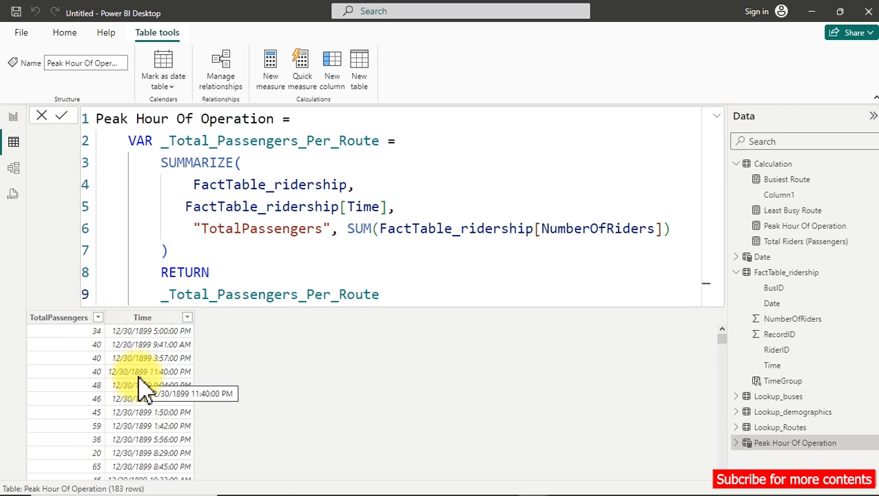
scroll(140, 379, "down", 15)
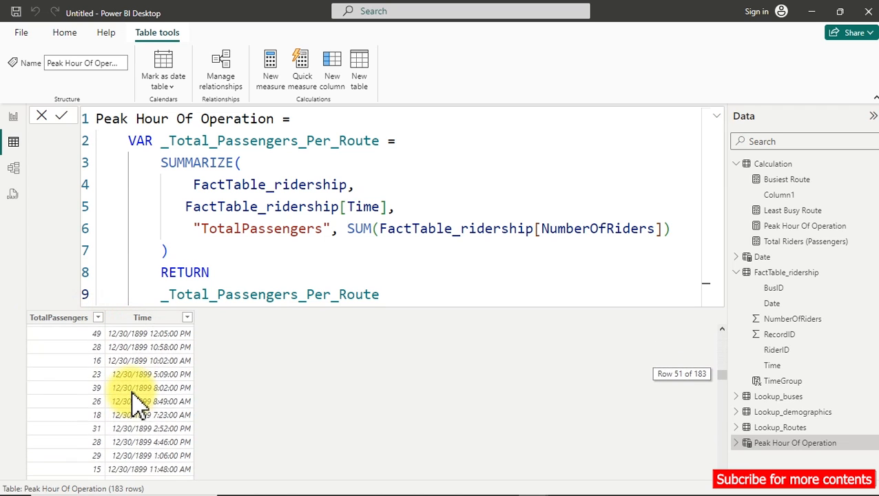
scroll(138, 407, "down", 20)
scroll(138, 407, "down", 8)
Add a card showing the Peak Hour Of Operation measure in the empty area of the report page.
left_click(14, 117)
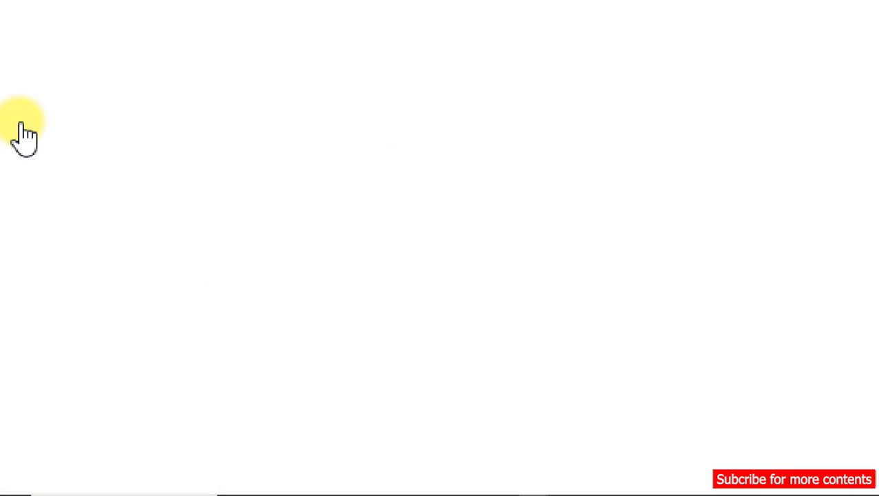
left_click(276, 324)
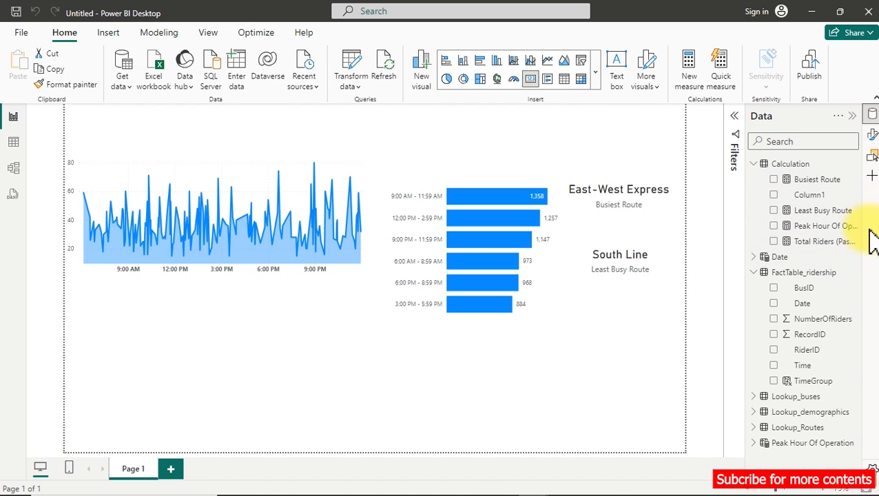
left_click(774, 226)
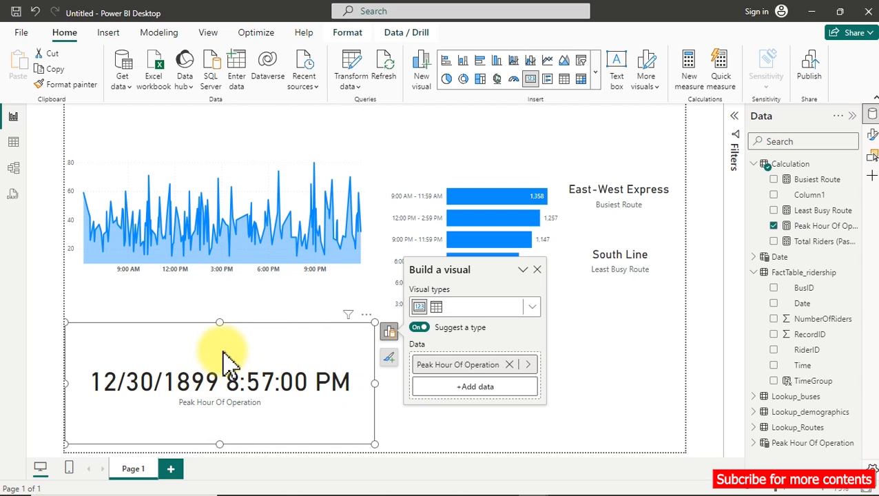
Set the Peak Hour Of Operation measure's format to Long Time (*1:30:55 PM).
left_click(828, 227)
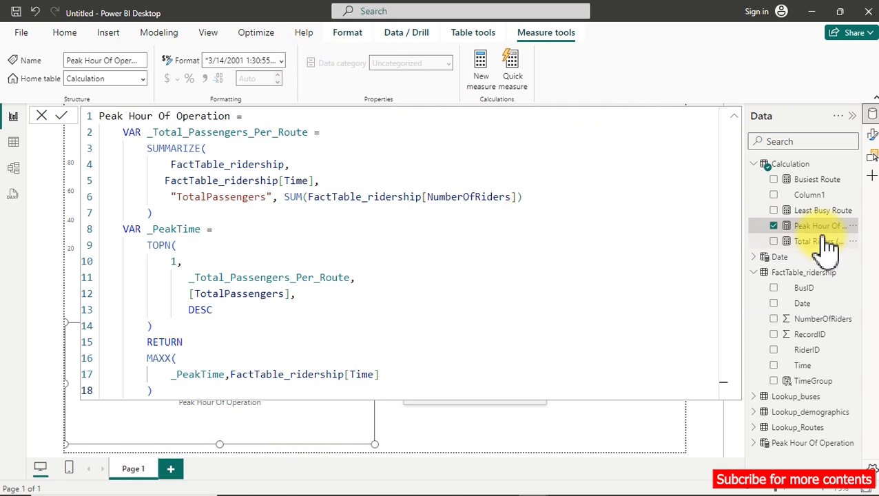
left_click(282, 62)
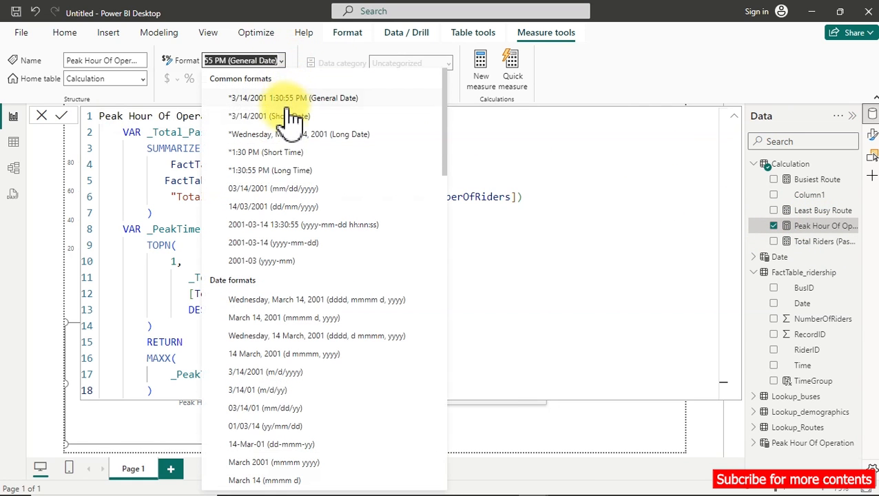
left_click(277, 171)
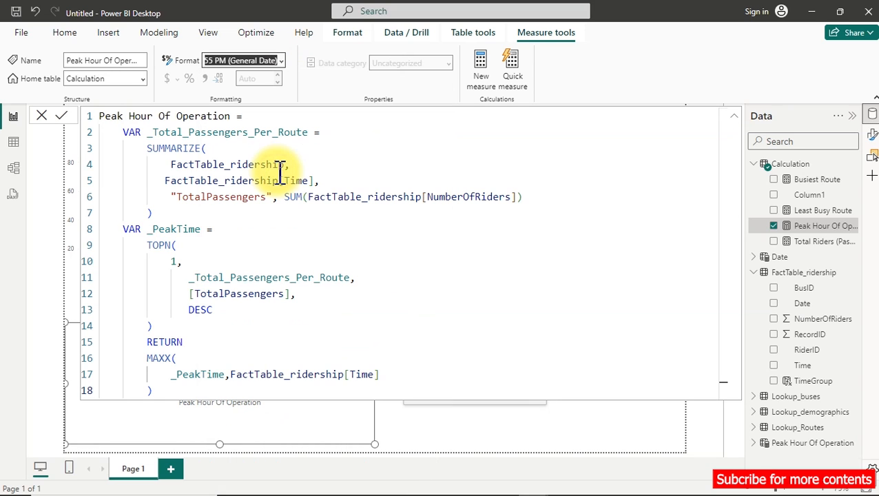
left_click(625, 423)
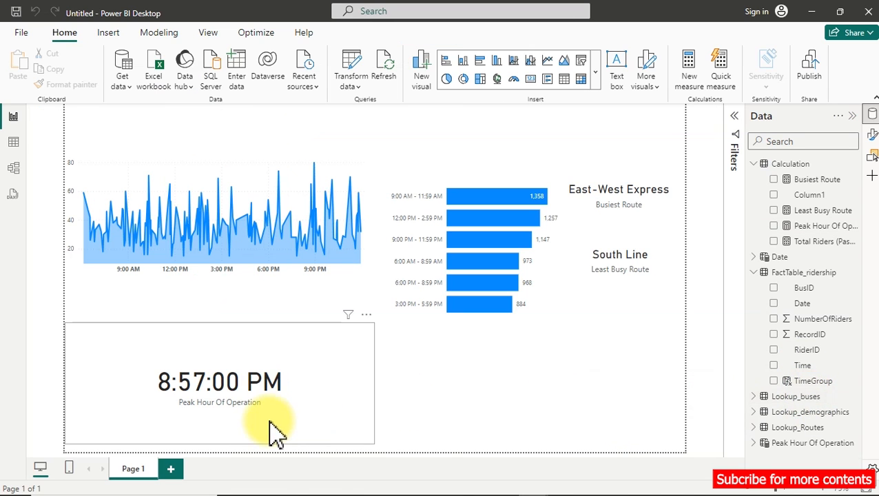
Shrink the Peak Hour Of Operation card to fit just below the area chart and set its callout value font size to 20.
left_click(372, 439)
left_click_drag(371, 441, 262, 375)
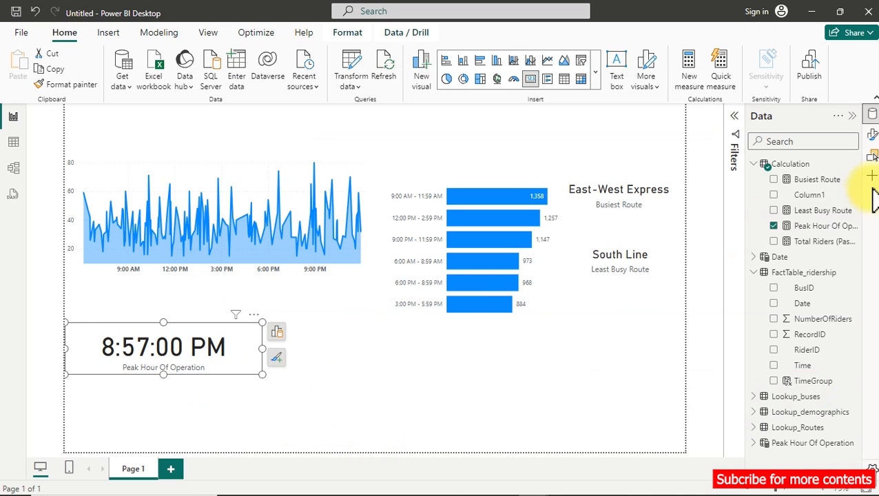
left_click(872, 134)
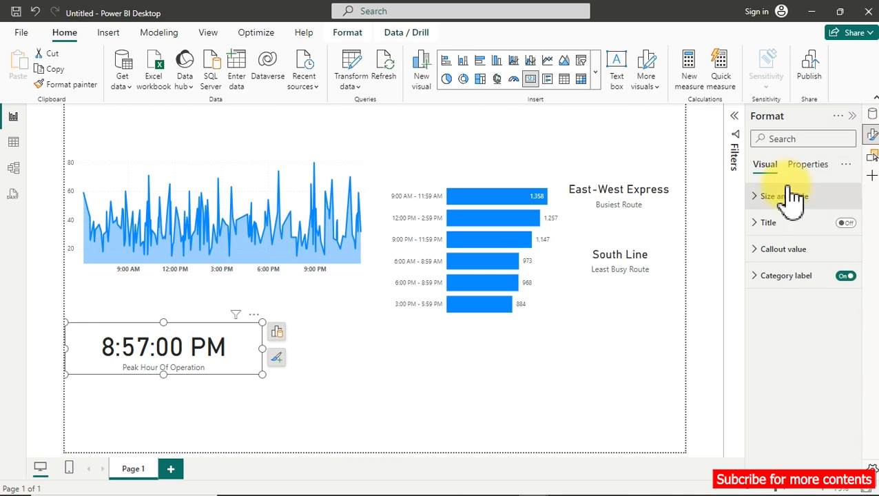
left_click(775, 250)
left_click(830, 291)
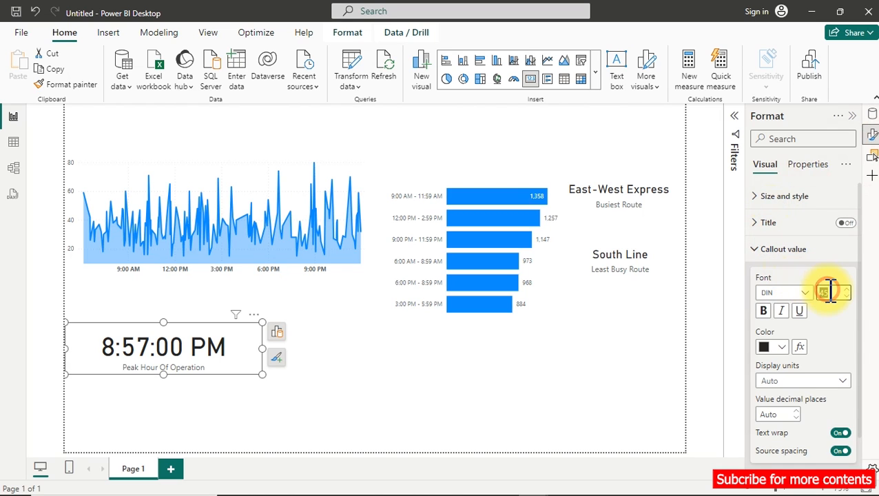
type("20")
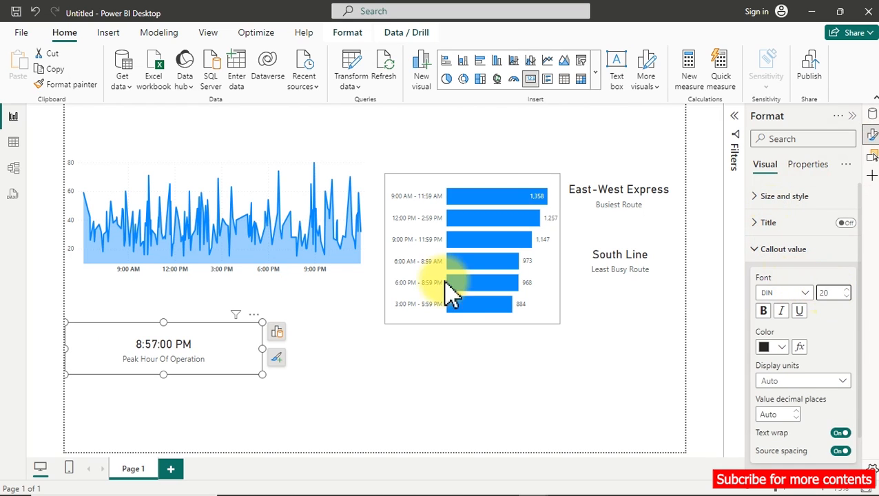
left_click_drag(263, 376, 177, 325)
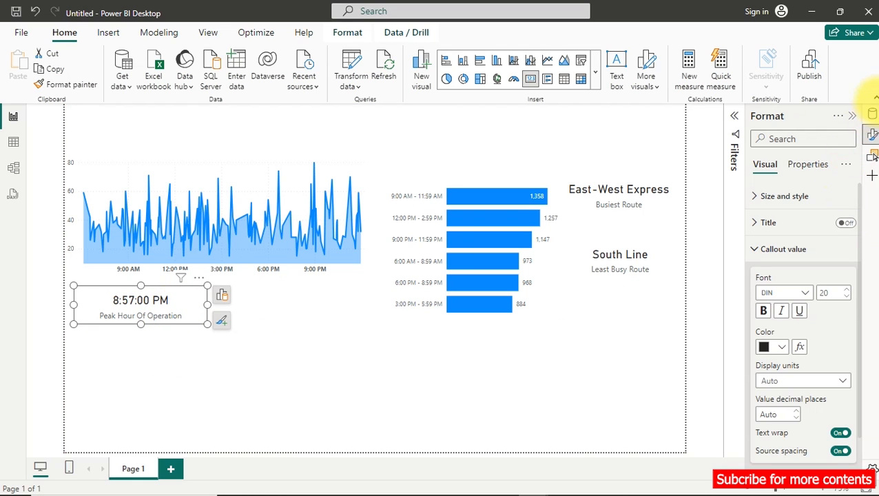
Copy the entire Peak Hour Of Operation formula into a new measure in the Calculation table.
left_click(873, 115)
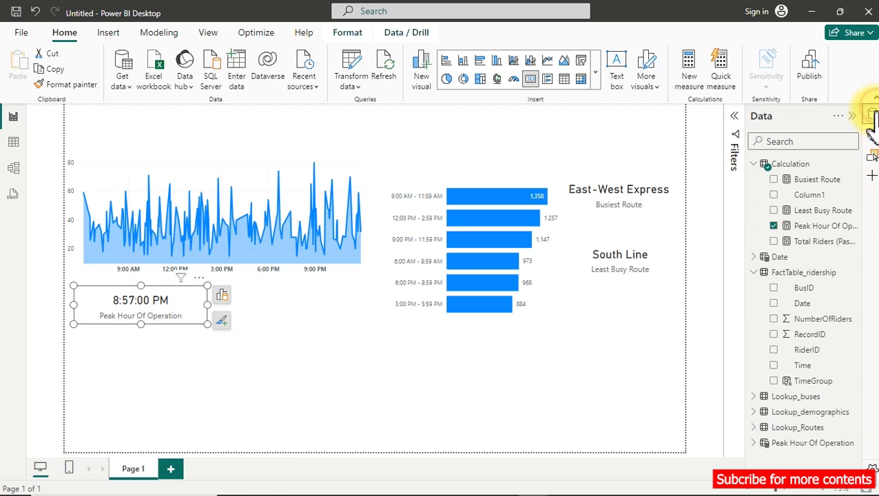
left_click(820, 226)
key("ctrl+a")
key("ctrl+c")
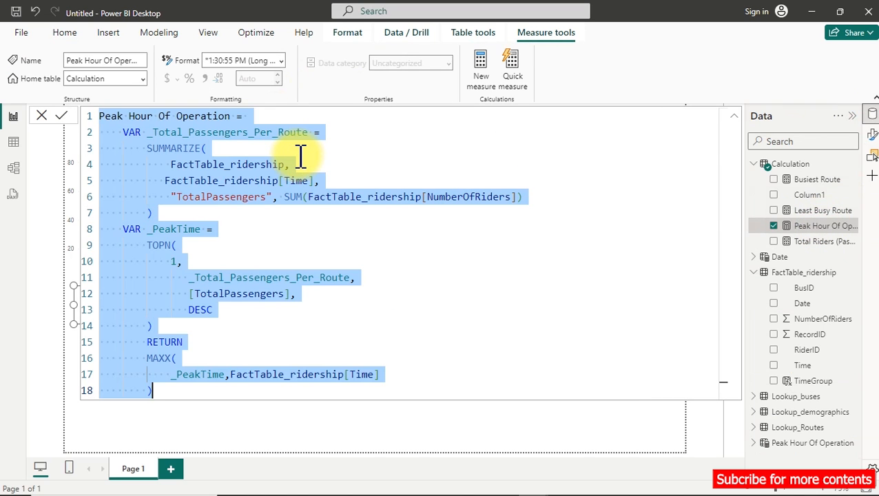
left_click(507, 81)
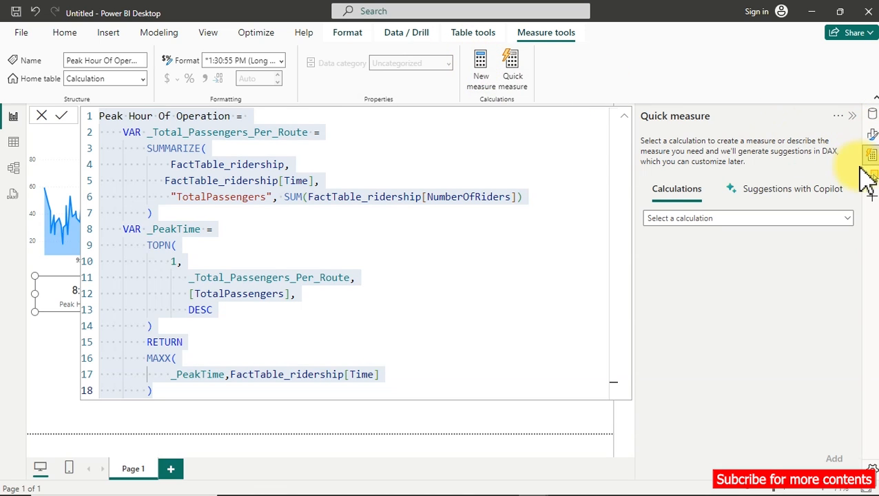
left_click(871, 117)
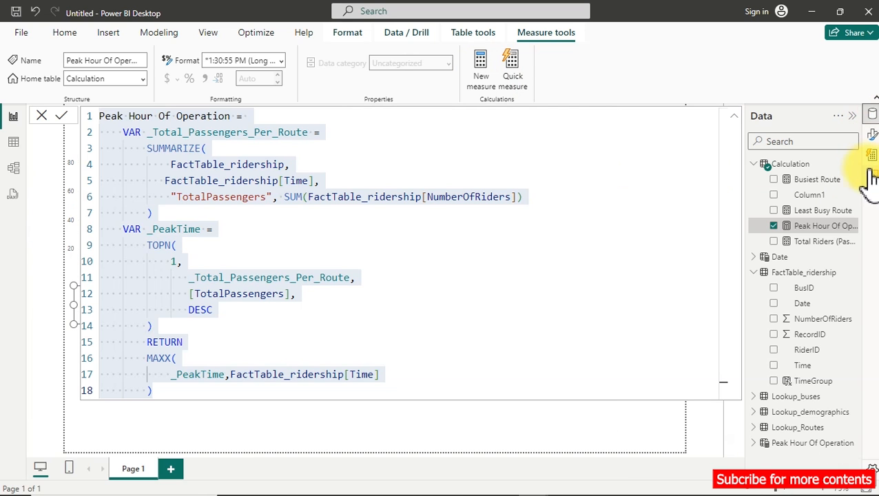
right_click(805, 226)
left_click(727, 277)
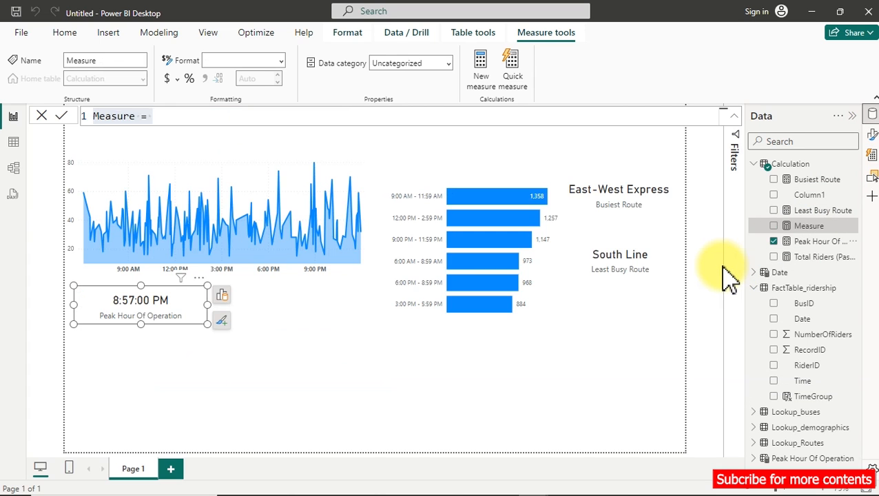
key("ctrl+v")
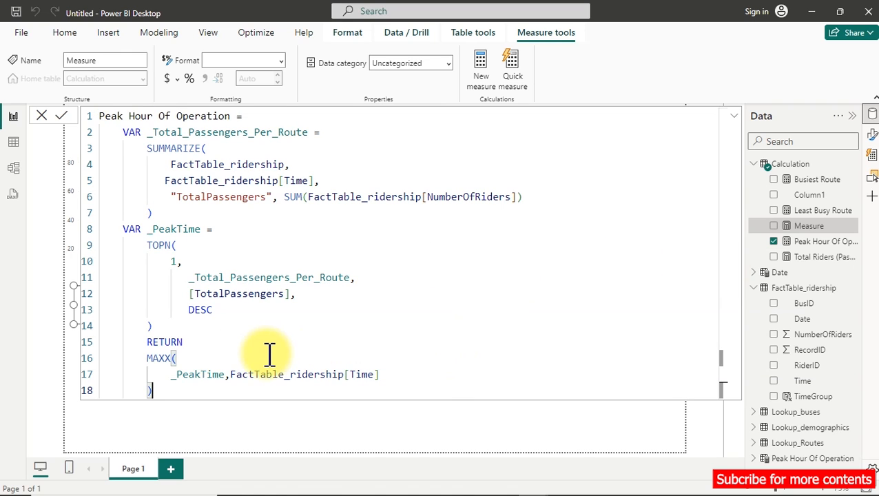
Change the sort order in the new measure's TOPN function to ASC.
left_click(200, 314)
key("BackSpace")
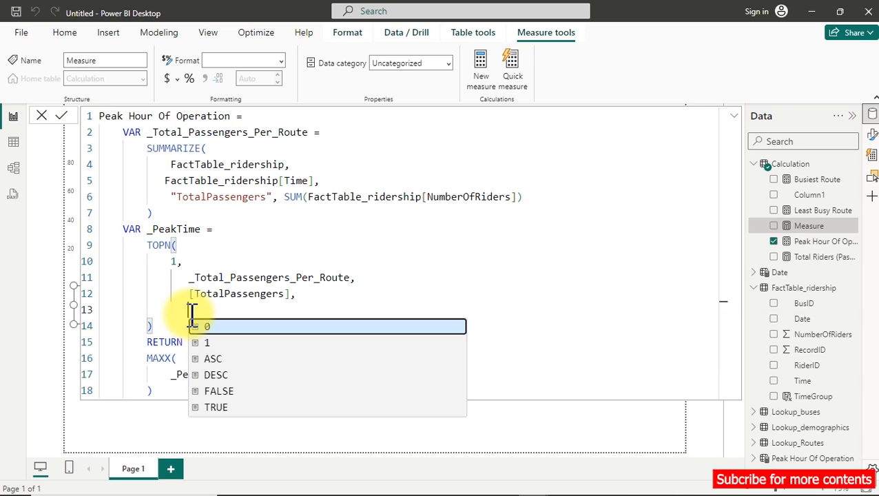
key("Down")
key("Down")
key("Tab")
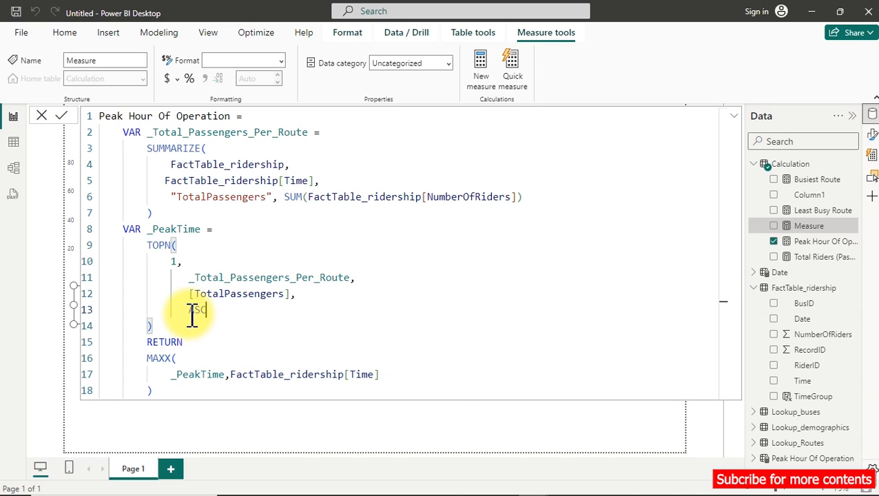
left_click(160, 359)
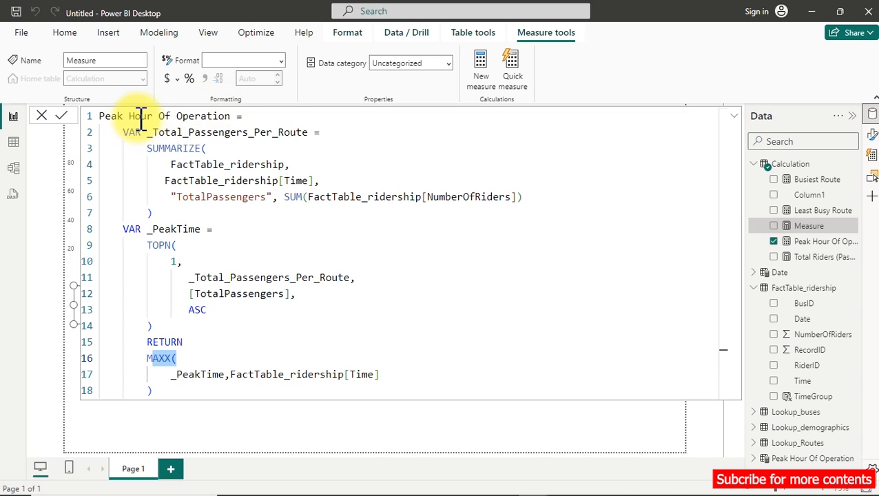
Rename the new measure to Down Hour Of Operation in its formula and commit it.
left_click_drag(126, 116, 102, 122)
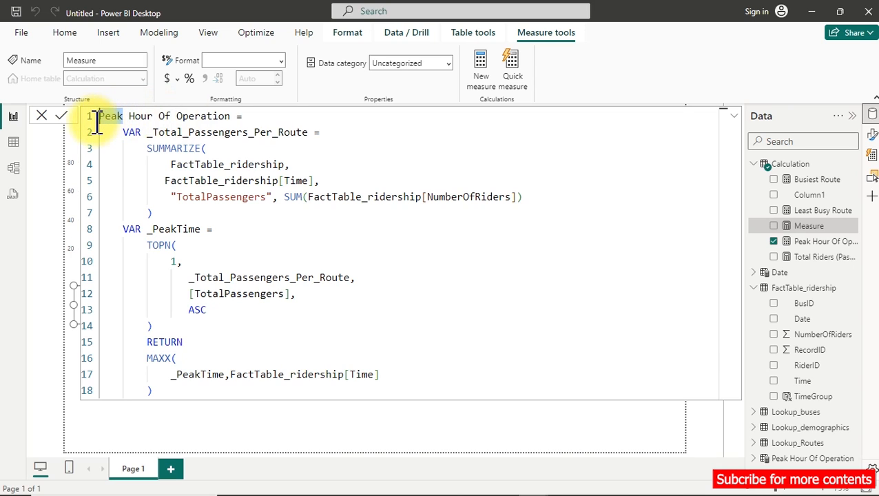
type("c")
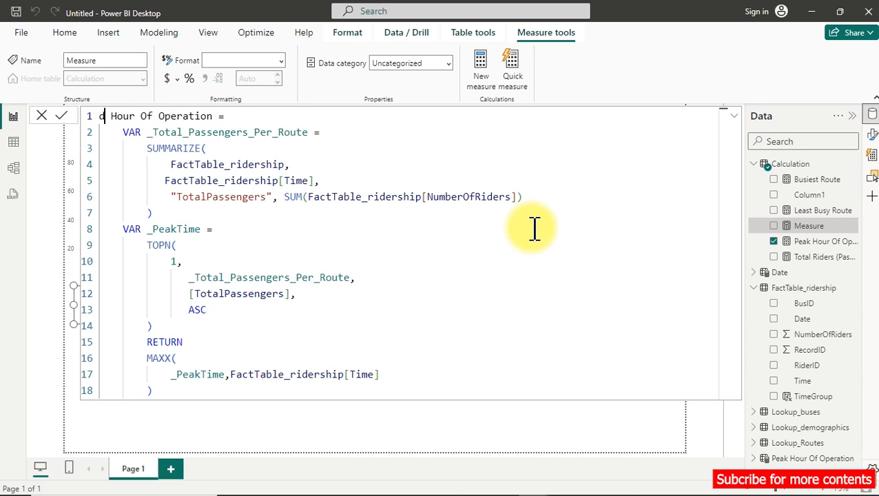
key("BackSpace")
type("Down")
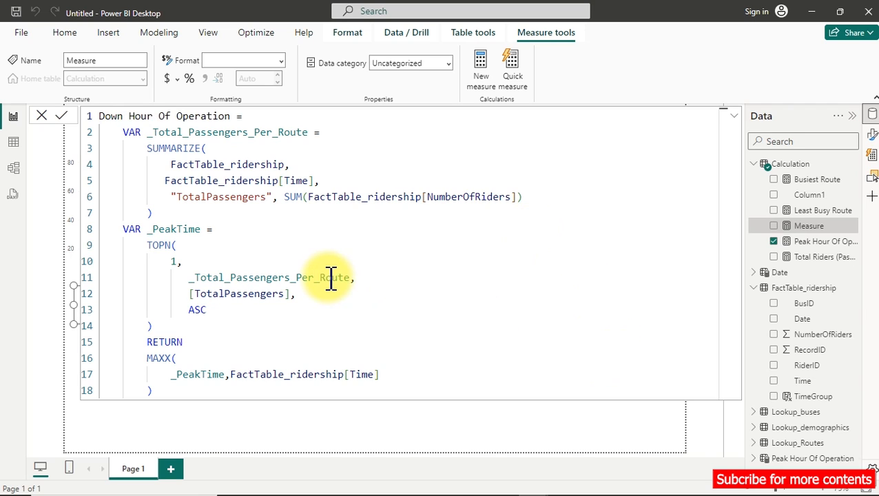
double_click(347, 336)
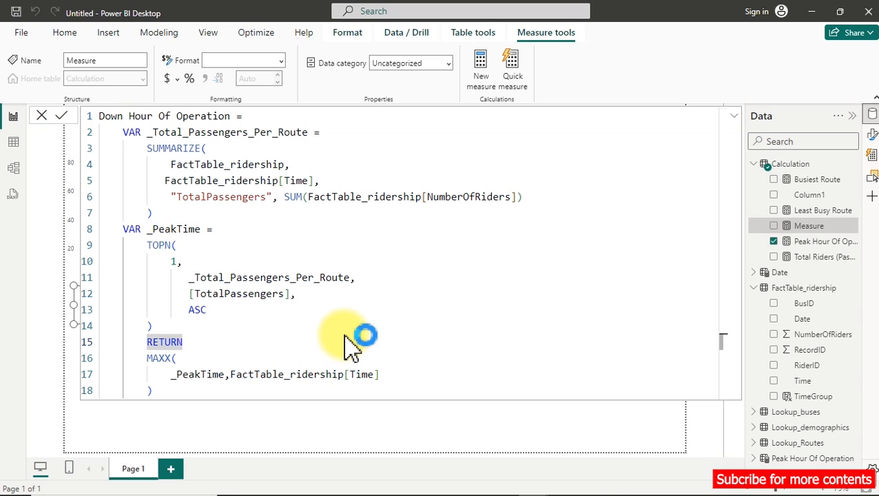
key("Return")
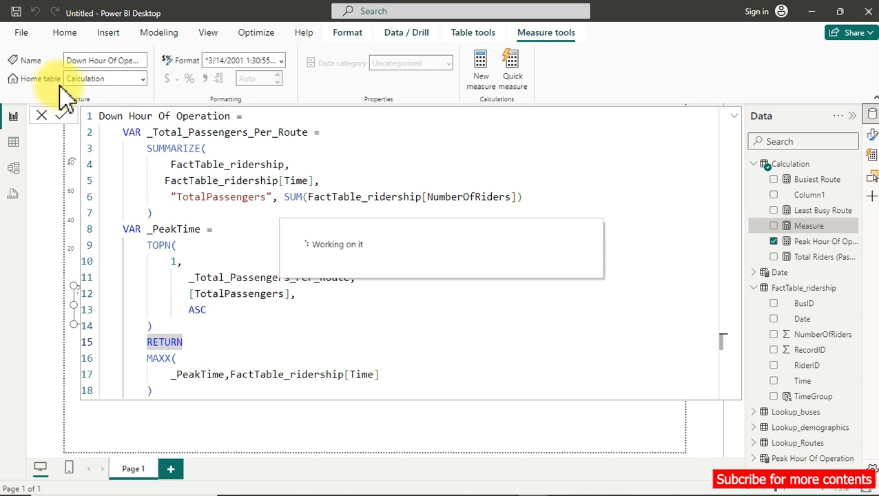
left_click(824, 428)
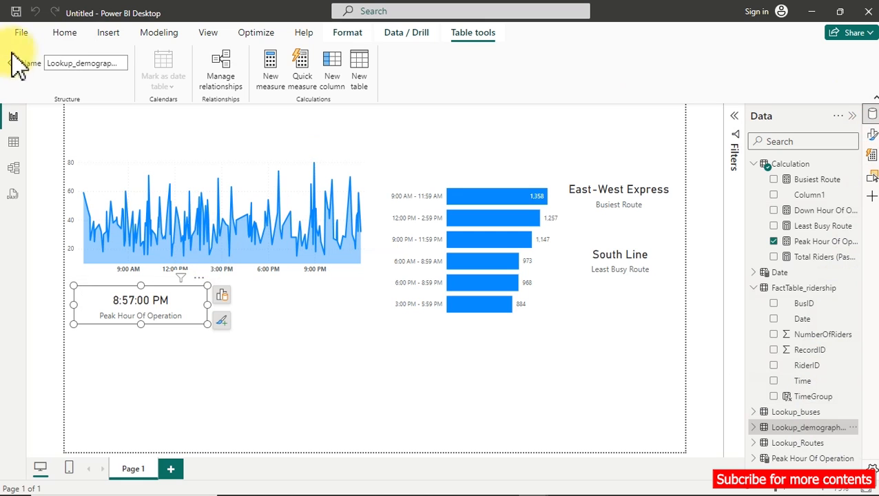
Duplicate the Peak Hour Of Operation card, place a copy beside the original and delete the surplus copy.
left_click(69, 35)
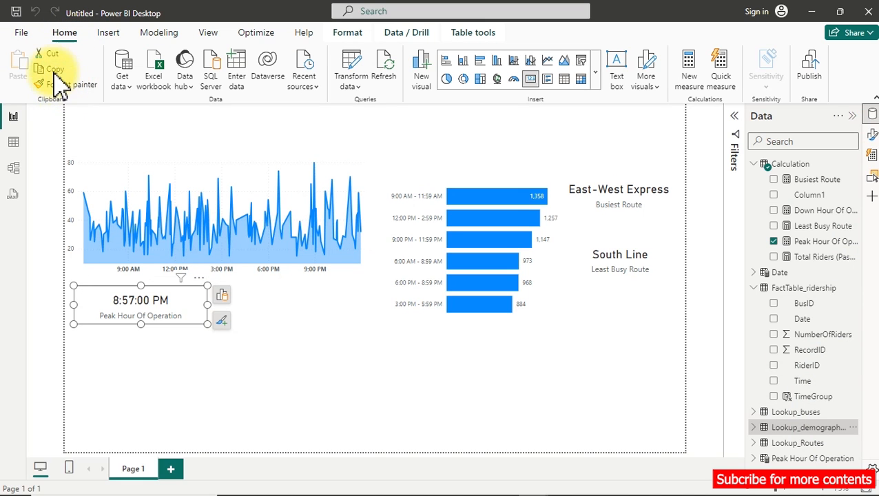
left_click(20, 72)
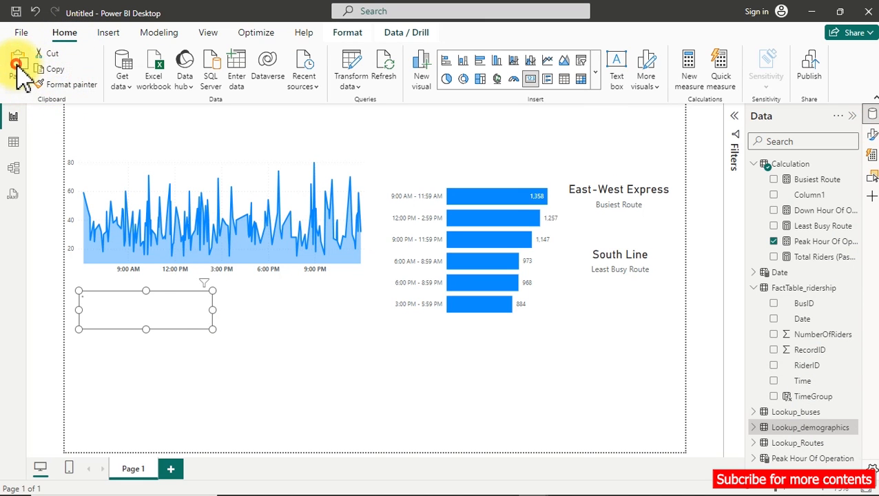
left_click(126, 305)
left_click_drag(199, 324, 274, 333)
left_click_drag(153, 319, 153, 367)
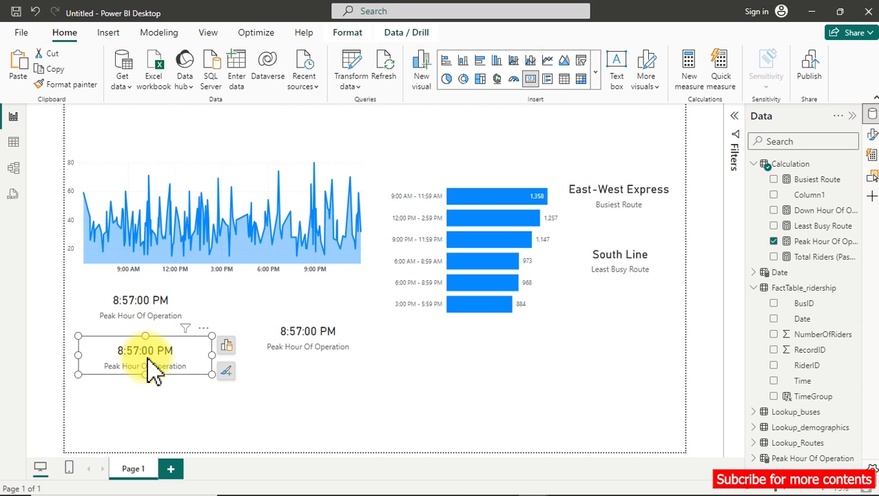
key("Delete")
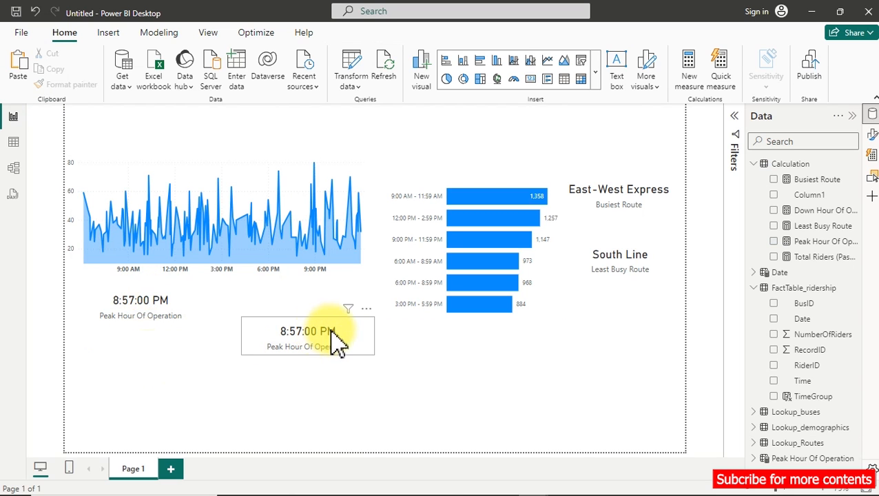
Replace the field in the copied Peak Hour Of Operation card with the Down Hour Of Operation measure.
left_click(344, 334)
left_click(387, 330)
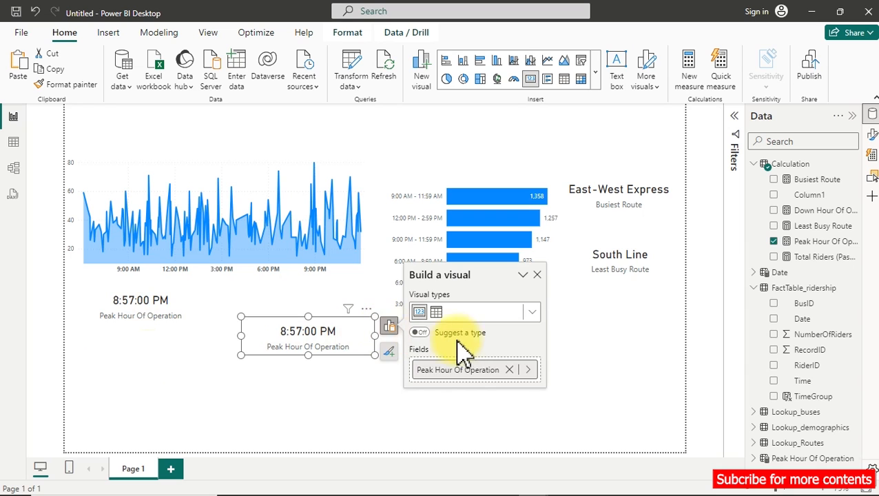
left_click(529, 370)
left_click(624, 365)
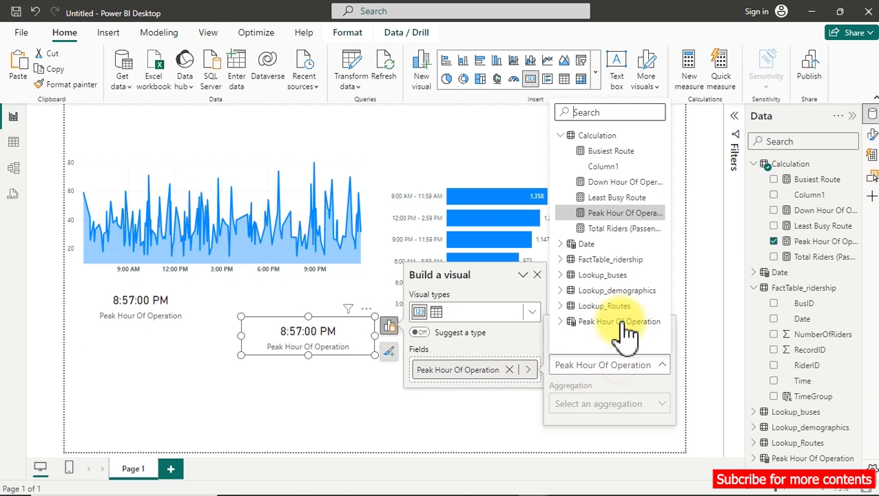
left_click(607, 182)
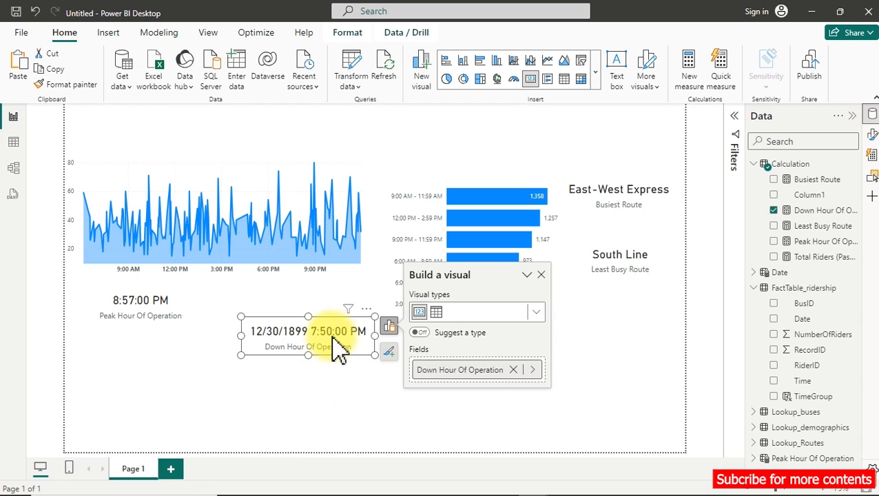
Format the Down Hour Of Operation measure as *1:30:55 PM (Long Time) and align its card with the Peak Hour card.
left_click(822, 212)
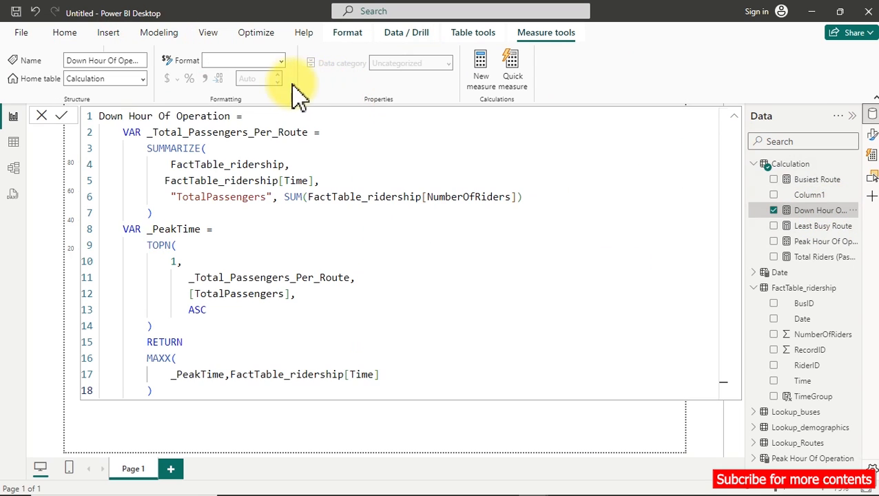
left_click(281, 61)
left_click(266, 172)
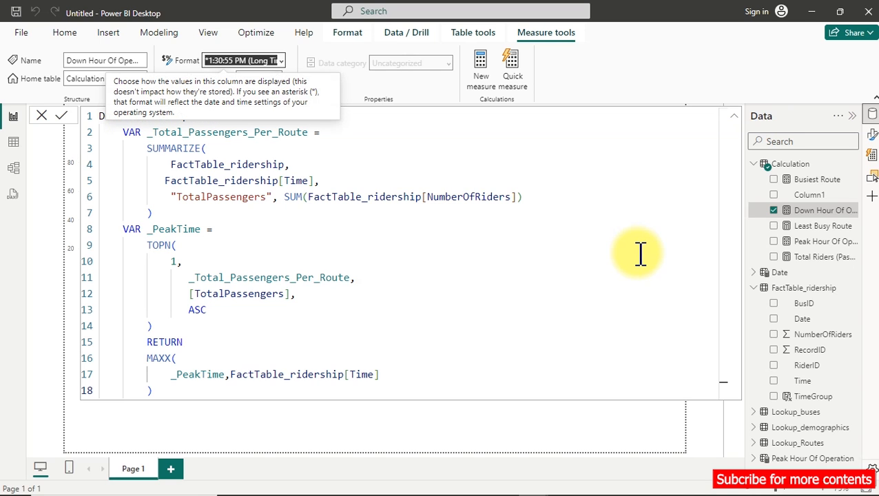
left_click(814, 413)
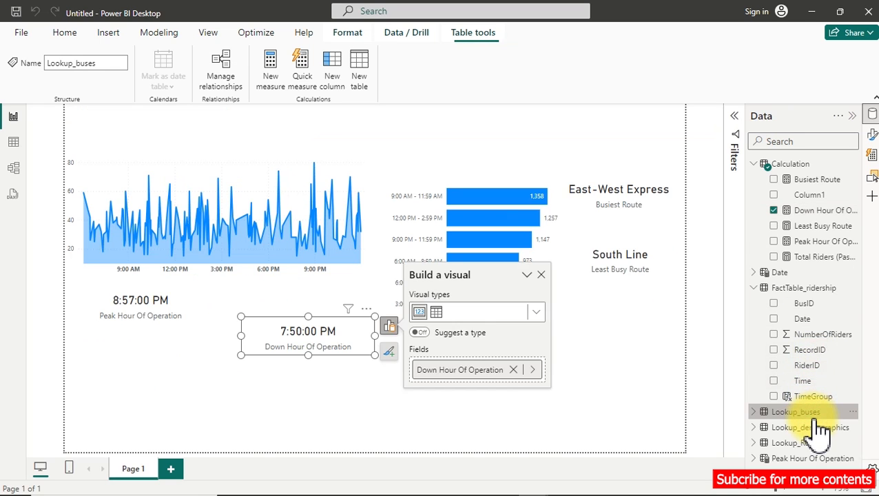
left_click_drag(331, 338, 313, 322)
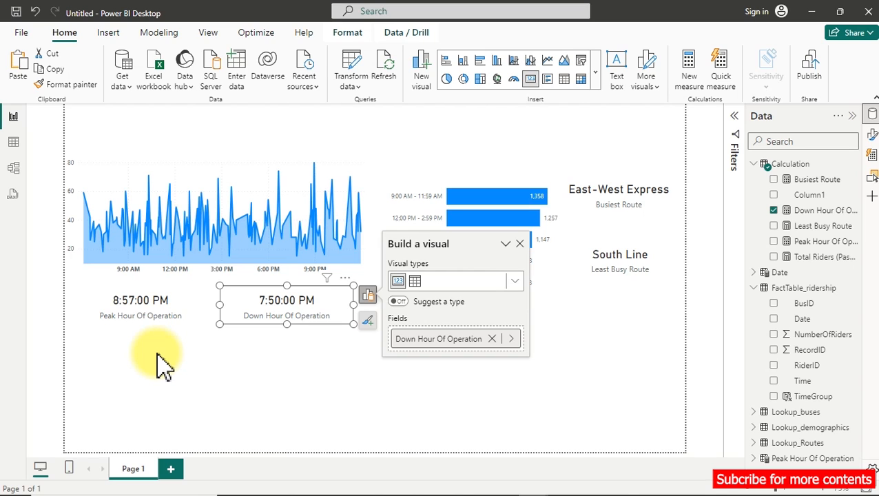
Create a new Calculation measure from the Down Hour Of Operation formula and name it V Down Hour Of Operation.
right_click(803, 209)
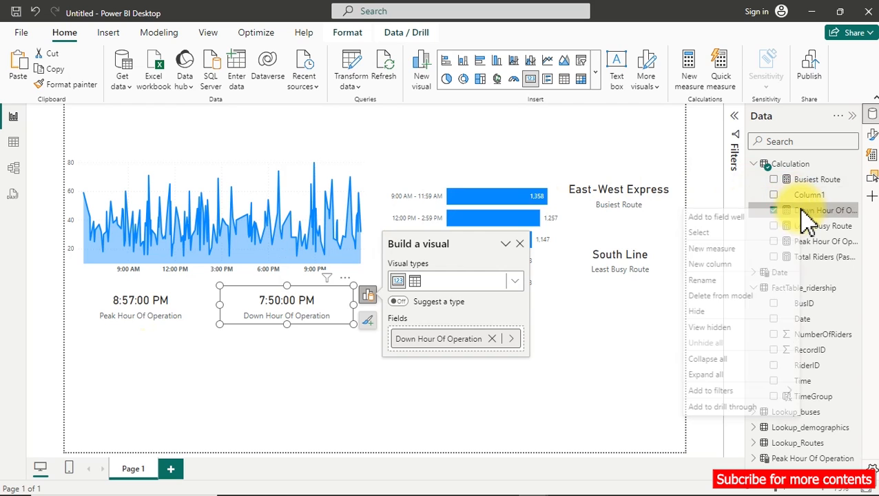
left_click(731, 250)
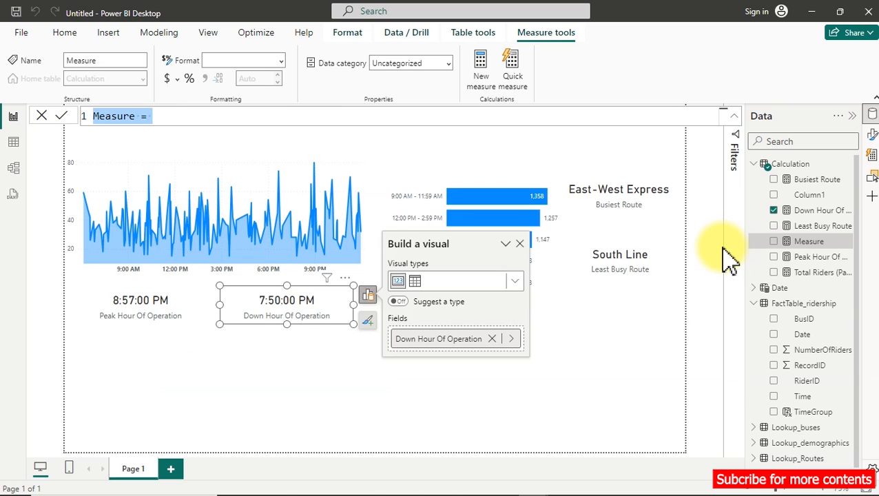
type("Down Hour Of Operation =     VAR _Total_Passengers_Per_Route =         SUMMARIZE(             FactTable_ridership,            FactTable_ridership[Time],             \"TotalPassengers\", SUM(FactTable_ridership[NumberOfRiders])         )     VAR _PeakTime =         TOPN(             1,                _Total_Passengers_Per_Route,                [TotalPassengers],                ASC         )         RETURN         MAXX(             _PeakTime,FactTable_ridership[Time]         )")
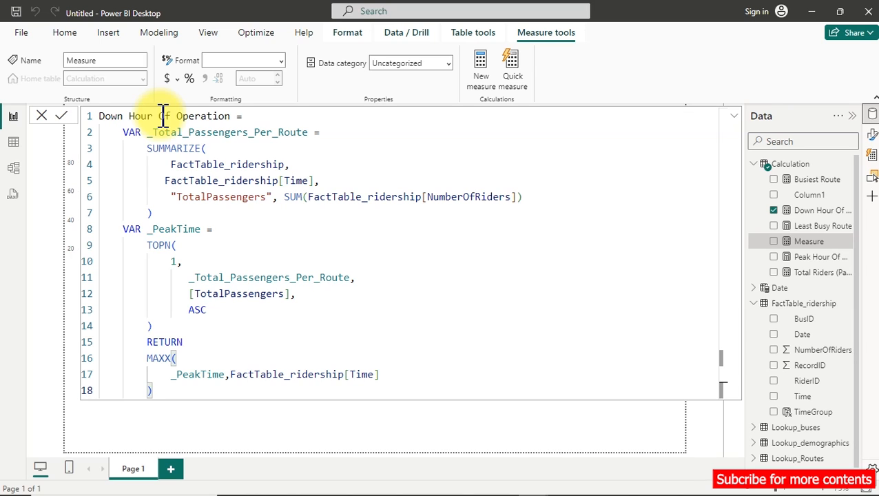
left_click(104, 115)
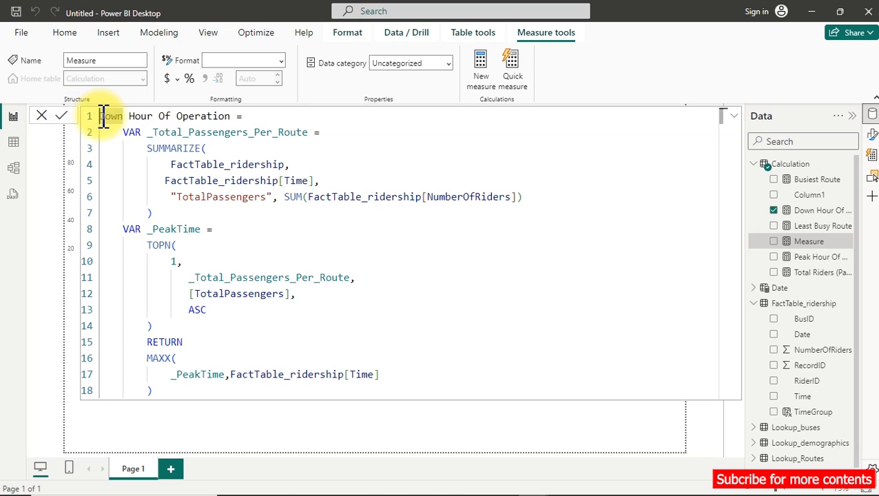
type("V")
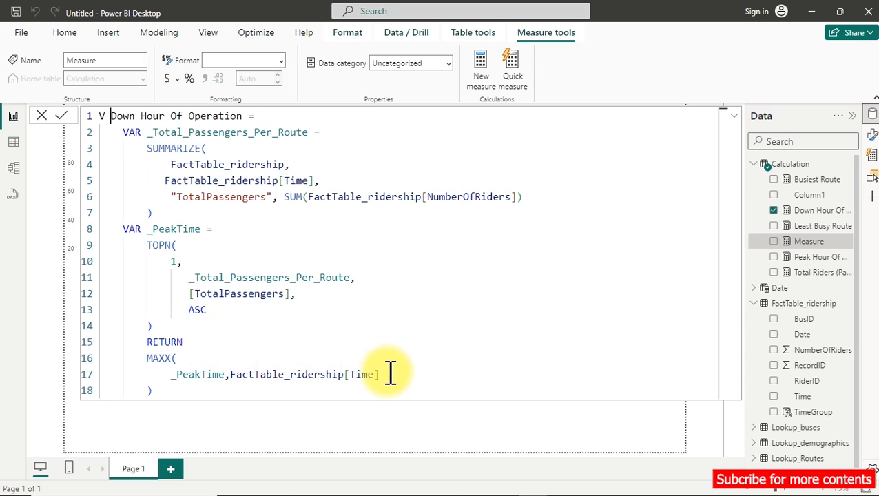
Replace FactTable_ridership[Time] in the new measure's MAXX function with [TotalPassengers] and commit the formula.
left_click_drag(390, 374, 260, 388)
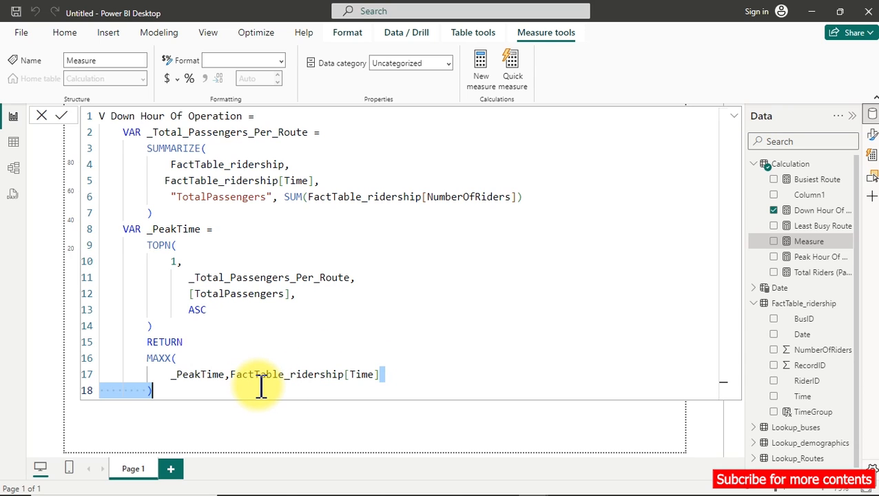
left_click_drag(259, 388, 235, 381)
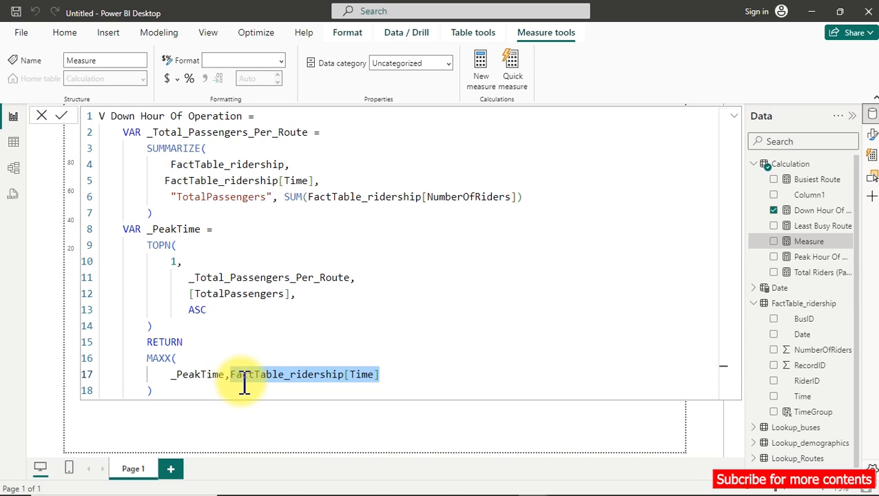
key("BackSpace")
type("TOT")
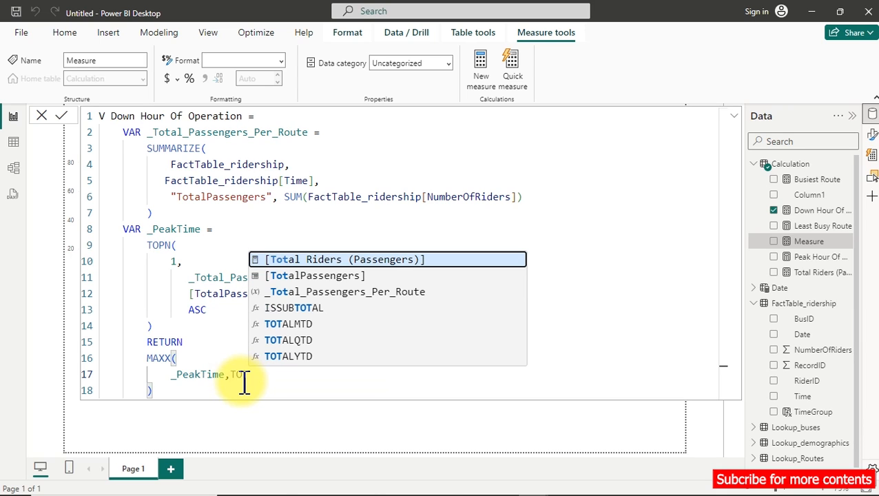
key("Tab")
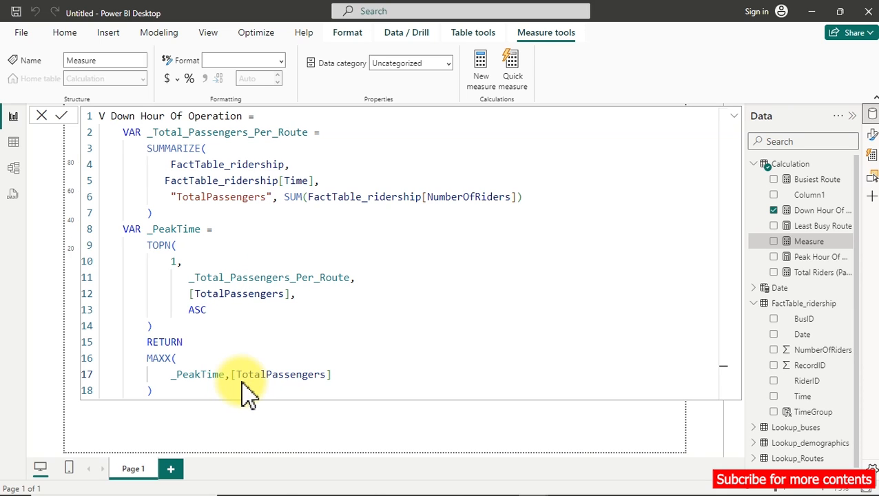
key("Return")
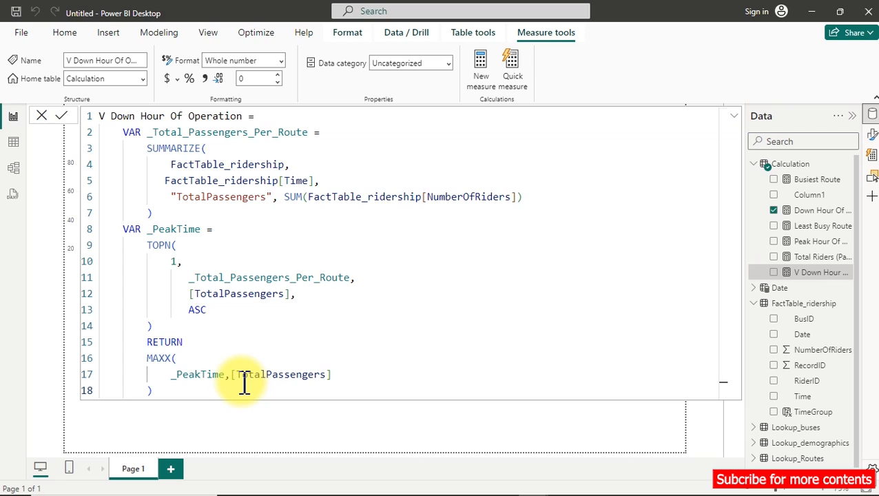
Add a card for V Down Hour Of Operation and place it below the Down Hour Of Operation card.
left_click(303, 429)
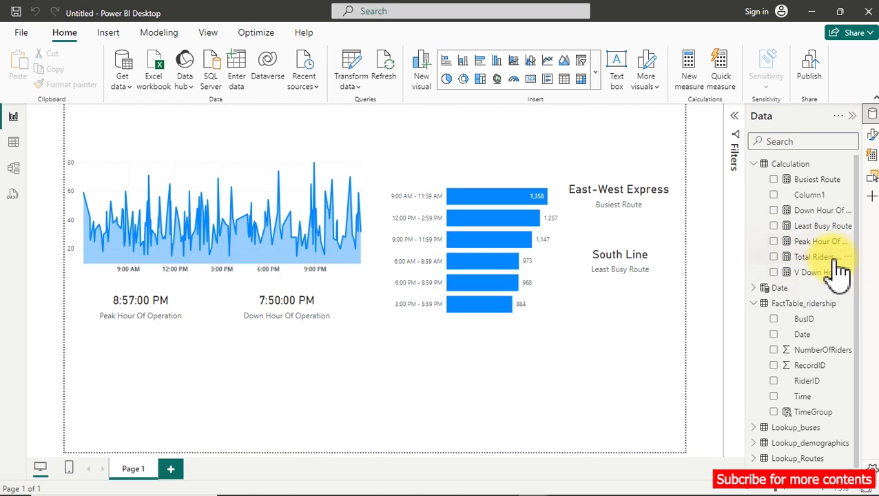
left_click(774, 273)
left_click_drag(172, 415, 322, 390)
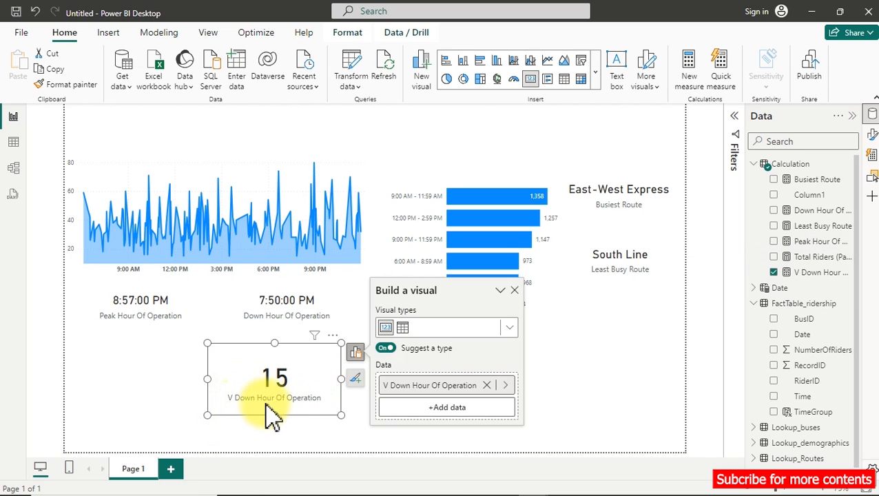
left_click_drag(276, 393, 297, 401)
Change the MAXX expression in V Down Hour Of Operation to [Total Riders (Passengers)] and commit the formula.
left_click(813, 274)
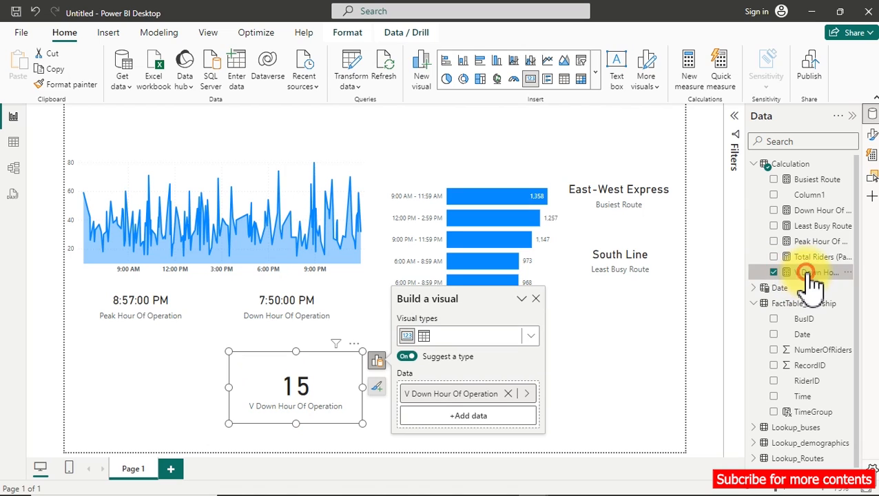
left_click(348, 372)
left_click_drag(348, 372, 234, 373)
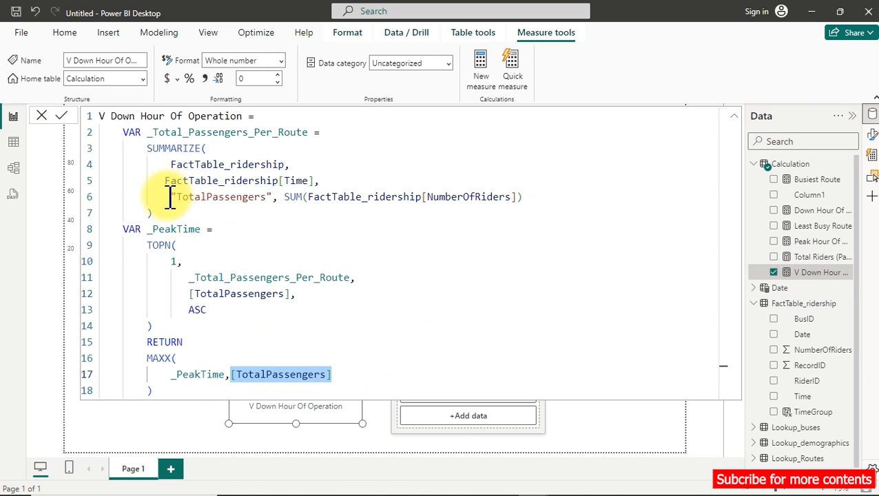
left_click_drag(165, 196, 284, 196)
left_click_drag(332, 374, 232, 375)
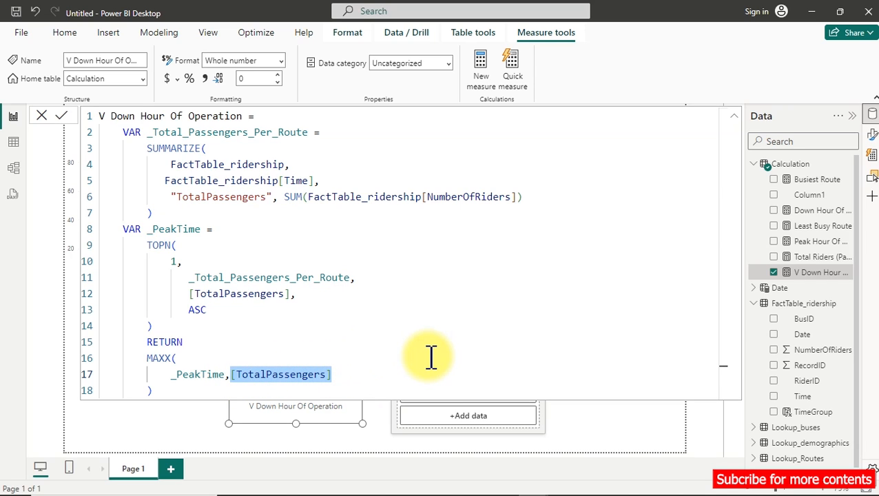
key("BackSpace")
type("[")
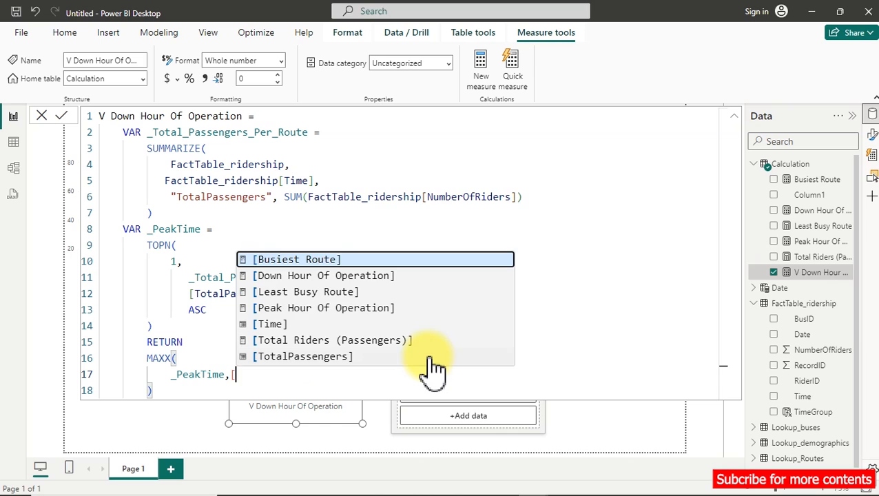
key("Down")
key("Down")
key("Down")
key("Down")
key("Down")
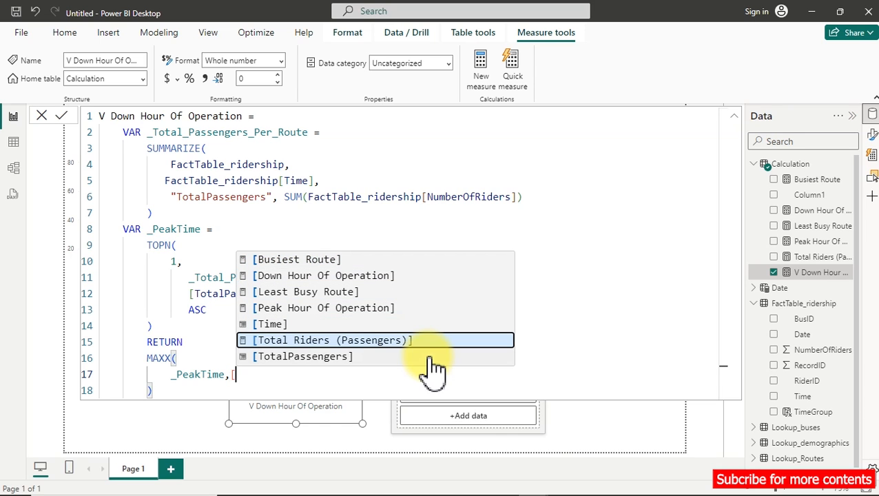
key("Tab")
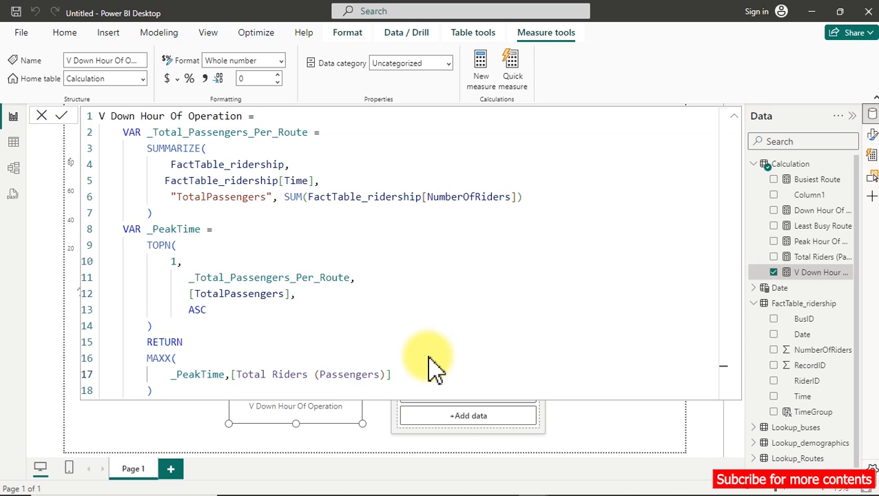
key("Return")
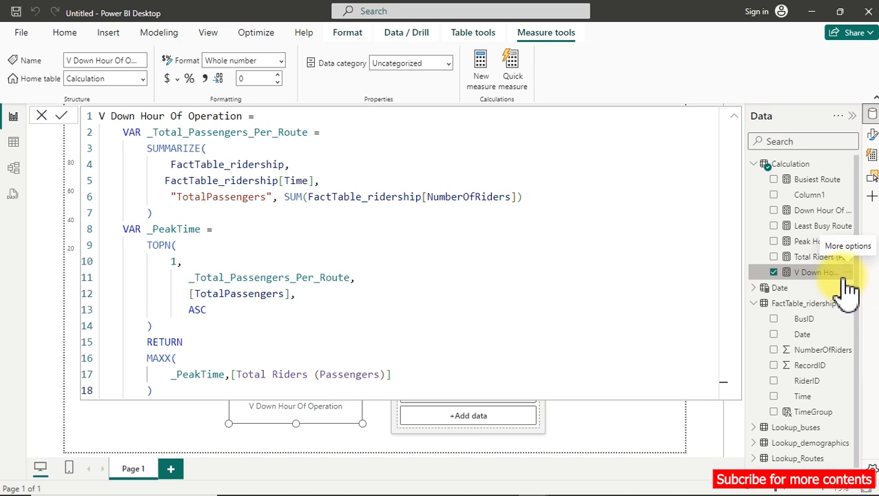
left_click(803, 320)
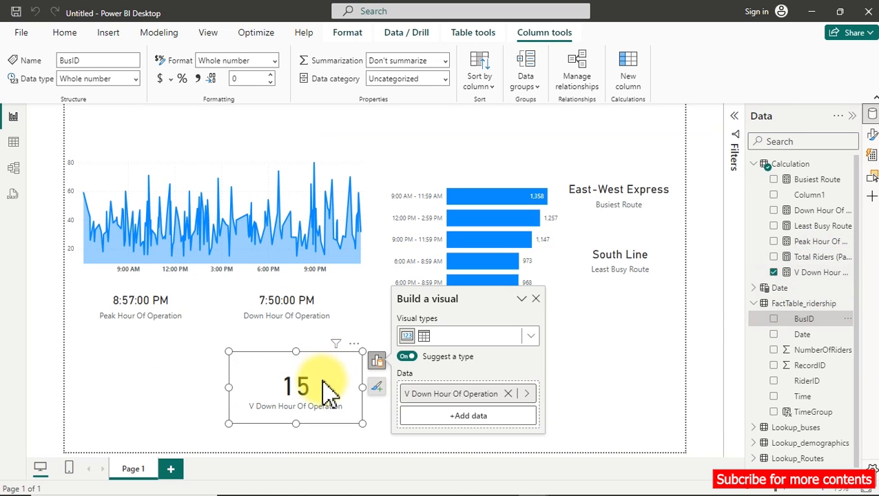
Examine the TotalPassengers column and its SUM expression in the V Down Hour Of Operation formula.
left_click(816, 273)
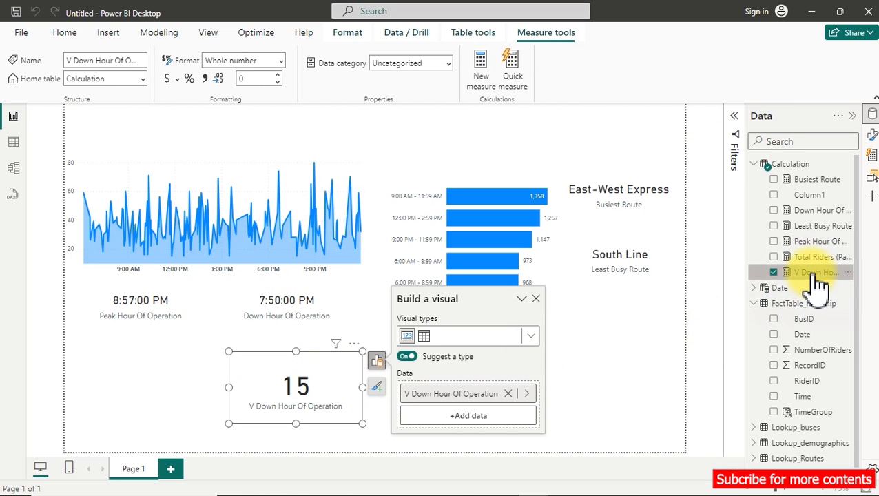
left_click_drag(167, 196, 273, 196)
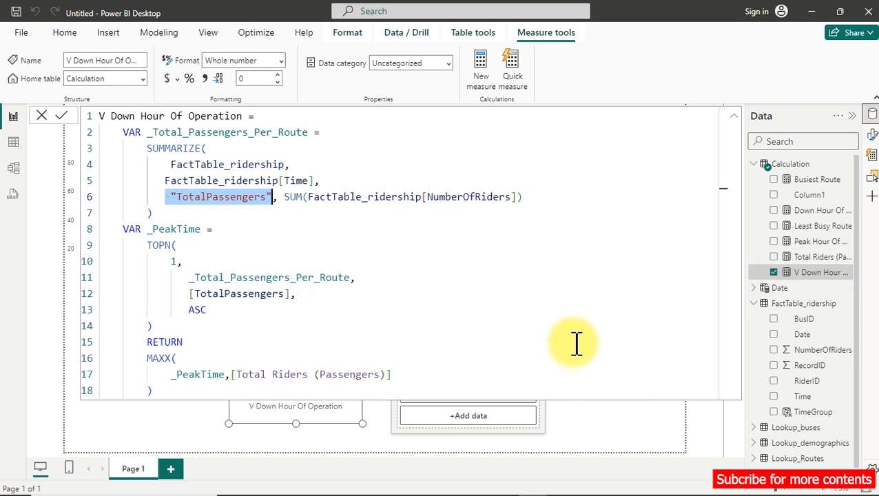
left_click_drag(167, 198, 534, 198)
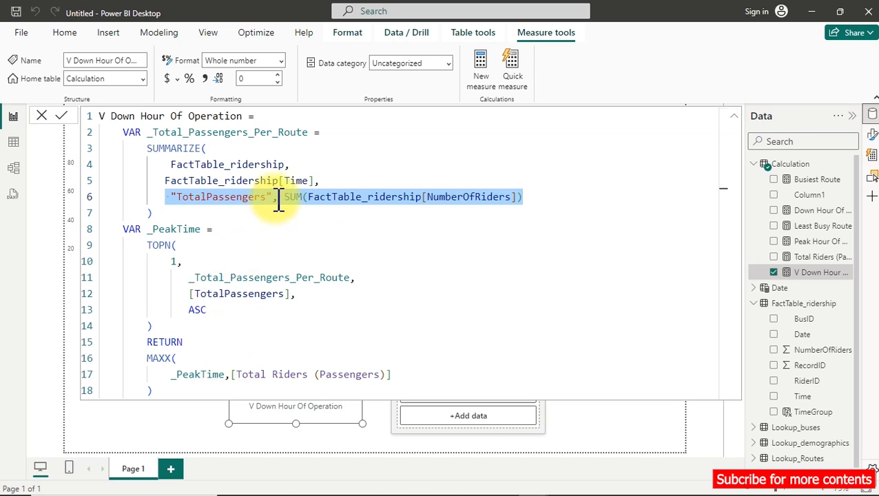
left_click(802, 385)
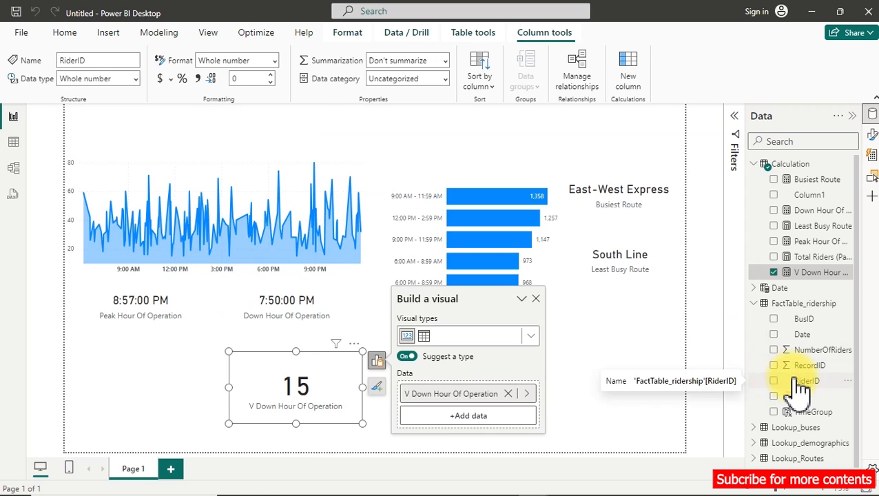
left_click(807, 275)
left_click(368, 210)
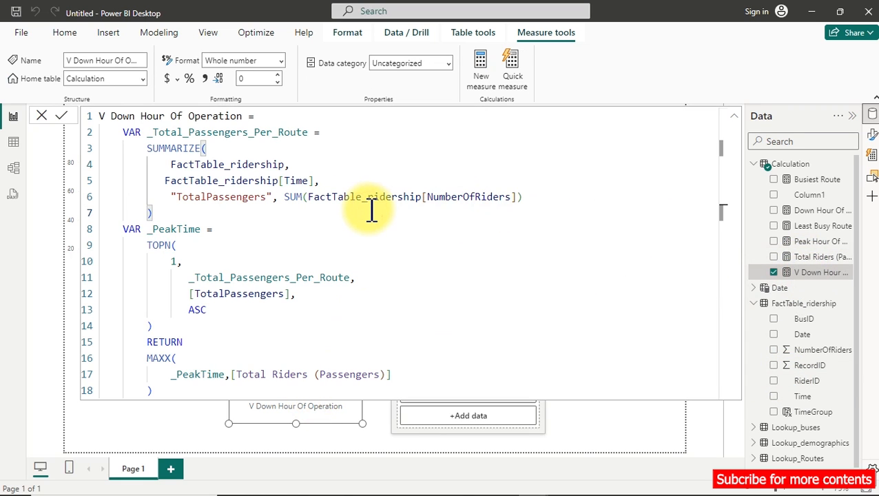
Copy the Peak Hour Of Operation formula into a new Calculation measure and name it V Peak Hour Of Operation.
key("ctrl+a")
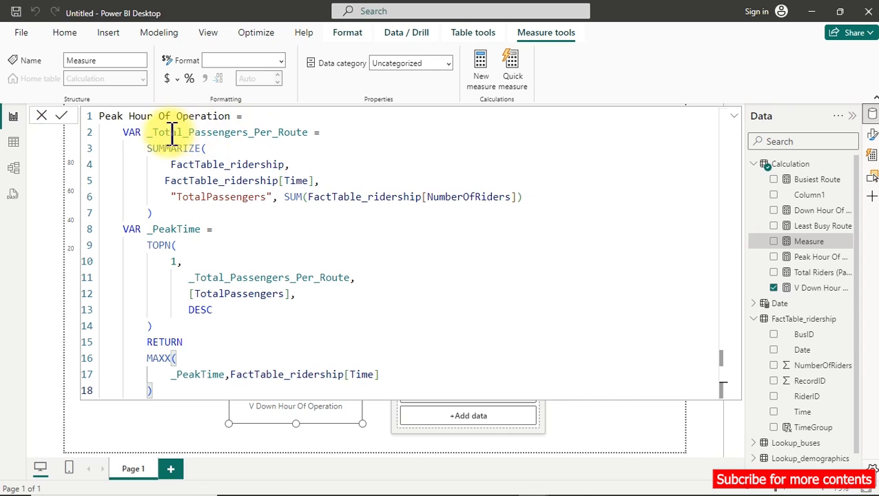
left_click(102, 116)
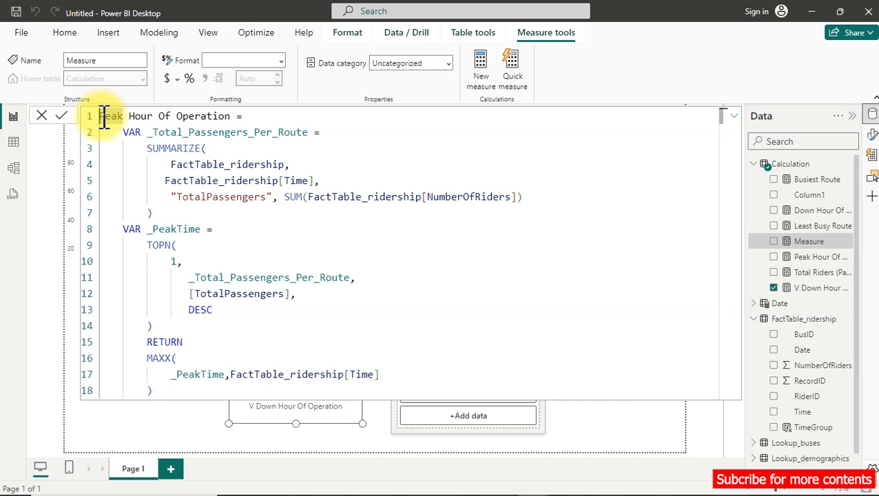
type("V")
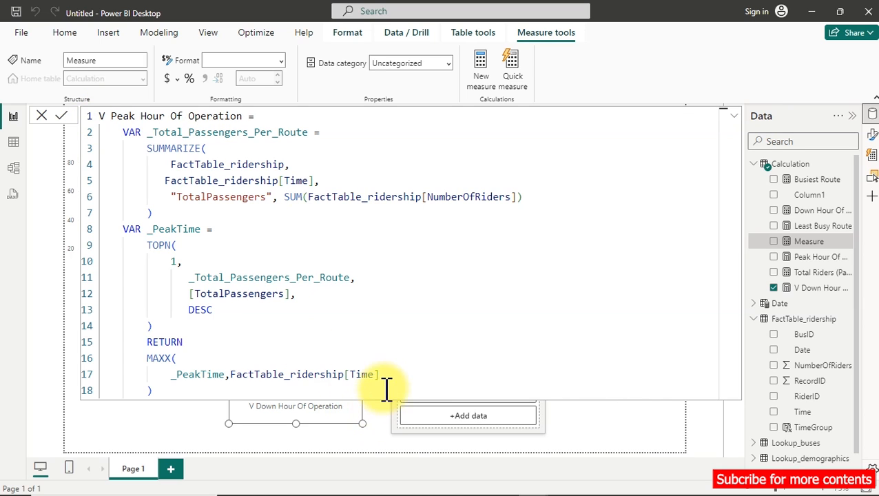
Replace FactTable_ridership[Time] in the V Peak Hour Of Operation MAXX expression with [Total Riders (Passengers)] and commit the formula.
left_click_drag(387, 377, 236, 377)
key("BackSpace")
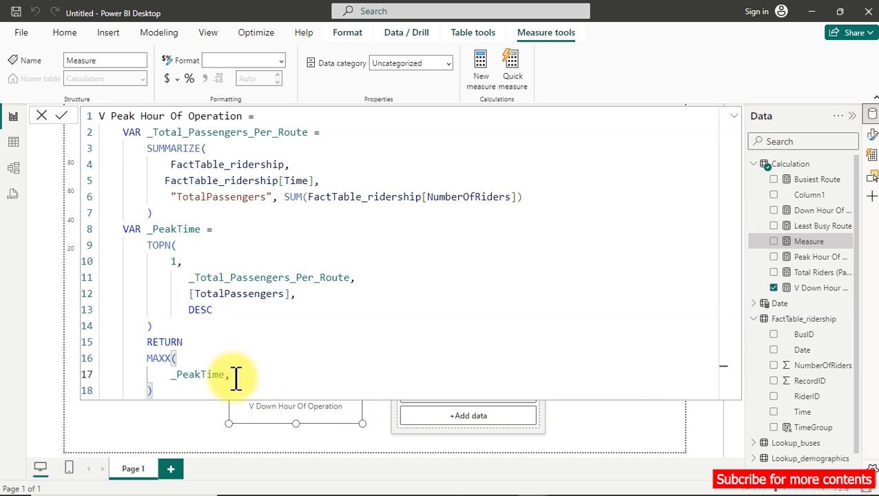
type("[")
key("Down")
key("Down")
key("Down")
key("Down")
key("Down")
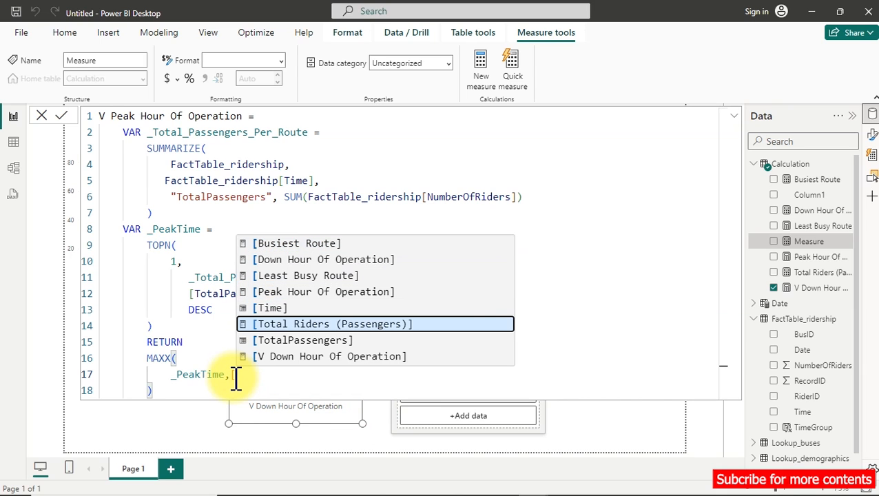
key("Tab")
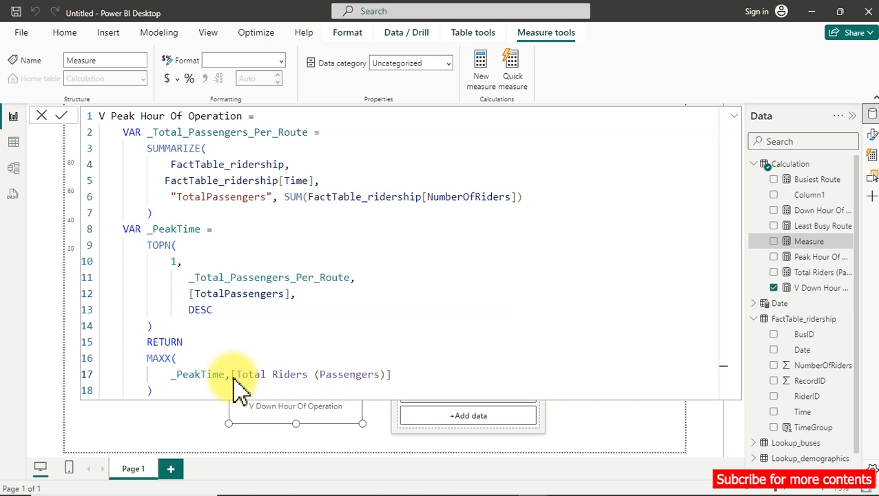
key("Return")
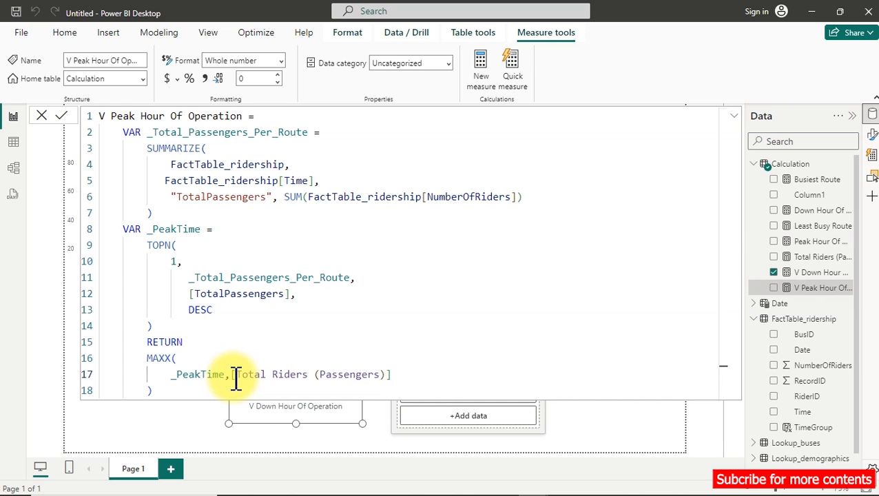
Switch the duplicate V Down Hour Of Operation card to V Peak Hour Of Operation and move both passenger cards directly under their matching hour cards.
left_click(161, 376)
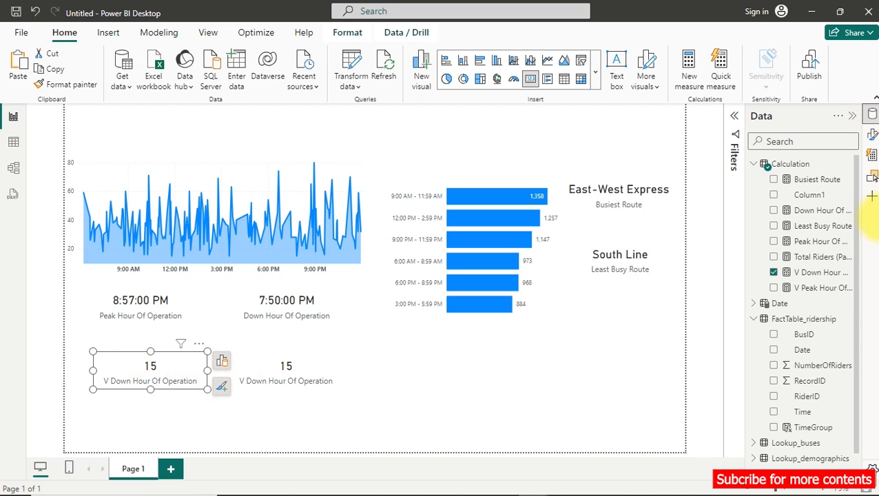
left_click(774, 273)
left_click(775, 288)
left_click(221, 361)
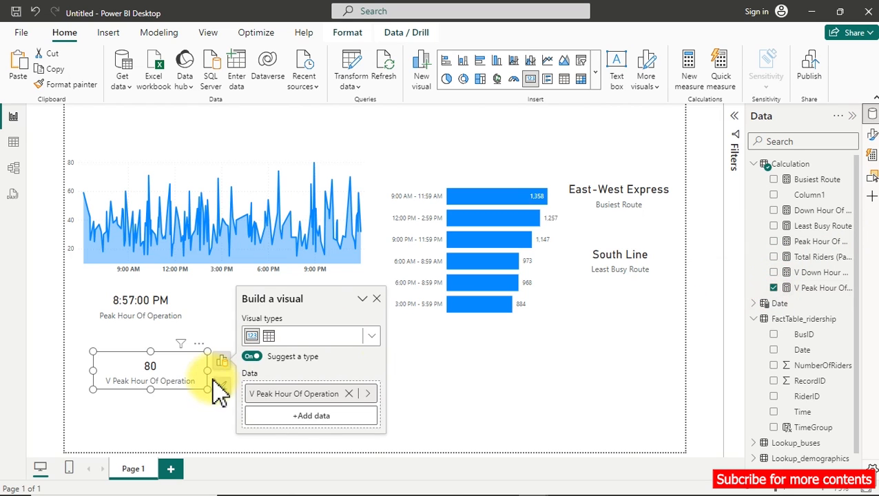
left_click_drag(190, 387, 180, 362)
left_click_drag(247, 367, 262, 350)
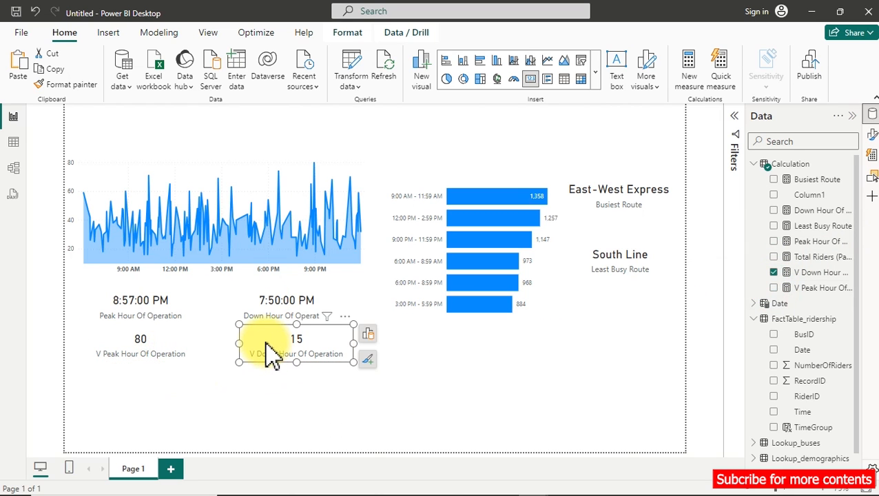
Switch to the Transportation Dashboard report and examine its Bus Utilization Category chart.
mouse_move(534, 481)
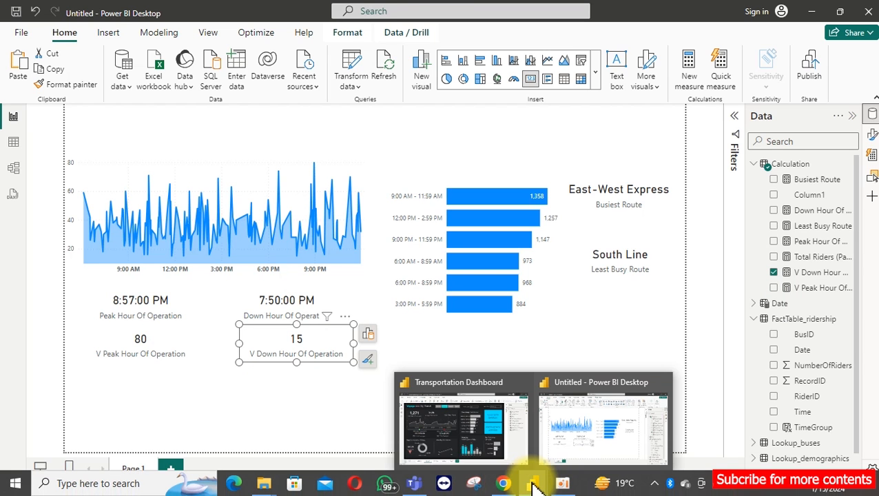
left_click(455, 428)
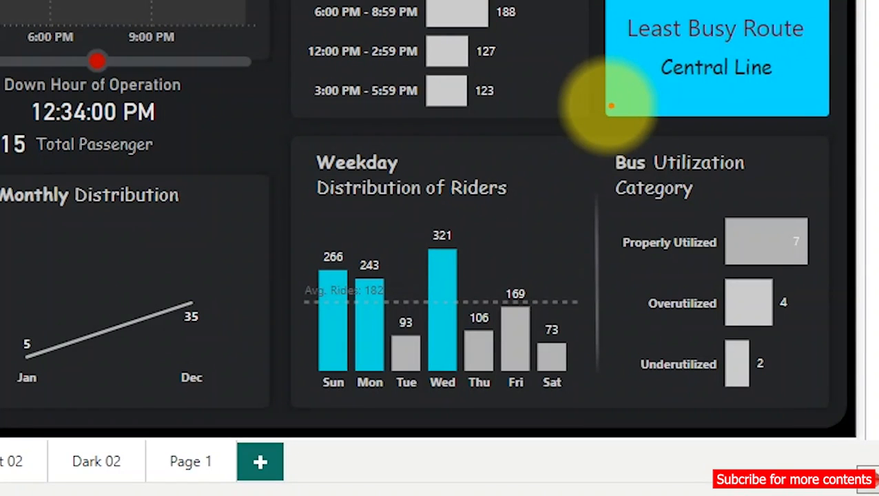
mouse_move(586, 123)
left_mouse_down()
mouse_move(742, 373)
mouse_move(795, 412)
mouse_move(847, 416)
left_mouse_up()
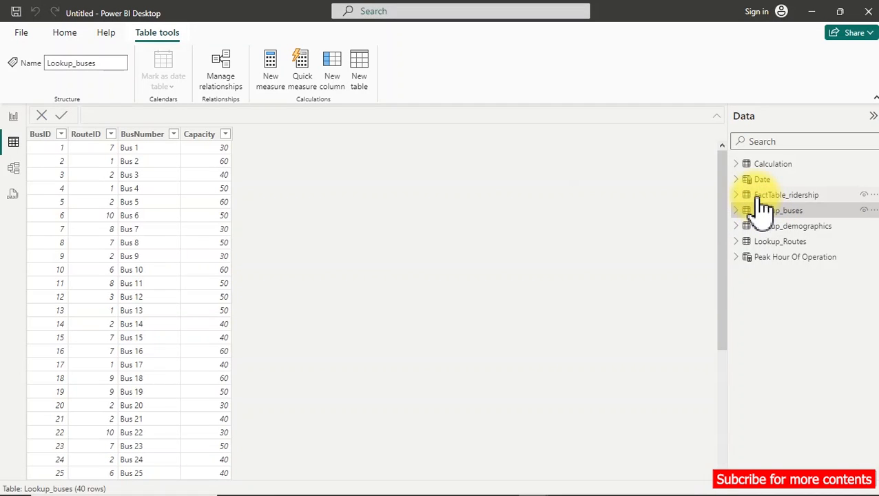
Examine the NumberOfRiders column in FactTable_ridership and the Capacity column in Lookup_buses.
left_click(763, 196)
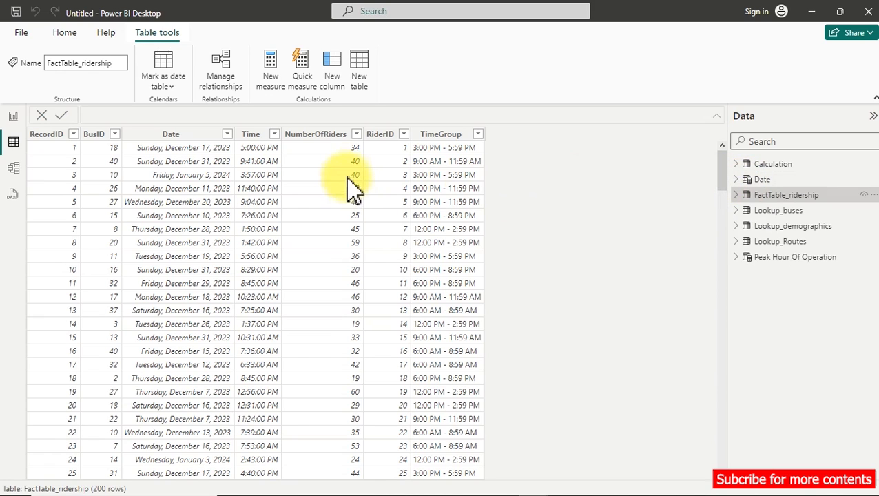
left_click(337, 136)
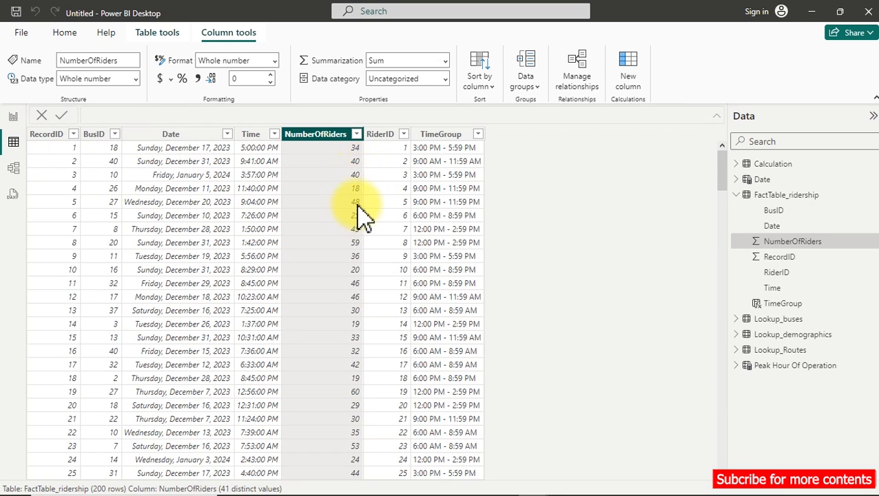
left_click(740, 195)
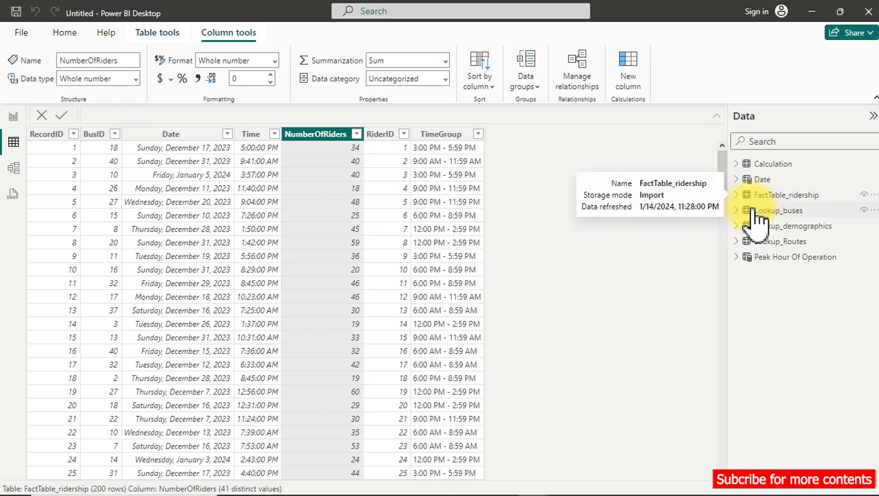
left_click(757, 212)
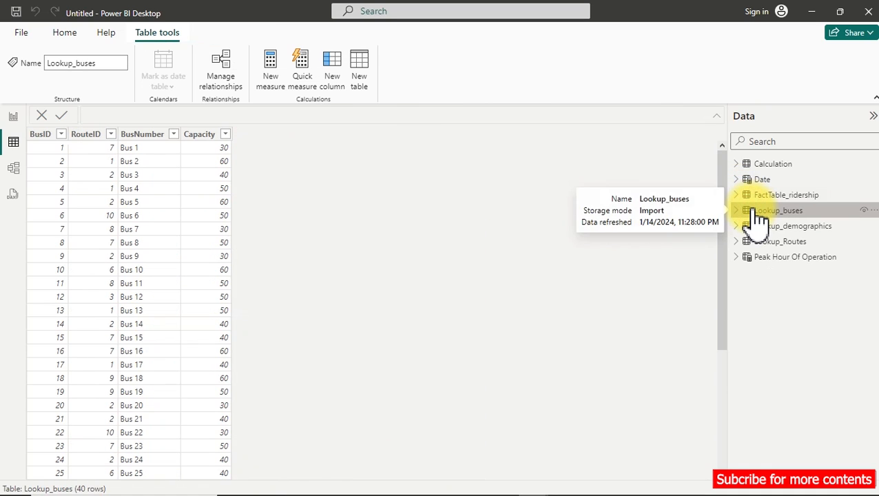
left_click(205, 136)
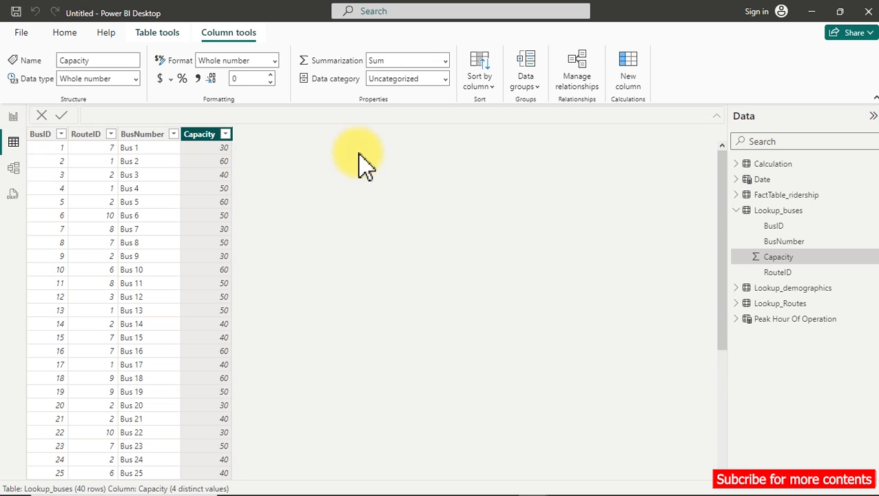
Add a new calculated column to FactTable_ridership and name it Bus Utilization.
left_click(806, 199)
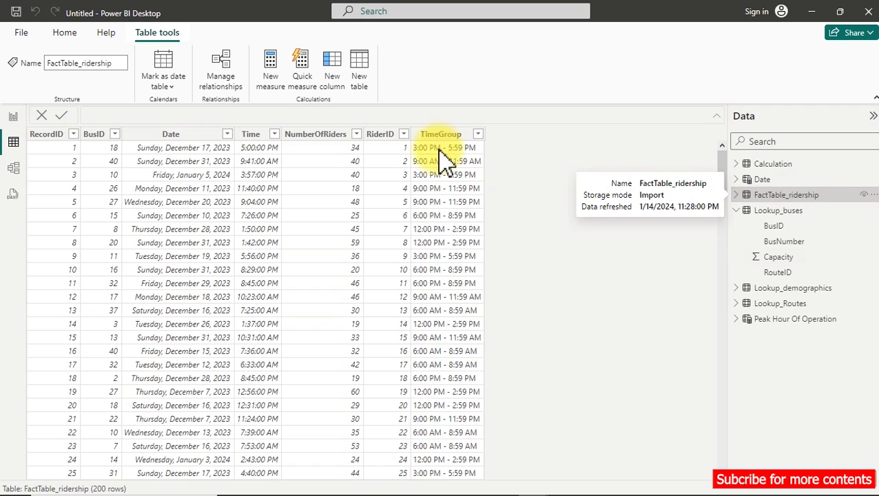
right_click(422, 134)
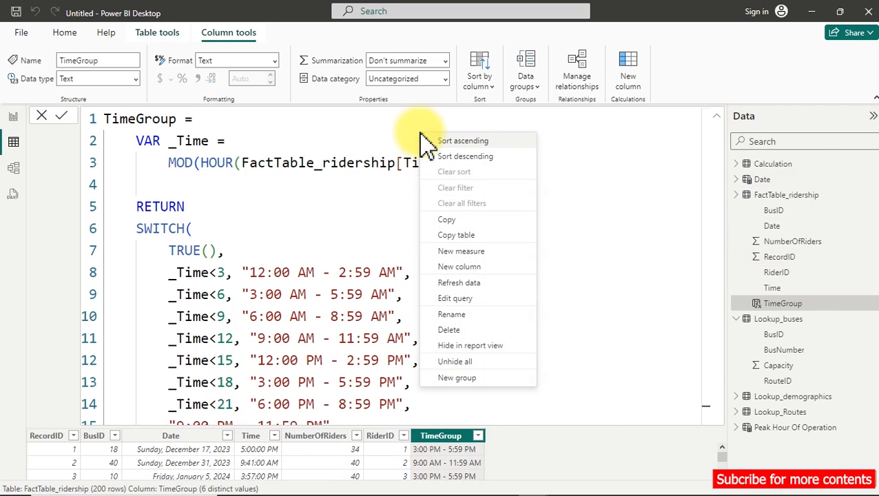
left_click(461, 269)
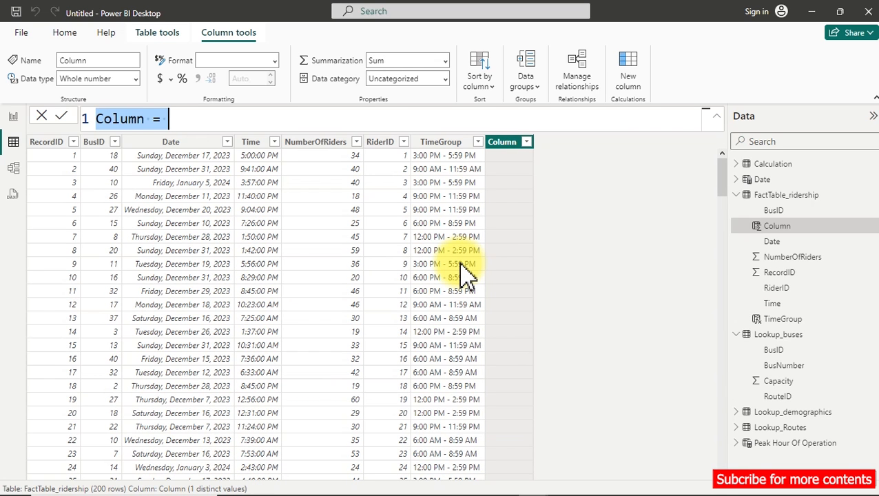
type("bus")
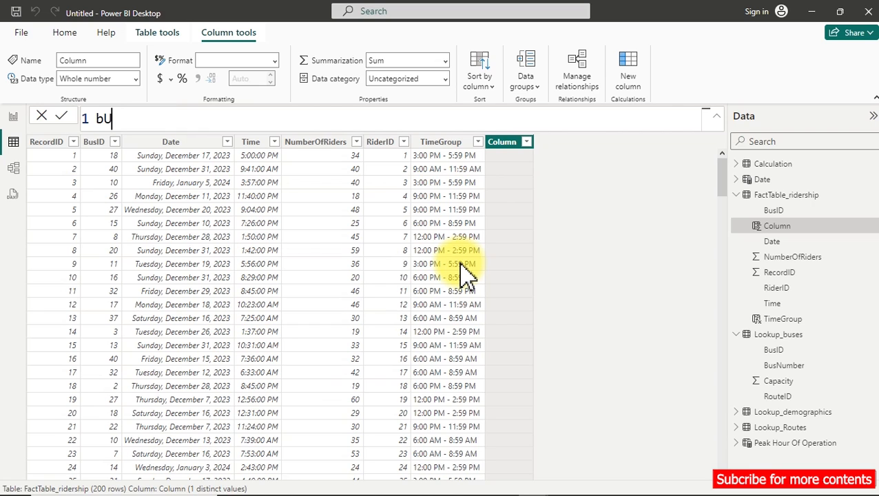
key("BackSpace")
key("BackSpace")
key("BackSpace")
type("Bus Utiliza")
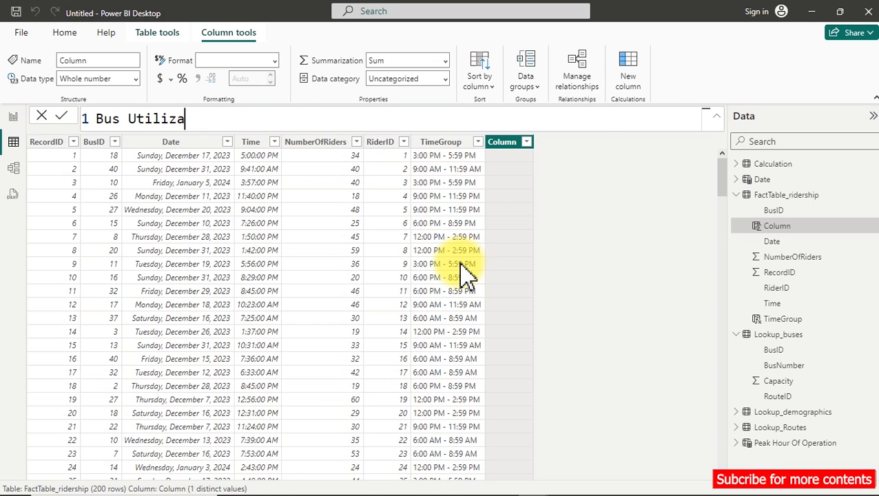
type("tion =")
key("shift+Return")
key("Tab")
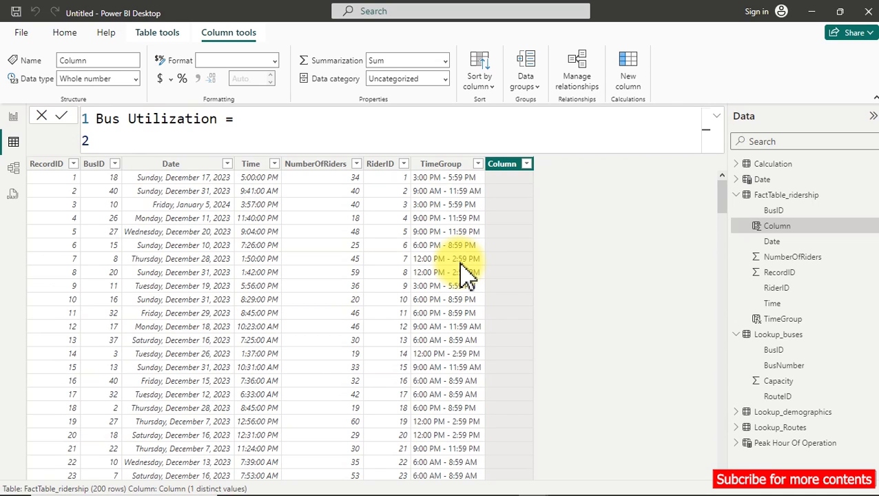
Declare a variable named Utilizaiton in the Bus Utilization formula.
type("var")
key("Tab")
type("Utili")
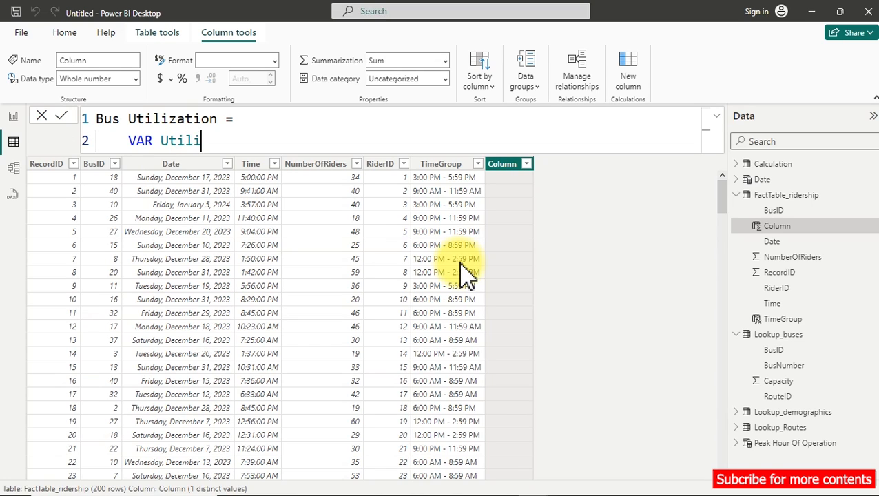
type("zaiton =")
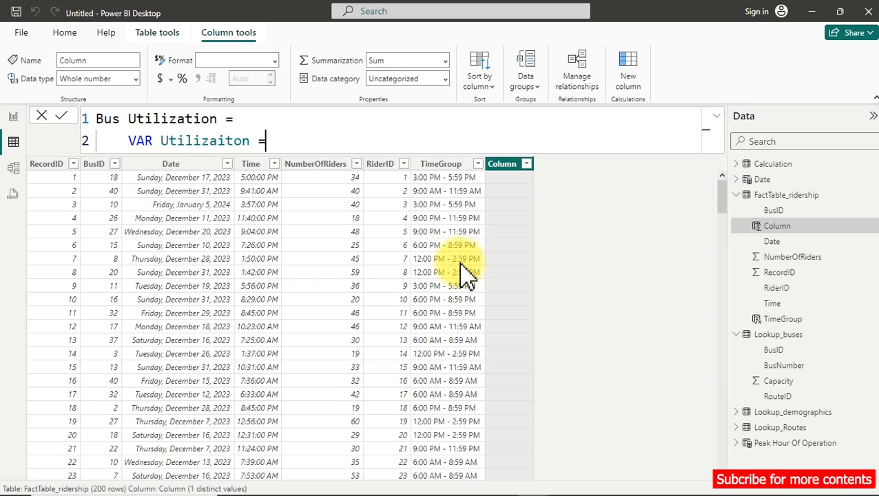
Start the variable's expression with a DIVIDE function that uses [Total Riders (Passengers)] as the numerator.
key("shift+Return")
key("Tab")
type("di")
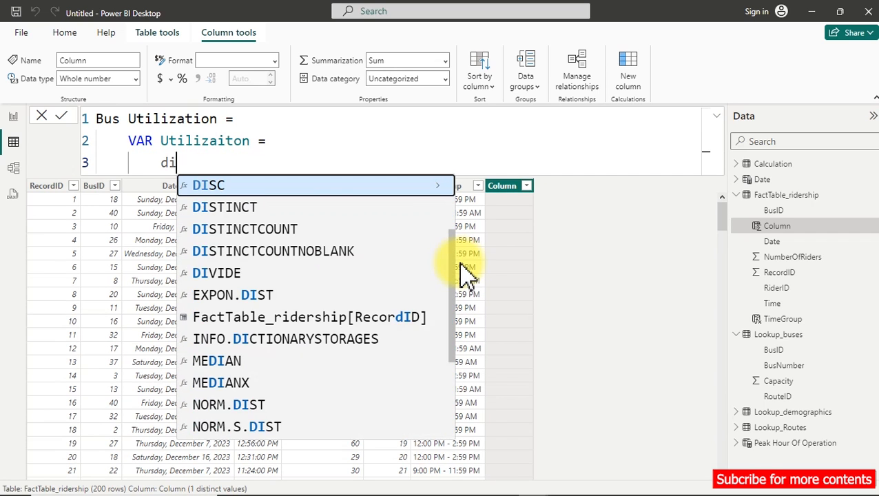
type("v")
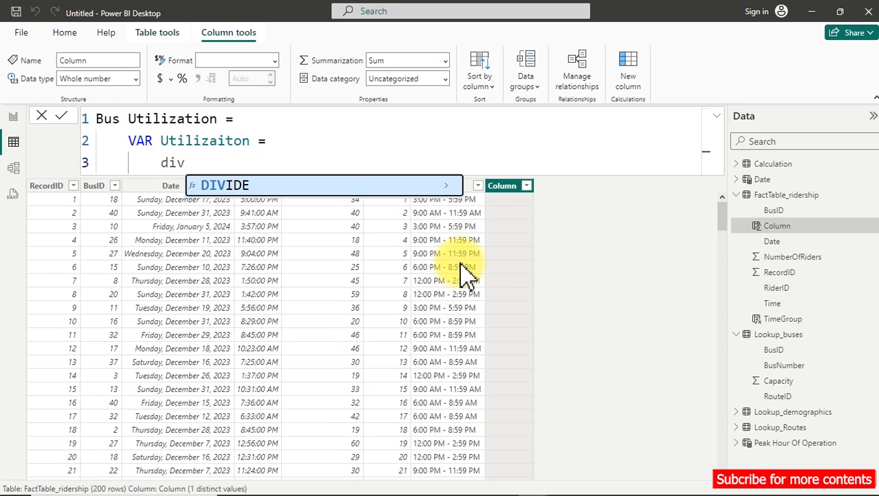
key("Tab")
key("shift+Return")
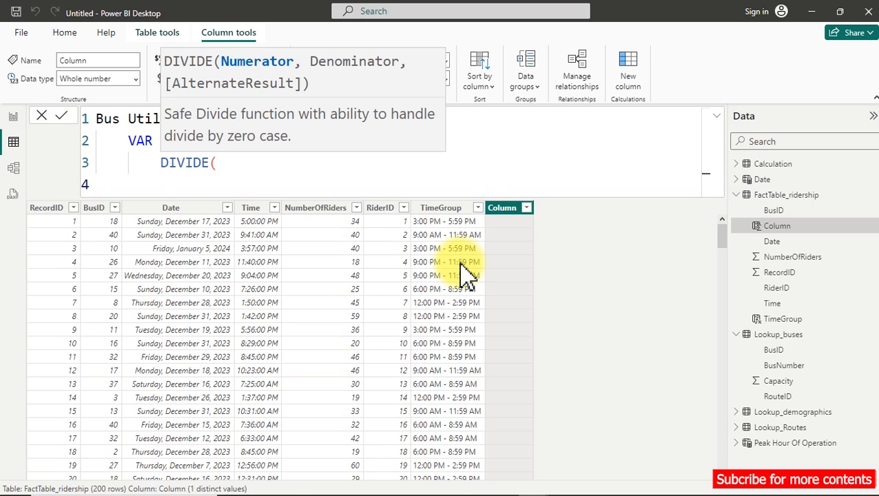
type("[")
key("Down")
key("Down")
key("Down")
key("Down")
key("Down")
key("Down")
key("Down")
key("Down")
key("Down")
key("Down")
key("Down")
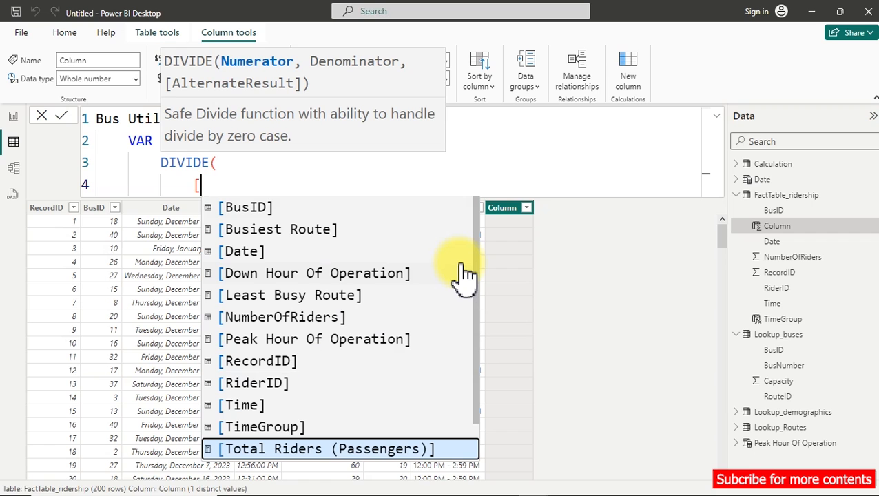
key("Tab")
type(",")
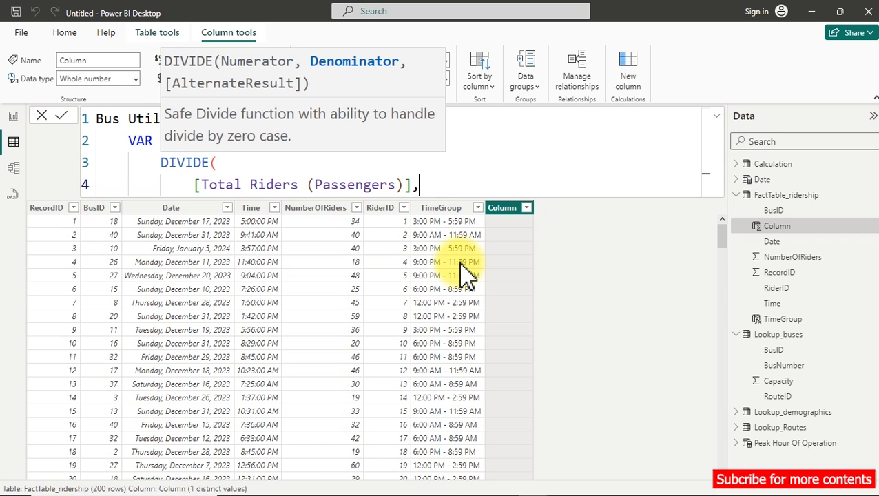
Enter SUM(Lookup_buses[Capacity]) as the denominator of the DIVIDE function.
key("shift+Return")
type("sum")
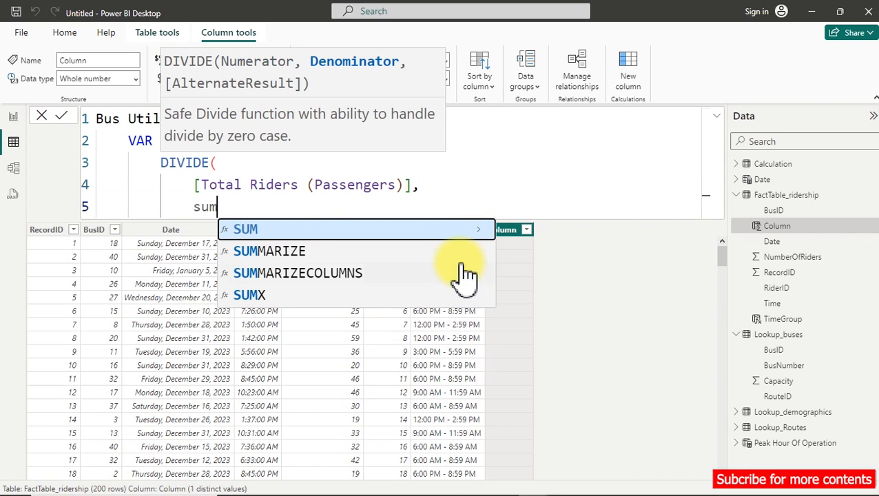
key("Tab")
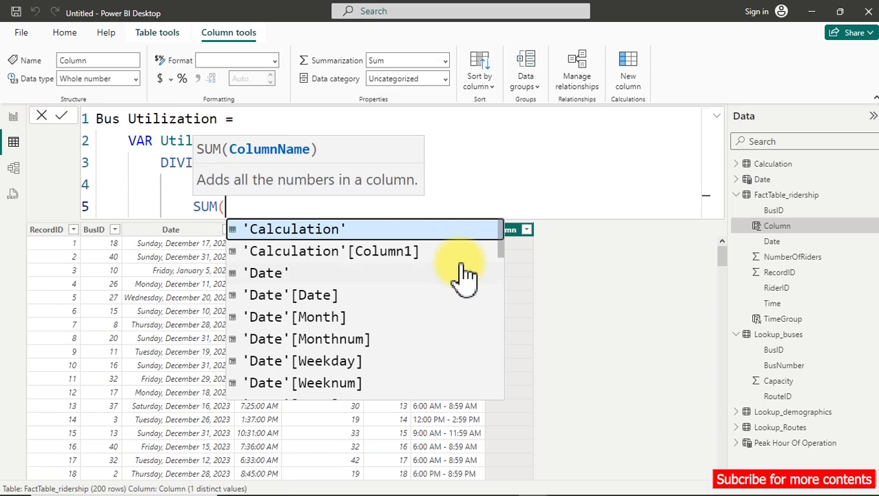
type("ca")
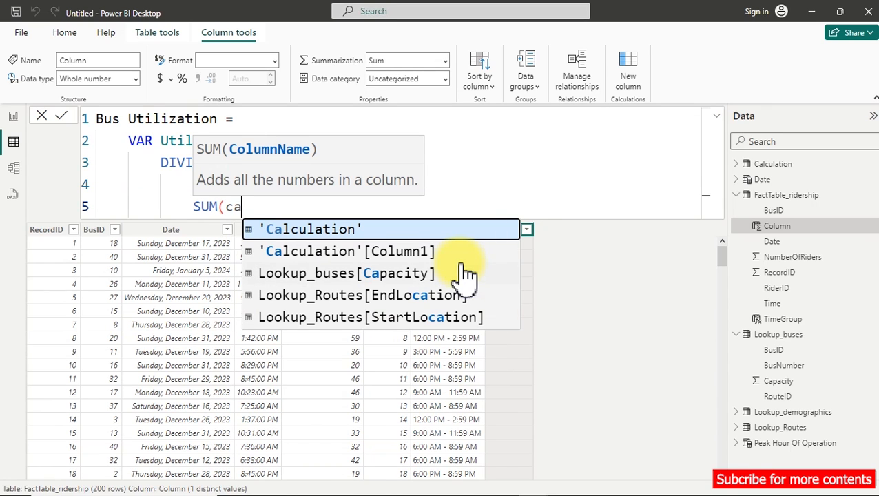
key("Down")
key("Down")
key("Down")
key("Up")
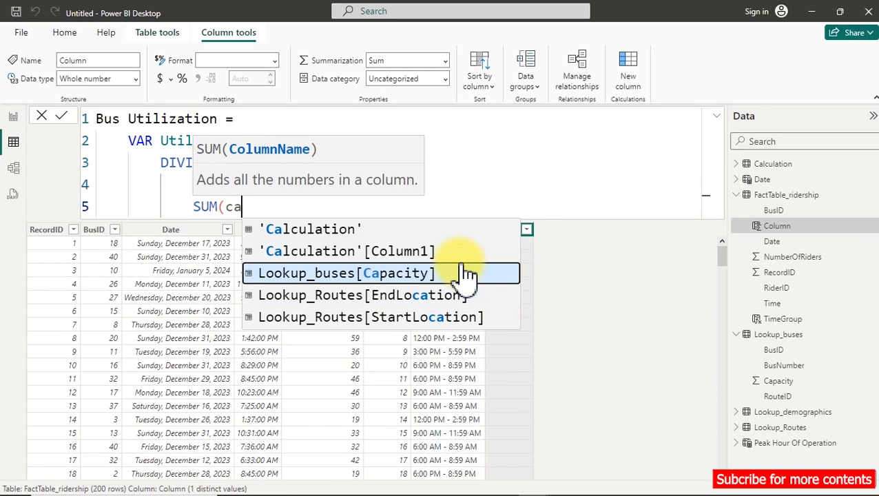
key("Tab")
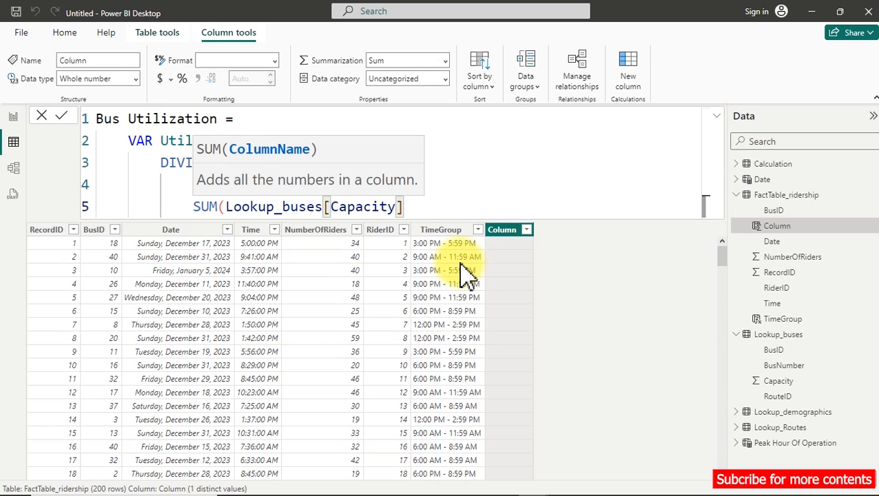
key("shift+Return")
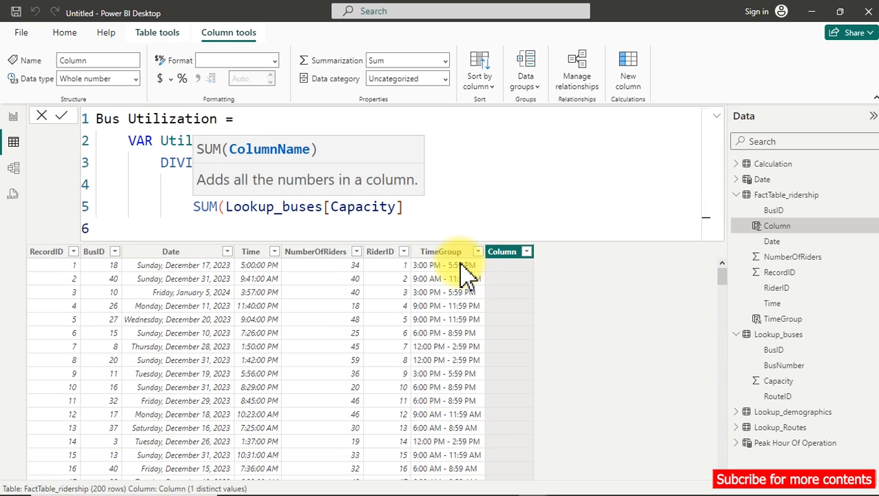
type(")")
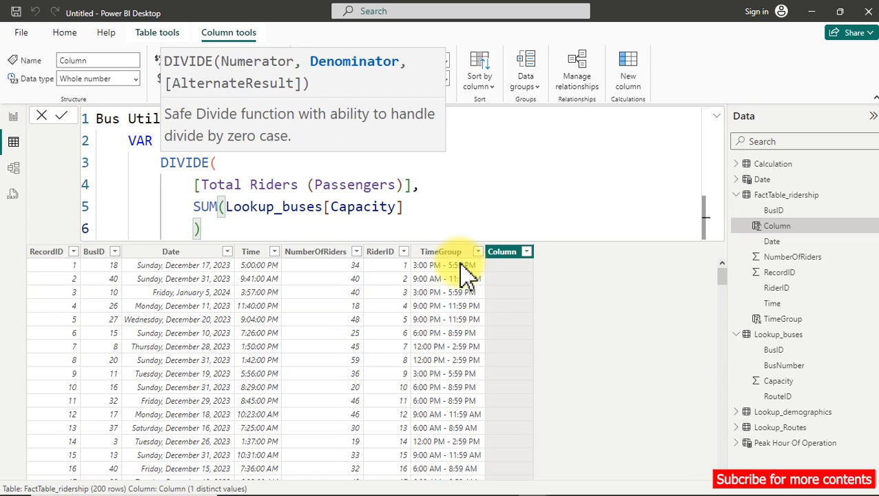
left_click(466, 274)
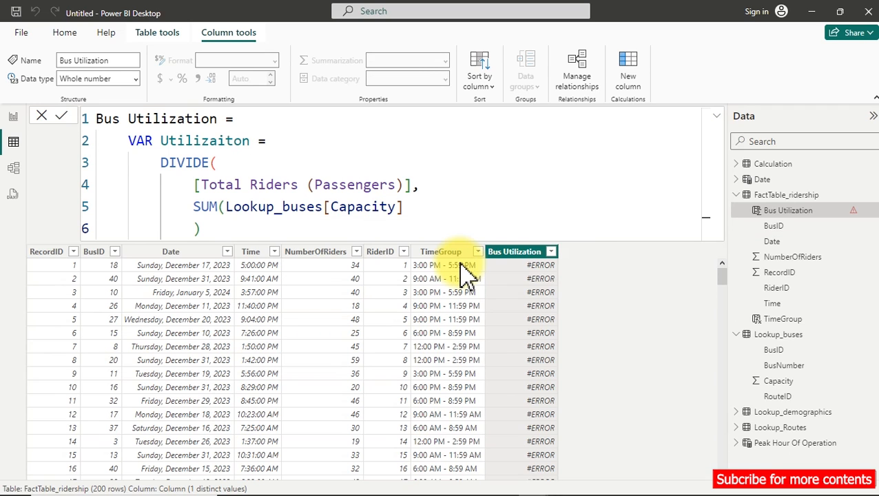
left_click(206, 229)
type(")")
key("BackSpace")
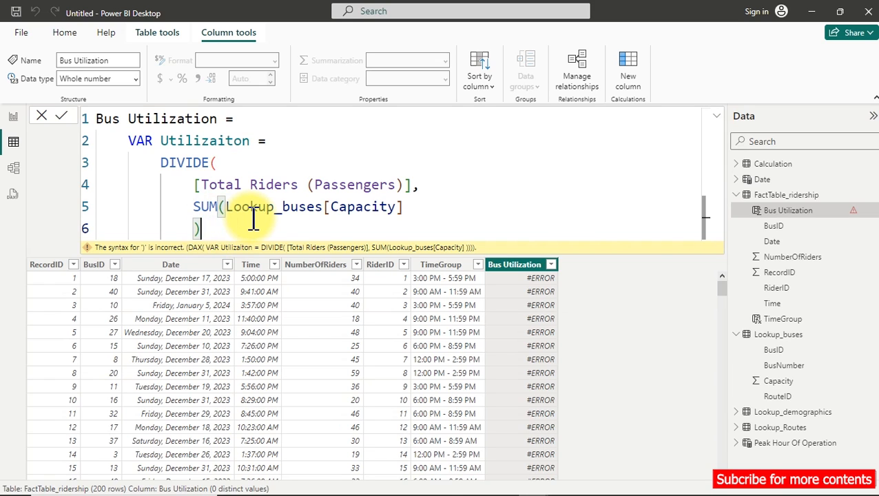
key("Return")
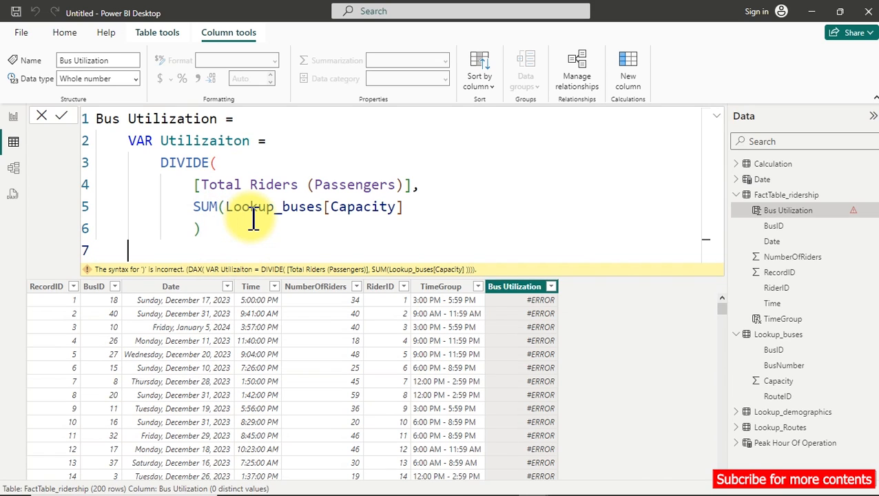
type("ret")
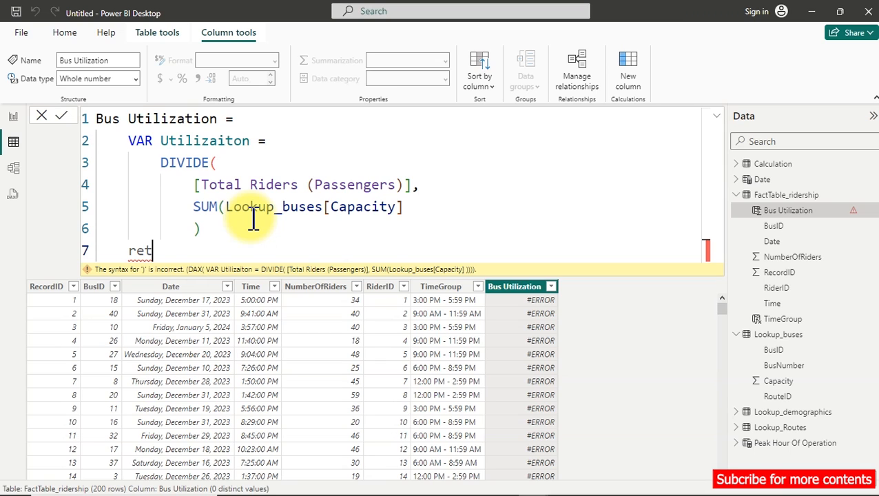
key("BackSpace")
key("BackSpace")
key("BackSpace")
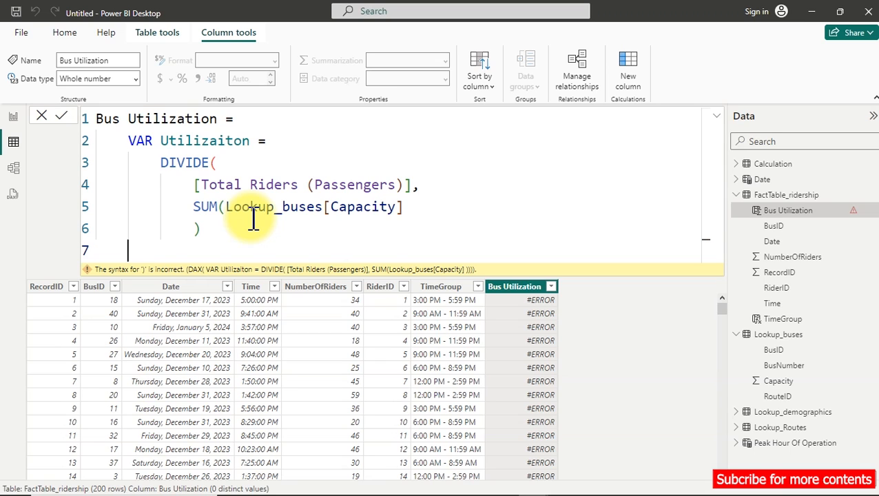
Close the DIVIDE function with a parenthesis on its own line and add the RETURN keyword below it.
left_click(208, 232)
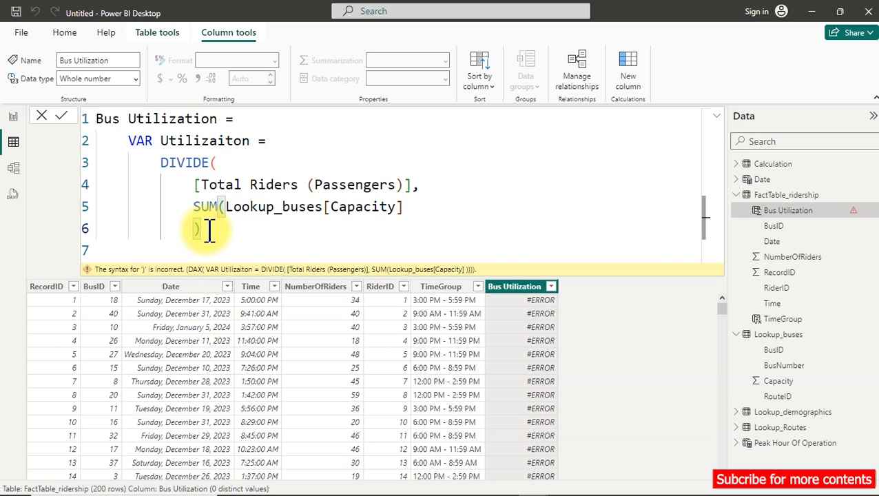
key("Return")
type(")")
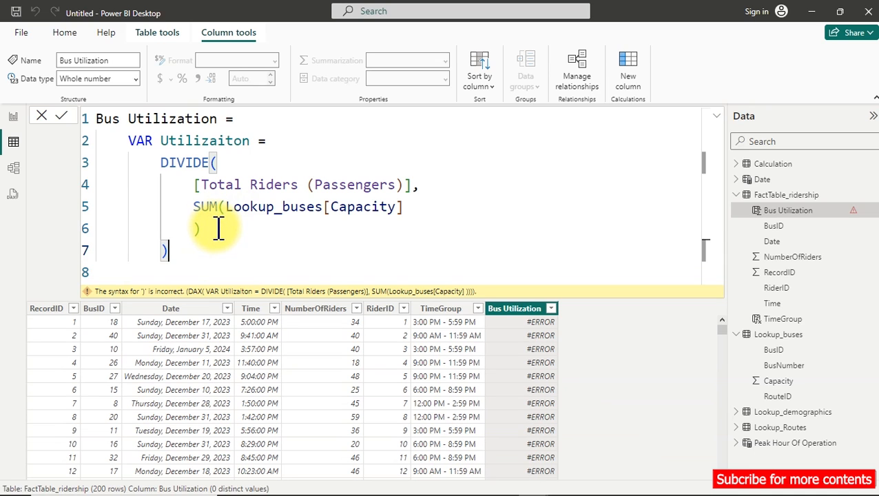
key("Return")
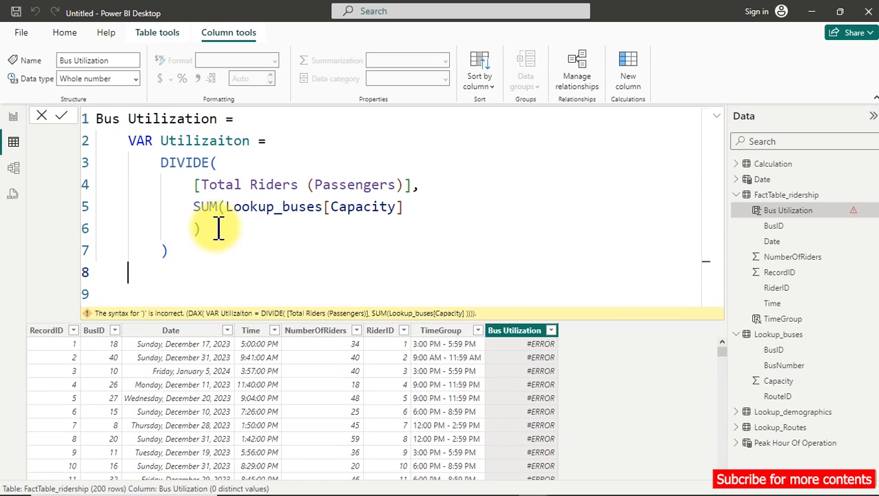
type("re")
key("Tab")
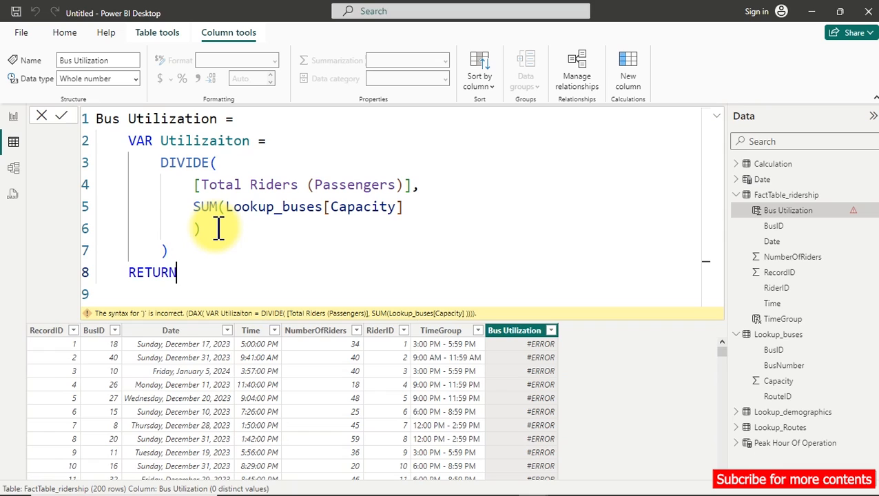
key("Return")
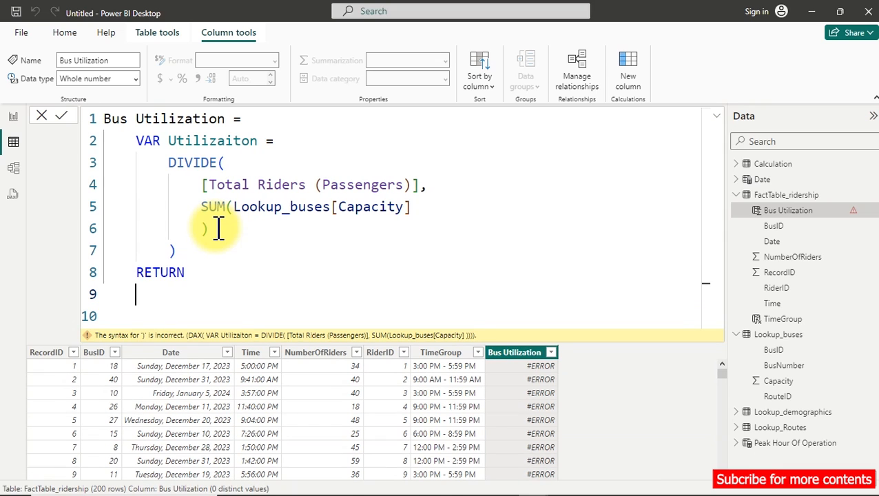
Rename the variable to _Utilizaiton, enter it as the RETURN result, and commit the Bus Utilization formula.
left_click(169, 141)
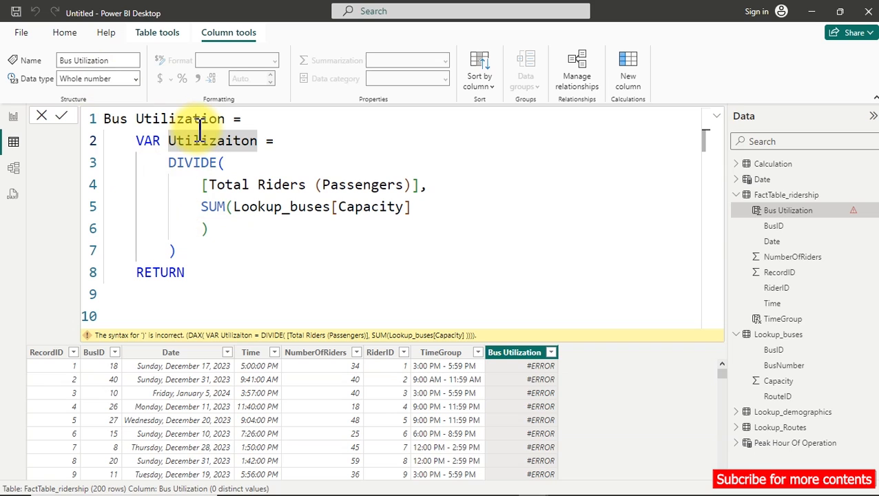
type("_")
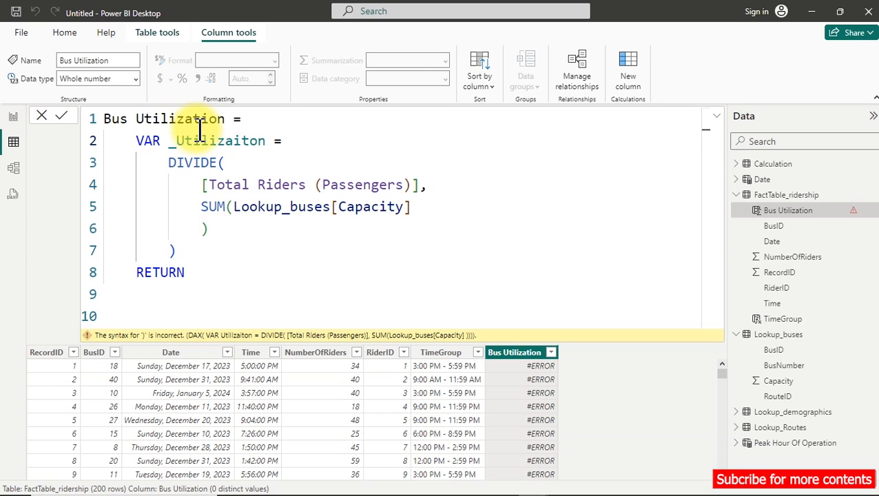
left_click(220, 273)
key("Return")
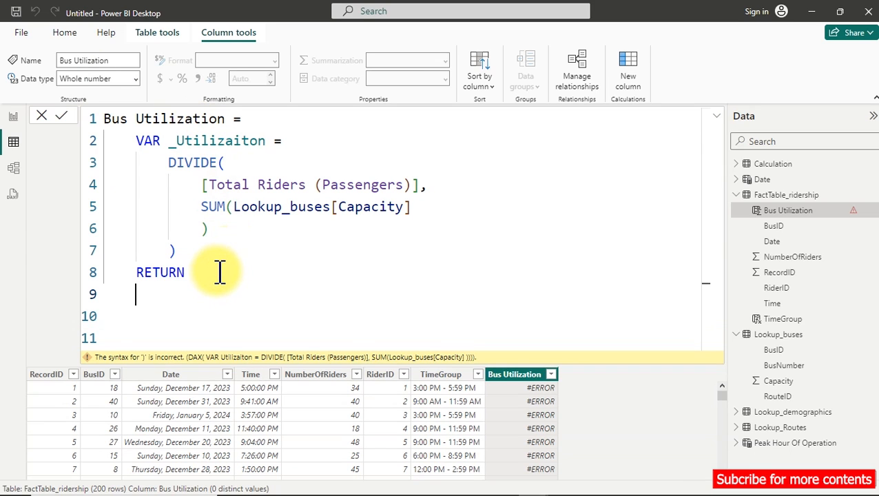
type("_")
key("Tab")
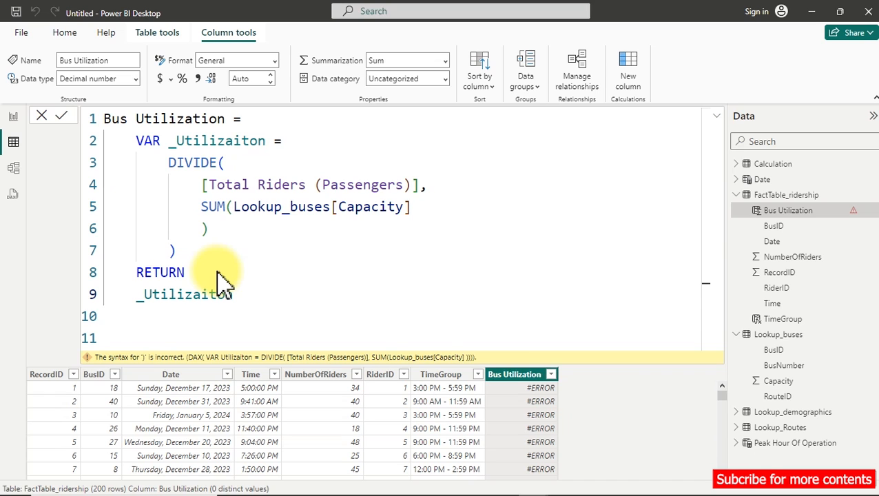
key("Return")
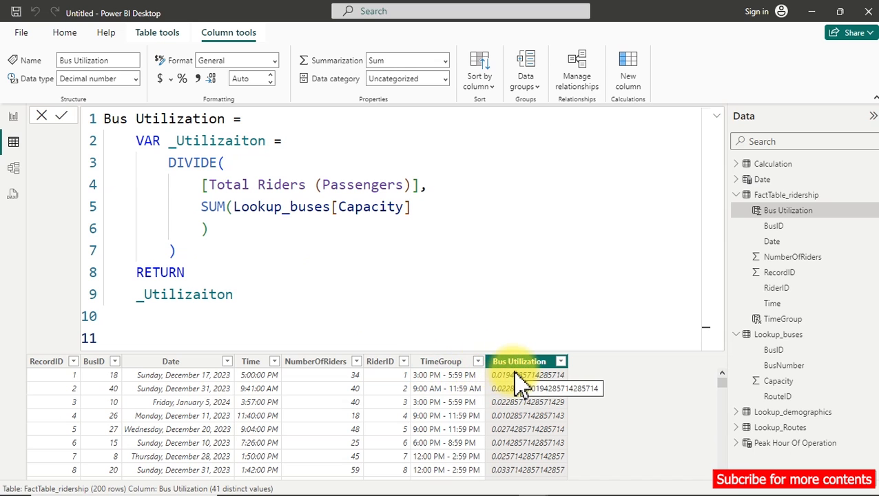
Format the Bus Utilization column as a percentage and collapse its formula.
scroll(527, 407, "down", 1)
scroll(528, 407, "down", 7)
scroll(527, 408, "down", 2)
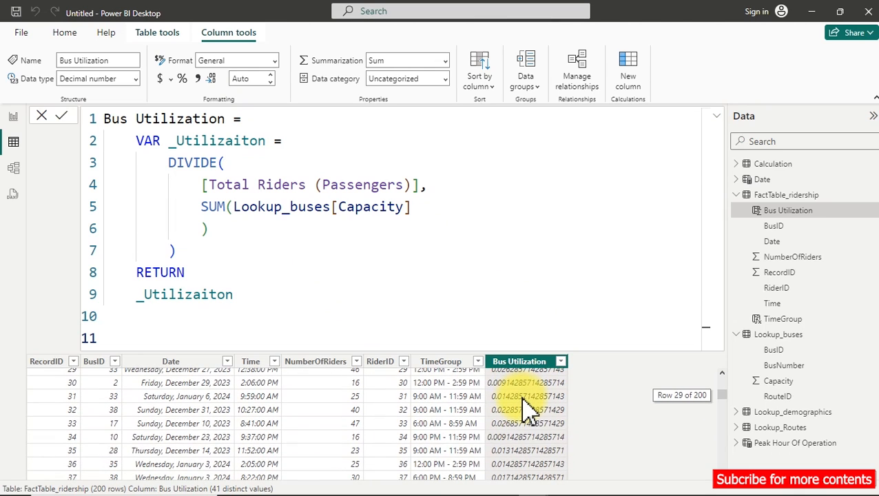
left_click(180, 82)
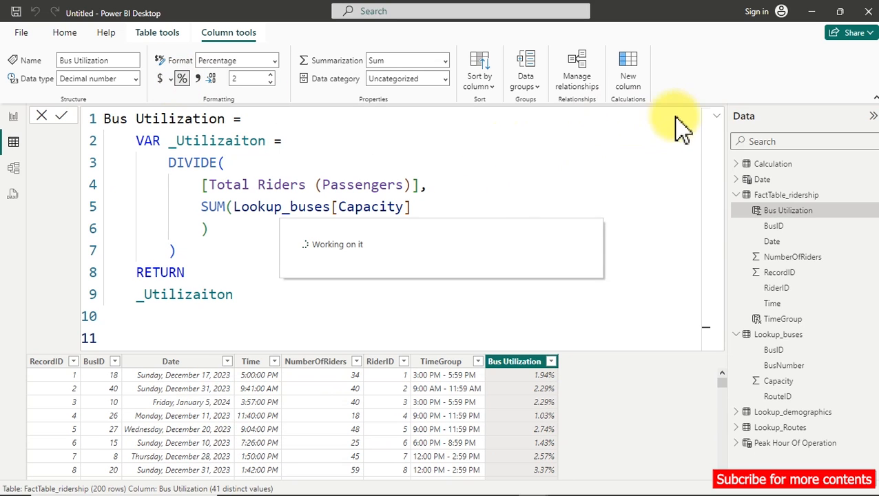
left_click(718, 120)
left_click(718, 120)
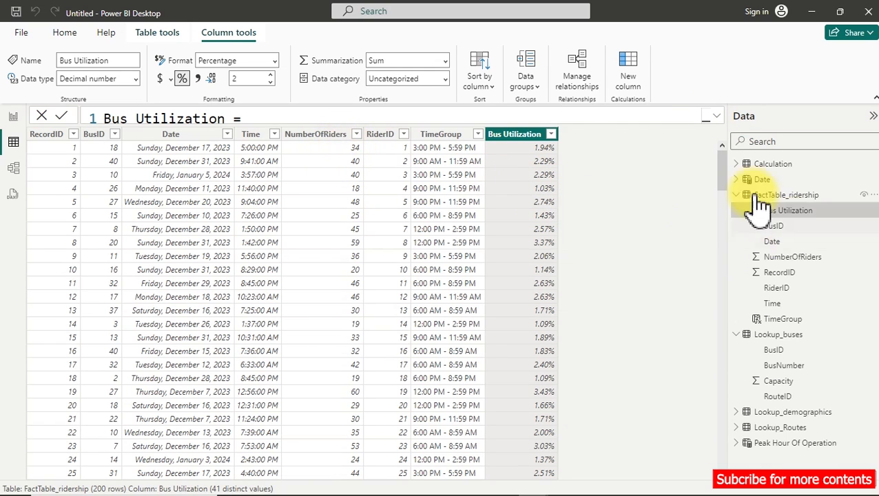
Review the Lookup_Routes and Lookup_buses tables and compare them with the Bus Utilization values in FactTable_ridership.
left_click(781, 429)
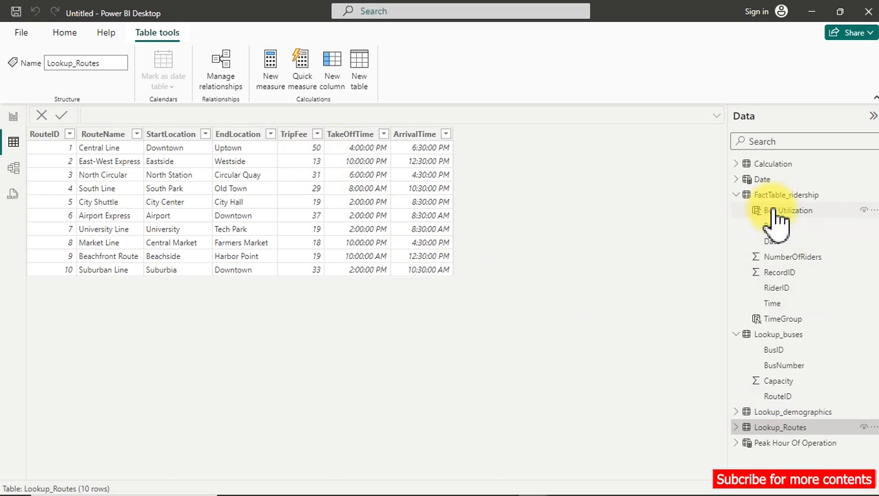
left_click(775, 350)
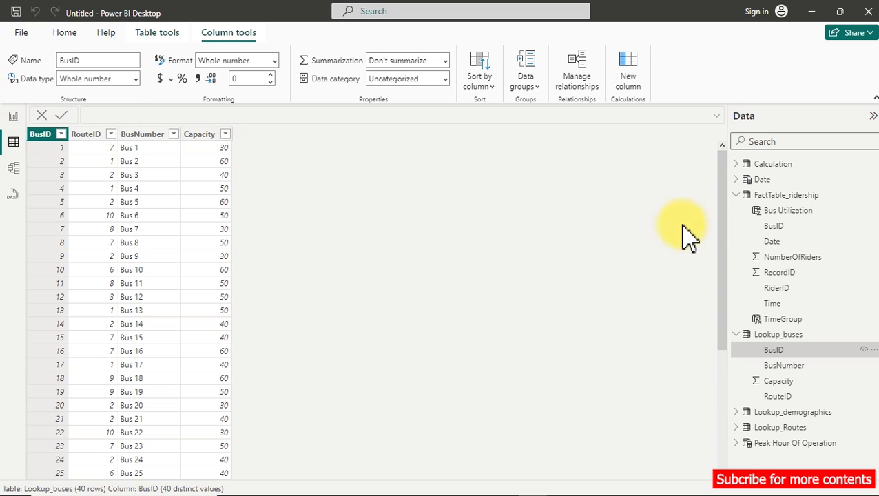
left_click(767, 226)
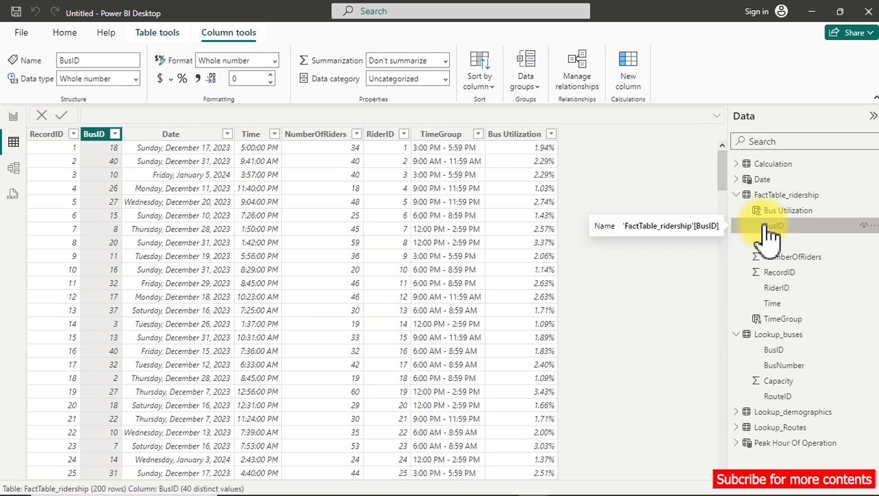
scroll(549, 200, "down", 8)
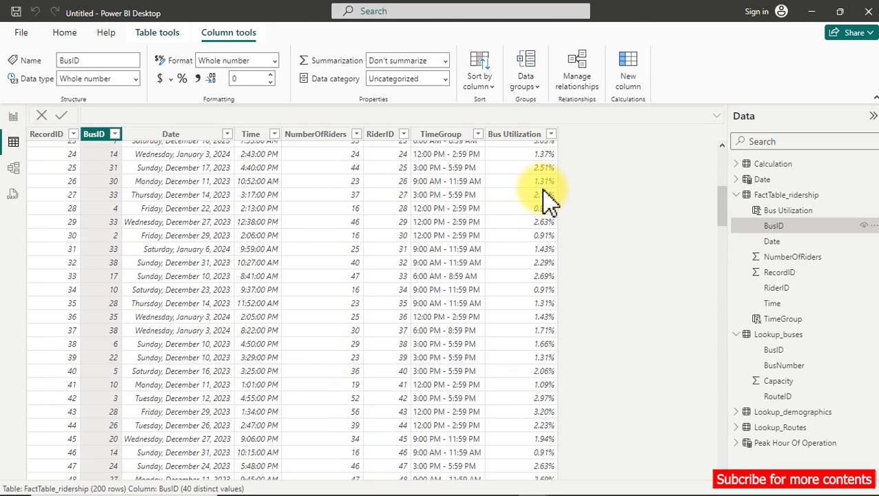
scroll(549, 200, "up", 8)
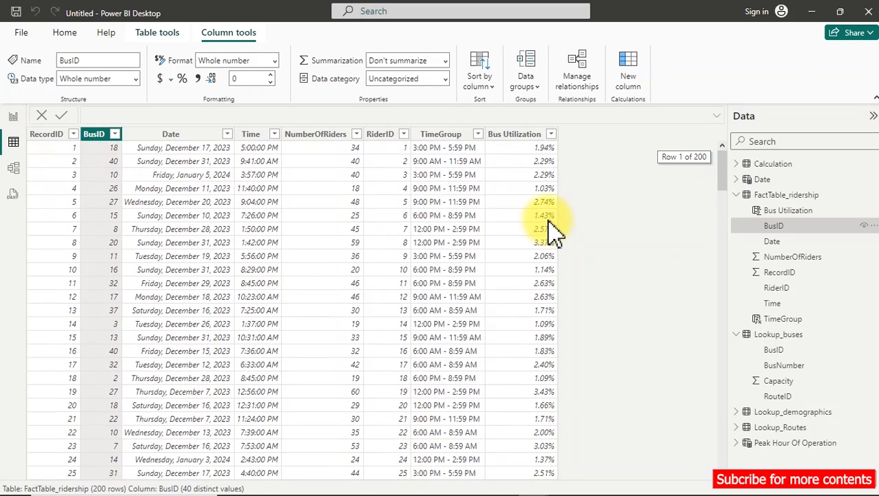
Reopen the full Bus Utilization formula and insert a SWITCH function with TRUE() as its expression after RETURN.
left_click(532, 136)
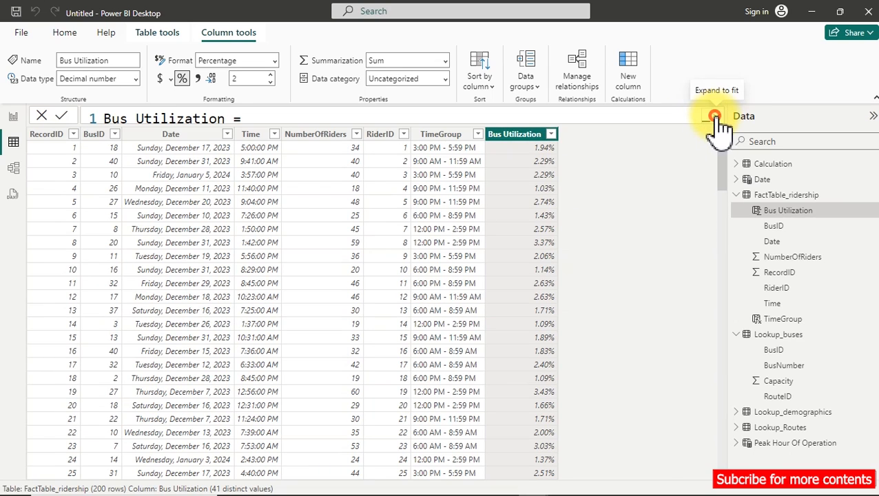
left_click(709, 118)
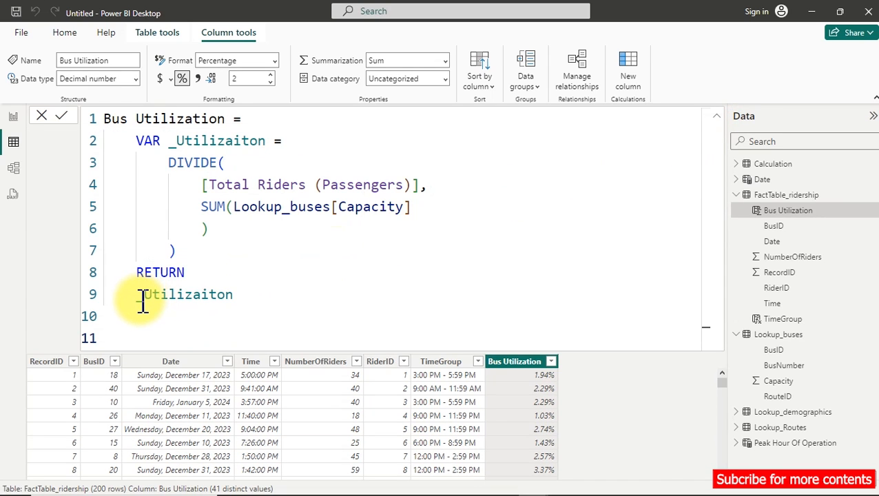
left_click_drag(141, 300, 148, 301)
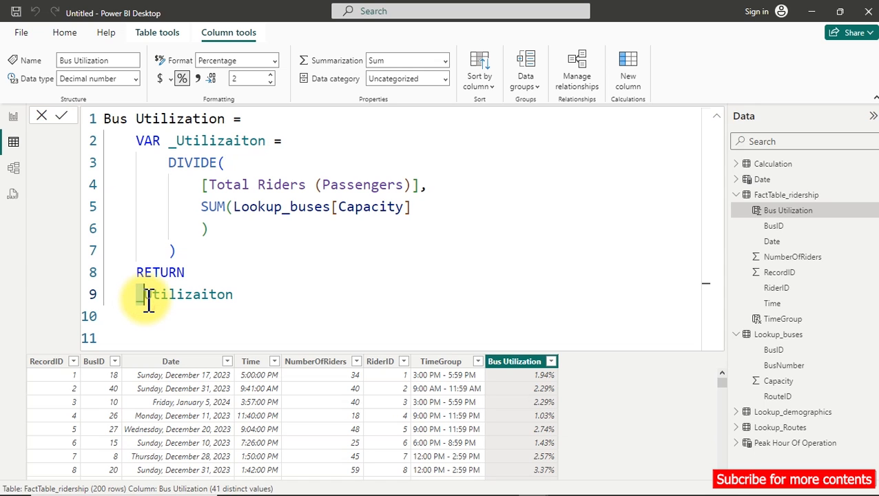
left_click(192, 273)
key("Return")
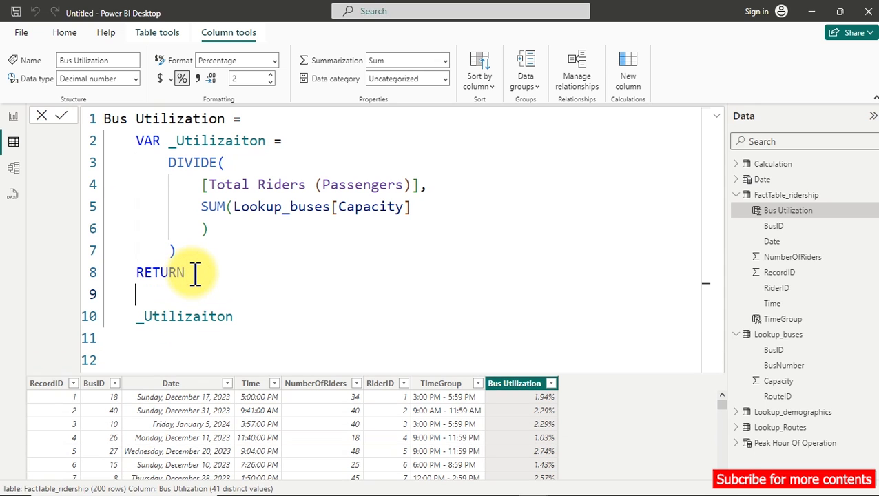
type("sw")
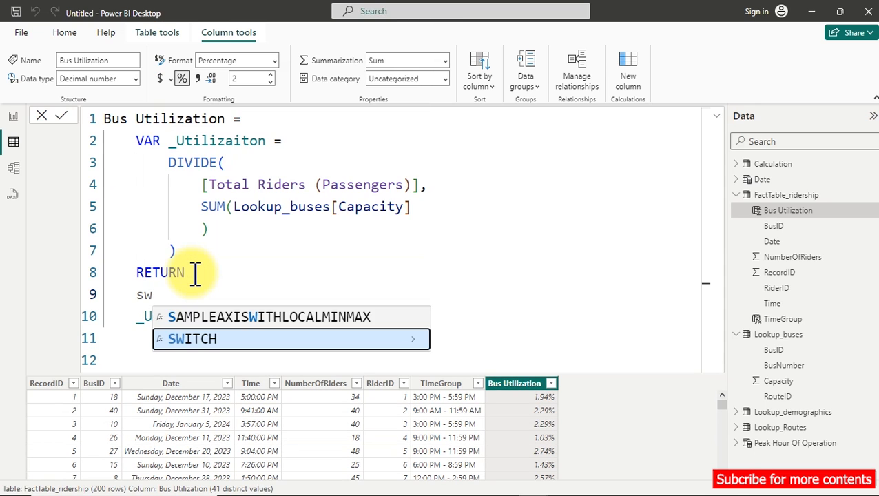
key("Tab")
key("Return")
type("tru")
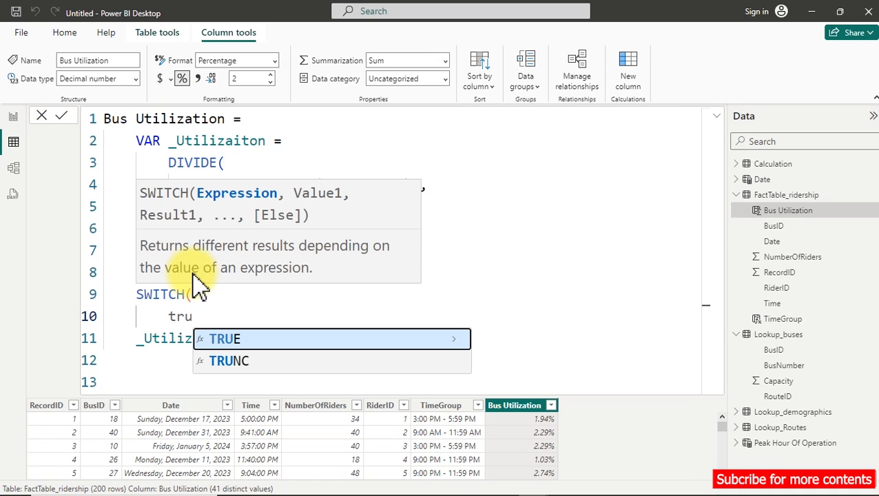
key("Tab")
type("),")
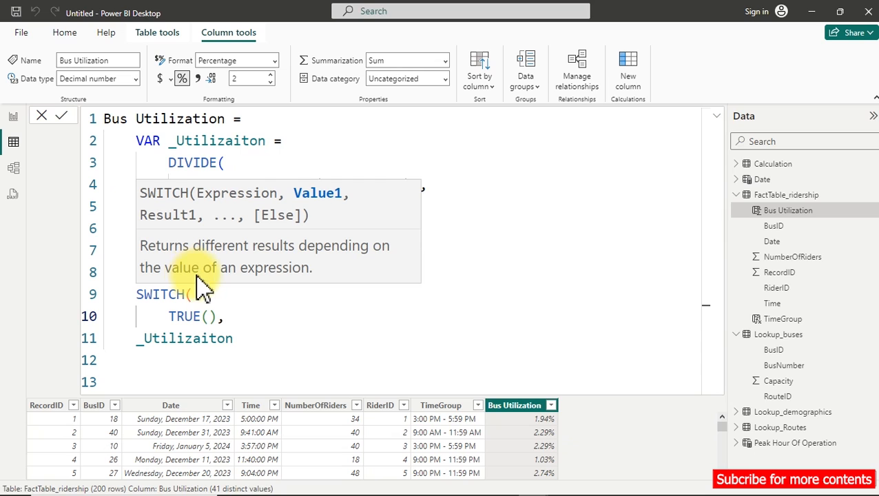
Extend the returned variable into the first SWITCH condition, _Utilizaiton <0.5.
left_click(253, 347)
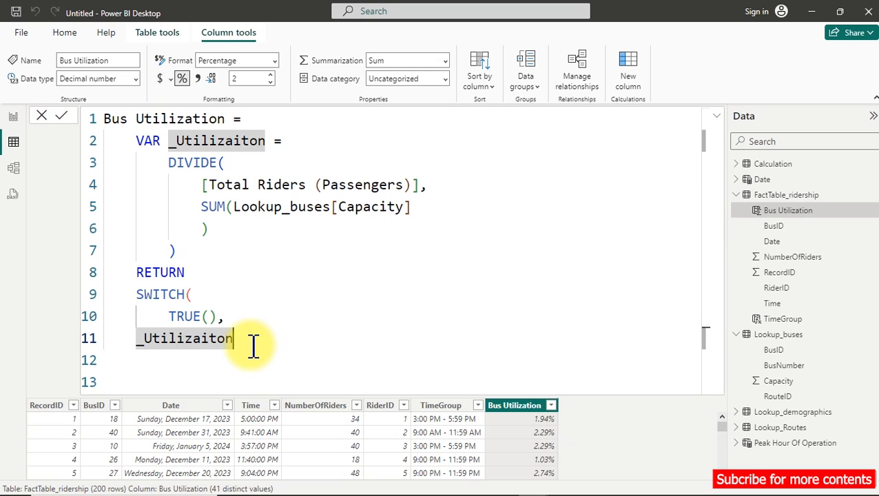
type("<=")
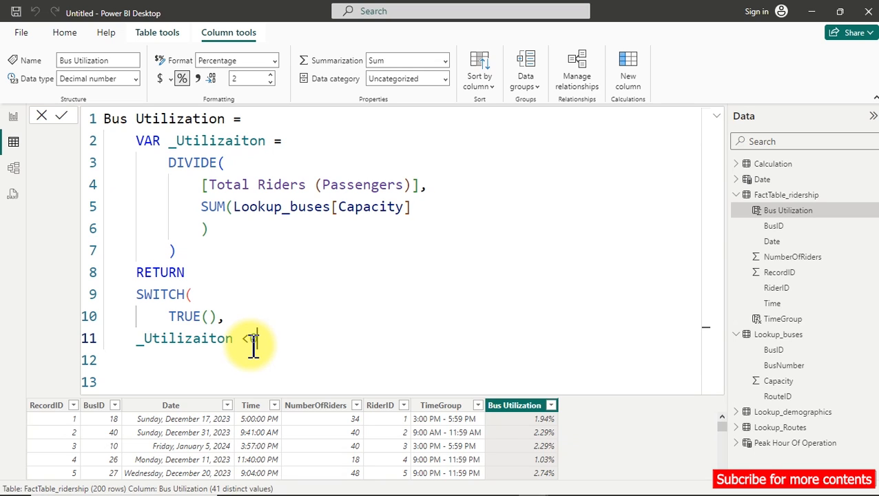
type(".5")
Enter "Underutilized" as the result of the first SWITCH condition and start a new line for the next condition.
type(",")
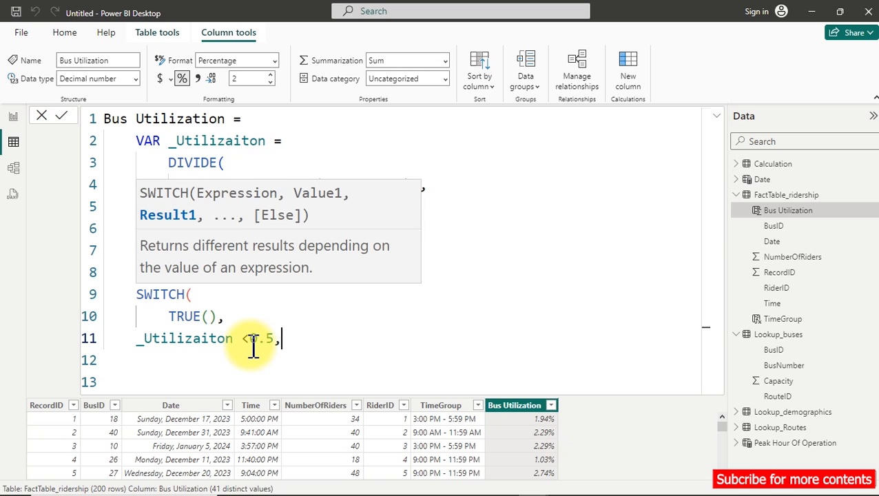
type(" \"UnderU")
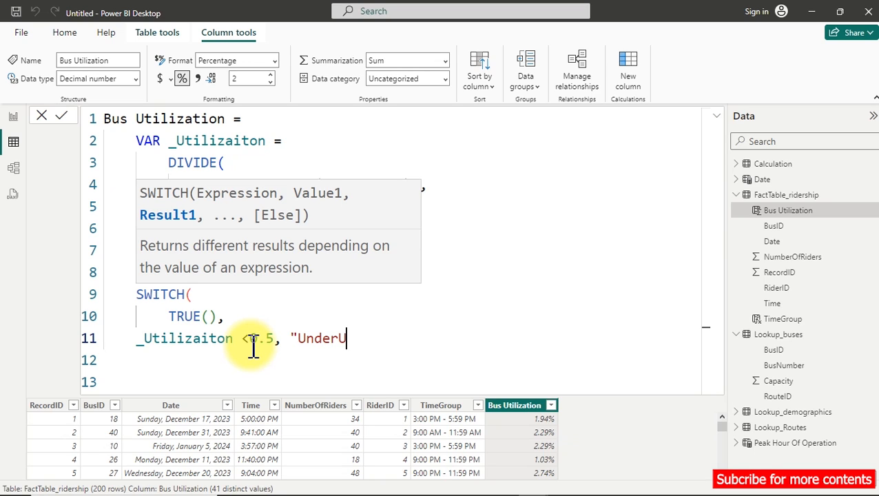
key("BackSpace")
type("utilized\",")
key("Return")
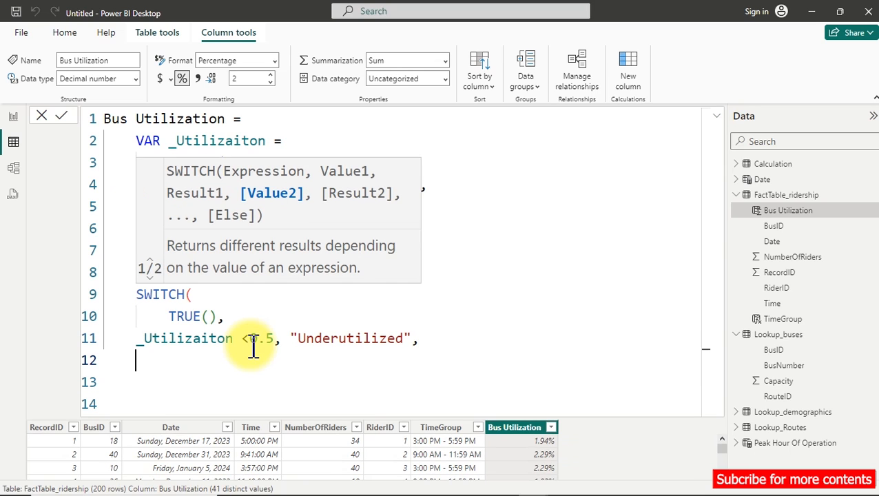
Enter _Utilizaiton >0.9 as the second SWITCH condition in the Bus Utilization formula.
type("_Utilizaiton")
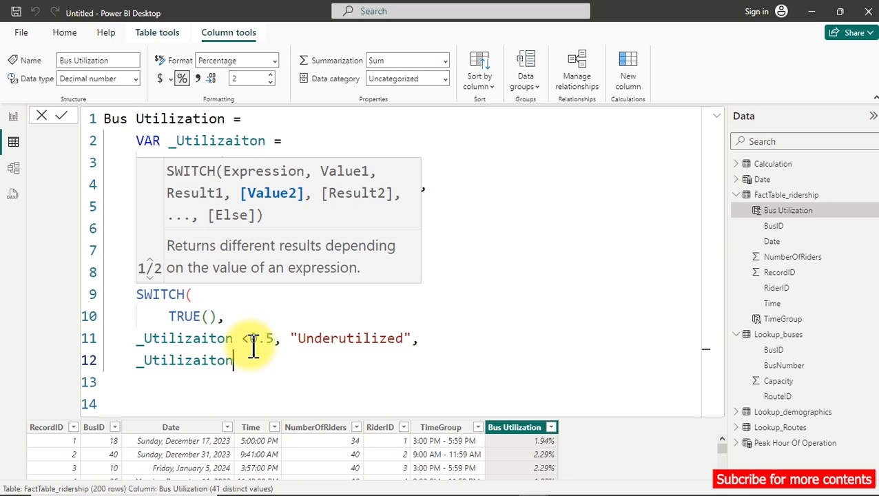
type(">")
type("0")
type(".")
type("9")
type(",")
type(" Over")
Enter "Overutilized" as the result of the second SWITCH condition, followed by a comma.
key("BackSpace")
type("er")
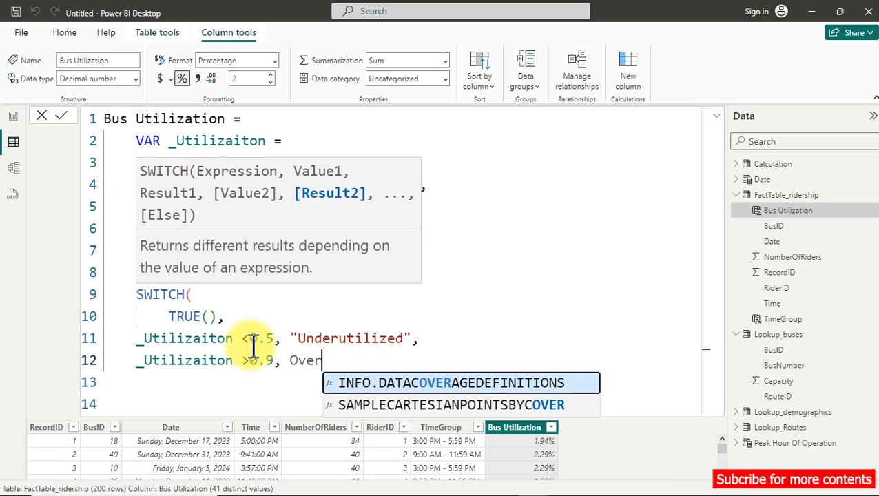
type("uti")
type("ze")
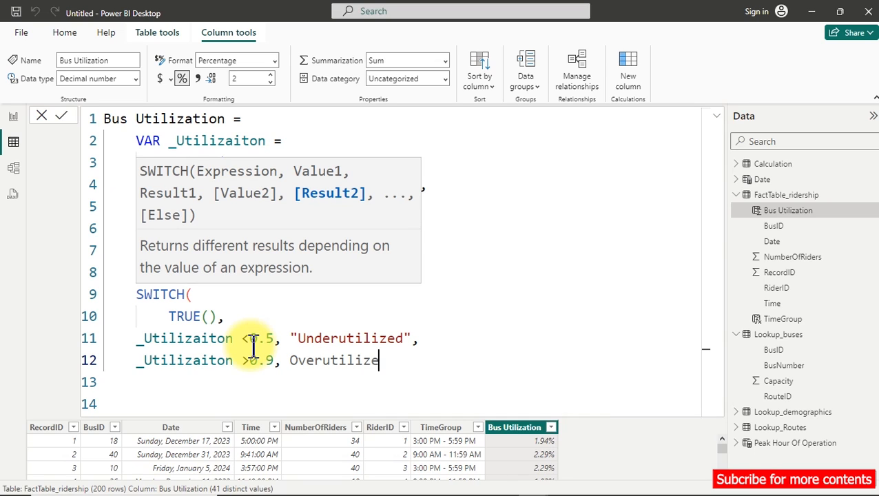
type("d\"")
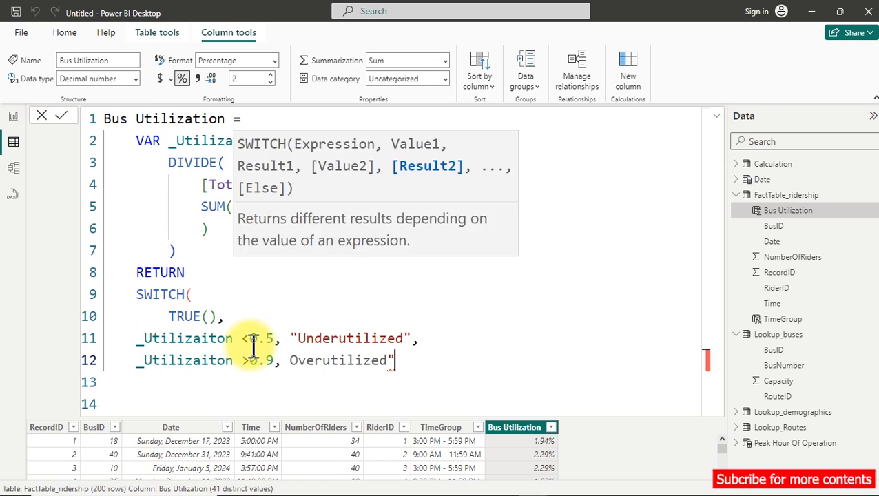
key("Left")
key("Left")
key("Left")
key("Left")
key("Left")
key("Left")
key("Left")
key("Left")
key("Left")
key("Left")
key("Left")
key("Left")
key("Left")
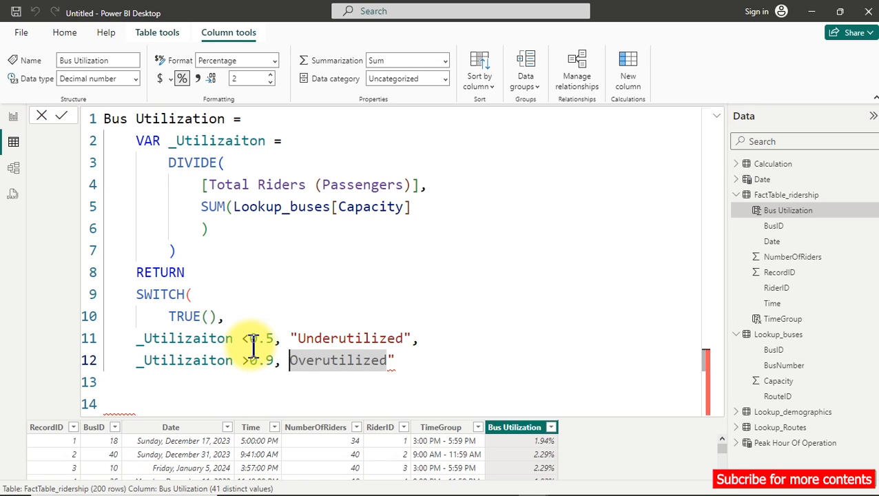
type("\"")
key("End")
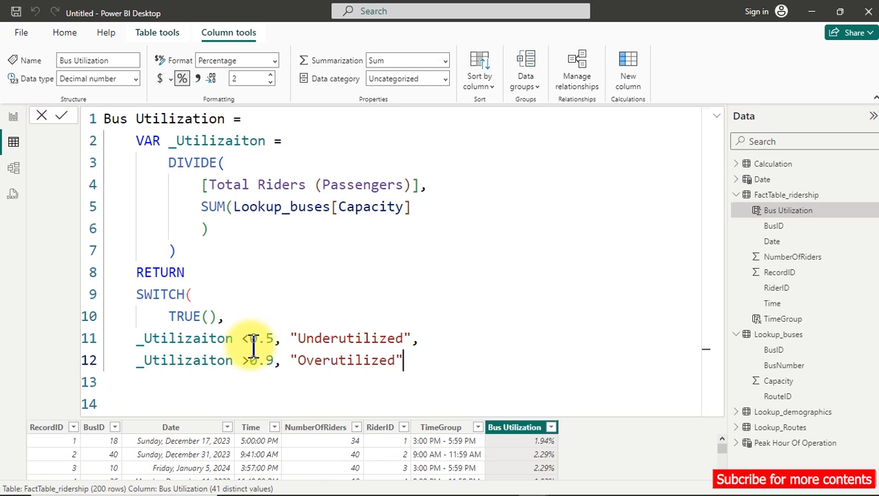
type(",")
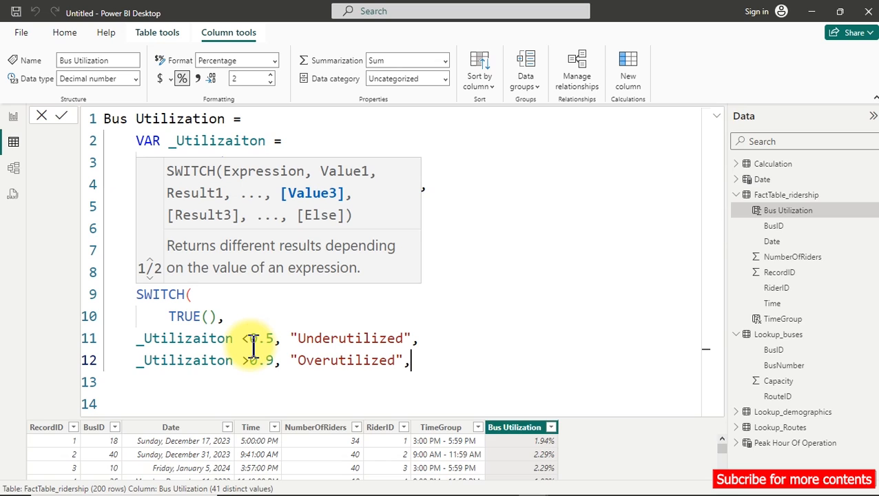
Add "Properly Utilized" on a new line as the SWITCH fallback result and close the function.
key("shift+Return")
type("\"")
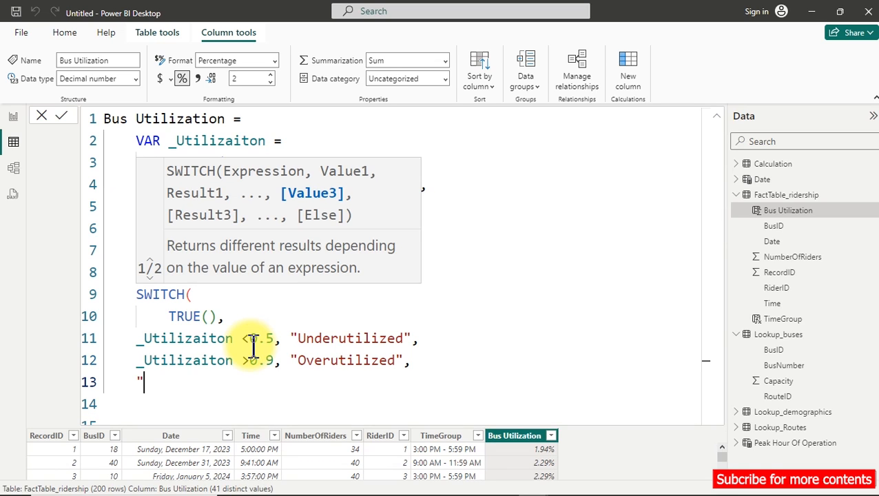
type("Properly U")
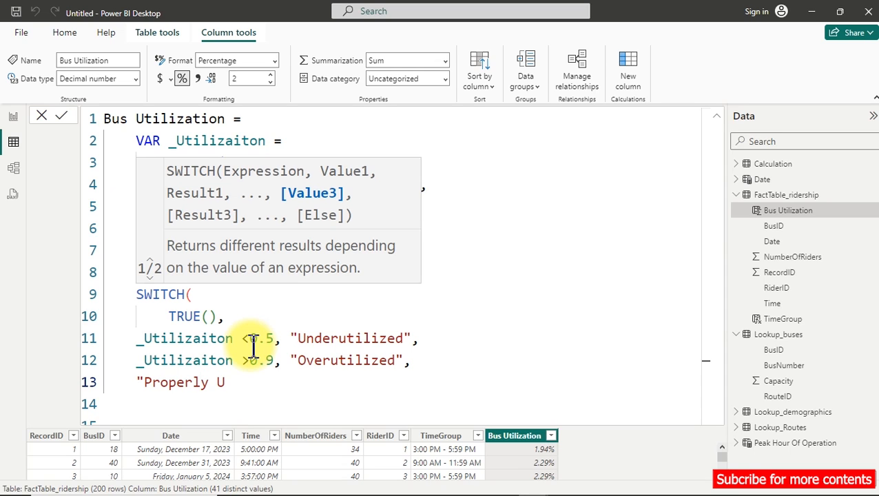
type("tilized\"")
key("Return")
type(")")
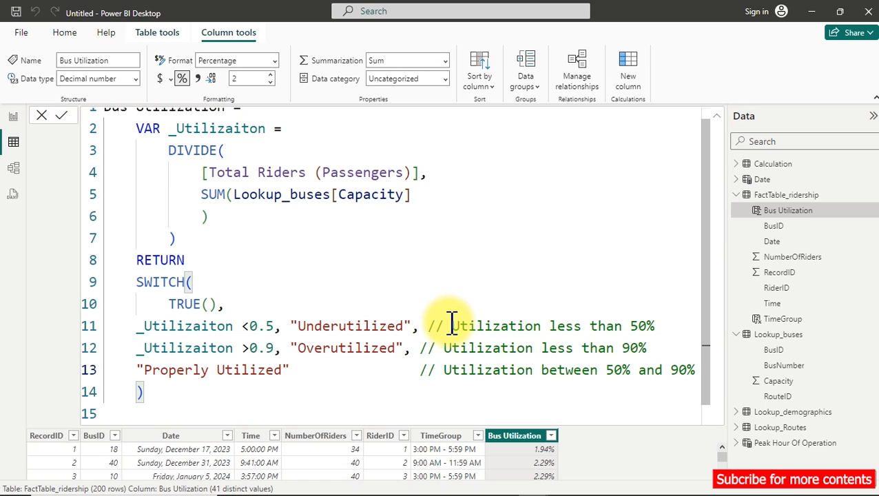
Comment the three SWITCH results with "Utilization less than 50%", "Utilization less than 90%" and "Utilization between 50% and 90%".
left_click(451, 323)
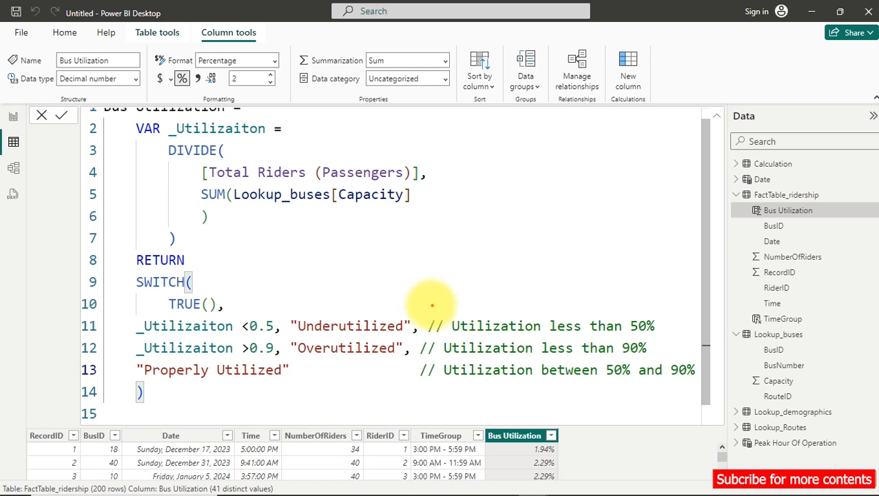
left_click(425, 315)
mouse_move(426, 311)
left_mouse_down()
mouse_move(445, 334)
mouse_move(551, 348)
mouse_move(663, 339)
left_mouse_up()
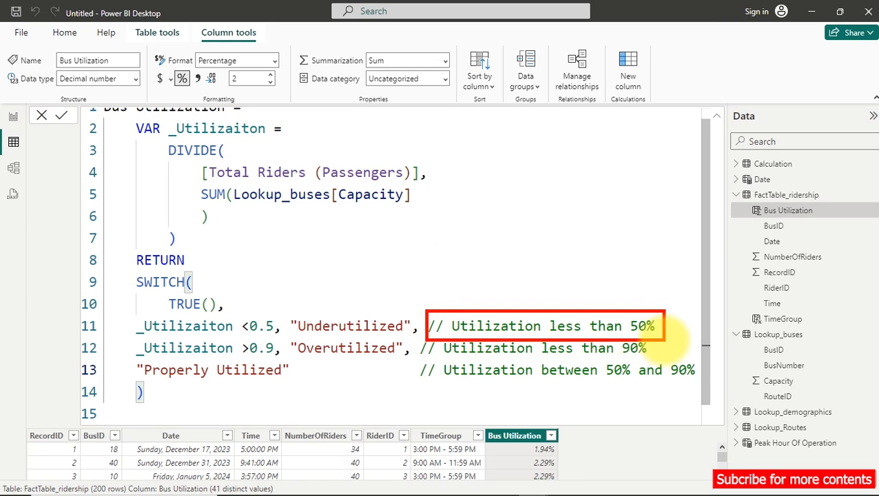
left_click_drag(334, 320, 379, 277)
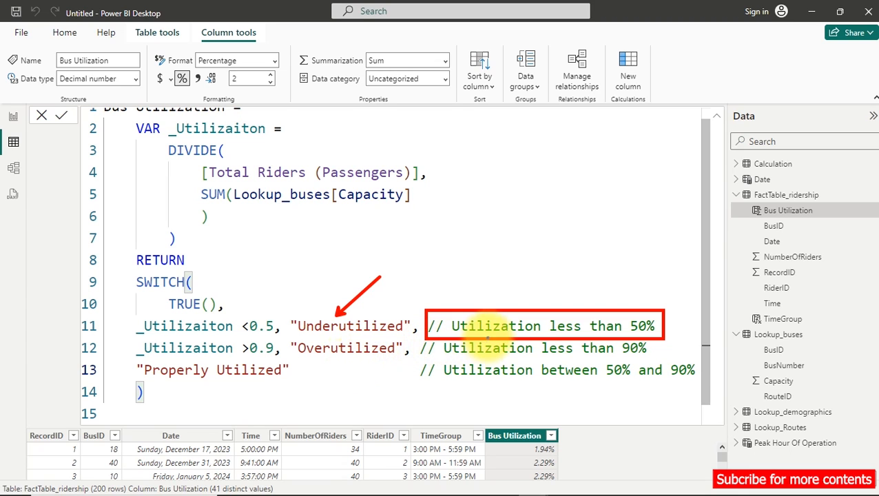
left_click_drag(429, 338, 654, 359)
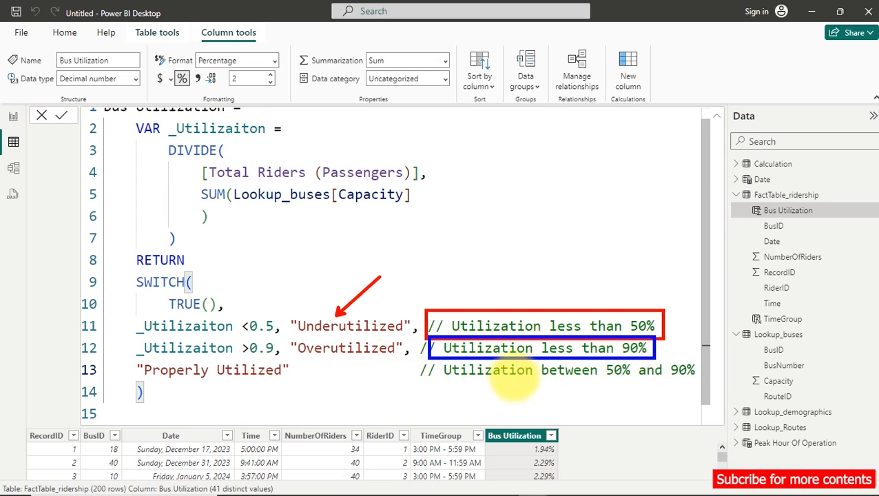
left_click_drag(624, 377, 606, 379)
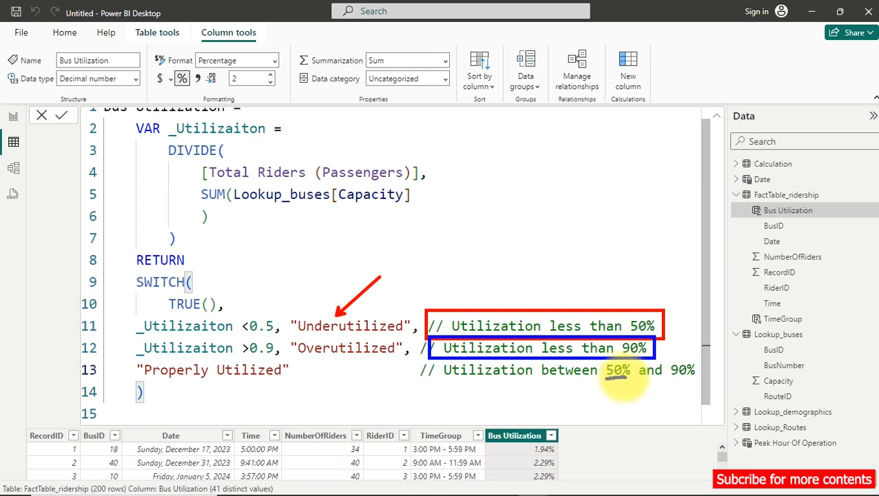
left_click_drag(673, 378, 697, 377)
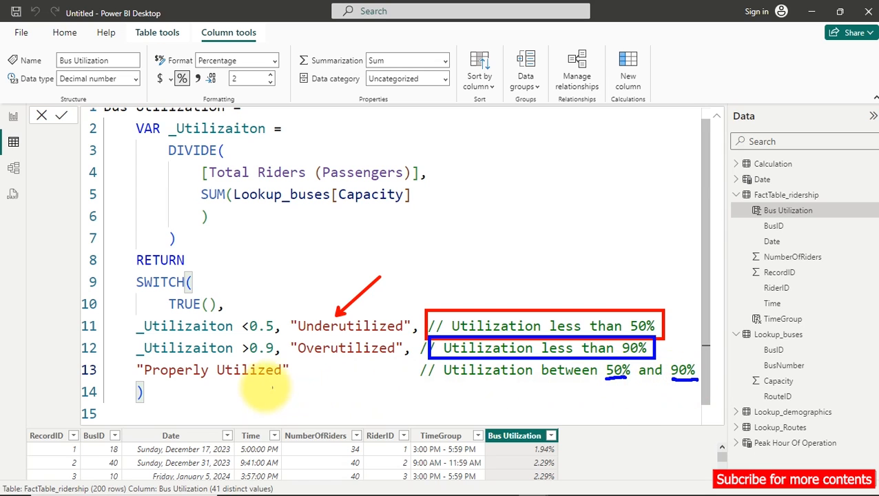
left_click_drag(170, 389, 250, 391)
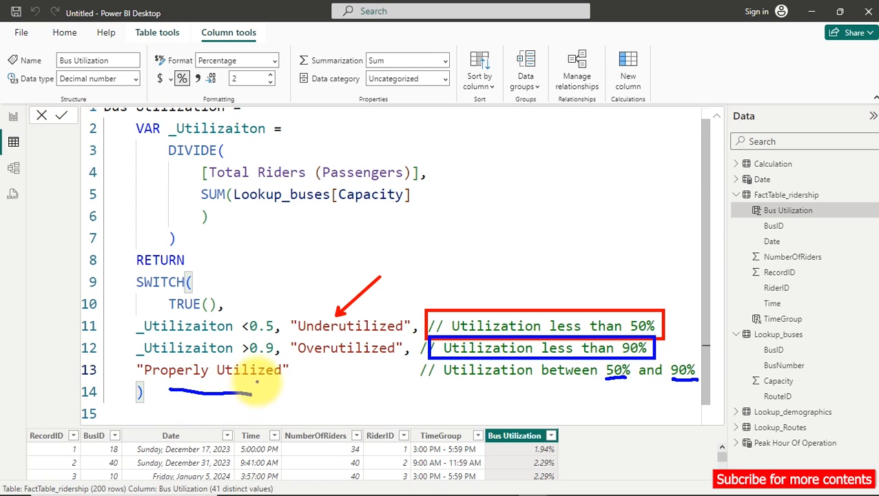
key("Escape")
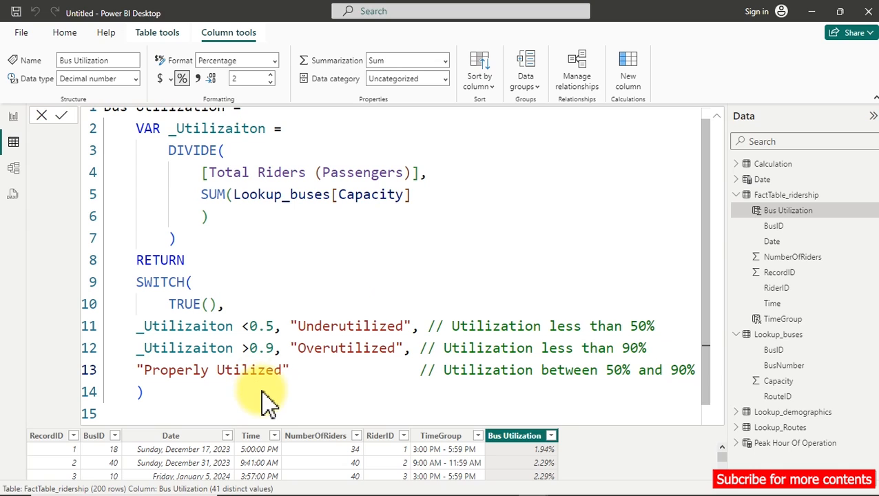
Commit the Bus Utilization formula and compare its categories with NumberOfRiders and the bus capacities in Lookup_buses.
key("Return")
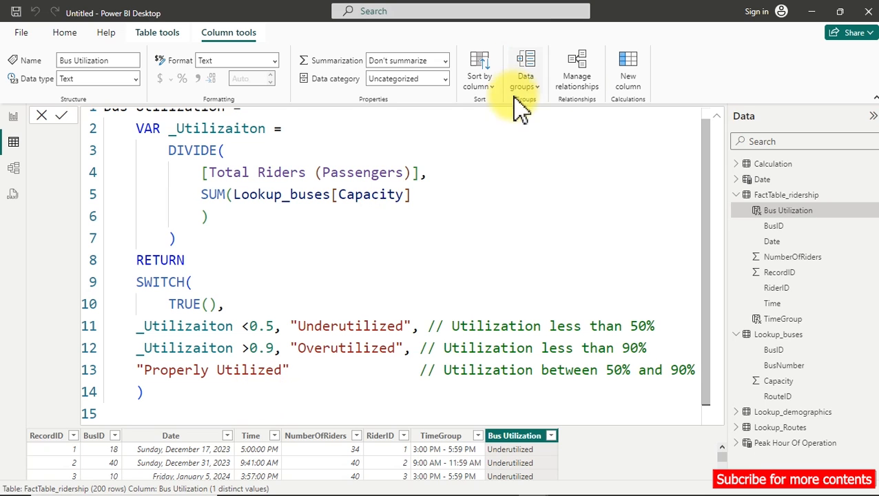
left_click(721, 115)
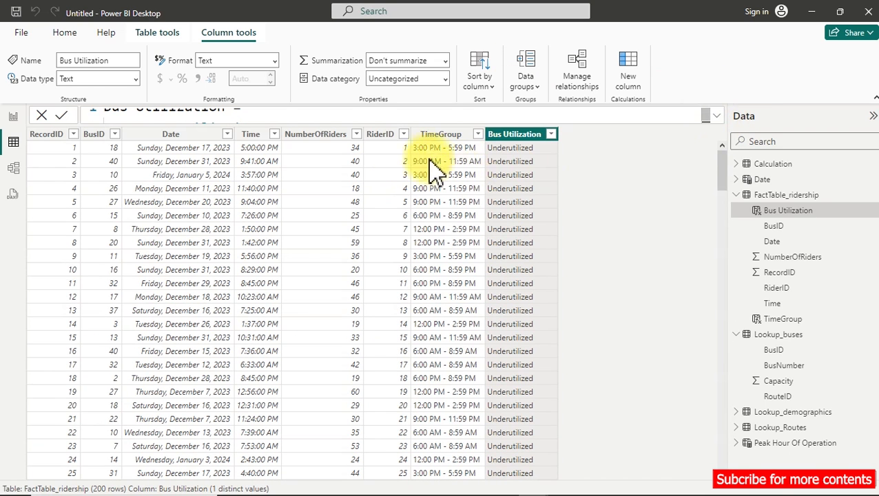
left_click(337, 138)
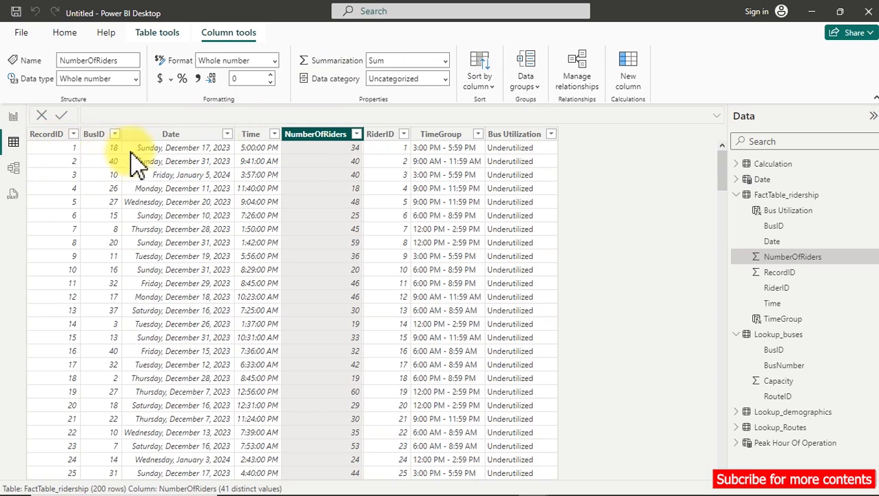
left_click(797, 369)
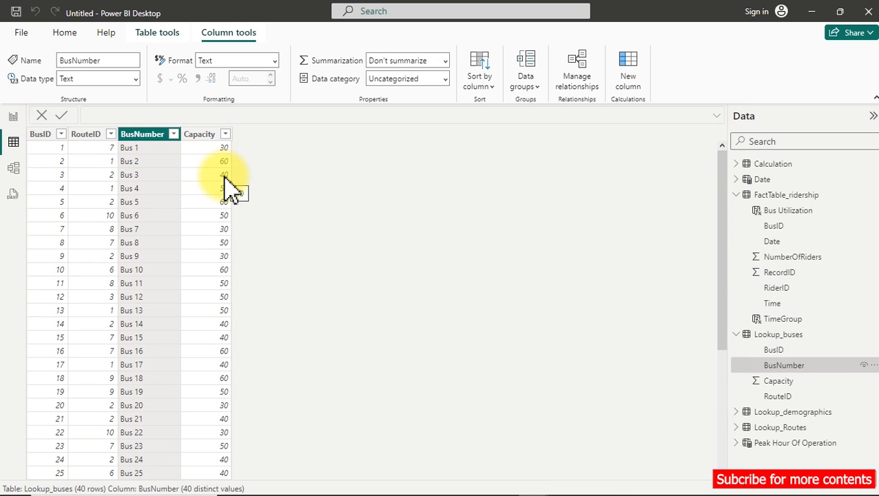
Duplicate the TimeGroup bar chart on the report page and place the copy below the original.
left_click(13, 117)
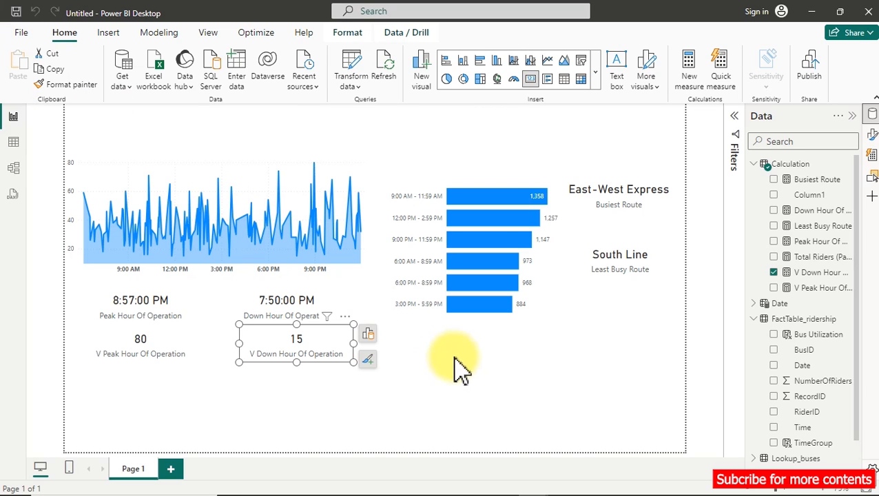
left_click(490, 369)
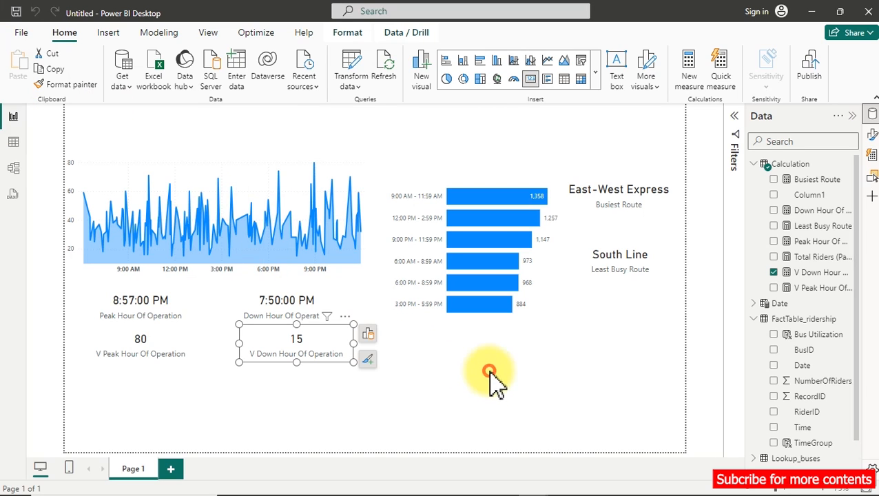
left_click(543, 268)
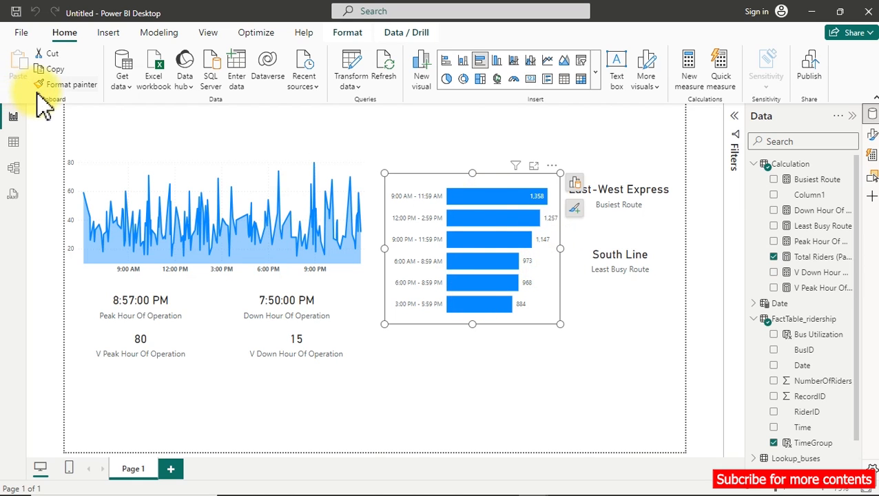
left_click(55, 70)
left_click(17, 69)
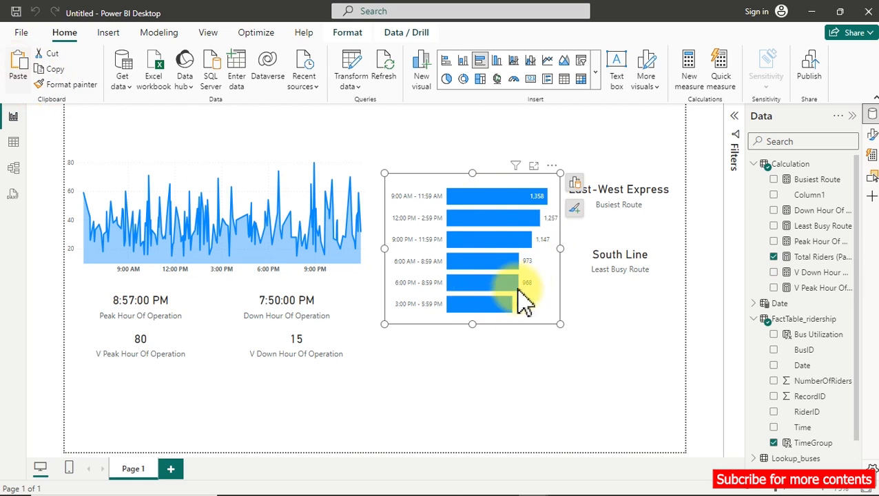
left_click_drag(505, 194, 530, 330)
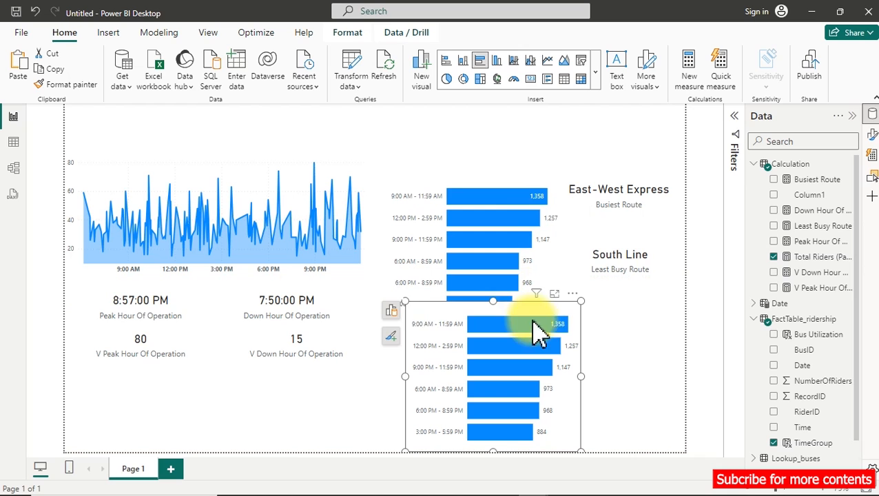
In the copied chart, replace TimeGroup with Bus Utilization on the Y-axis and remove Total Riders (Passengers) from the X-axis.
left_click(390, 312)
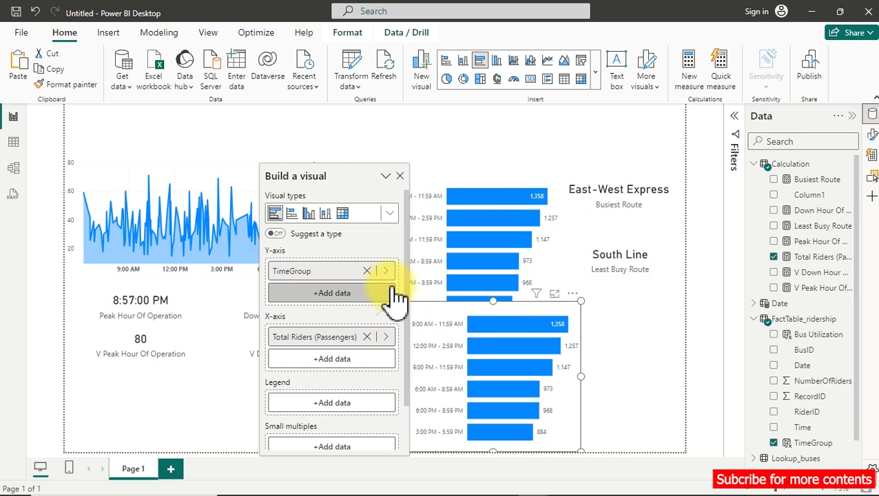
left_click(368, 270)
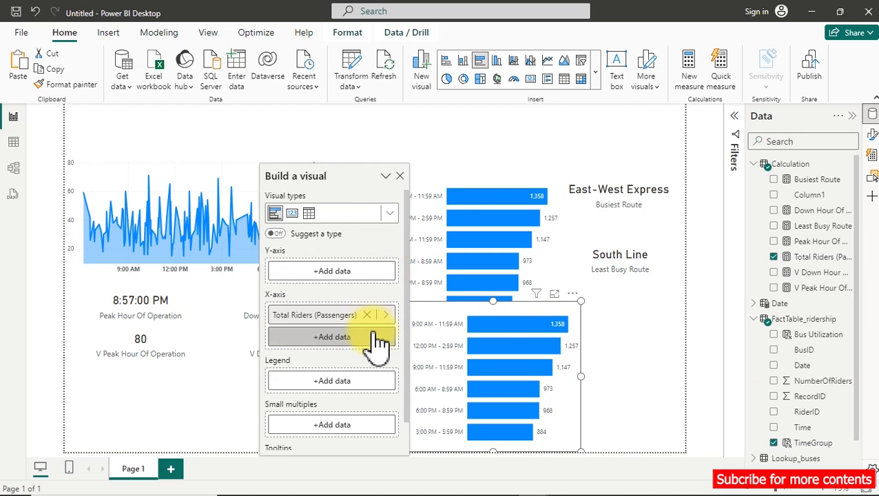
left_click(363, 315)
left_click(358, 279)
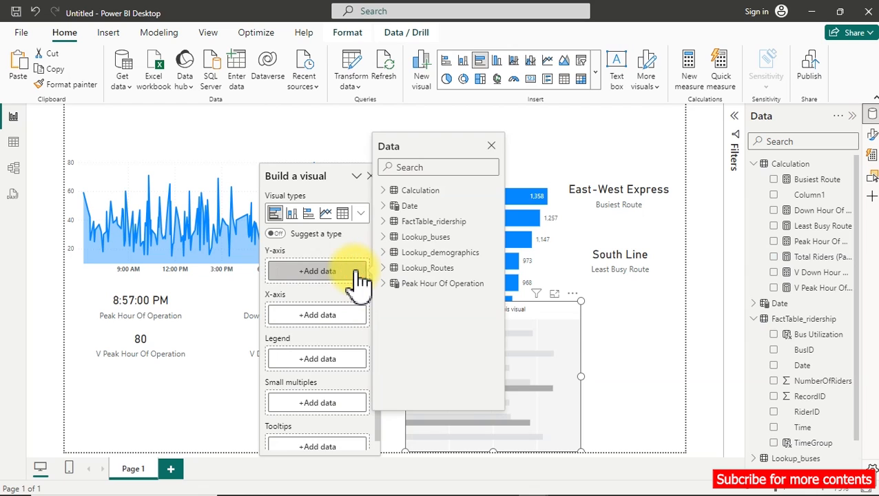
left_click(390, 223)
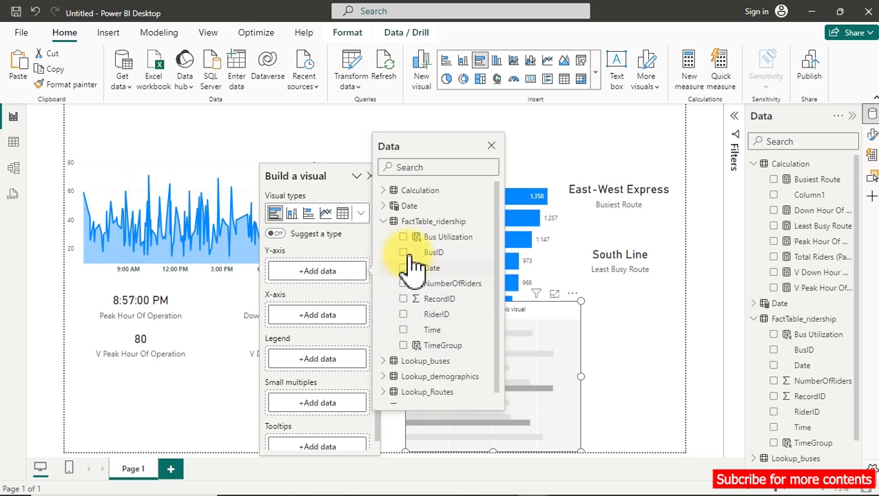
left_click(403, 238)
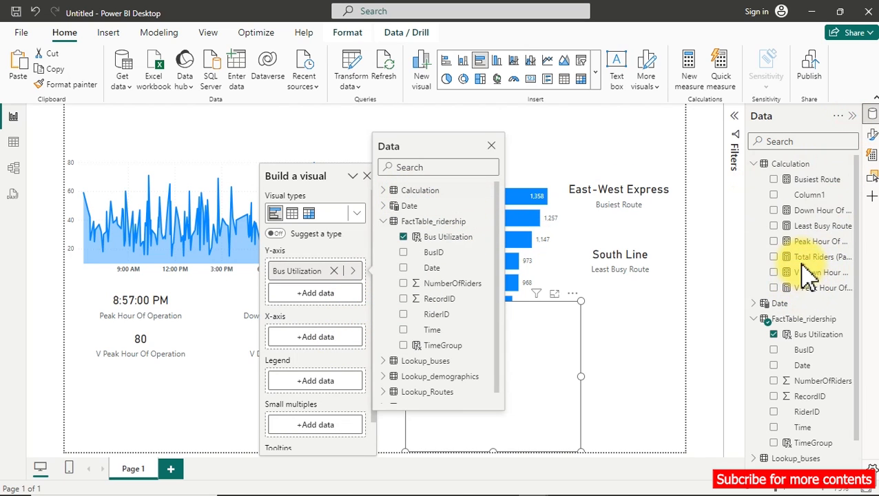
Start a new measure in the Calculation table.
left_click(773, 261)
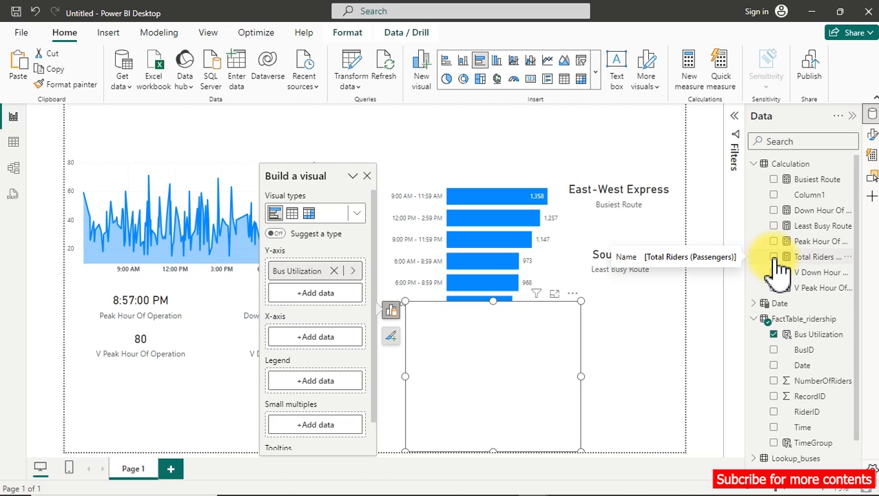
right_click(807, 258)
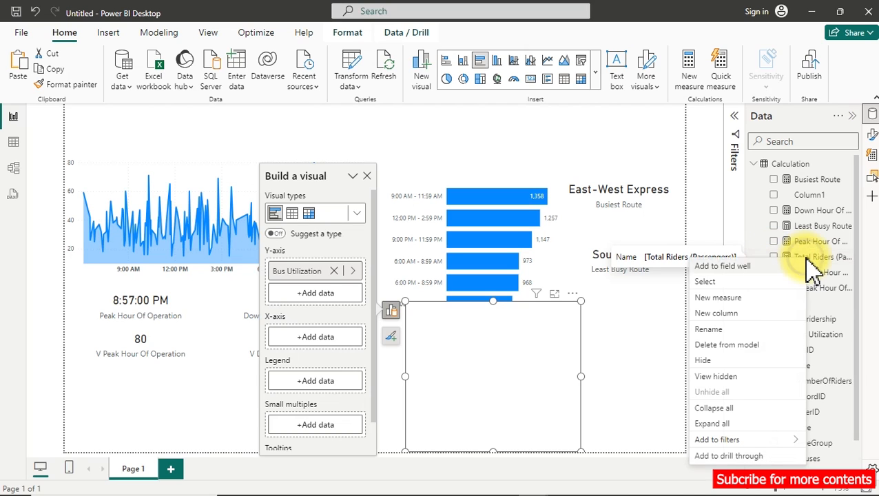
left_click(732, 299)
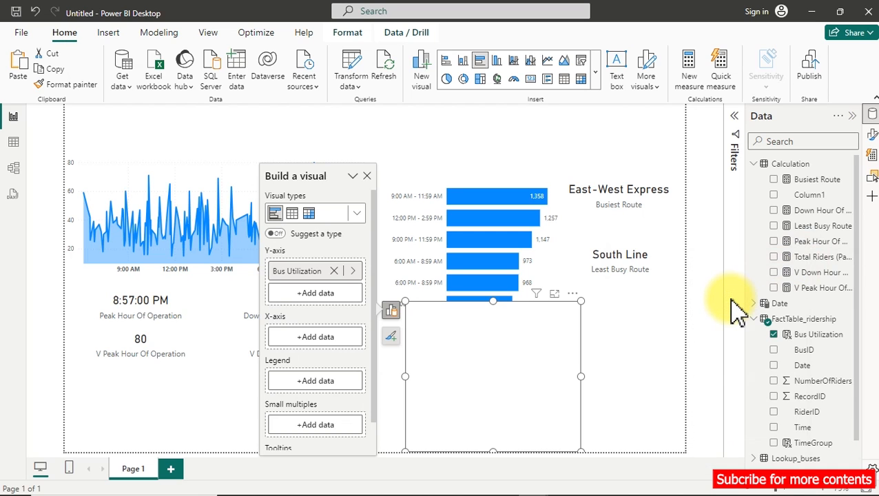
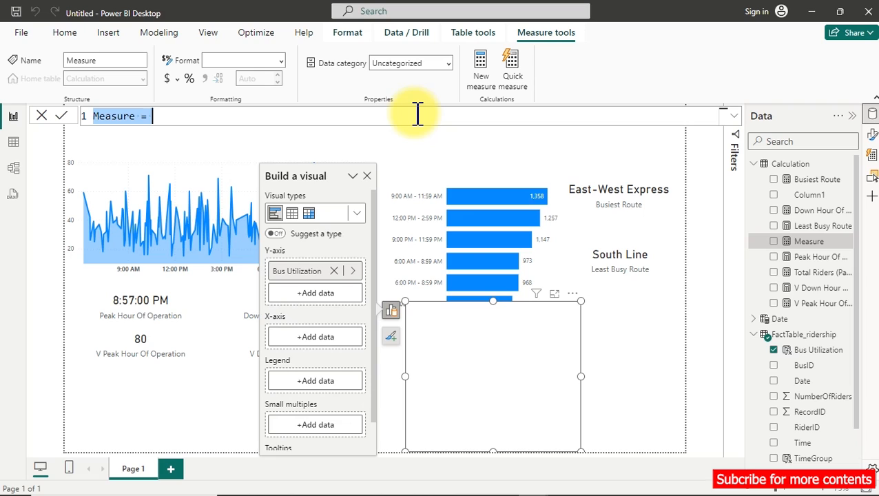
Name the new measure Total Buses and leave its formula ready for an expression.
type("Total Buses =")
key("shift+Return")
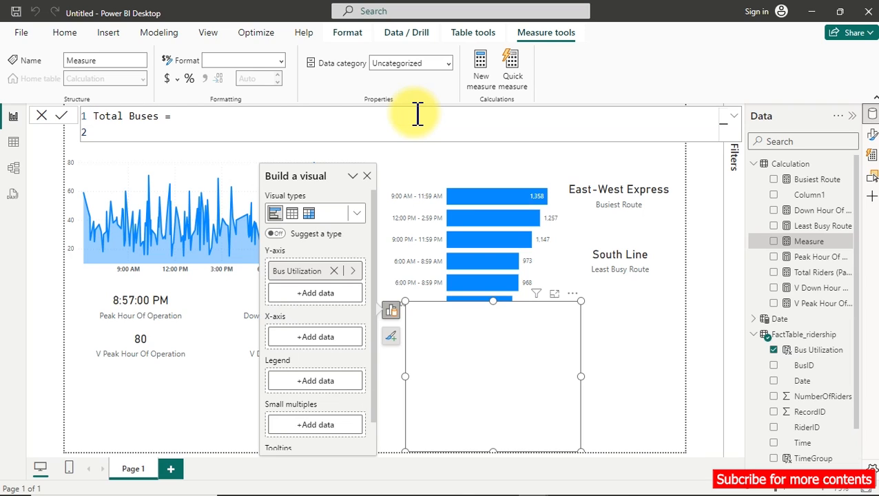
key("BackSpace")
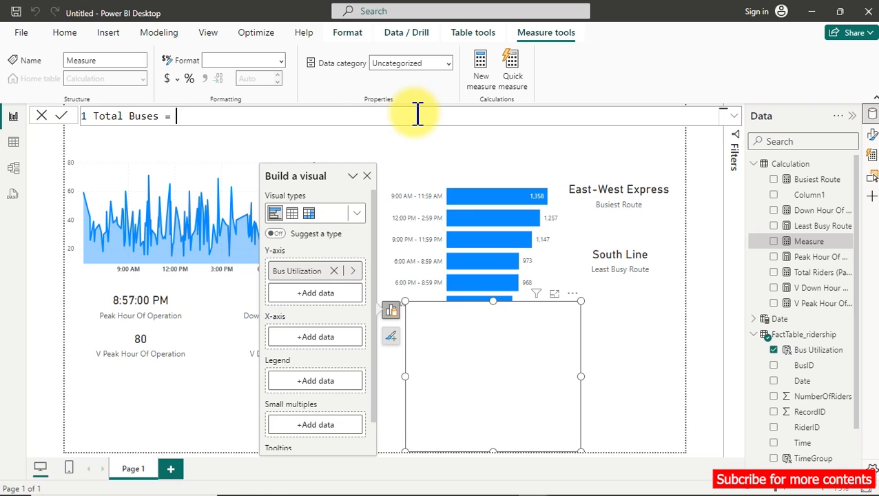
type("countr")
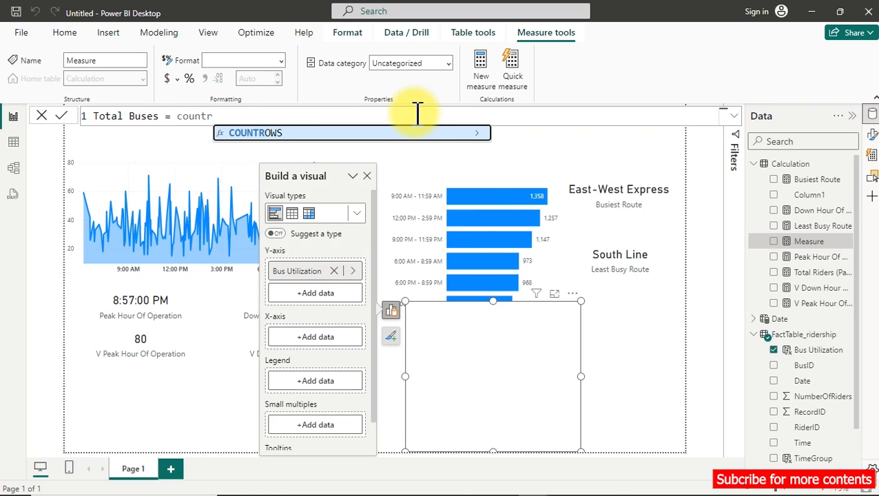
key("Tab")
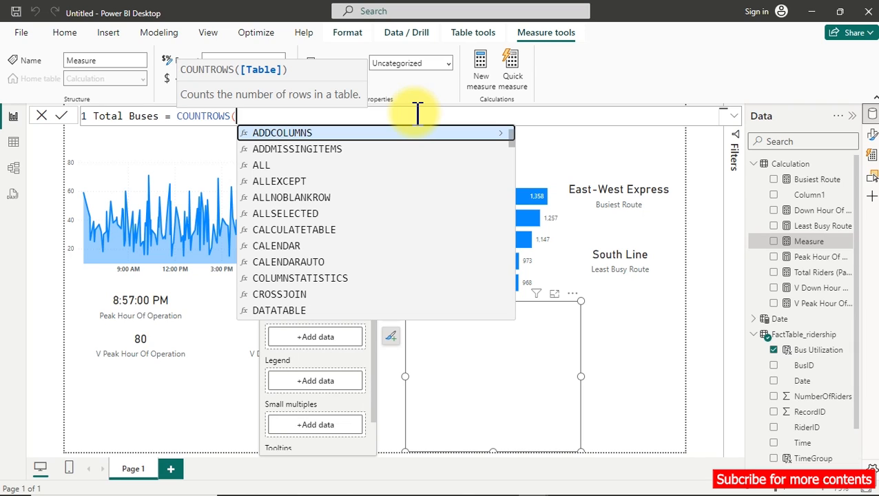
key("BackSpace")
key("BackSpace")
key("BackSpace")
key("BackSpace")
key("BackSpace")
key("BackSpace")
key("BackSpace")
key("BackSpace")
key("BackSpace")
key("BackSpace")
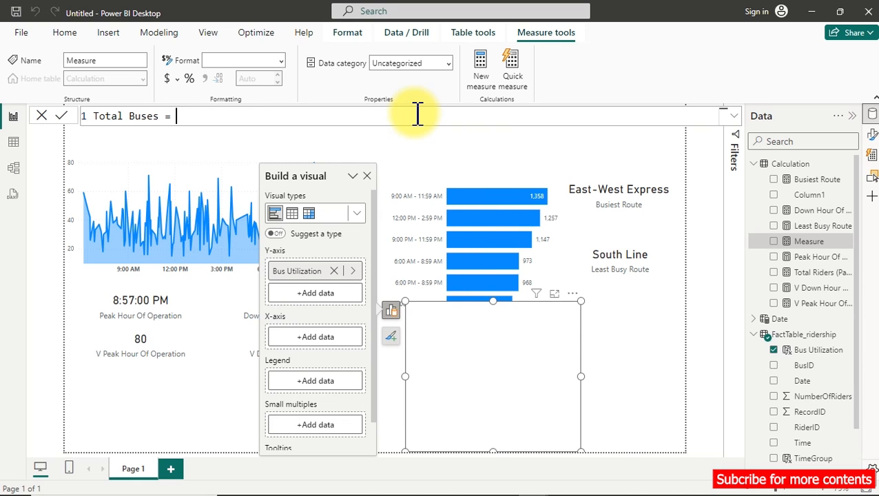
type("fac")
key("BackSpace")
key("BackSpace")
key("BackSpace")
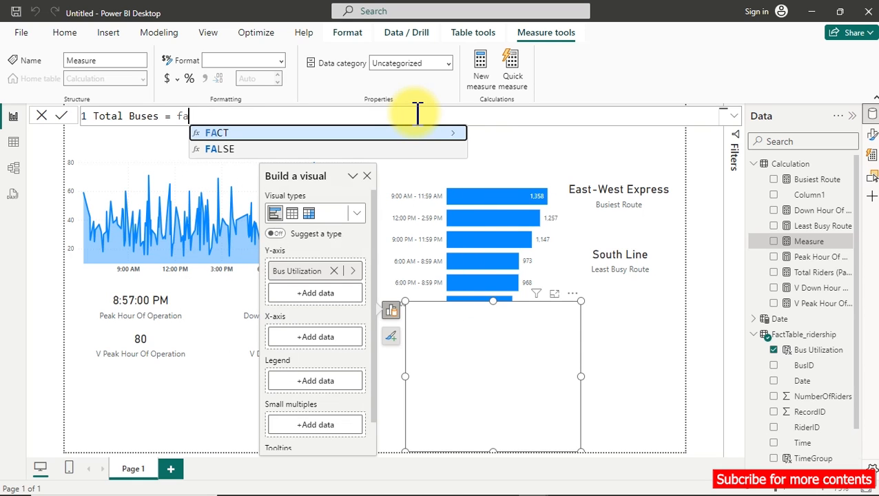
type("fc")
key("BackSpace")
key("BackSpace")
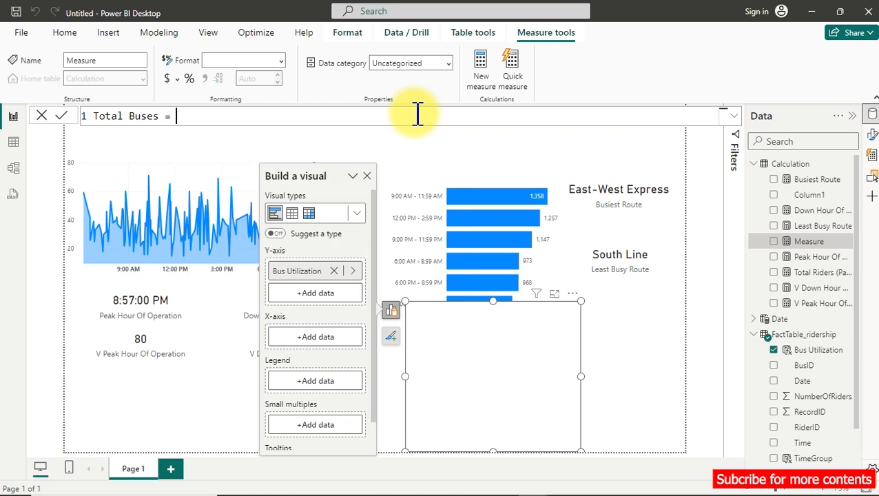
Define Total Buses as DISTINCTCOUNT(FactTable_ridership[BusID]) and add it to the X-axis of the Bus Utilization chart.
type("dis")
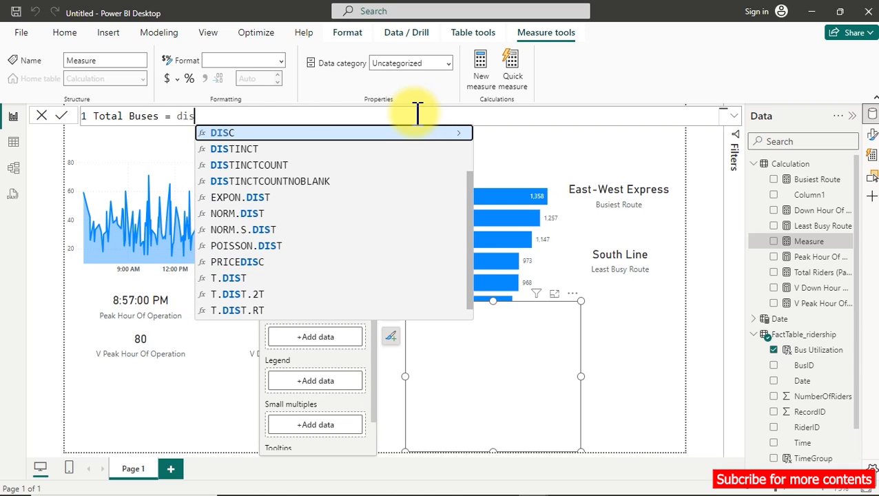
key("Down")
key("Down")
key("Tab")
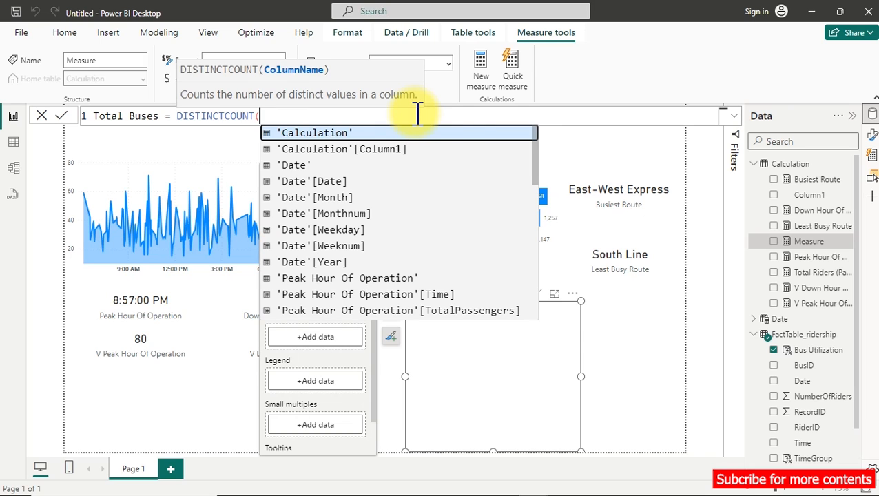
type("fac")
key("Down")
key("Down")
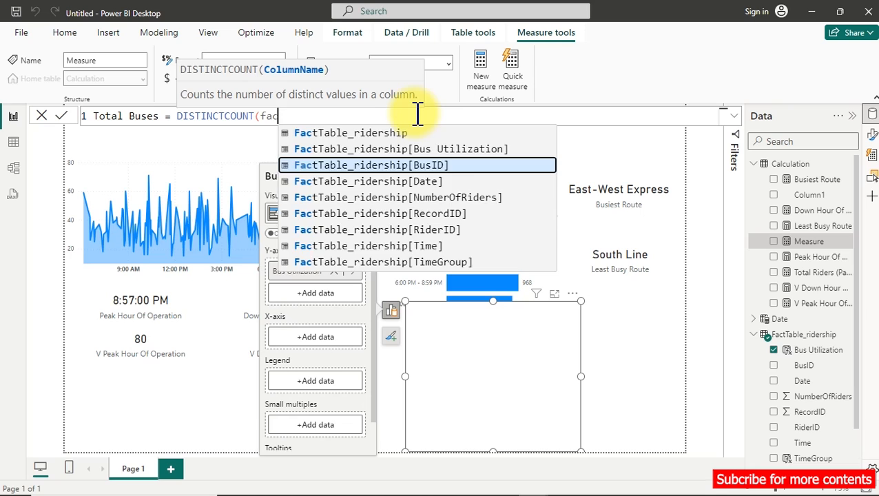
key("Tab")
type(")")
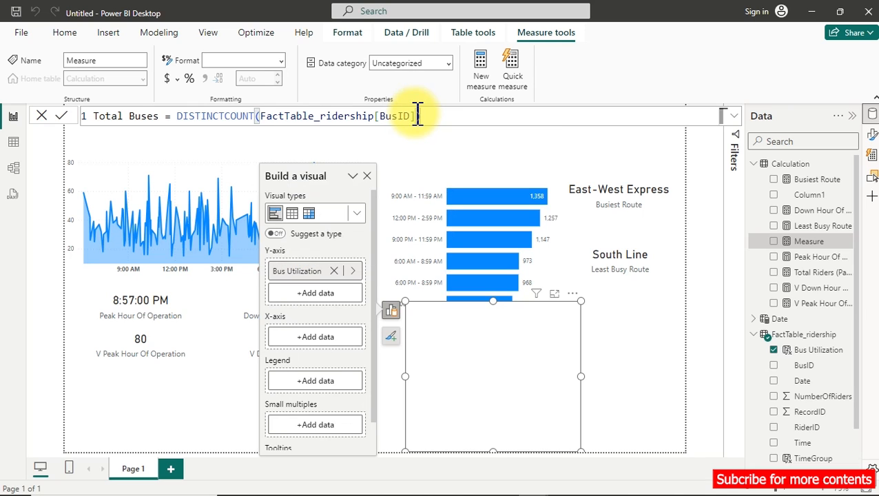
key("Return")
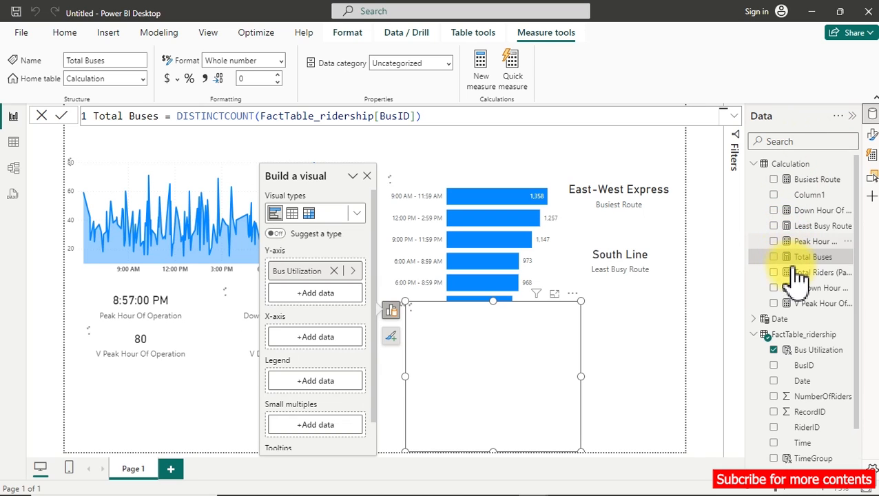
left_click(775, 257)
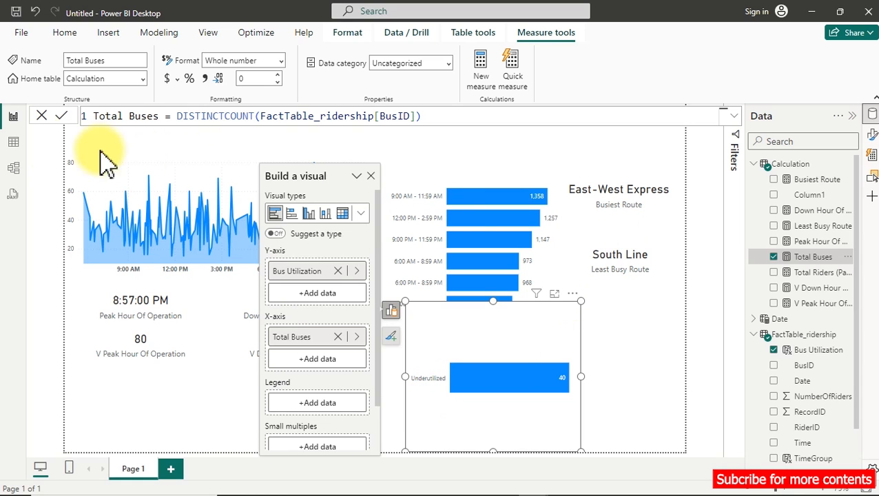
Check the distinct Bus Utilization values in FactTable_ridership and commit the column's formula with SUM(Lookup_buses[Capacity]) as the divisor.
left_click(14, 143)
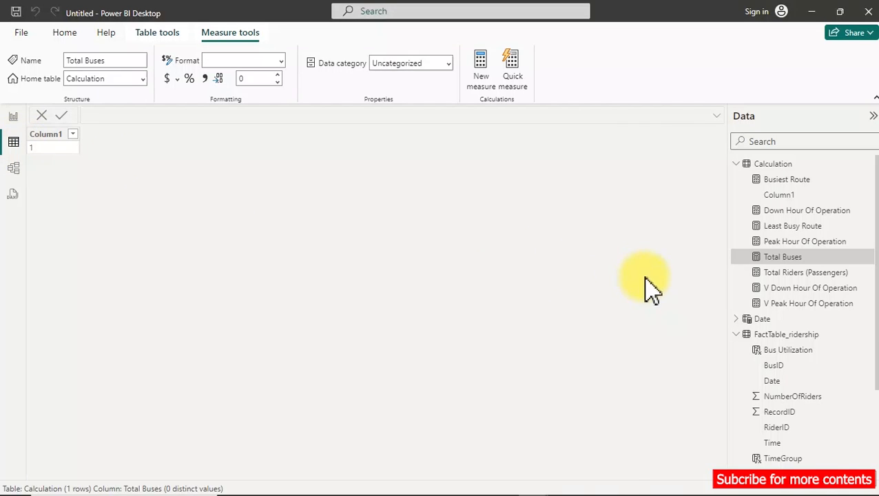
left_click(798, 337)
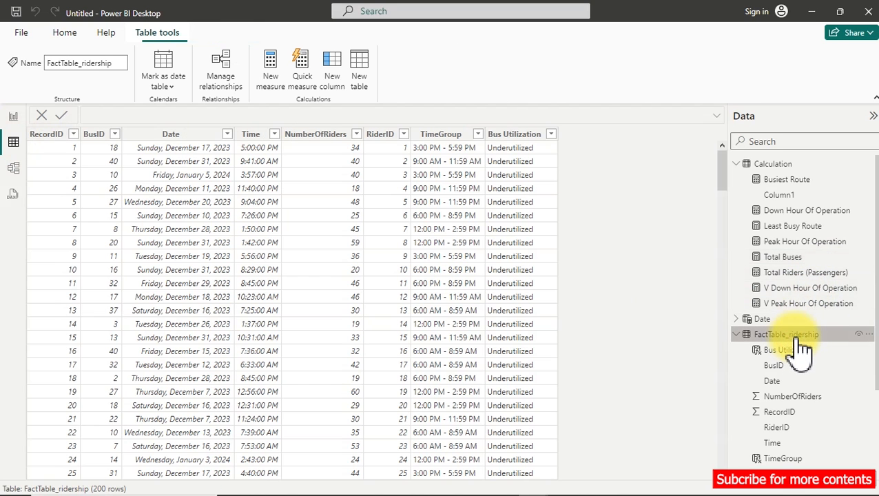
left_click(551, 136)
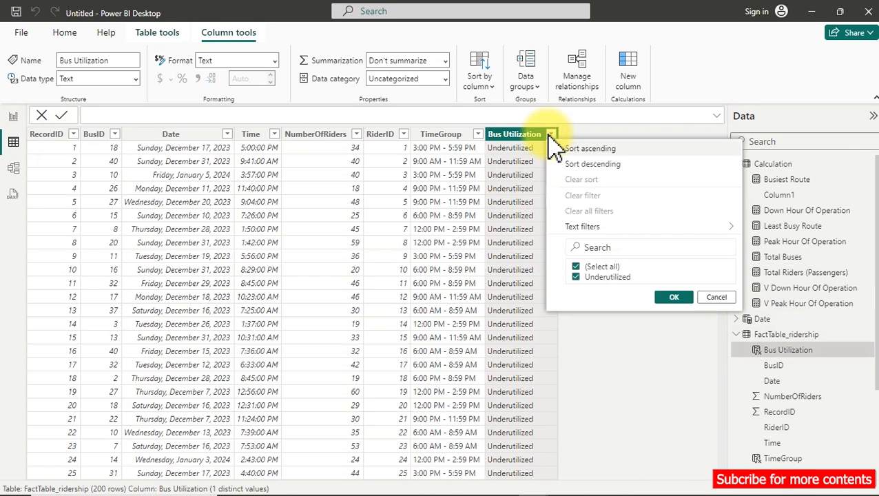
left_click(715, 116)
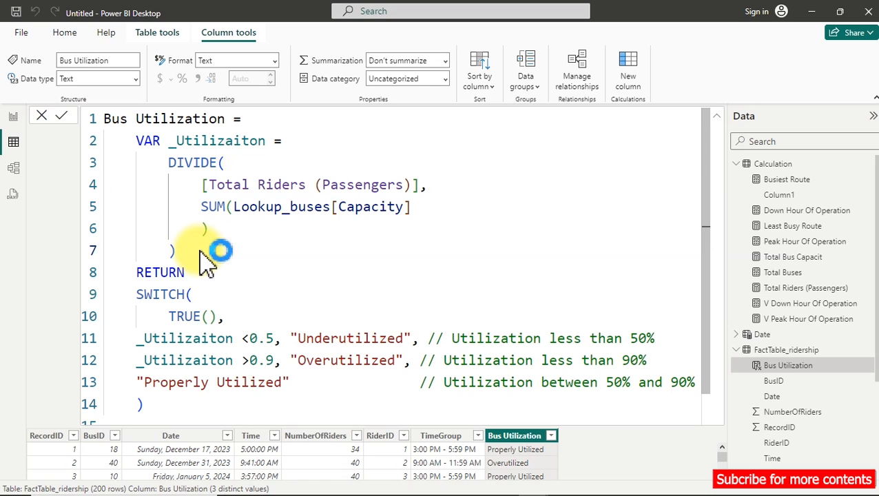
key("Return")
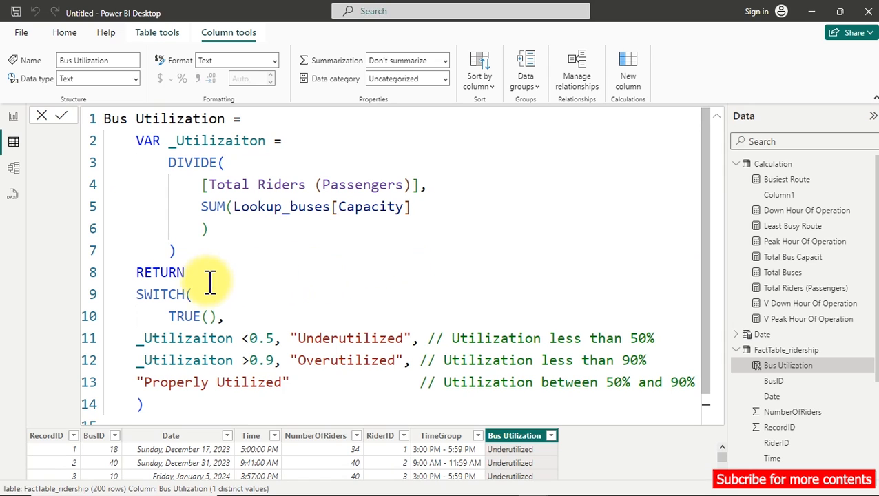
Comment out the SWITCH block in the Bus Utilization formula and return the _Utilizaiton variable instead.
left_click_drag(132, 294, 186, 404)
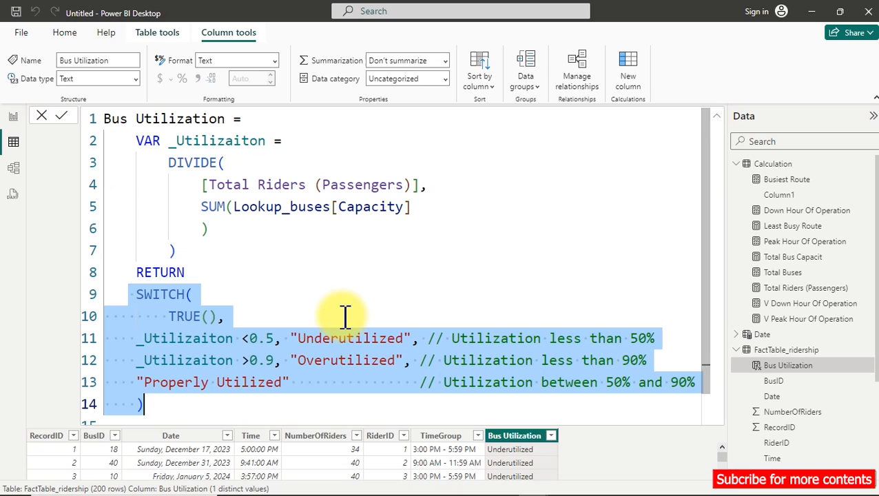
key("ctrl+slash")
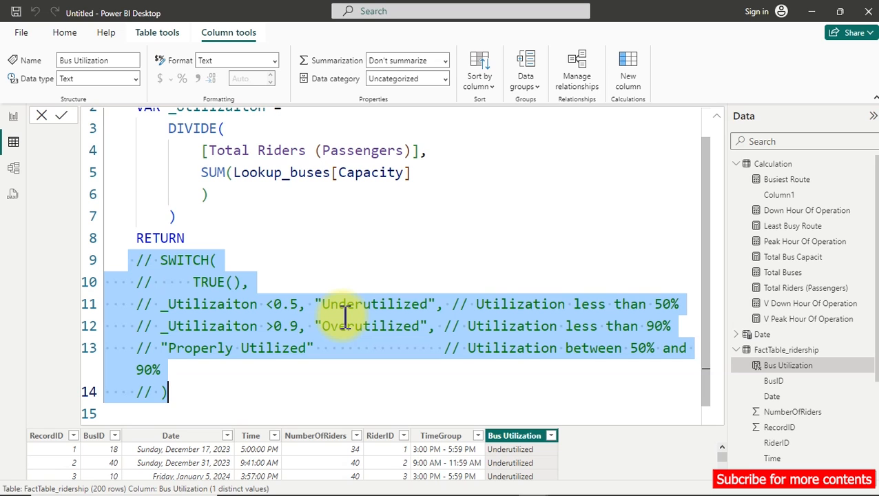
key("ctrl+minus")
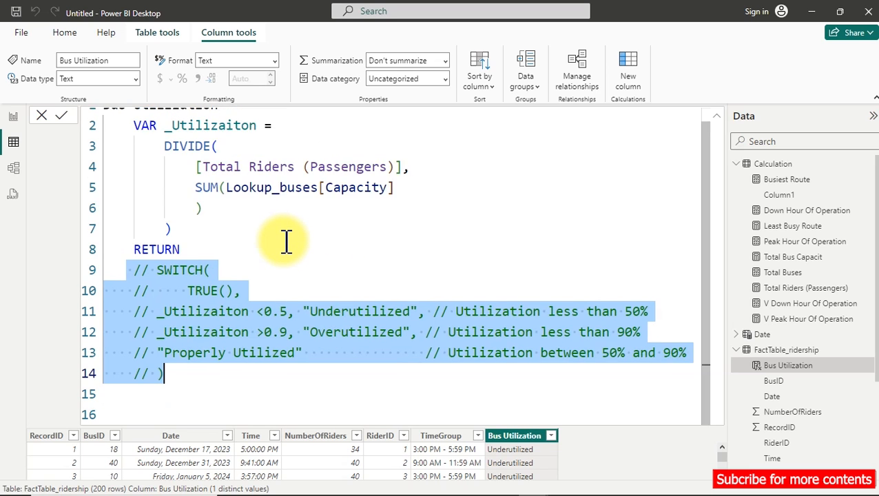
key("ctrl+minus")
left_click(191, 254)
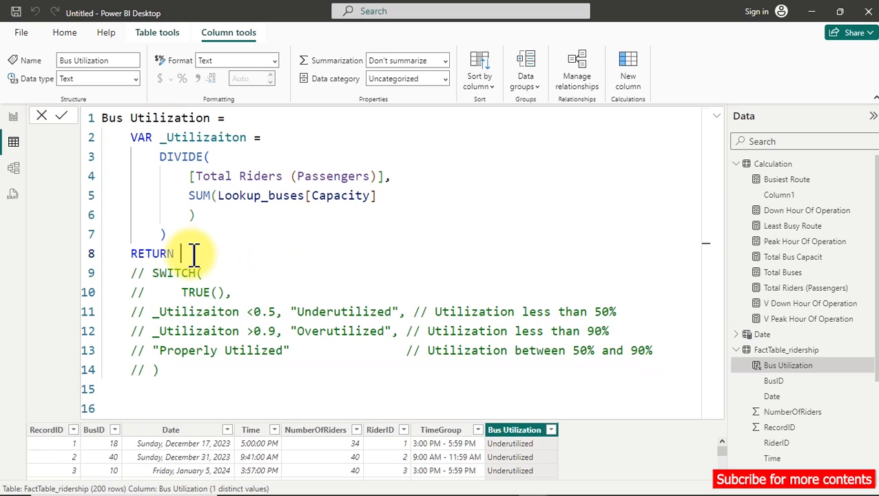
type("_")
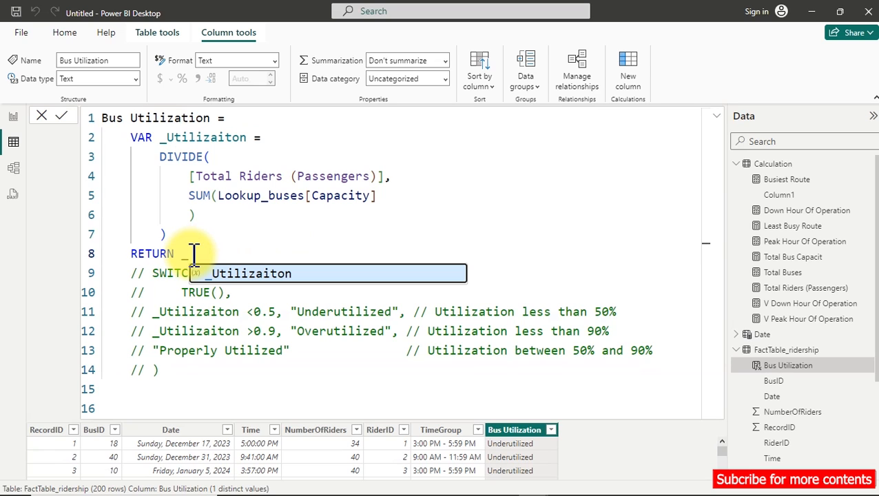
key("Tab")
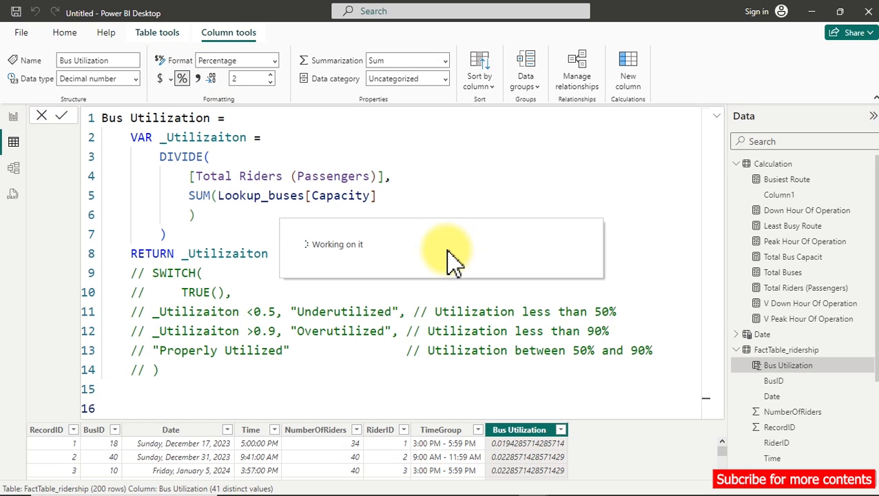
Examine the Bus Utilization percentages and compare the formula's SUM divisor with the Total Bus Capacit measure.
left_click(714, 117)
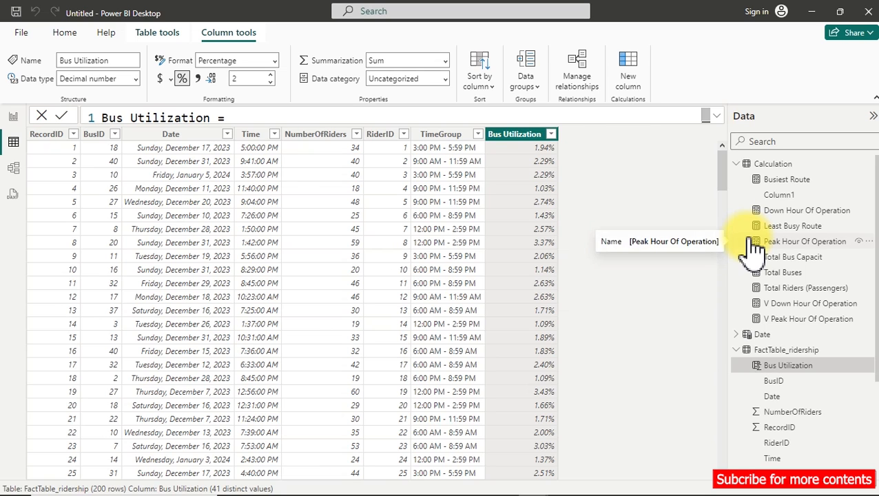
left_click(717, 115)
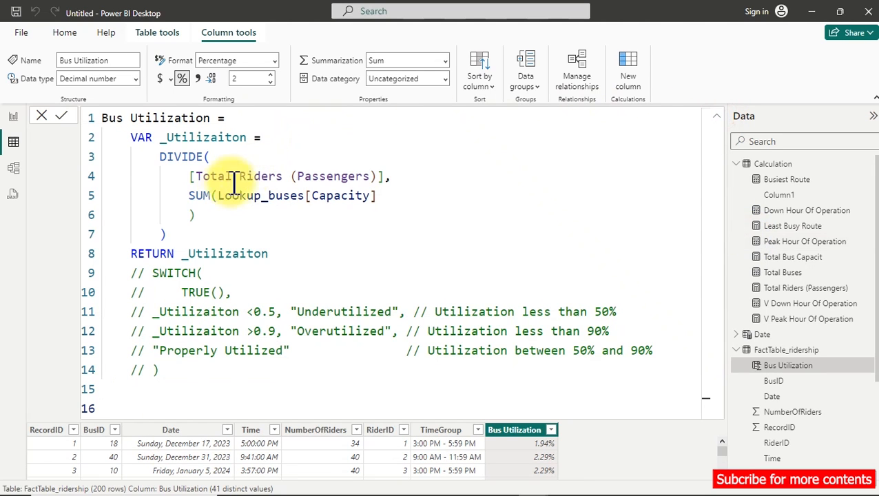
left_click_drag(189, 196, 405, 211)
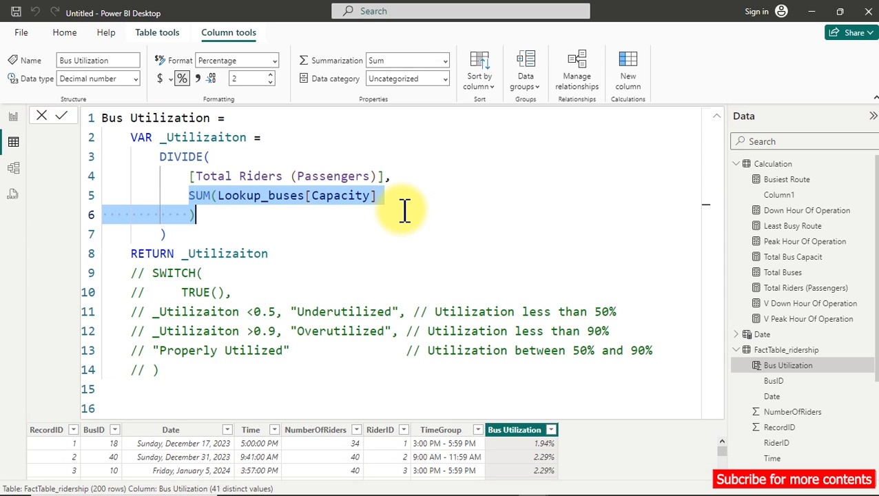
left_click(811, 261)
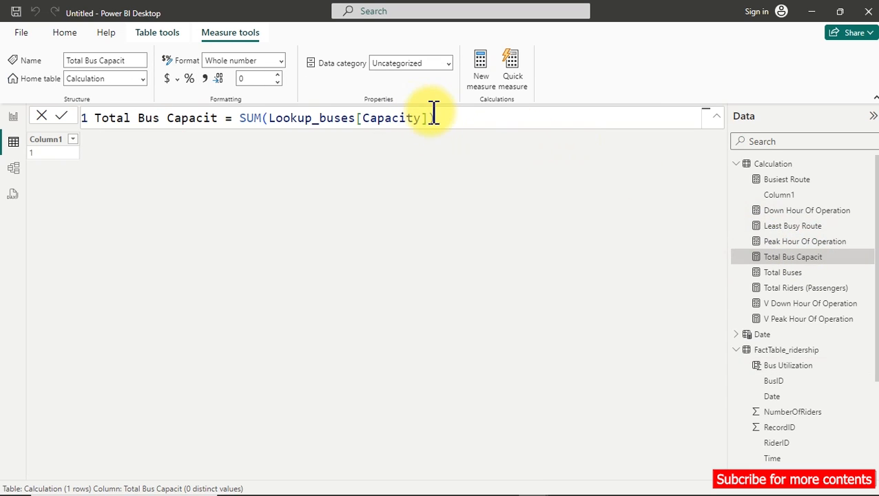
left_click_drag(441, 122, 268, 119)
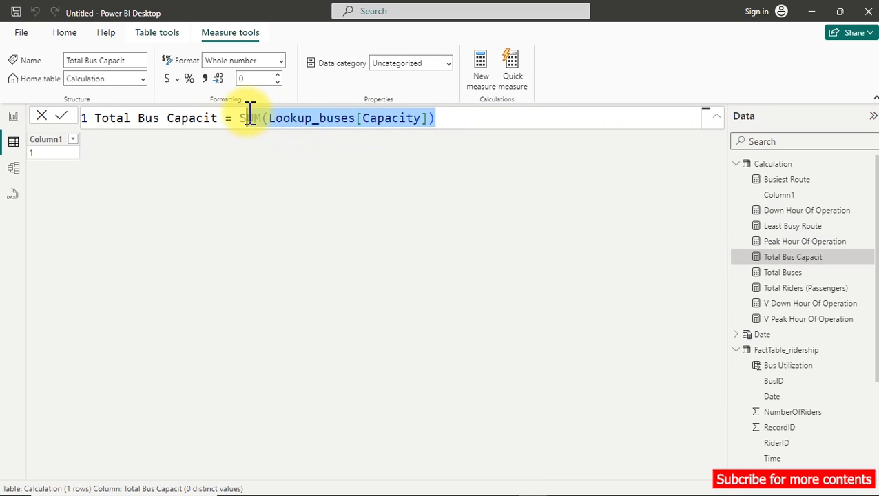
Compare the NumberOfRiders column in FactTable_ridership with the Capacity column in Lookup_buses.
left_click(793, 412)
scroll(796, 414, "down", 5)
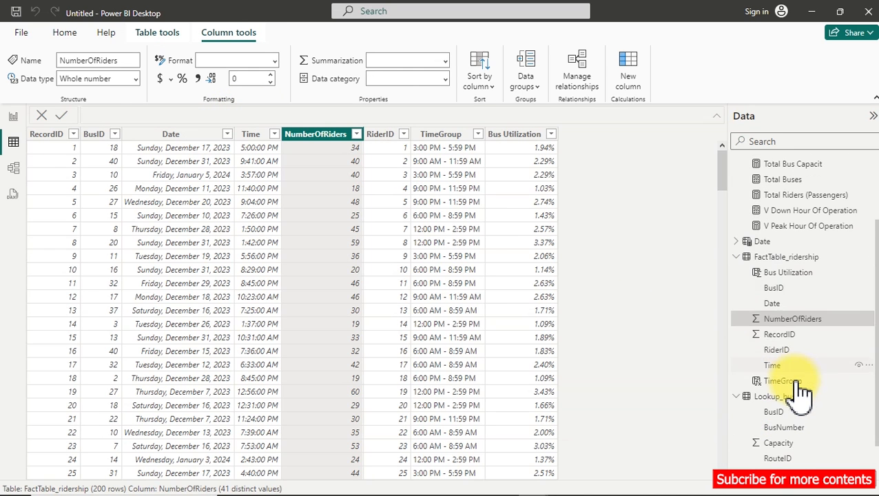
left_click(801, 390)
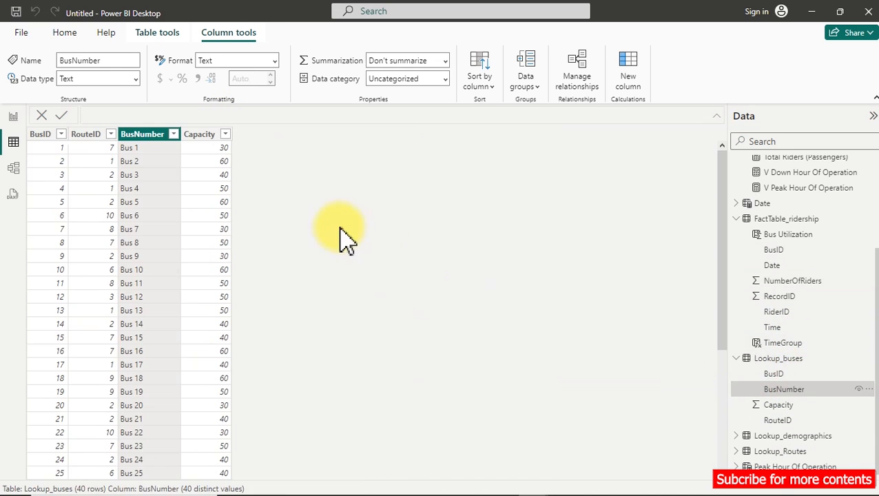
left_click(207, 138)
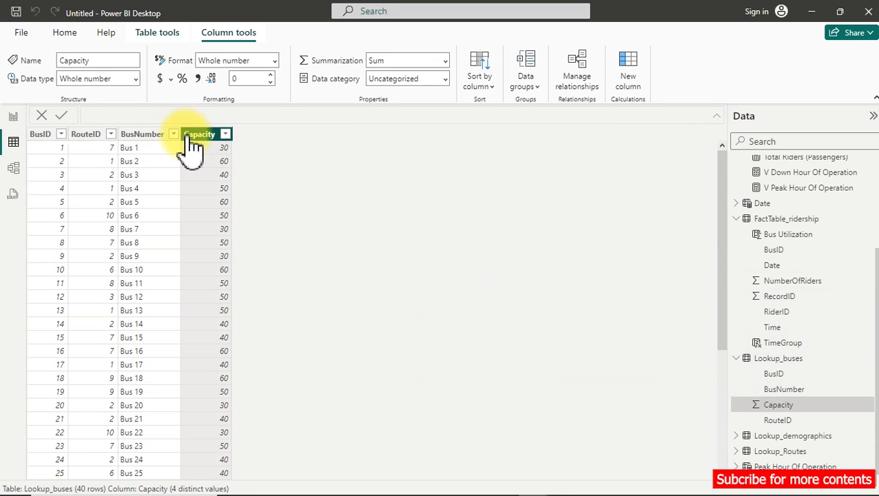
left_click(798, 282)
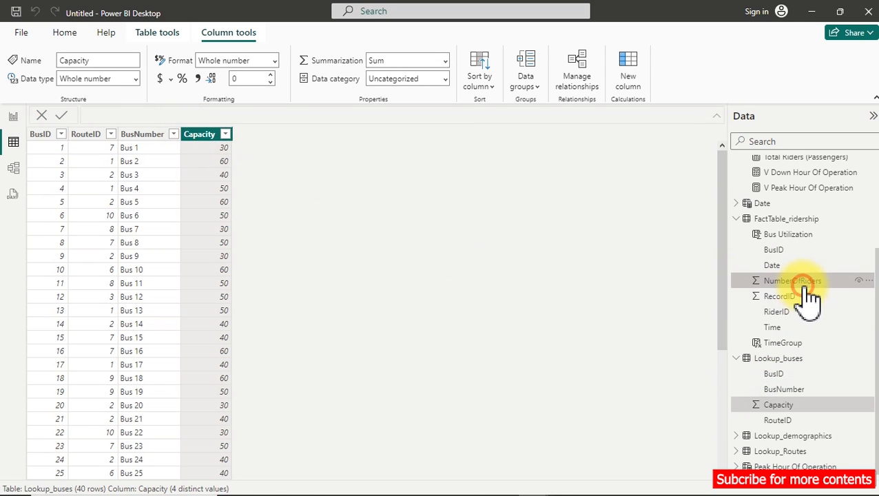
Replace the divisor in the Bus Utilization formula with the Total Bus Capacit measure, commit it and review the column's percentages.
left_click(525, 135)
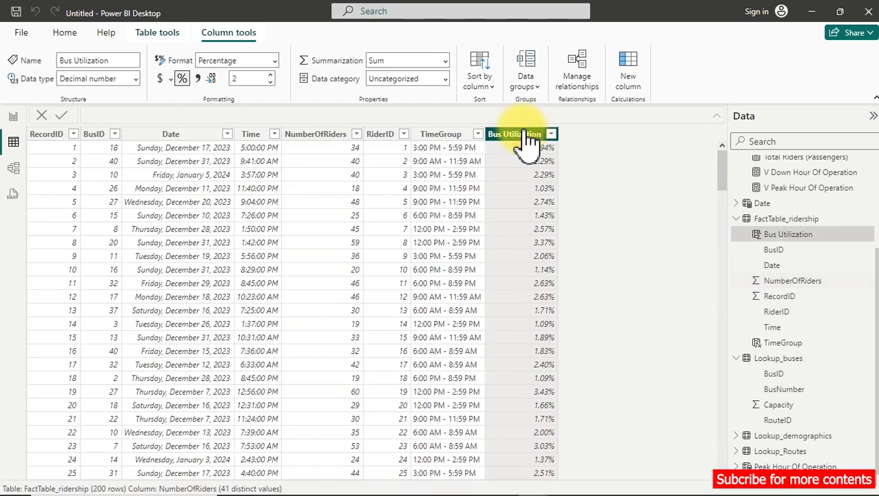
left_click_drag(187, 195, 246, 222)
key("BackSpace")
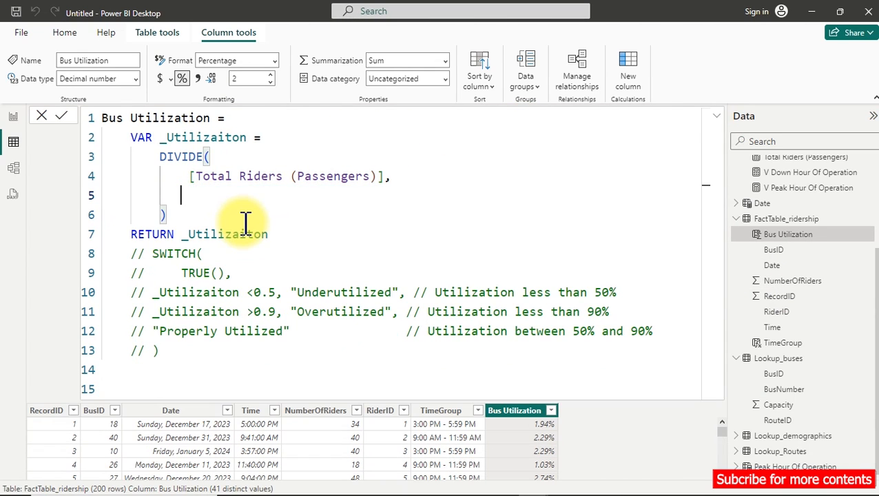
type("[to")
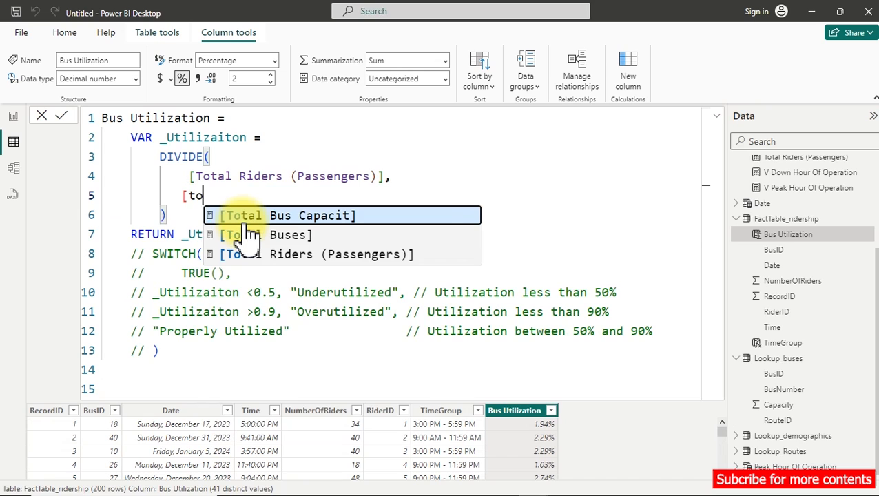
key("Tab")
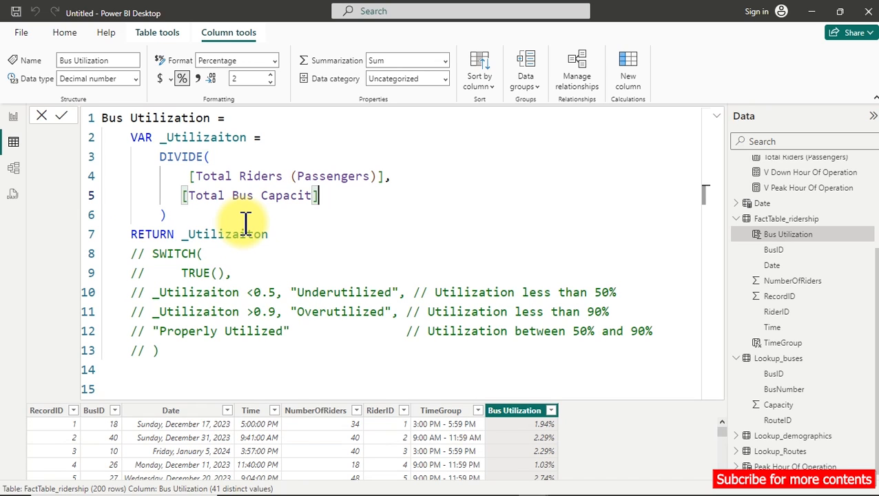
key("Return")
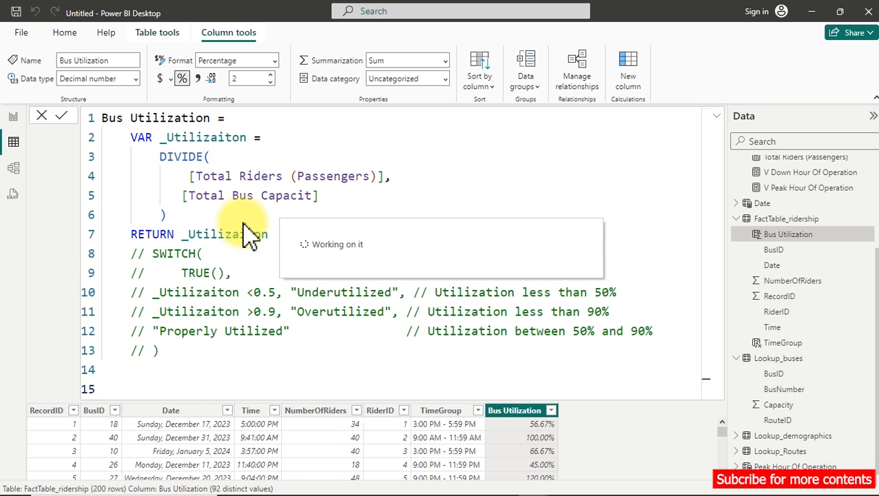
left_click(718, 117)
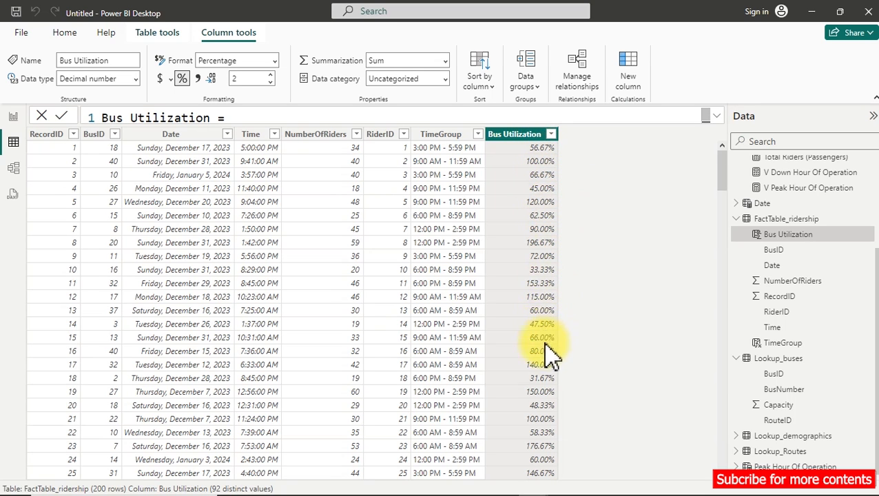
scroll(551, 355, "down", 8)
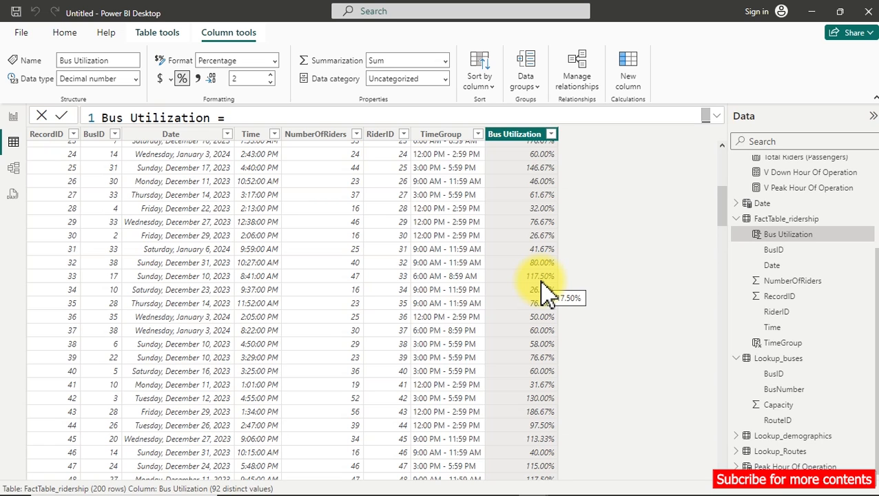
scroll(544, 292, "up", 8)
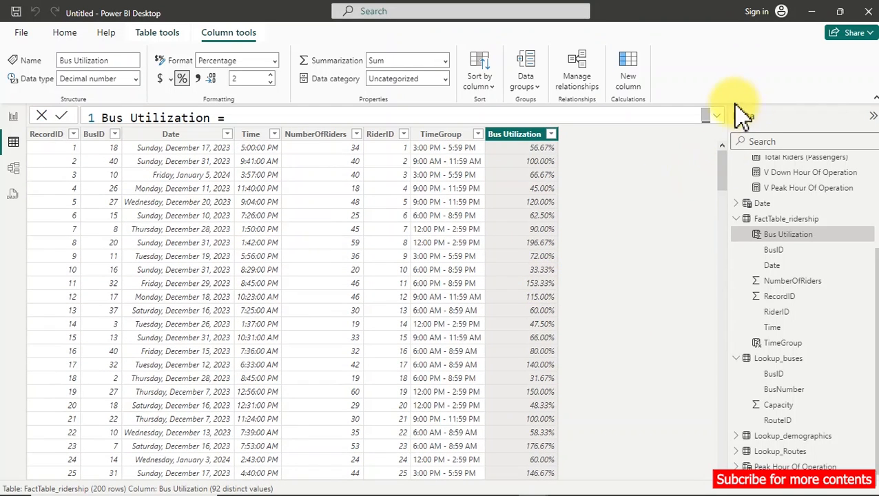
Remove _Utilizaiton after RETURN in the Bus Utilization formula, uncomment the SWITCH block and commit the change.
left_click(717, 116)
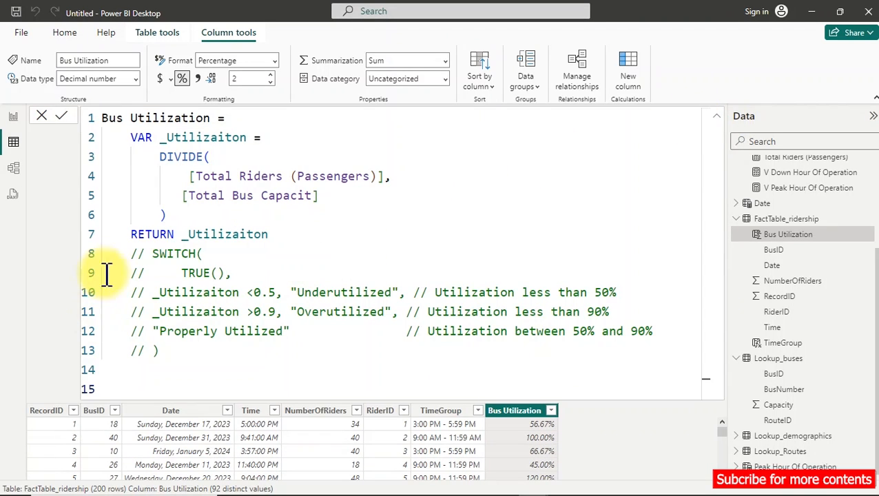
left_click_drag(181, 235, 316, 233)
key("BackSpace")
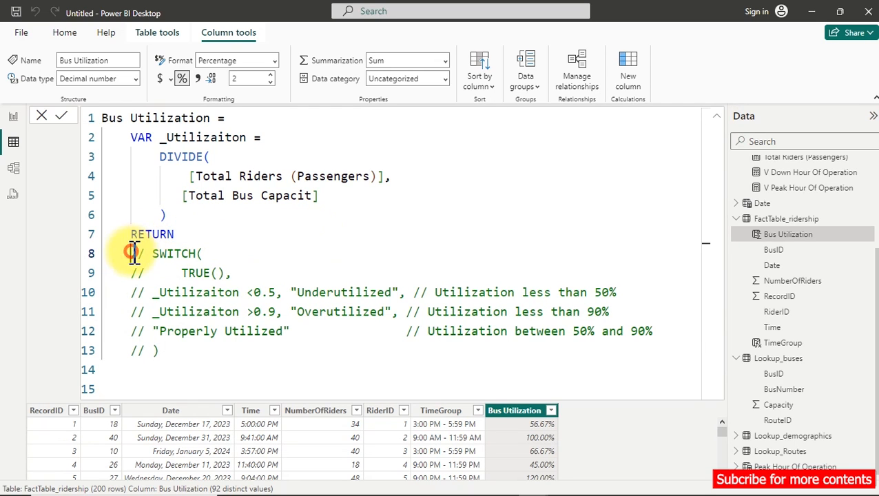
left_click_drag(132, 249, 179, 356)
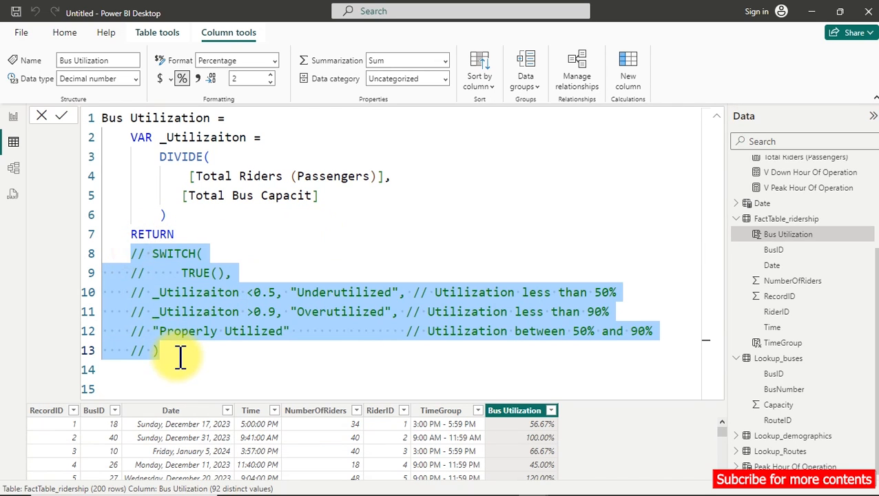
key("ctrl+slash")
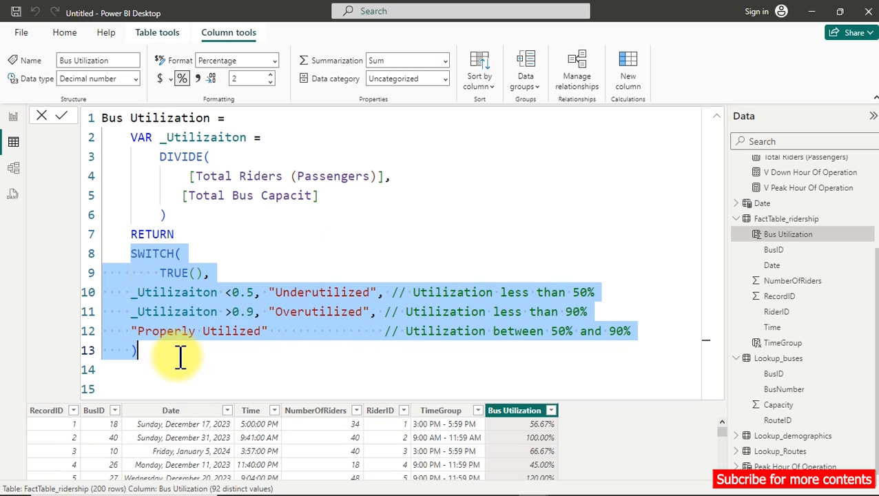
left_click(251, 240)
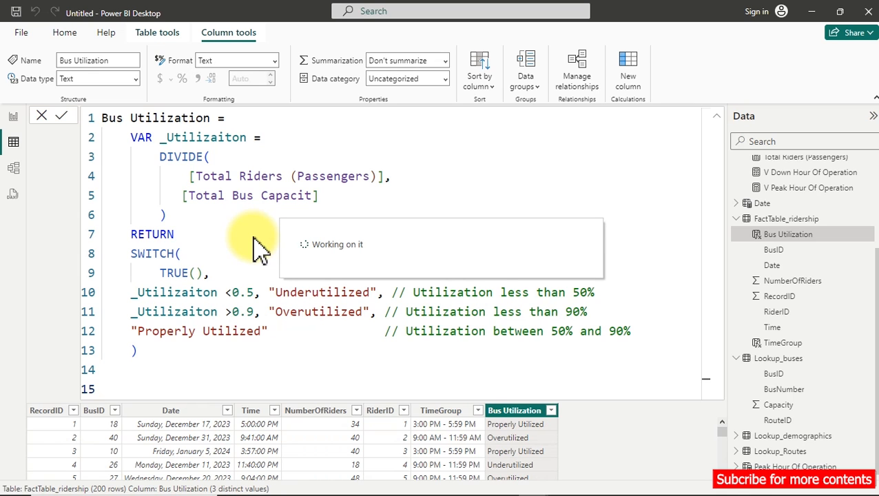
left_click(716, 117)
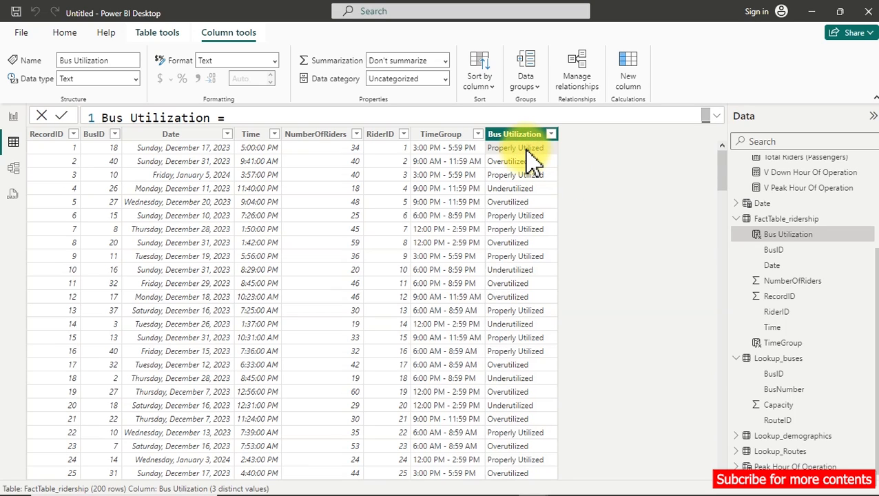
left_click(718, 115)
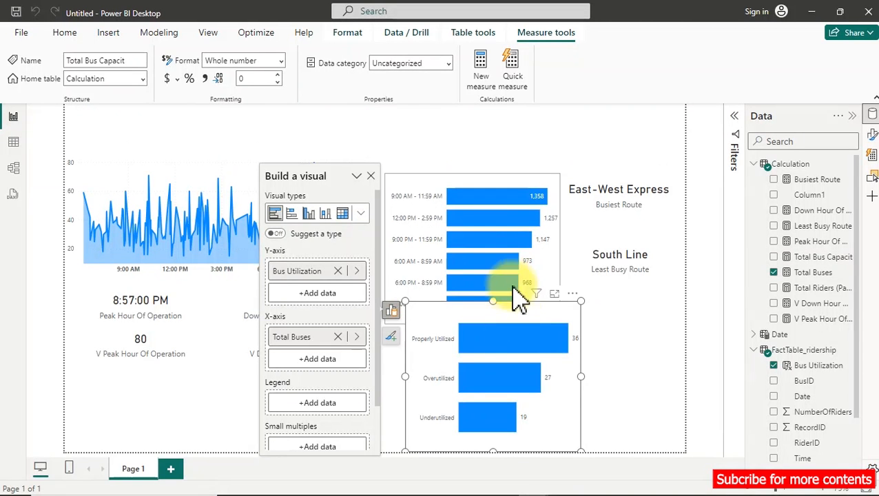
Shrink the Bus Utilization bar chart on the report page and place it in the canvas's lower-right corner, below the Least Busy Route card.
left_click(501, 337)
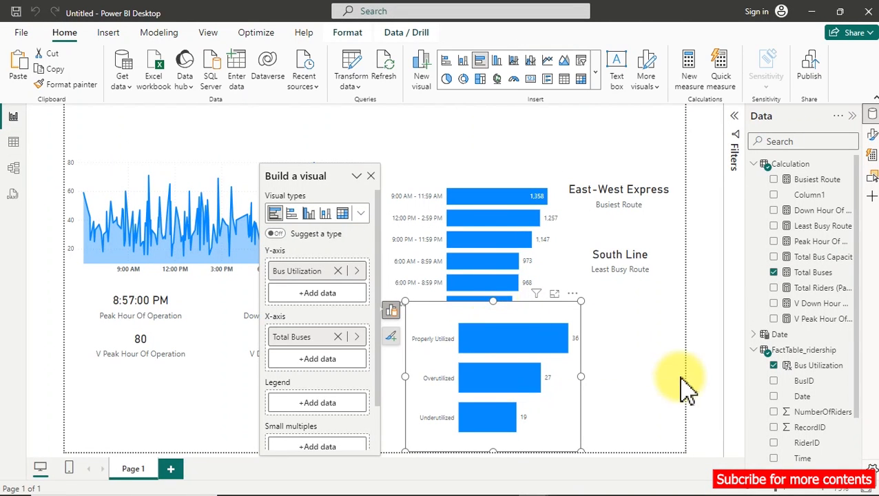
left_click_drag(405, 377, 419, 377)
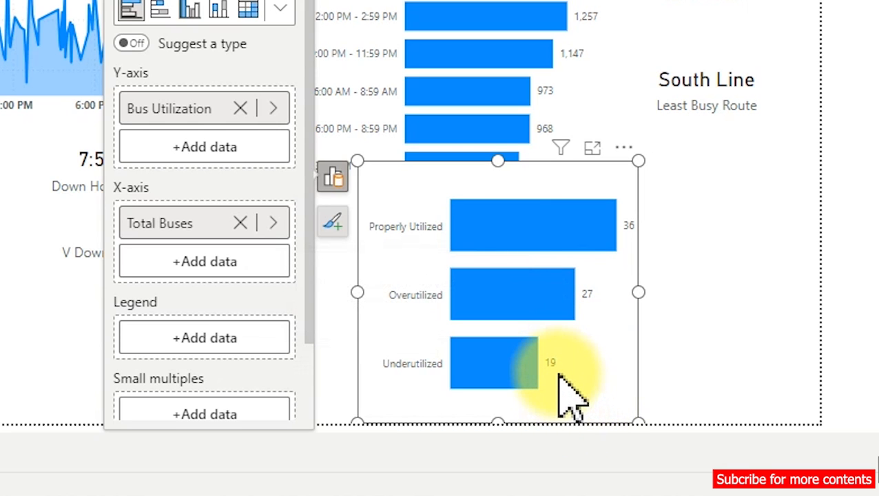
mouse_move(492, 203)
left_click_drag(492, 196, 651, 197)
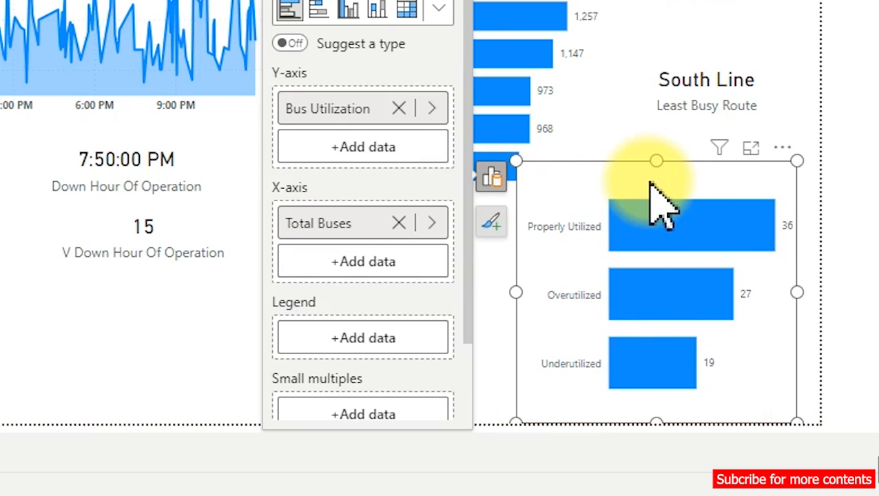
left_click_drag(517, 161, 518, 234)
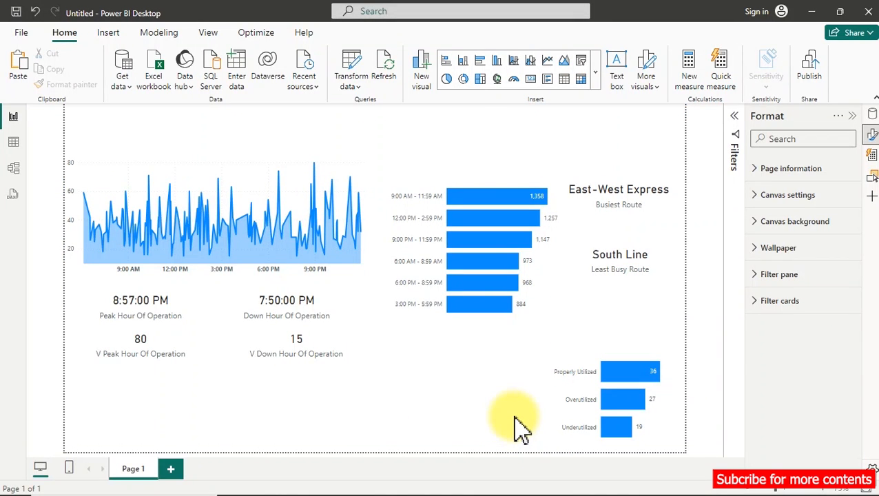
Add the Total Riders (Passengers) measure to the Bus Utilization chart's tooltips and preview a bar's tooltip.
left_click(619, 365)
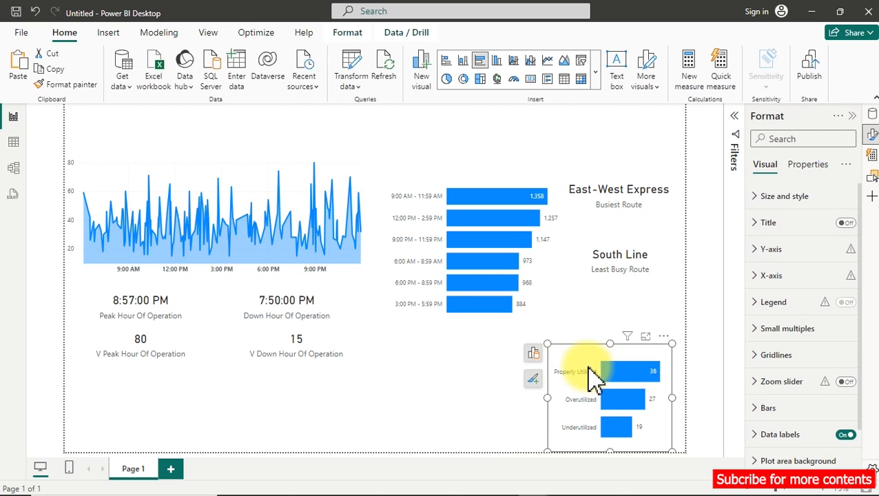
left_click(533, 353)
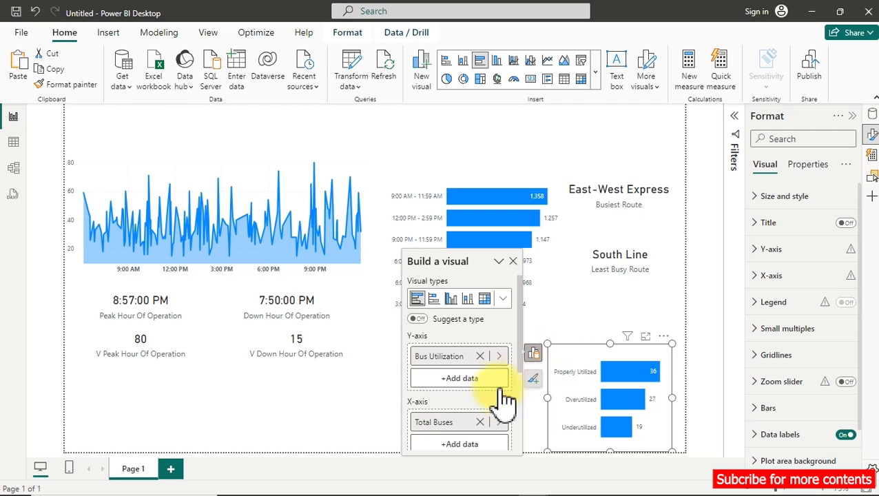
scroll(499, 413, "down", 3)
scroll(496, 435, "down", 2)
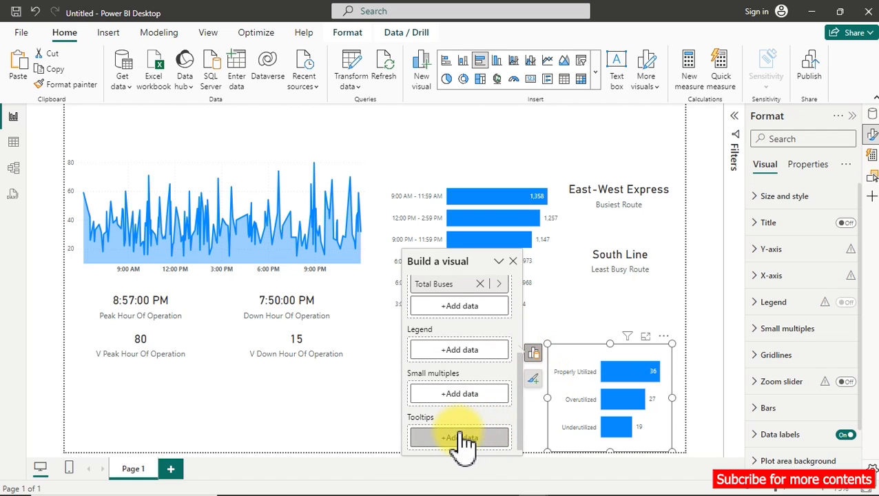
left_click(460, 438)
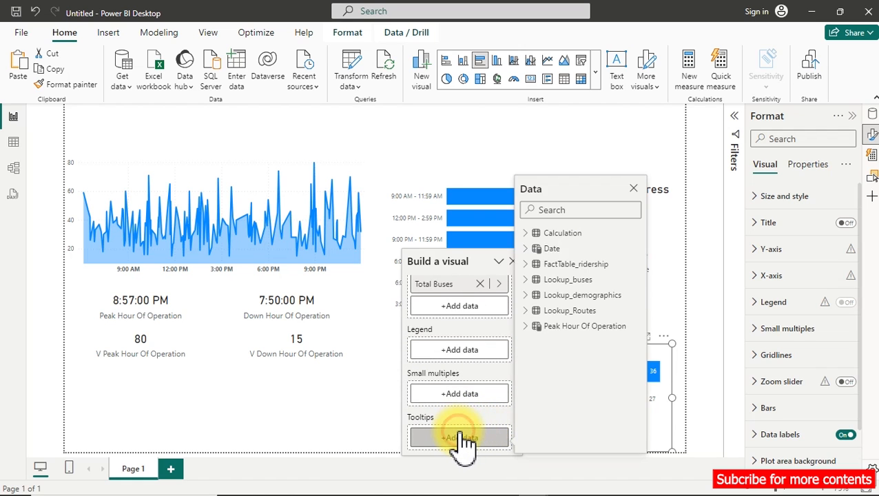
left_click(529, 235)
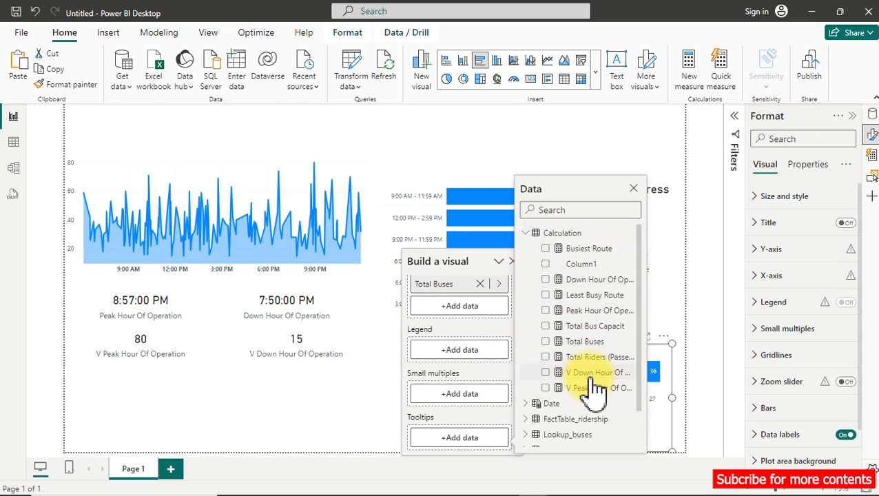
left_click(546, 358)
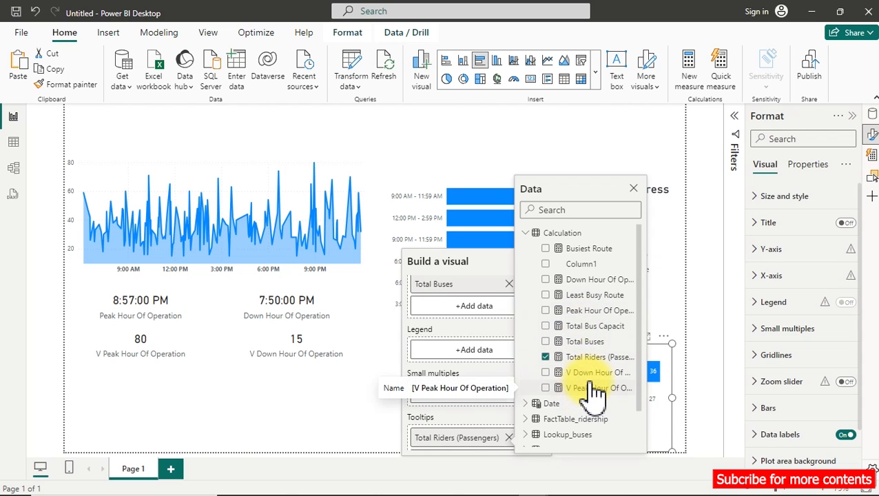
left_click(439, 117)
mouse_move(622, 370)
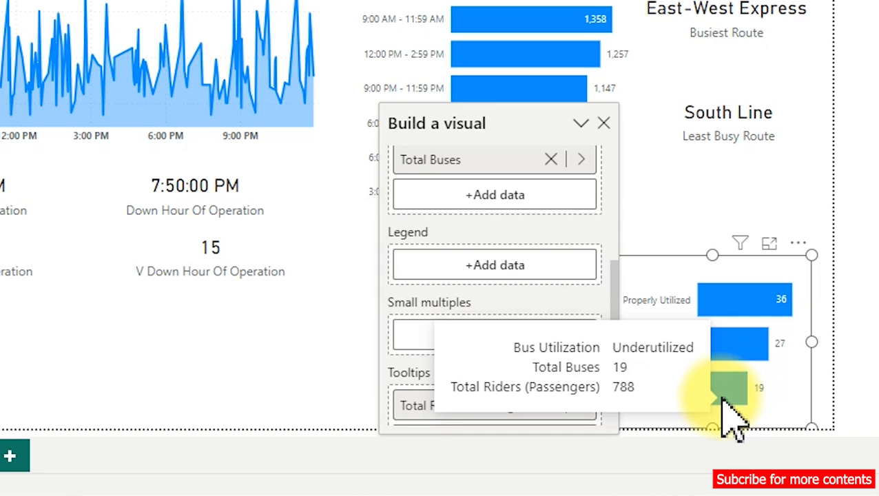
Switch to the finished Transportation Dashboard and examine its Weekday, Monthly and Year Distribution visuals and the YoY Change indicator.
mouse_move(703, 482)
left_click(647, 434)
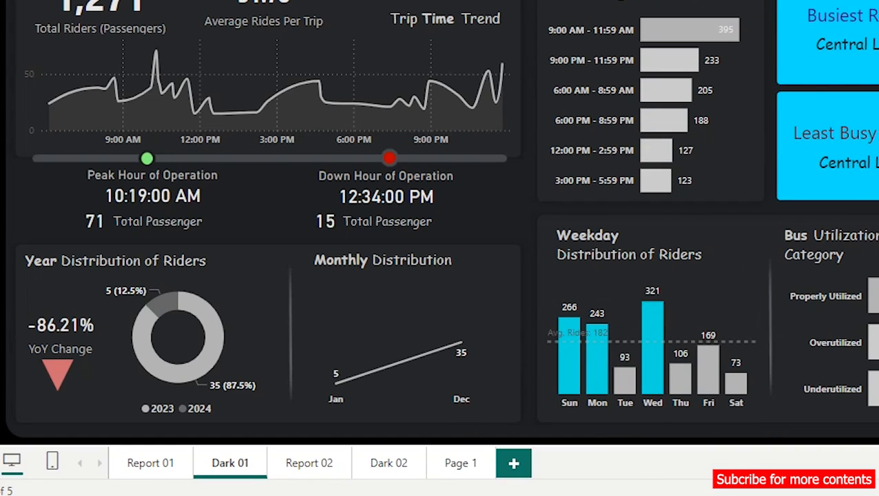
mouse_move(544, 202)
left_mouse_down()
mouse_move(565, 250)
mouse_move(767, 417)
left_mouse_up()
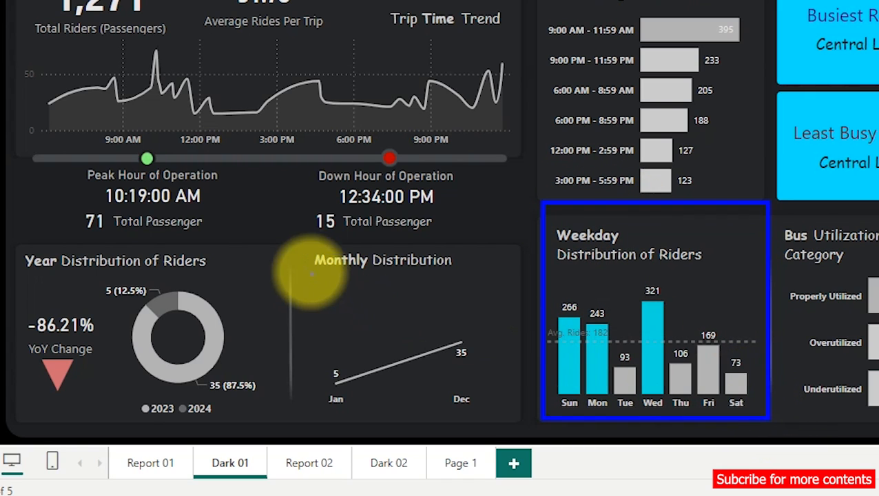
left_click_drag(292, 240, 510, 423)
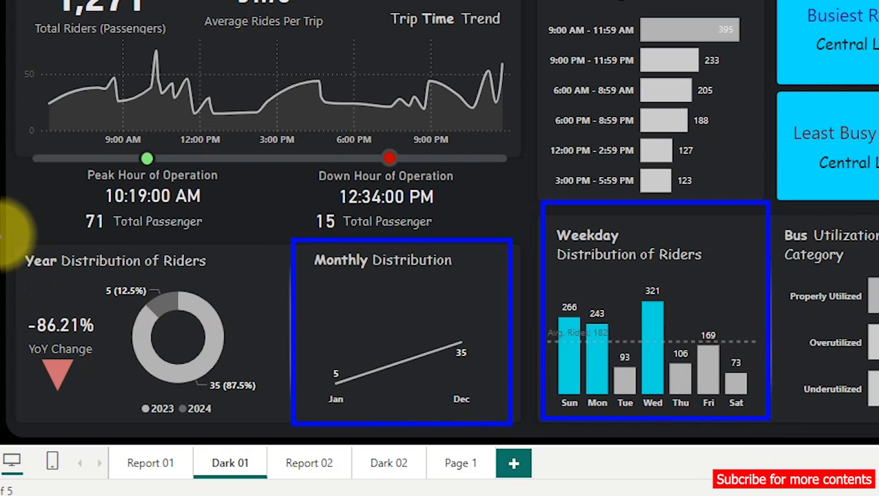
mouse_move(16, 241)
left_mouse_down()
mouse_move(255, 382)
mouse_move(294, 418)
mouse_move(287, 429)
left_mouse_up()
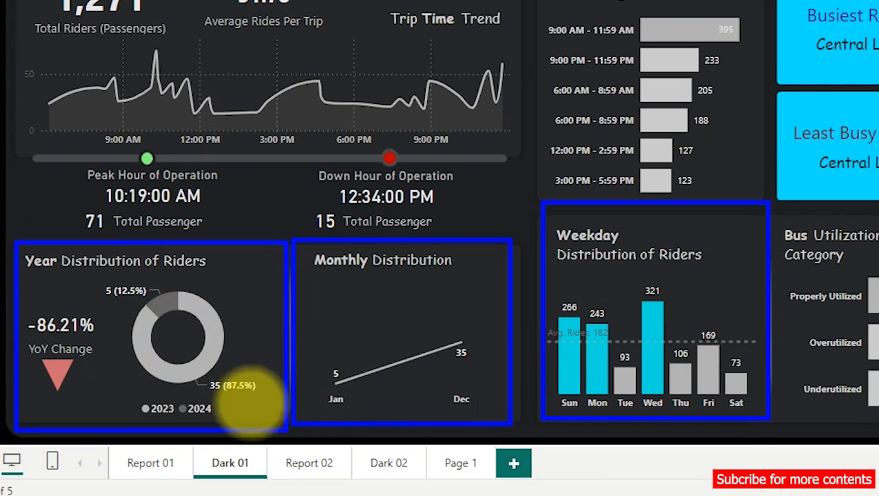
mouse_move(15, 305)
left_mouse_down()
mouse_move(46, 294)
mouse_move(108, 359)
mouse_move(30, 310)
mouse_move(38, 304)
left_mouse_up()
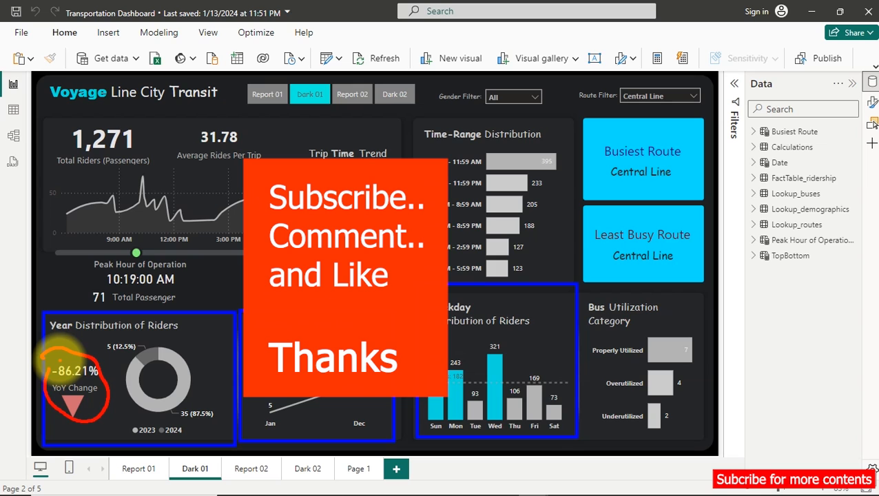
key("Escape")
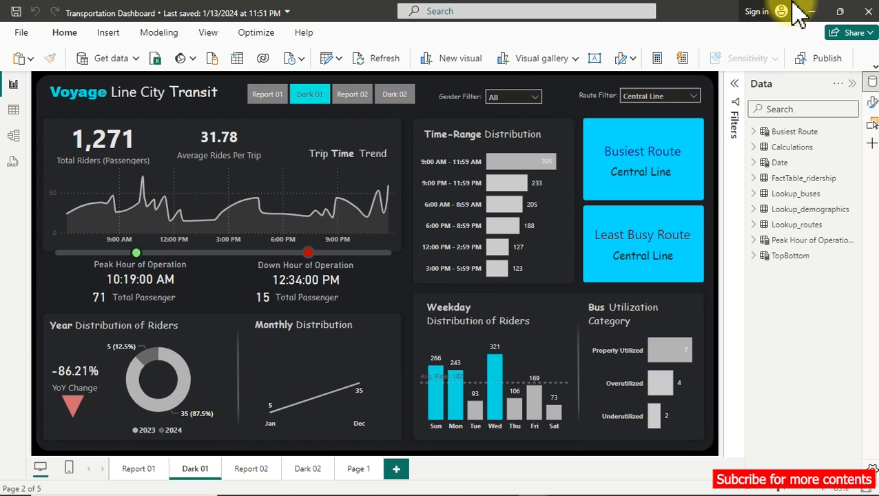
left_click(812, 11)
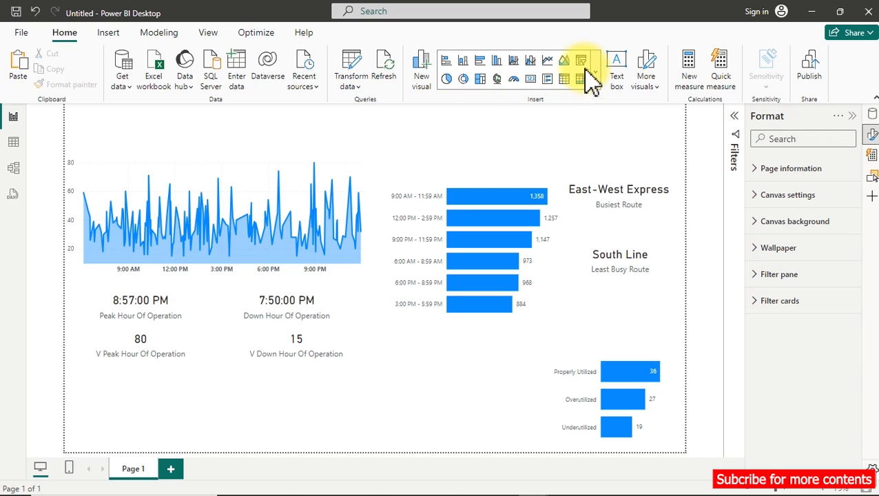
Insert a clustered column chart below the time-group bar chart, plotting Total Riders (Passengers) by Weekday from the Date table.
left_click(501, 67)
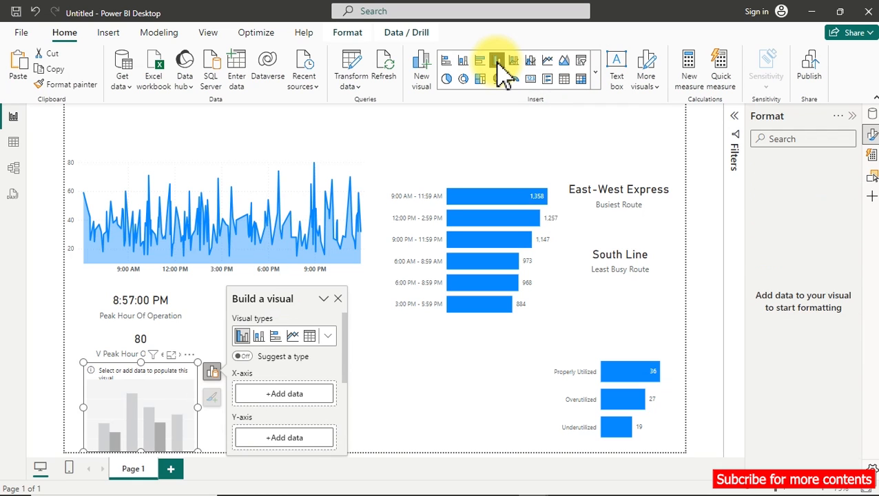
left_click_drag(166, 386, 547, 388)
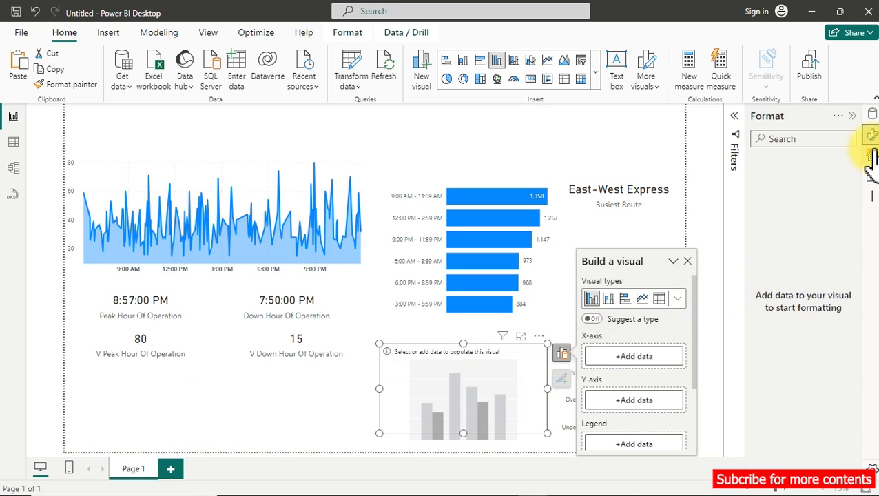
left_click(872, 114)
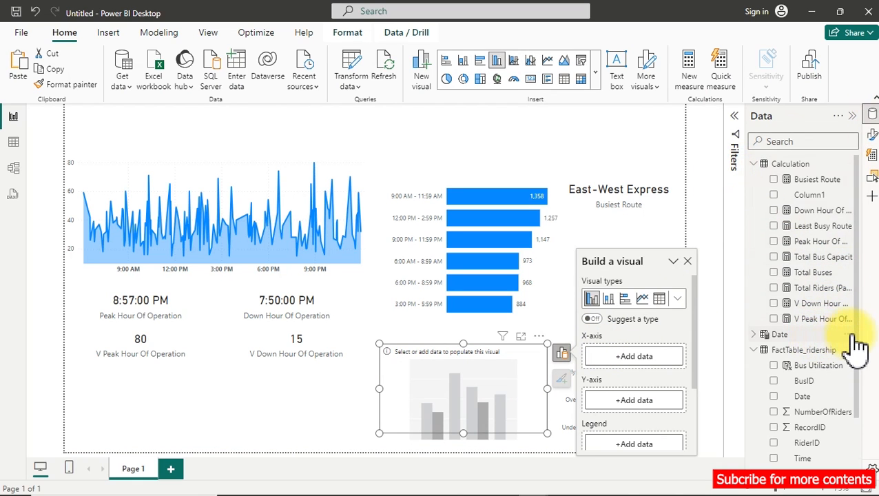
left_click(774, 288)
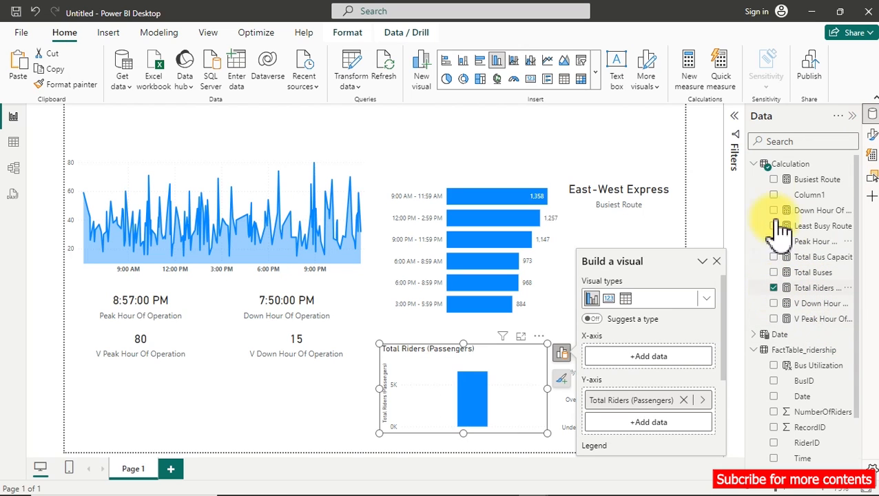
left_click(755, 164)
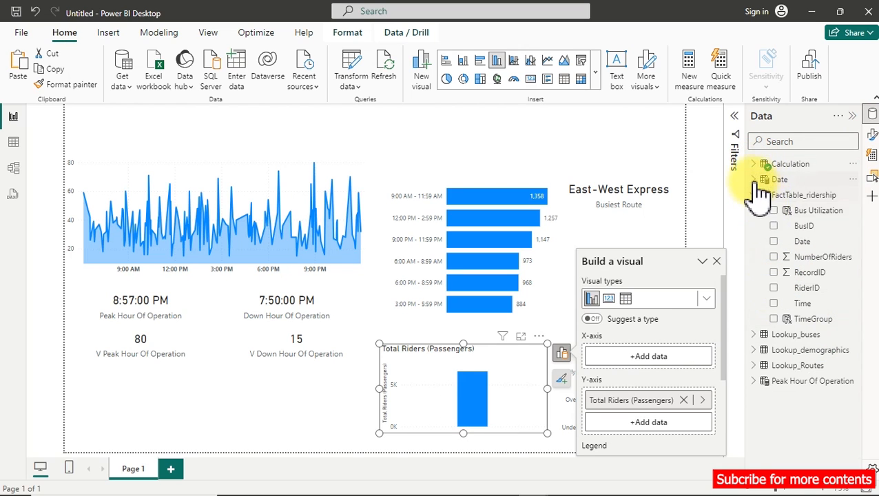
left_click(755, 180)
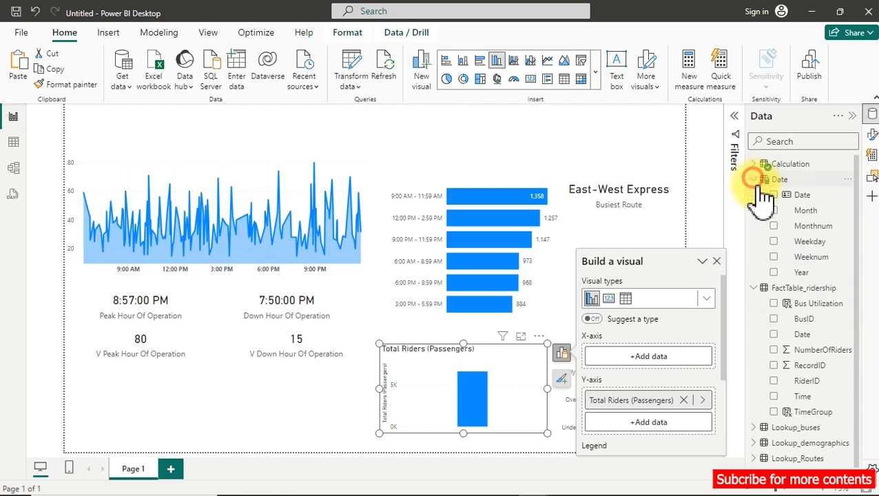
left_click(775, 243)
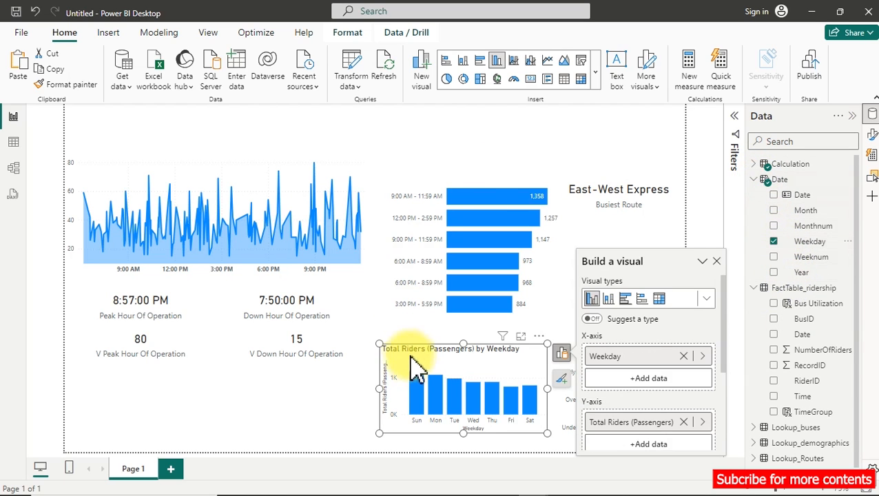
mouse_move(425, 398)
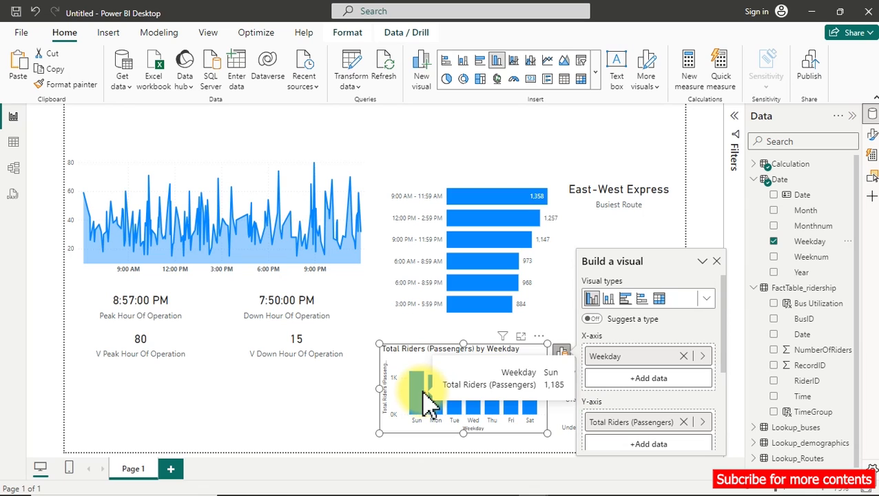
Move the weekday column chart to the lower middle of the canvas, clear of the Bus Utilization chart, and dismiss its field setup.
left_click(563, 355)
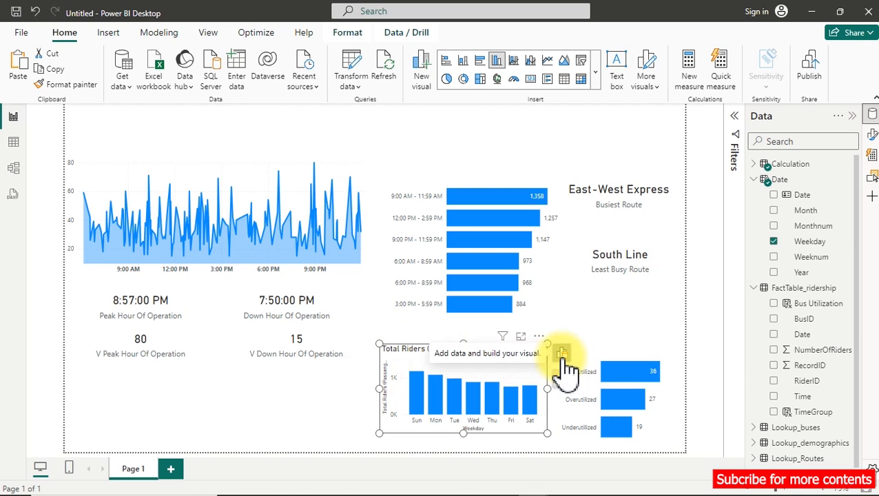
left_click(488, 367)
left_click_drag(427, 365, 410, 357)
left_click(479, 335)
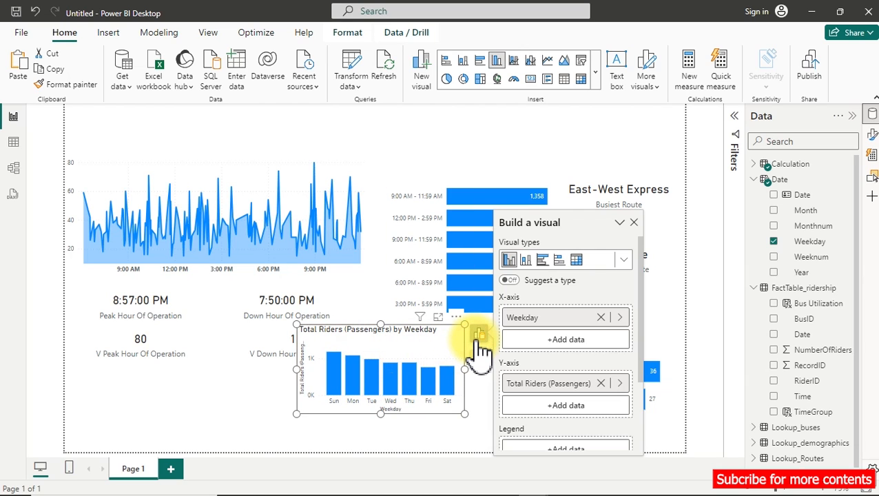
left_click(236, 392)
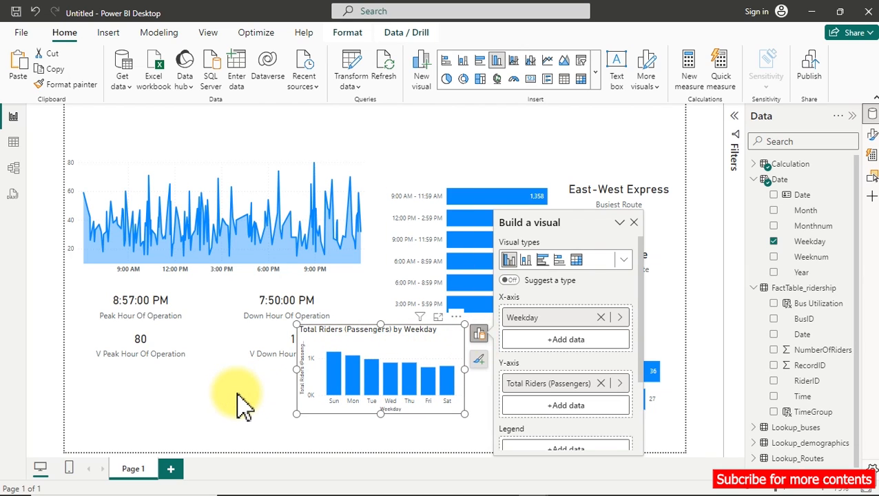
left_click(452, 365)
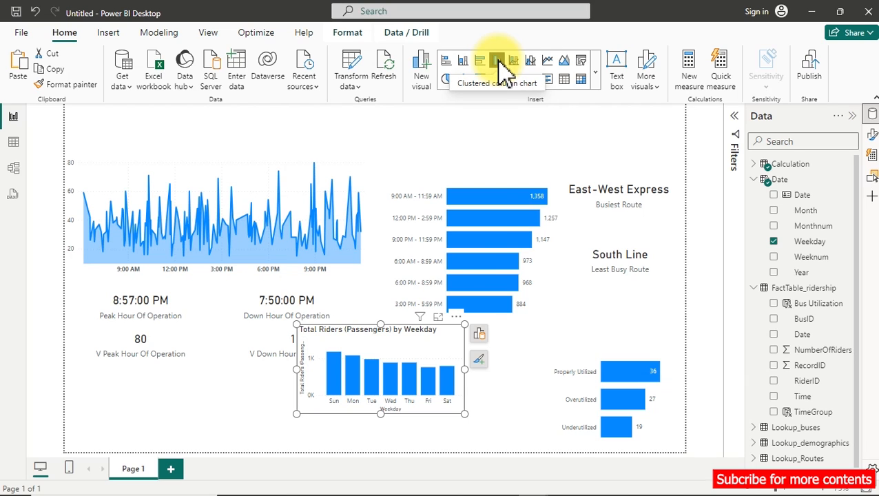
Turn off the weekday chart's X-axis title and make its X-axis values bold.
left_click(872, 133)
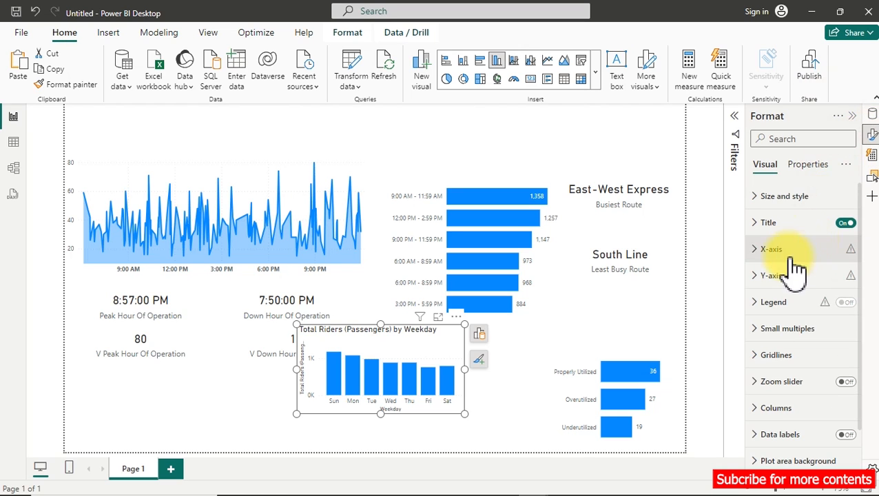
left_click(762, 252)
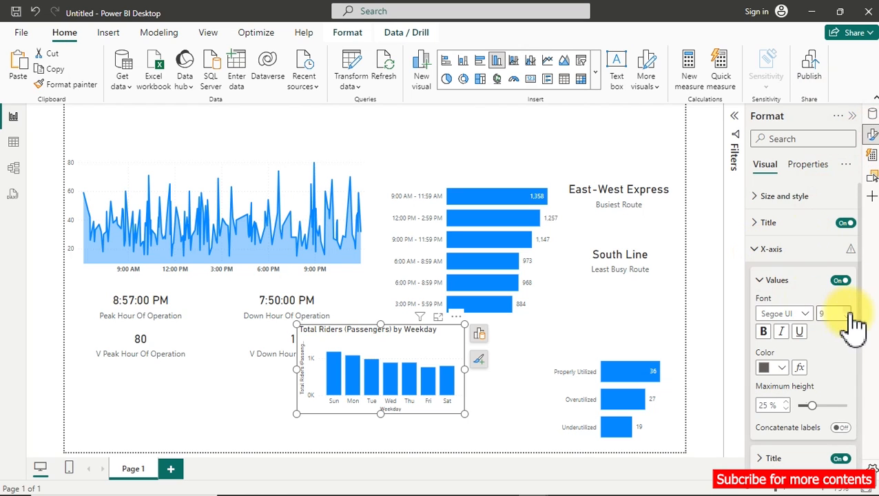
scroll(847, 392, "down", 2)
left_click(841, 415)
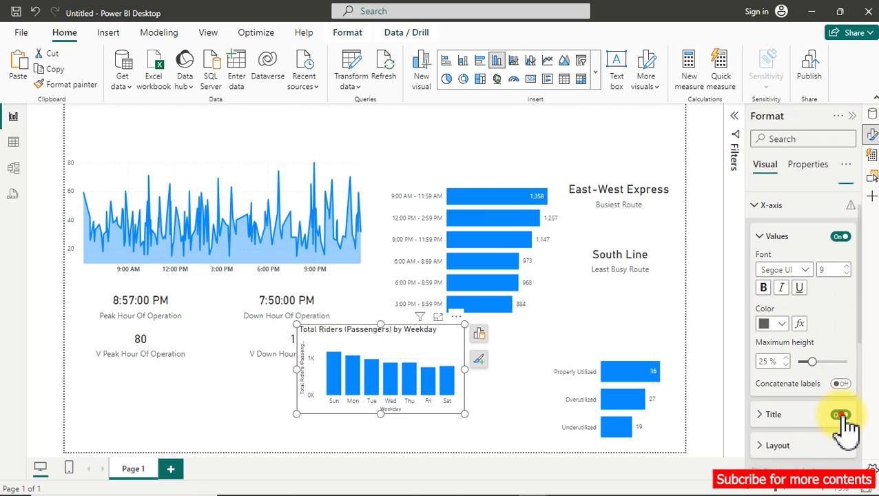
left_click(763, 288)
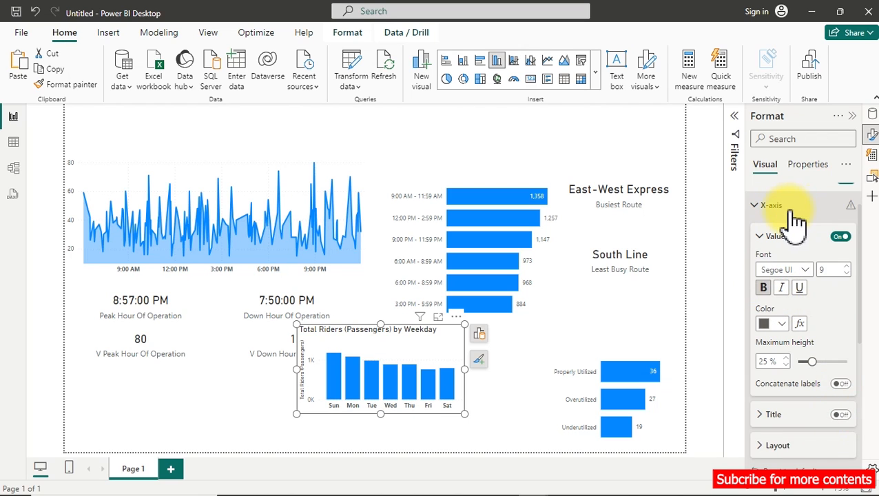
Turn off both the Y-axis title and the Y-axis values on the weekday chart.
left_click(792, 210)
left_click(778, 230)
scroll(806, 365, "down", 3)
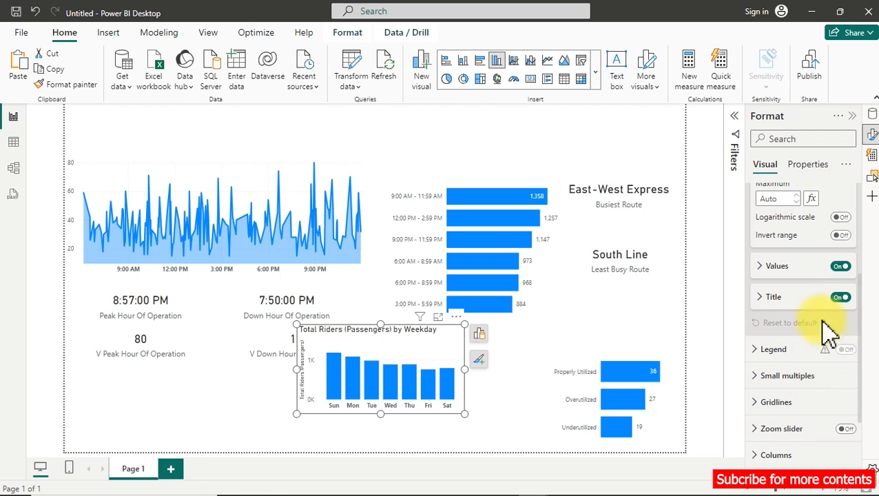
left_click(840, 297)
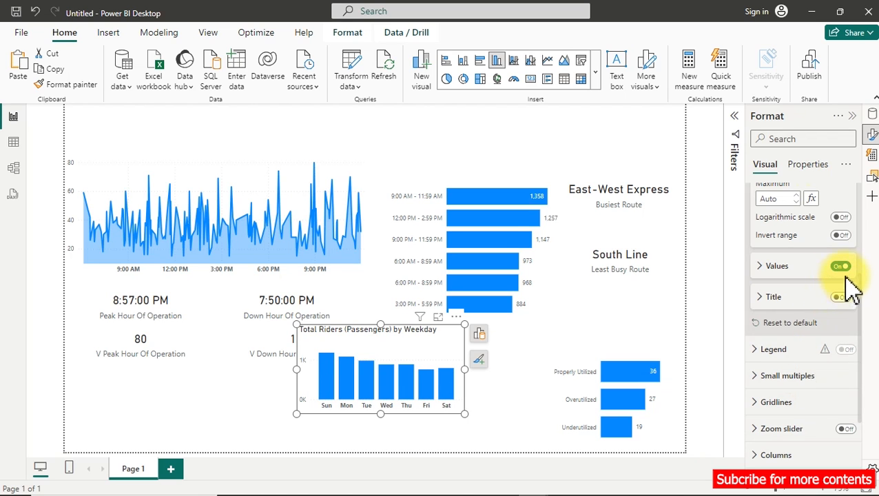
left_click(840, 266)
scroll(823, 279, "up", 3)
scroll(816, 289, "down", 5)
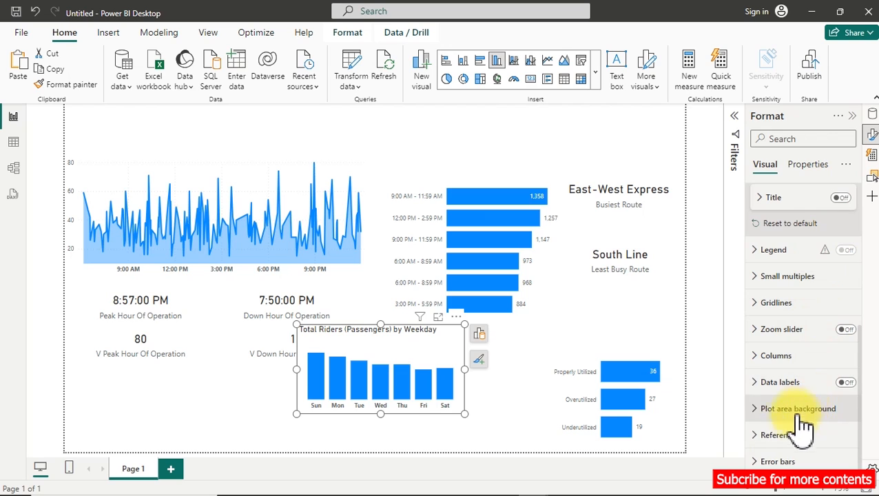
Add a reference line of type Average line to the weekday chart.
left_click(765, 438)
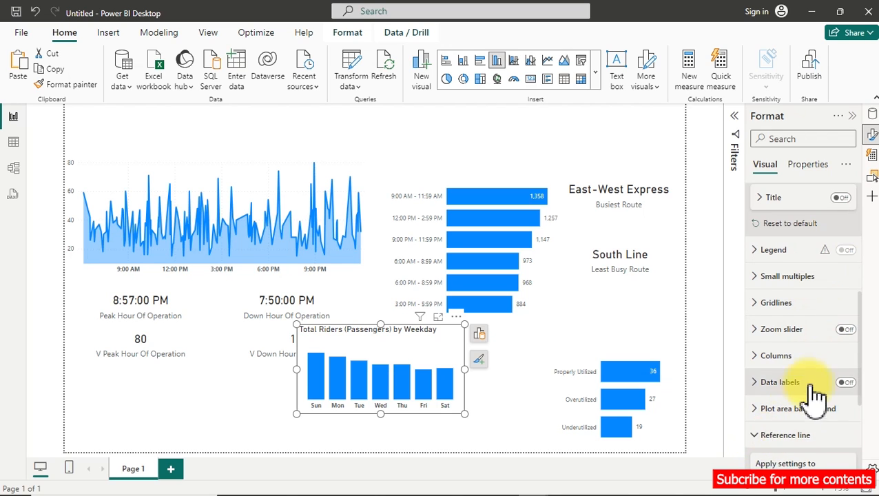
scroll(818, 393, "down", 3)
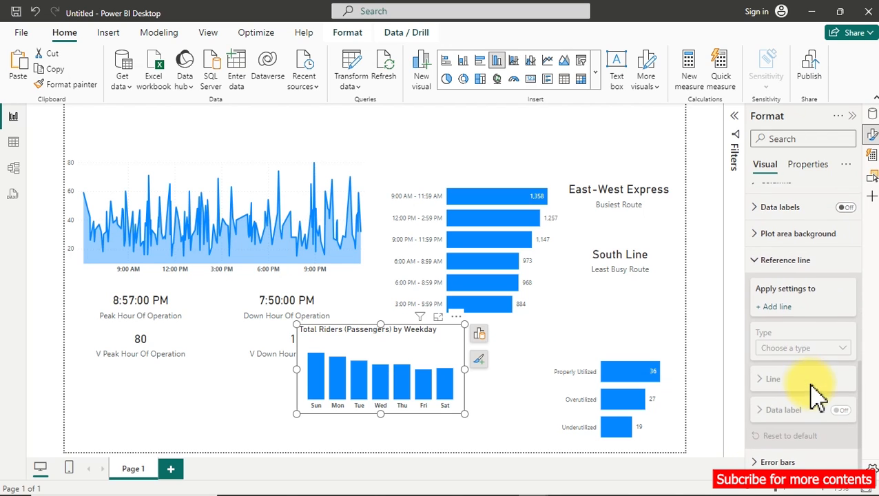
left_click(773, 306)
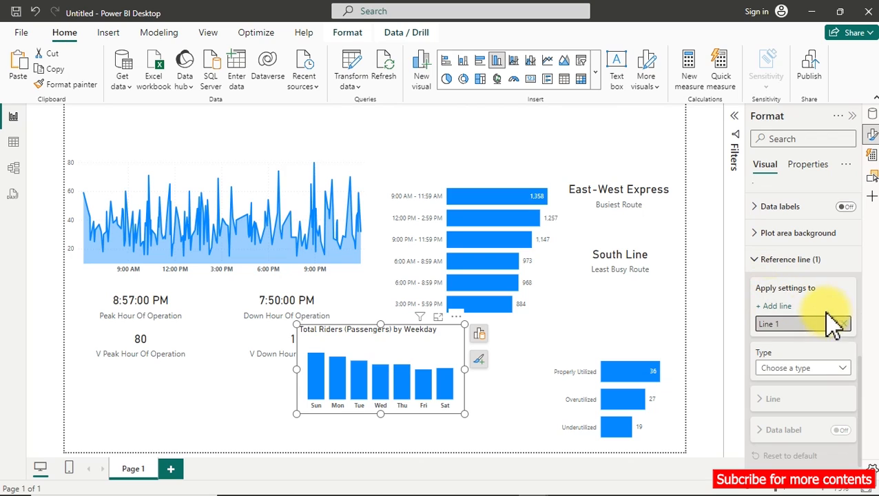
left_click(824, 378)
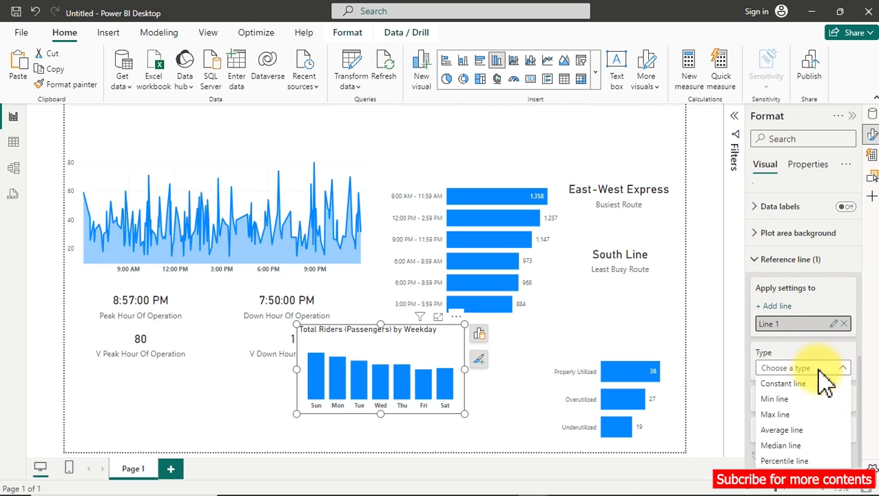
left_click(791, 432)
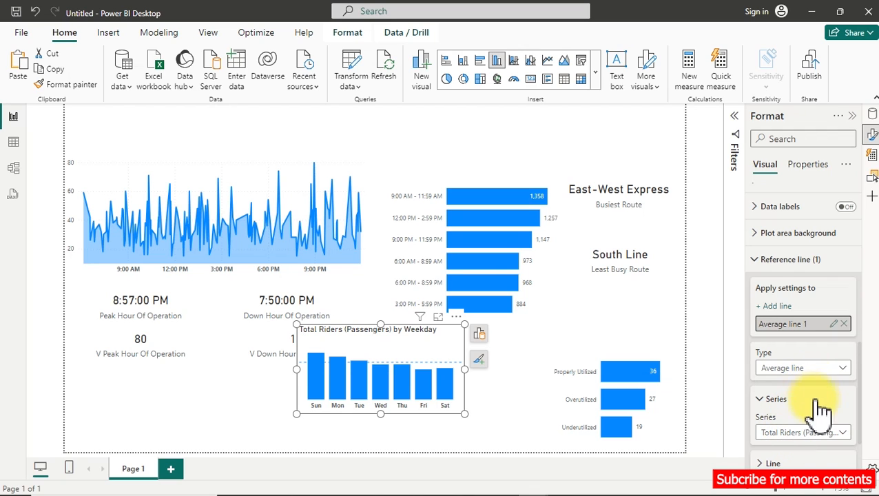
Turn on the average line's data label and show the weekday chart in focus mode.
scroll(819, 417, "down", 1)
scroll(820, 420, "down", 1)
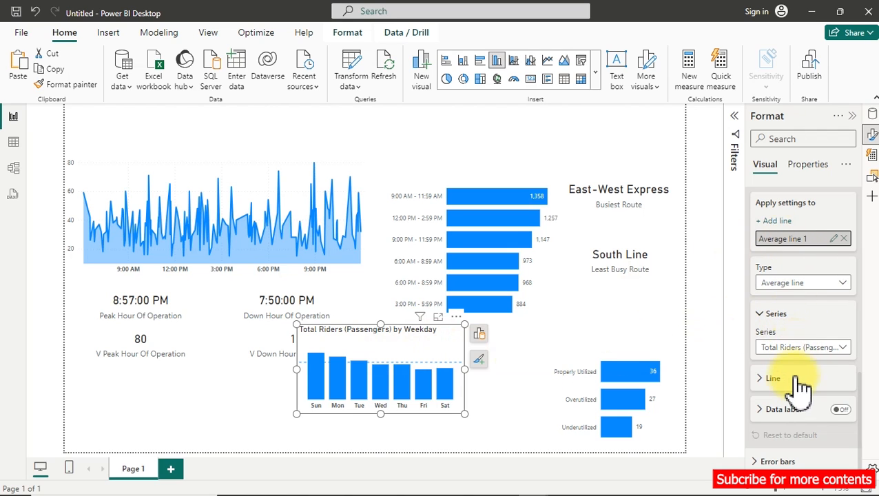
left_click(841, 410)
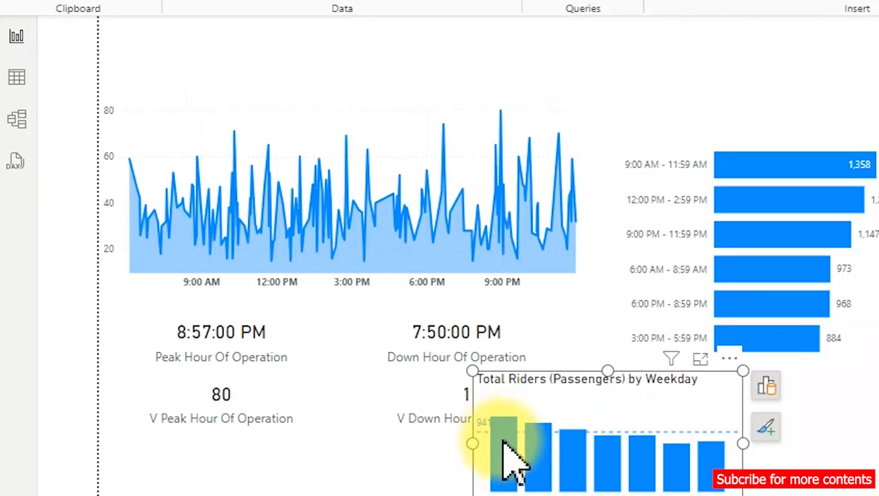
left_click(701, 360)
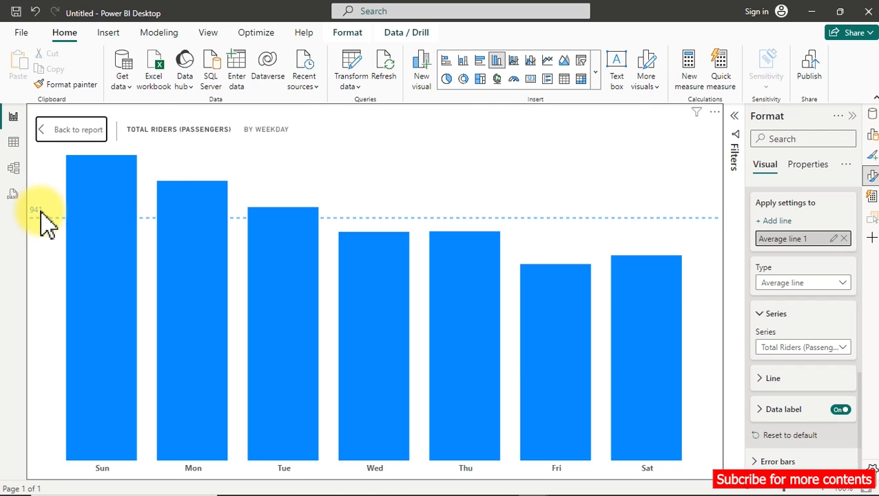
Create a new measure named CF Weekday in the Calculation table and start its formula on a second line.
left_click(872, 115)
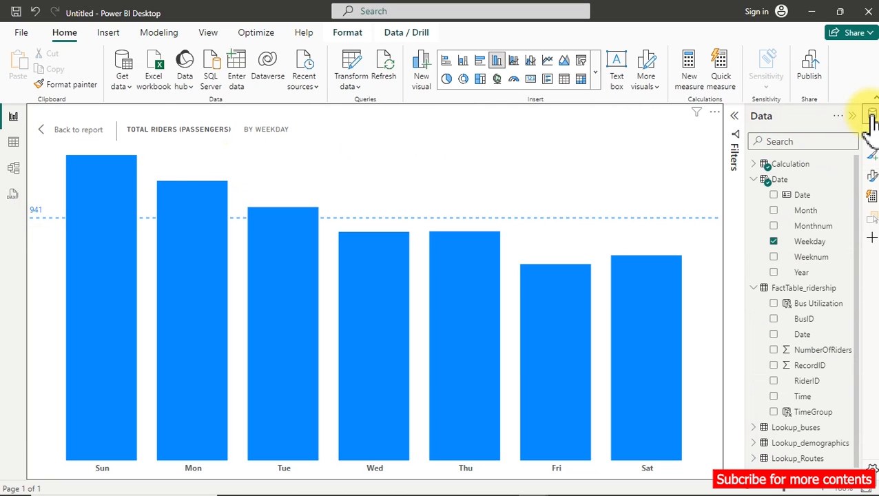
right_click(788, 169)
left_click(710, 187)
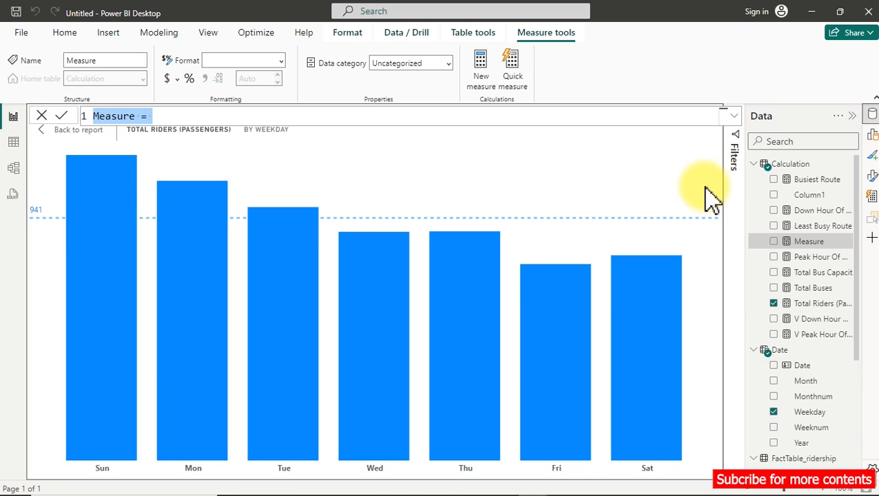
type("CF ")
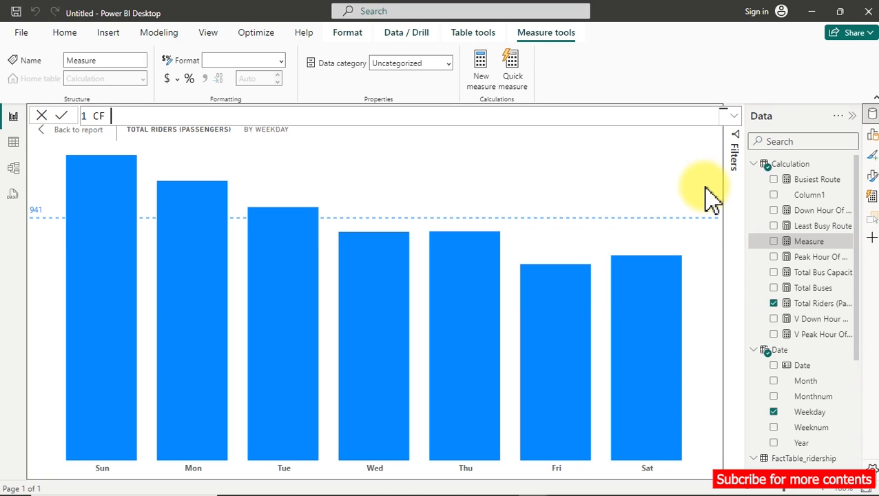
type("Weekday =")
key("shift+Return")
Begin a VAR declaration on the indented second line of the CF Weekday formula.
key("Tab")
type("var")
key("BackSpace")
key("BackSpace")
key("BackSpace")
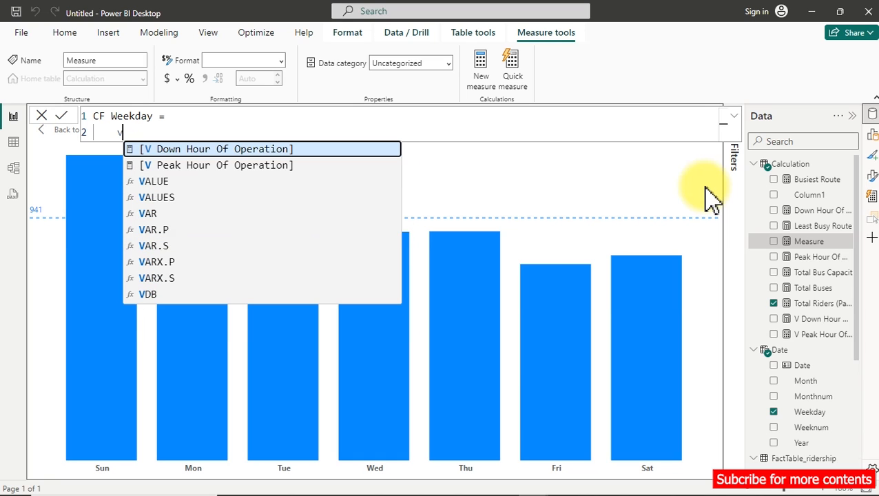
type("ar")
key("Tab")
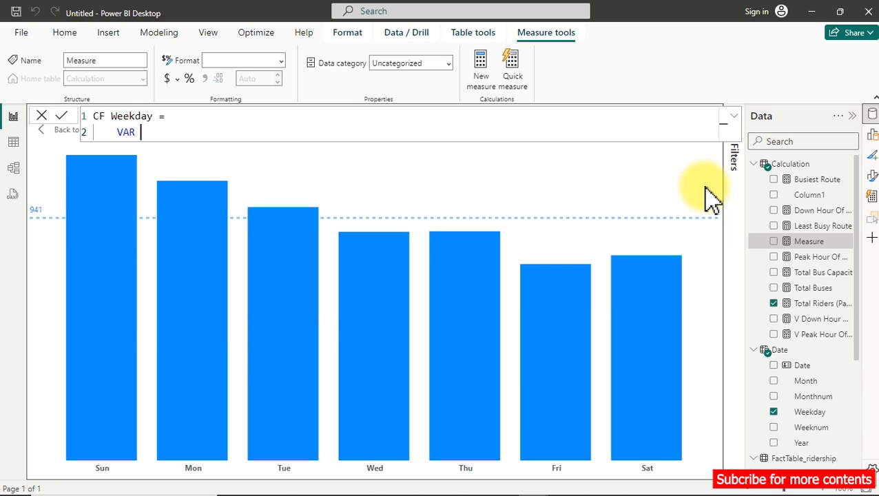
Name the variable Overall_Average, add its equals sign and start an indented third line for its expression.
type("Overall_")
key("Return")
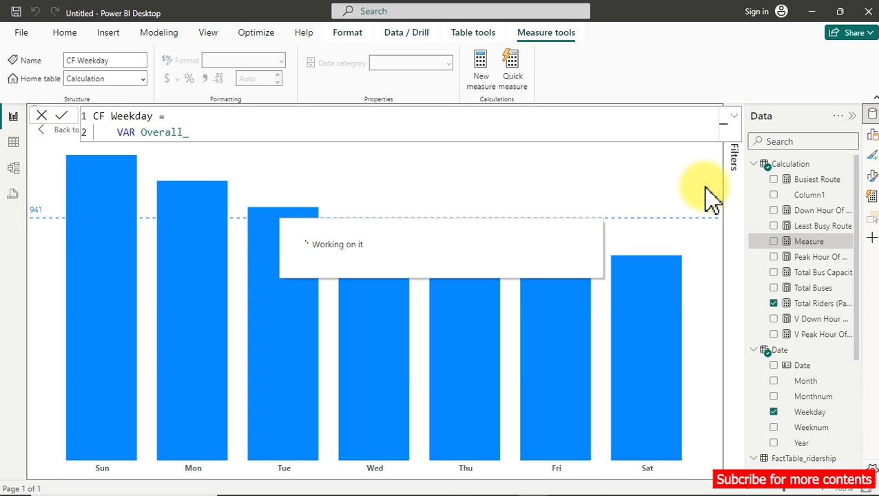
type("A")
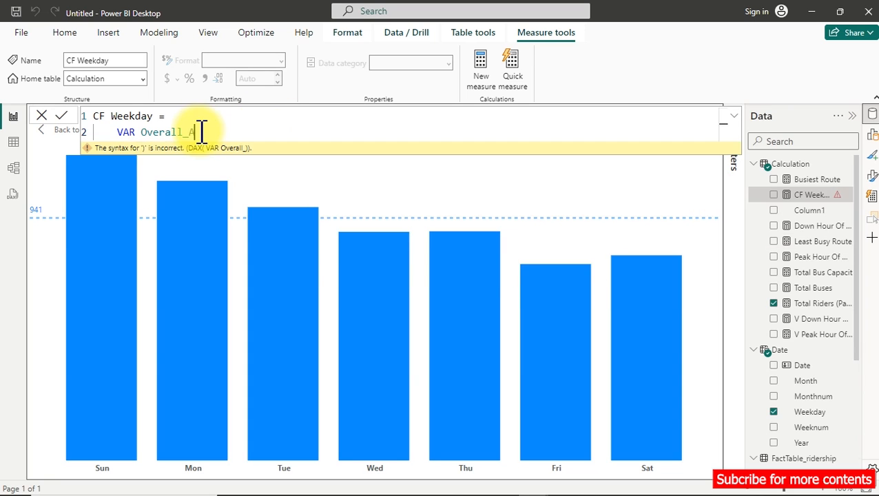
type("verage =")
key("shift+Return")
key("Tab")
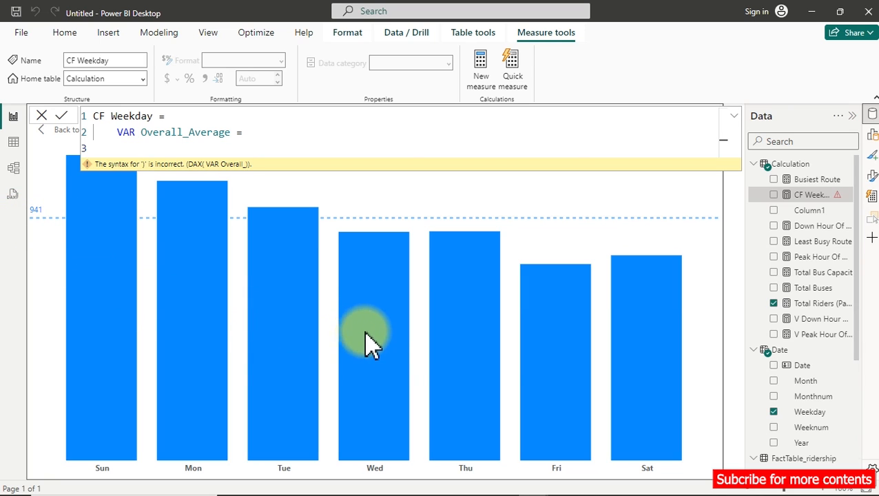
Open a CALCULATE function for Overall_Average with the [Total Riders (Passengers)] measure at the start of its expression.
mouse_move(565, 369)
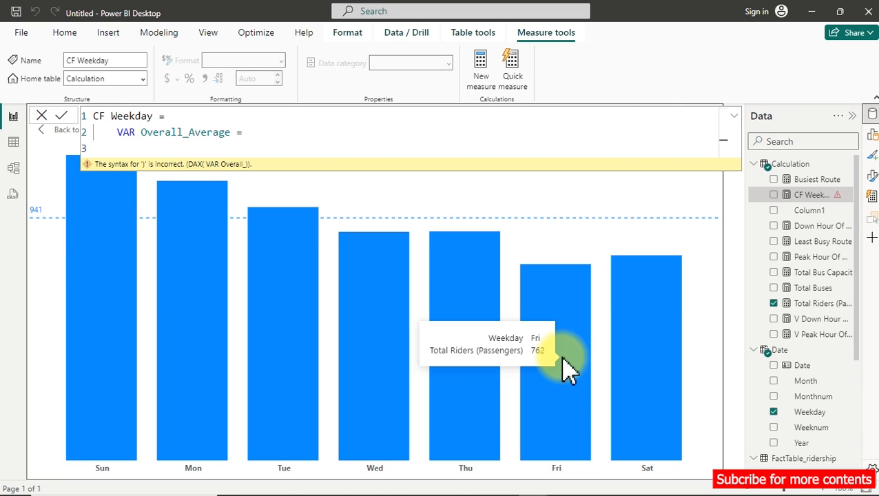
type("CAL")
key("Tab")
key("shift+Return")
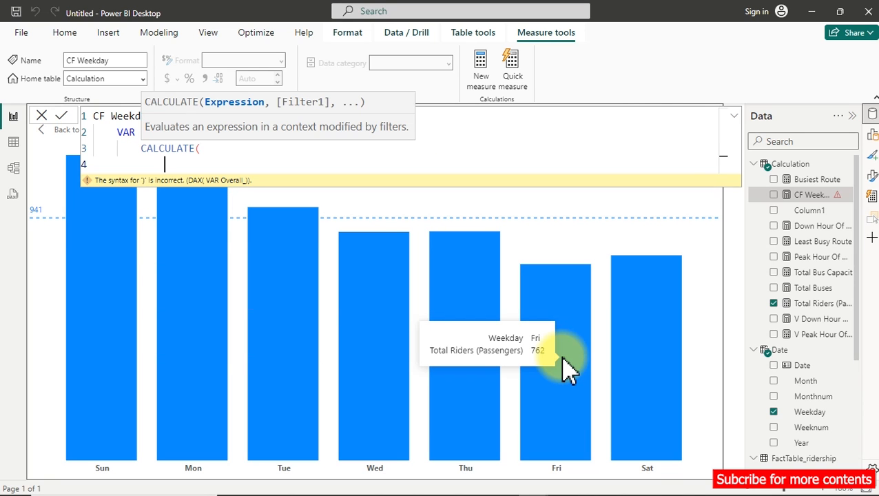
type("[")
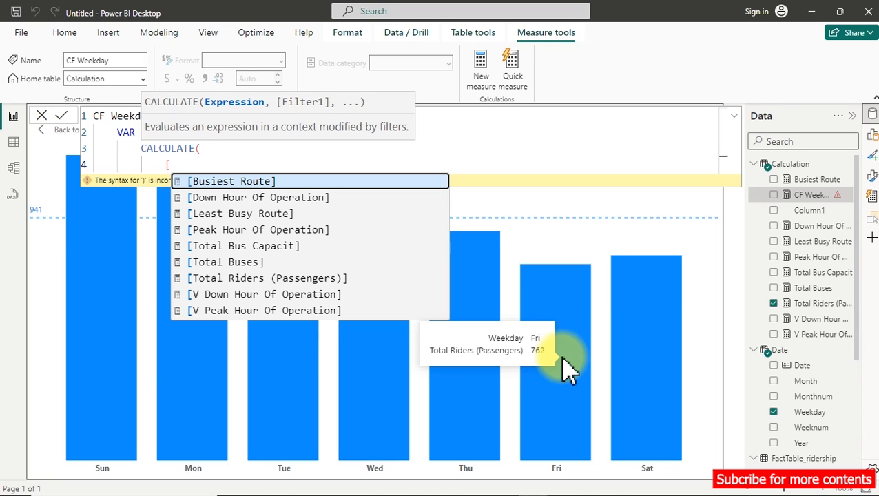
type("to")
key("Down")
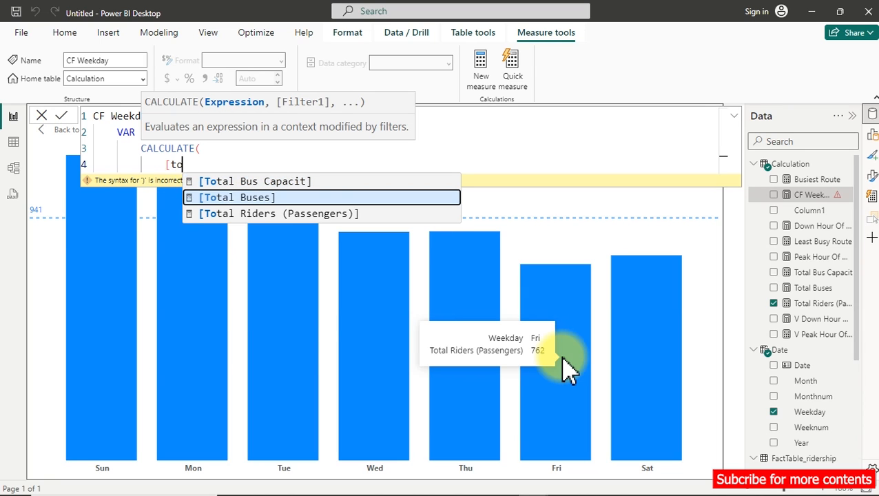
key("Down")
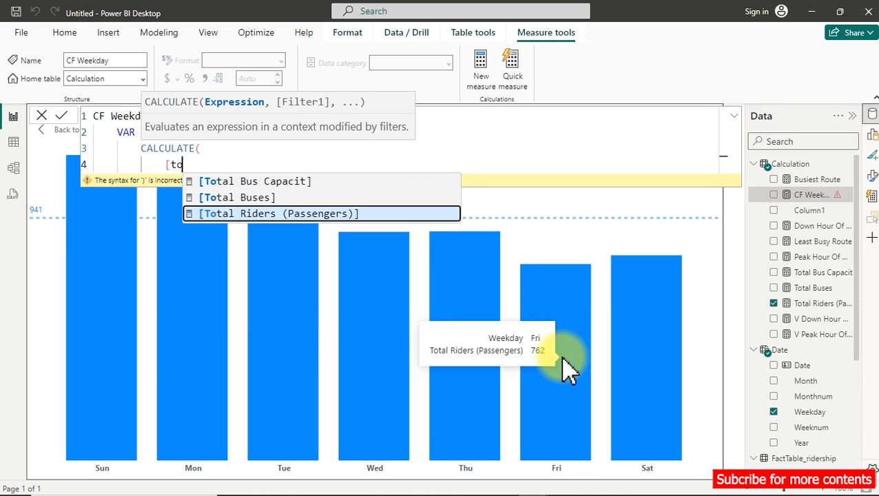
key("Tab")
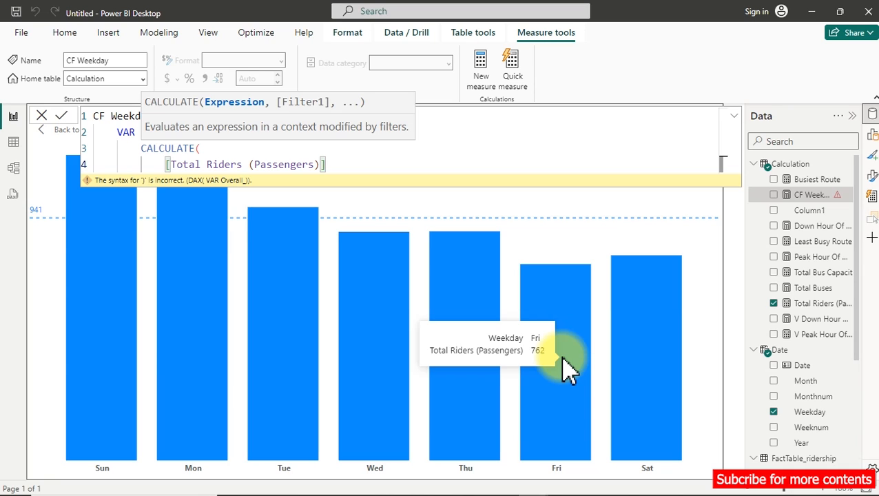
Divide the total riders by DISTINCTCOUNT('Date'[Weekday]) and start a new line for the CALCULATE filter.
type("/")
type("di")
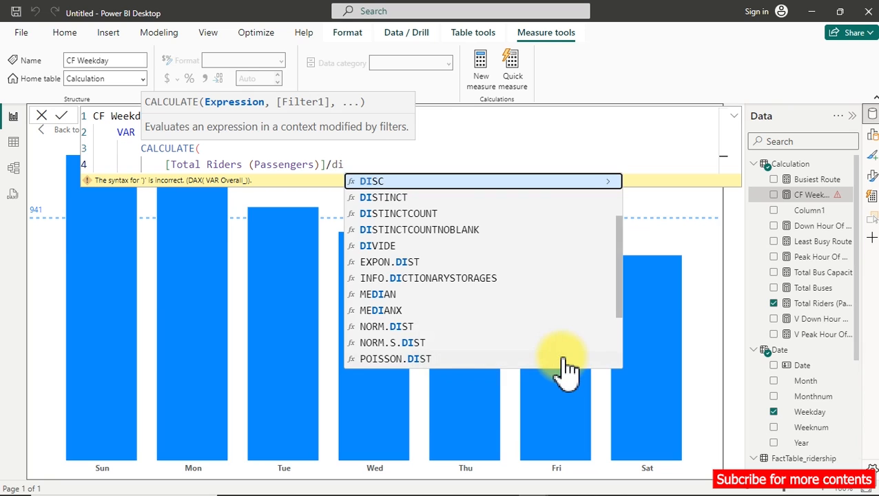
key("Down")
key("Down")
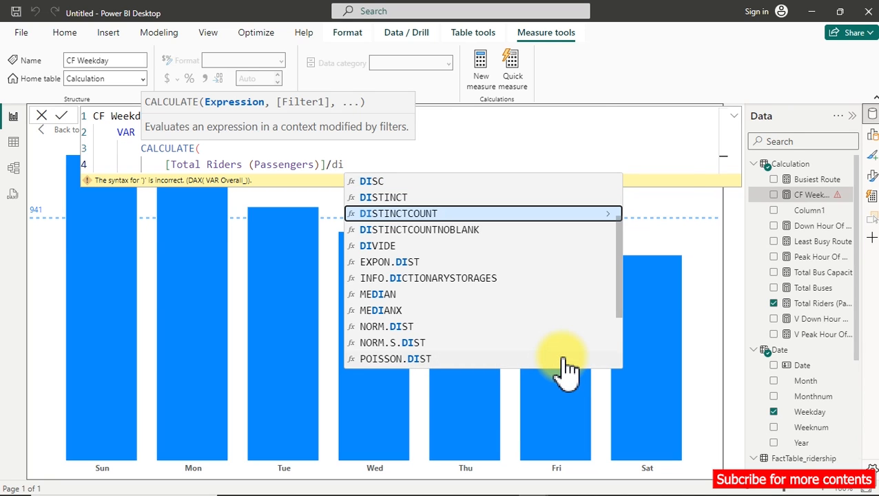
key("Tab")
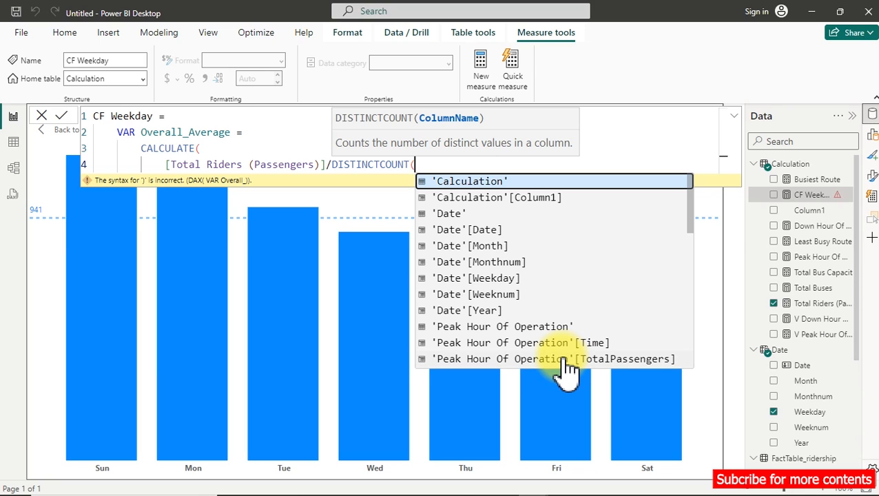
type("wee")
key("Tab")
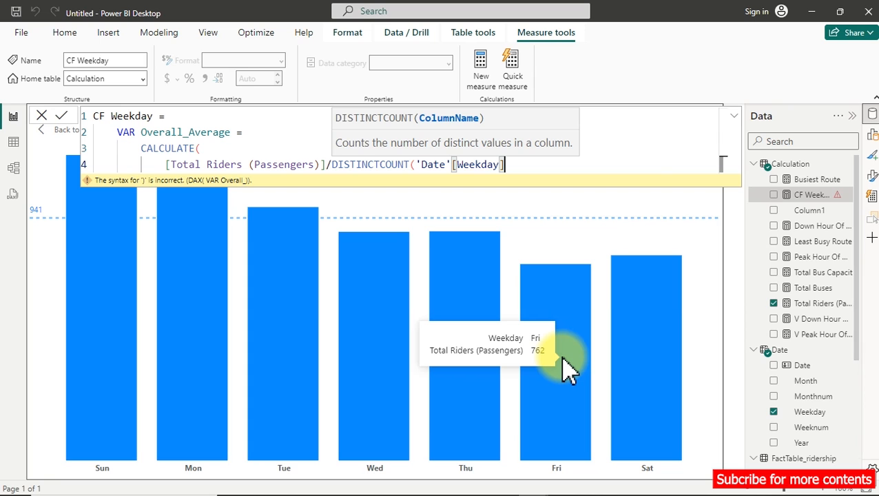
type(")")
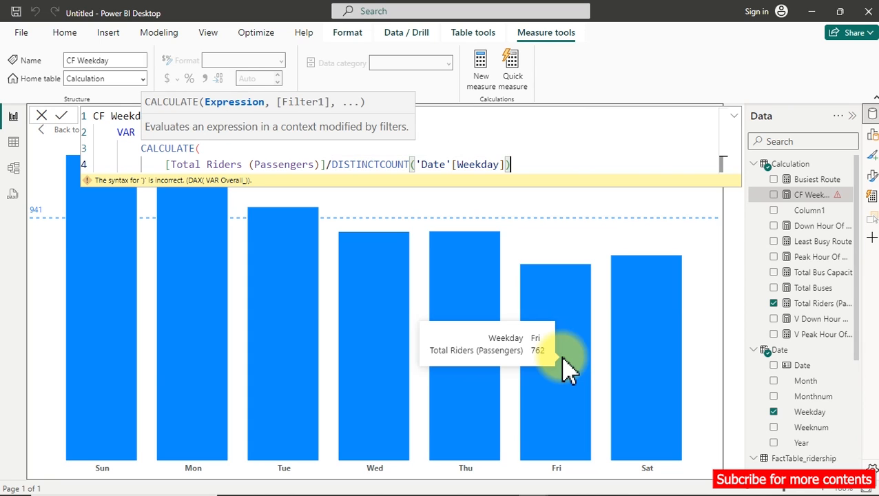
type(",")
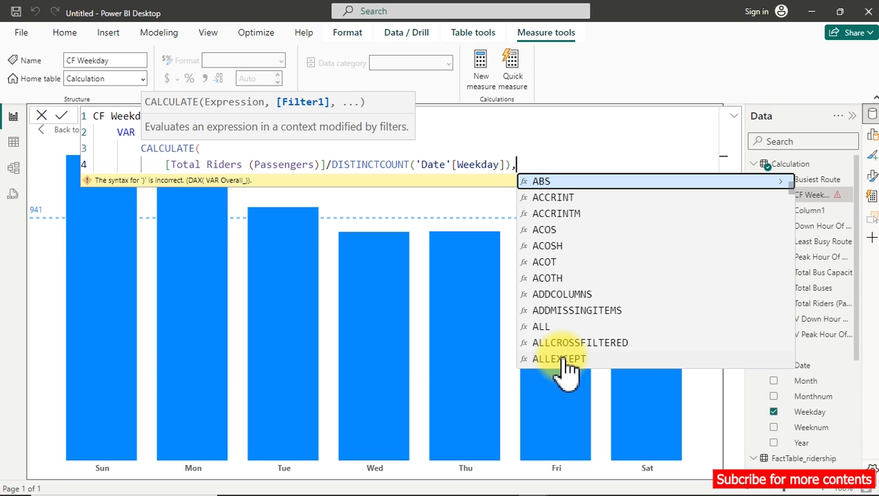
key("shift+Return")
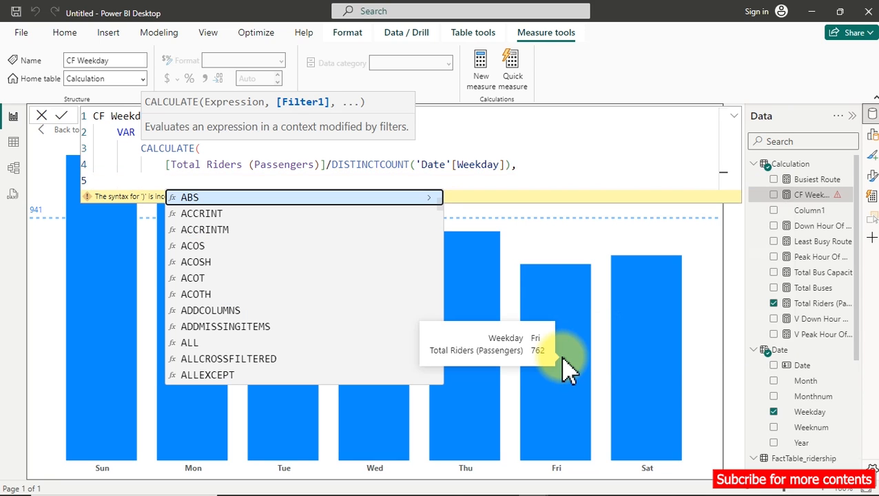
Add ALL('Date') as the CALCULATE filter and close the function on its own line.
type("all")
key("Tab")
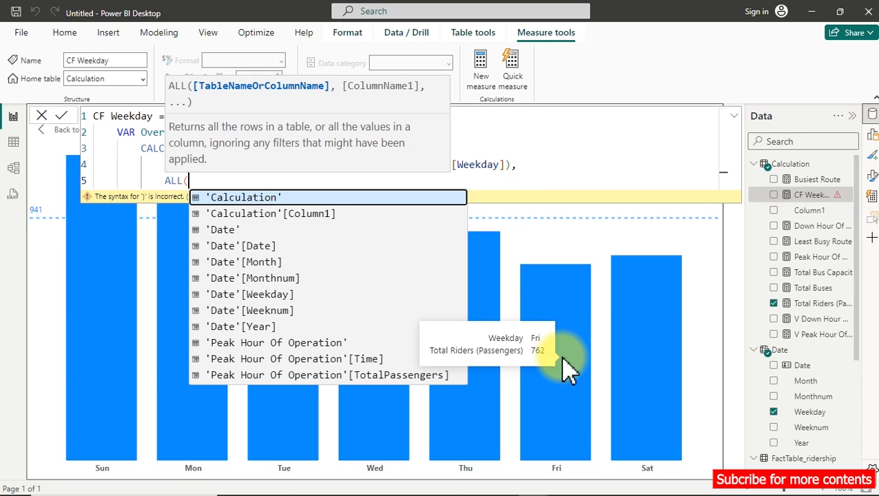
type("da")
key("Up")
key("Up")
key("Up")
key("Up")
key("Up")
key("Up")
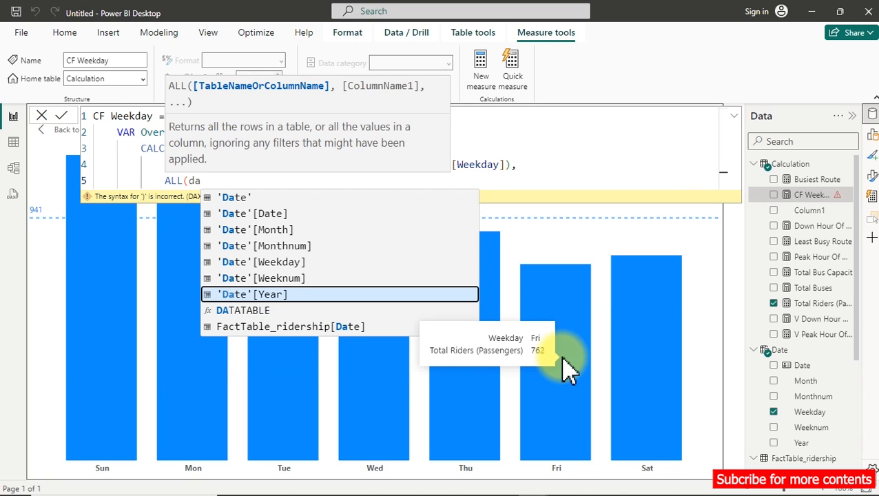
key("Up")
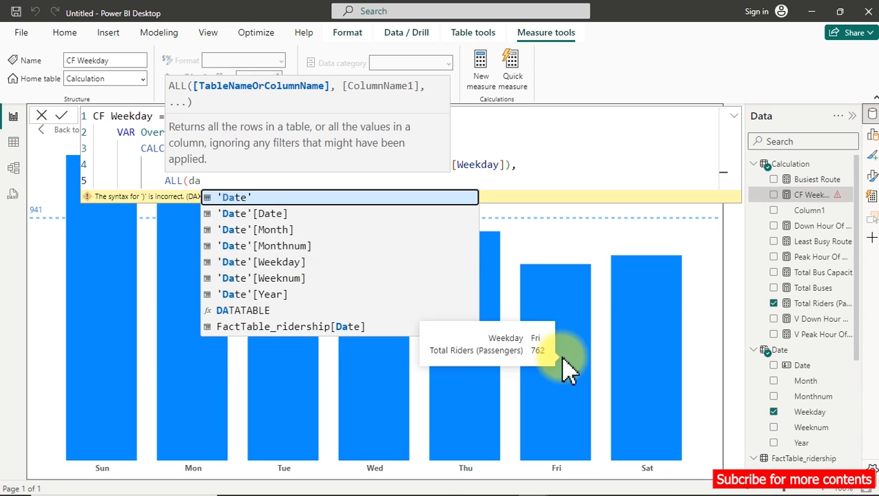
key("Tab")
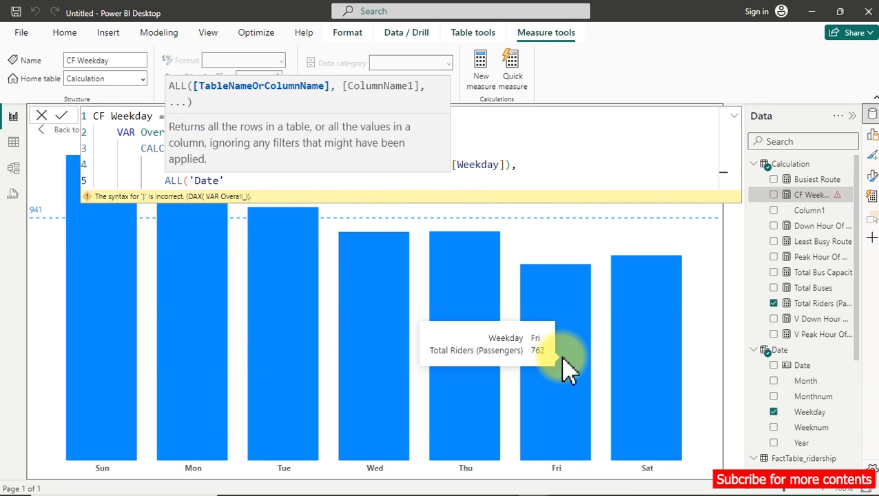
type(")")
key("shift+Return")
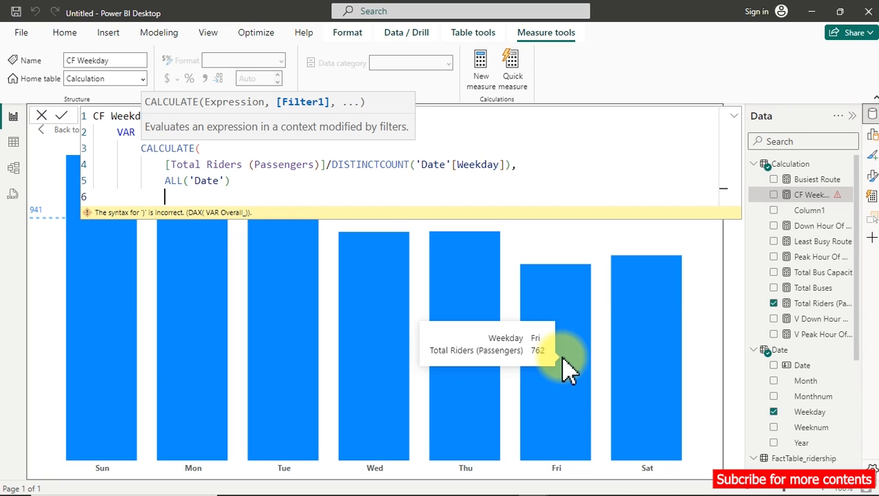
key("BackSpace")
type(")")
key("shift+Return")
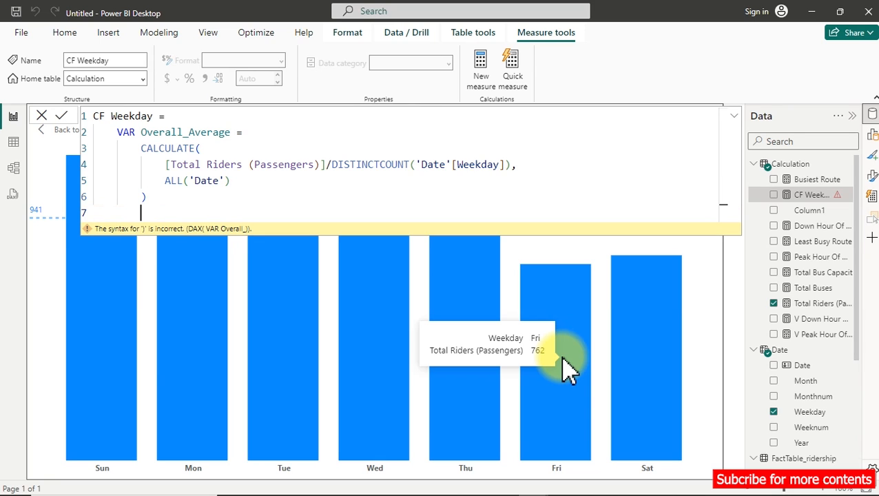
Finish the CF Weekday measure with RETURN and Overall_Average on the line below, and commit it.
type("ret")
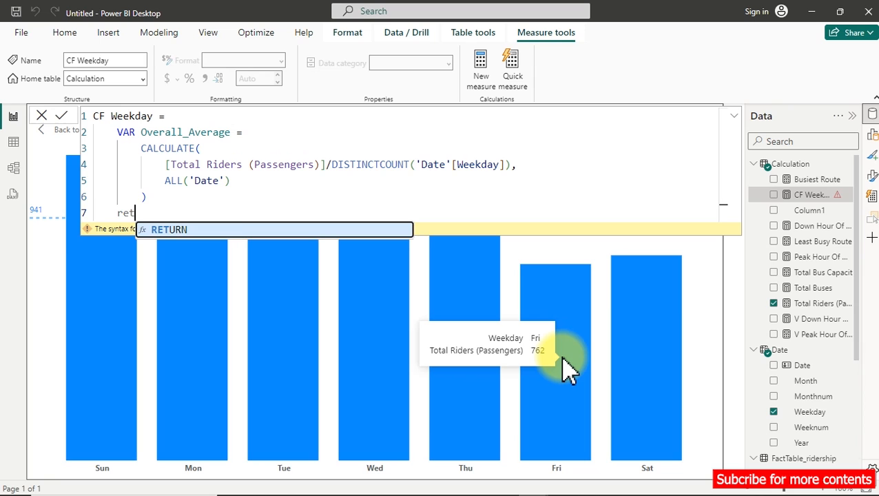
key("Tab")
key("shift+Return")
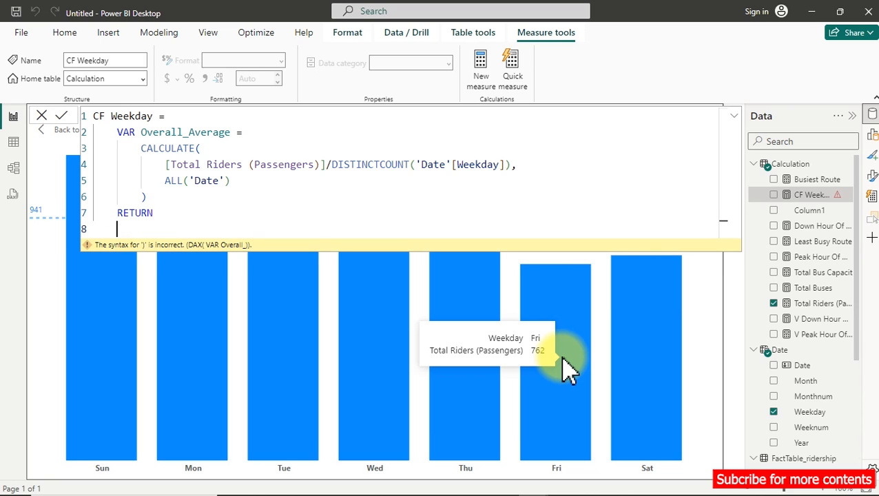
type("ove")
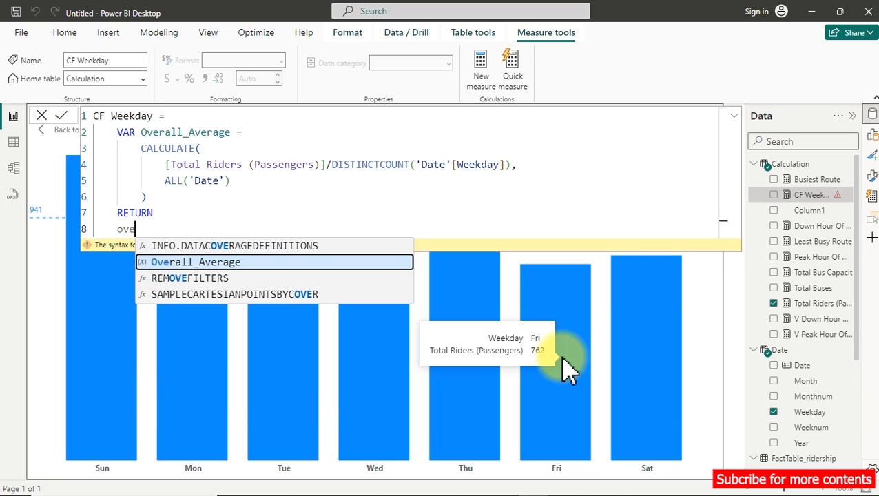
key("Tab")
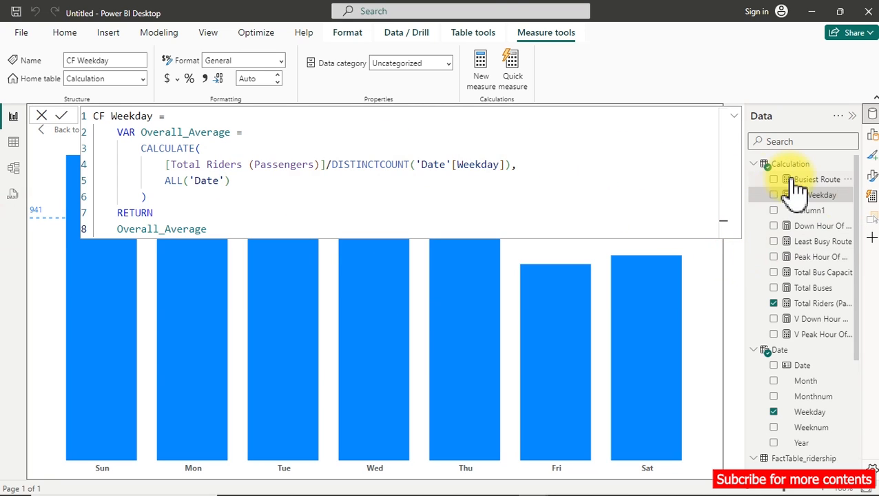
Add the CF Weekday measure to the weekday chart and uncover the chart from behind the formula.
left_click(774, 196)
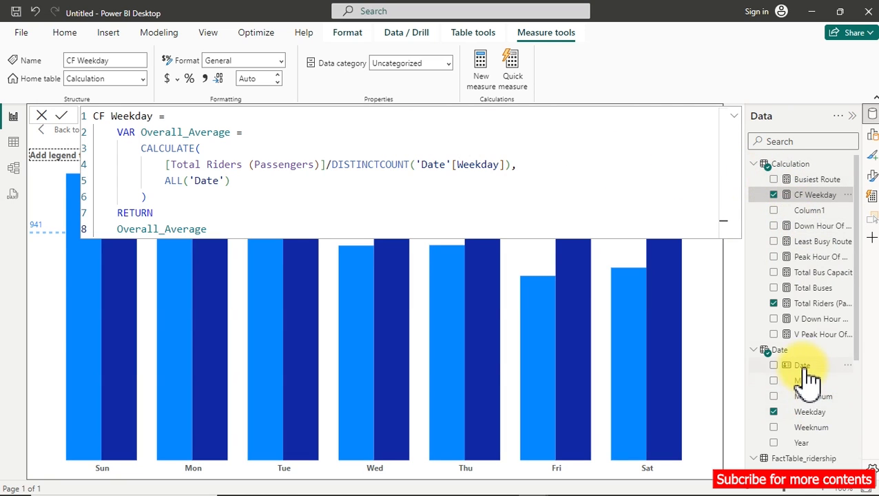
scroll(796, 367, "down", 2)
scroll(798, 319, "up", 2)
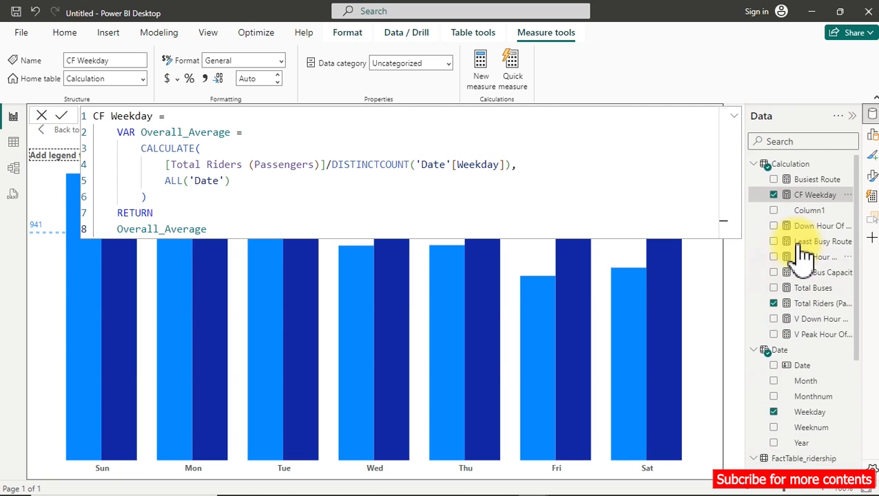
left_click(815, 211)
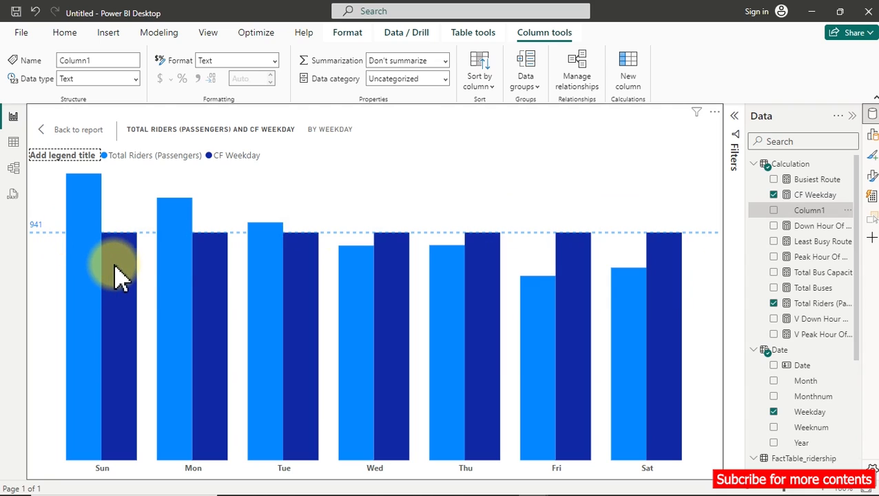
Check the CF Weekday columns against the average line and show the weekday chart's data as a table.
mouse_move(119, 277)
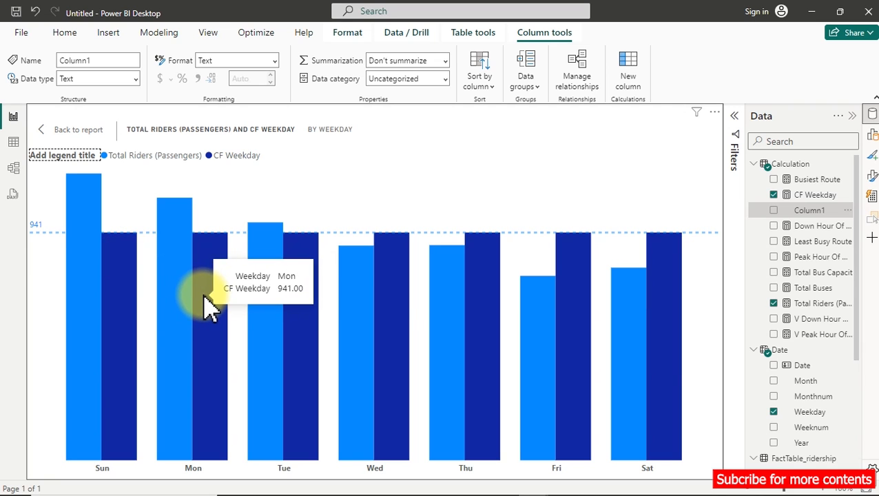
mouse_move(285, 310)
mouse_move(395, 301)
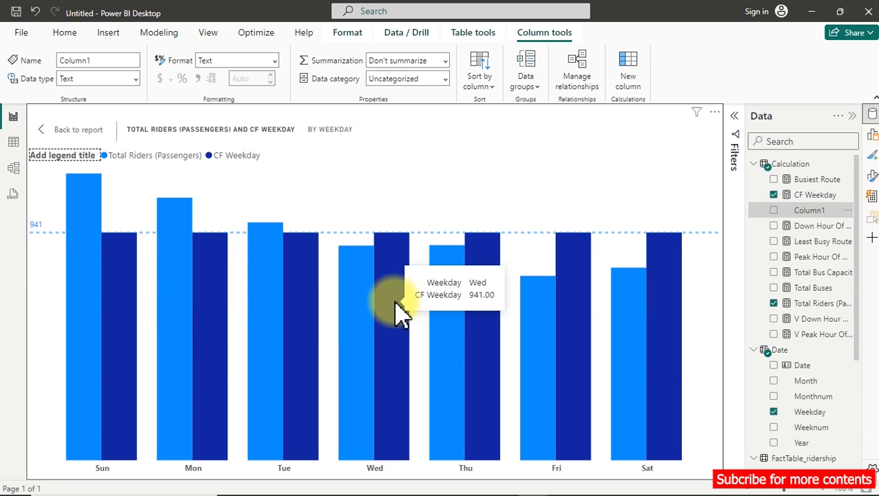
right_click(374, 187)
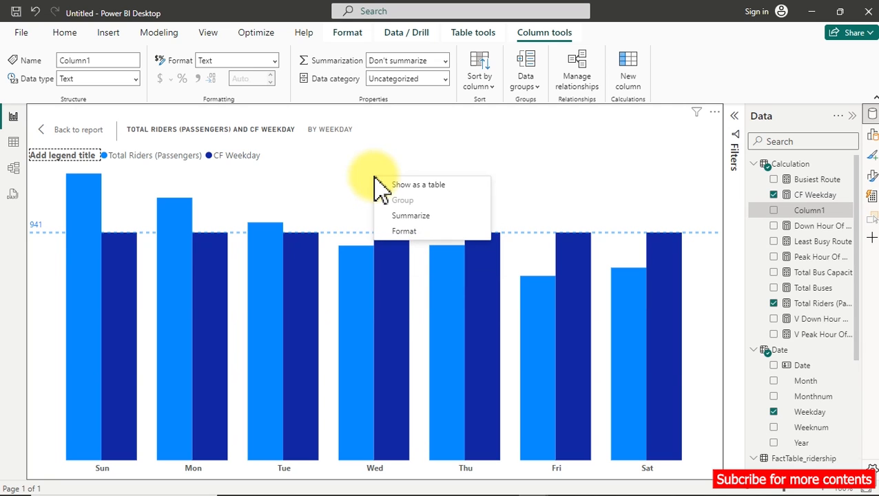
left_click(418, 185)
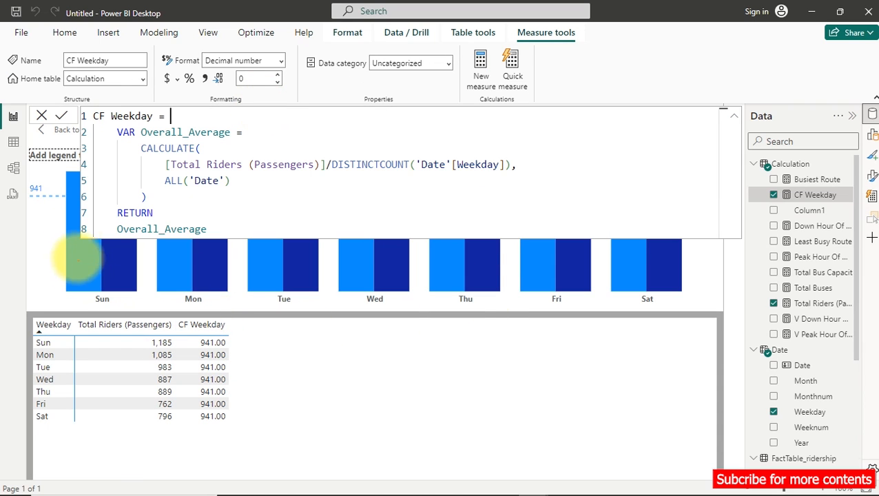
mouse_move(33, 172)
left_mouse_down()
mouse_move(15, 188)
mouse_move(38, 189)
left_mouse_up()
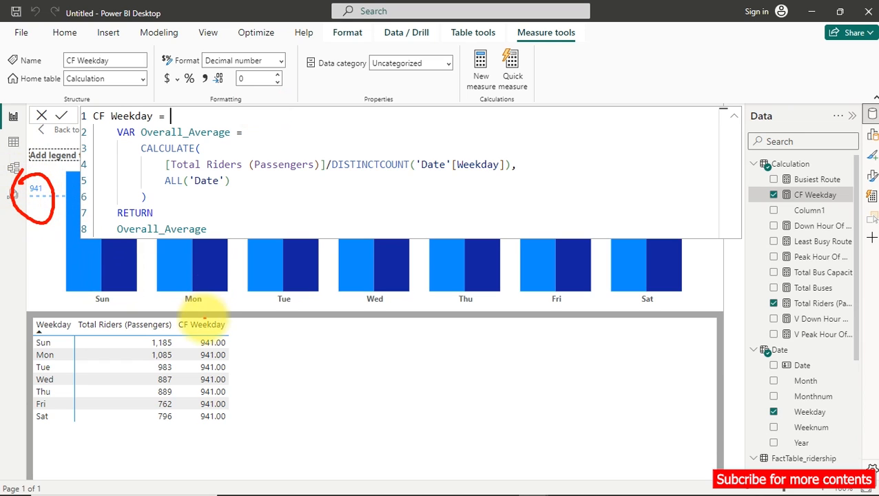
mouse_move(193, 335)
left_mouse_down()
mouse_move(226, 343)
mouse_move(193, 337)
left_mouse_up()
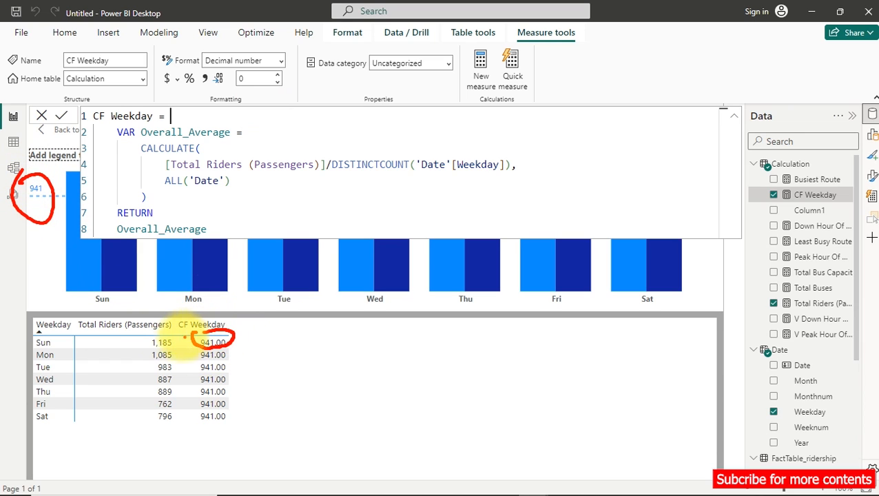
mouse_move(91, 338)
left_mouse_down()
mouse_move(60, 342)
mouse_move(63, 405)
left_mouse_up()
left_click_drag(93, 412, 66, 414)
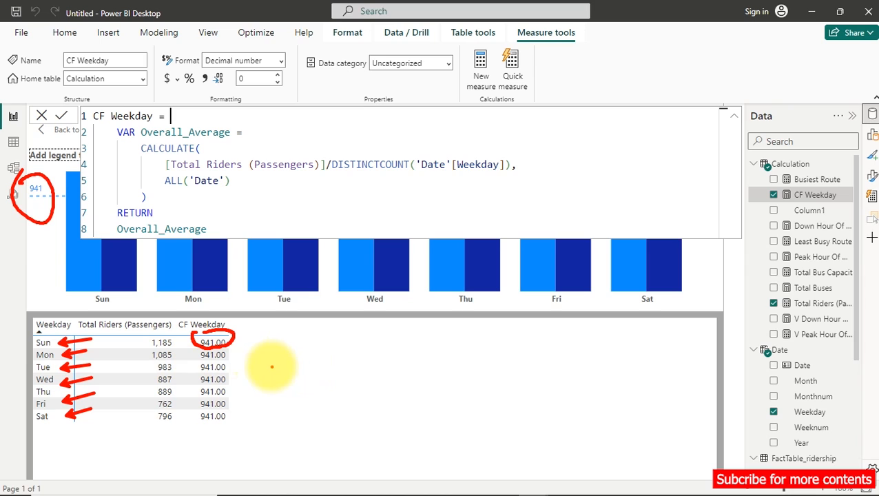
key("Escape")
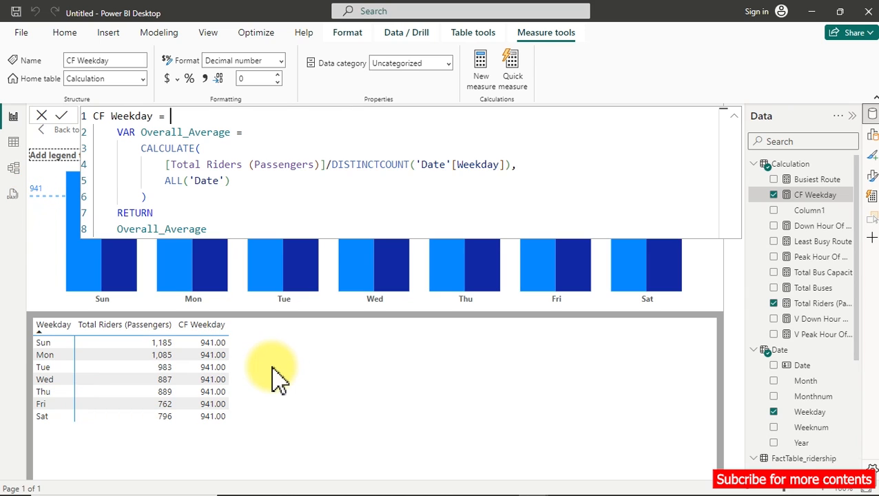
Open an IF function below RETURN in the CF Weekday measure and remove the Overall_Average line beneath it.
left_click(215, 229)
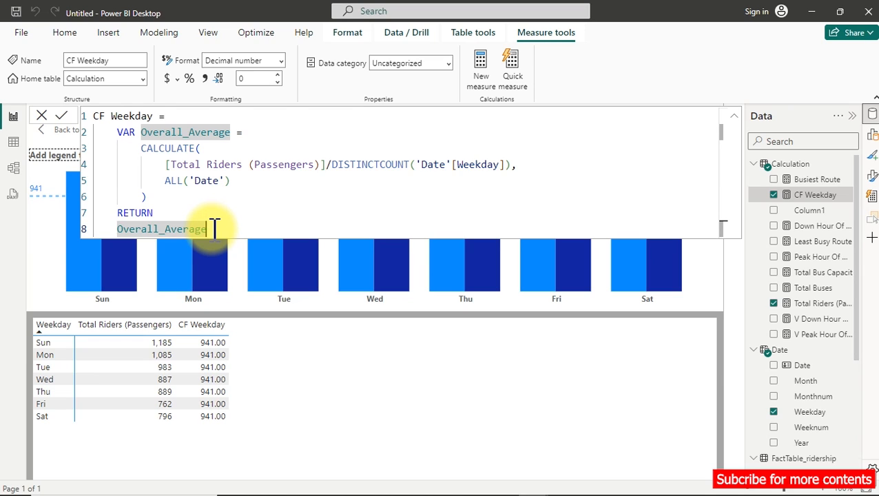
double_click(177, 213)
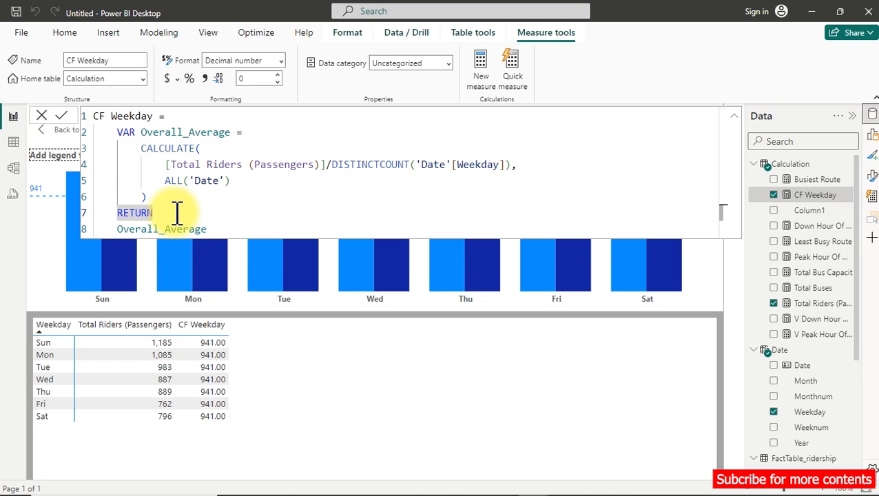
key("Return")
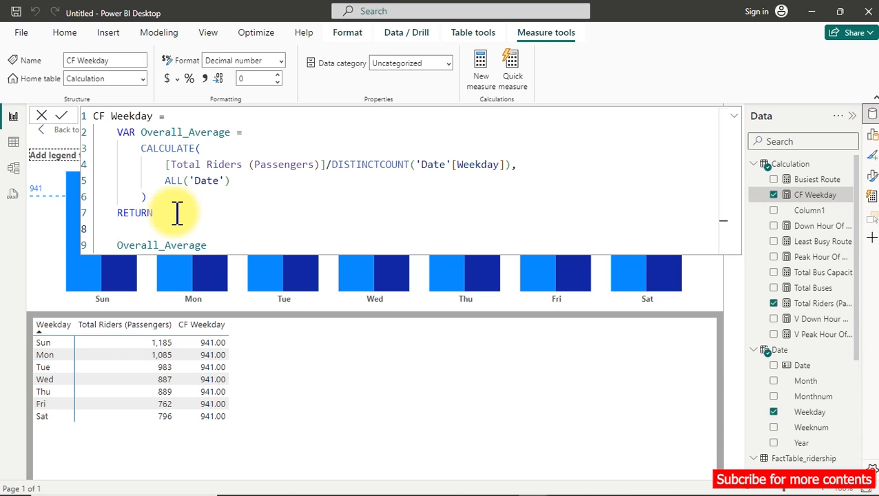
type("IF(")
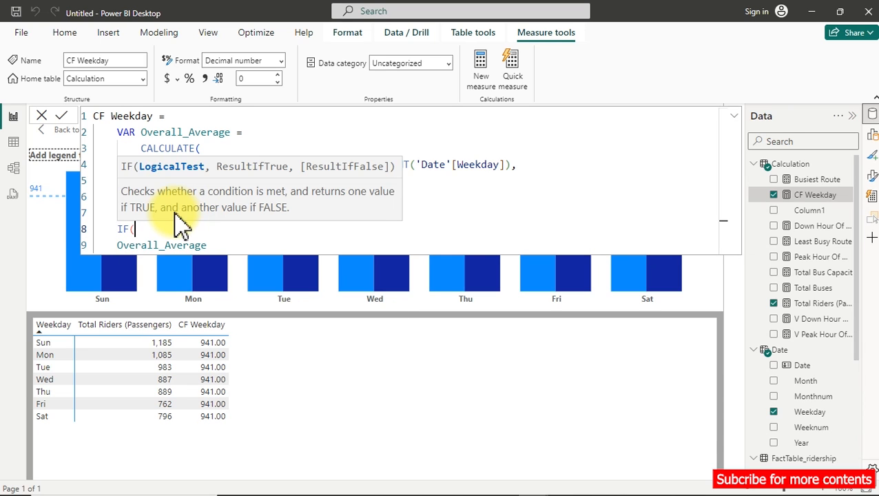
left_click_drag(213, 244, 107, 245)
key("ctrl+x")
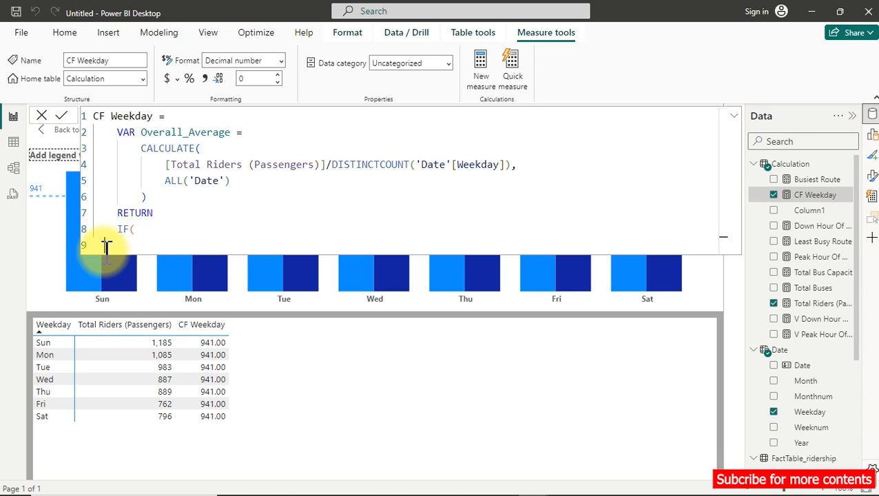
left_click(158, 231)
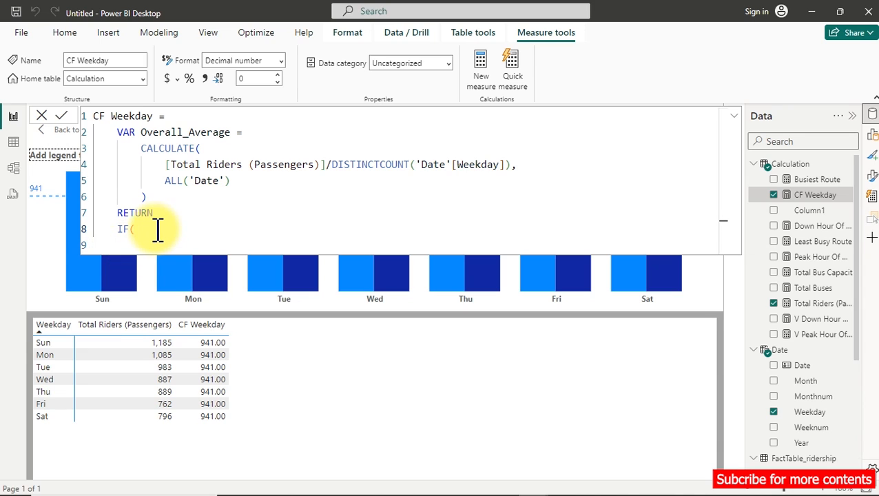
Enter [Total Riders (Passengers)]>Overall_Average as the IF condition on its own line.
key("shift+Return")
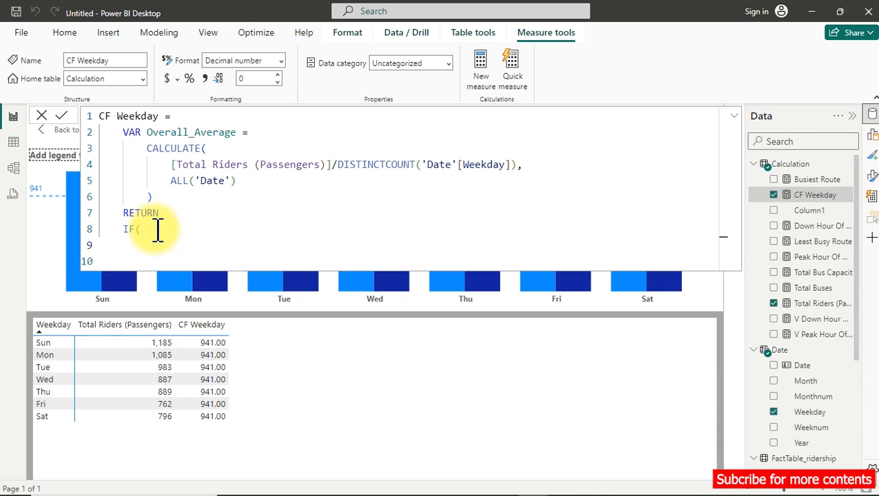
type("[tot")
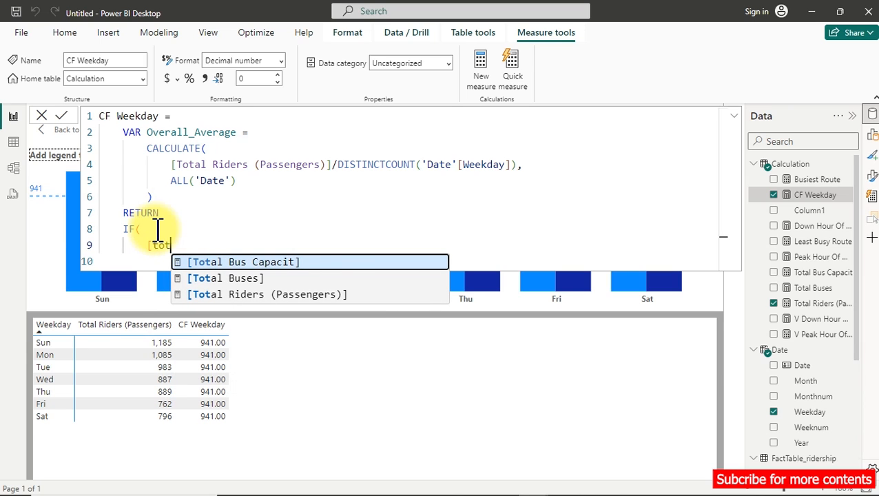
key("Down")
key("Down")
key("Tab")
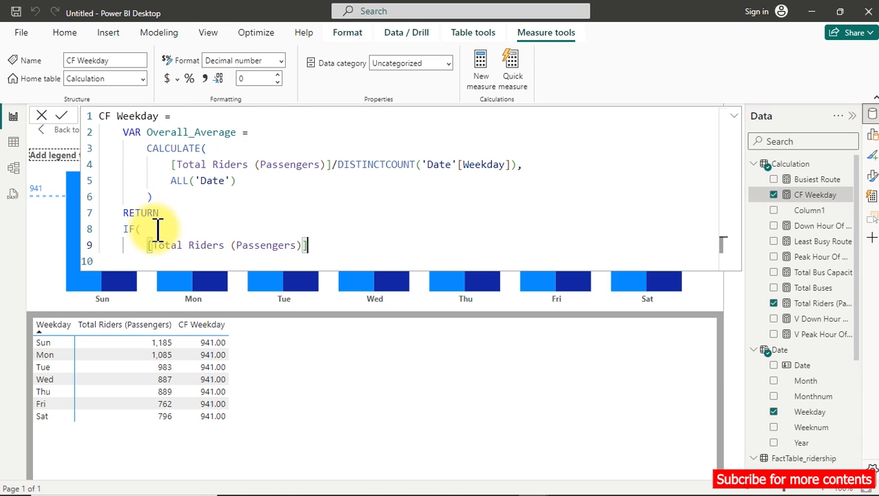
type(">")
type("over")
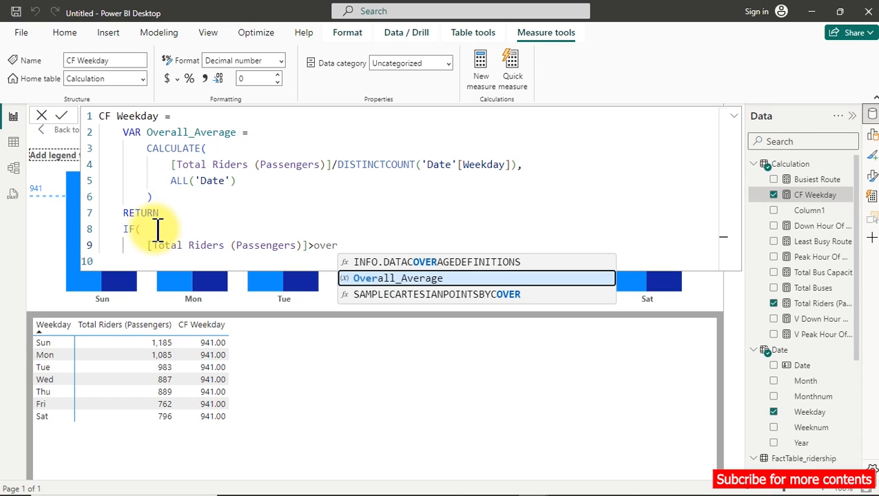
key("Tab")
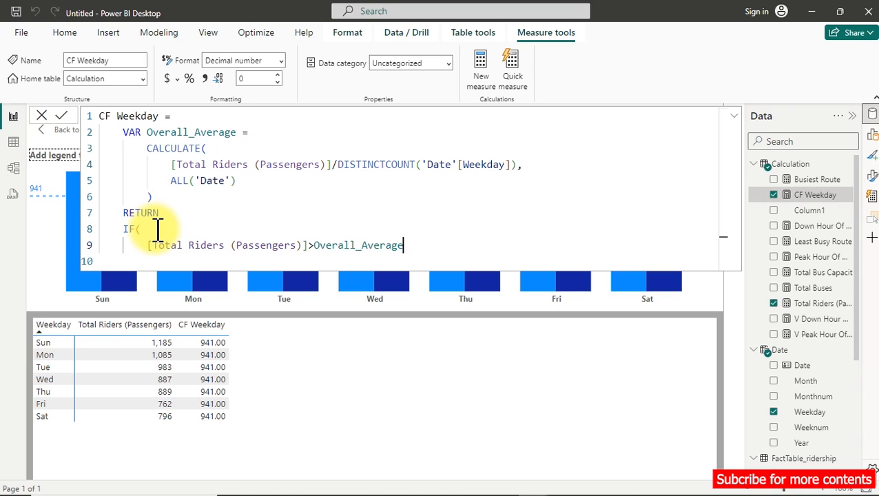
Give the IF function 1 as the true result and 0 as the false result on separate lines, and close it.
key("Return")
type(",1")
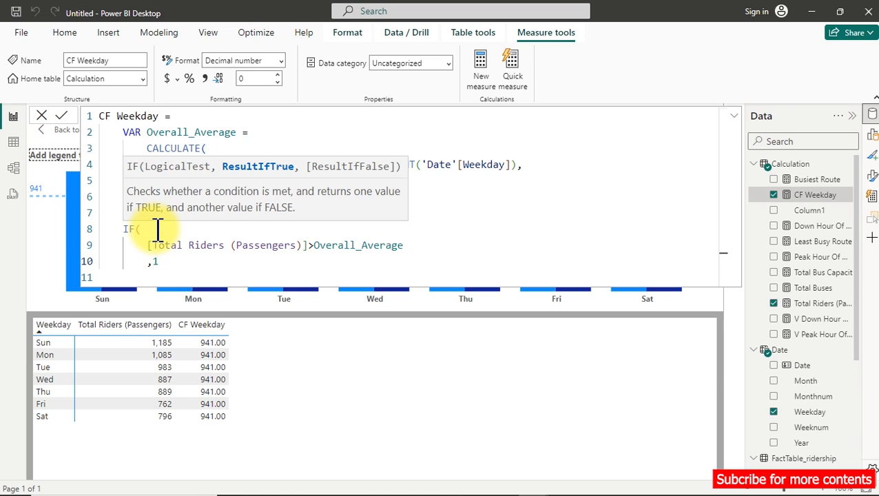
key("Return")
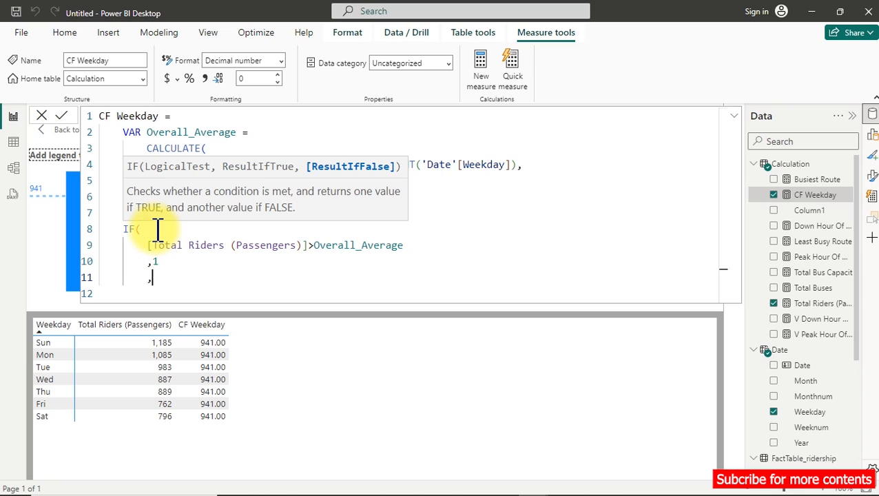
key("Return")
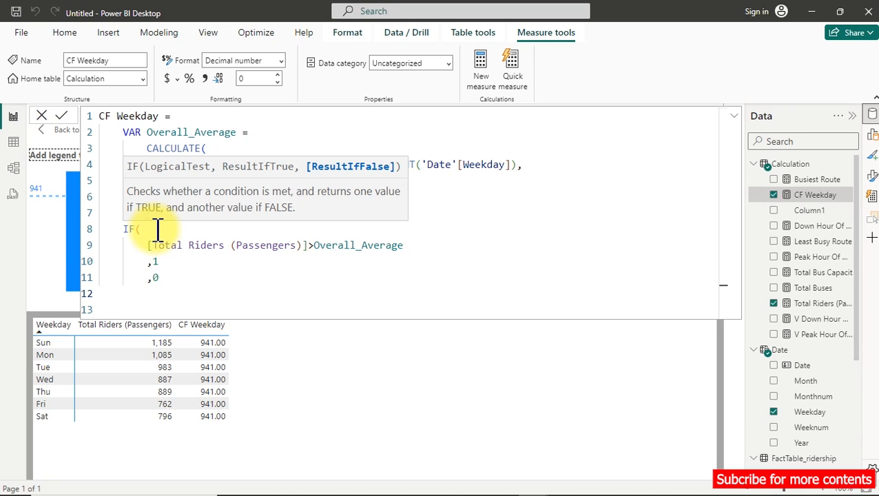
type(")")
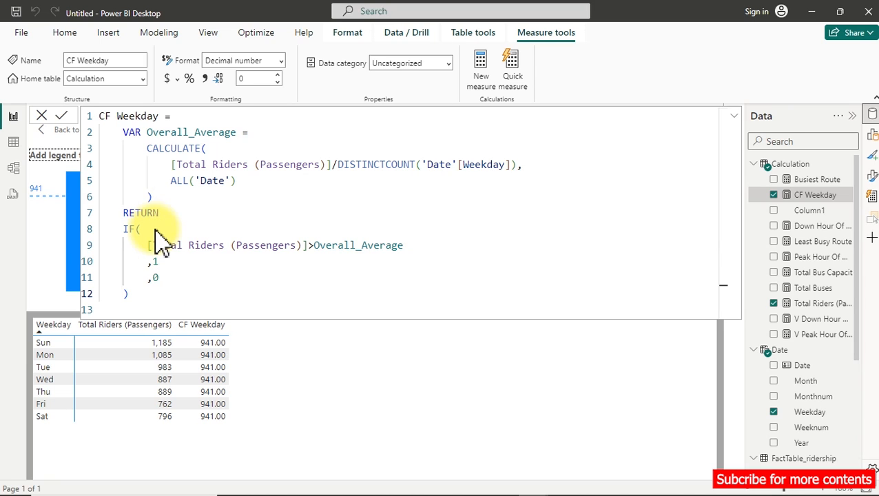
key("Return")
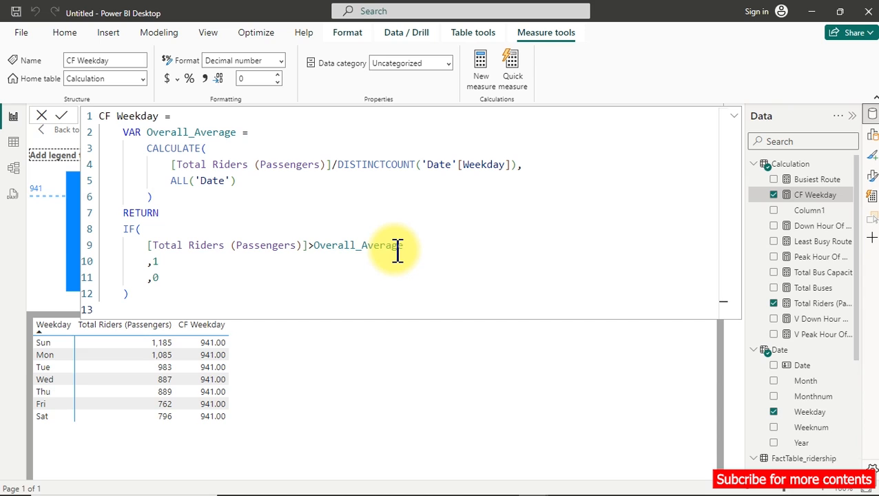
Commit the revised CF Weekday measure and uncover the weekday chart from behind the formula.
left_click(206, 261)
left_click(205, 228)
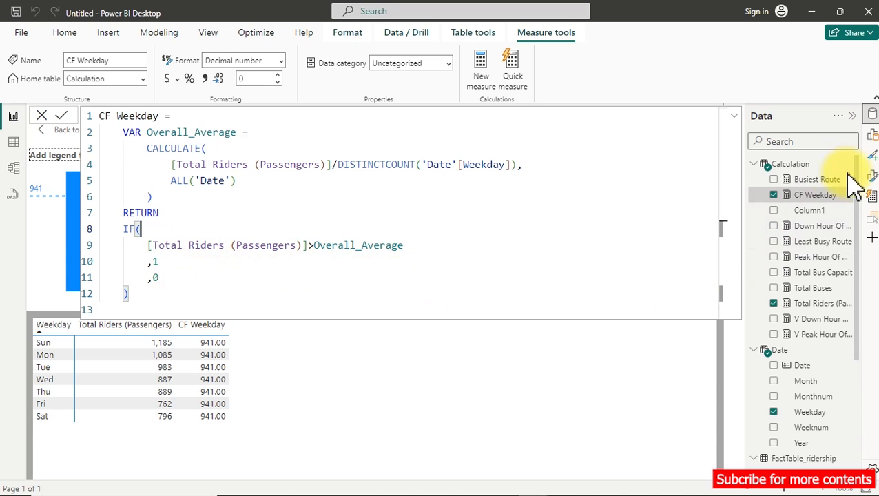
left_click(803, 382)
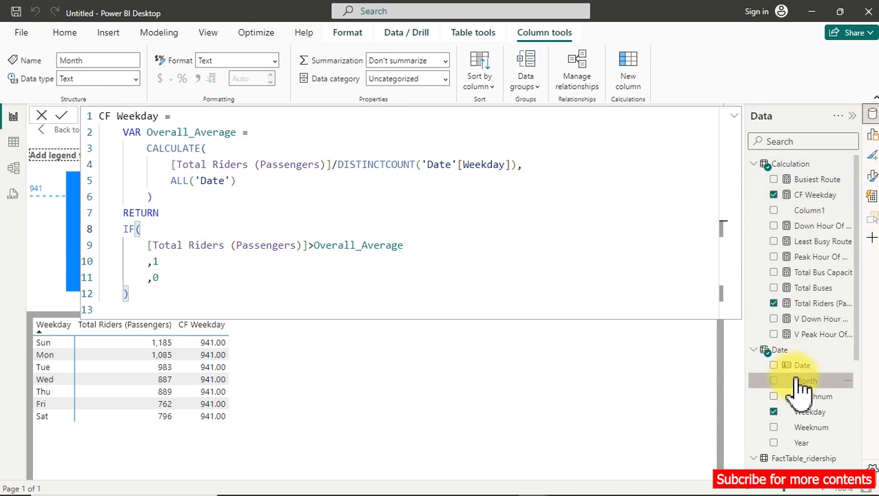
left_click(808, 211)
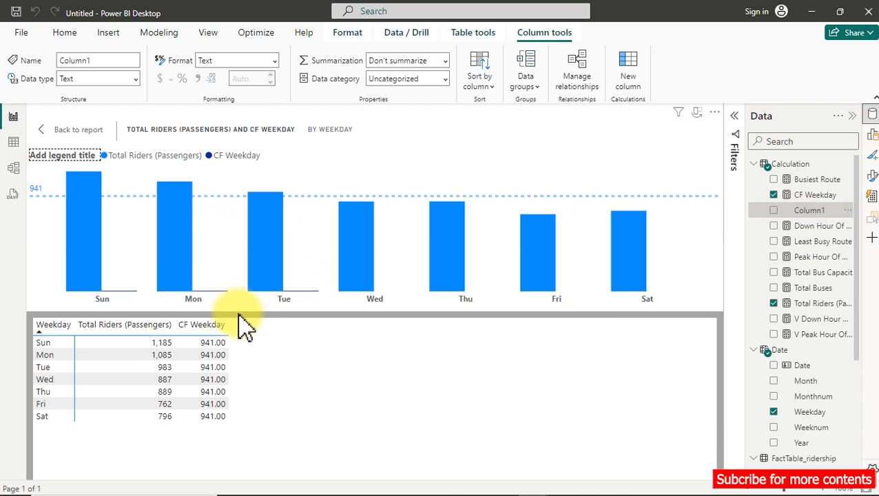
mouse_move(187, 329)
left_mouse_down()
mouse_move(187, 373)
mouse_move(207, 434)
mouse_move(241, 414)
left_mouse_up()
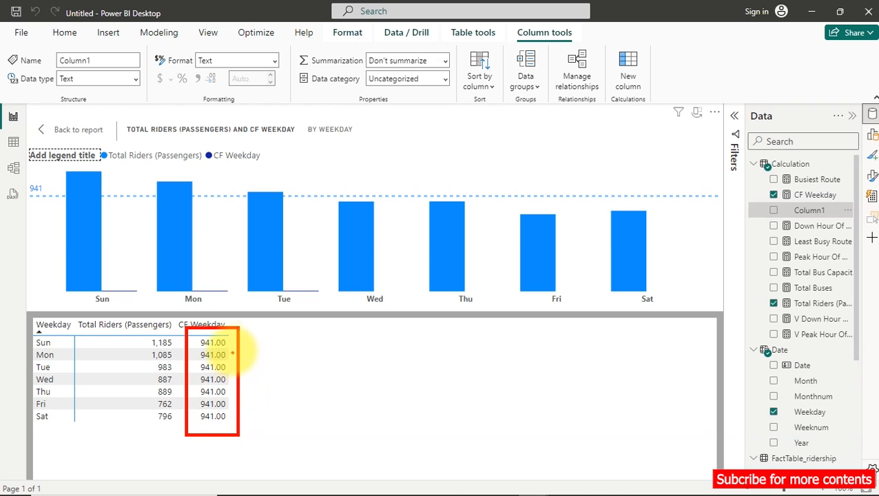
left_click_drag(183, 283, 234, 301)
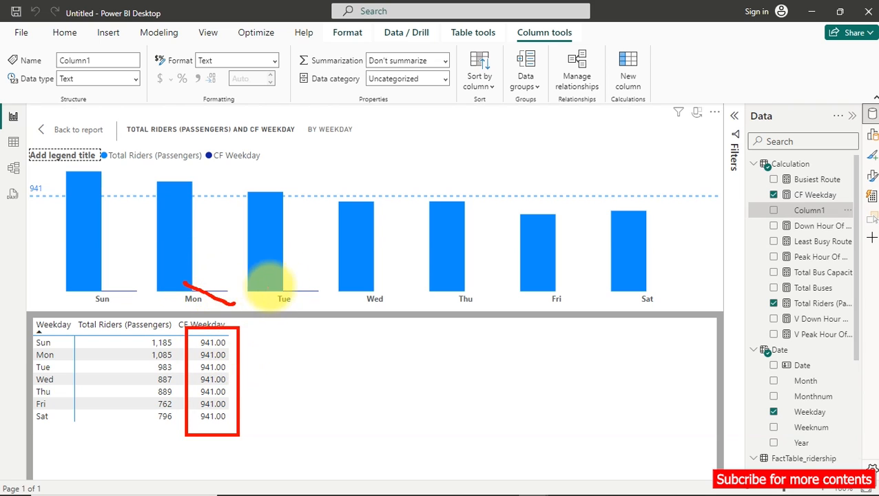
left_click_drag(286, 283, 307, 301)
left_click_drag(121, 281, 136, 306)
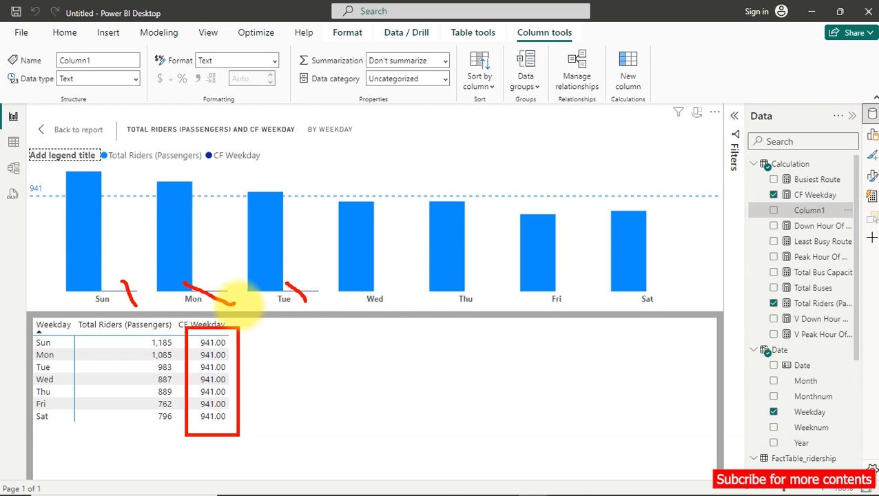
left_click_drag(397, 280, 396, 282)
mouse_move(484, 276)
left_mouse_down()
mouse_move(480, 288)
mouse_move(485, 277)
left_mouse_up()
left_click_drag(583, 279, 582, 278)
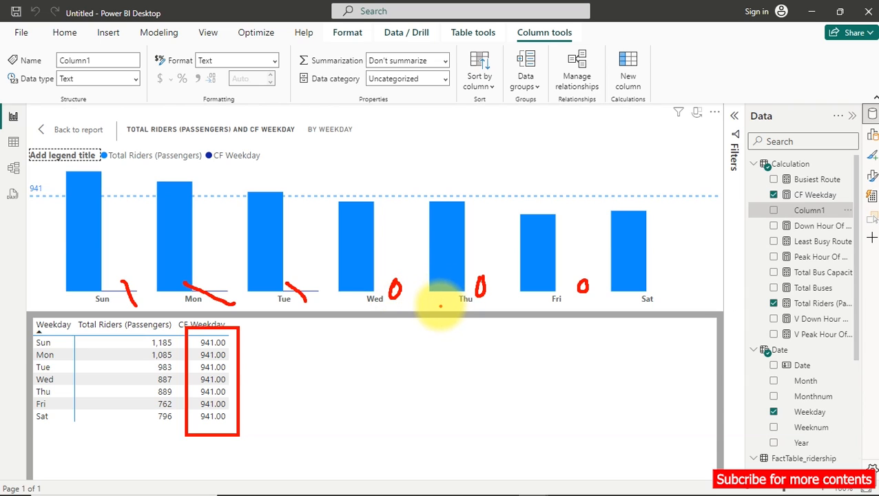
key("Escape")
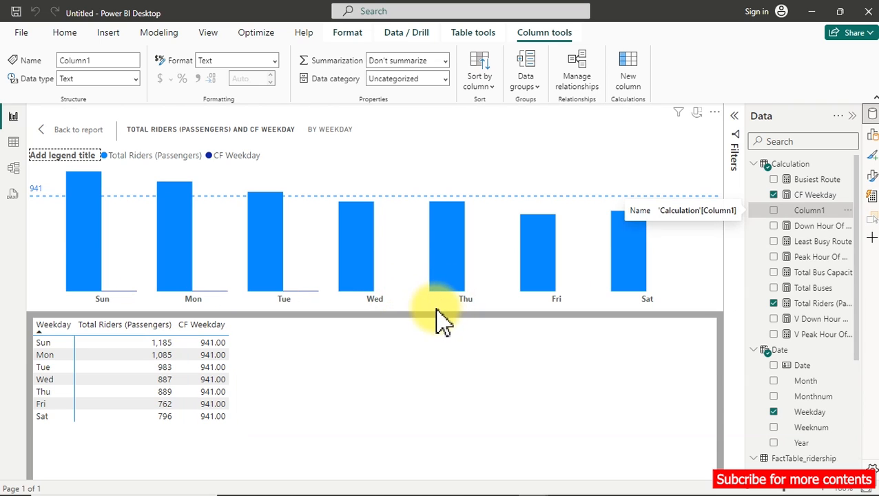
Return to the report page and put CF Weekday on a new card, shrunk to fit below the V Peak Hour Of Operation card.
left_click(78, 131)
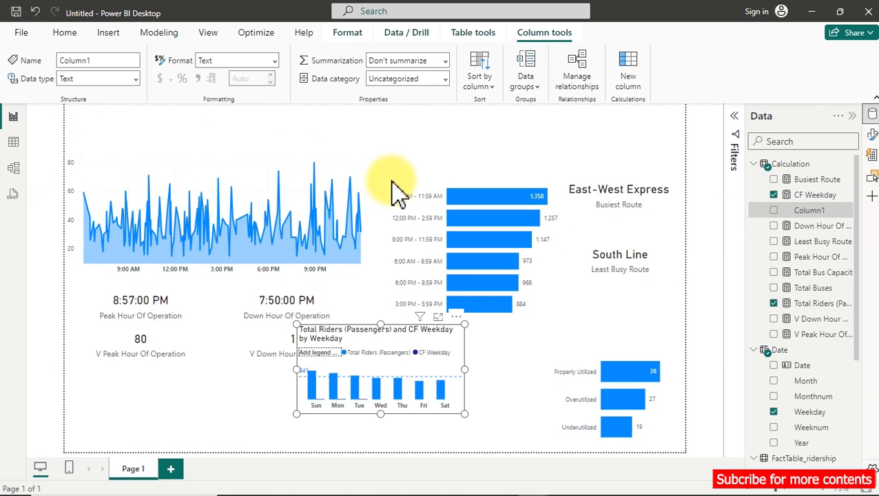
left_click(326, 344)
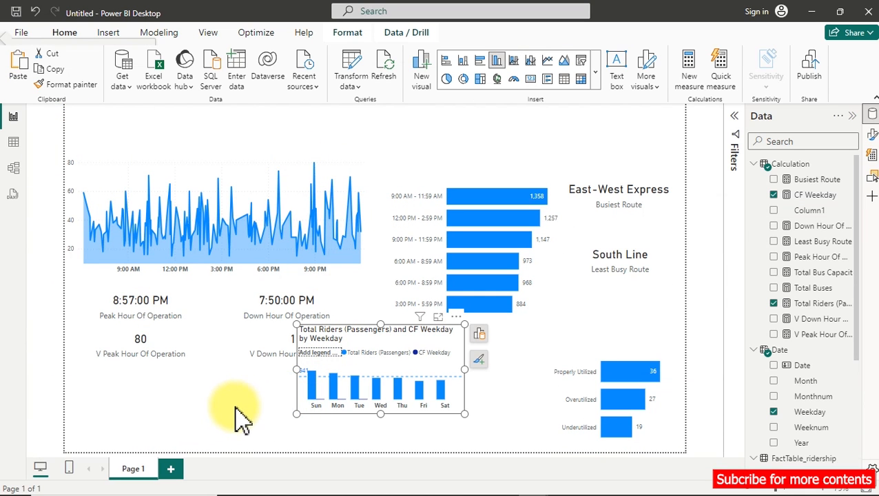
left_click(212, 412)
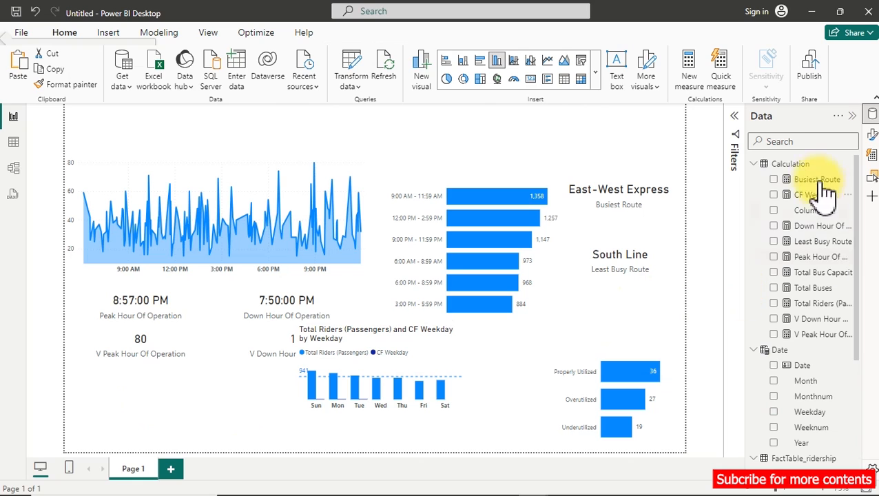
left_click(776, 196)
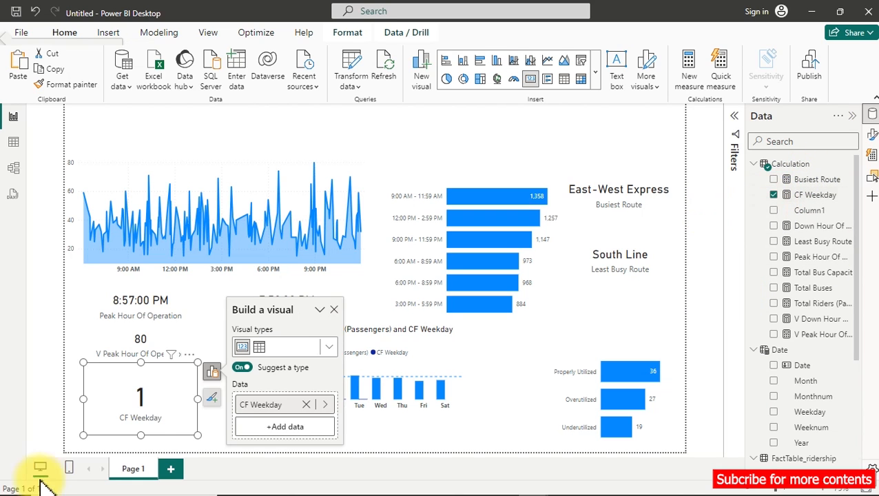
left_click_drag(198, 362, 196, 404)
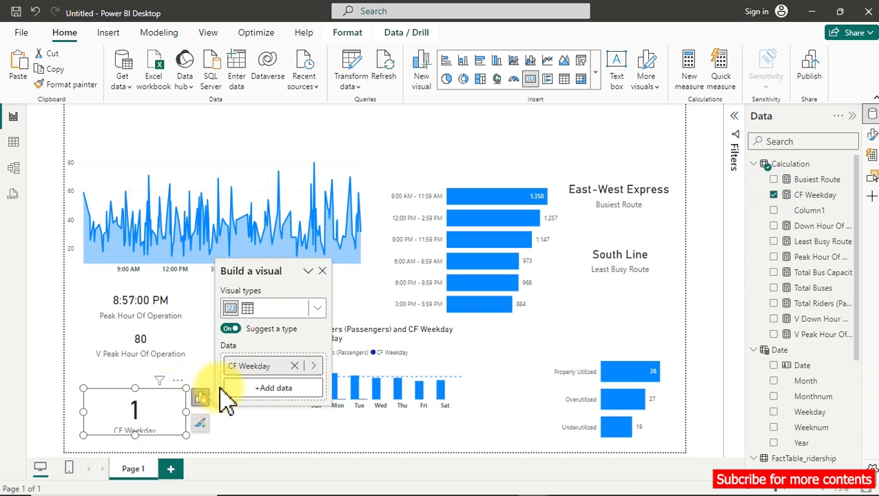
Remove the CF Weekday measure from the weekday chart.
left_click(422, 372)
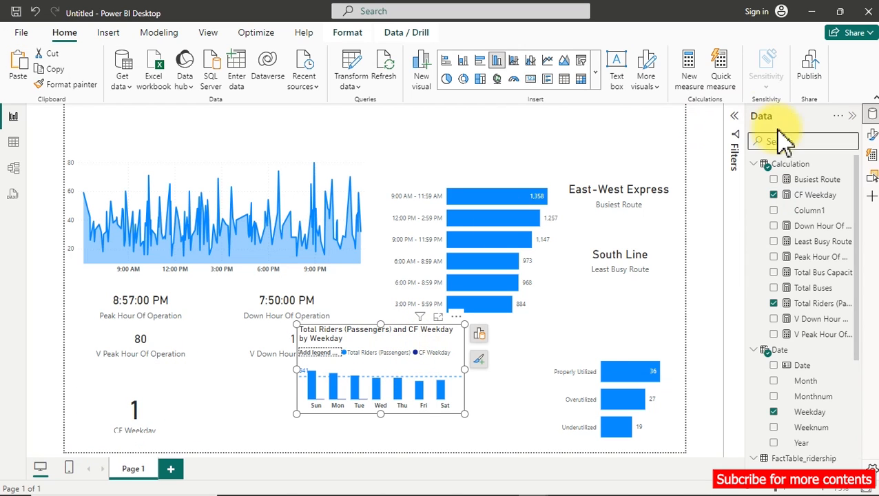
left_click(775, 196)
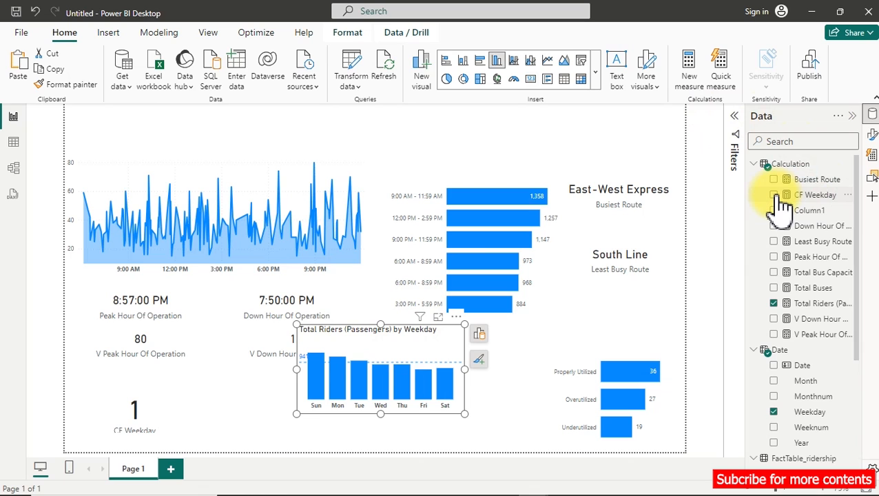
Show the weekday riders chart in focus mode and expand its Columns color formatting settings.
left_click(441, 319)
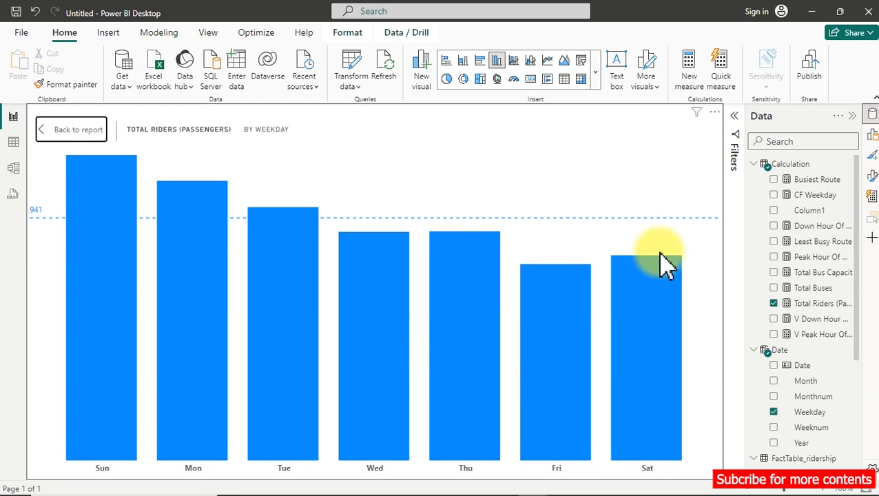
left_click(870, 136)
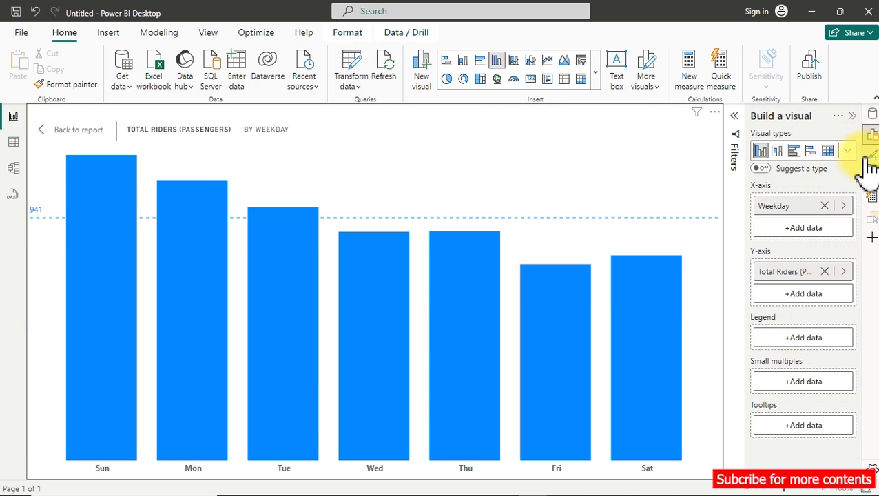
left_click(872, 179)
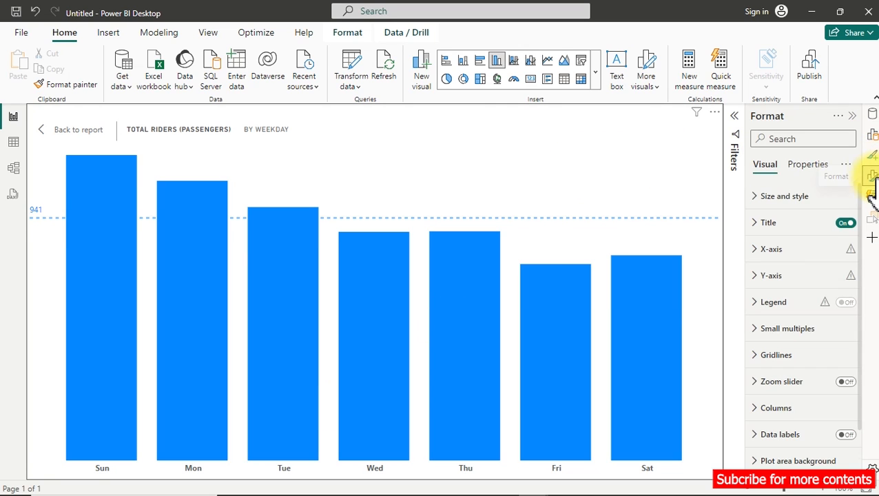
scroll(786, 310, "down", 2)
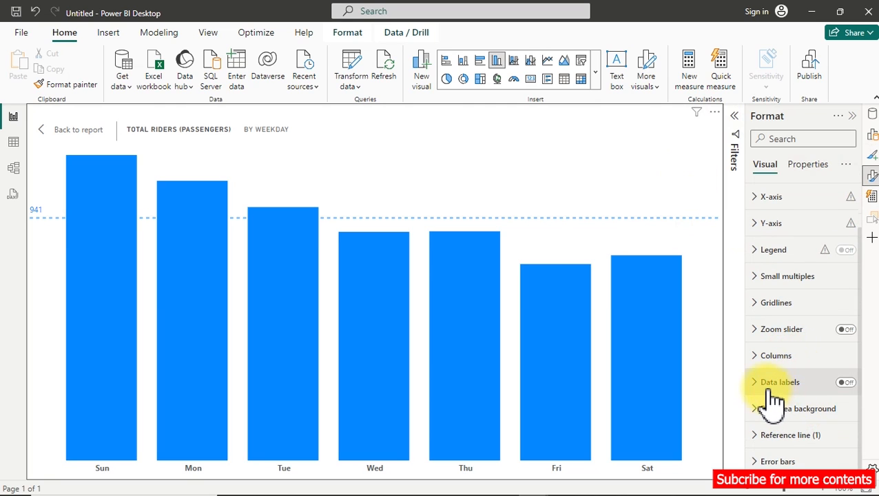
left_click(760, 359)
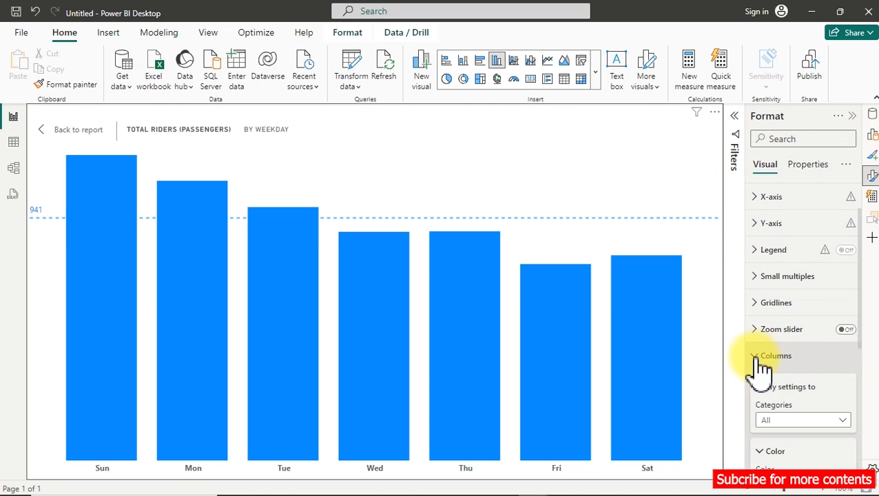
scroll(769, 410, "down", 2)
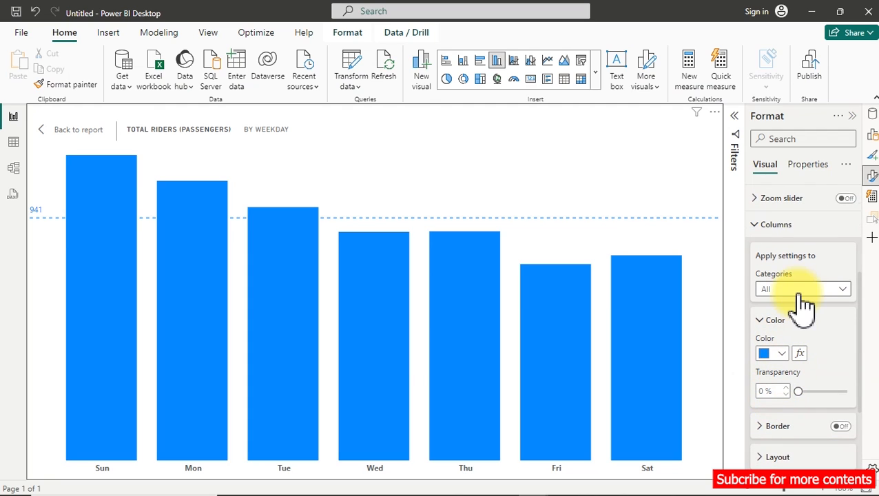
Switch the column color's conditional formatting to the Rules style, add a second rule, and set both rules' comparison to =.
left_click(800, 353)
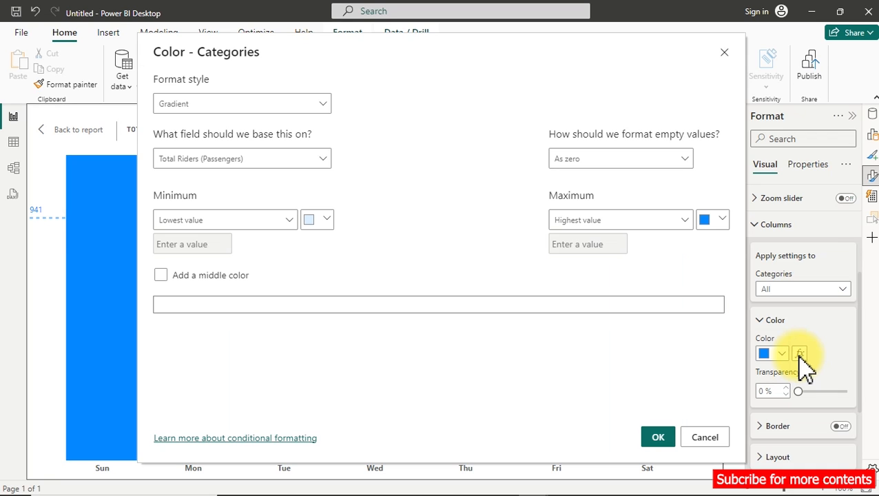
left_click(207, 104)
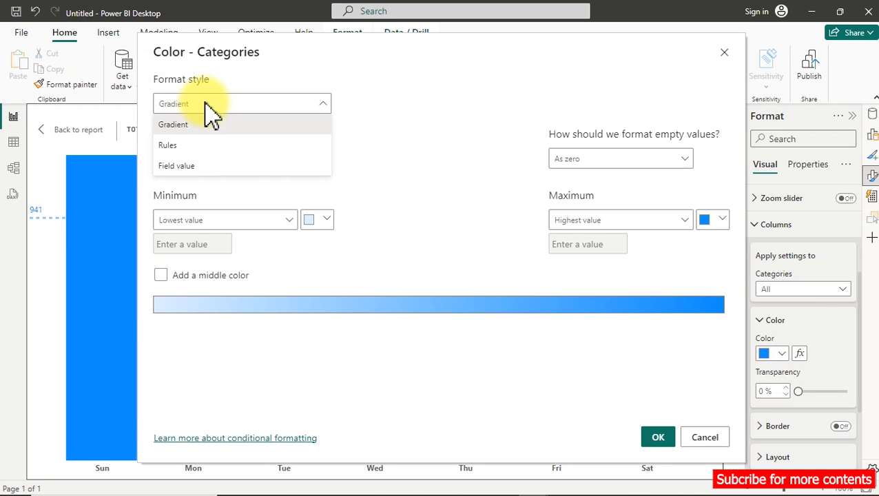
left_click(192, 146)
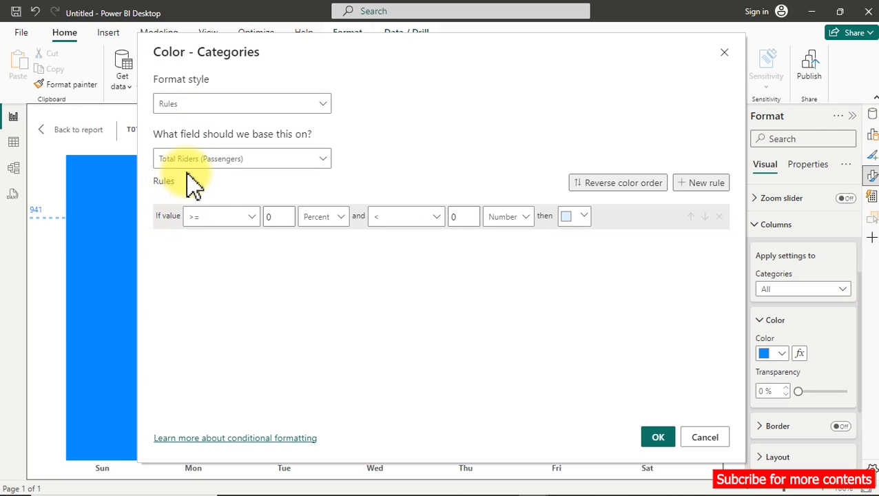
left_click(708, 185)
left_click(233, 218)
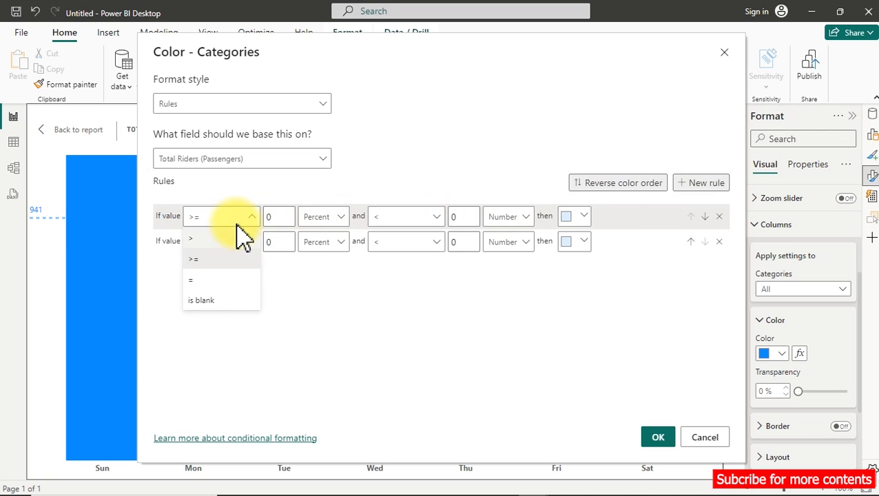
left_click(217, 280)
left_click(229, 242)
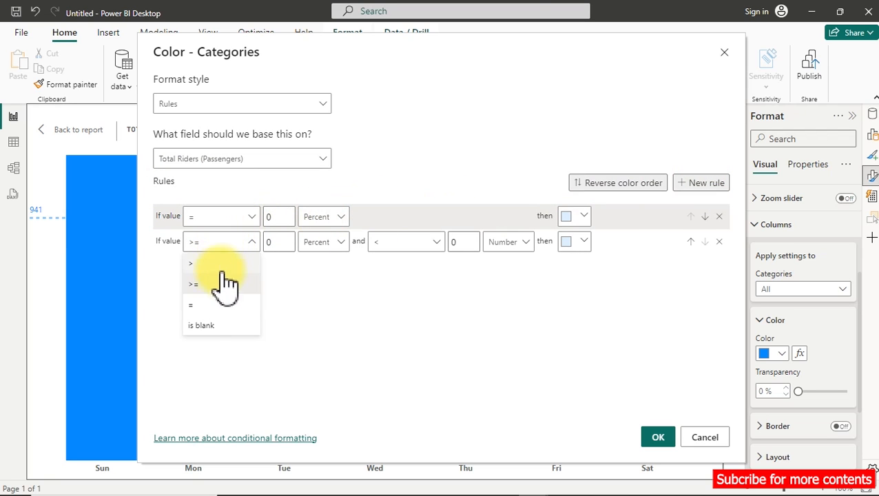
left_click(212, 305)
Make the first rule match 0 and the second match 1, with both value types set to Number.
left_click(268, 219)
left_click(274, 242)
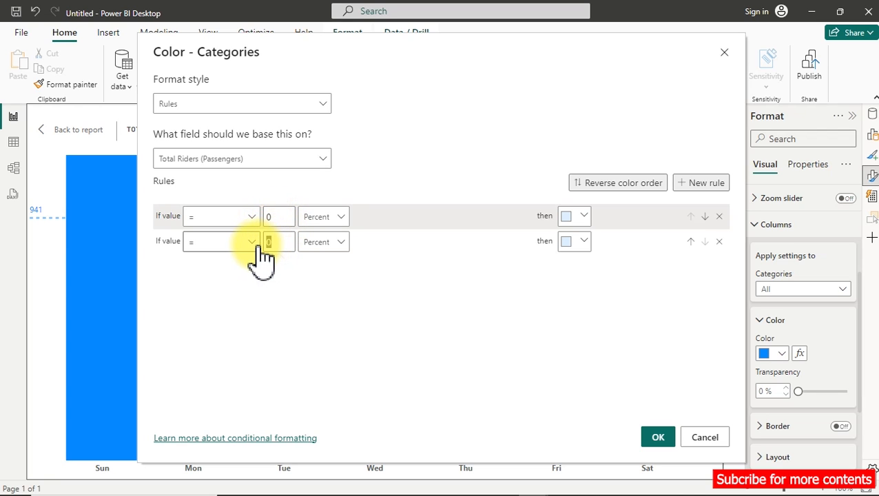
type("1")
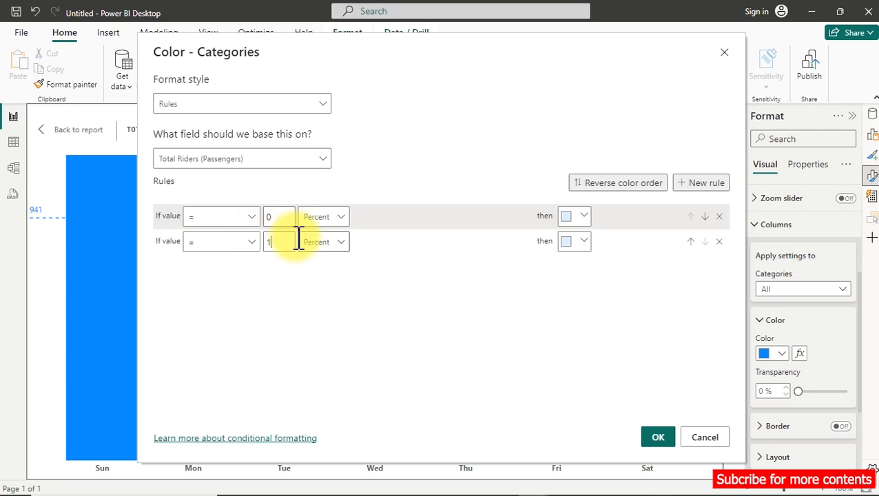
left_click(348, 219)
left_click(320, 239)
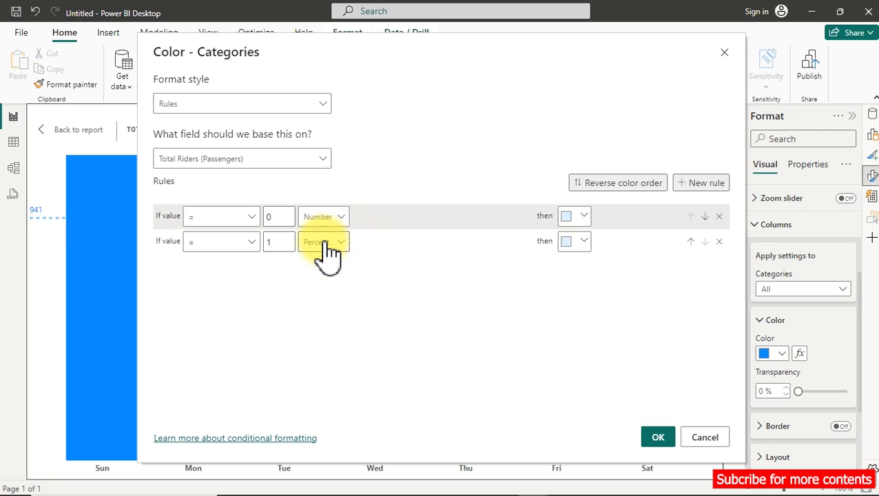
left_click(321, 242)
left_click(321, 265)
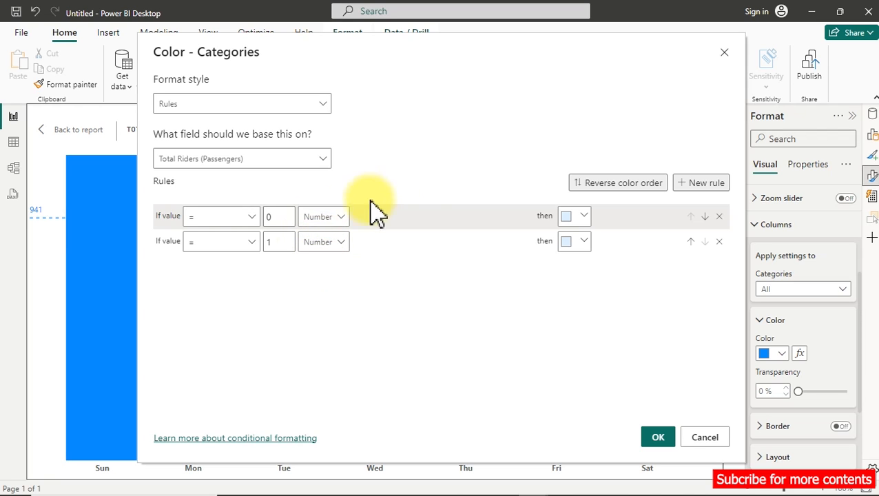
Assign red to the rule for value 0 and light blue (#41A4FF) to the rule for value 1.
left_click(583, 218)
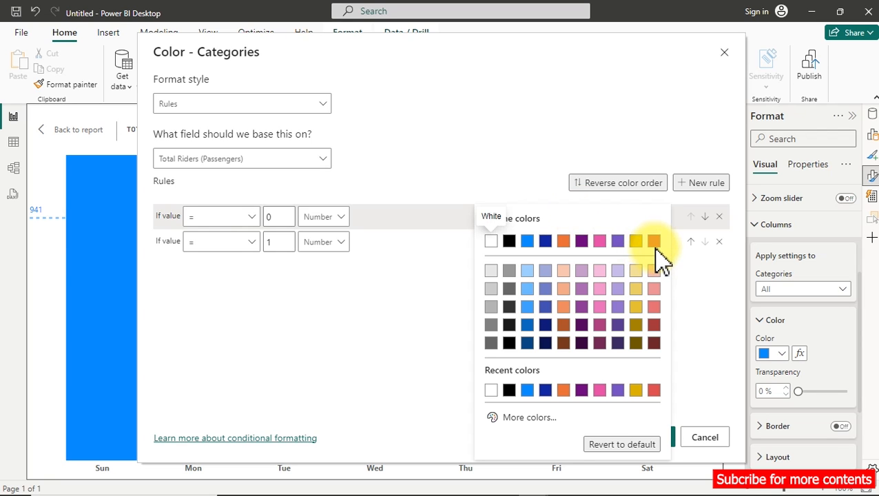
left_click(654, 243)
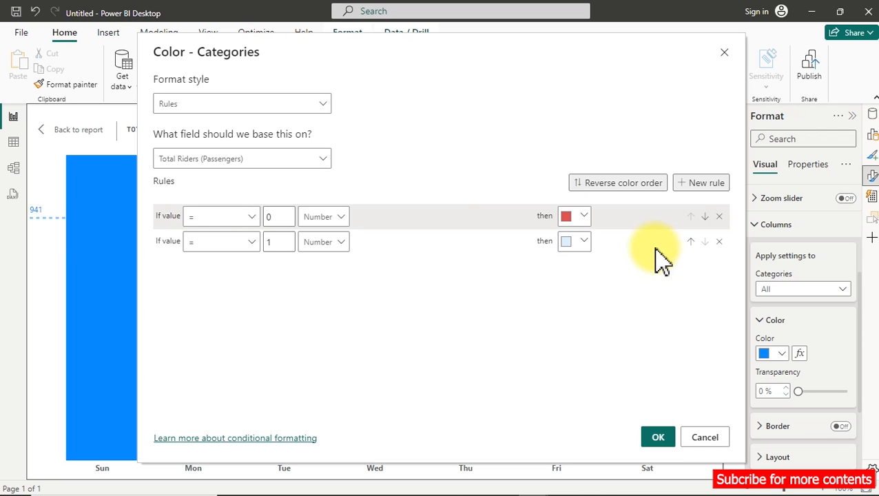
left_click(572, 242)
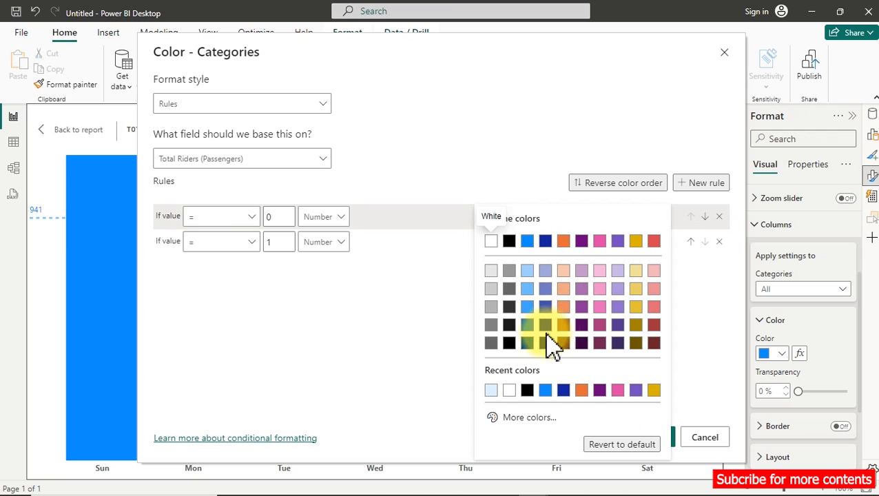
left_click(532, 308)
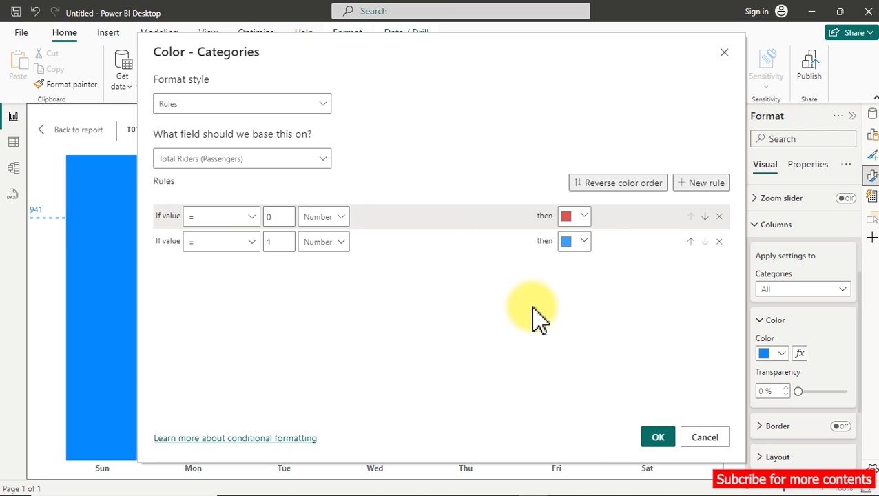
Try a custom dark teal, about RGB 6, 134, 110, as the color for the rule matching 1.
left_click(578, 241)
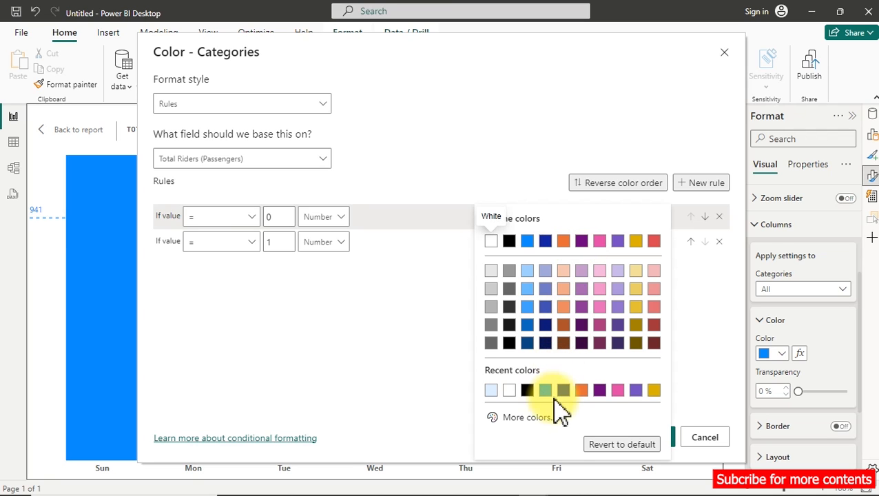
left_click(545, 416)
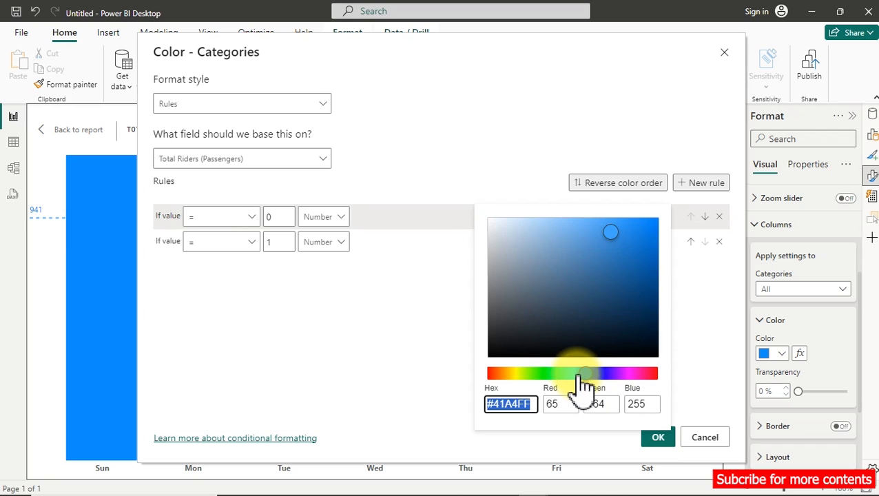
left_click_drag(583, 376, 560, 378)
left_click(649, 298)
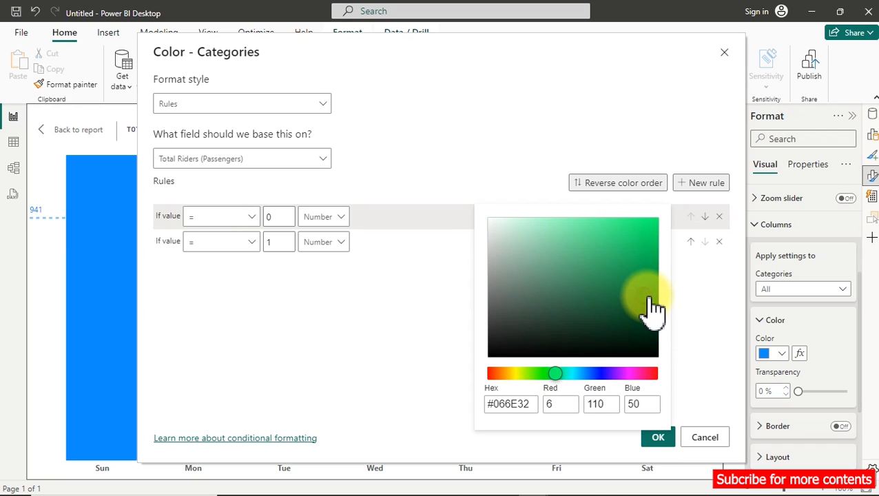
left_click_drag(649, 298, 656, 318)
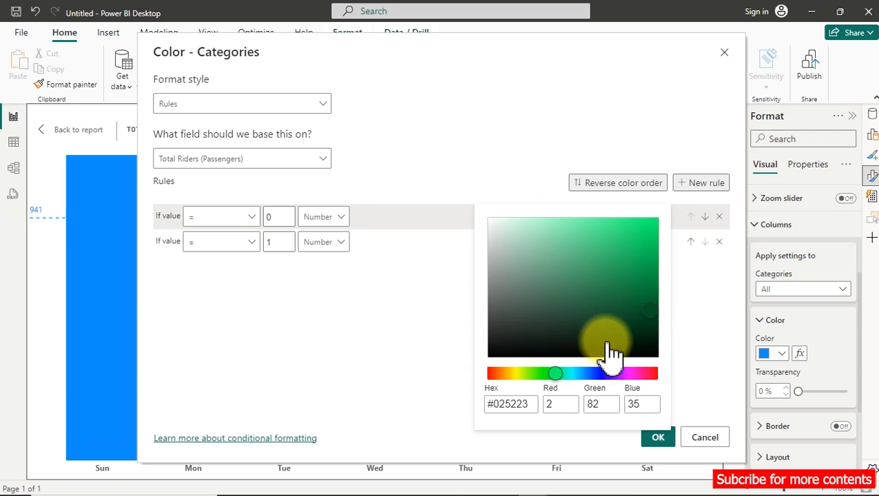
left_click(566, 373)
left_click(651, 288)
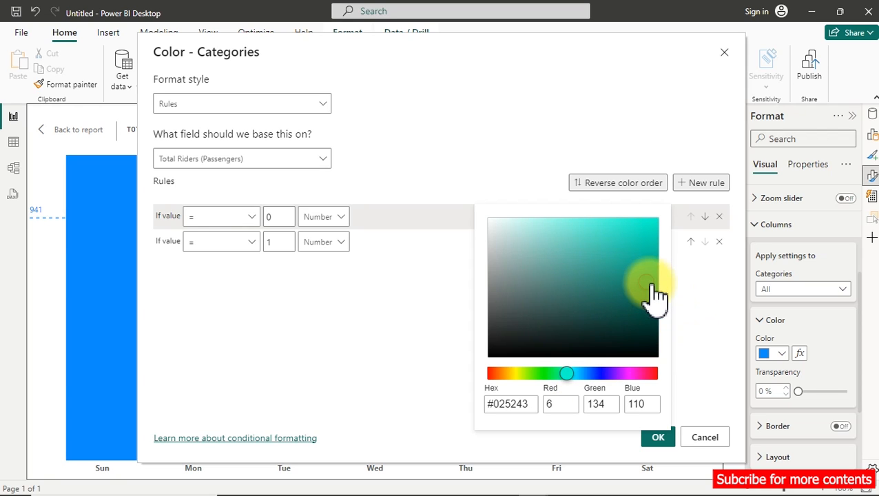
left_click(447, 298)
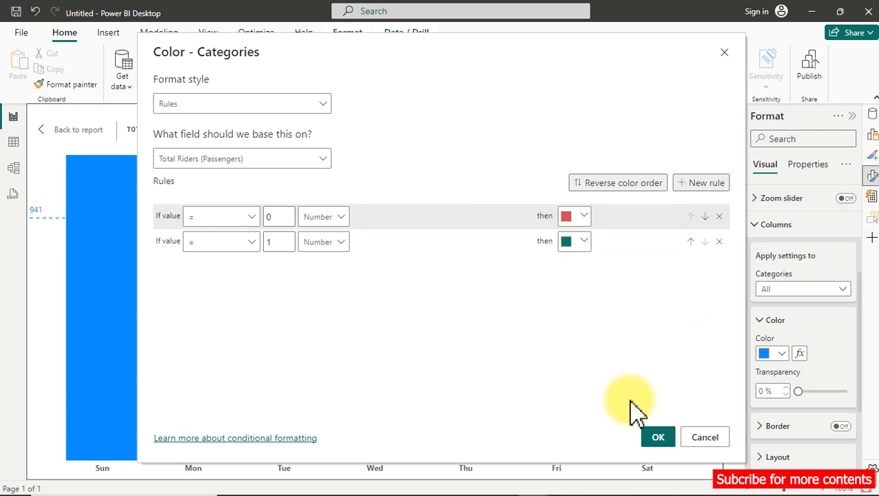
Switch the rule matching 1 from the custom teal to a theme light blue and apply the color rules.
left_click(577, 241)
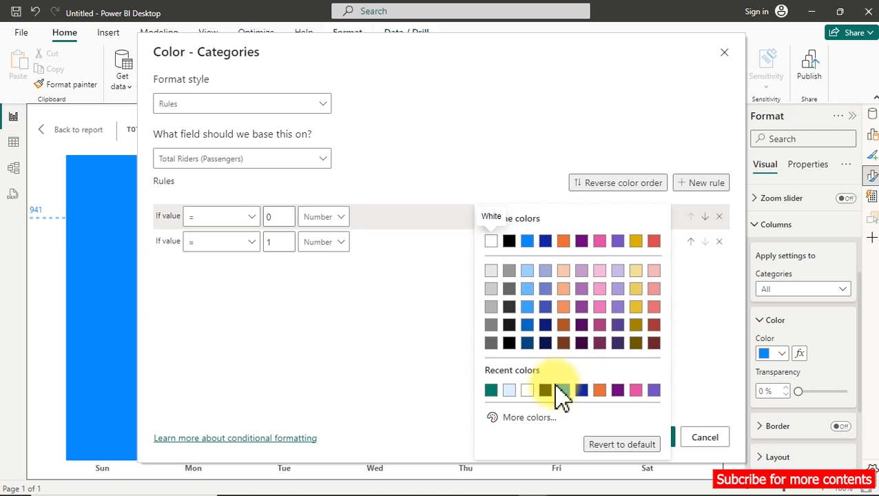
left_click(529, 311)
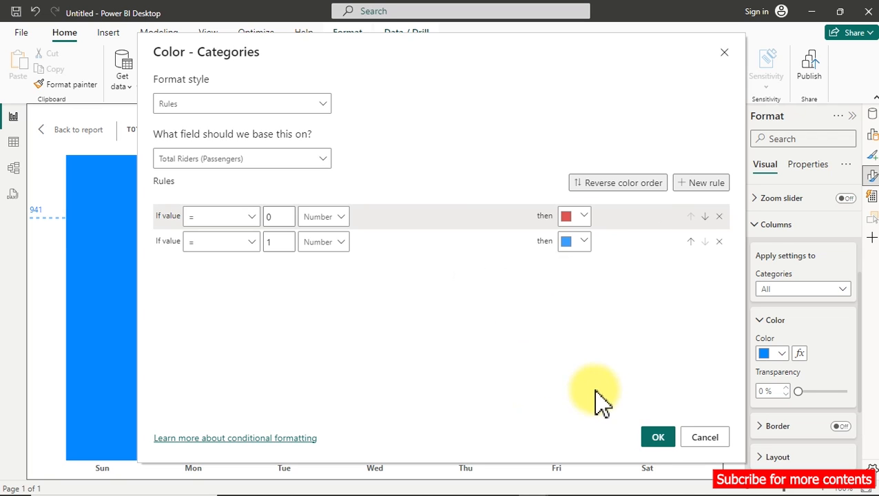
left_click(651, 438)
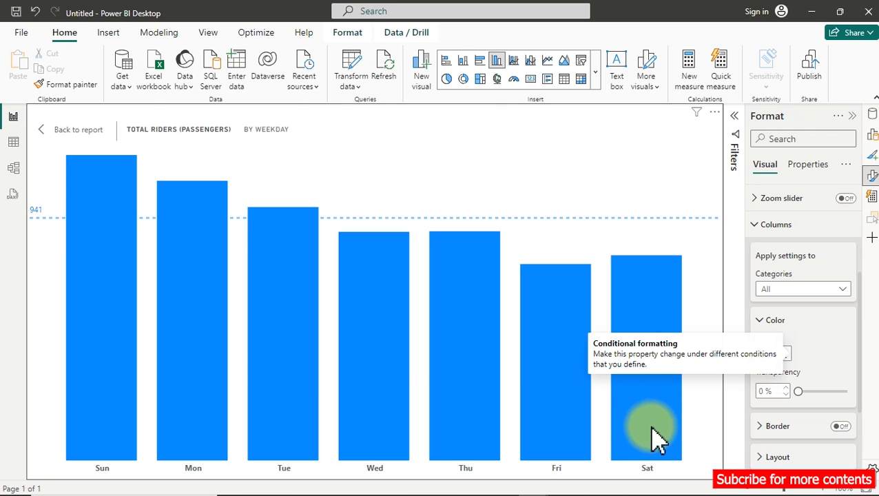
Return to the report page and base the weekday chart's column color on the CF Weekday measure with the Rules format style.
left_click(75, 129)
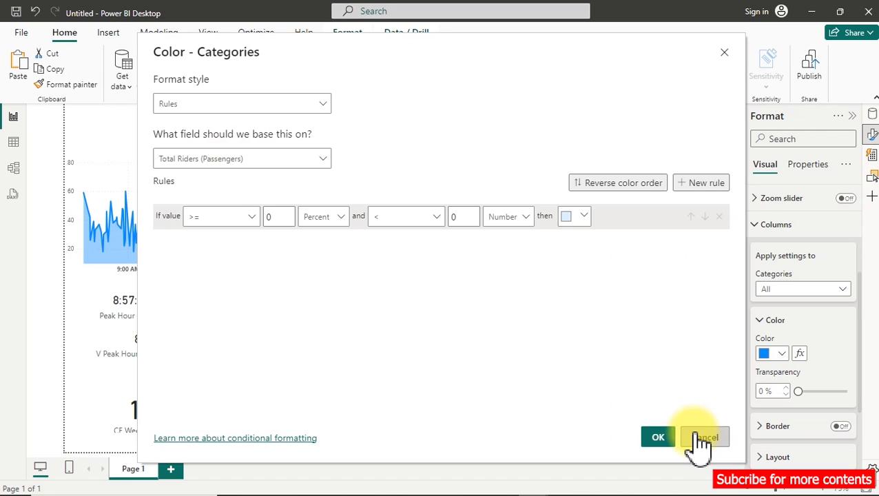
left_click(700, 438)
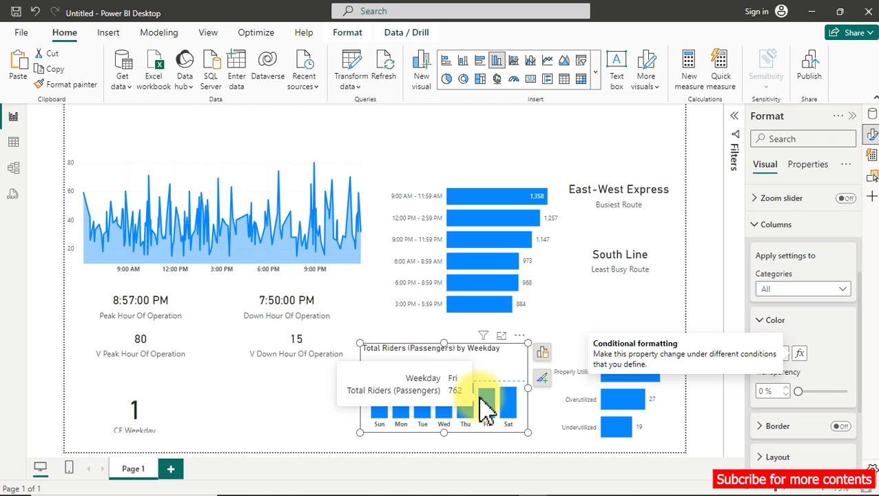
left_click(799, 353)
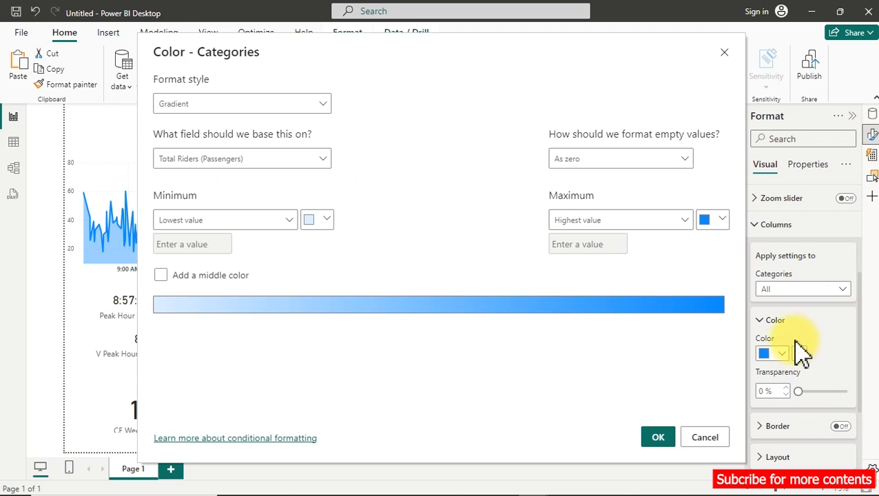
left_click(222, 107)
left_click(220, 166)
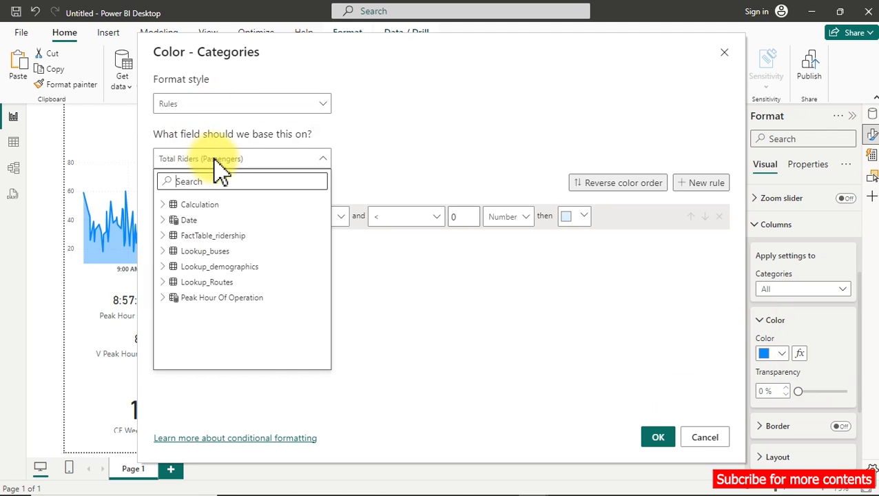
left_click(193, 181)
type("cf")
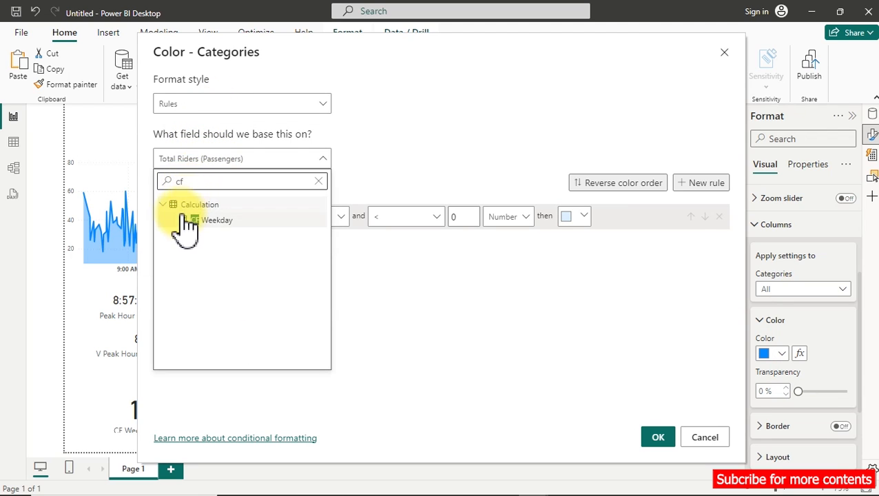
left_click(195, 221)
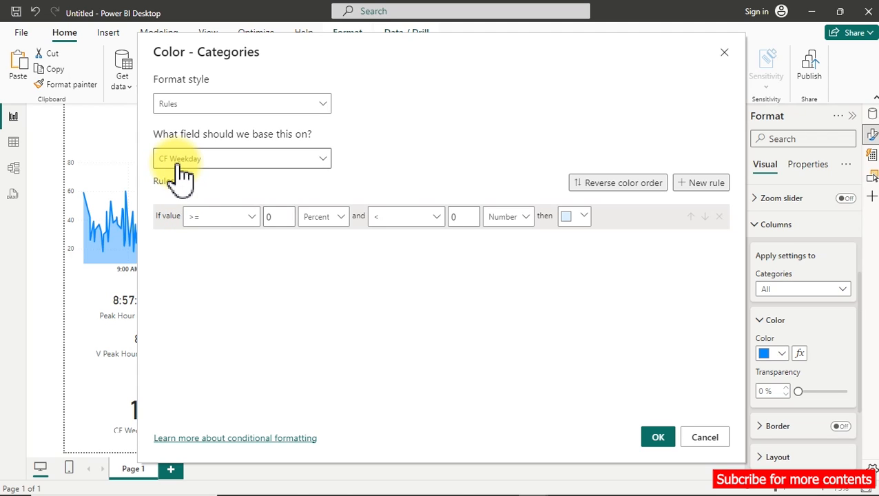
Set up two column color rules on CF Weekday, one for values equal to number 0 and one for values equal to number 1.
left_click(706, 184)
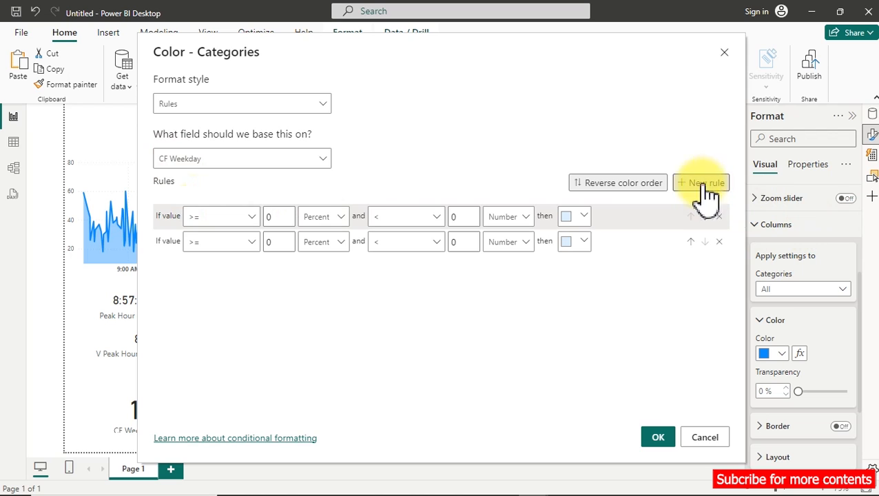
left_click(229, 216)
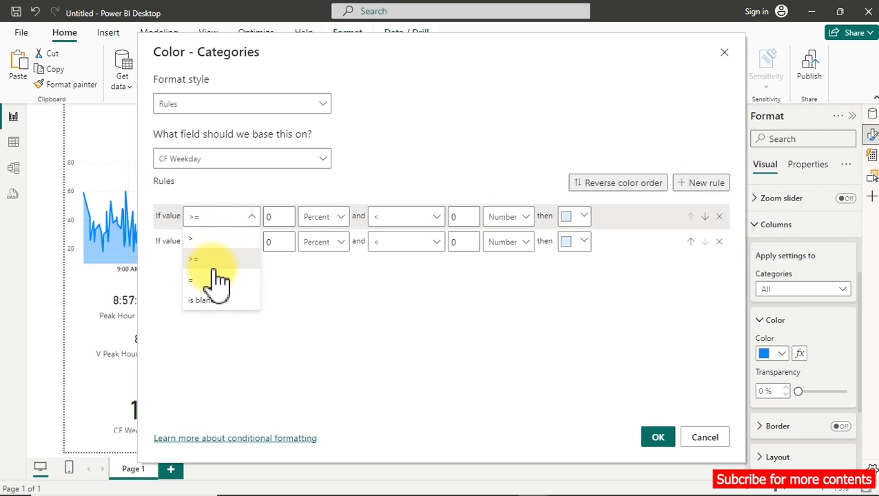
left_click(211, 280)
left_click(341, 219)
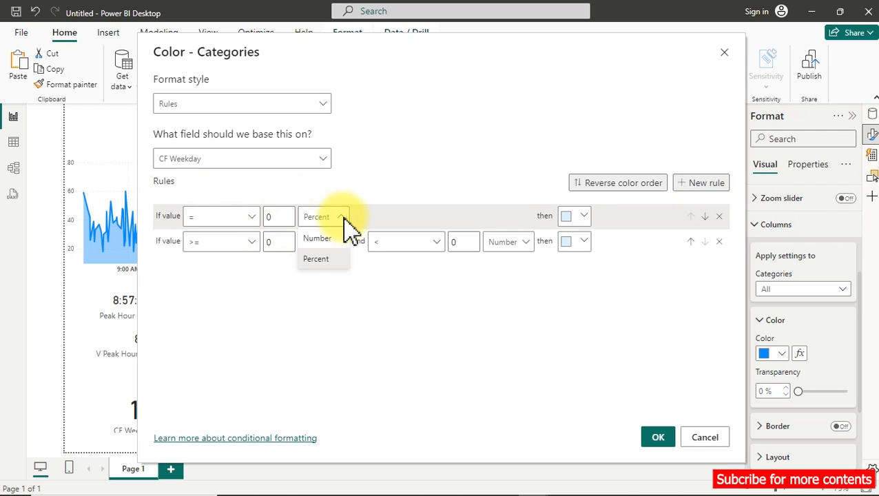
left_click(318, 238)
left_click(229, 241)
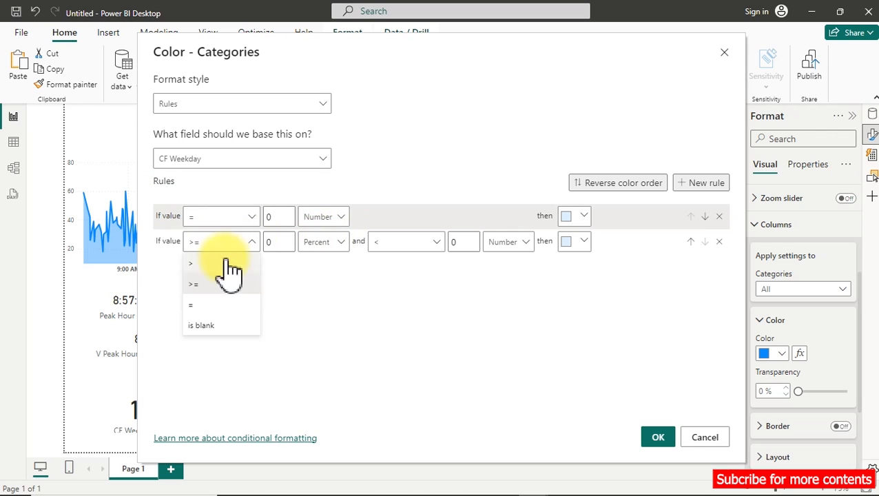
left_click(207, 304)
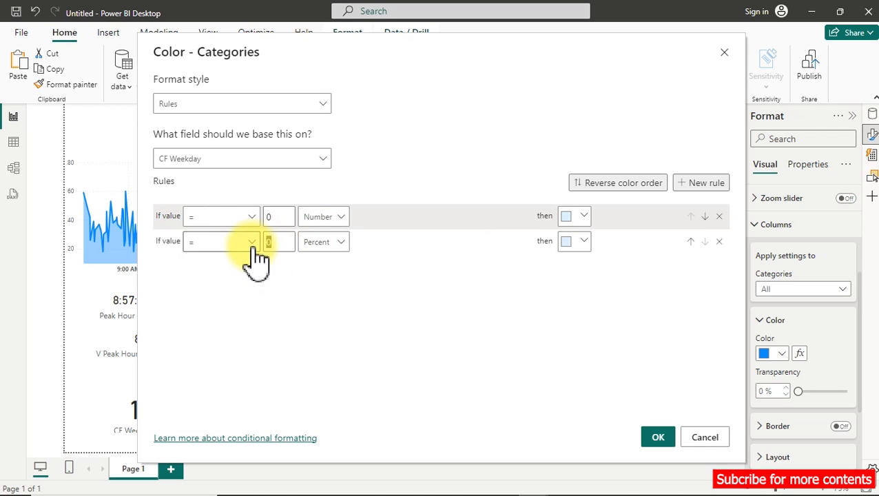
type("1")
left_click(336, 245)
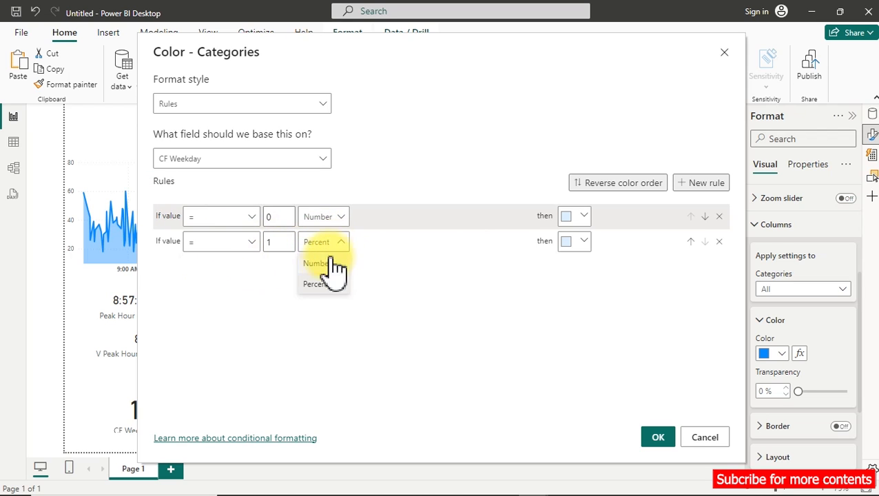
left_click(327, 262)
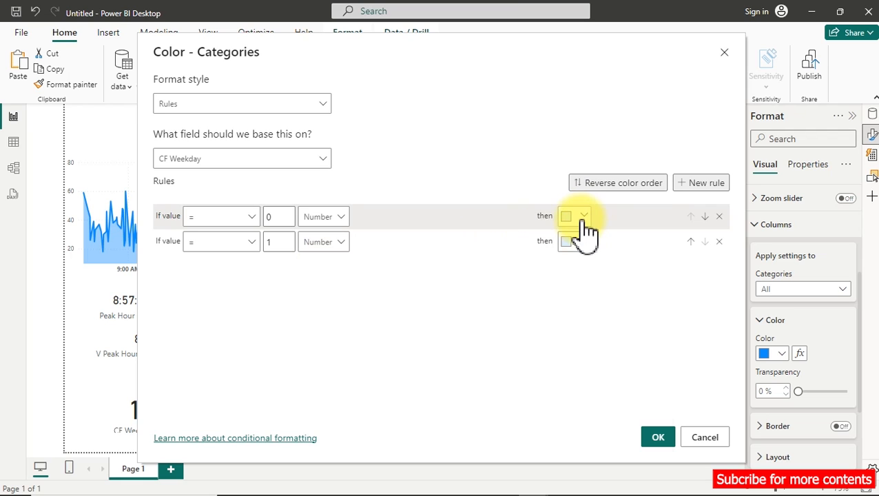
Assign a light red theme color to the rule for 0 and blue #41A4FF to the rule for 1, and apply the rules.
left_click(584, 217)
left_click(655, 277)
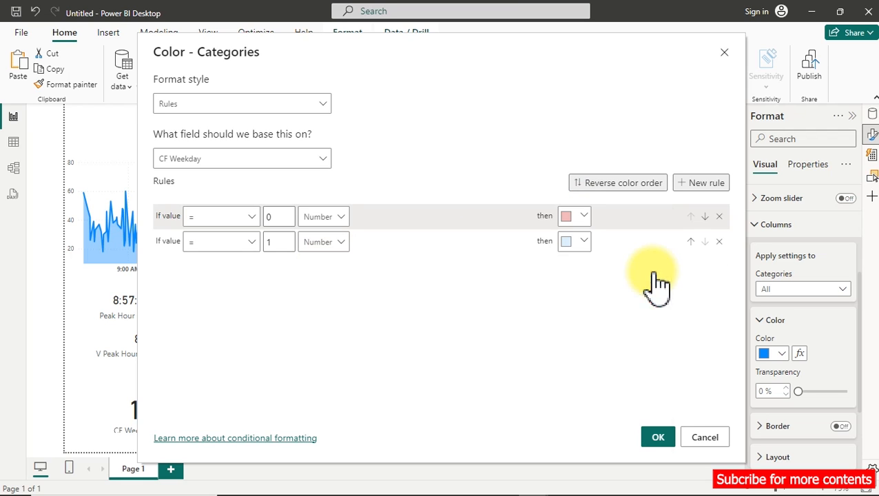
left_click(572, 244)
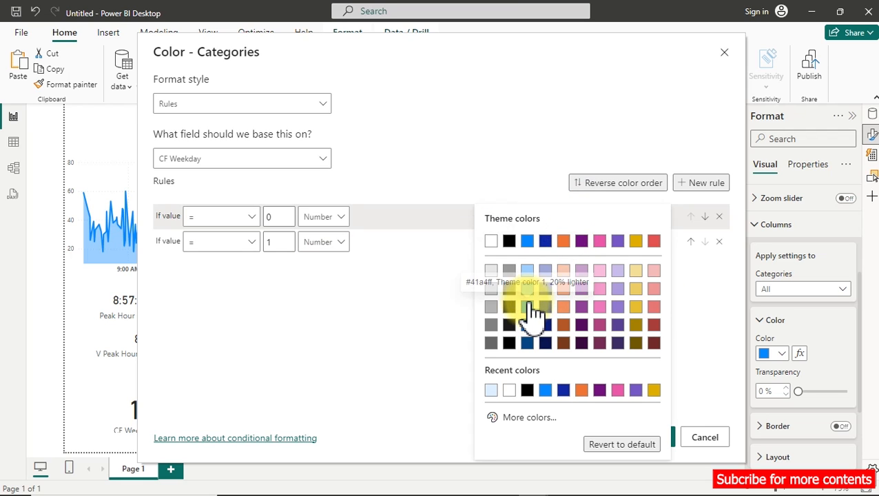
left_click(535, 314)
left_click(654, 441)
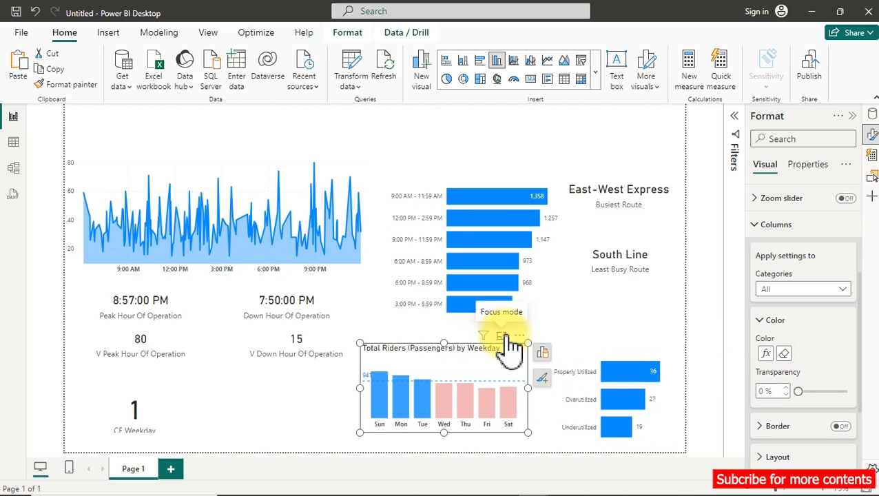
Examine the weekday chart's column colors against the average line in focus mode, and return to the report page.
key("Escape")
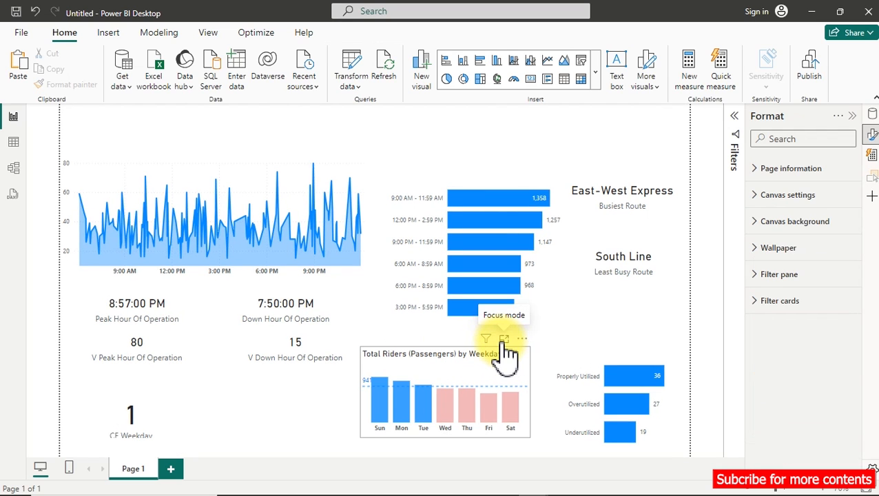
left_click(504, 339)
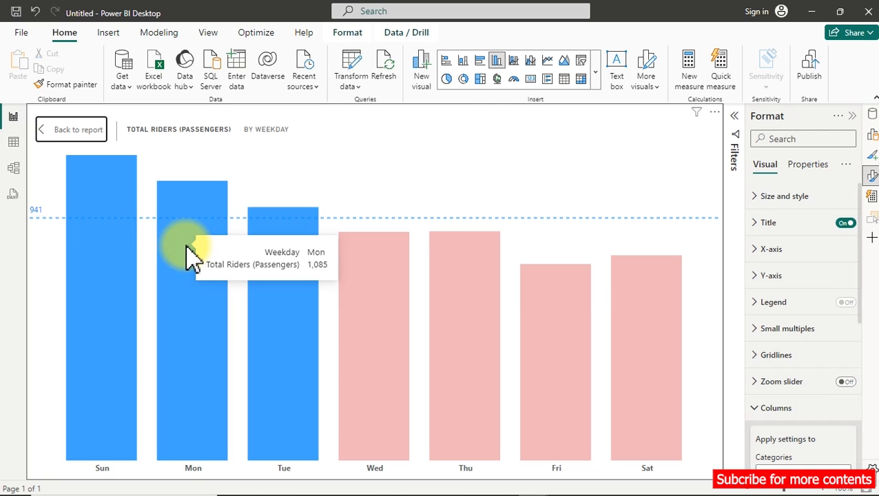
left_click(61, 137)
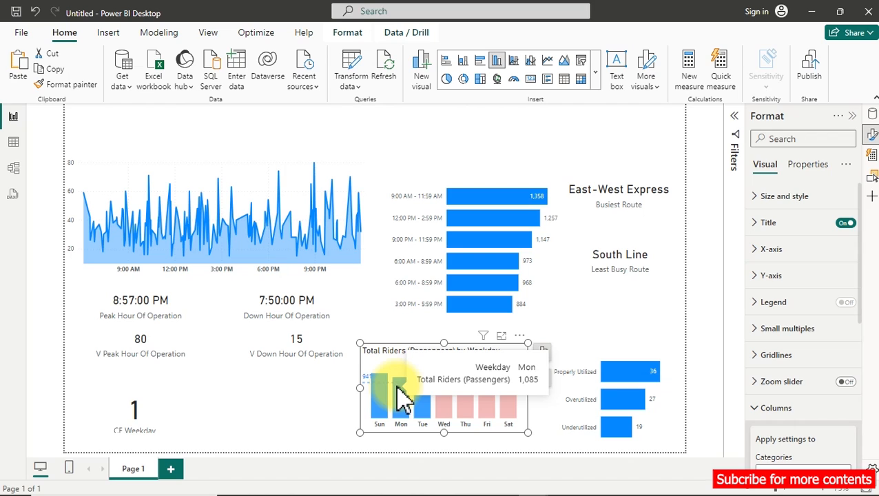
Insert a line chart in the empty space beside the weekday chart showing Total Riders (Passengers) by Month.
left_click(319, 416)
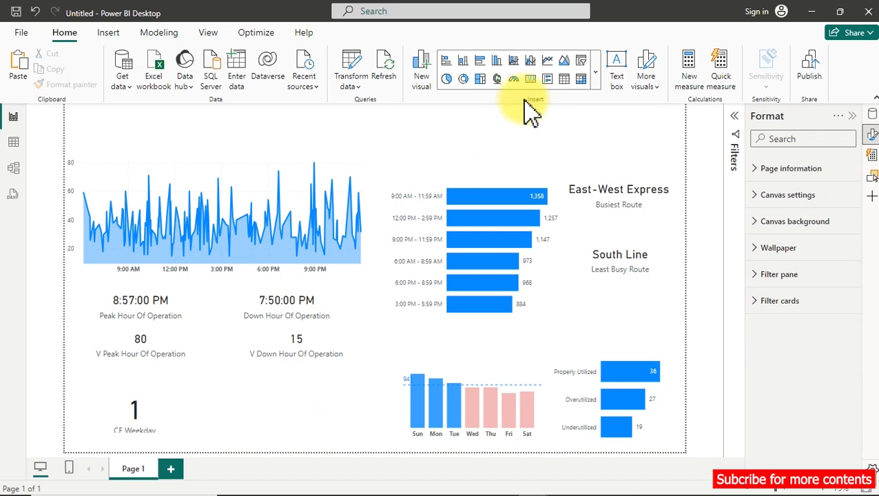
left_click(548, 60)
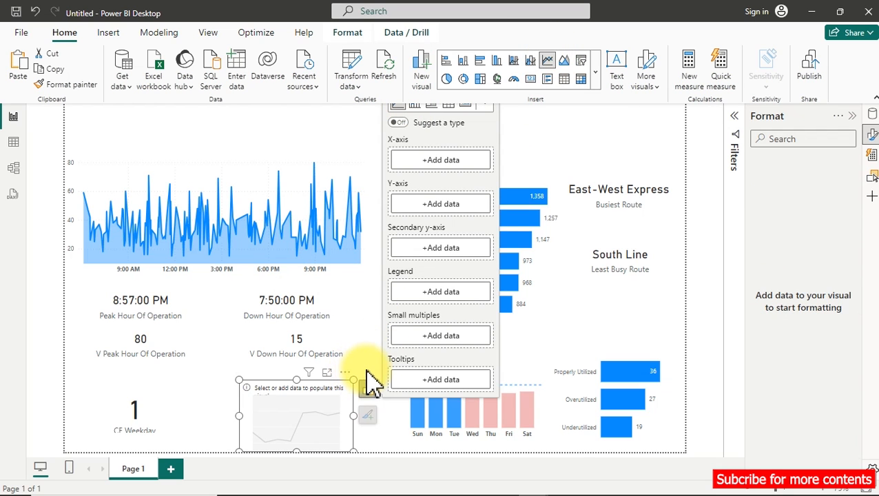
left_click(871, 114)
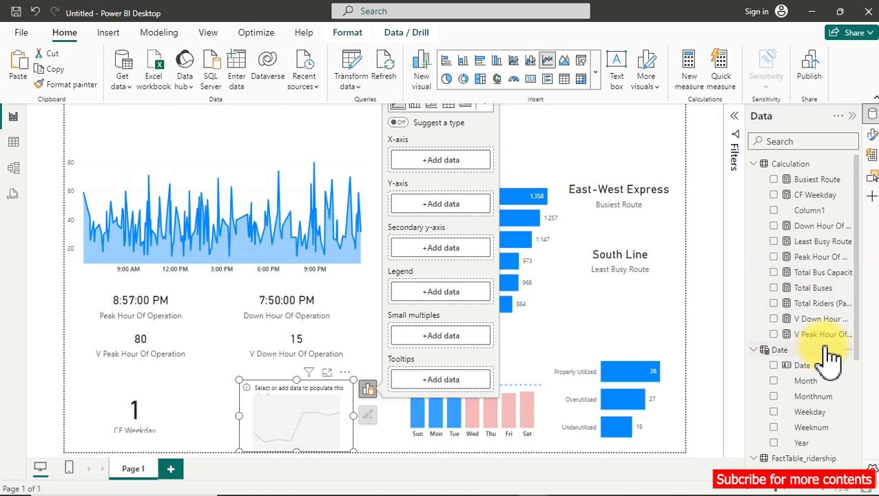
left_click(775, 303)
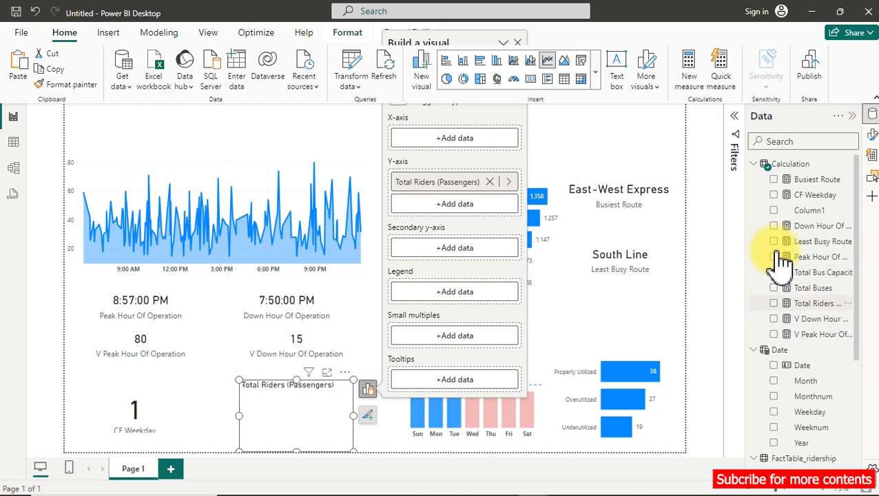
left_click(760, 169)
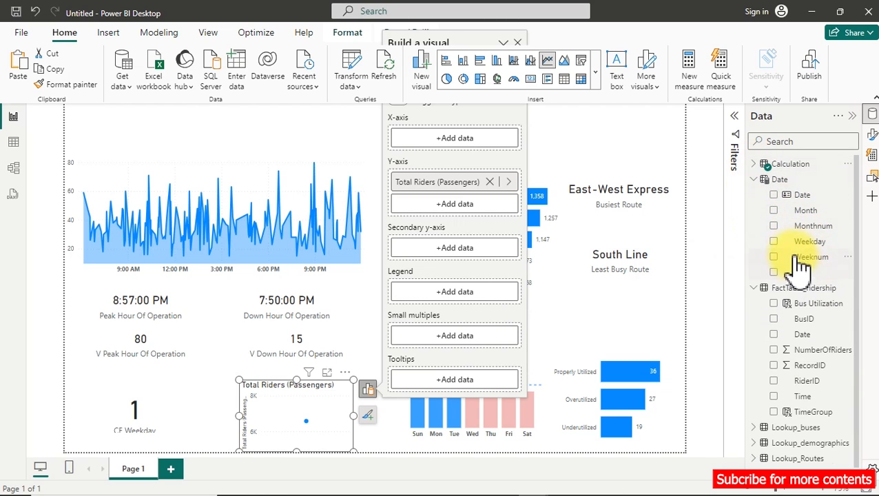
left_click(775, 211)
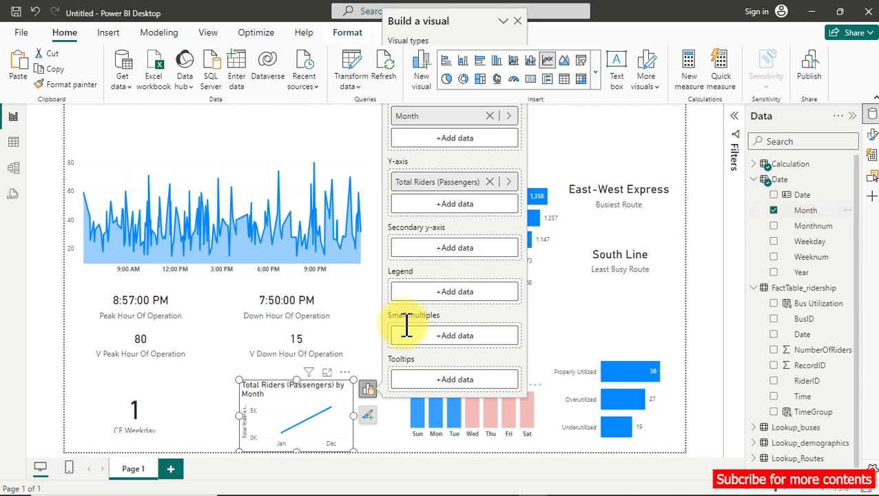
mouse_move(289, 430)
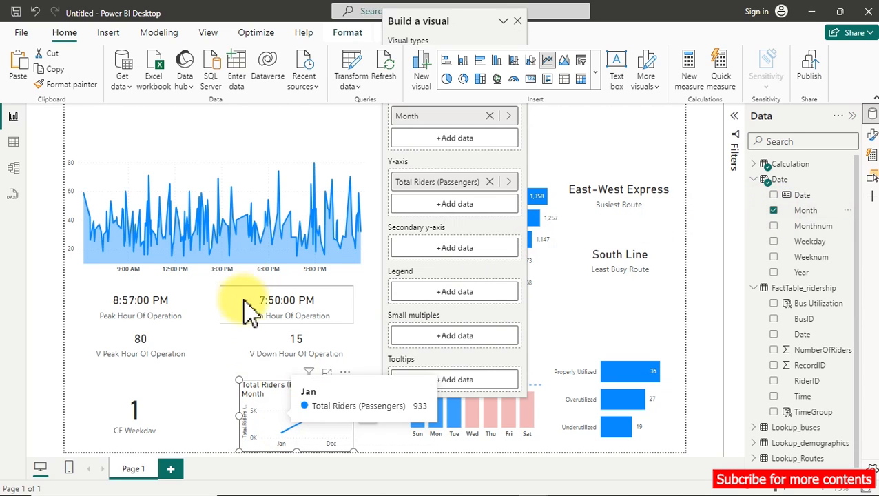
Copy the area chart's formatting onto the monthly line chart with Format painter.
left_click(243, 172)
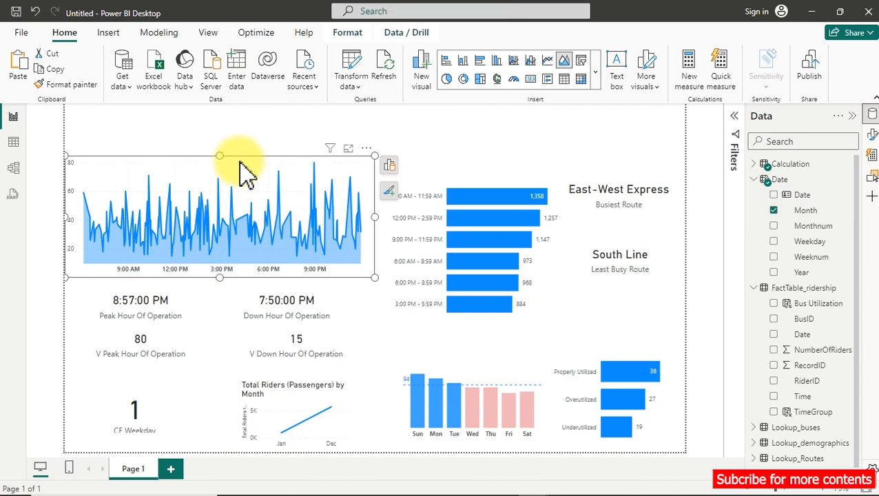
left_click(67, 84)
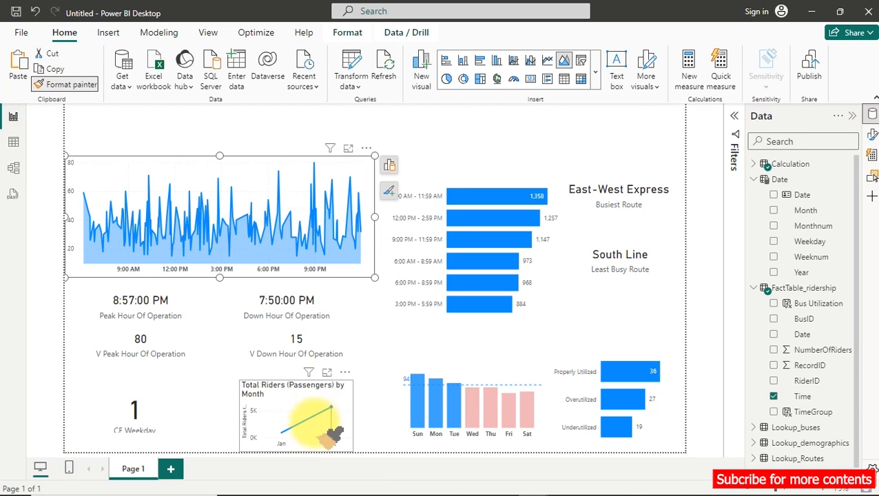
left_click(307, 403)
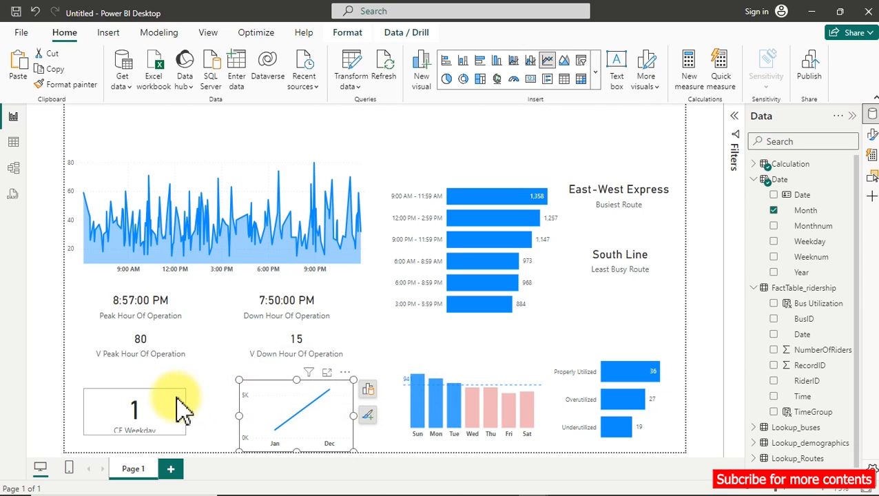
Replace the CF Weekday card with a donut chart of Total Riders (Passengers) by Year.
left_click(146, 414)
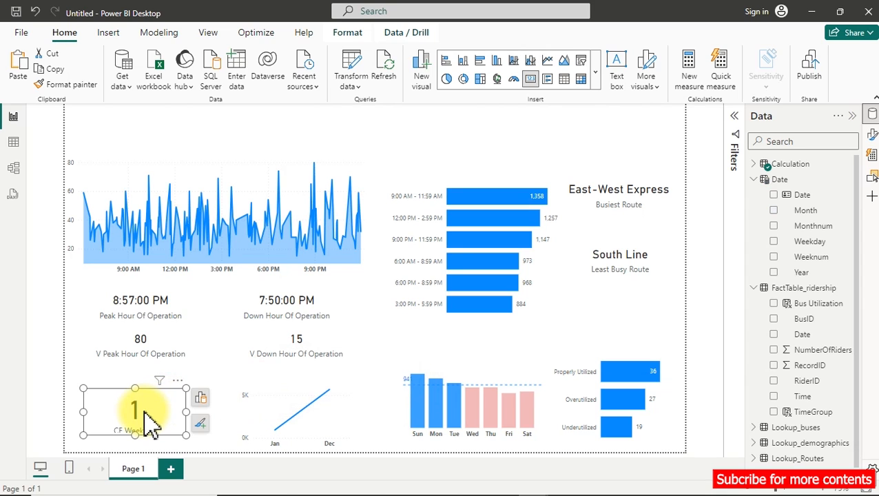
key("Delete")
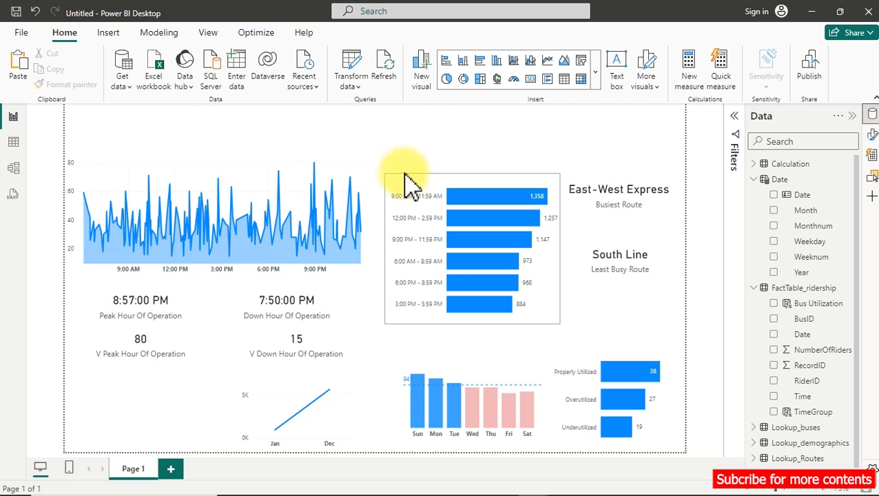
left_click(464, 80)
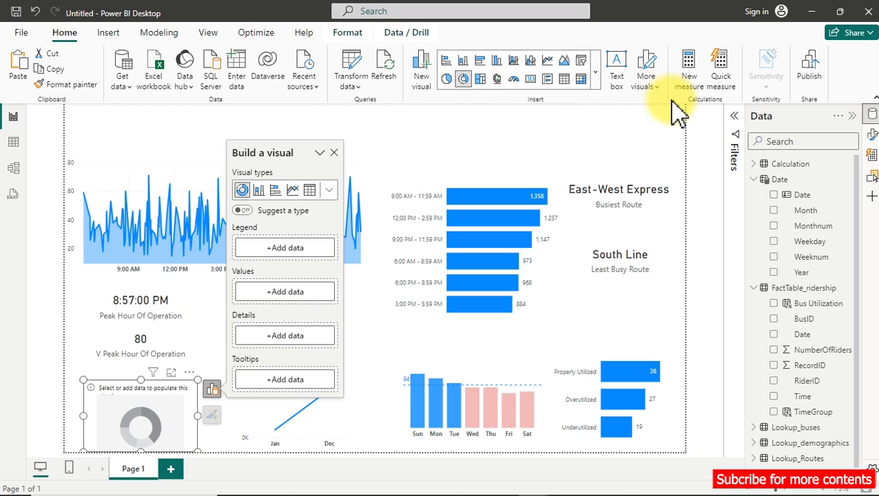
left_click(776, 273)
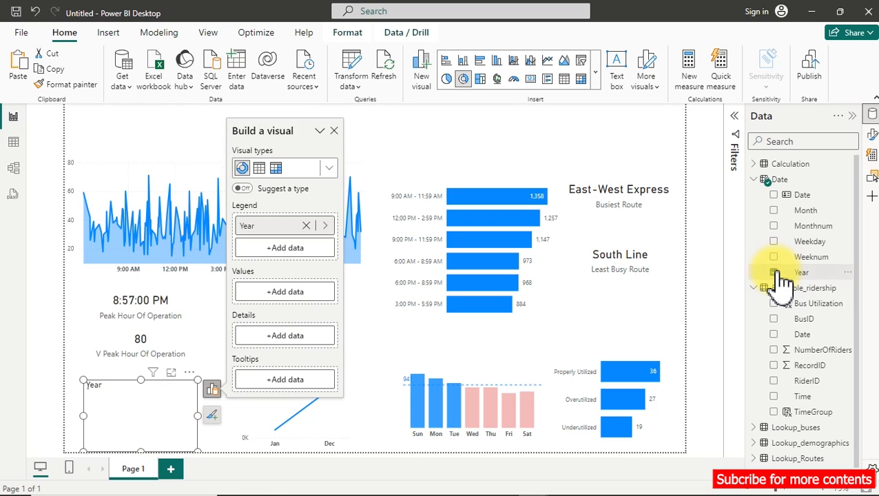
left_click(758, 168)
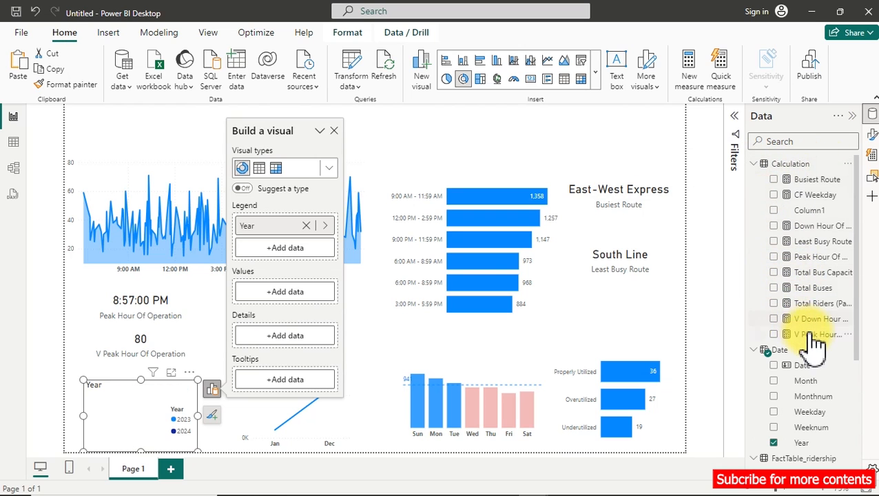
left_click(776, 304)
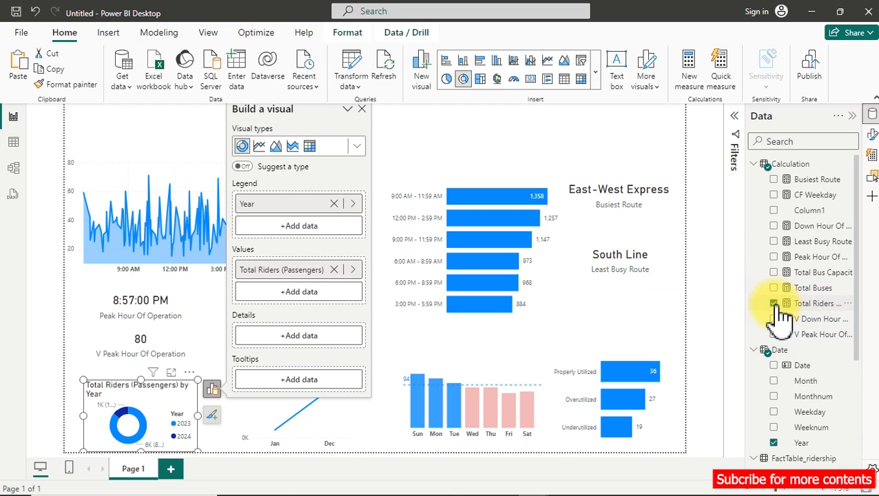
Open the donut chart in focus mode and turn off both its title and its legend title.
left_click(172, 372)
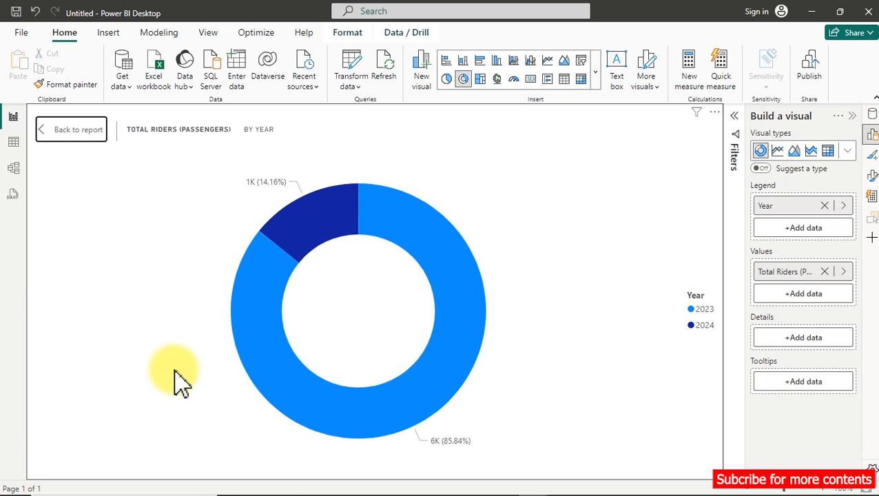
left_click(871, 176)
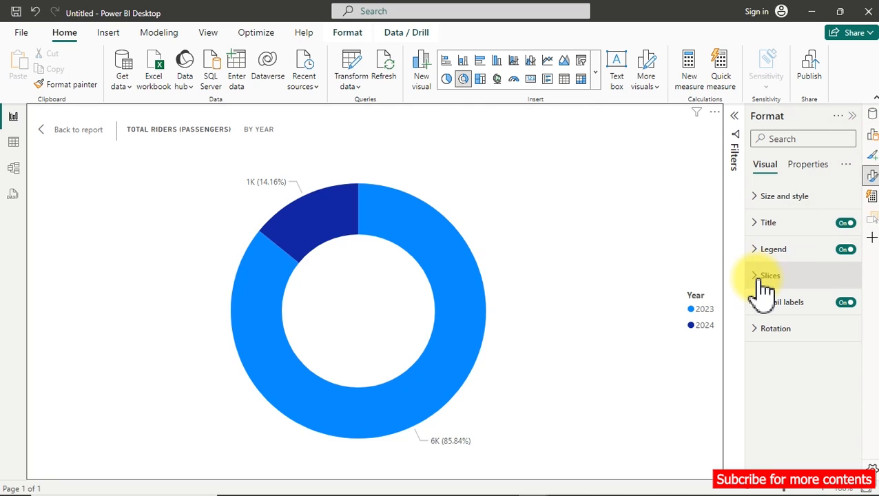
left_click(846, 223)
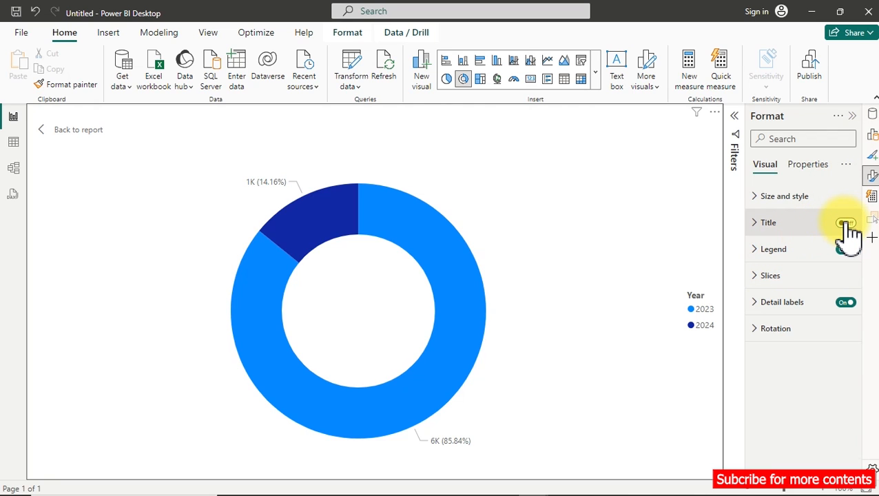
left_click(762, 249)
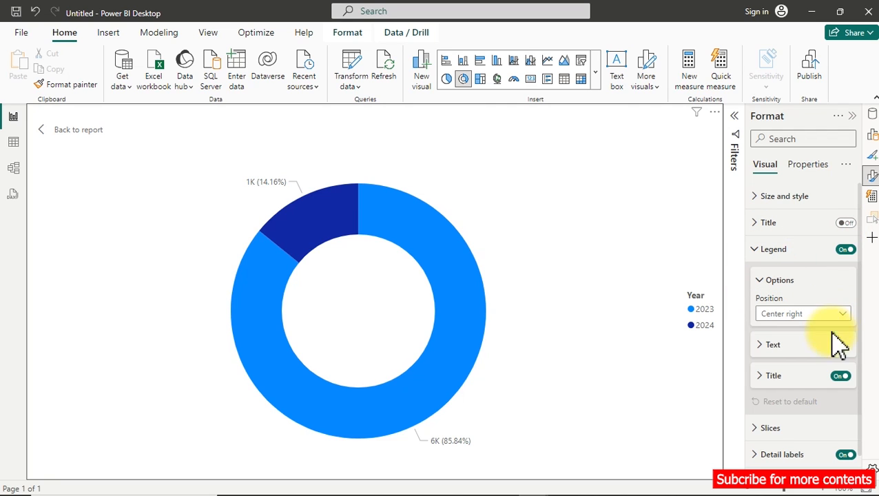
left_click(844, 377)
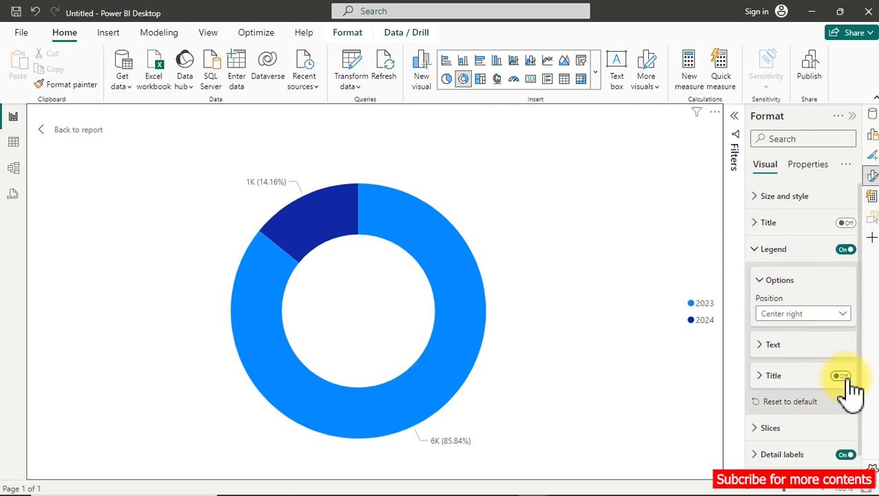
Set the donut chart's legend position to Bottom center and widen the chart slightly on the report page.
left_click(831, 319)
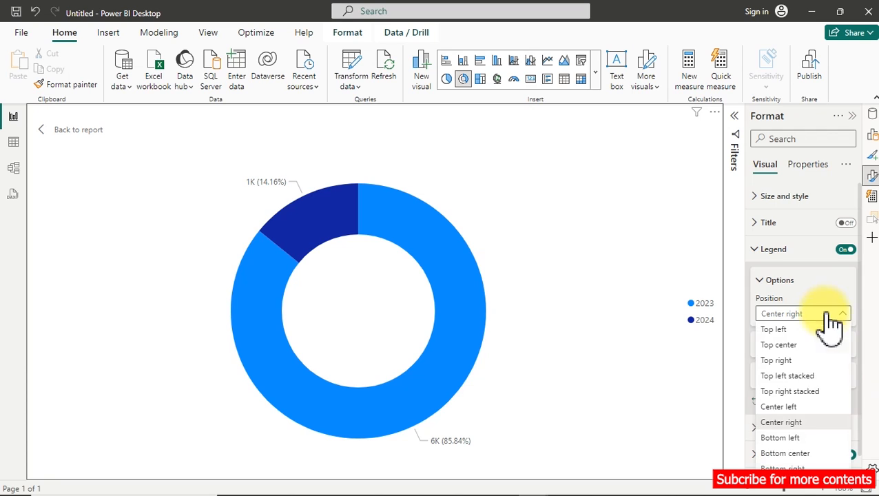
left_click(796, 454)
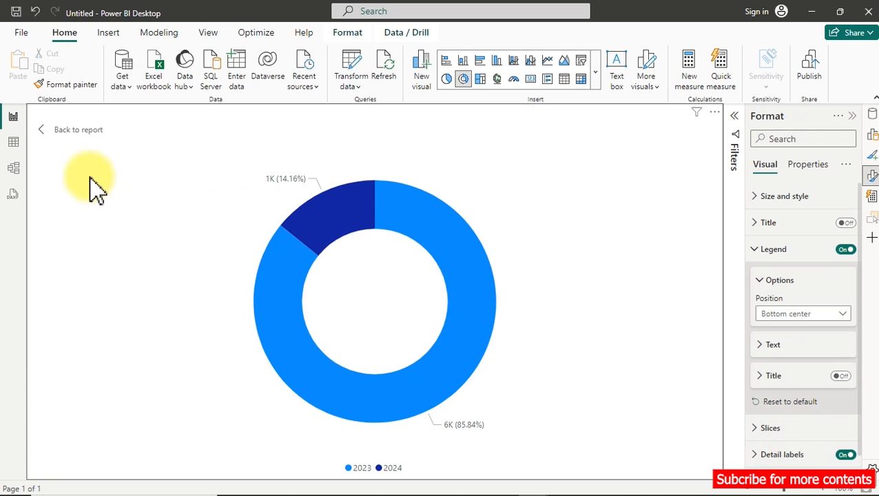
left_click(67, 134)
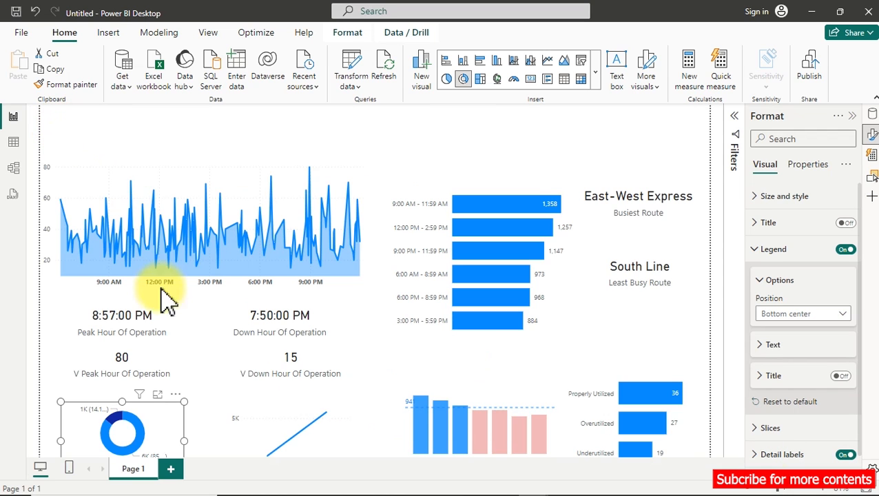
left_click_drag(197, 417, 218, 433)
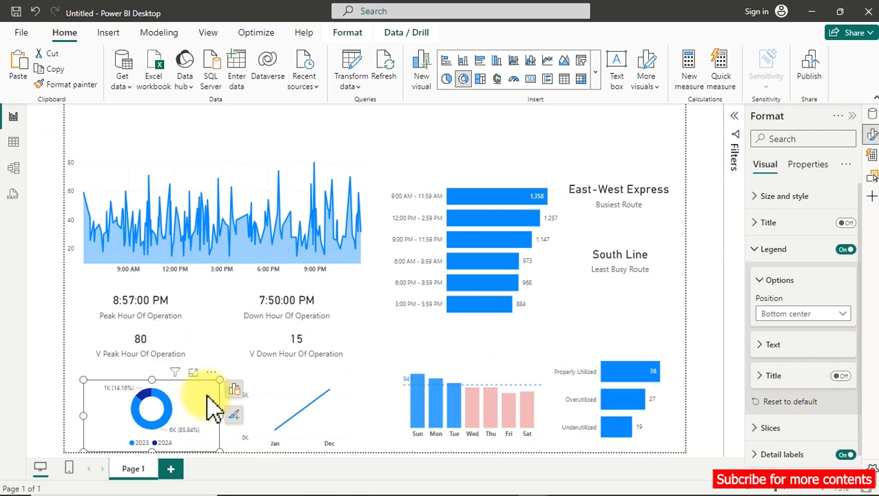
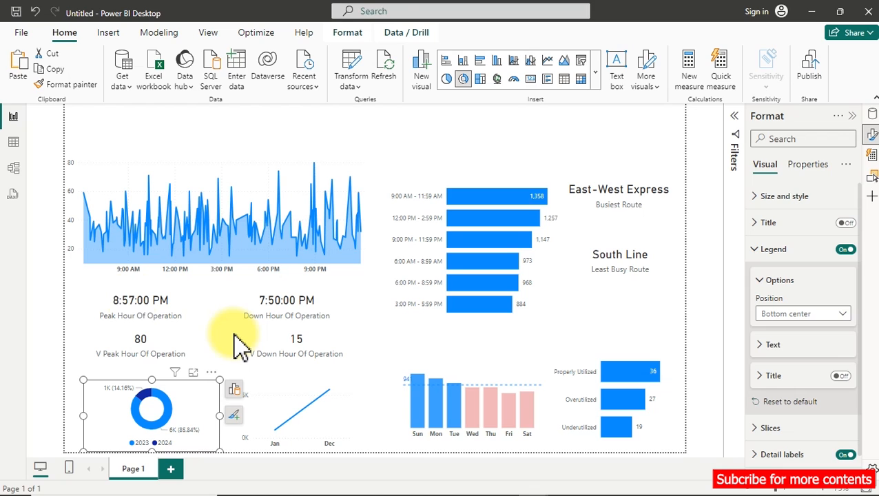
Create a new measure in the Calculation table named Change, with its definition starting on a new line.
left_click(871, 115)
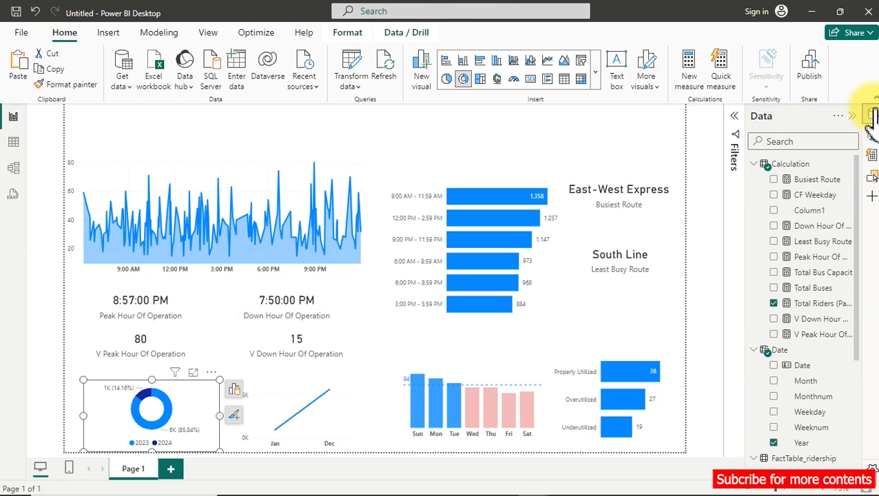
right_click(818, 209)
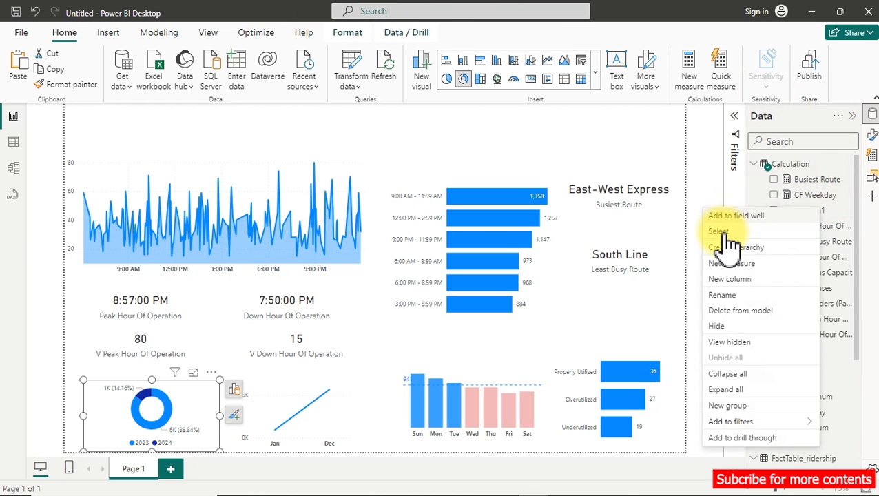
left_click(725, 266)
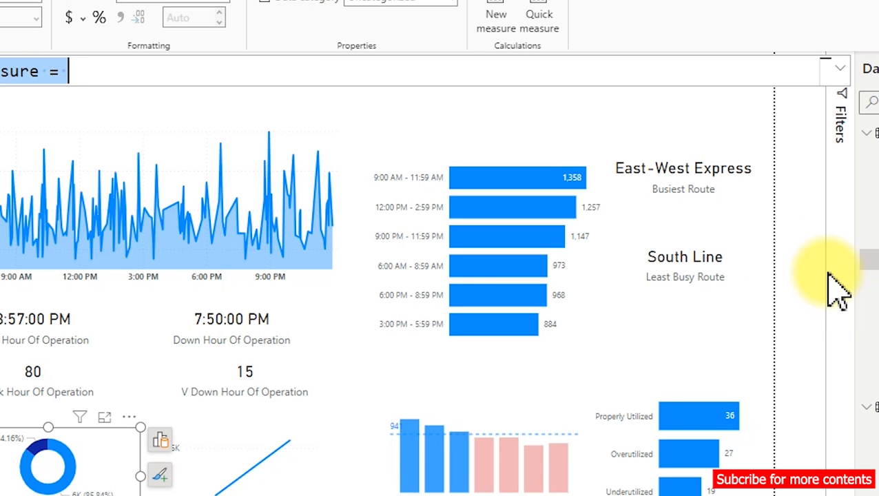
key("BackSpace")
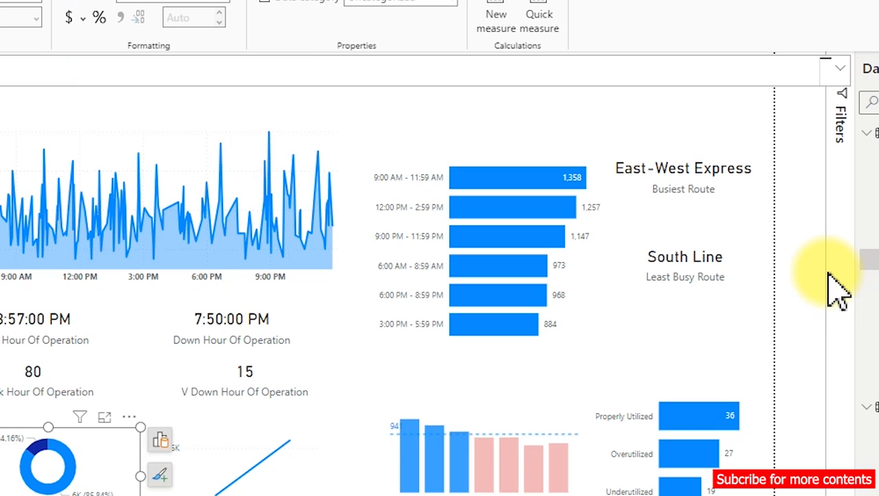
type("Change =")
key("shift+Return")
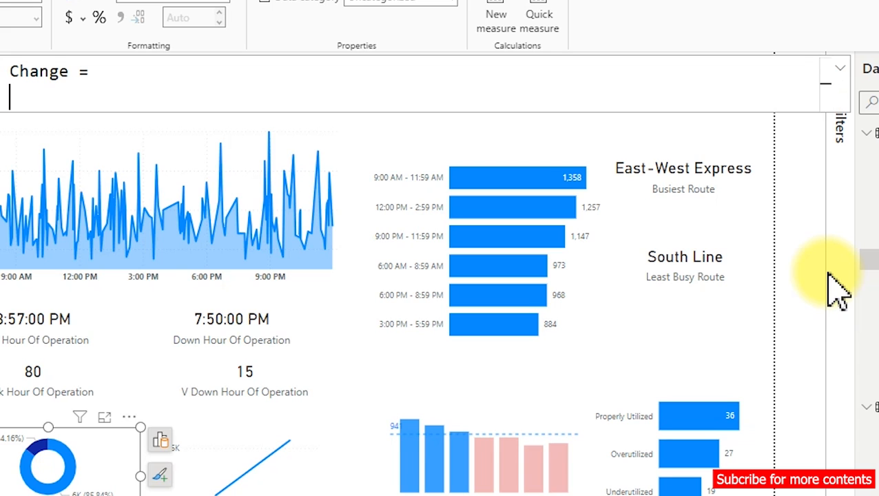
Declare a variable named CurrentYearRides in the Change measure.
type("var")
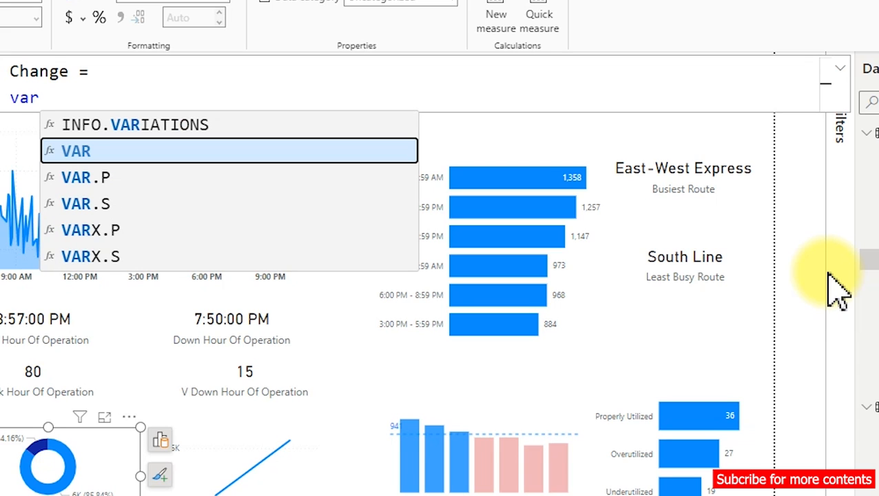
key("Tab")
type("C")
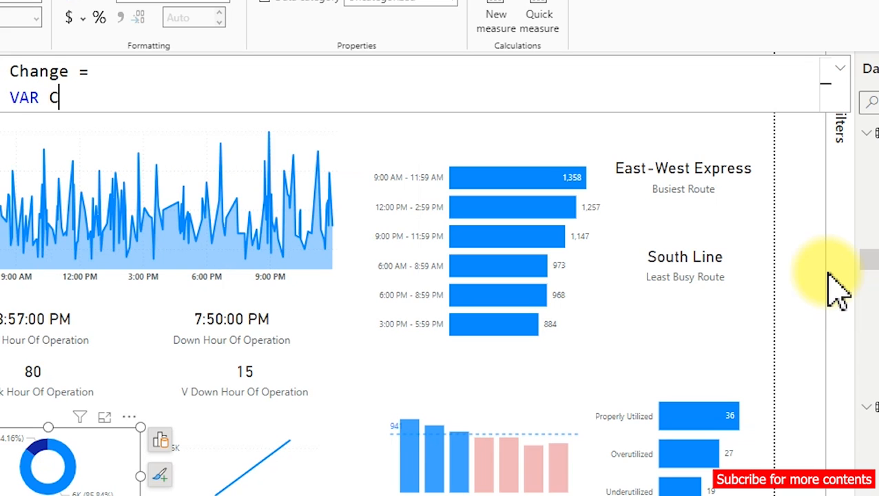
type("ru")
key("BackSpace")
key("BackSpace")
type("urrent ")
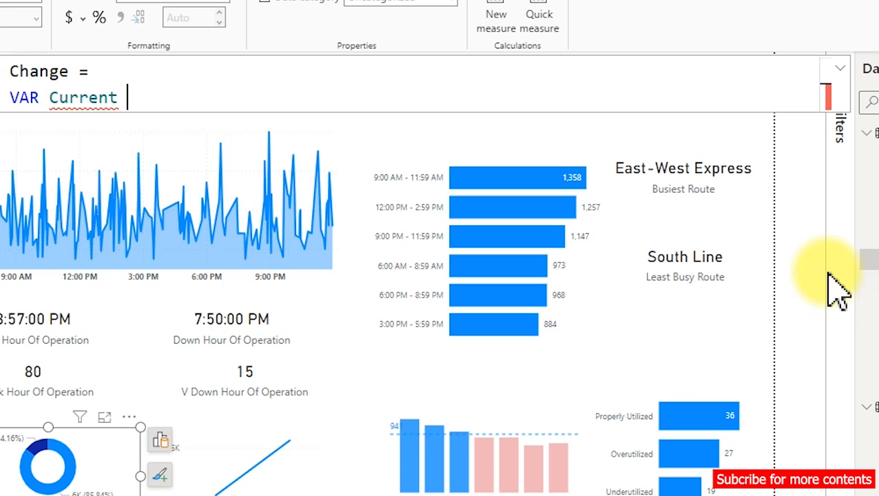
type("Year")
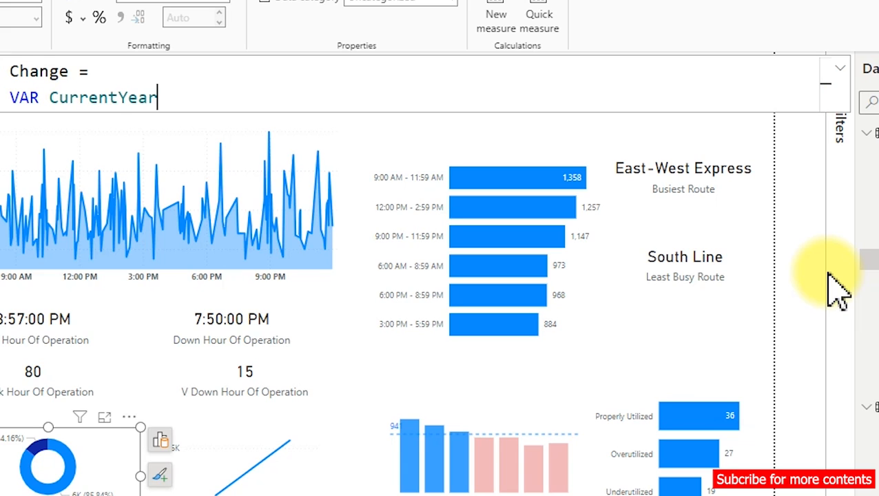
type("Rides ")
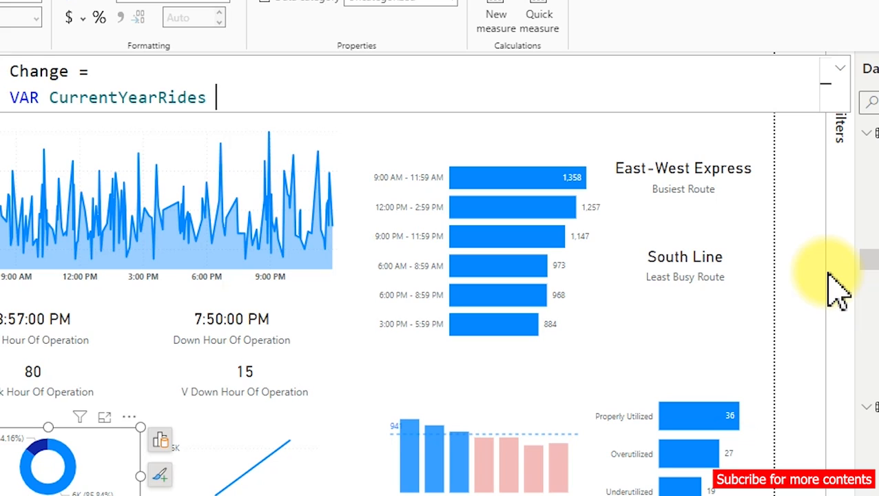
type("= cal")
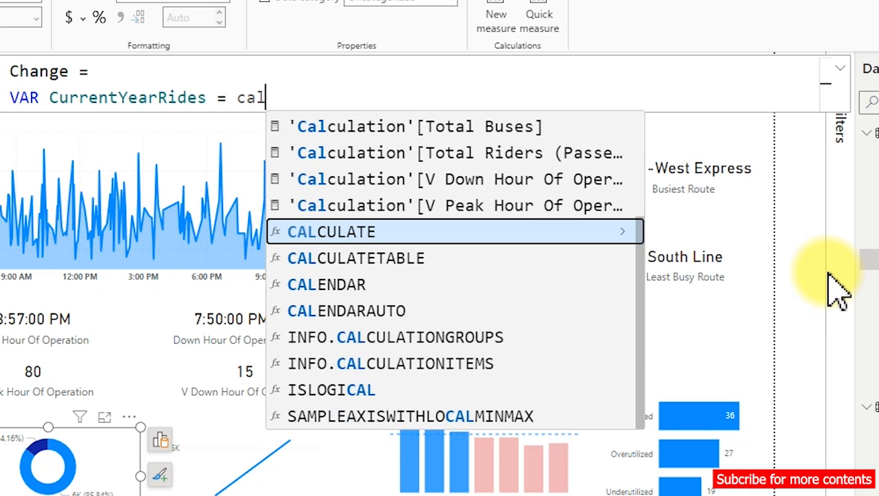
Assign the variable a CALCULATE function with the [Total Riders (Passengers)] measure as its expression.
key("Tab")
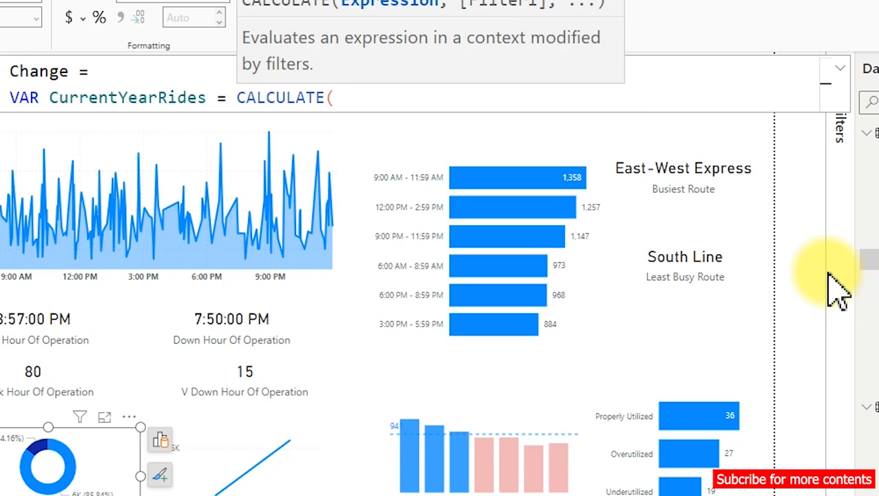
type("[")
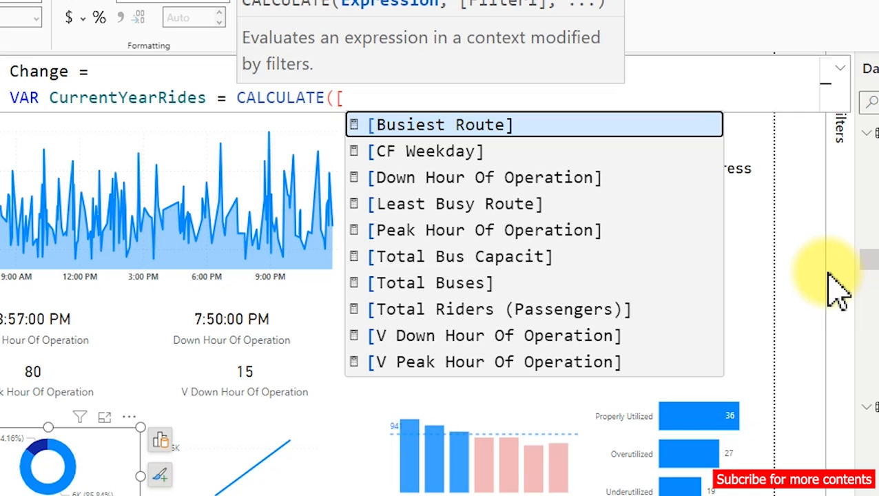
key("Down")
key("Down")
key("Down")
key("Down")
key("Down")
key("Down")
key("Down")
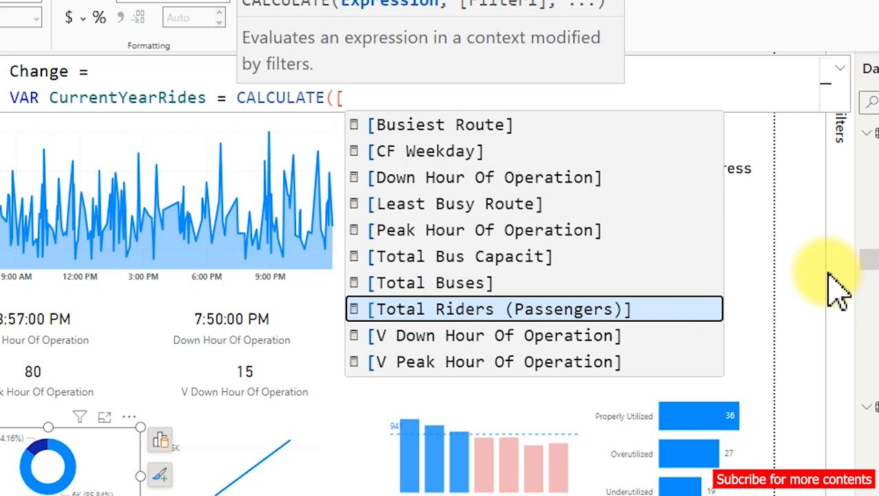
key("Tab")
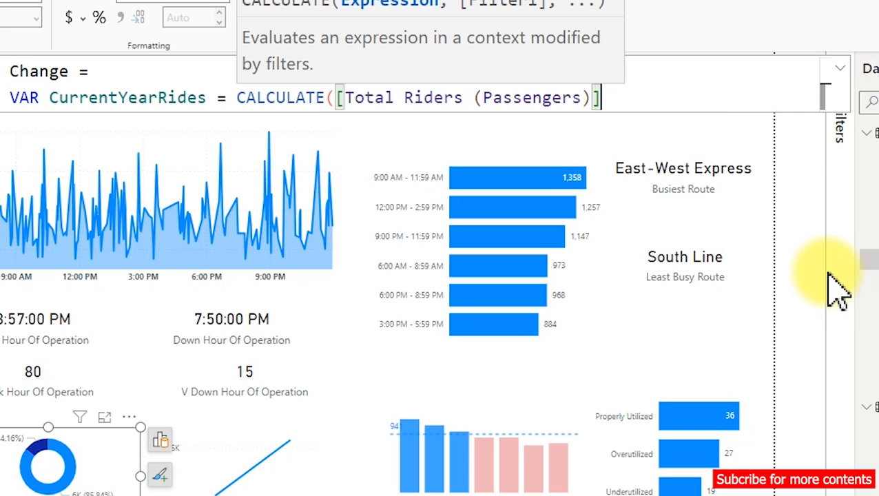
Begin the CALCULATE filter argument with the YEAR function.
type(",")
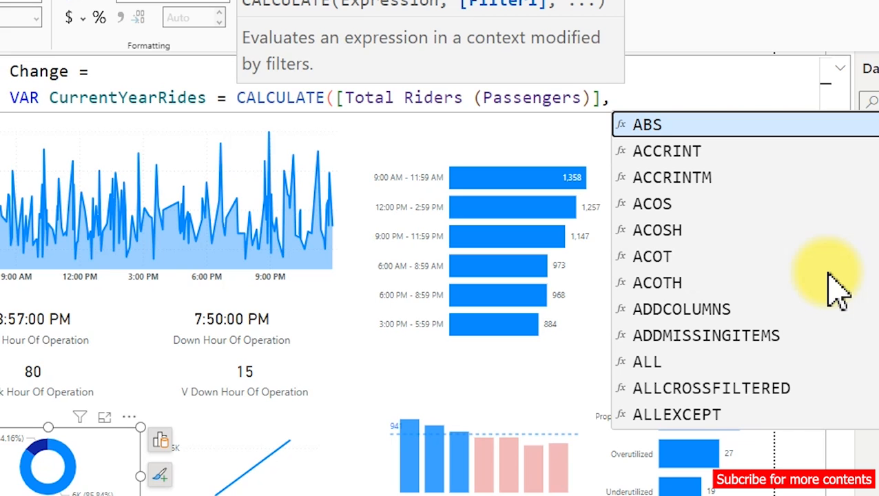
type("year")
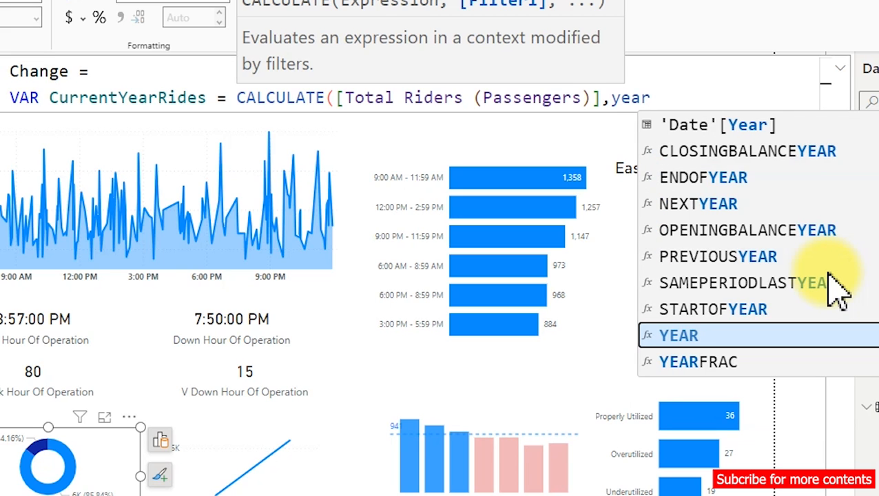
key("Tab")
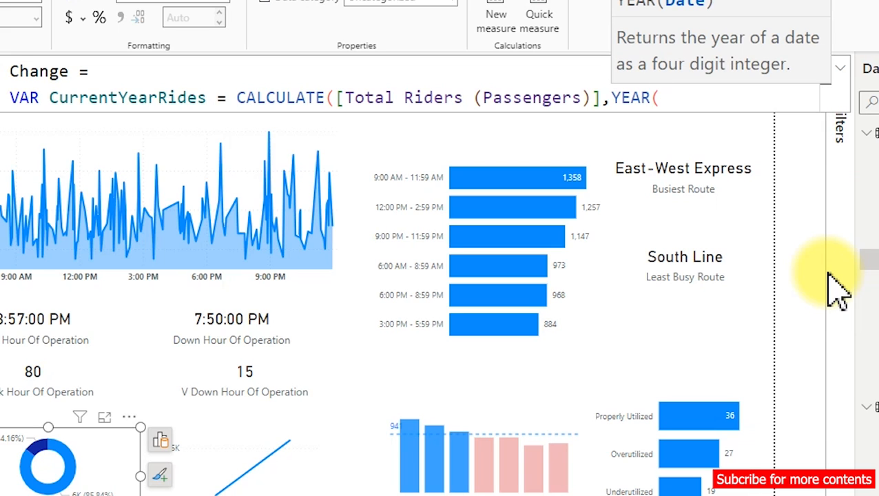
type("date")
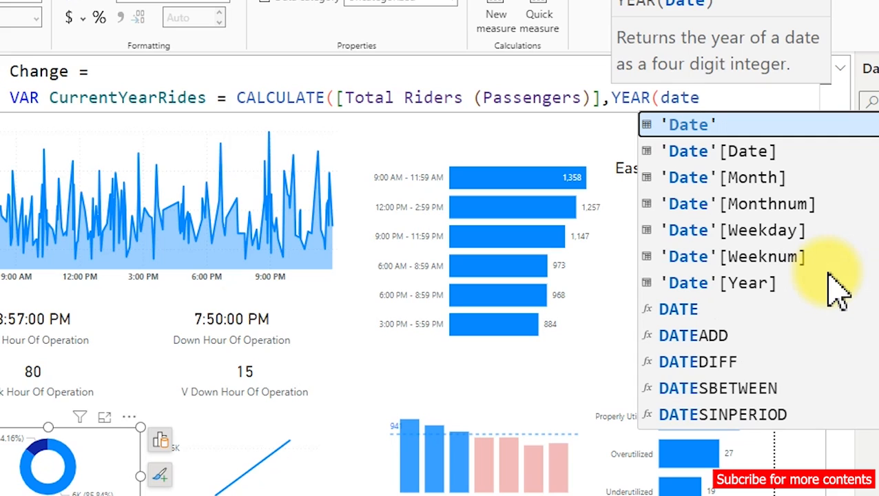
key("BackSpace")
key("BackSpace")
key("BackSpace")
key("BackSpace")
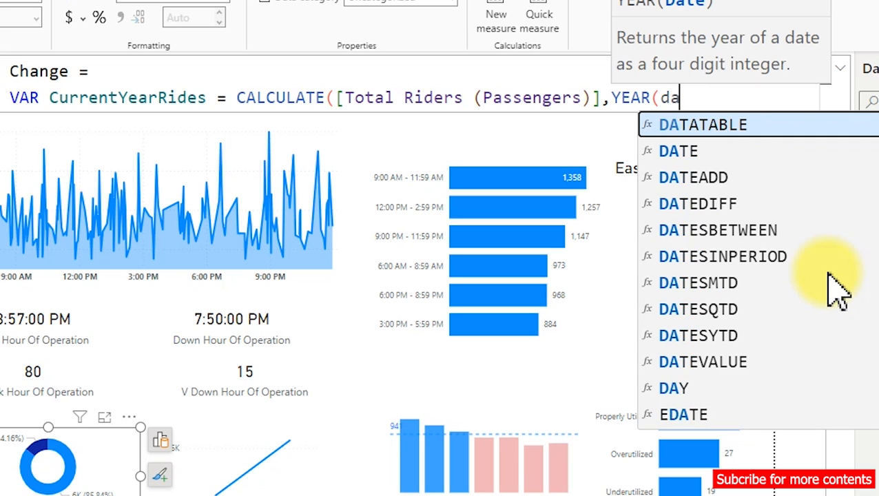
Insert the FactTable_ridership[Date] column as the argument of the YEAR function.
type("fac")
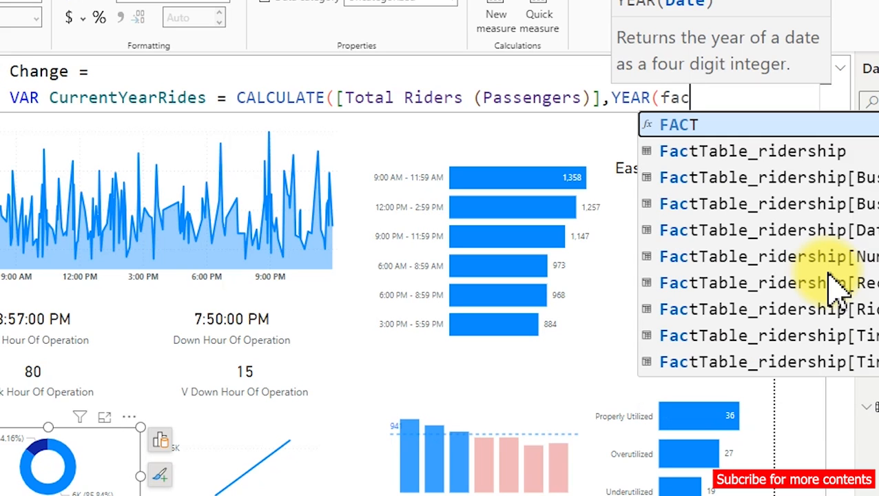
type("ttable")
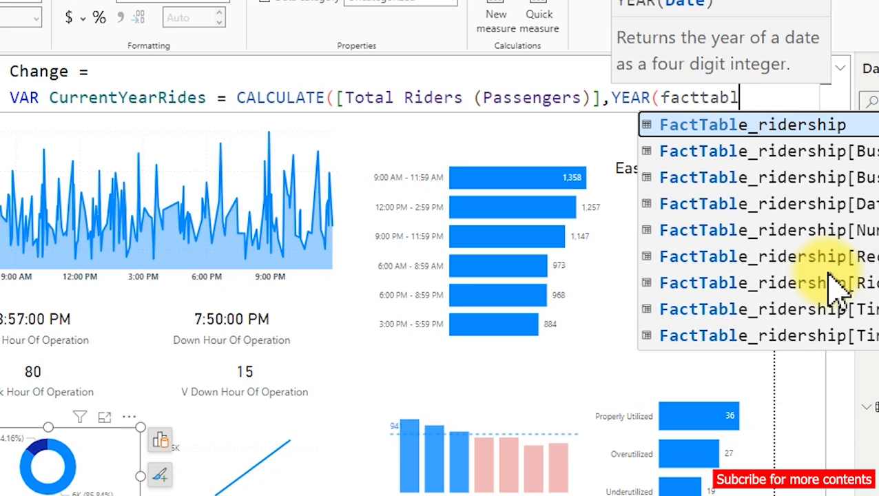
key("Down")
key("Down")
key("Down")
key("Down")
key("Down")
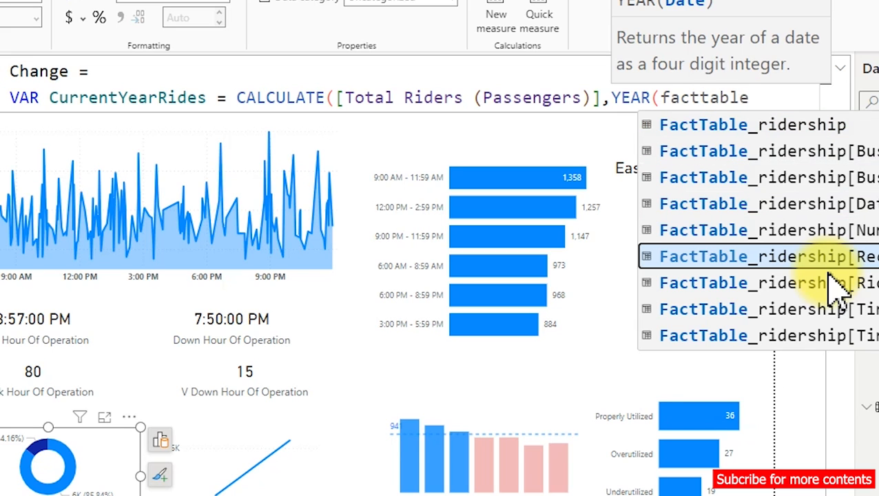
key("Up")
key("Up")
key("Up")
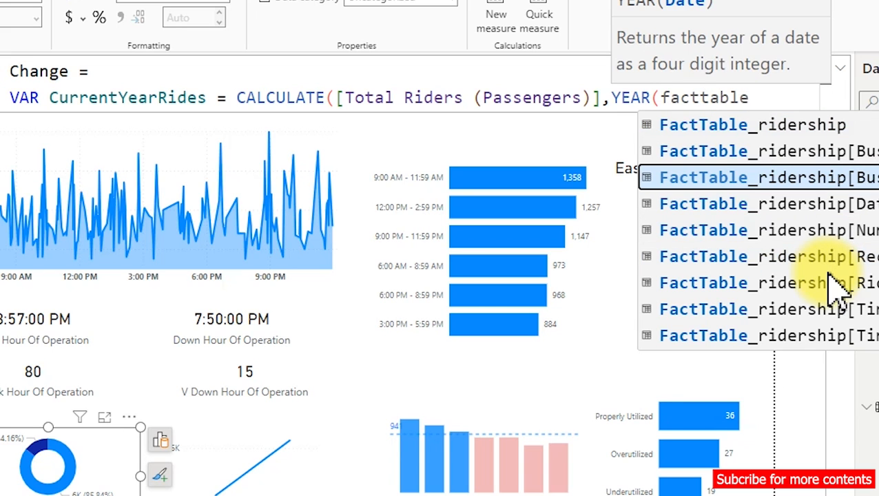
key("Down")
key("Tab")
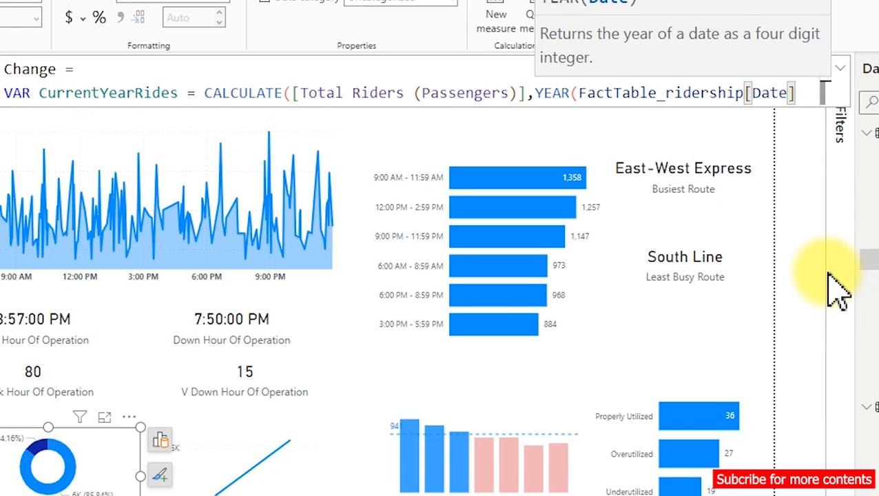
Close the ridership date's YEAR function and set it equal to a second YEAR function.
type(")=")
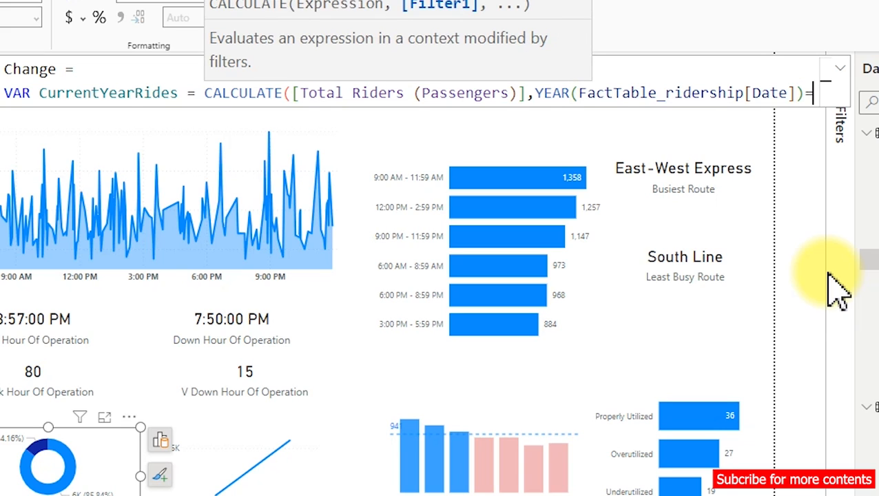
type("year")
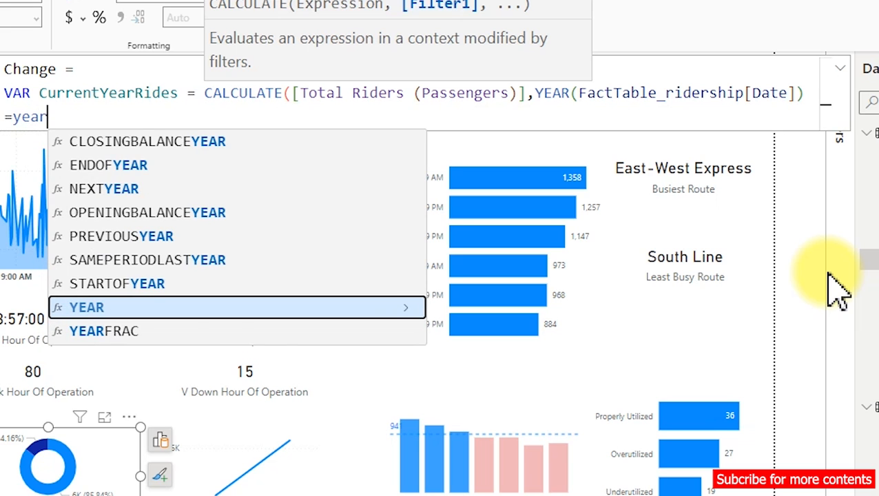
key("Tab")
type("min")
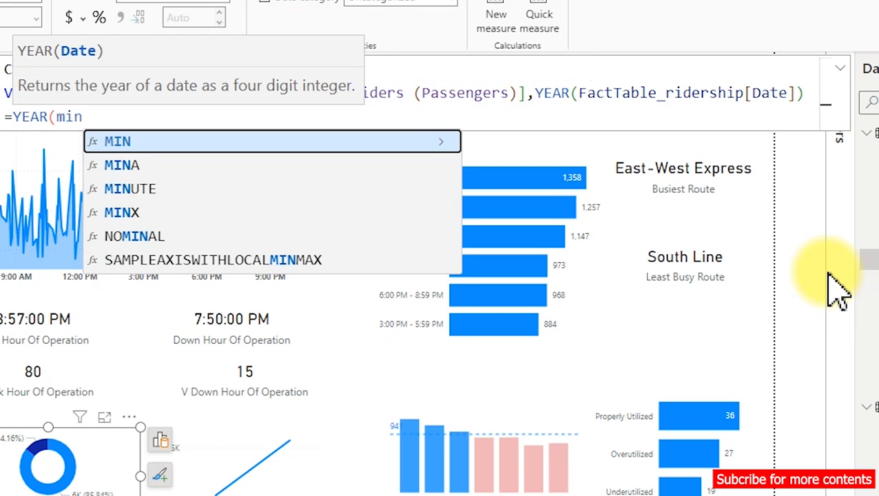
key("Tab")
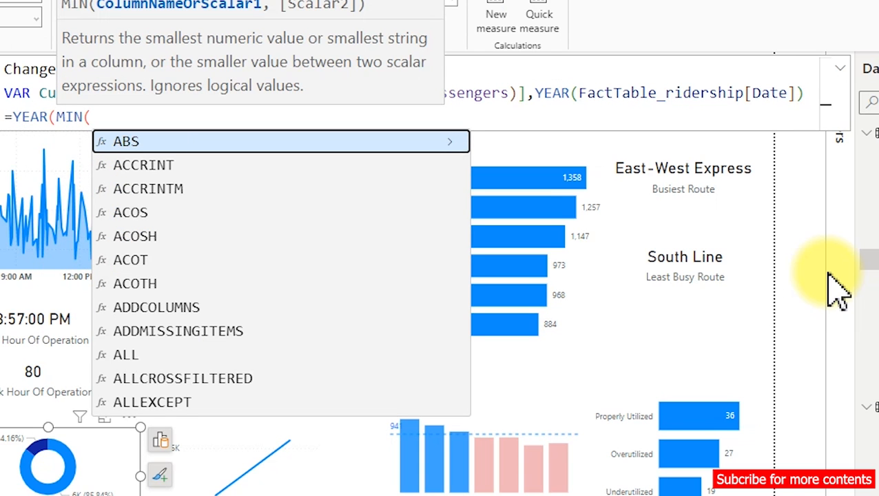
key("BackSpace")
key("BackSpace")
key("BackSpace")
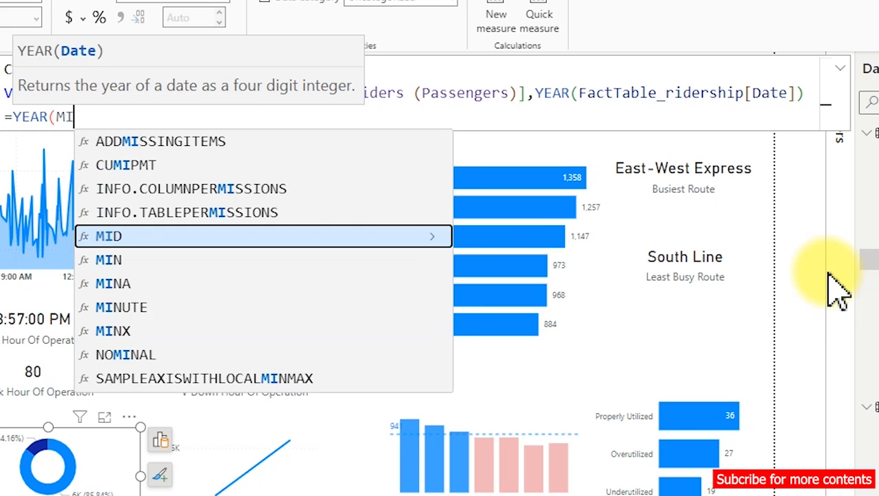
key("BackSpace")
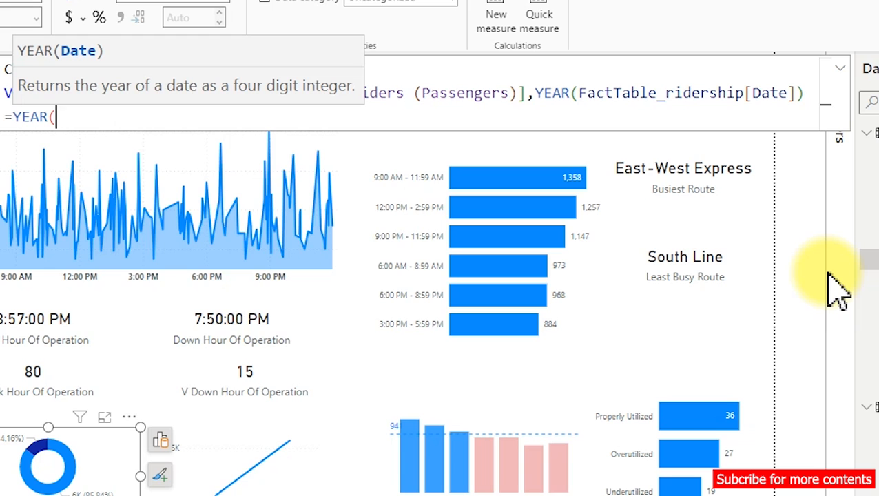
Use NOW() as the argument of the second YEAR function and close the CALCULATE expression.
type("now")
key("Tab")
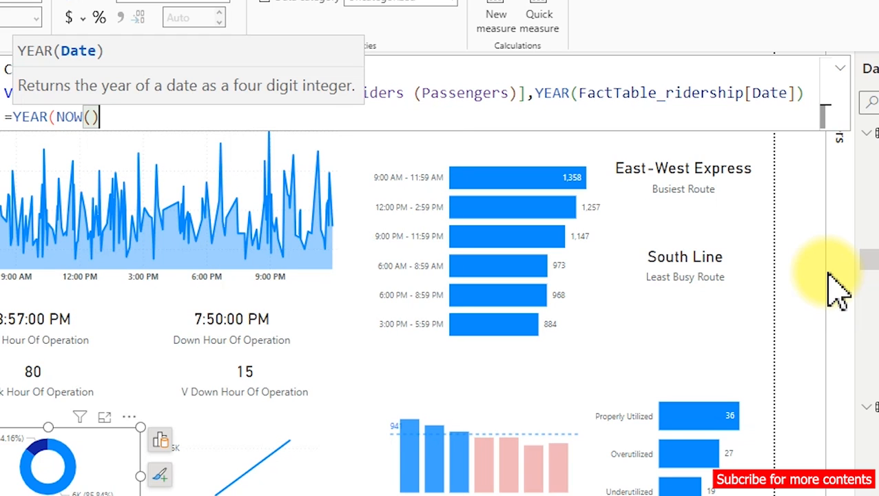
type(")")
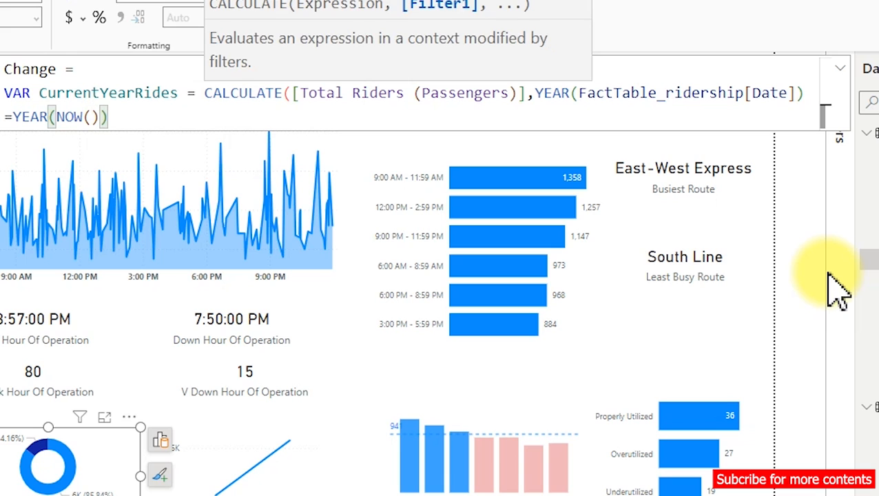
type(")")
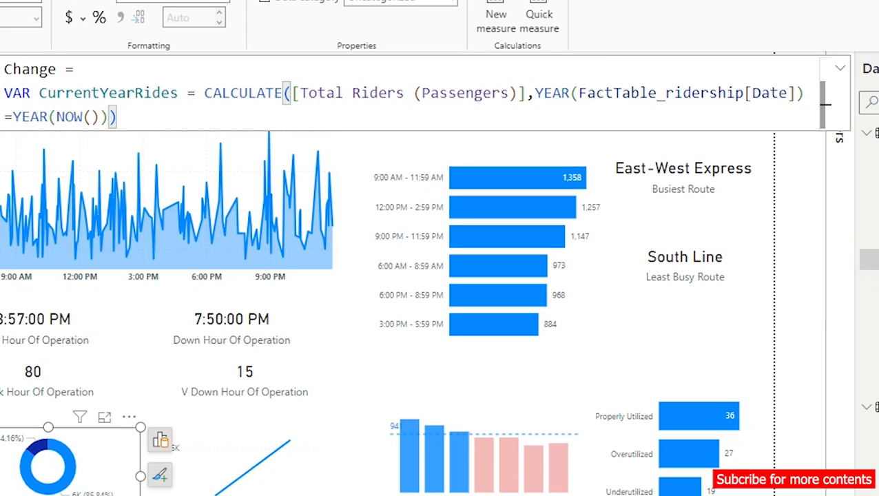
Put the CurrentYearRides YEAR filter on its own indented line and the closing CALCULATE parenthesis on an unindented line below.
left_click(536, 93)
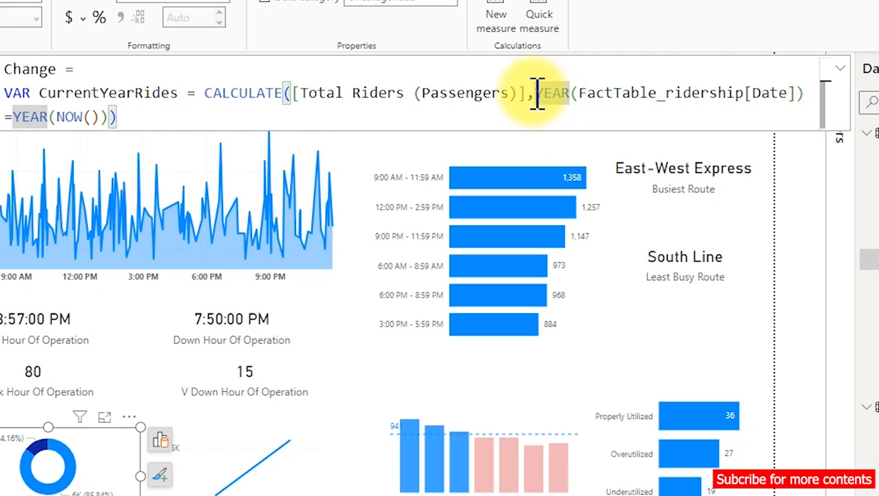
key("shift+Return")
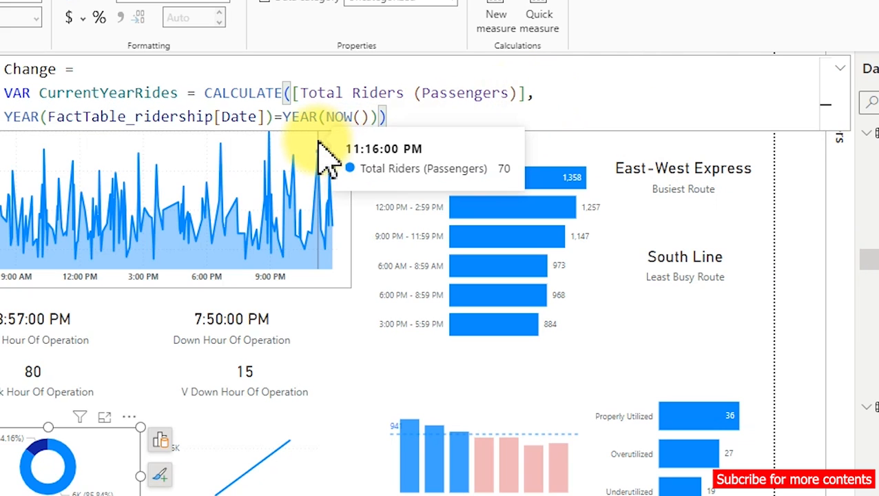
key("Tab")
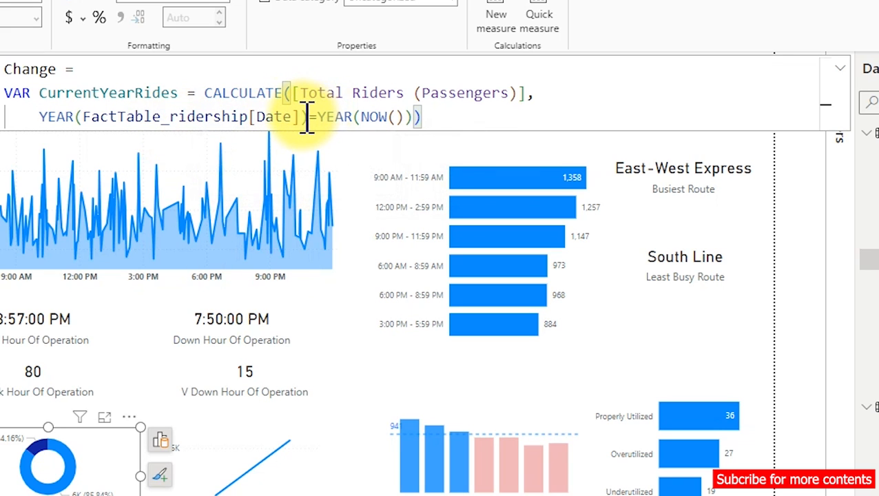
left_click(418, 119)
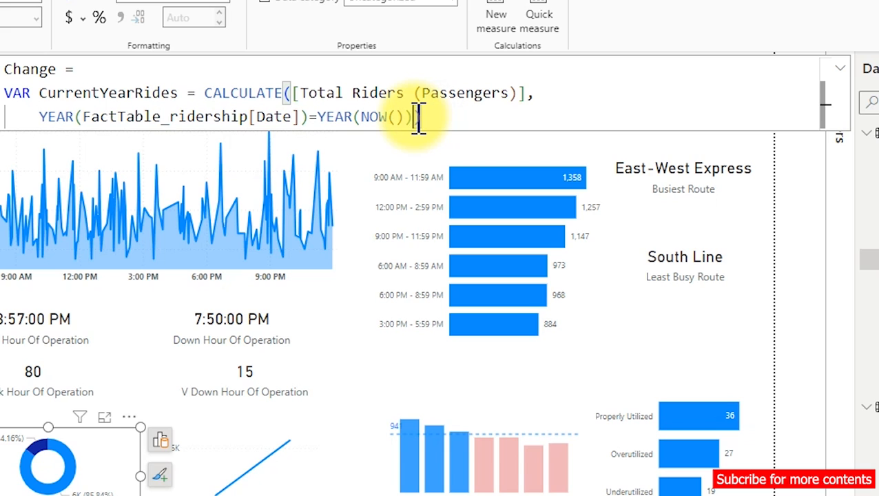
key("shift+Return")
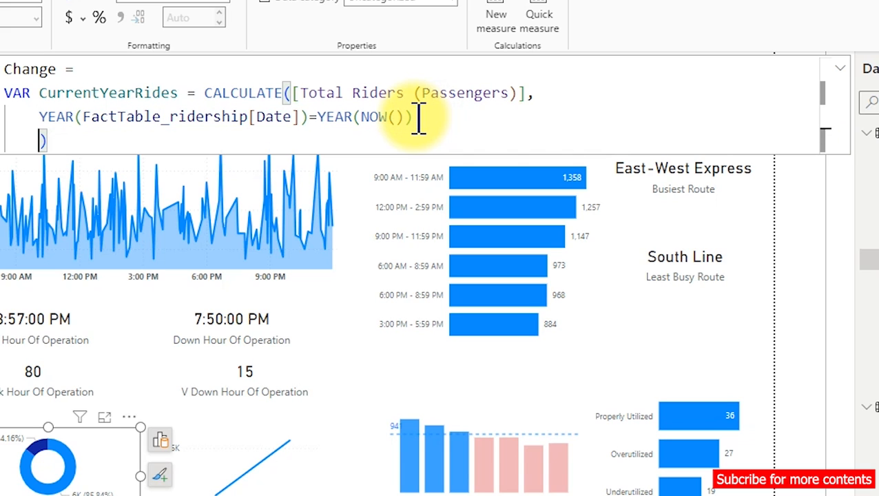
key("BackSpace")
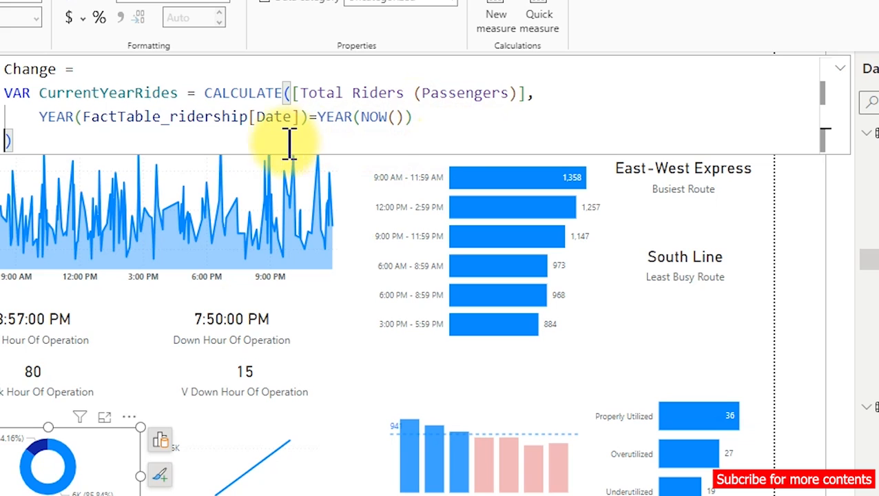
Declare a second variable named PrevYearRides on a new line below the CurrentYearRides expression.
left_click(158, 146)
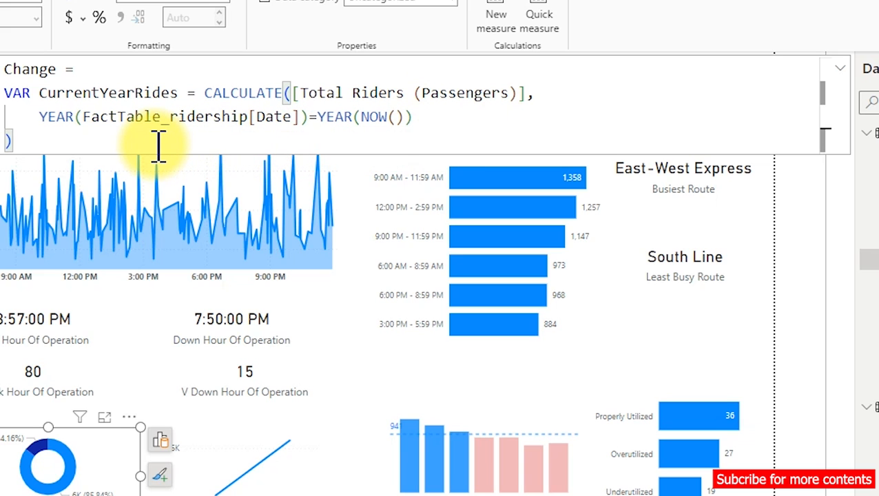
key("shift+Return")
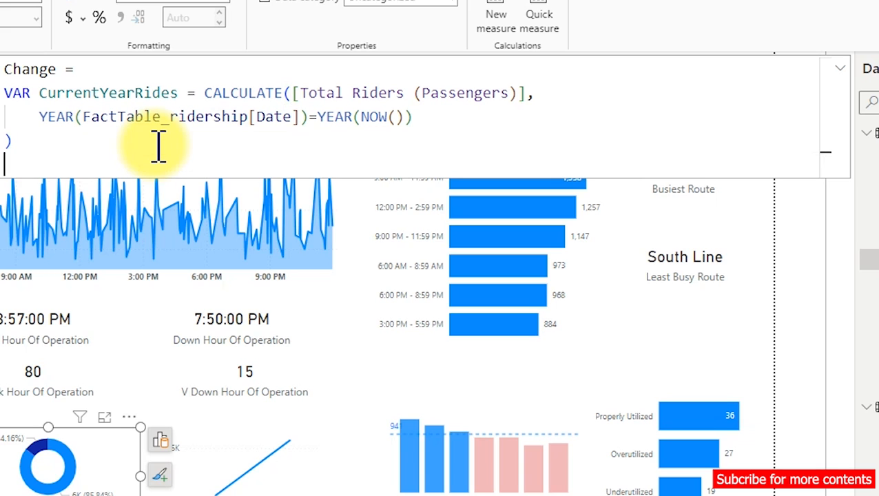
type("var")
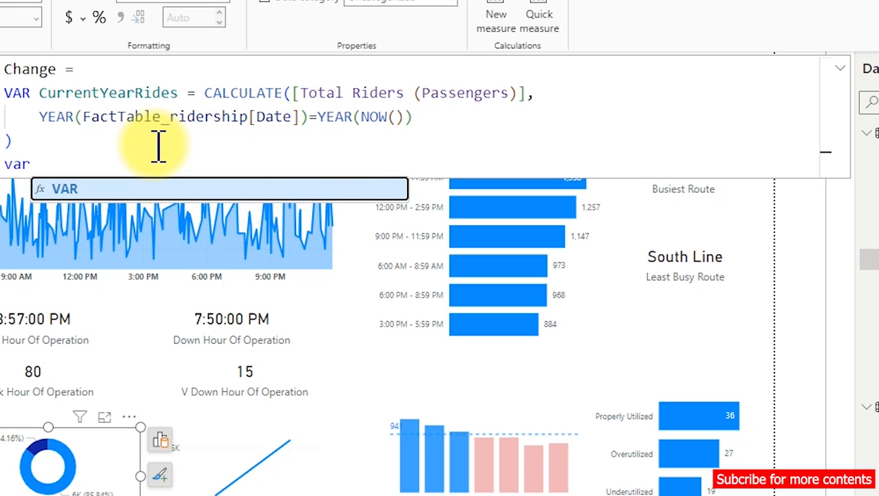
key("Tab")
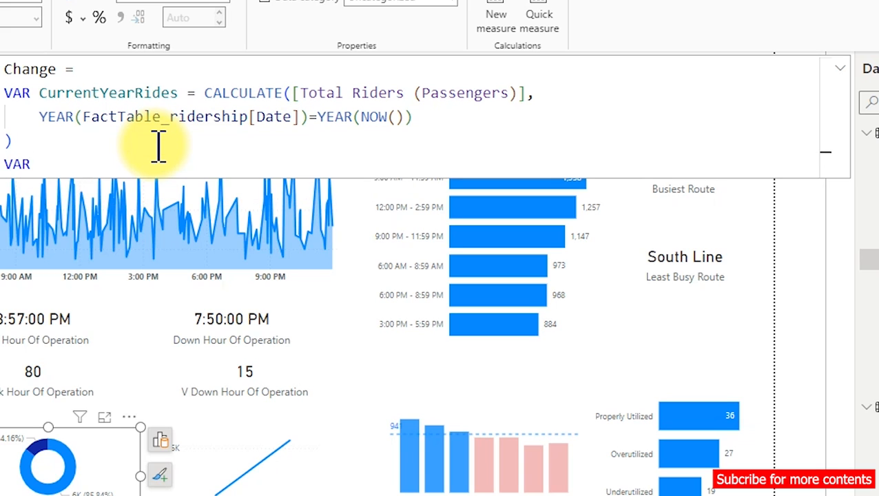
type("P")
type("rev")
type("Yea")
type("r")
key("BackSpace")
type("arRide")
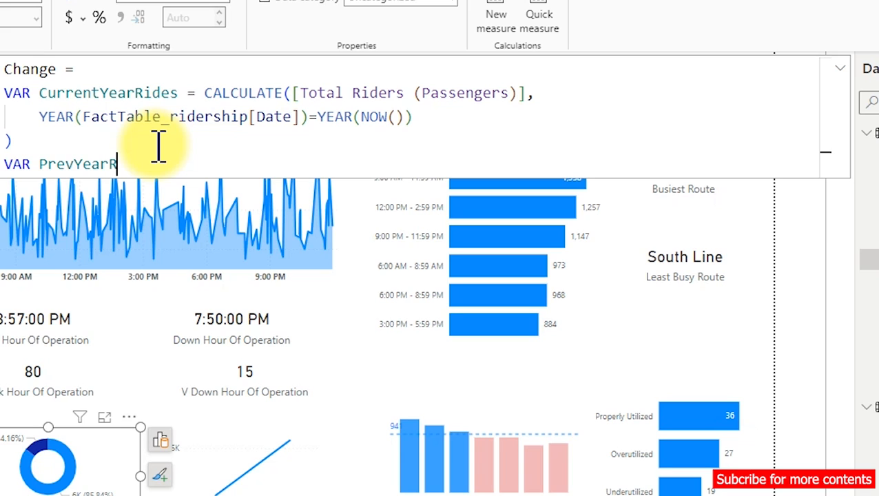
type("s = cal")
Assign PrevYearRides a CALCULATE function with the [Total Riders (Passengers)] measure as its expression argument.
key("Tab")
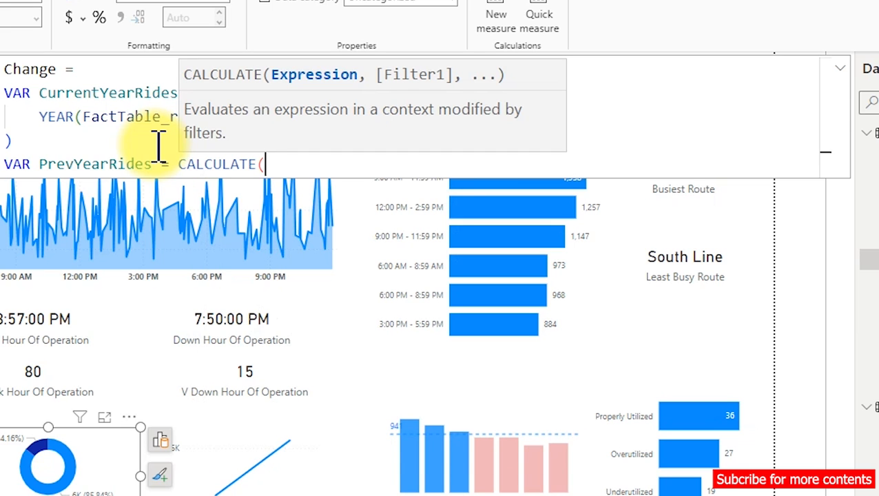
type("[to")
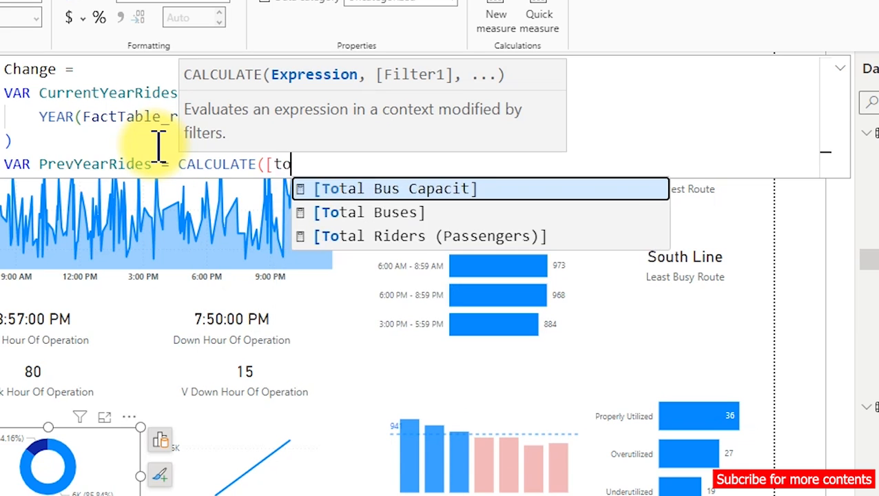
key("Down")
key("Down")
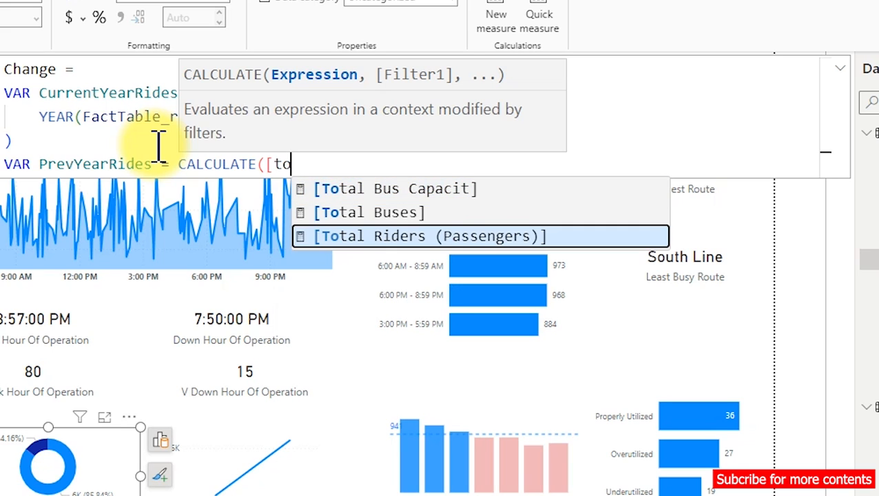
key("Tab")
type(",")
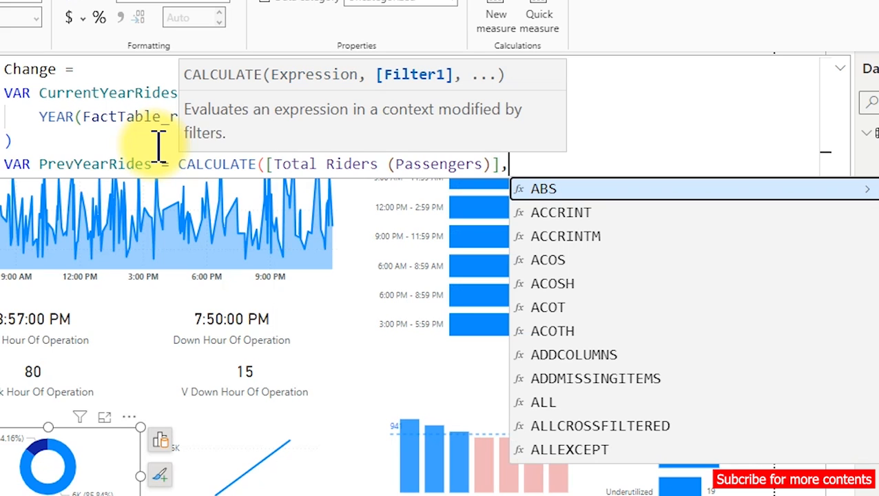
type("year")
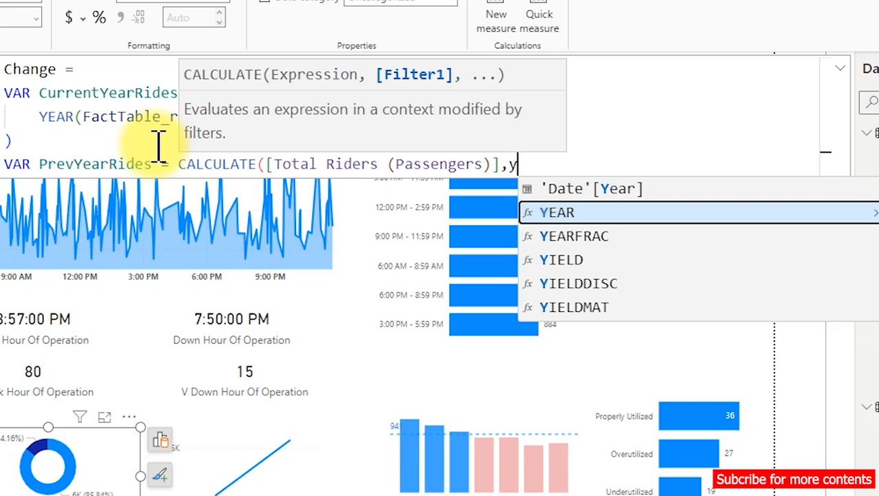
Begin the PrevYearRides filter with the YEAR function and insert the FactTable_ridership[Date] column as its argument.
key("Tab")
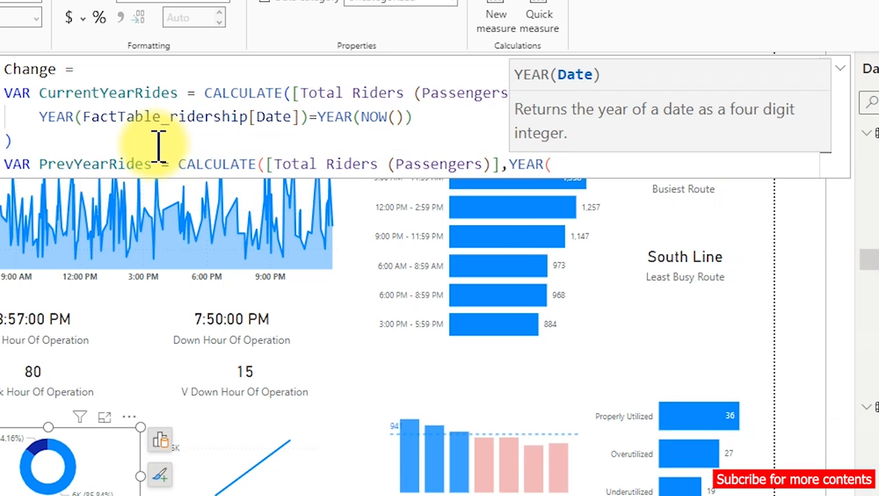
type("date")
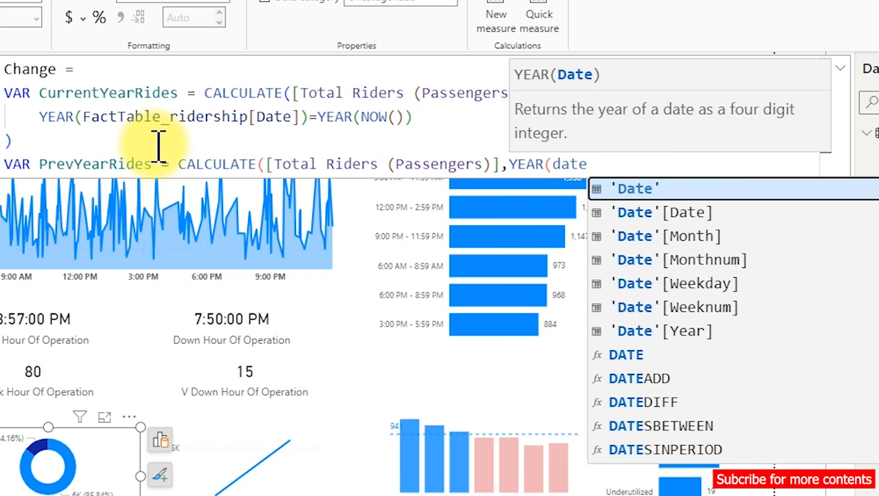
key("BackSpace")
key("BackSpace")
key("BackSpace")
key("BackSpace")
type("fac")
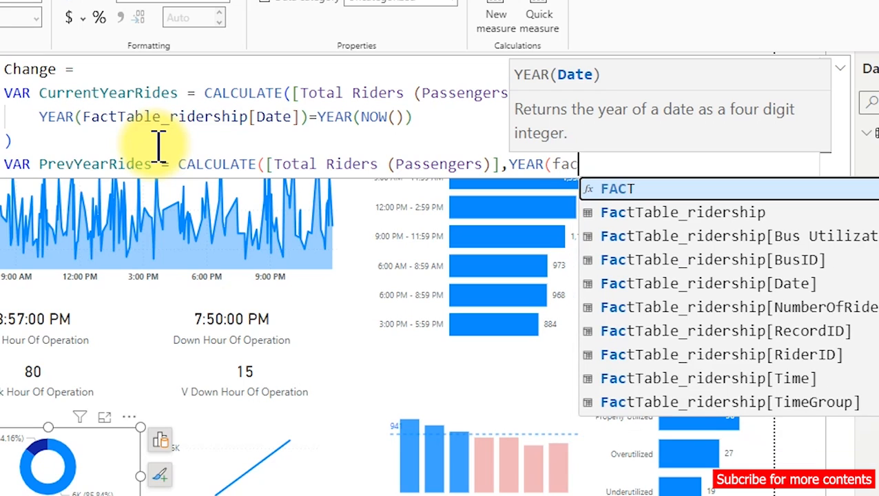
key("Down")
key("Down")
key("Down")
key("Down")
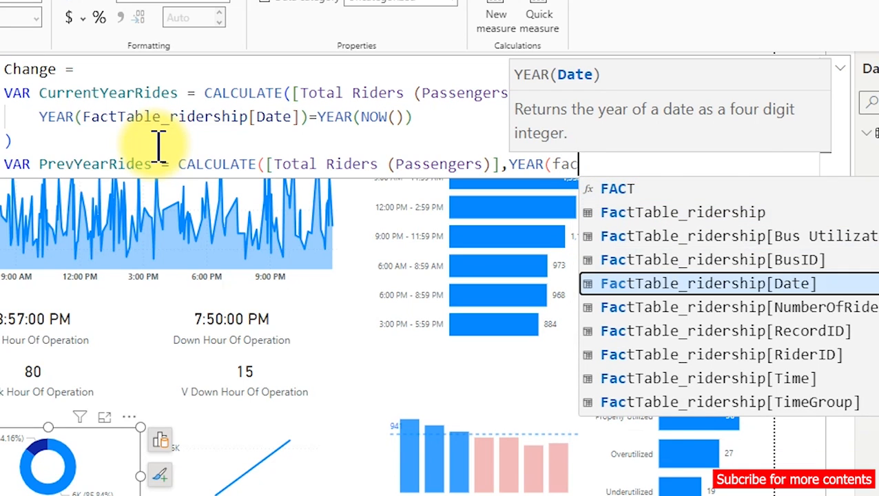
key("Tab")
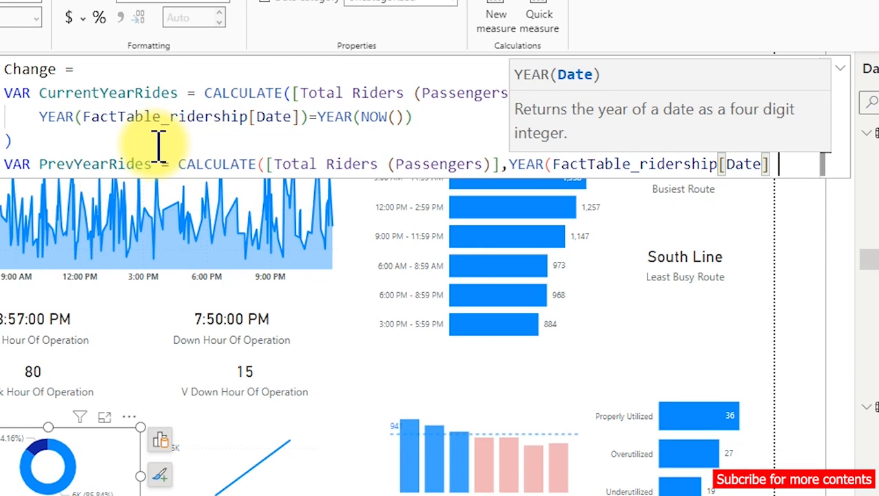
Follow the date column with = YEAR(NOW()) and add a closing parenthesis on a new line.
type("= ")
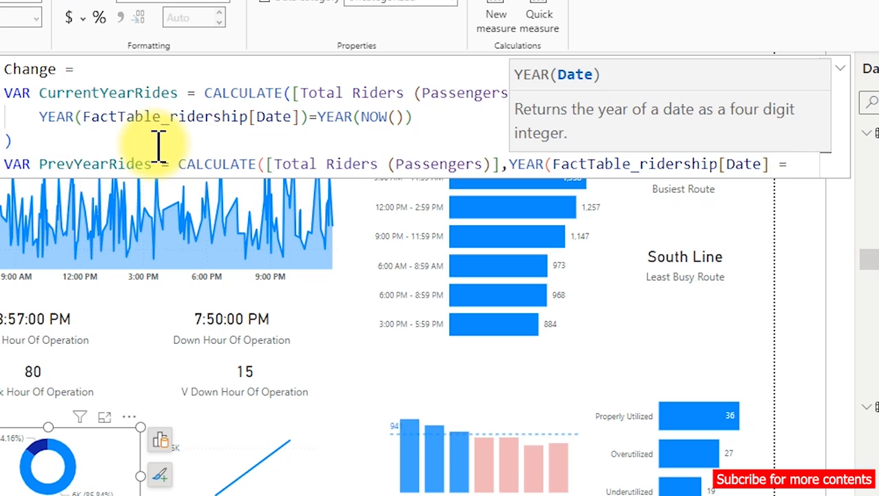
type("year")
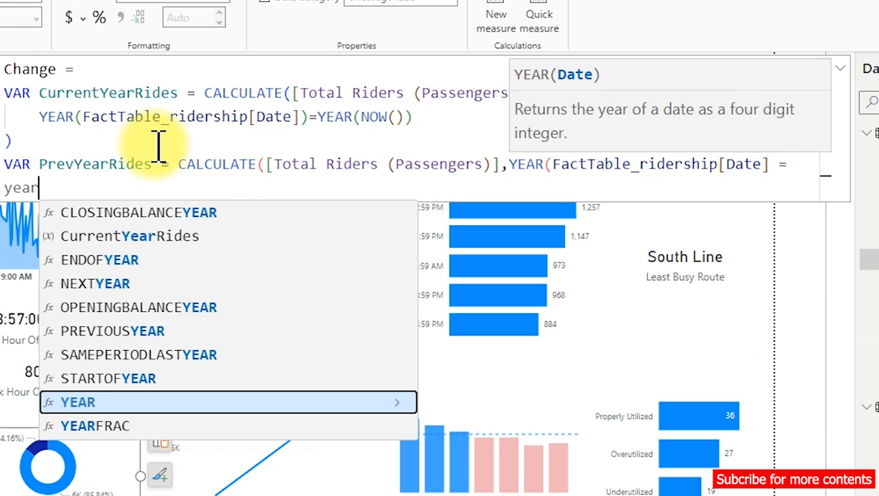
key("Tab")
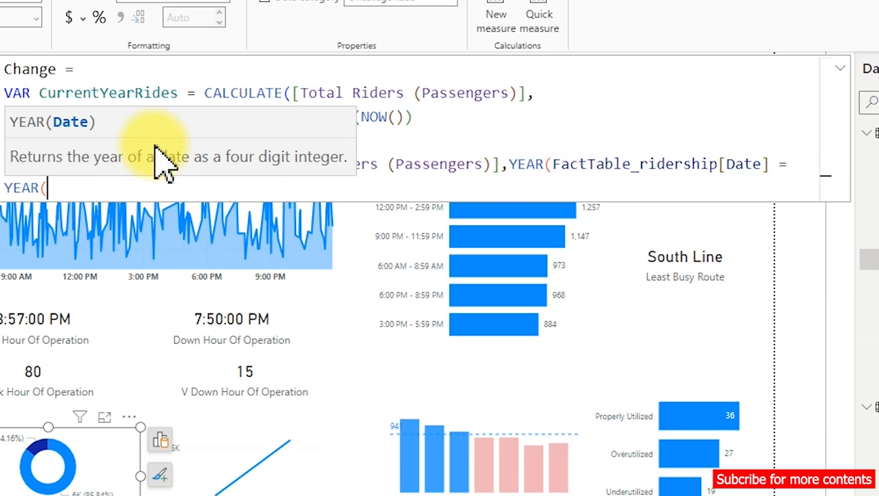
type("now")
key("Tab")
type(")")
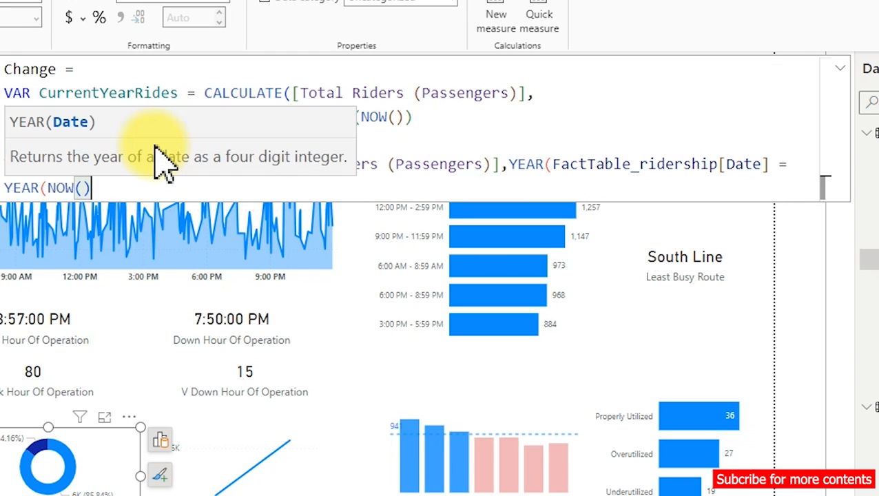
type(")")
key("Return")
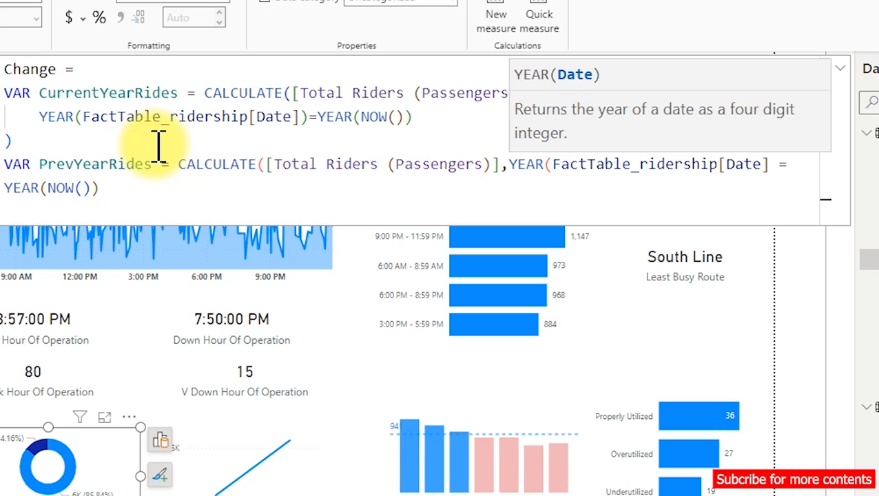
type(")")
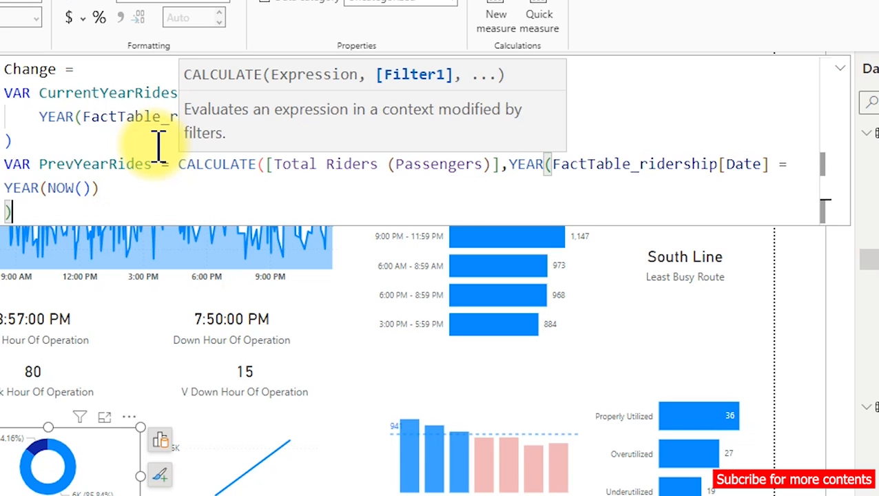
Put the PrevYearRides YEAR filter on its own line and subtract 1 from its YEAR(NOW()) term.
left_click(511, 169)
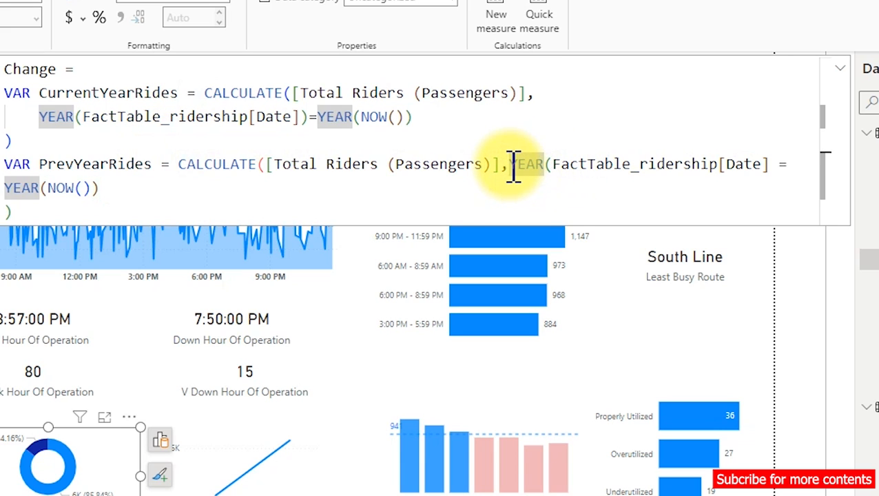
key("Return")
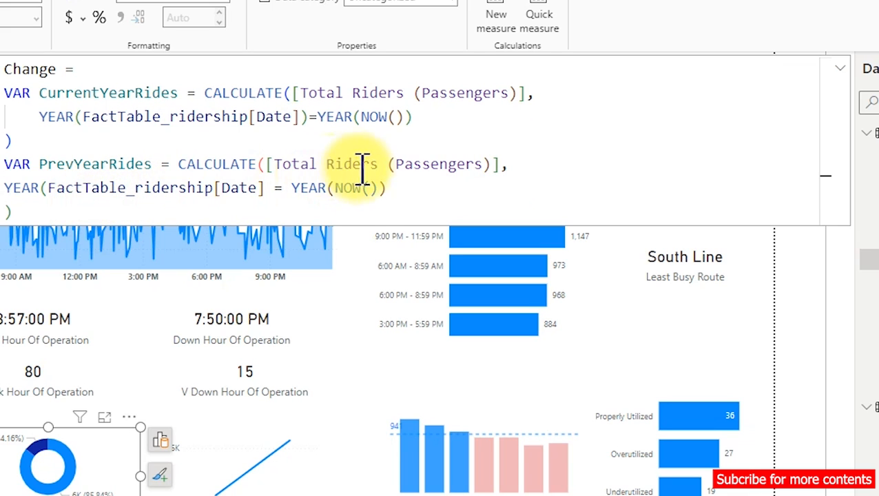
left_click(398, 188)
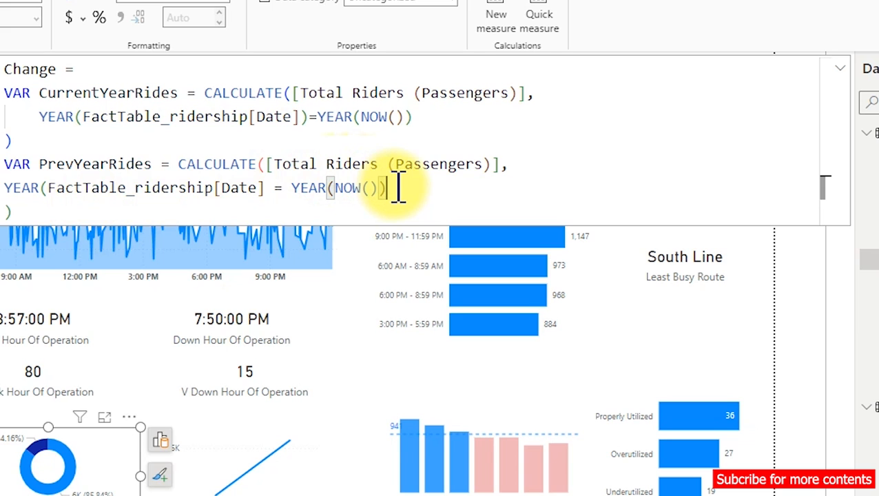
type("-1")
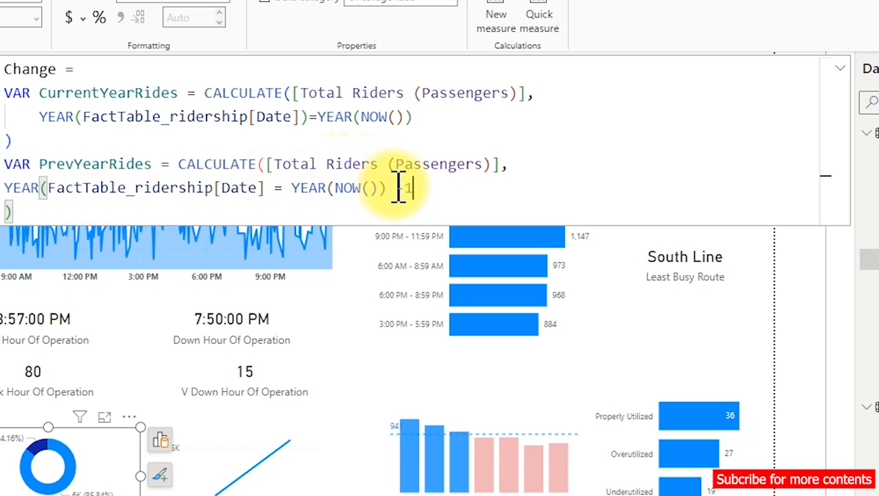
Add two new lines below the closing parenthesis of the PrevYearRides expression.
left_click(67, 214)
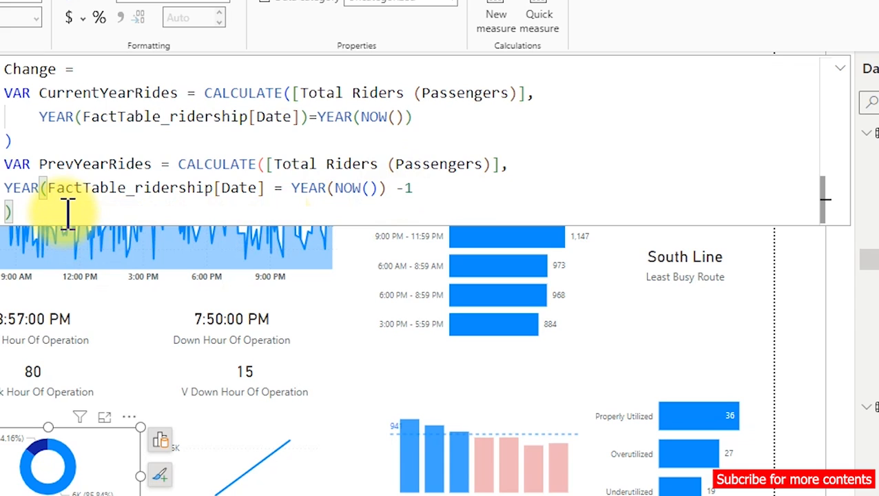
key("Return")
key("Return")
type("retur")
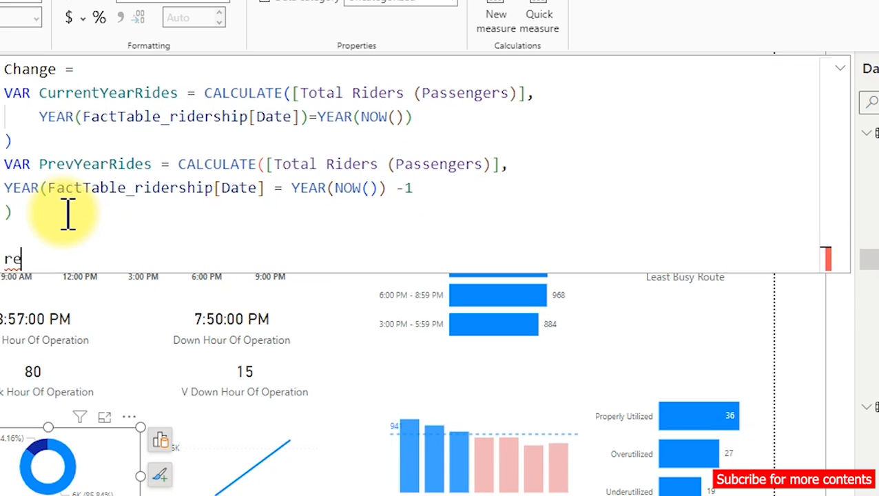
key("BackSpace")
key("BackSpace")
key("BackSpace")
key("BackSpace")
key("BackSpace")
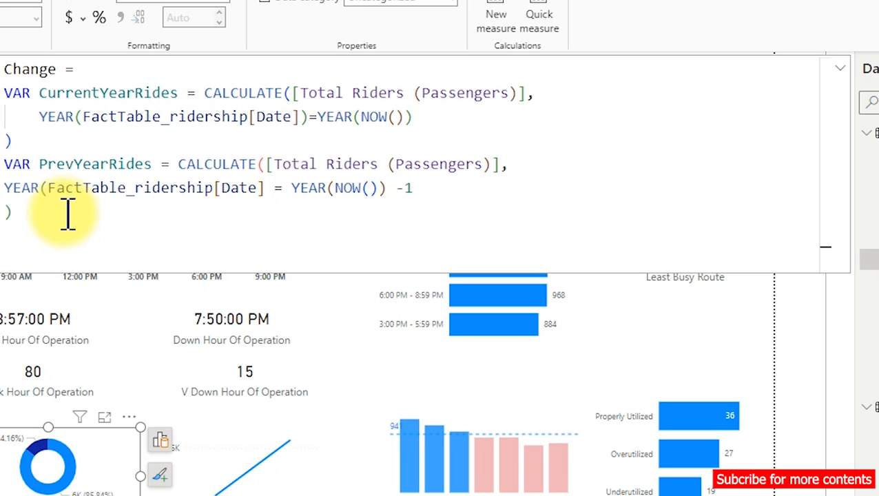
type("re")
key("BackSpace")
key("BackSpace")
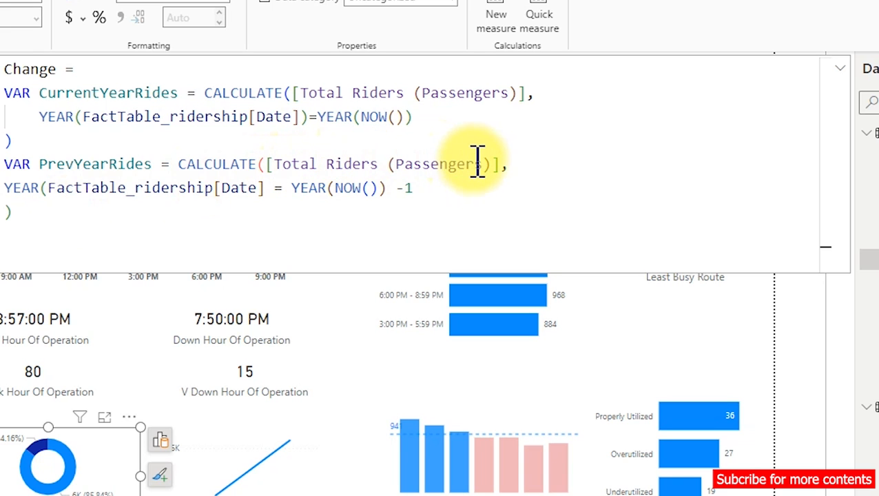
Add a second closing parenthesis on a new line at the end of the PrevYearRides expression.
left_click(309, 169)
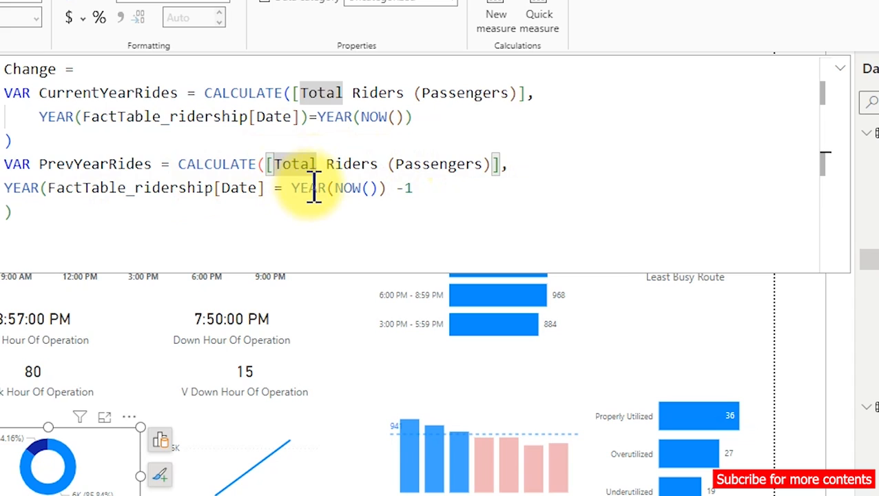
left_click(308, 188)
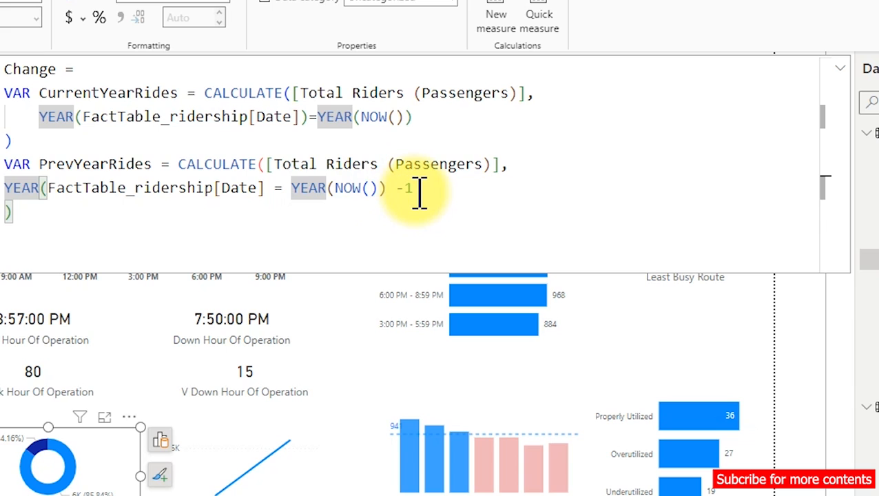
left_click(37, 219)
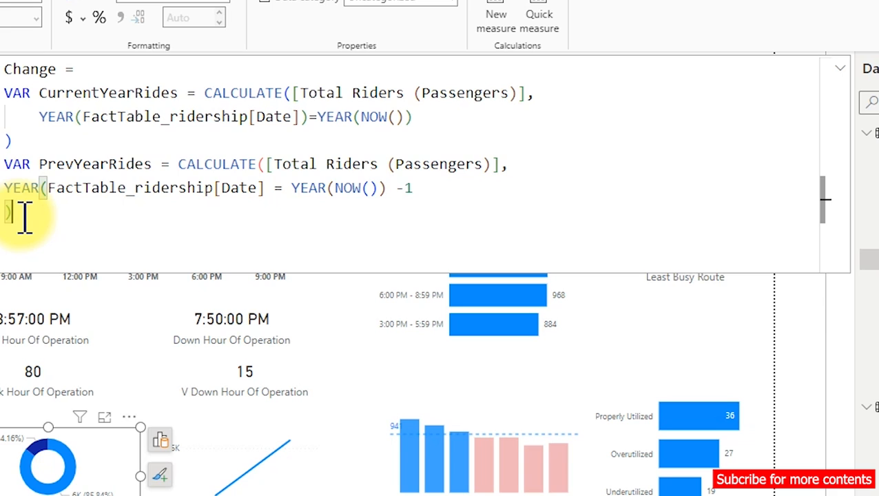
key("shift+Return")
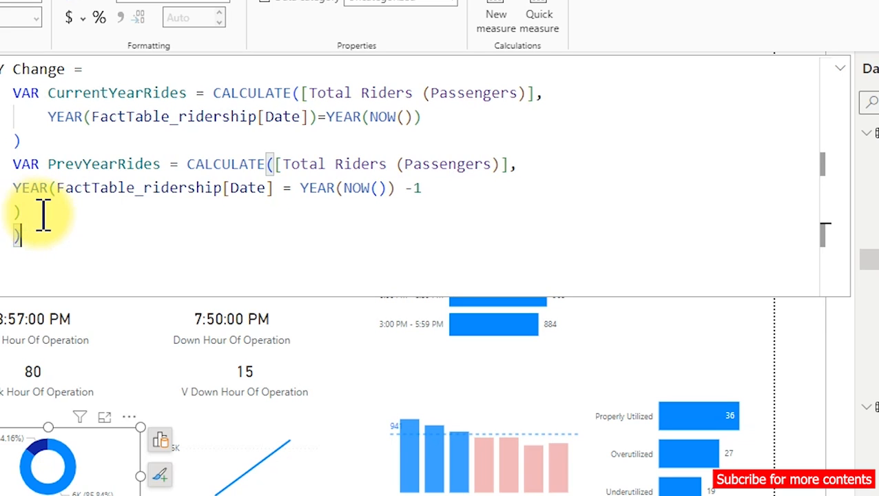
left_click(48, 134)
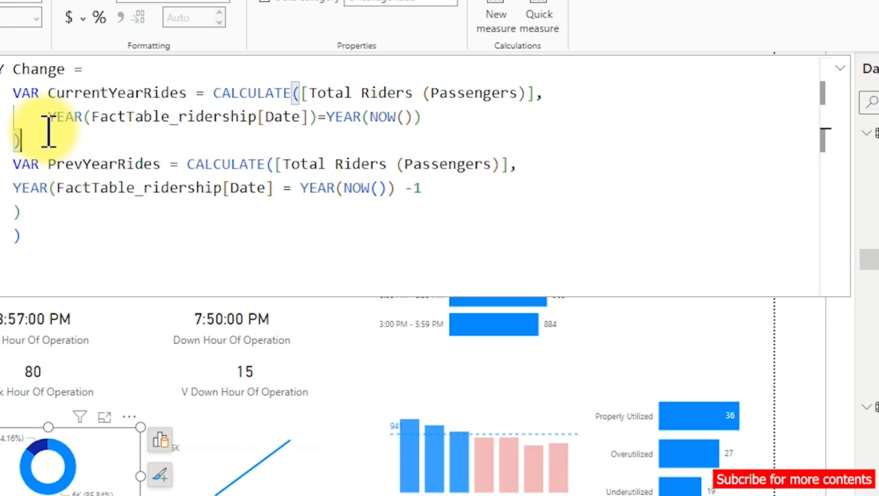
left_click(44, 239)
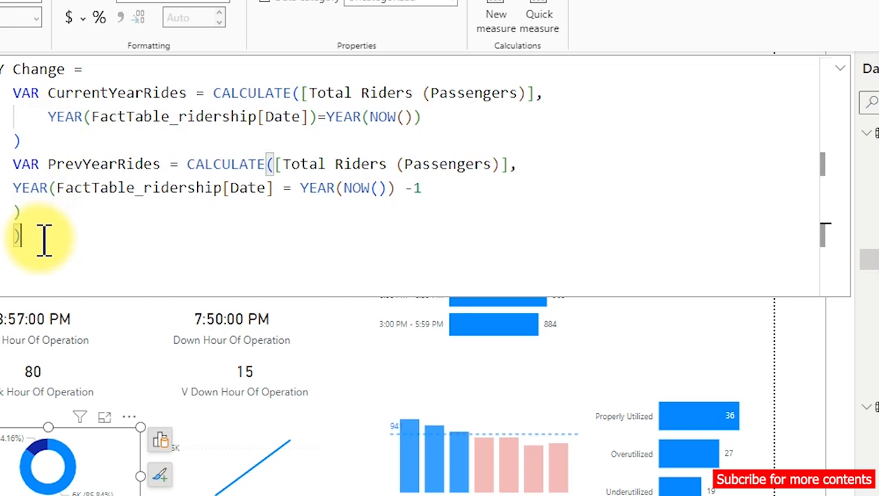
Insert RETURN on a new line below the PrevYearRides expression and indent the first of its two closing parentheses.
key("Return")
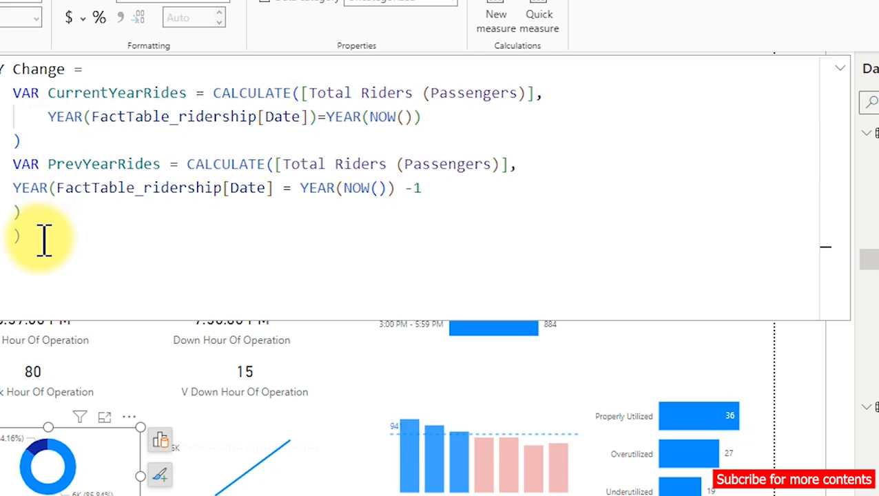
type("RET")
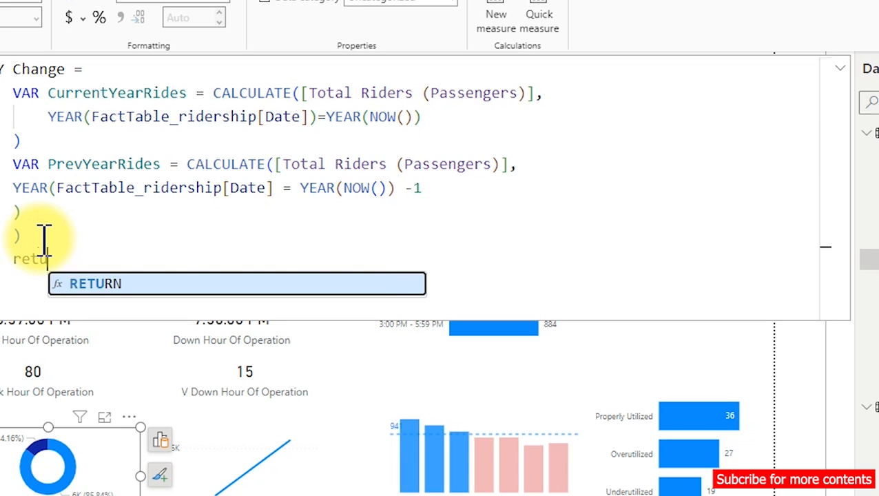
key("Tab")
left_click(15, 214)
key("Tab")
left_click(72, 251)
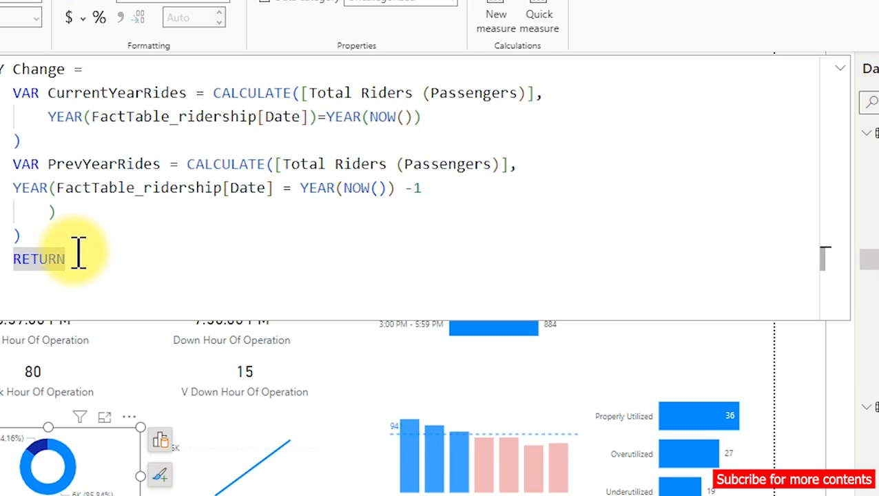
Begin an IF function on the line below RETURN and start a new line for its arguments.
key("shift+Return")
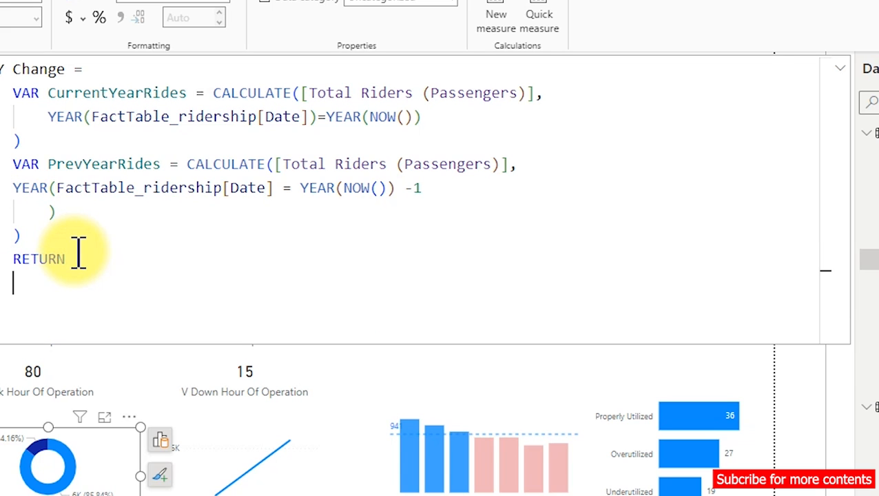
type("if")
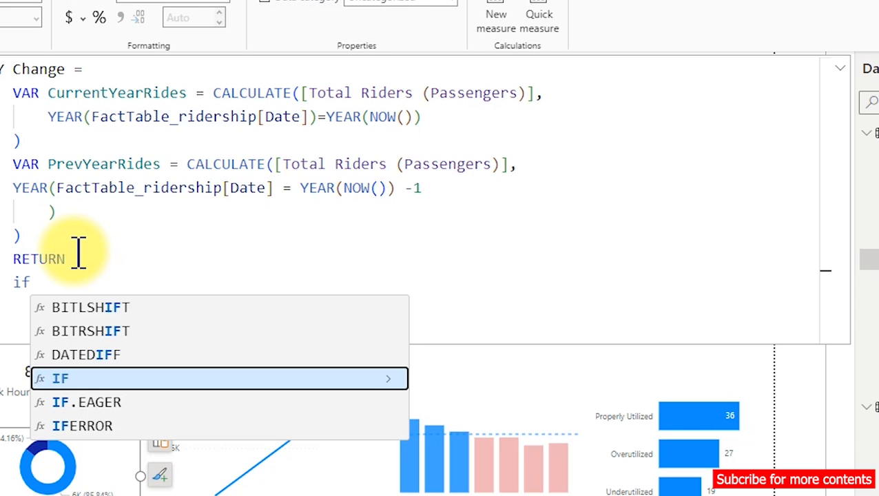
key("Tab")
key("shift+Return")
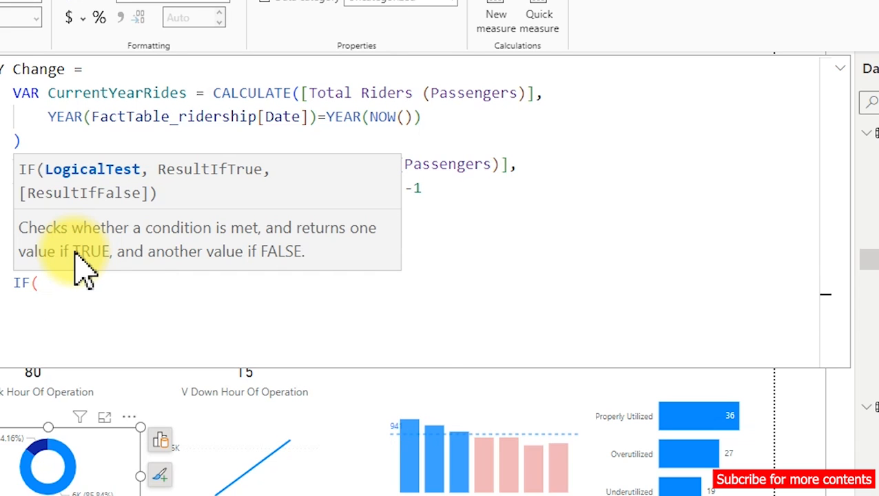
Start the IF condition with not followed by the ISBLANK function.
type("not")
type("qis")
key("BackSpace")
key("BackSpace")
key("BackSpace")
type("is")
key("Down")
key("Down")
key("Up")
key("Tab")
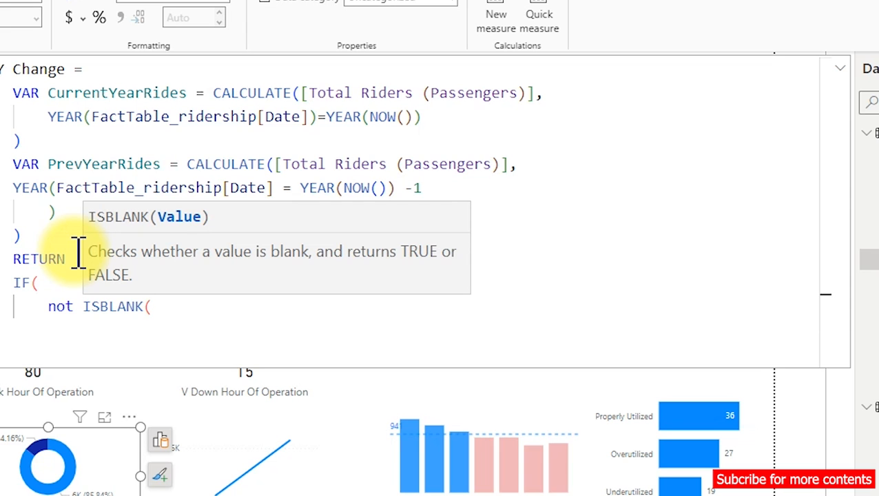
Use CurrentYearRides as the ISBLANK argument, close the function and follow it with the && operator.
type("curr")
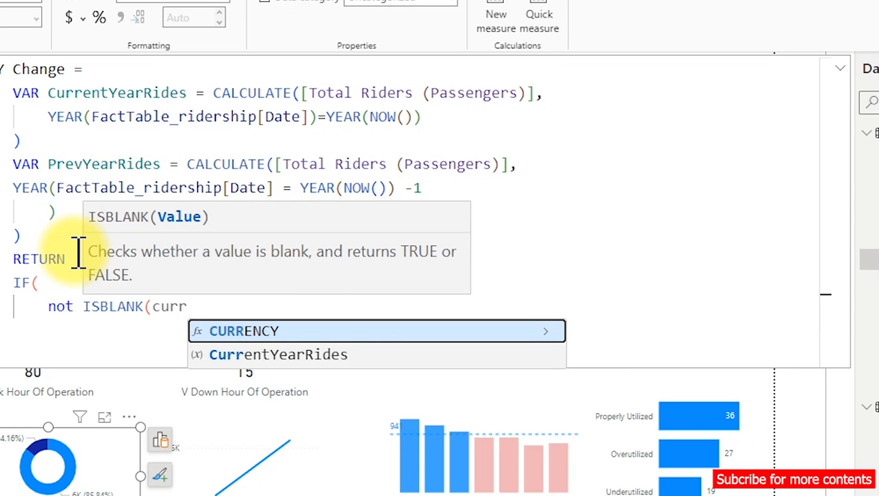
key("Down")
key("Tab")
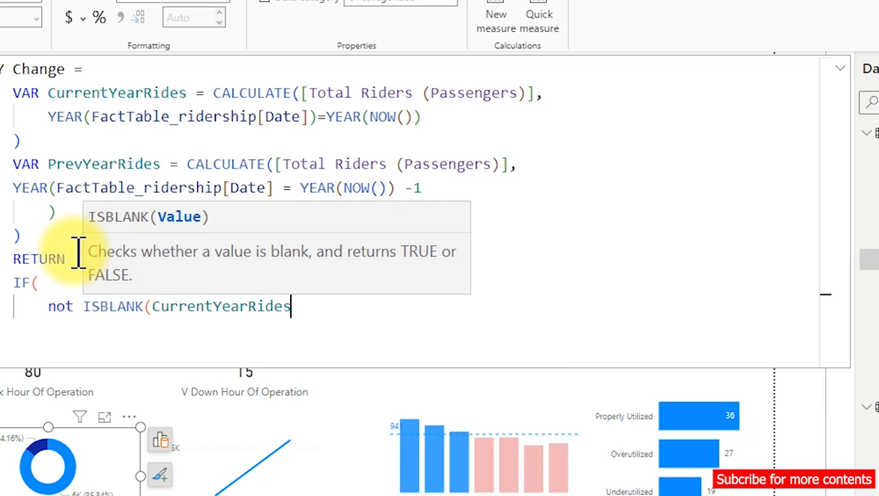
type(")")
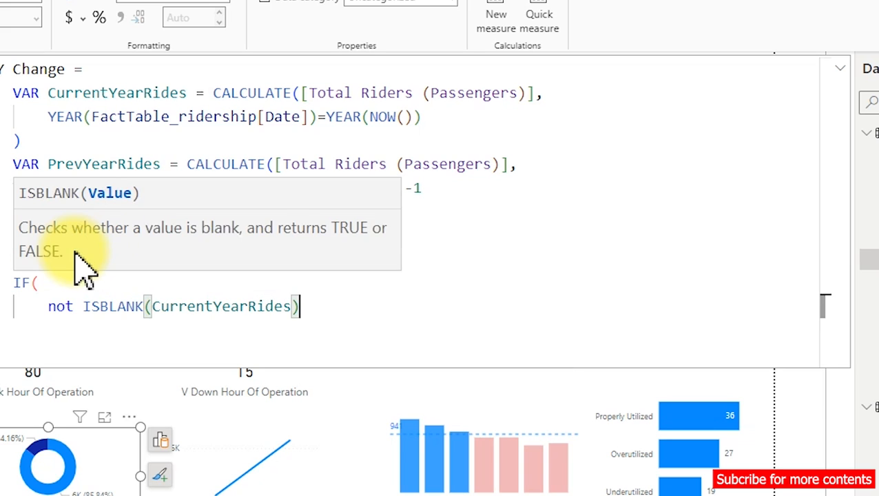
type(" &&")
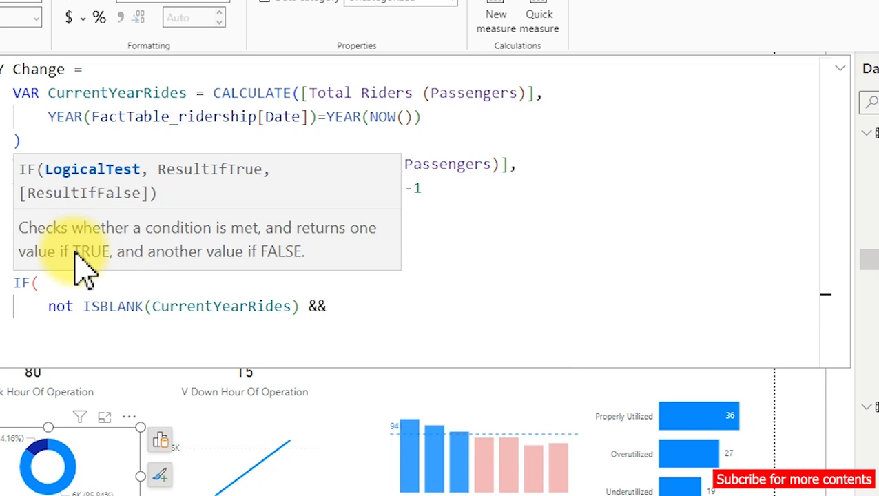
type(" is")
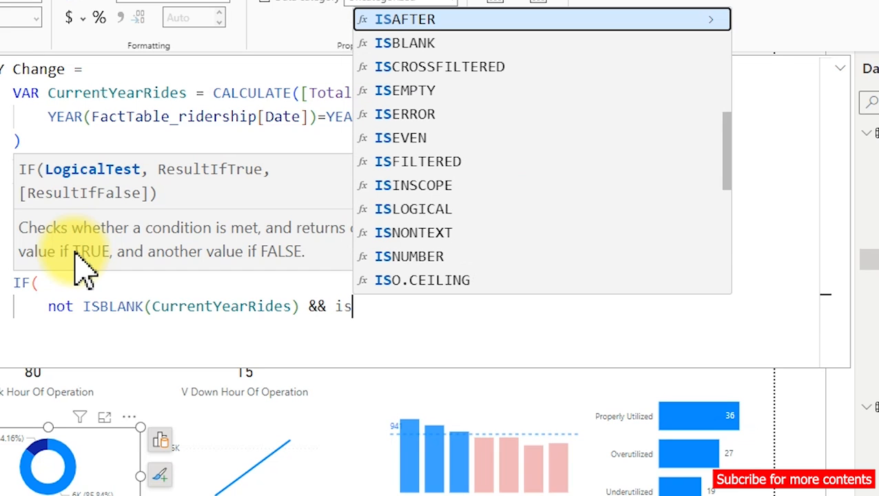
Complete the IF condition with ISBLANK(PrevYearRides), followed by a comma and a new line.
key("Down")
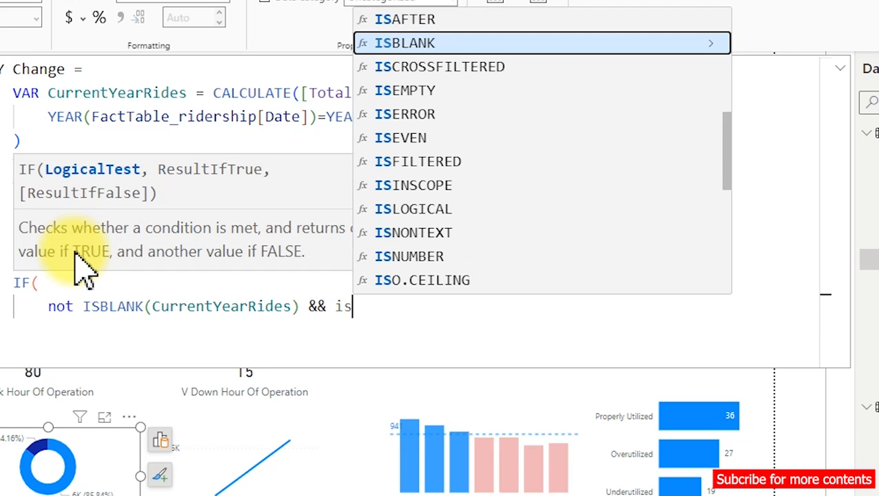
key("Tab")
type("Pro")
key("BackSpace")
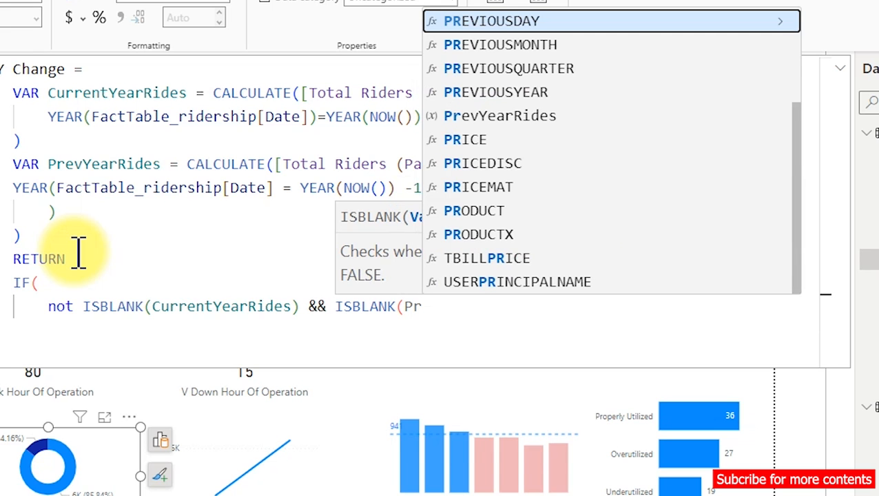
type("ev")
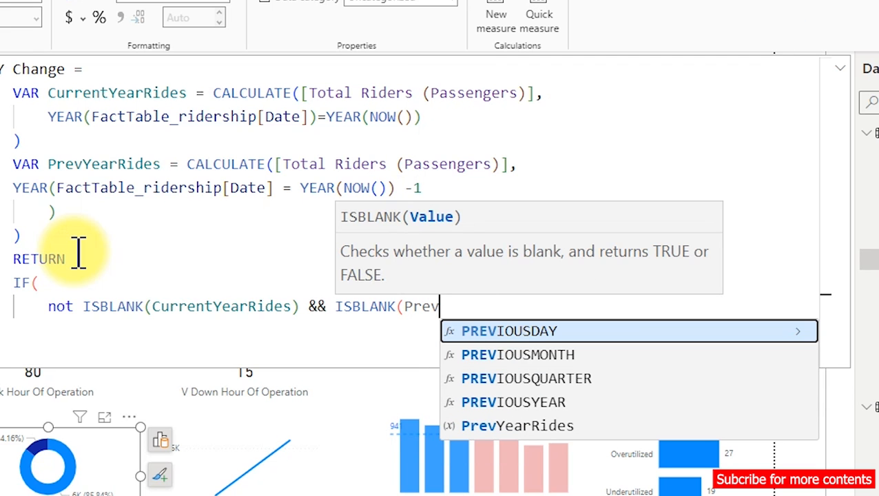
key("Down")
key("Down")
key("Down")
key("Down")
key("Tab")
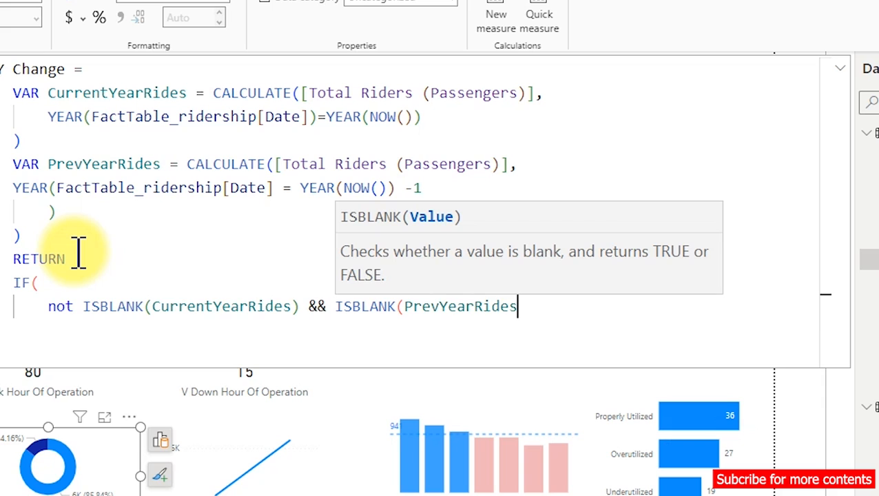
type("),")
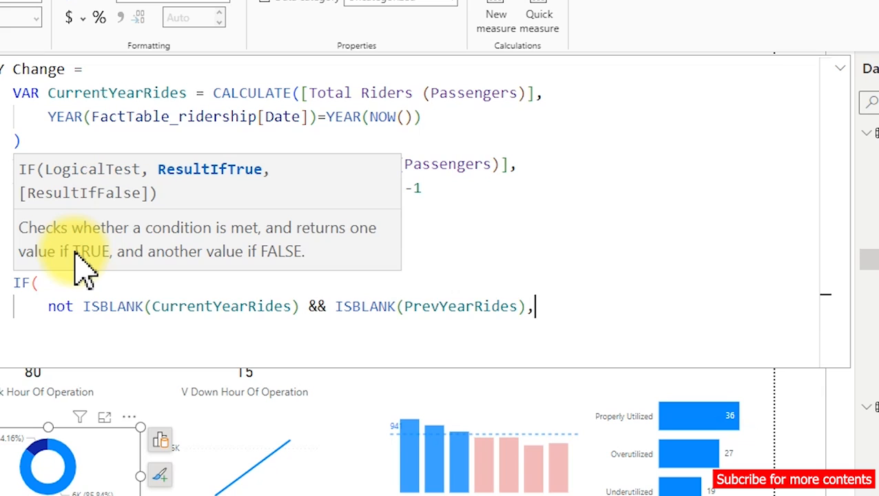
key("shift+Return")
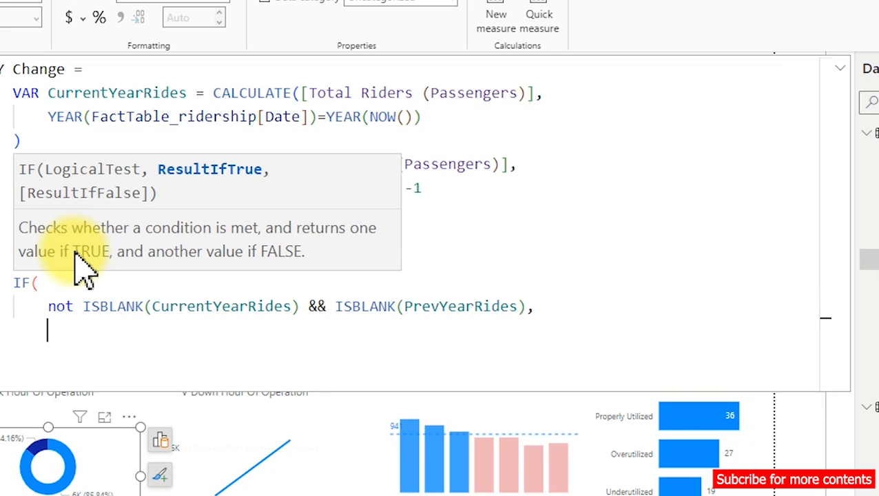
Begin the IF true result with an opening parenthesis and CurrentYearRides - PrevYearRides.
type("(curr")
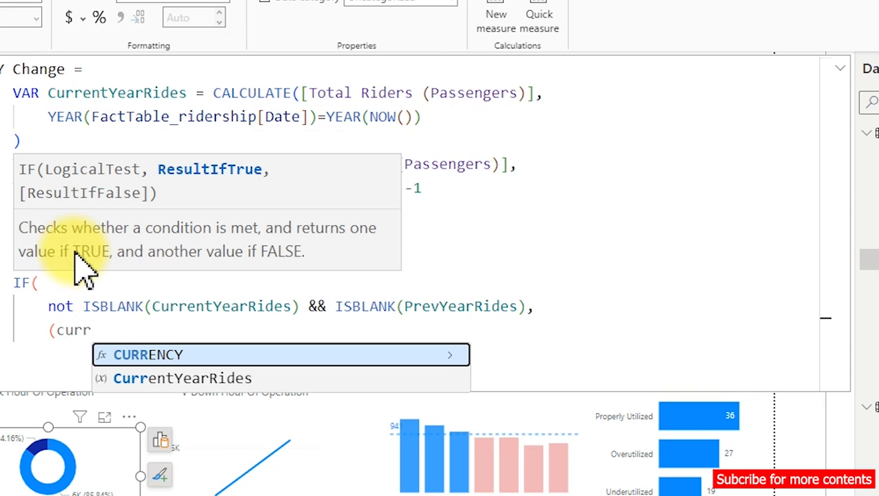
key("Down")
key("Tab")
type("- prev")
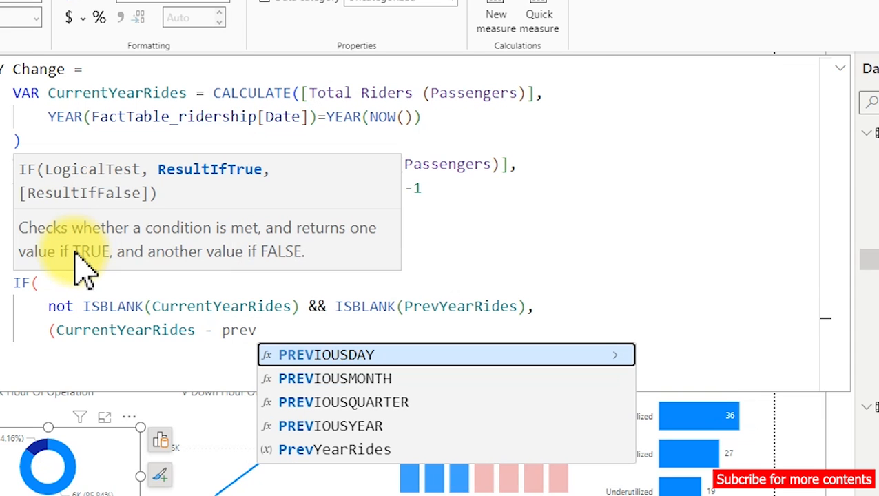
key("Down")
key("Down")
key("Down")
key("Down")
key("Tab")
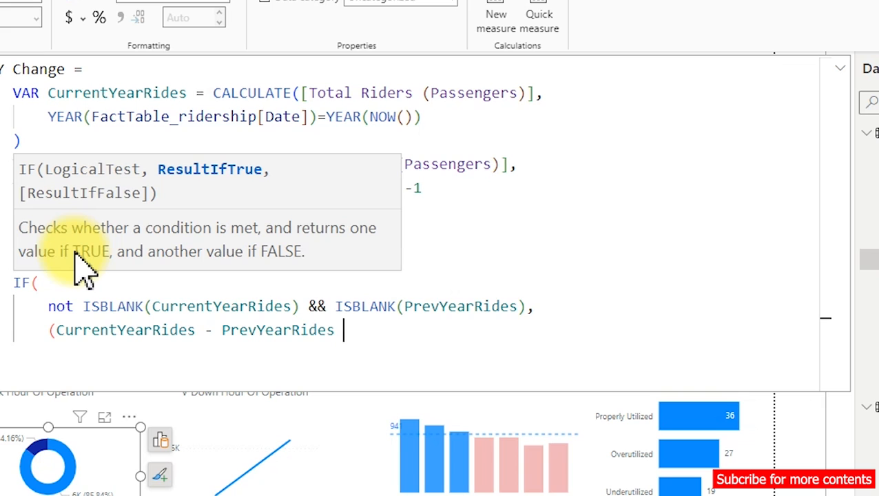
Close the difference, divide it by PrevYearRides, and close the IF function on a new line.
type(") / ")
type("prev")
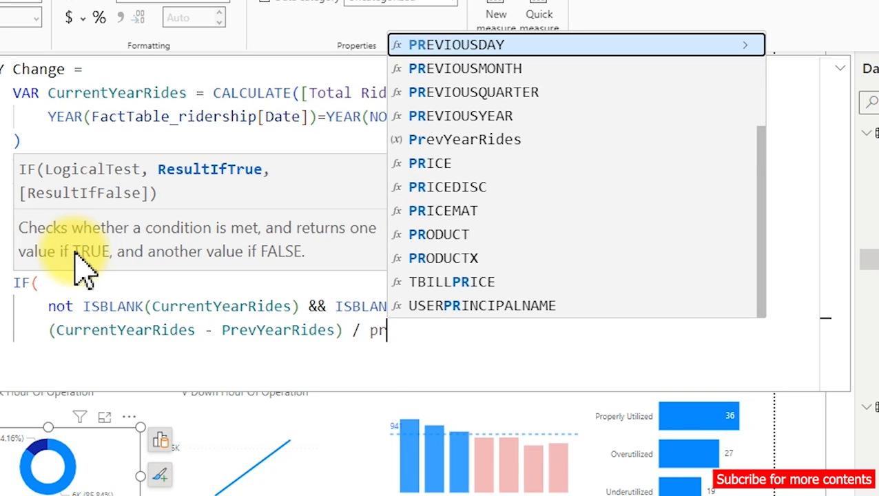
key("Down")
key("Down")
key("Down")
key("Down")
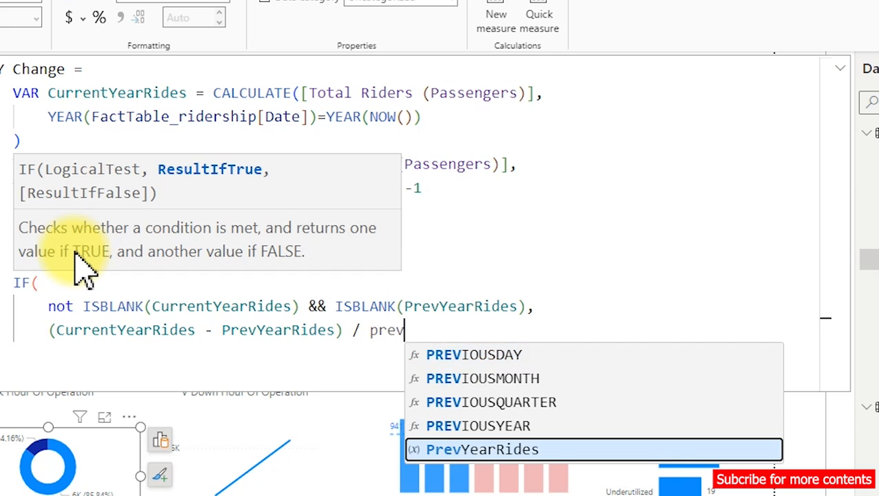
key("Tab")
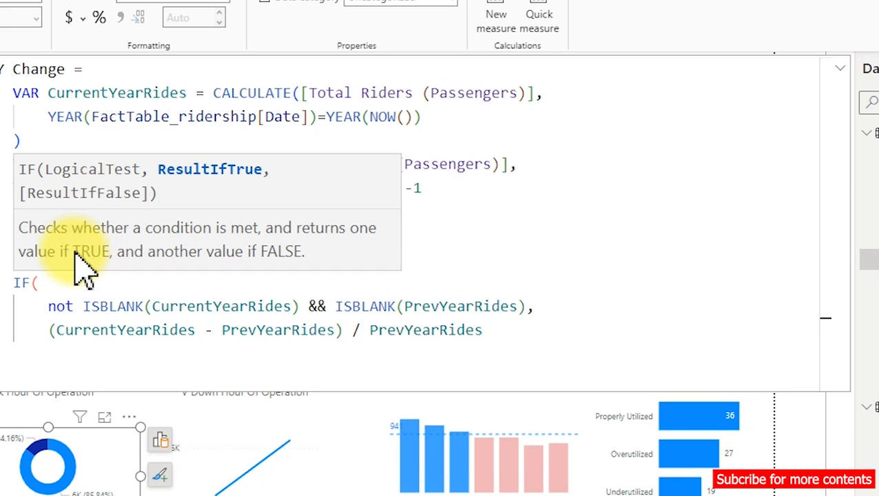
key("shift+Return")
key("BackSpace")
type(")")
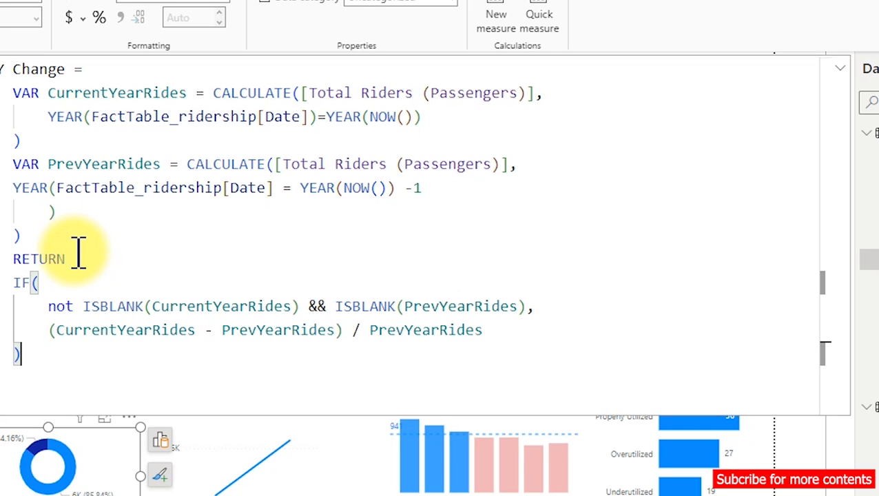
Format the YoY Change measure as a percentage and leave the formula editor.
key("Return")
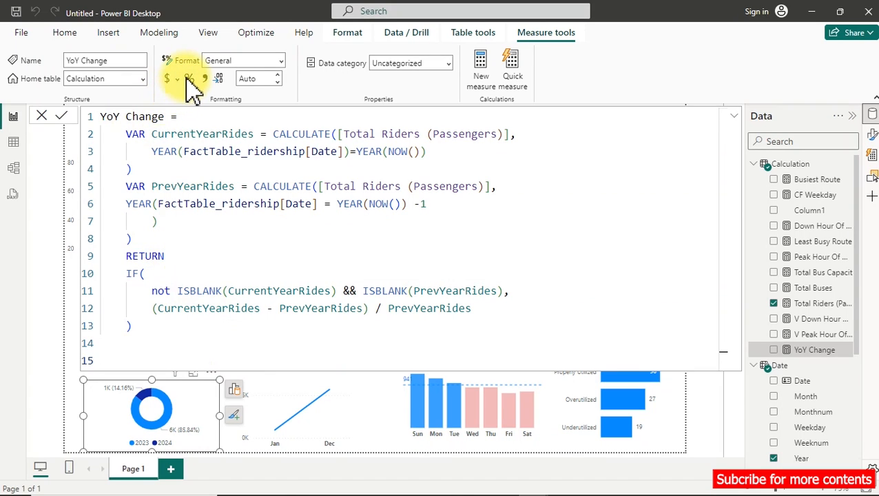
left_click(240, 167)
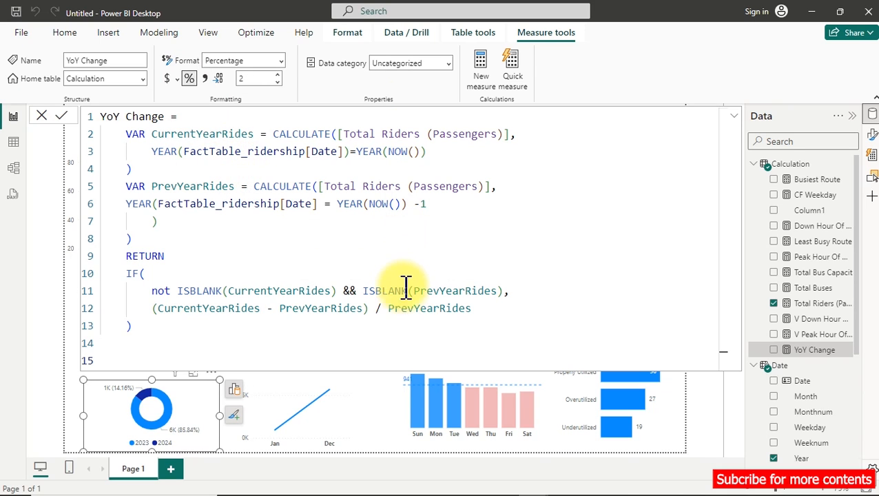
left_click(375, 399)
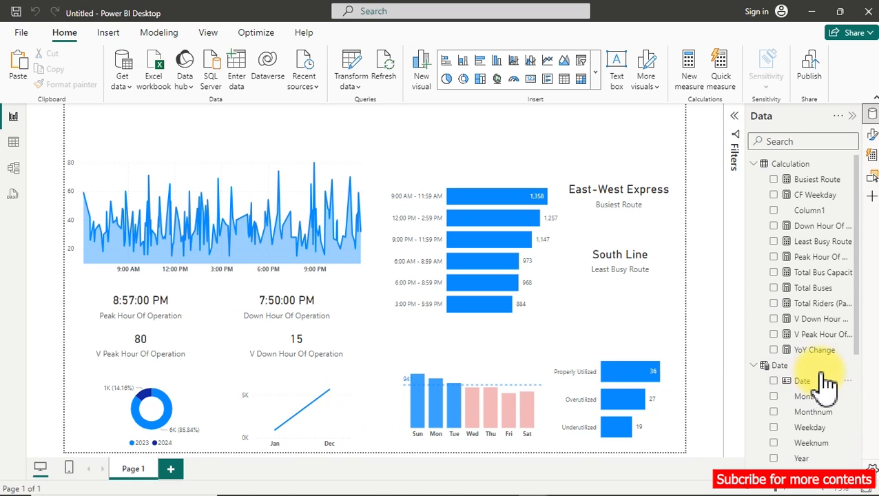
Add the YoY Change measure to the page as a card and place it below the area chart.
left_click(774, 350)
left_click_drag(212, 184, 347, 322)
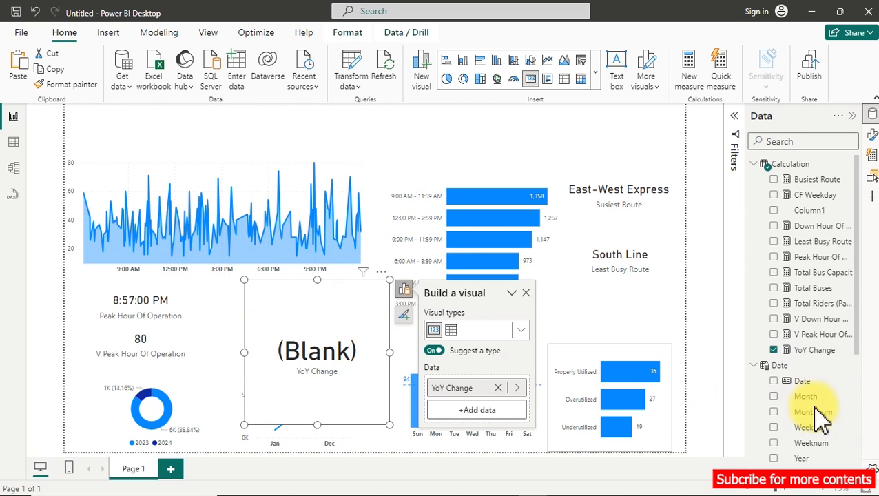
In the YoY Change formula, remove the extra closing parenthesis above RETURN and close YEAR right after FactTable_ridership[Date] in PrevYearRides.
left_click(803, 352)
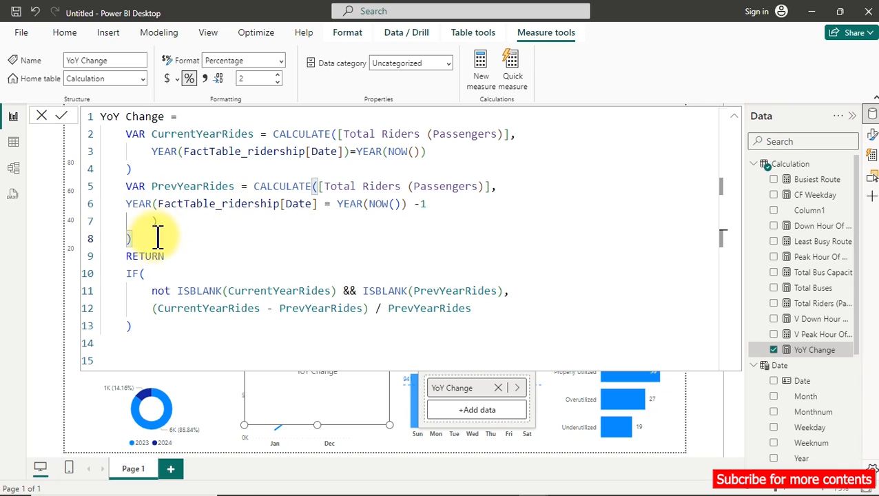
key("Delete")
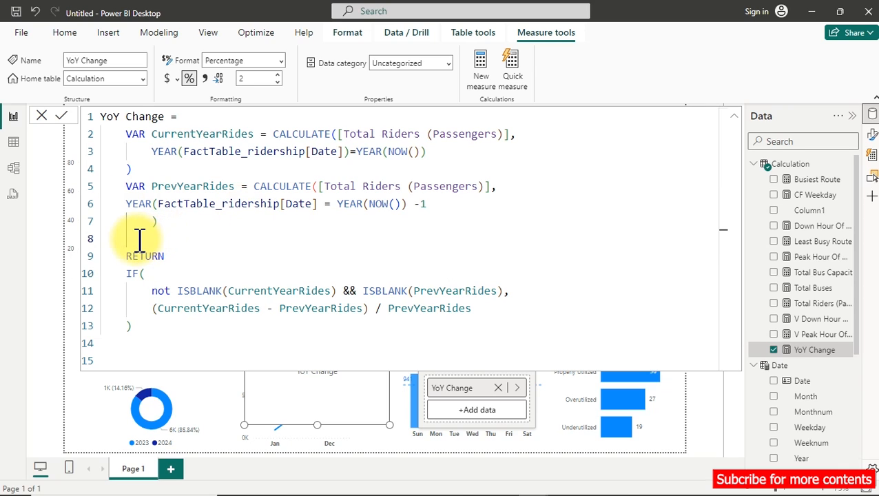
left_click(319, 204)
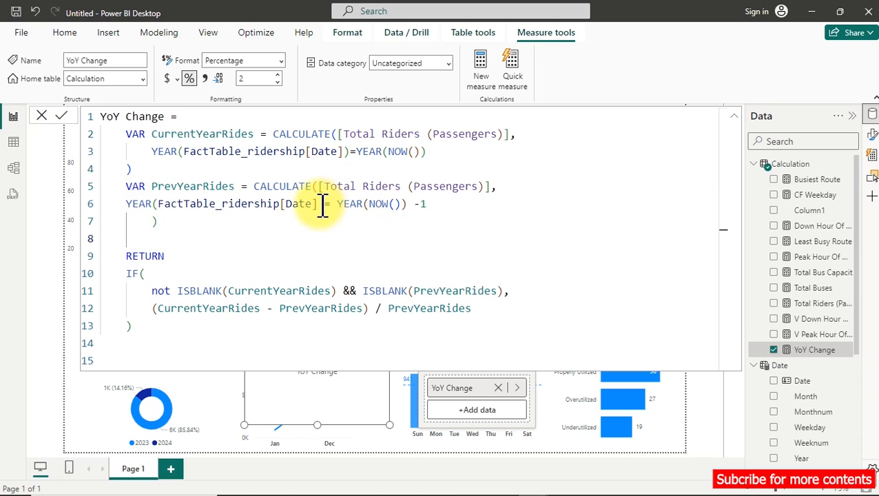
type(")")
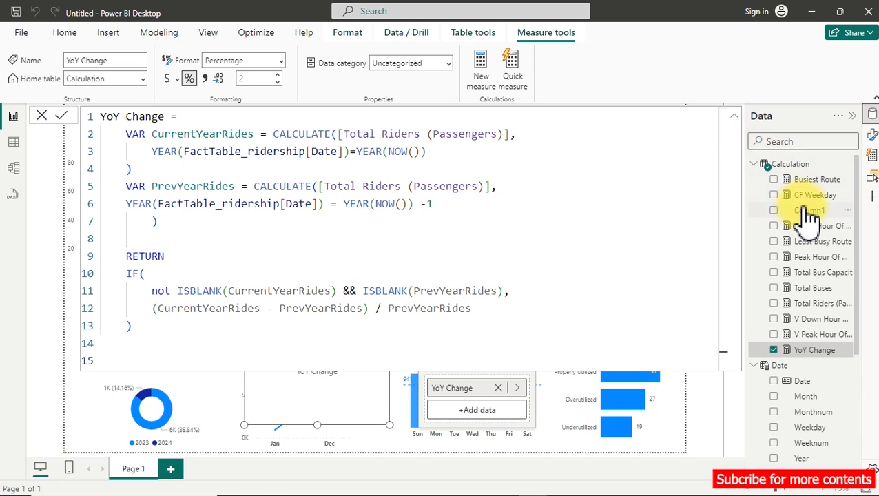
Negate the ISBLANK(PrevYearRides) test with NOT, capitalize the first NOT to match, and commit the YoY Change formula.
left_click(360, 290)
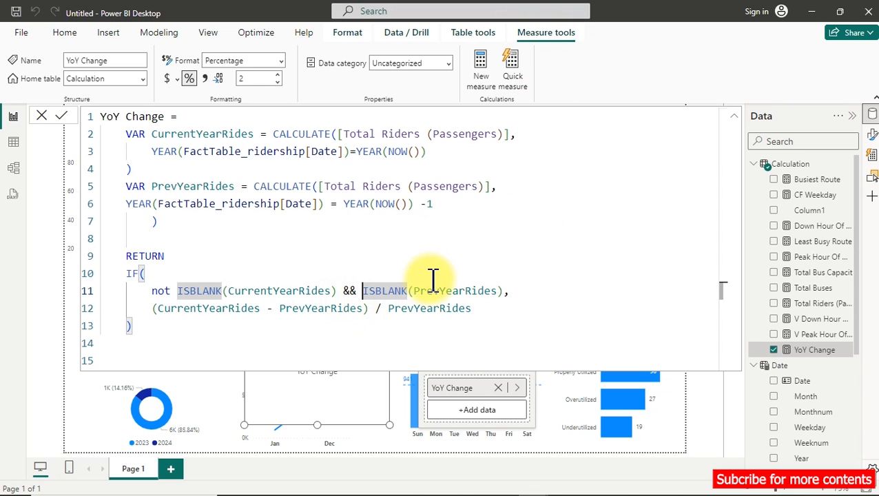
type("not")
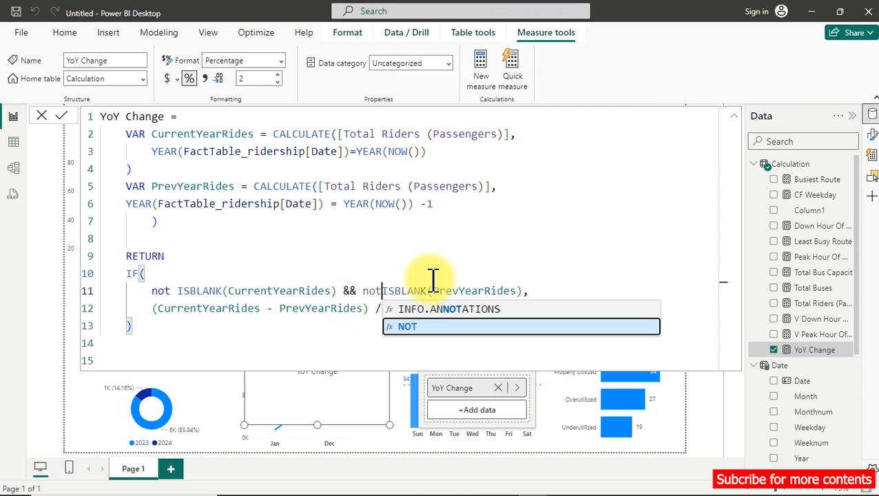
double_click(376, 291)
type("NOT")
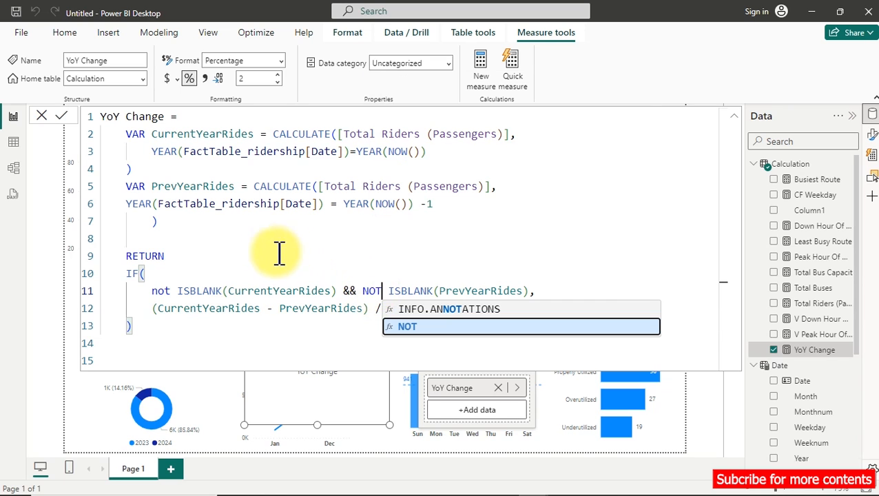
double_click(160, 291)
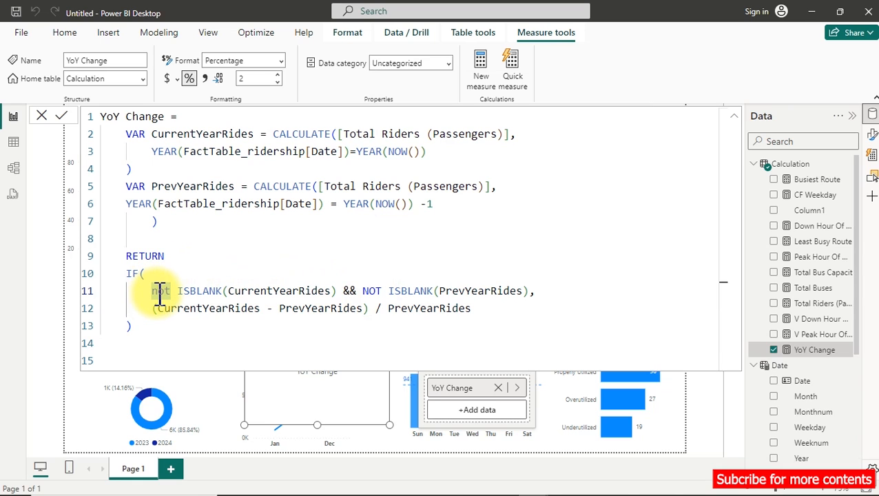
type("NOT")
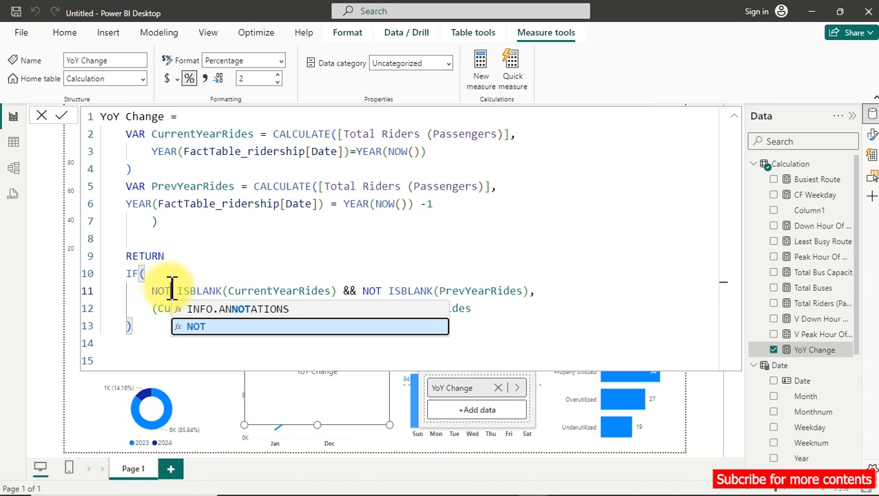
left_click(226, 279)
key("Return")
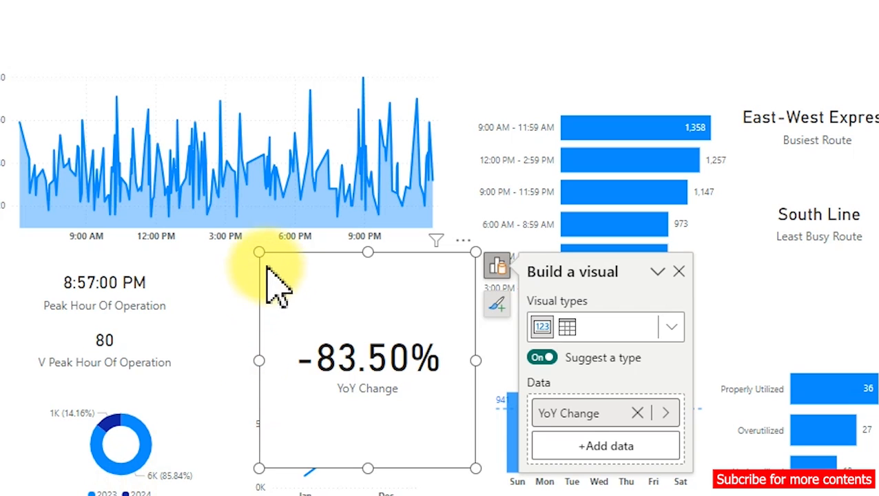
Shrink the YoY Change card so its full percentage still fits, and move it over the donut chart.
left_click_drag(257, 252, 346, 384)
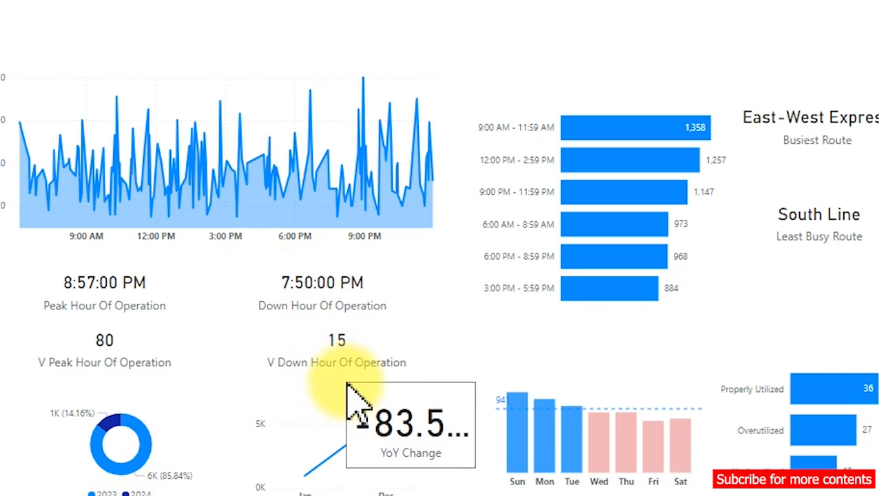
left_click(412, 412)
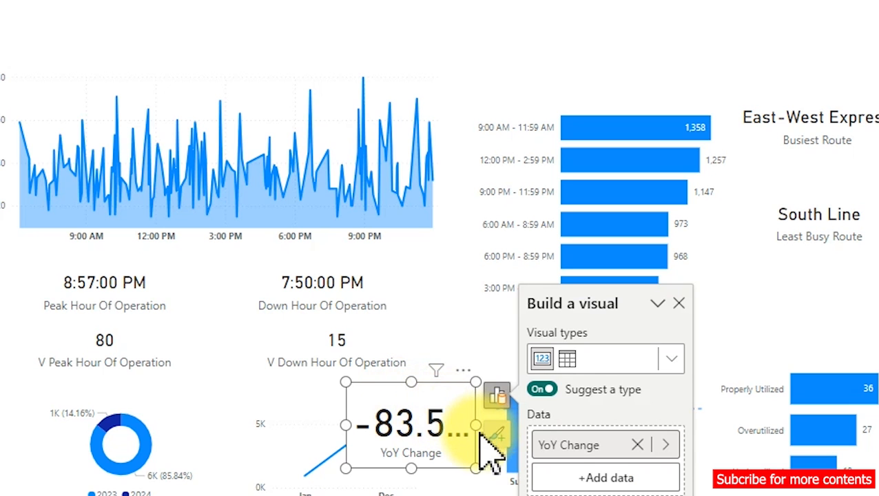
left_click_drag(474, 428, 514, 433)
left_click_drag(458, 435, 120, 421)
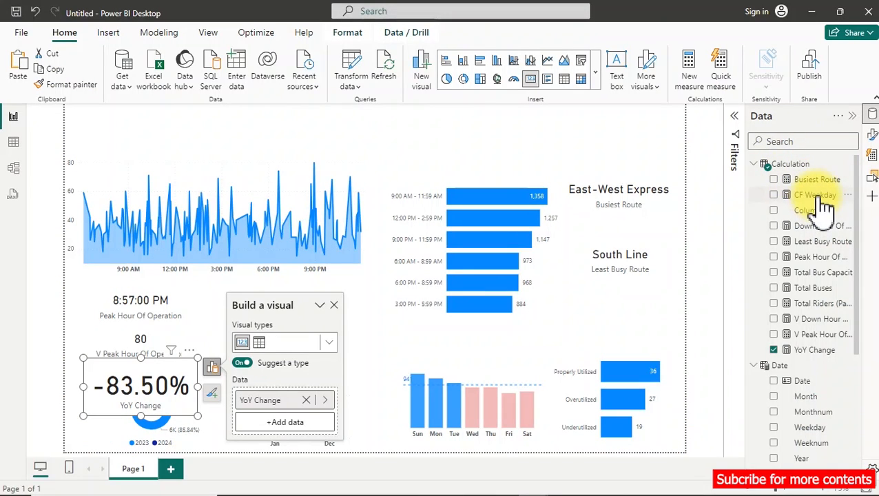
Create a new measure in the Calculation table named YoY Check and start its formula on a second line.
right_click(820, 196)
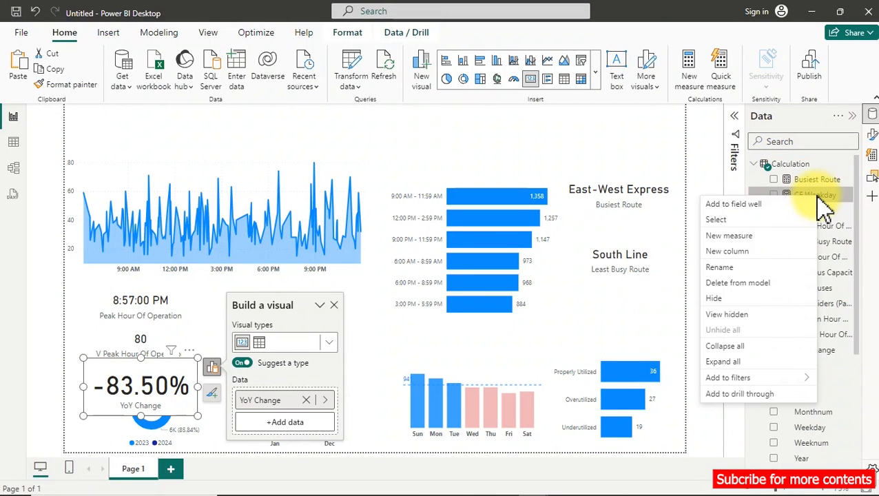
left_click(756, 250)
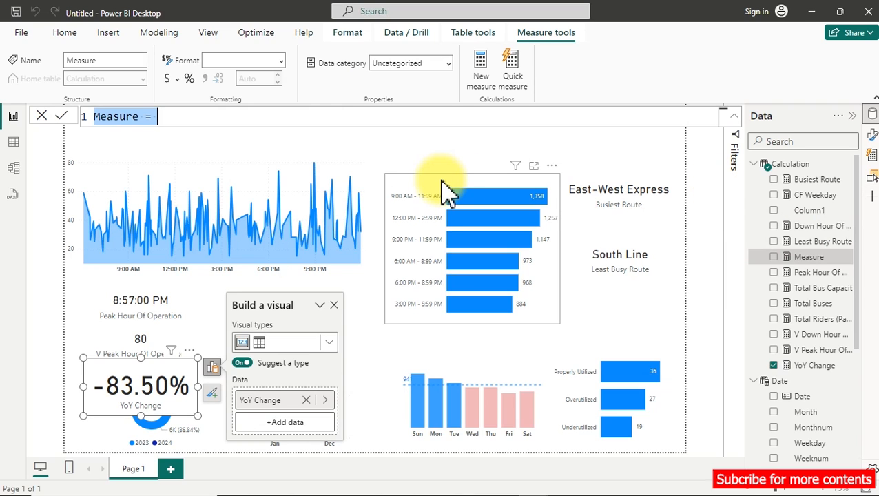
key("BackSpace")
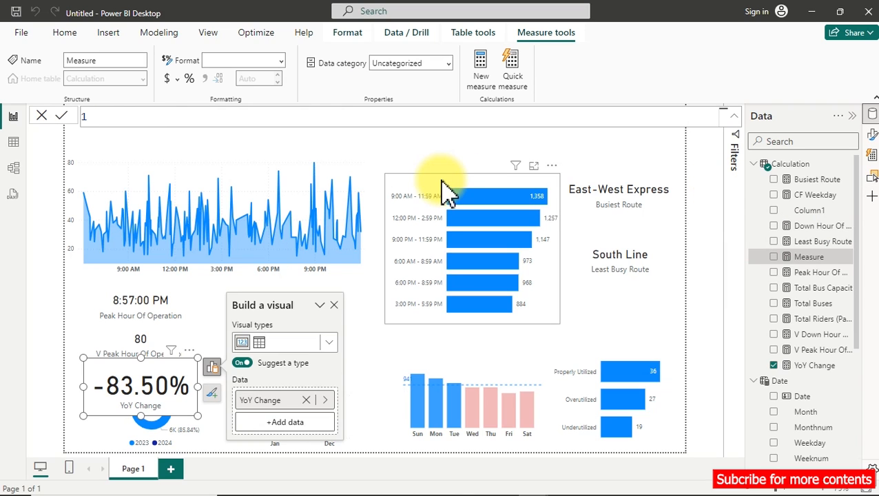
type("YoY Check =")
key("shift+Return")
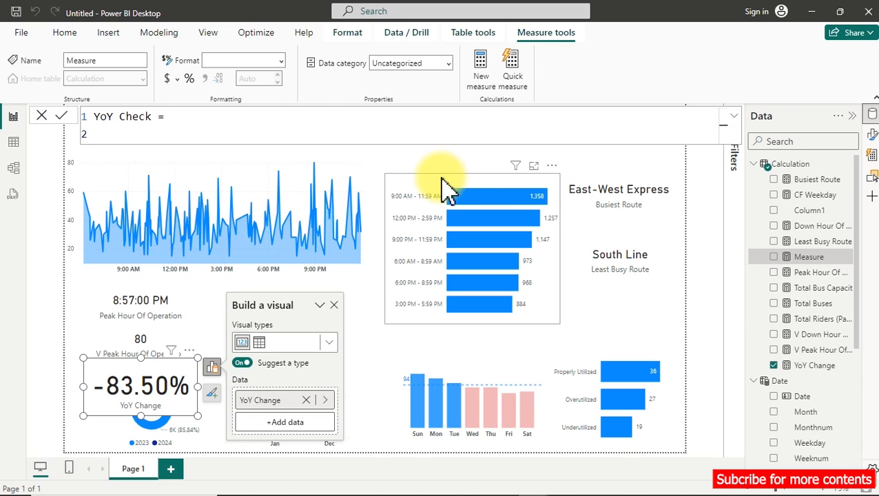
Begin an IF function that tests [YoY Change]<0, and continue on a new line.
type("IF(")
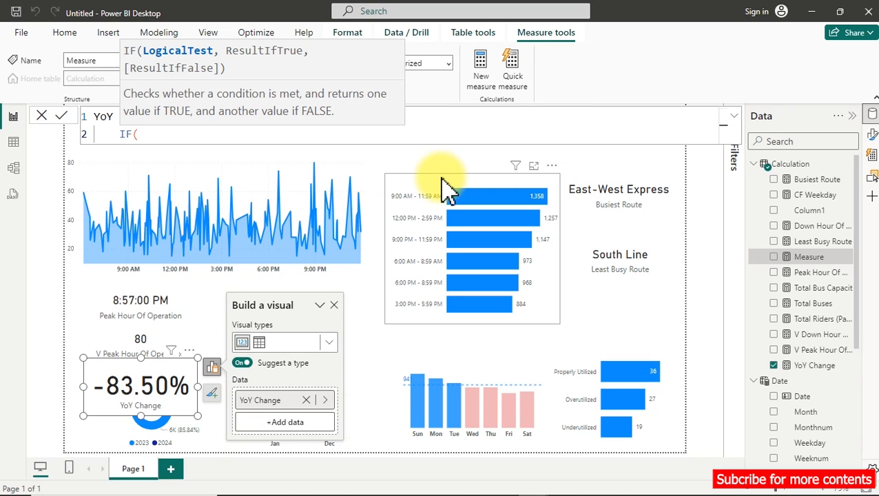
type("[Y")
key("Tab")
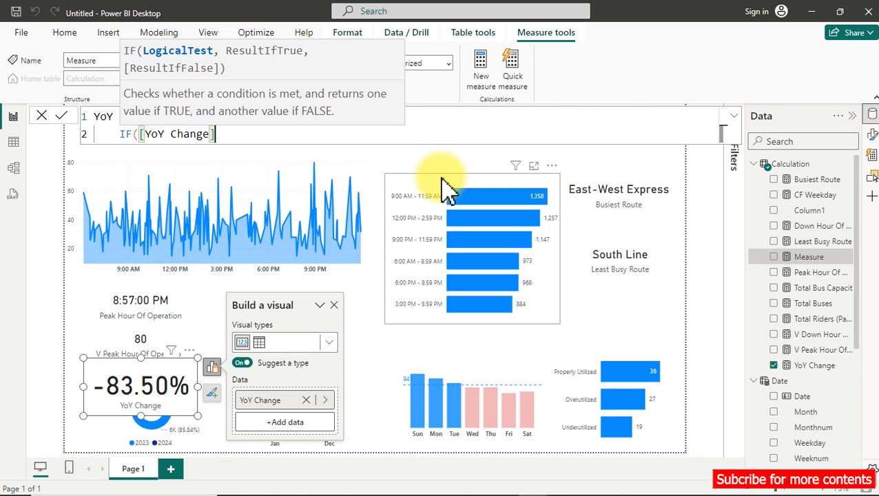
type("<")
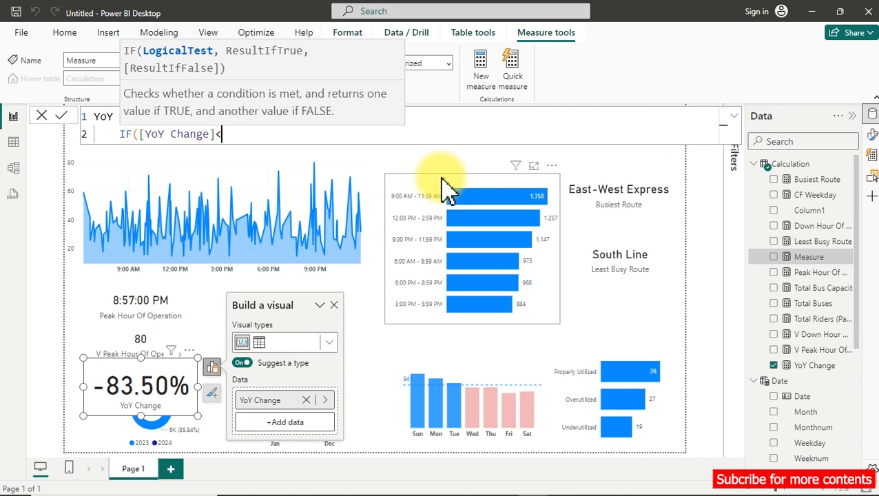
type("0,")
key("shift+Return")
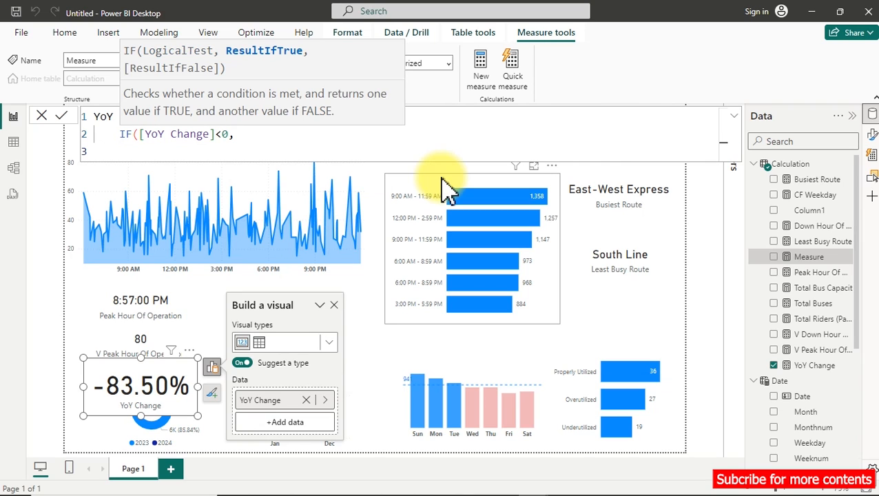
type("\"\",")
Add empty text strings on separate lines as the true and false results, and return inside the first pair of quotes.
key("shift+Return")
type("\"\"")
key("Up")
key("Left")
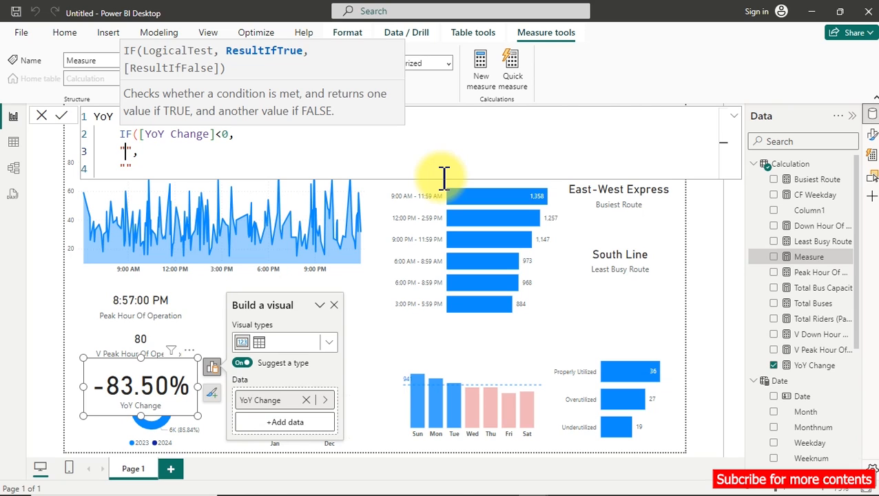
Insert the solid up triangle ▲ from the geometric symbols into the IF function's true result.
key("super+period")
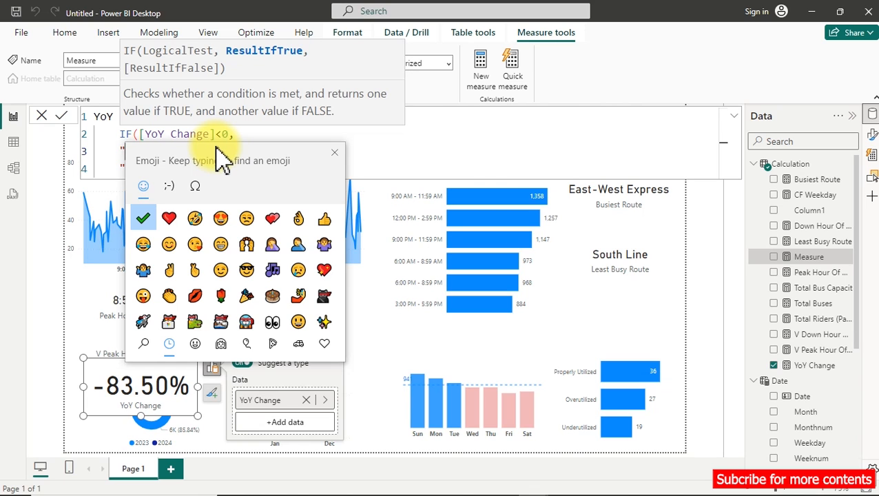
left_click_drag(222, 158, 385, 179)
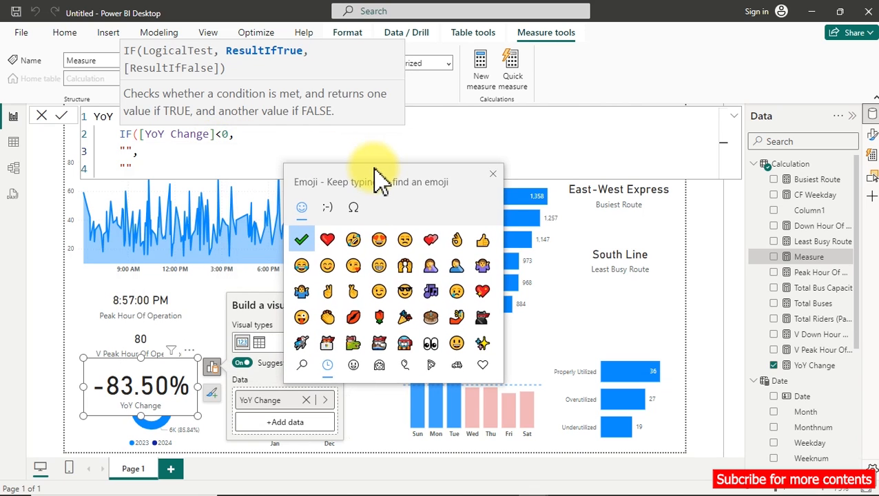
left_click(358, 206)
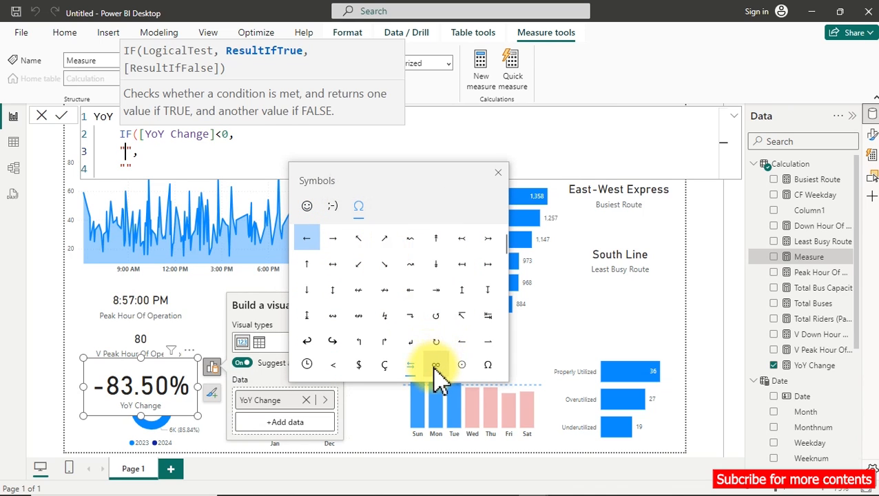
scroll(406, 305, "down", 3)
scroll(406, 314, "down", 5)
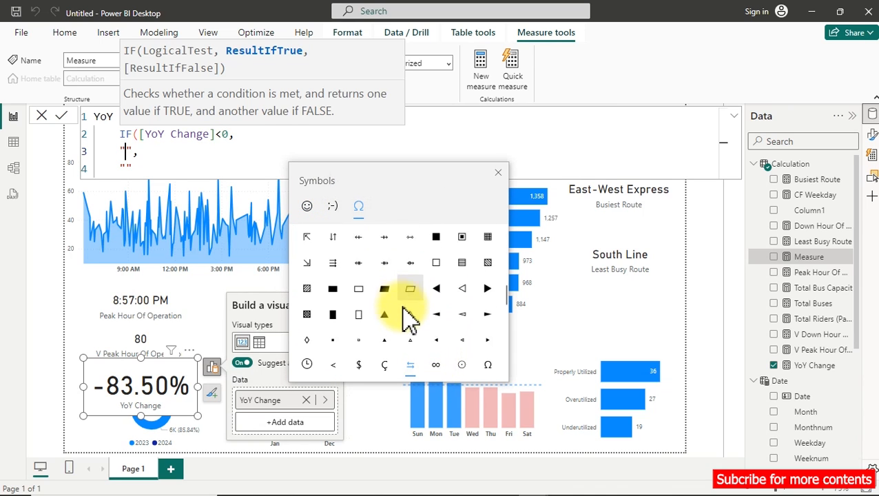
left_click(412, 365)
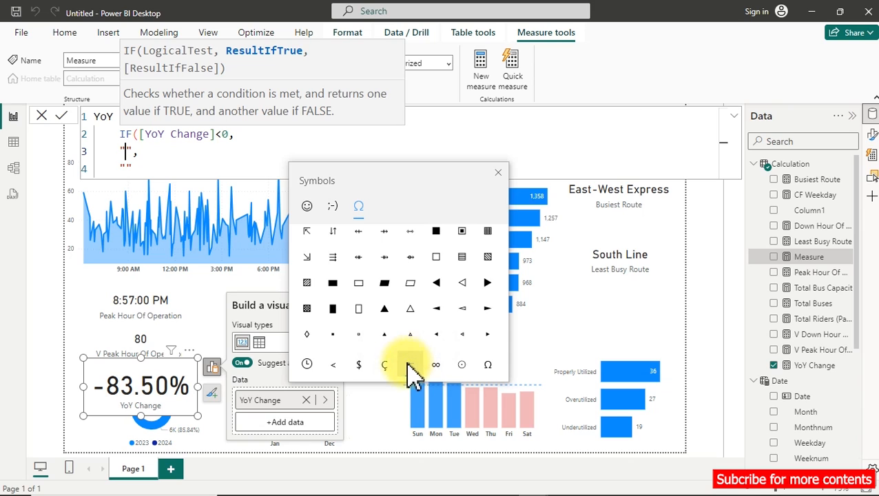
left_click(385, 308)
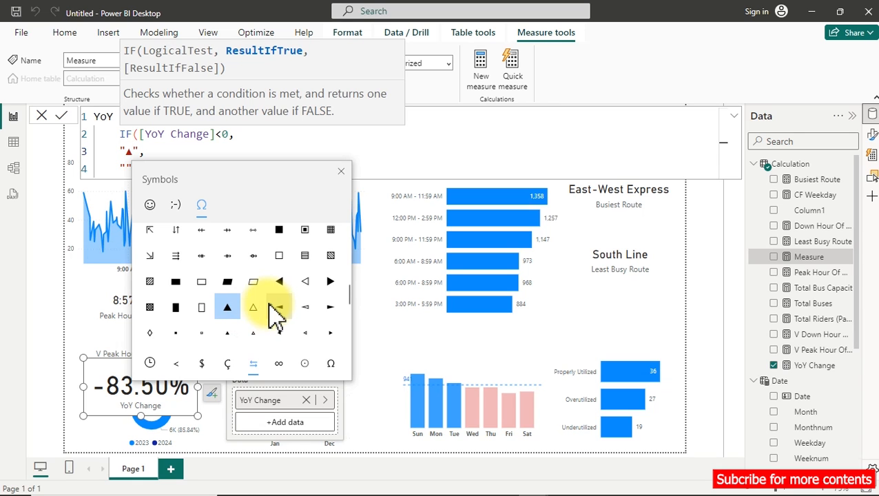
Insert the solid down triangle ▼ after the up triangle and close the symbol picker.
scroll(275, 318, "down", 4)
scroll(268, 309, "down", 4)
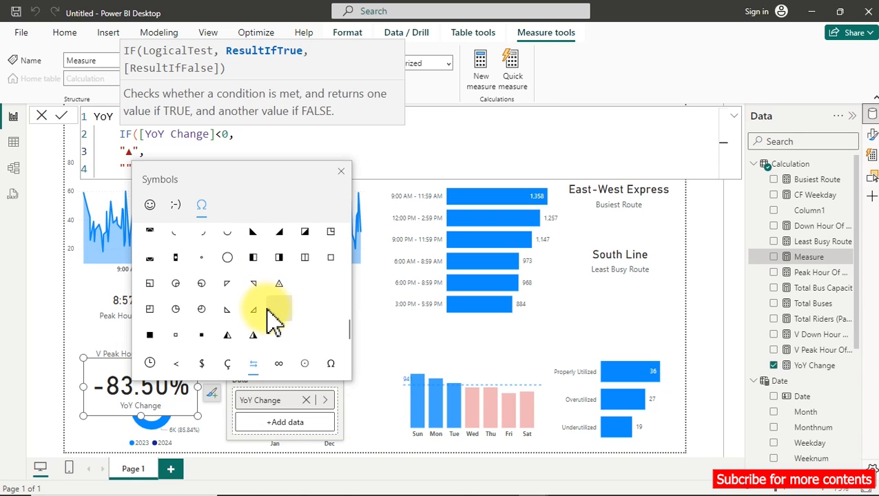
scroll(274, 323, "up", 6)
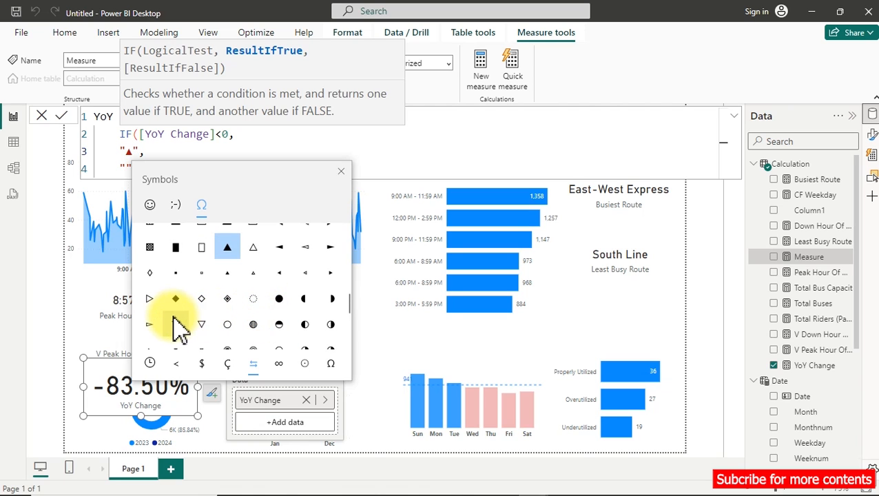
left_click(177, 323)
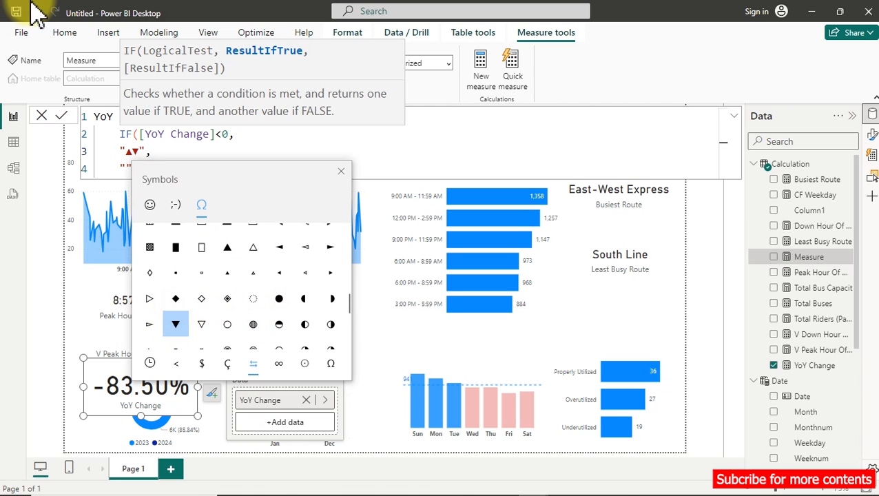
left_click(341, 171)
Move the ▼ symbol out of the true result into the false result's quotes, and add a new line below.
left_click(132, 151)
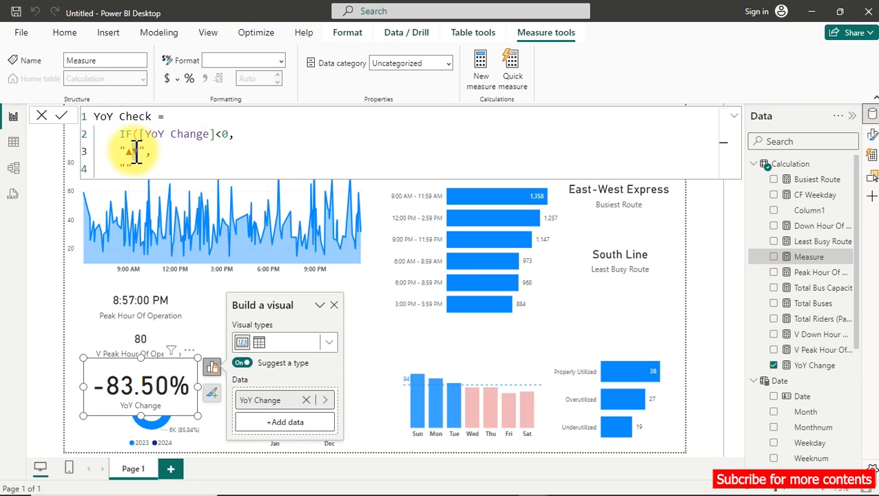
key("Delete")
key("BackSpace")
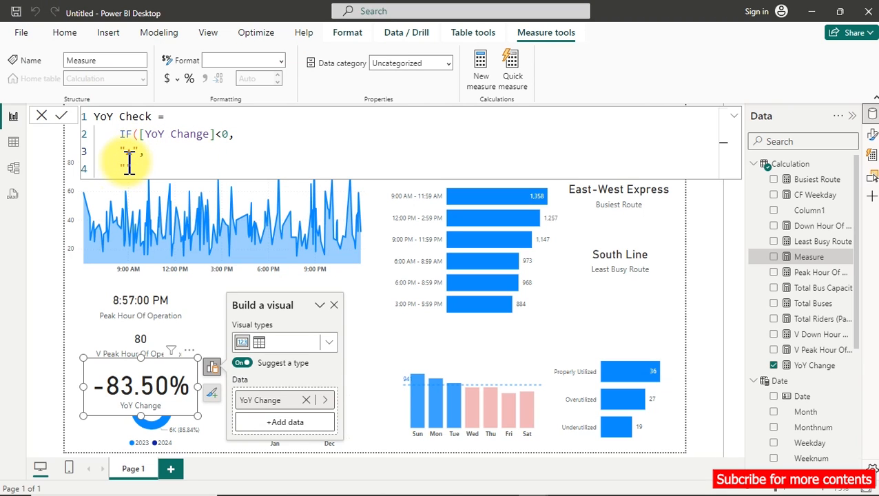
left_click(164, 169)
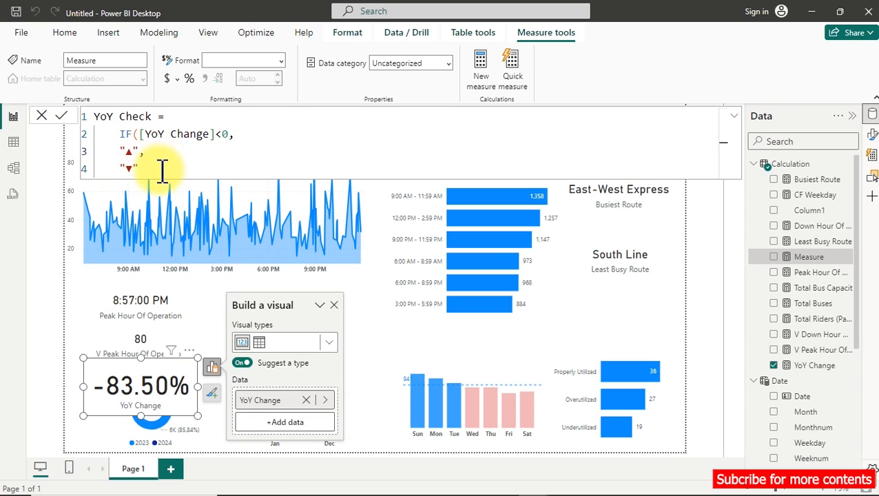
key("shift+Return")
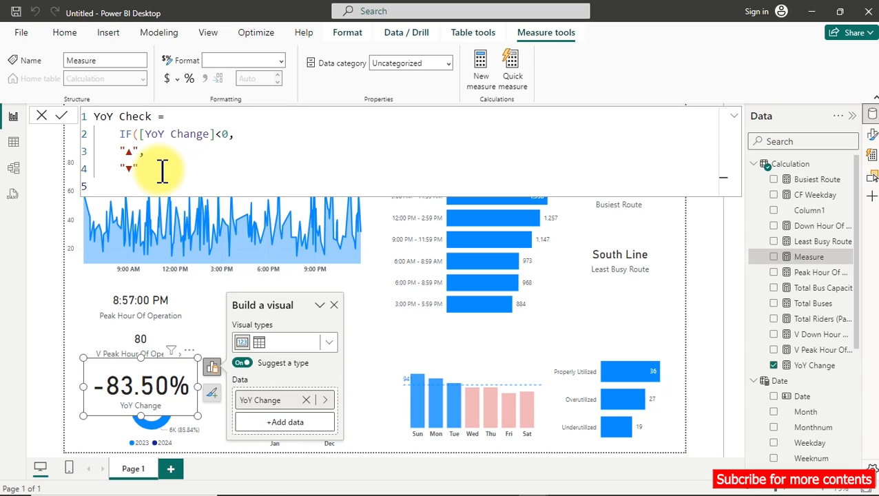
Close the IF function's parenthesis and commit the YoY Check measure.
type(")")
left_click(161, 171)
key("Return")
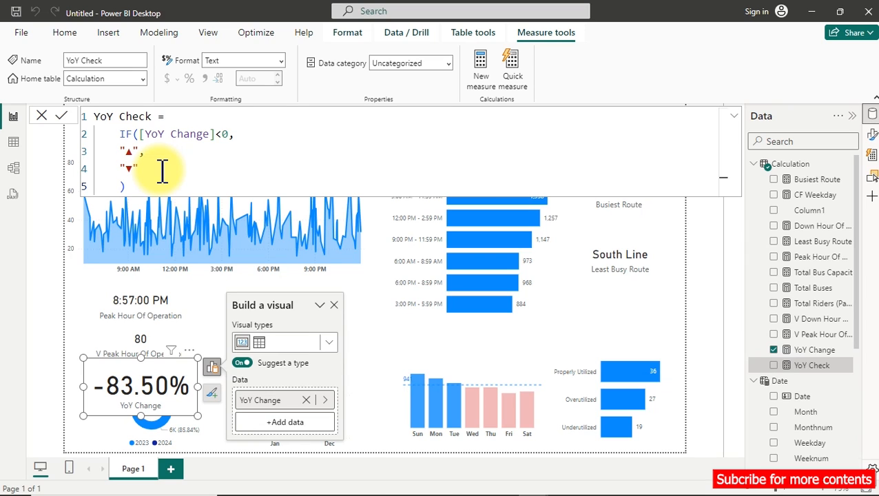
Add YoY Check as a new card visual and move it to the middle of the report page.
left_click(388, 338)
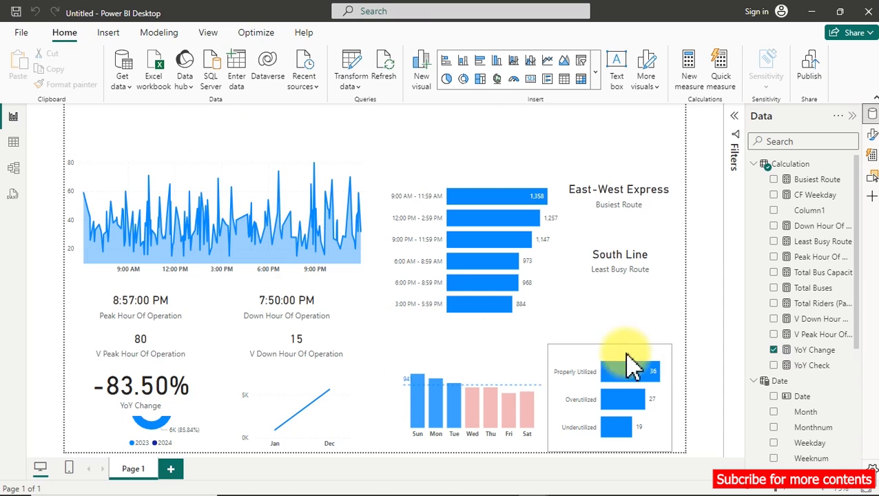
left_click(777, 368)
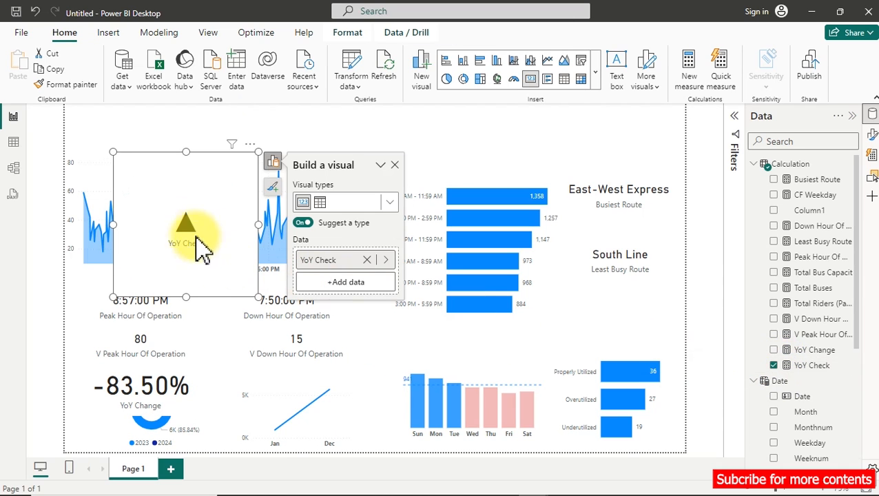
left_click_drag(196, 204, 369, 303)
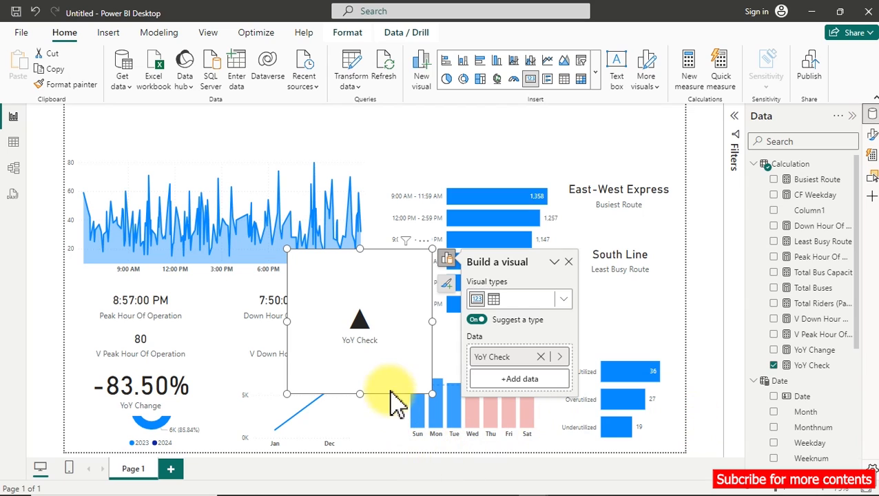
Swap the YoY Check symbols so the true result is "▼" and the false result is "▲", and commit the measure.
left_click(800, 361)
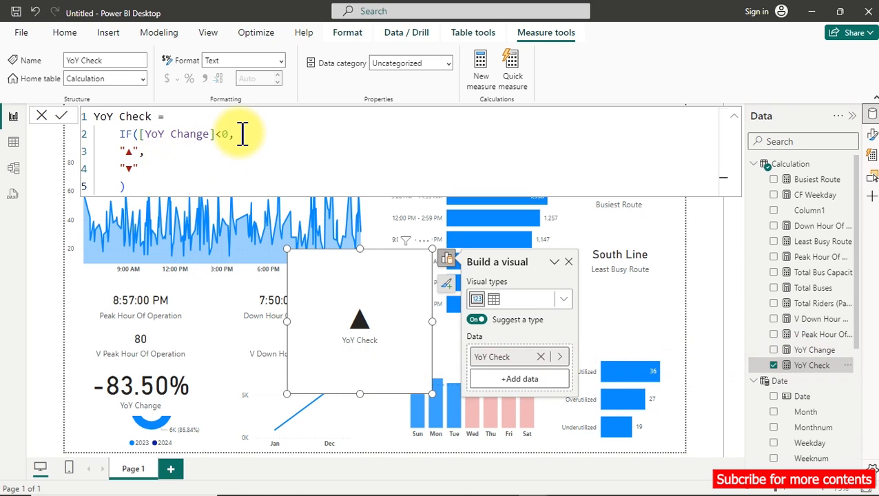
left_click(134, 153)
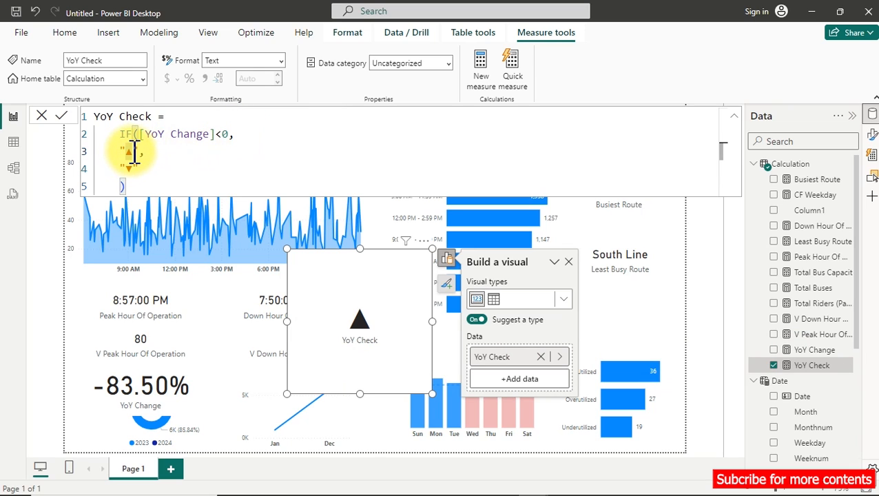
type("\"")
left_click_drag(134, 153, 131, 153)
key("ctrl+c")
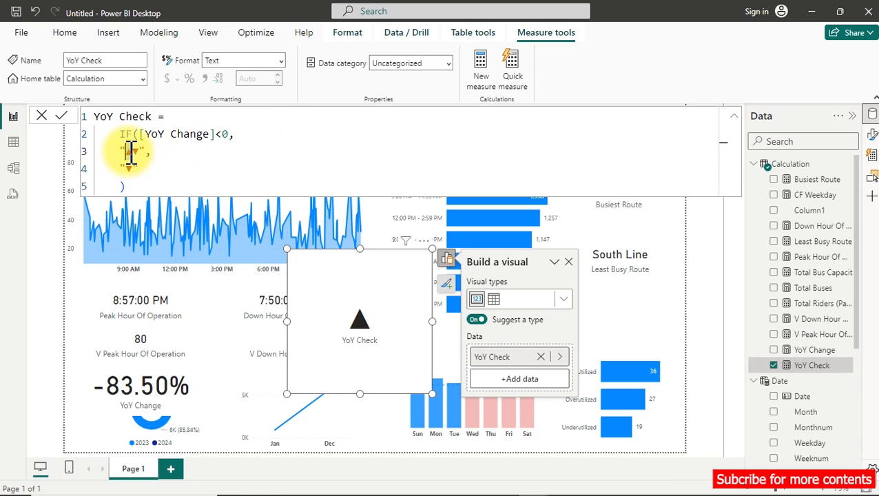
key("BackSpace")
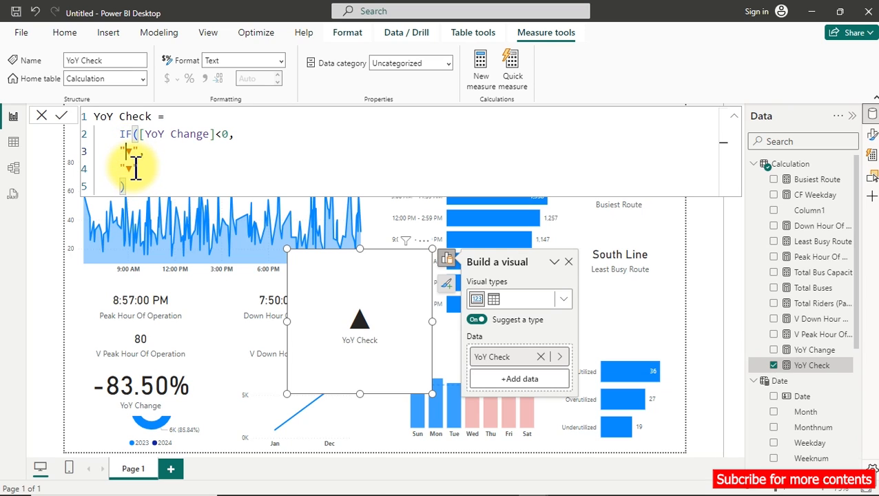
left_click_drag(134, 167, 128, 167)
key("ctrl+v")
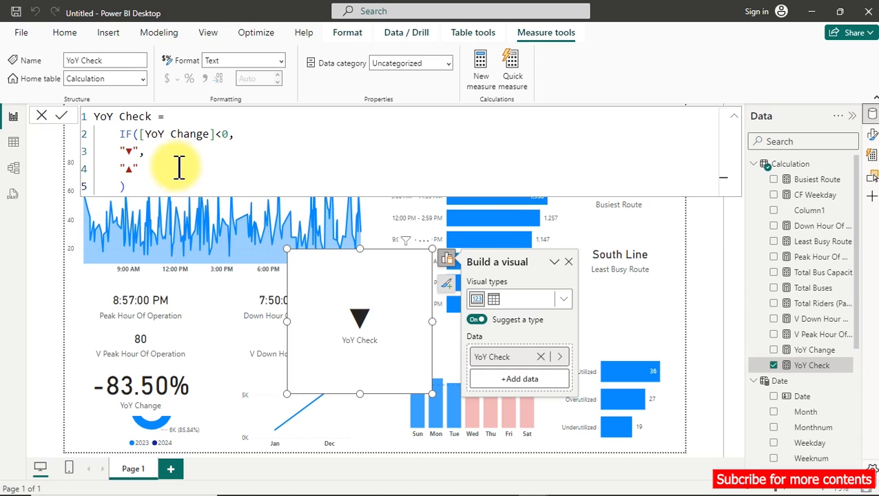
Copy the YoY Check formula into a new measure in the Calculation table and name it CF YoY Check.
left_click(179, 165)
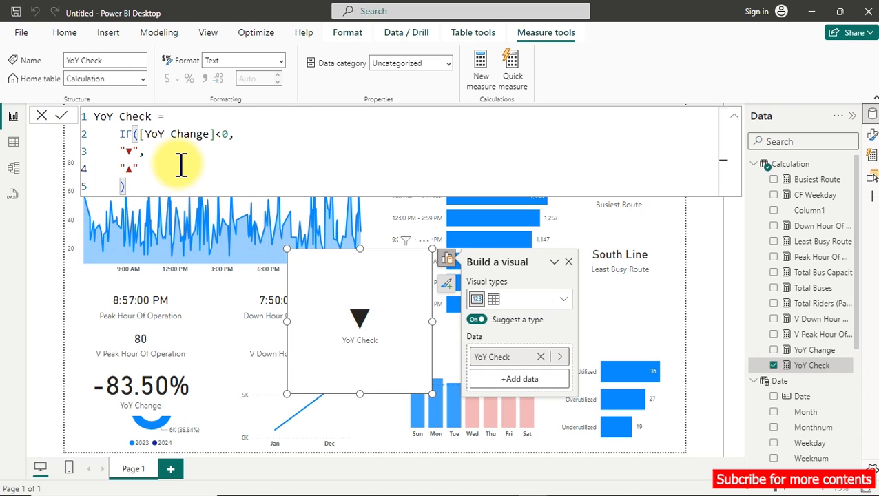
key("ctrl+a")
key("ctrl+c")
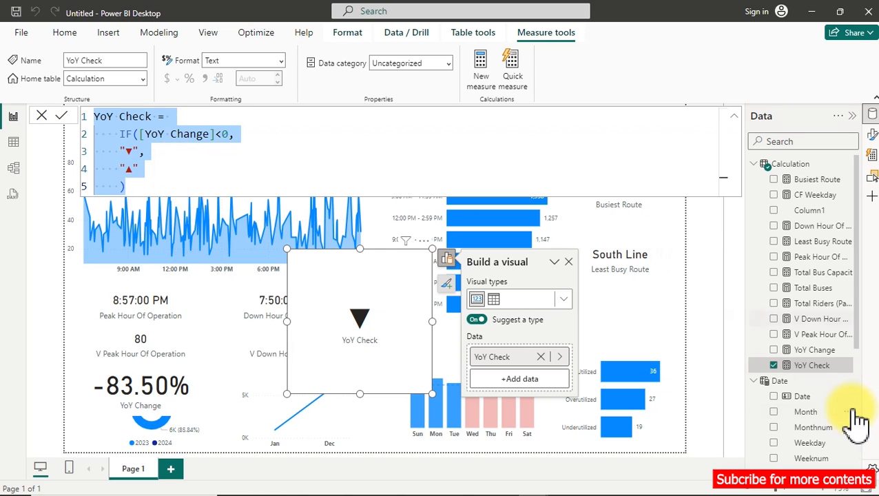
right_click(813, 371)
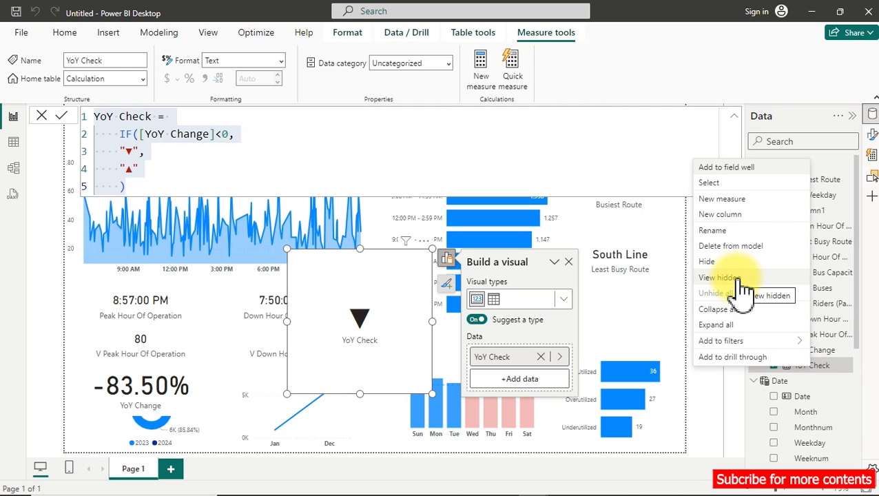
left_click(708, 198)
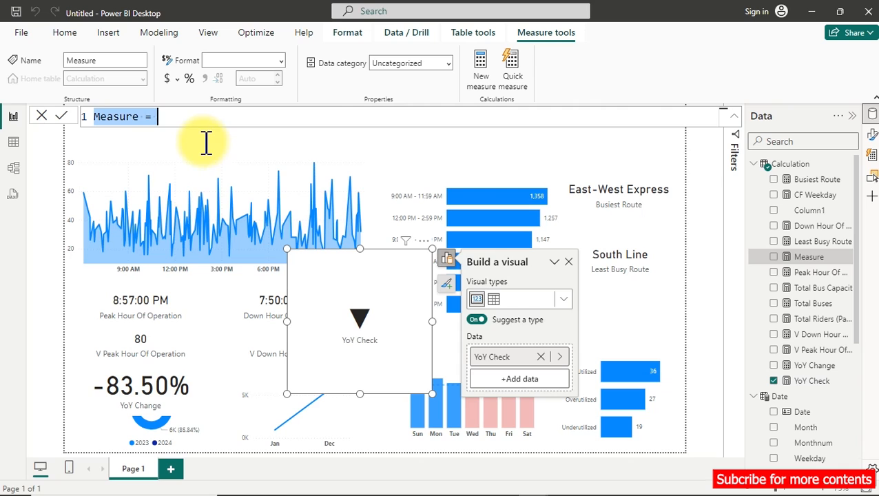
key("ctrl+v")
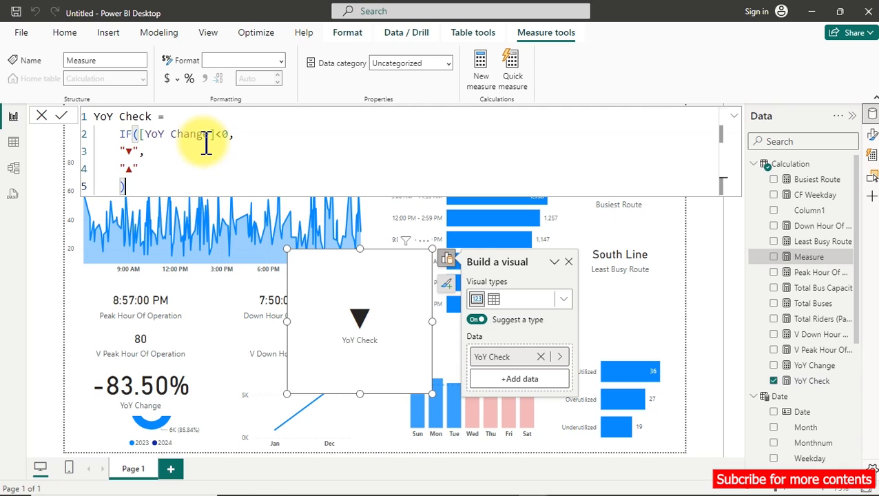
left_click(99, 116)
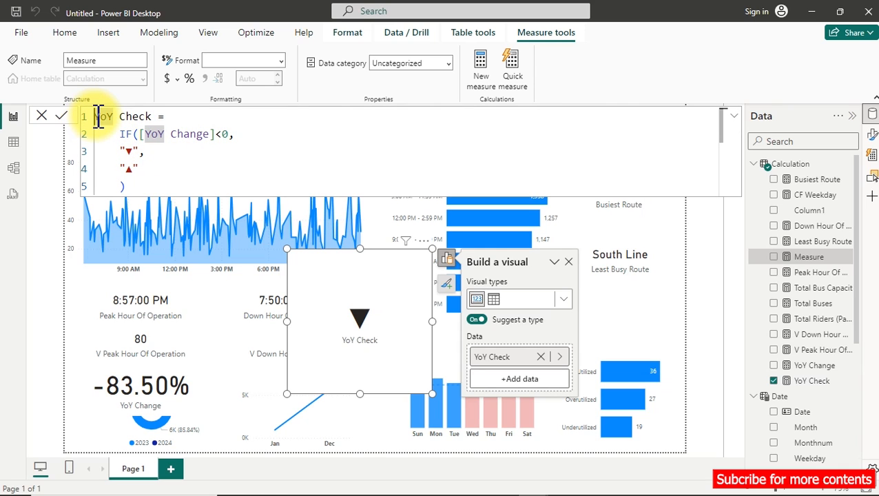
type("CF")
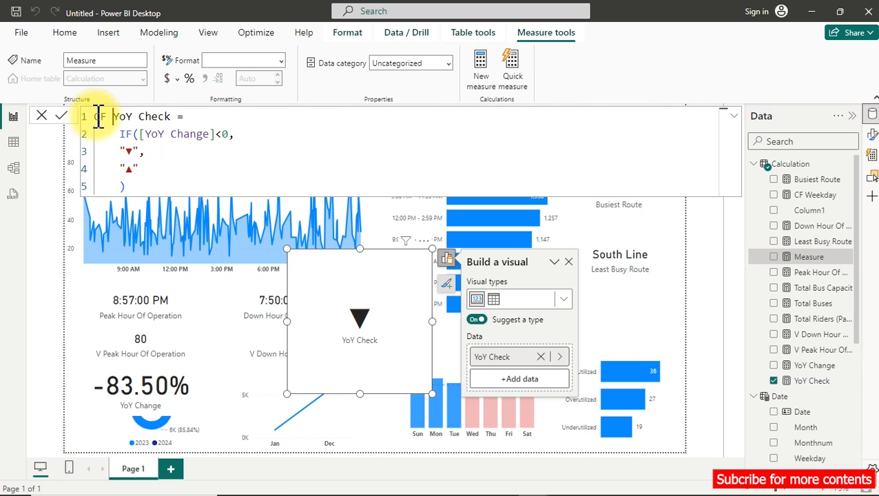
Replace the ▼ symbol in the CF YoY Check true result with the text red.
left_click(134, 151)
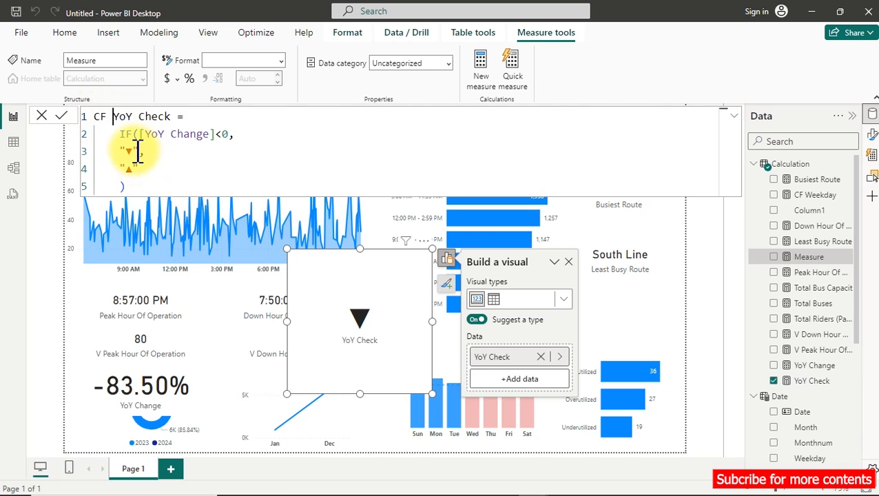
left_click_drag(133, 151, 129, 153)
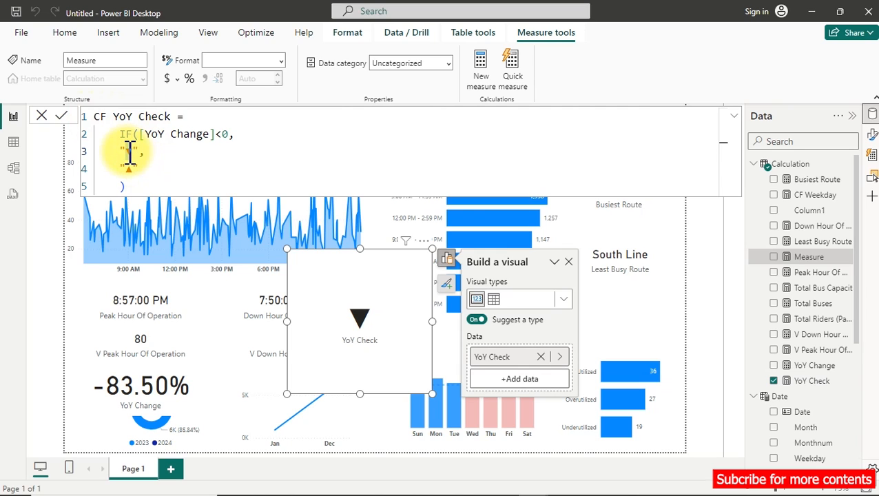
key("BackSpace")
type("Red")
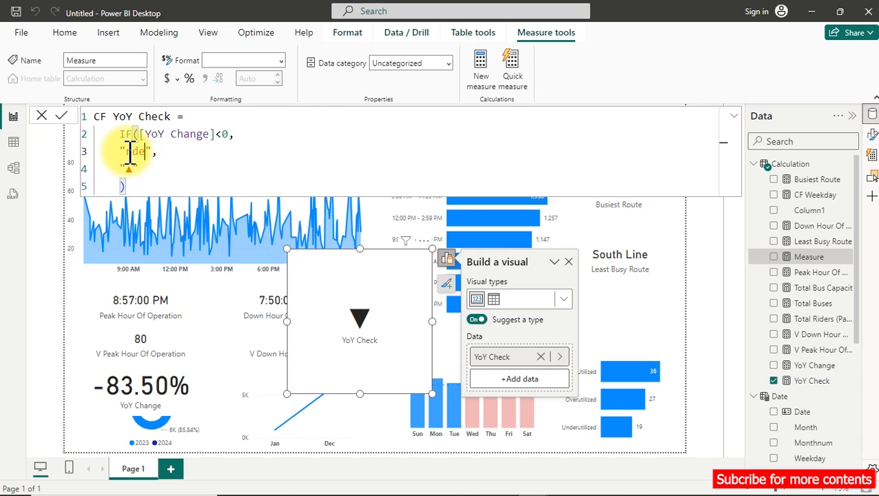
key("BackSpace")
key("BackSpace")
key("BackSpace")
type("red")
Replace the ▲ symbol in the CF YoY Check false result with the text Green.
double_click(130, 168)
key("BackSpace")
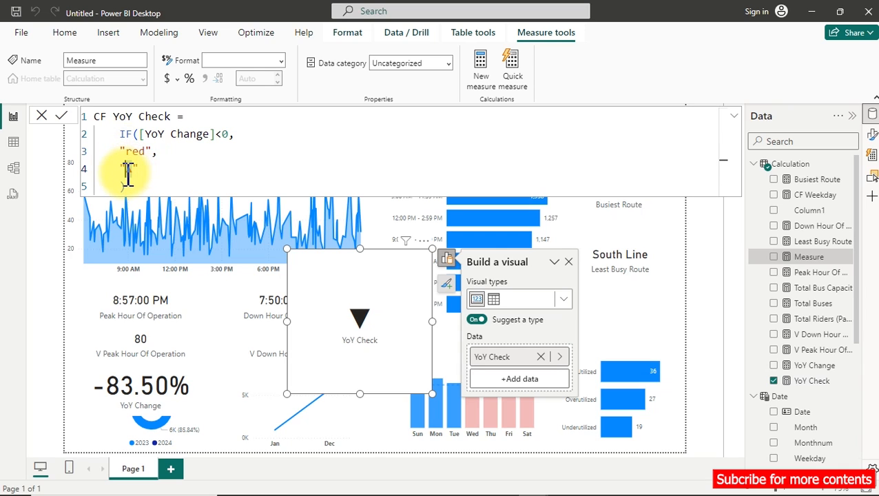
type("Gree")
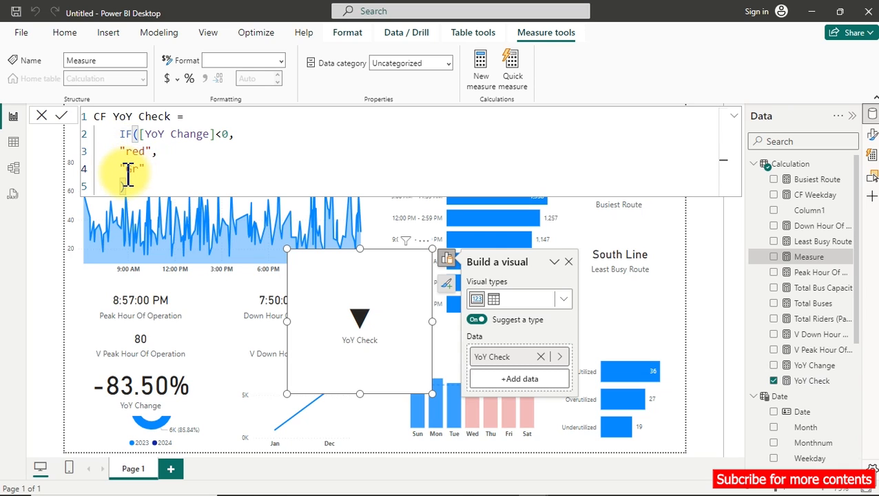
type("n")
Capitalize the true result to "Red" and commit the CF YoY Check measure.
key("Up")
key("Left")
key("Left")
key("ctrl+shift+Left")
key("BackSpace")
type("R")
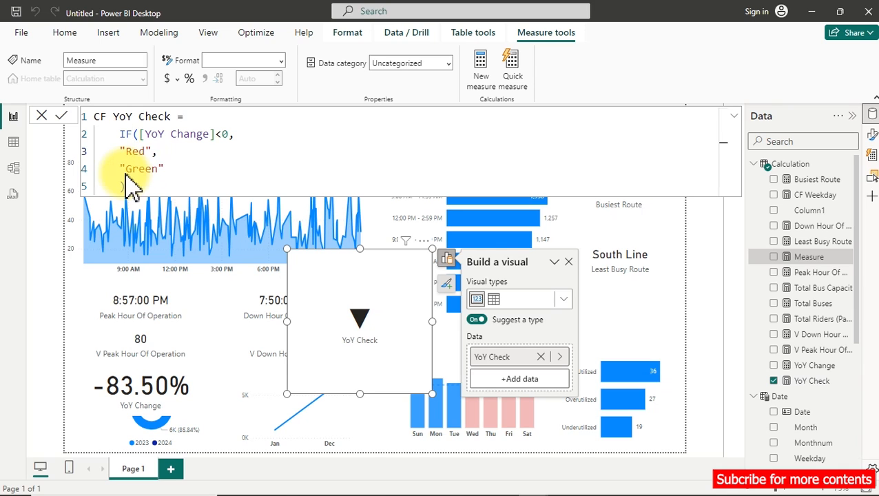
key("Return")
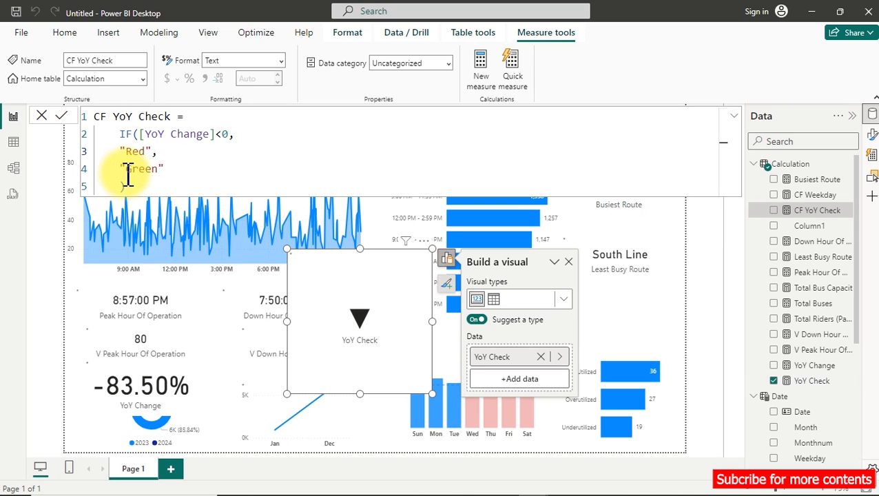
Hide the YoY Check card's category label and open its callout value formatting options.
left_click(872, 134)
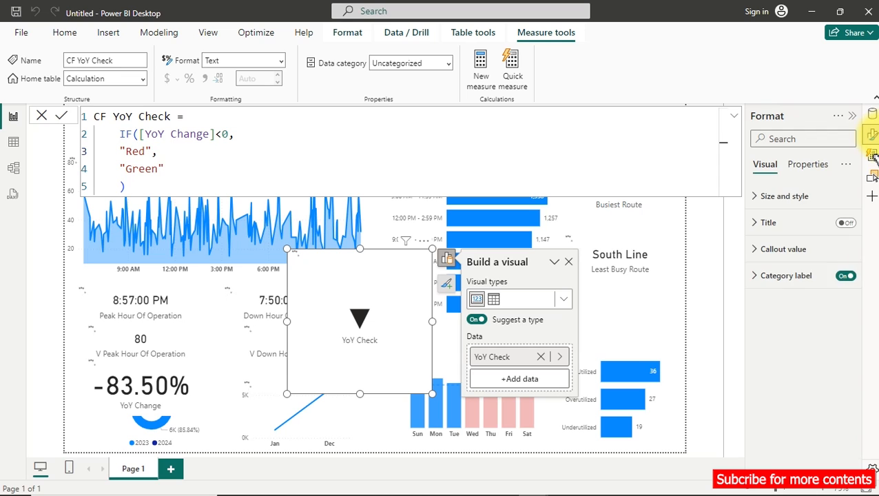
left_click(762, 251)
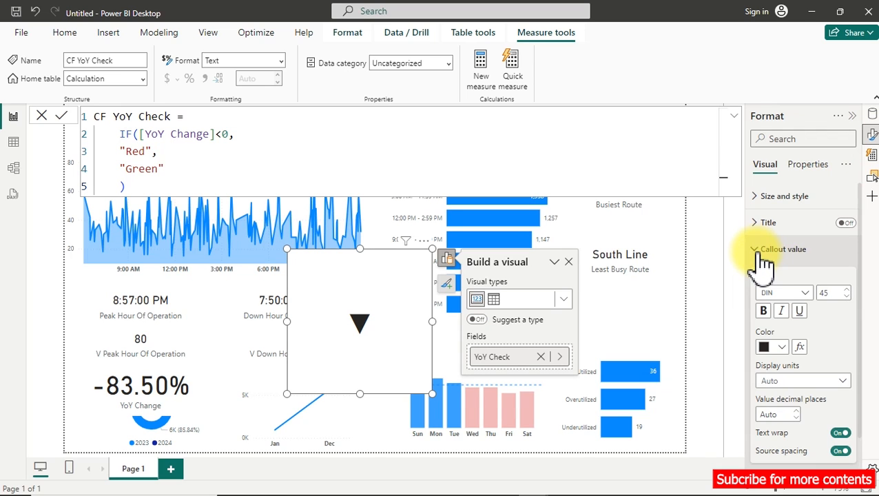
Try pink and gold as fixed callout value colors on the YoY Check card.
left_click(786, 350)
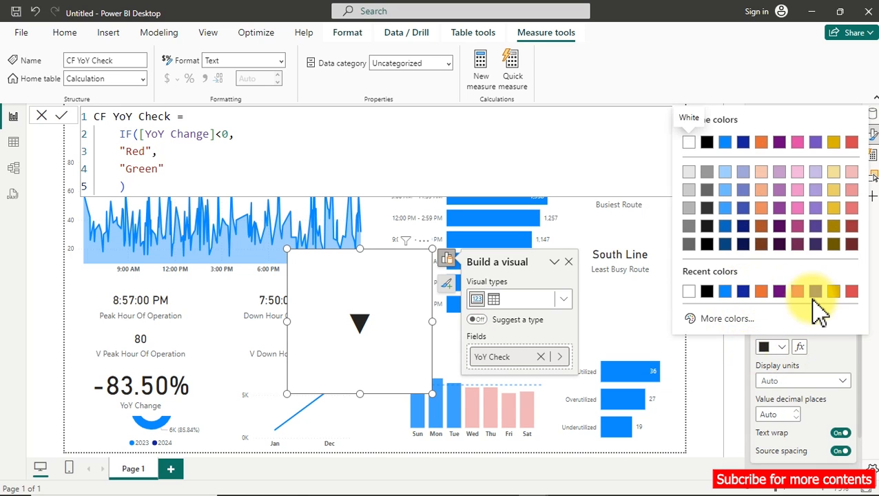
left_click(797, 292)
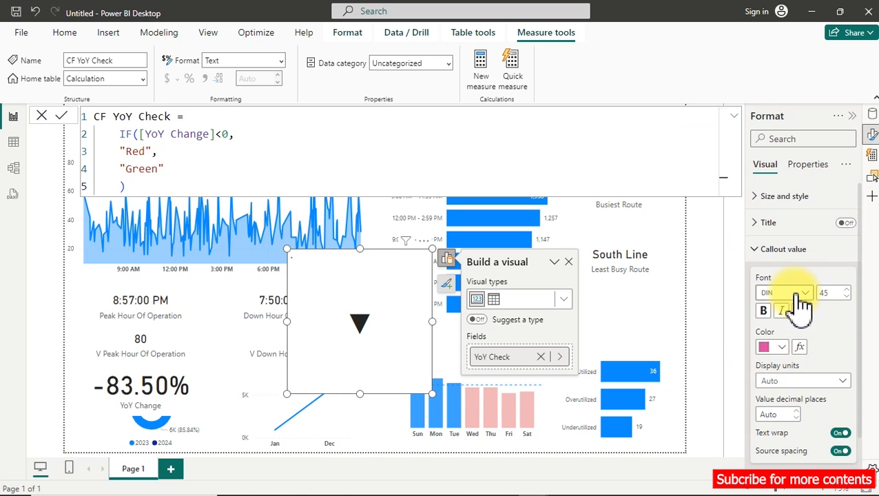
left_click(780, 350)
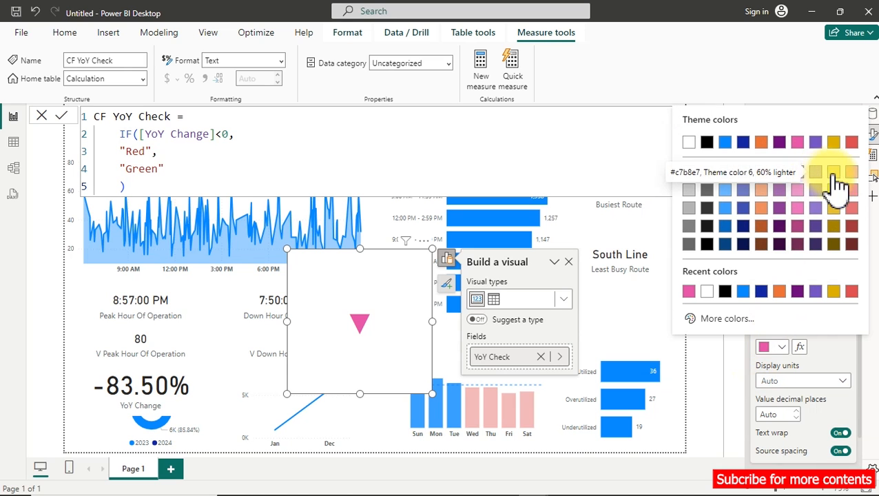
left_click(834, 141)
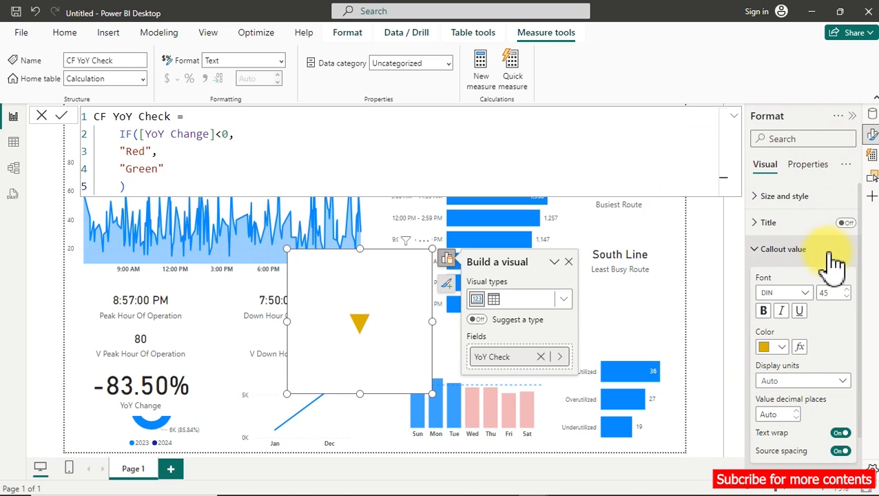
Apply conditional formatting to the callout value color, using the Field value style based on the CF YoY Check measure.
left_click(799, 347)
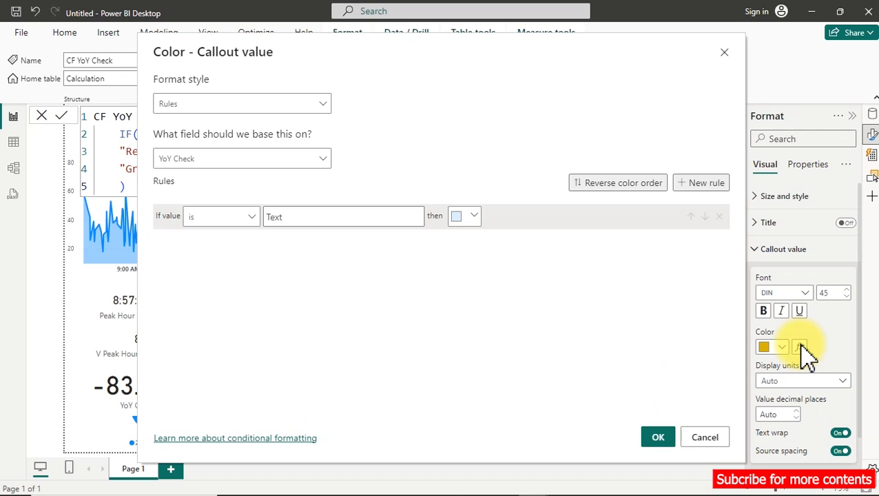
left_click(312, 107)
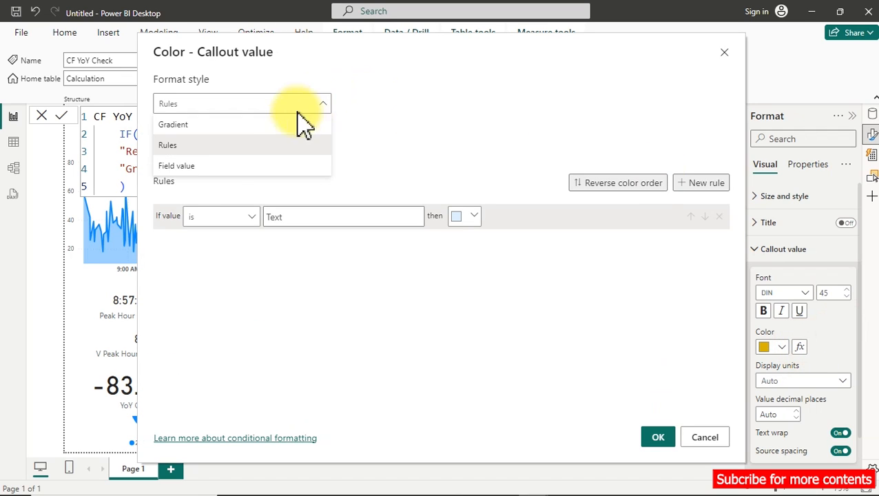
left_click(205, 166)
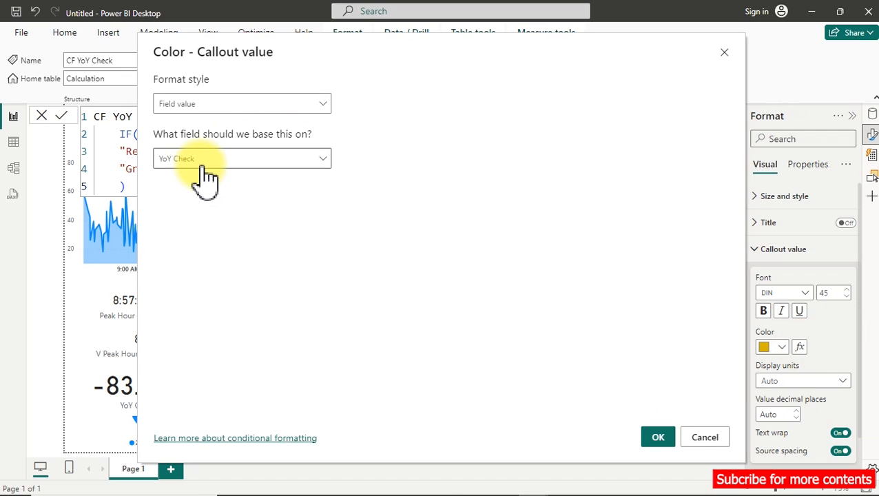
left_click(204, 161)
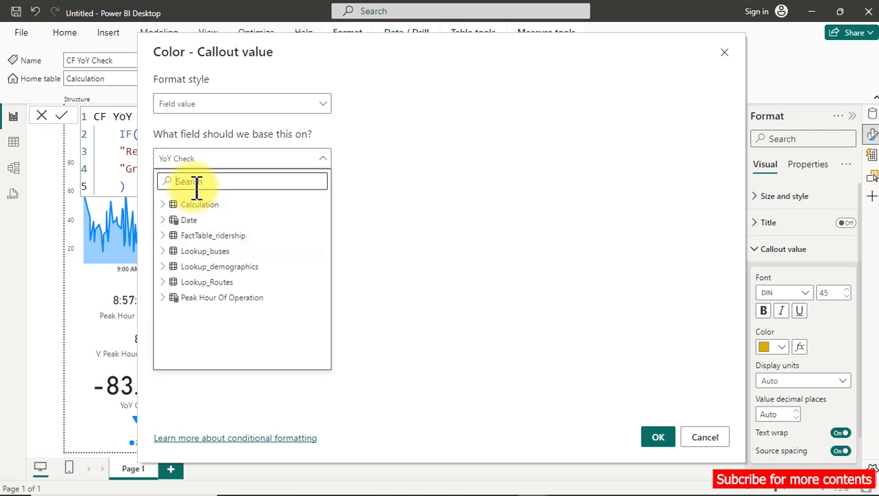
type("cf")
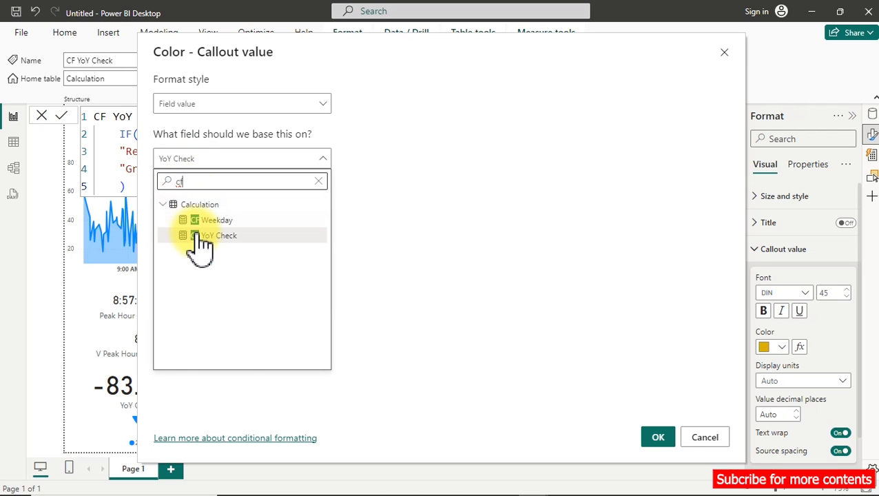
left_click(210, 236)
left_click(658, 438)
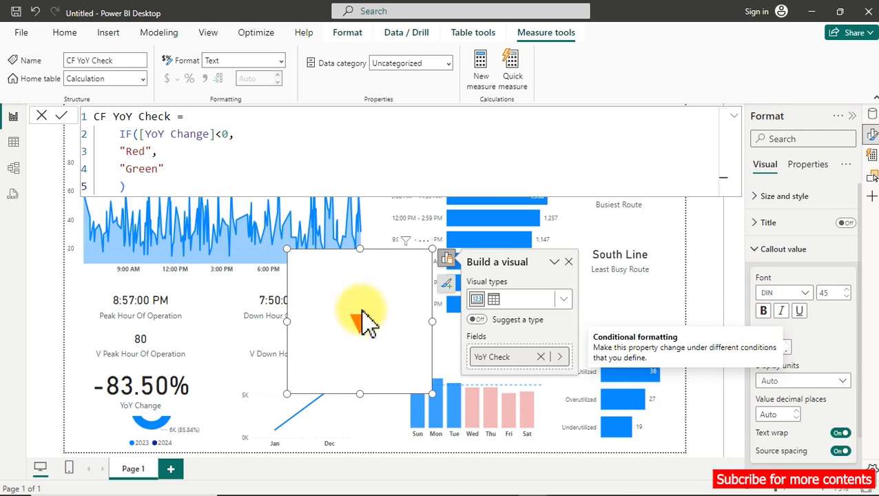
Shrink the YoY Check card to fit its triangle and place it below the YoY Change card, beside the donut chart.
left_click_drag(431, 249, 109, 438)
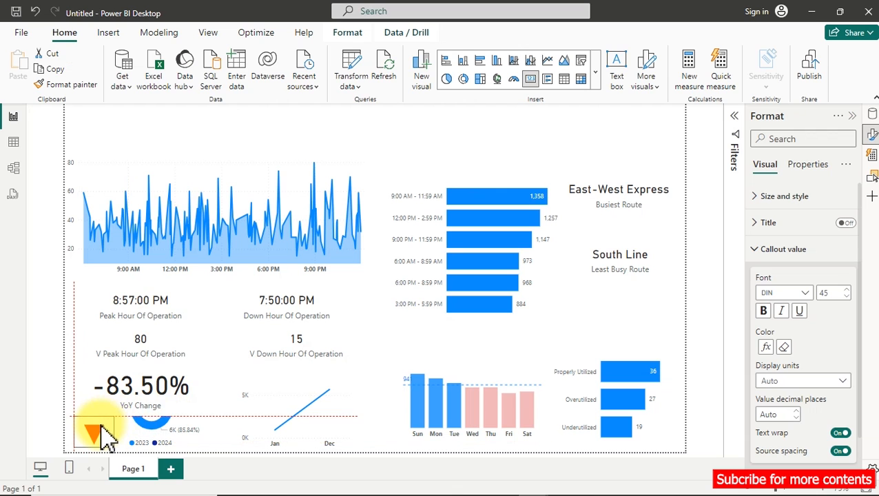
left_click(380, 334)
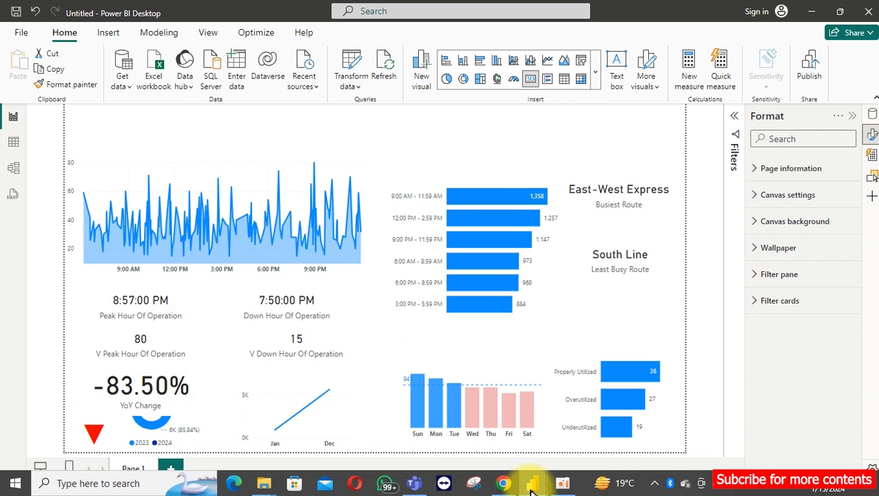
Switch to the open Transportation Dashboard report window to view the finished dark dashboard layout.
mouse_move(531, 492)
left_click(496, 441)
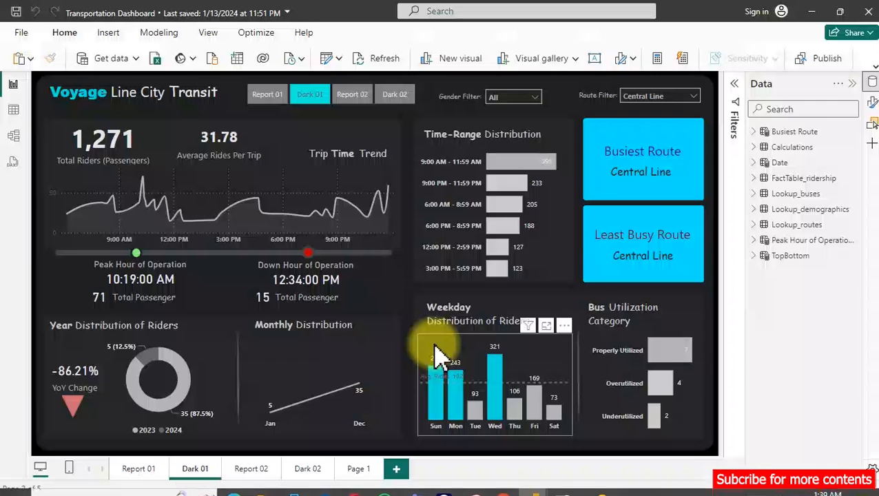